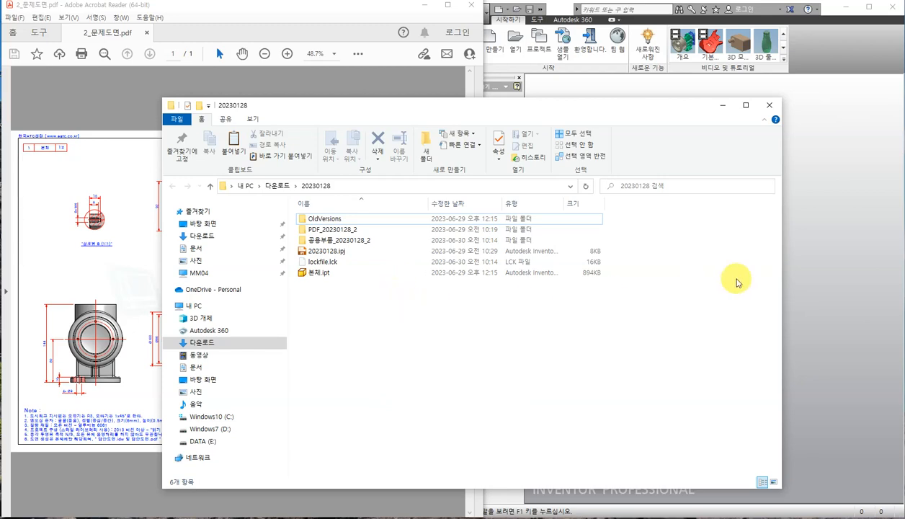
# Preview the Standard part, drawing and presentation templates in Inventor's New File dialog, then cancel it.
pyautogui.click(792, 213)
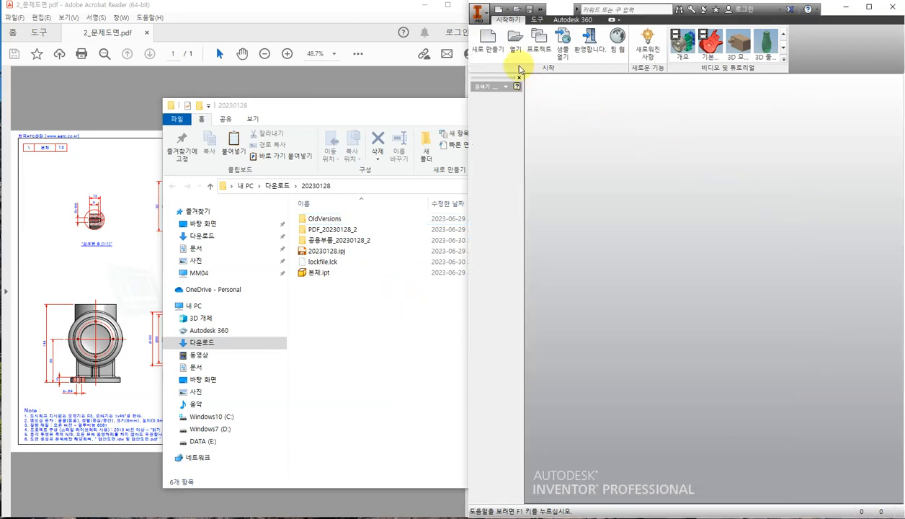
pyautogui.click(488, 45)
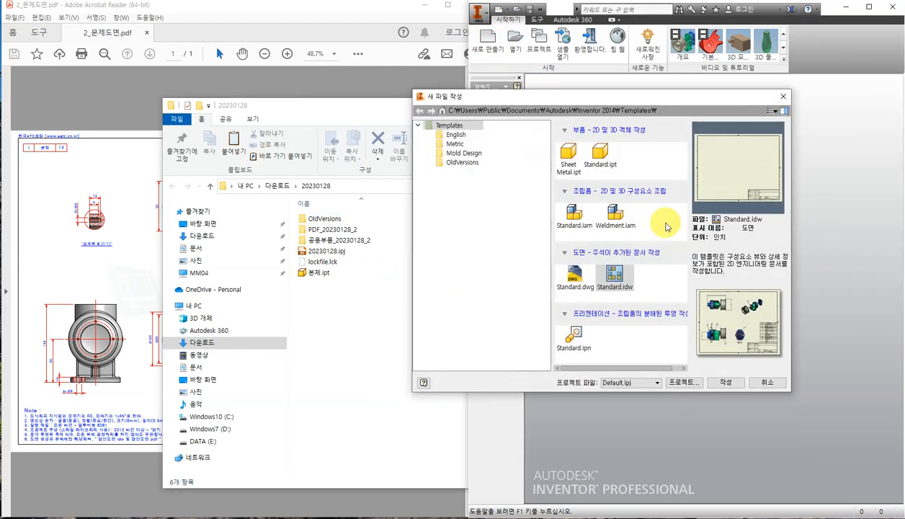
pyautogui.click(600, 151)
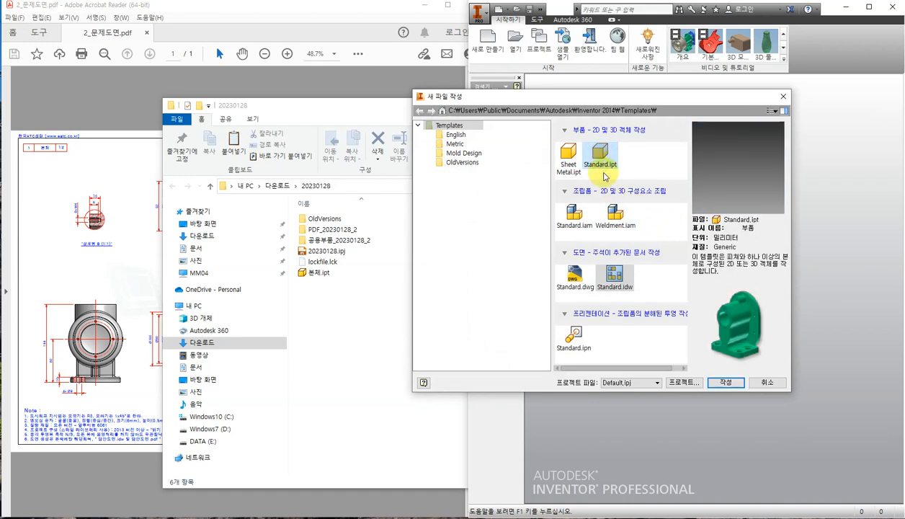
pyautogui.click(585, 214)
pyautogui.click(614, 276)
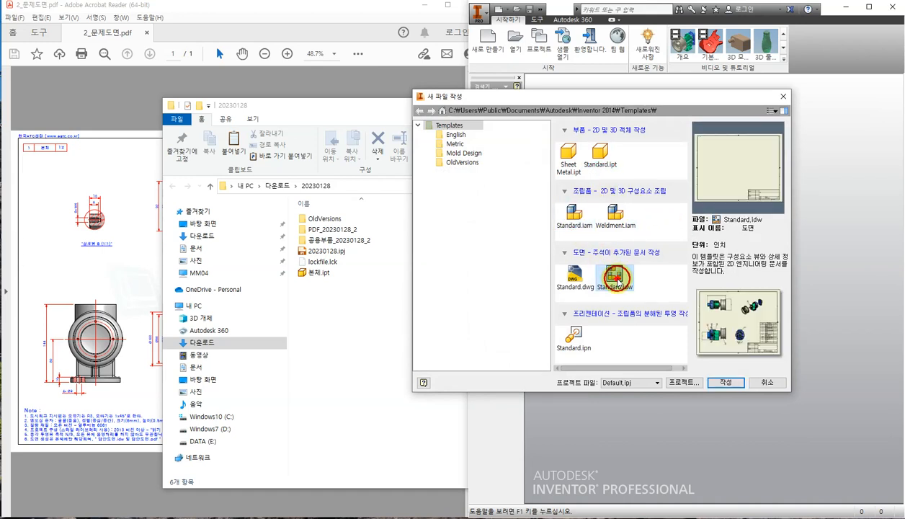
pyautogui.click(574, 335)
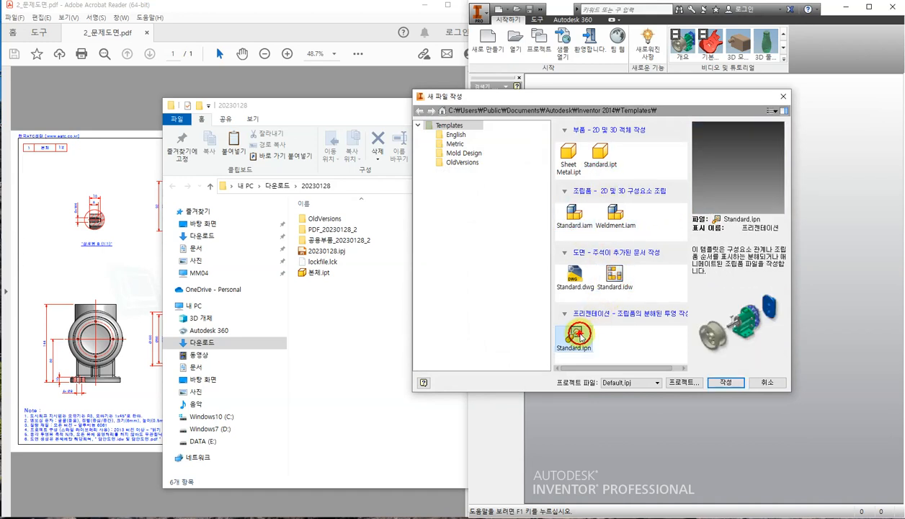
pyautogui.click(612, 277)
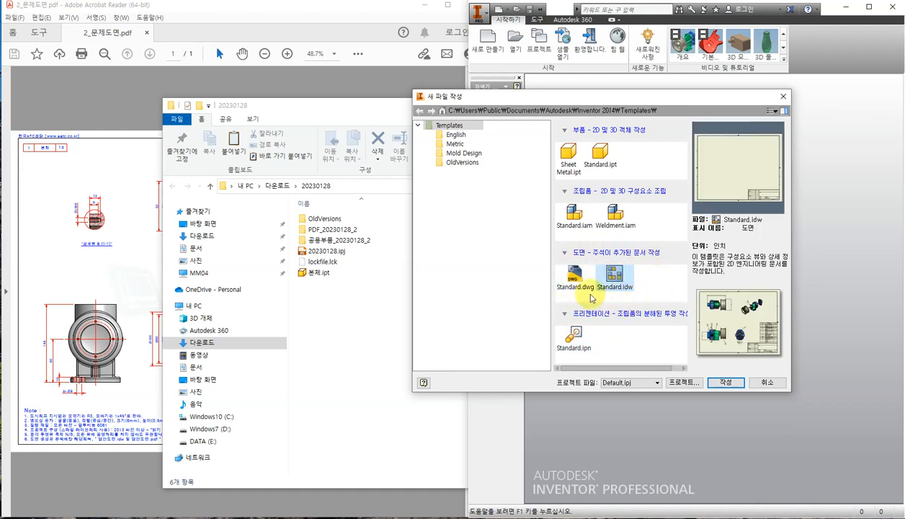
pyautogui.click(575, 280)
pyautogui.click(626, 283)
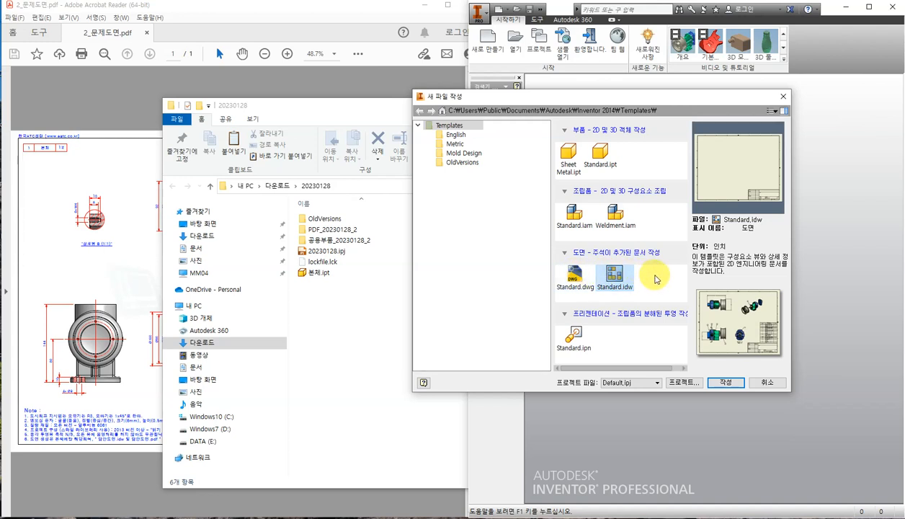
pyautogui.click(779, 96)
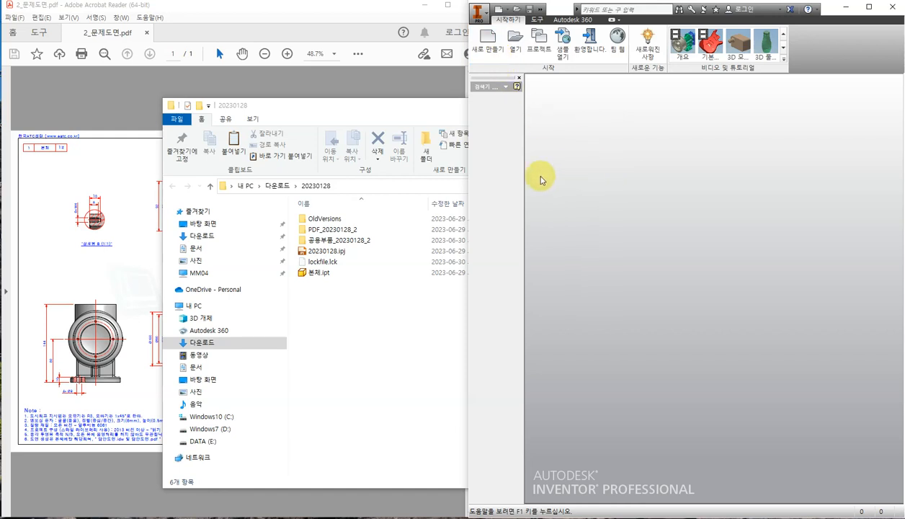
# Open the 공용부품_20230128_2 folder in Explorer and select 2급 도면 템플릿-시험용.idw.
pyautogui.click(398, 108)
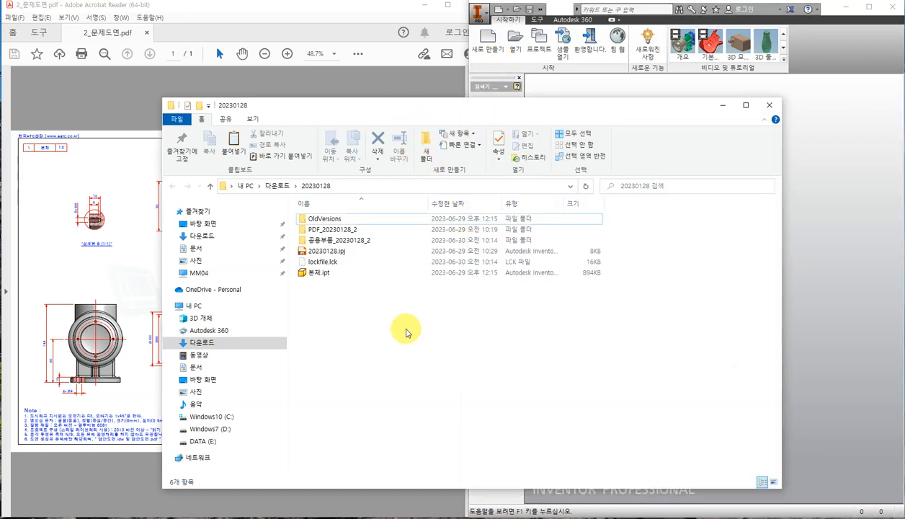
pyautogui.doubleClick(356, 242)
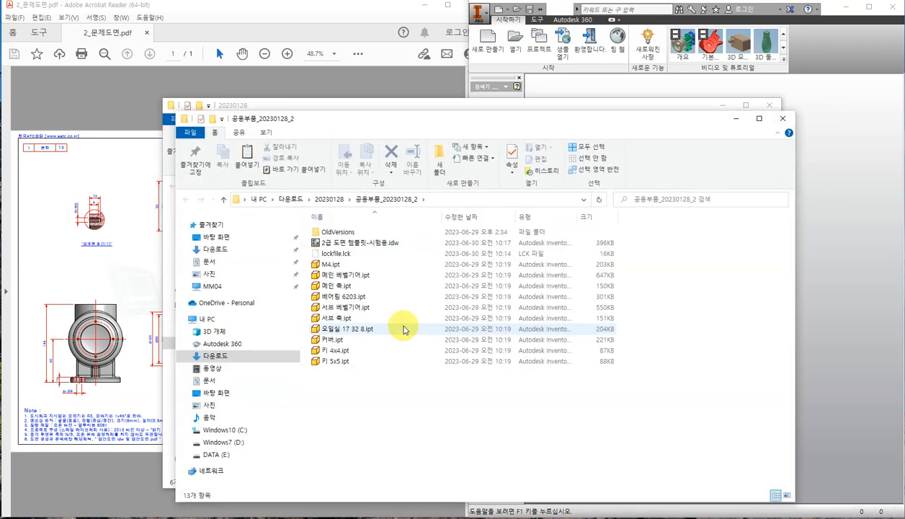
pyautogui.click(340, 244)
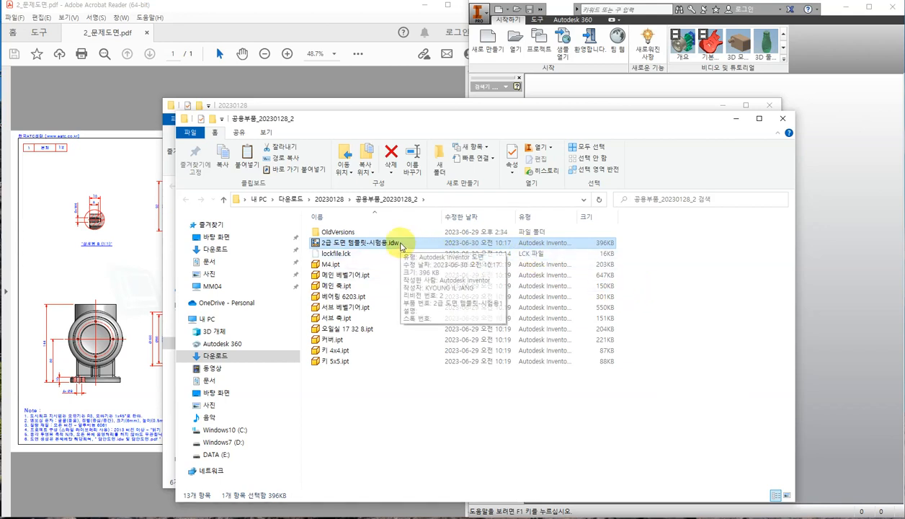
# Make 20230128.ipj the active project in Inventor's Open dialog.
pyautogui.click(809, 153)
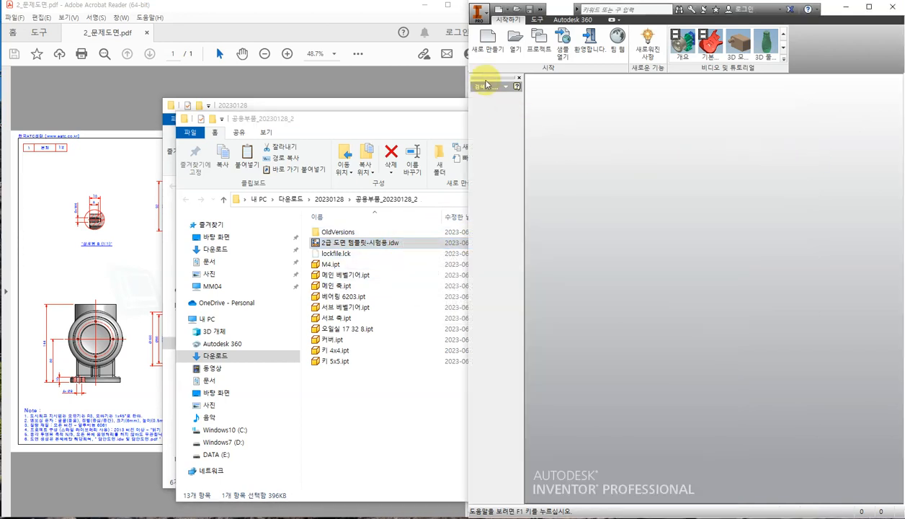
pyautogui.click(514, 40)
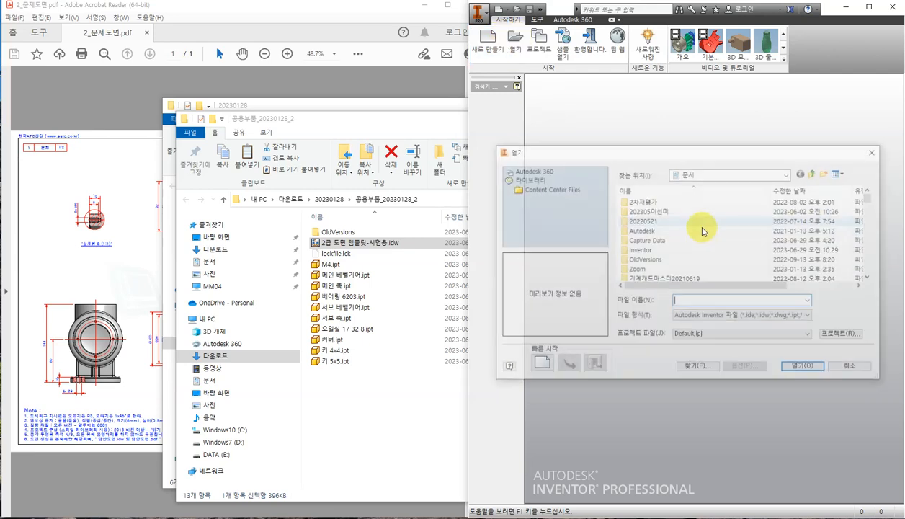
pyautogui.moveTo(710, 151); pyautogui.dragTo(681, 126)
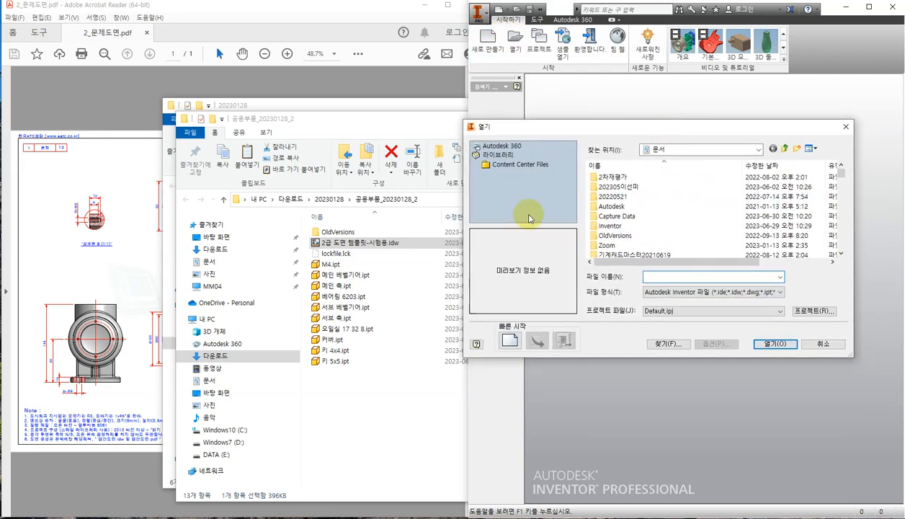
pyautogui.click(735, 150)
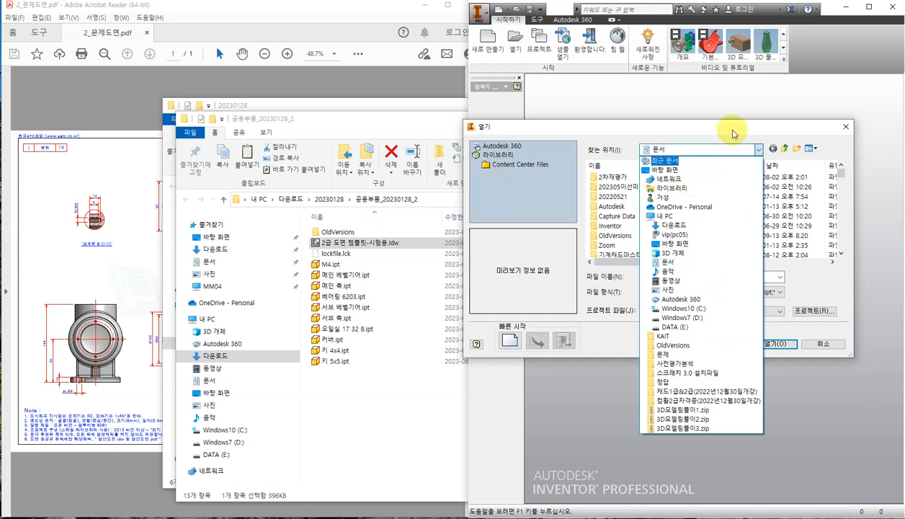
pyautogui.click(718, 136)
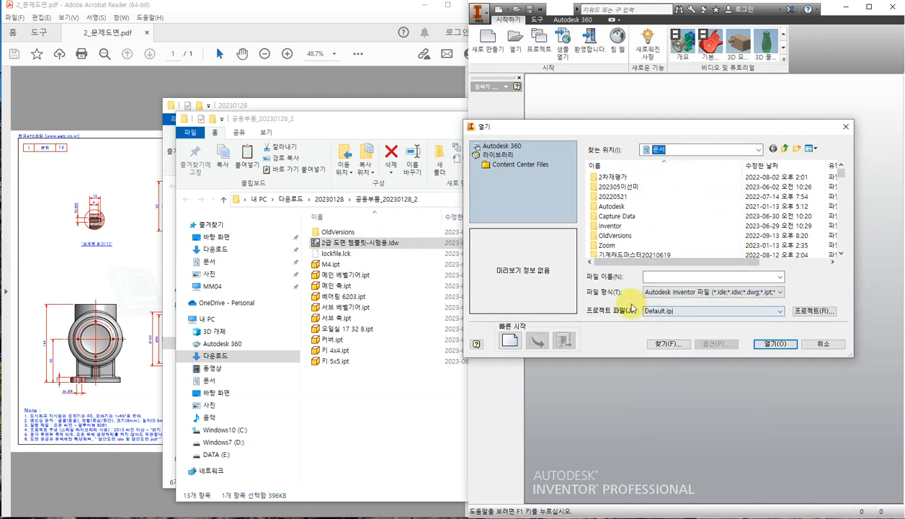
pyautogui.click(693, 312)
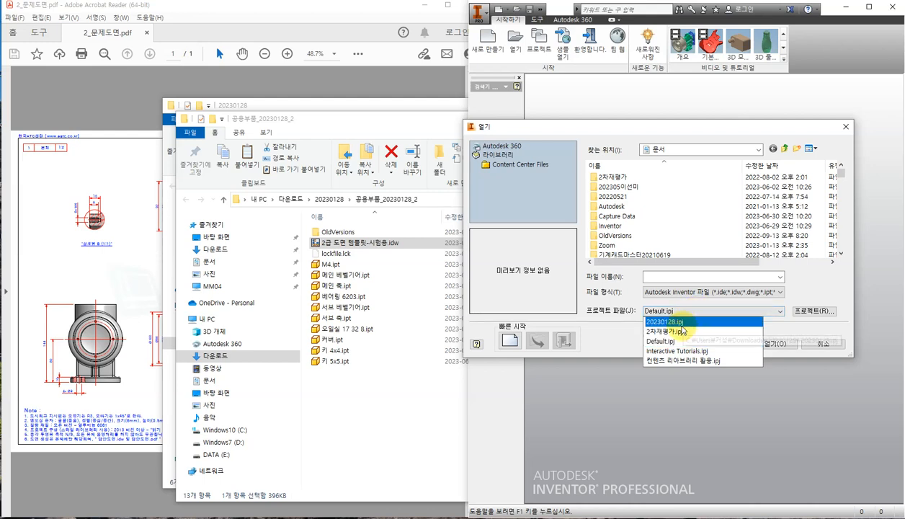
pyautogui.click(679, 322)
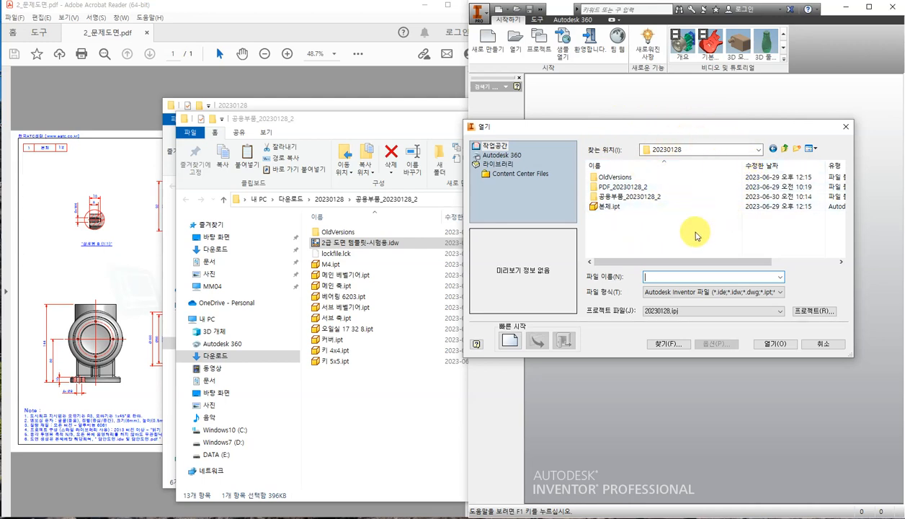
# Open 2급 도면 템플릿-시험용.idw from the 공용부품_20230128_2 folder.
pyautogui.doubleClick(634, 196)
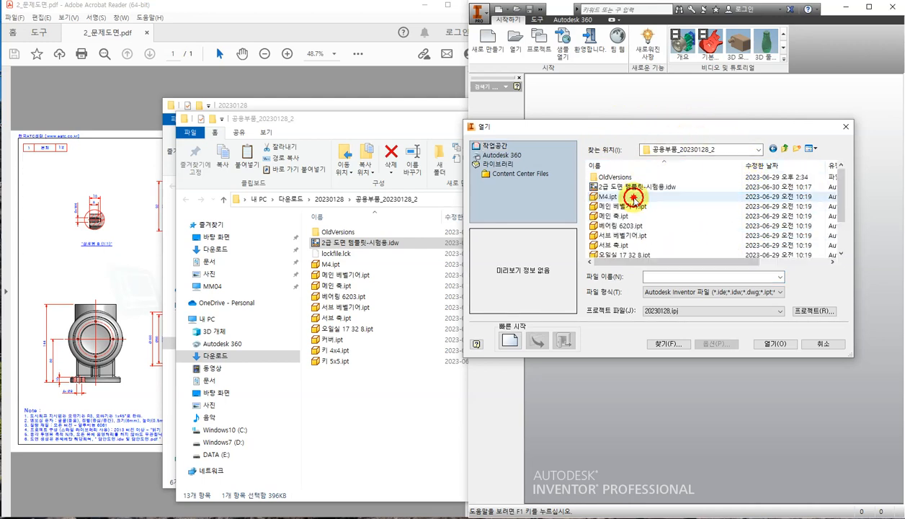
pyautogui.click(621, 187)
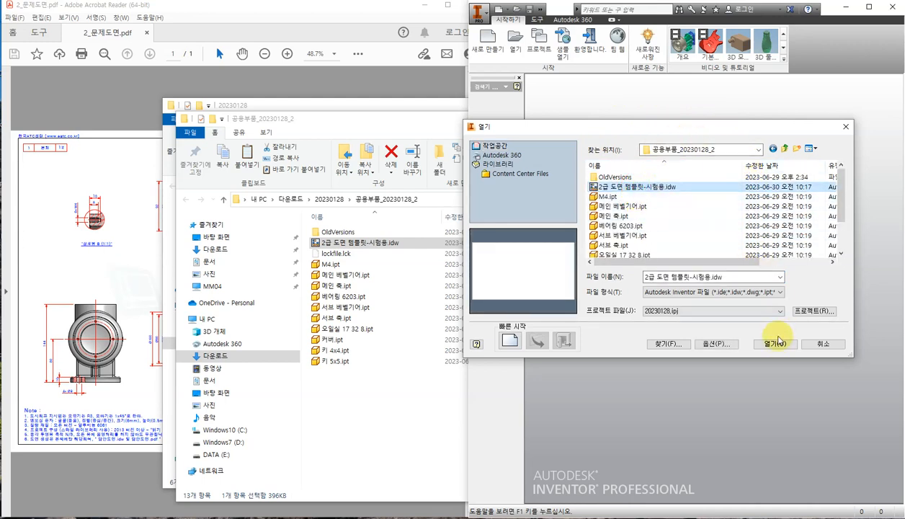
pyautogui.click(779, 348)
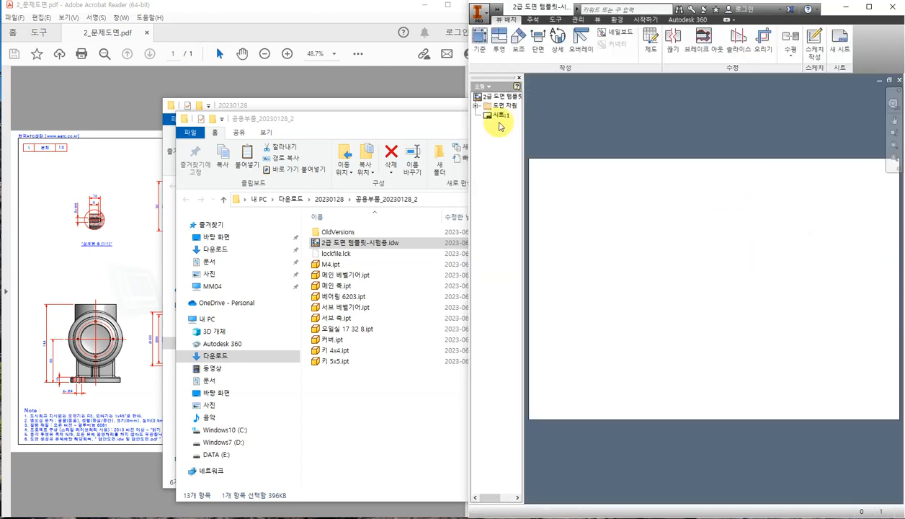
# Close the shared-parts folder window, minimize the 20230128 window, and return to Inventor.
pyautogui.click(439, 126)
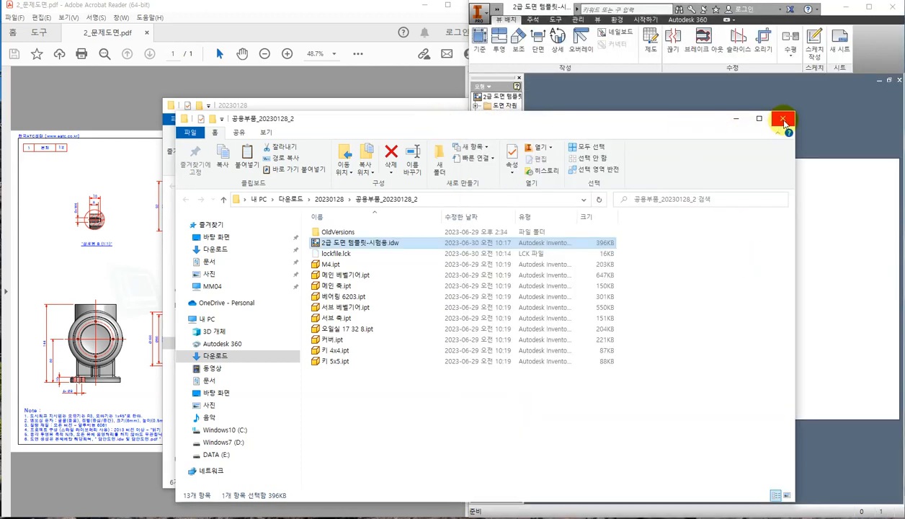
pyautogui.click(783, 122)
pyautogui.click(440, 111)
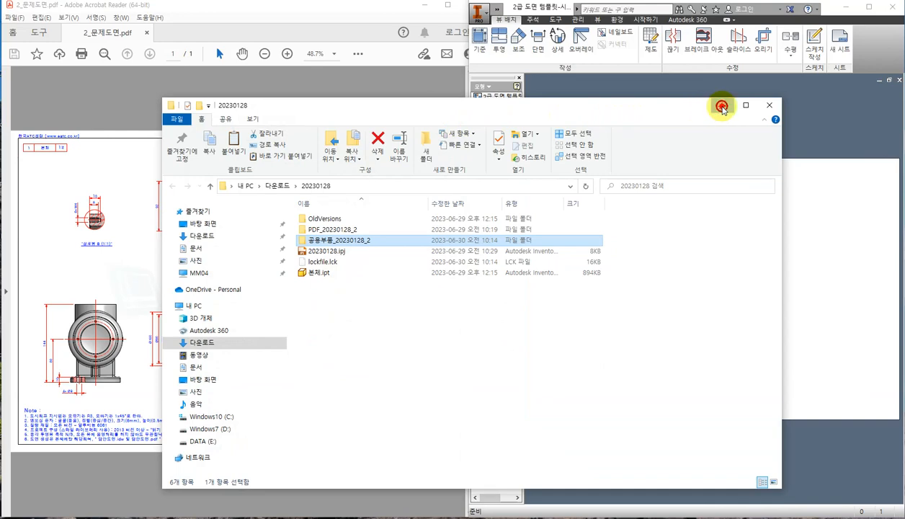
pyautogui.click(722, 106)
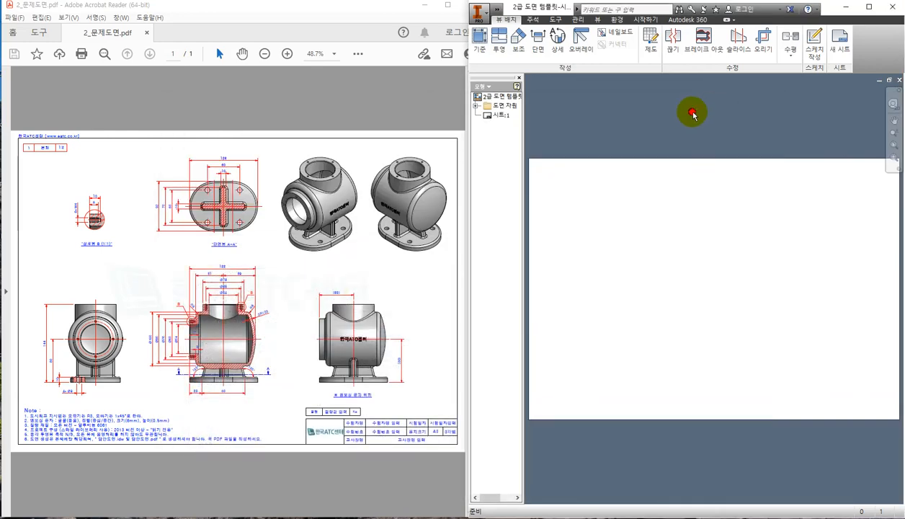
pyautogui.click(372, 101)
pyautogui.click(583, 234)
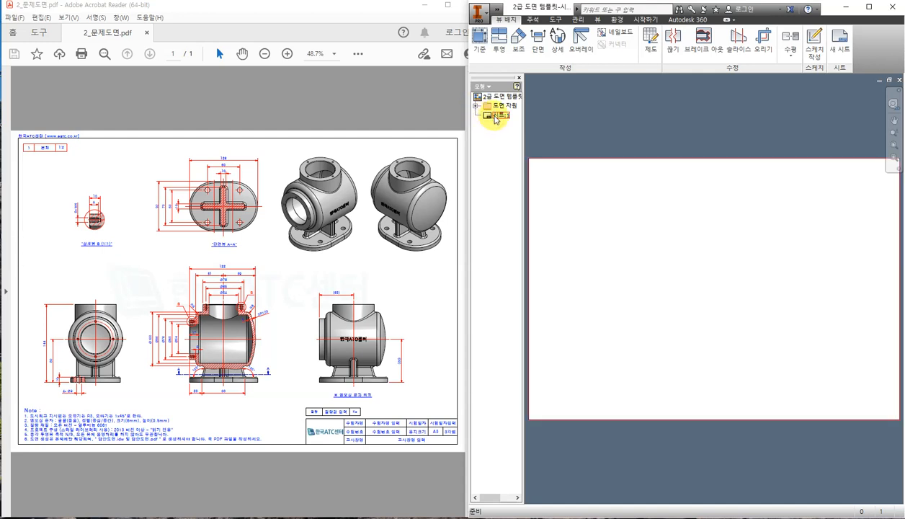
# Resize Sheet:1 to A3 landscape (420 × 297) through Edit Sheet.
pyautogui.rightClick(496, 117)
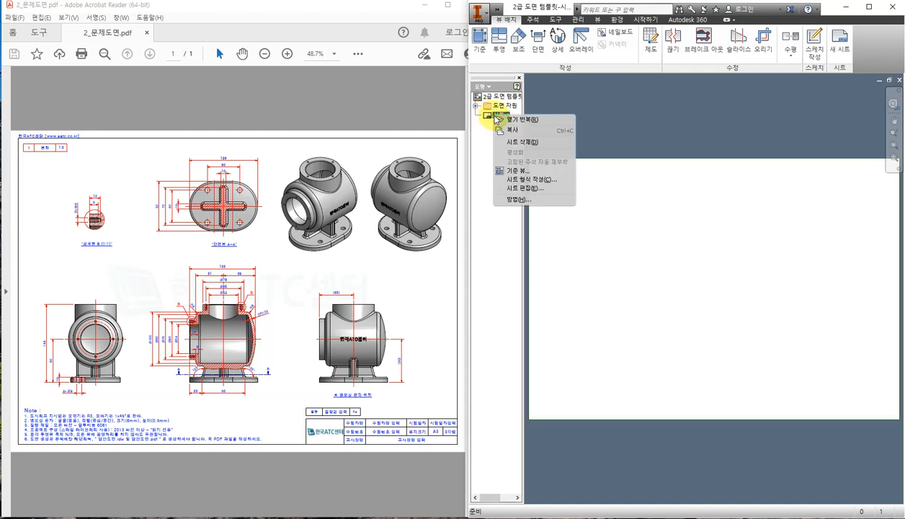
pyautogui.click(534, 188)
pyautogui.click(436, 401)
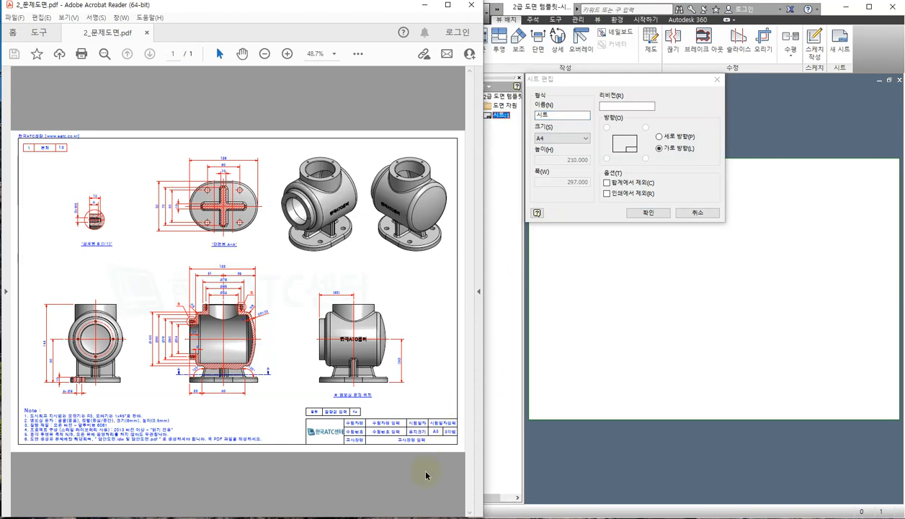
pyautogui.keyDown('ctrl'); pyautogui.scroll(3, 426, 475); pyautogui.keyUp('ctrl')
pyautogui.hscroll(1, 425, 504)
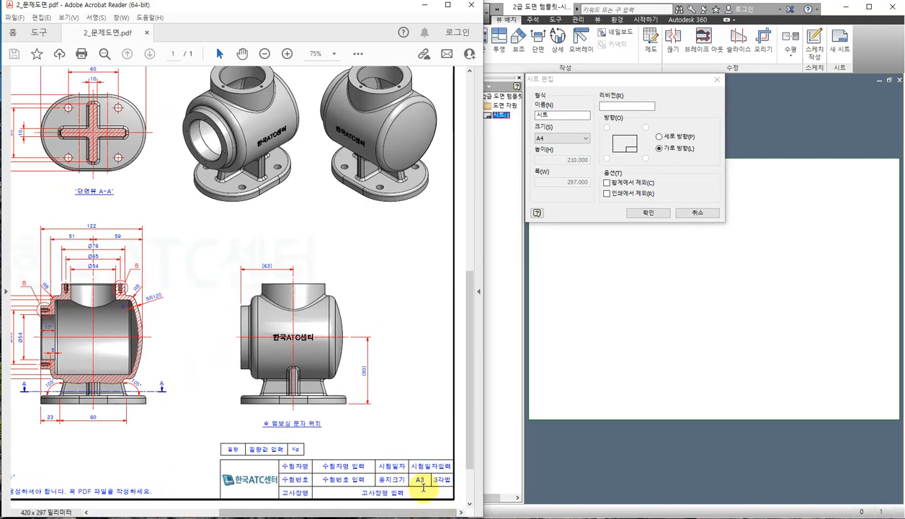
pyautogui.keyDown('ctrl'); pyautogui.scroll(1, 435, 487); pyautogui.keyUp('ctrl')
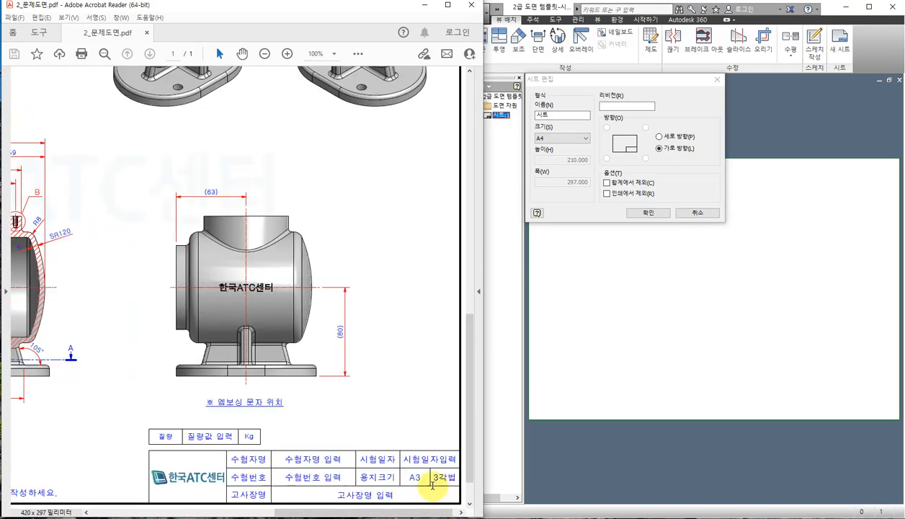
pyautogui.click(570, 139)
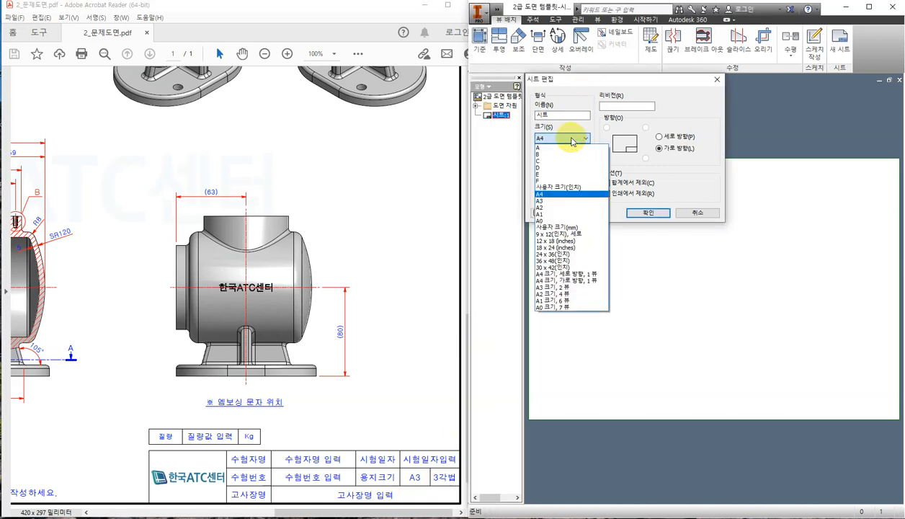
pyautogui.click(544, 205)
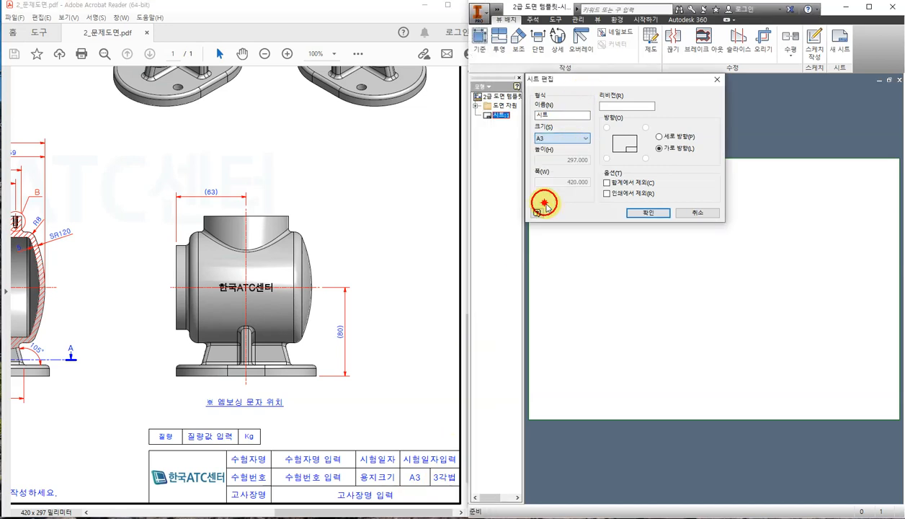
pyautogui.click(646, 212)
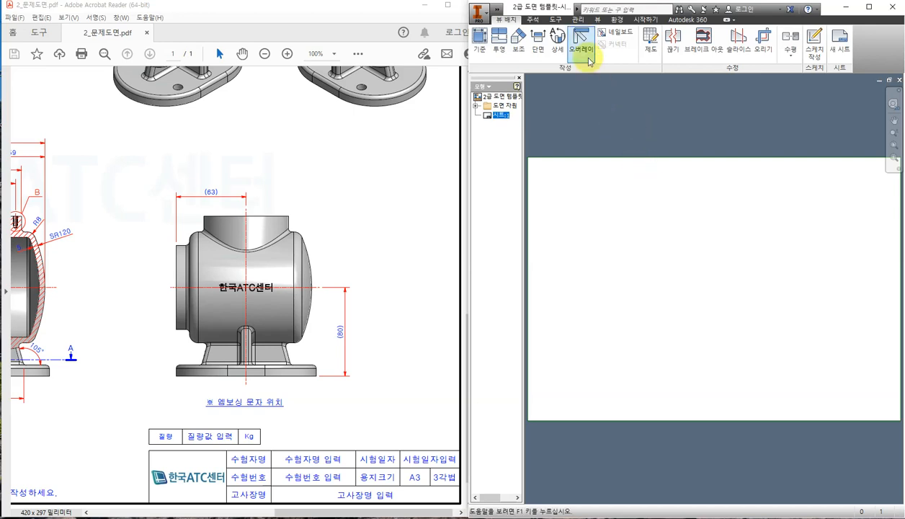
# In the Style and Standard Editor, switch the 한국ATC센터 standard's view projection to Third Angle.
pyautogui.click(578, 20)
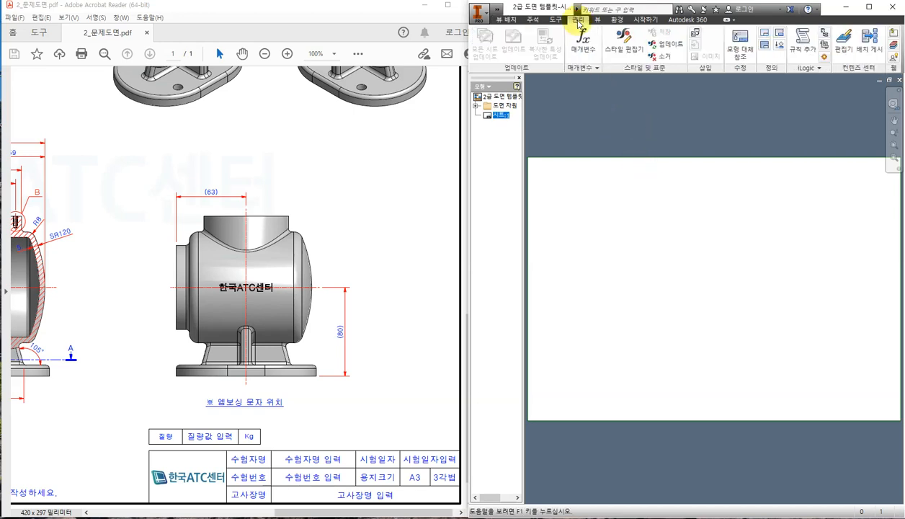
pyautogui.click(622, 40)
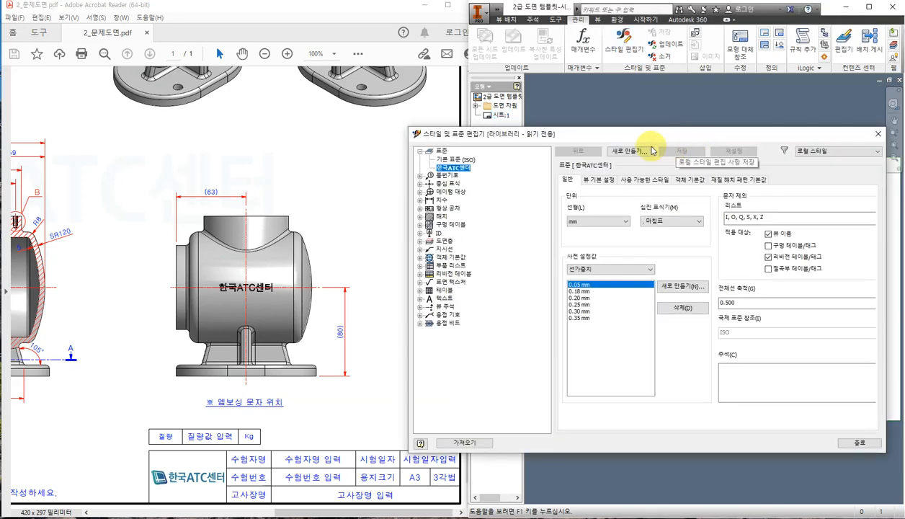
pyautogui.moveTo(636, 133); pyautogui.dragTo(628, 121)
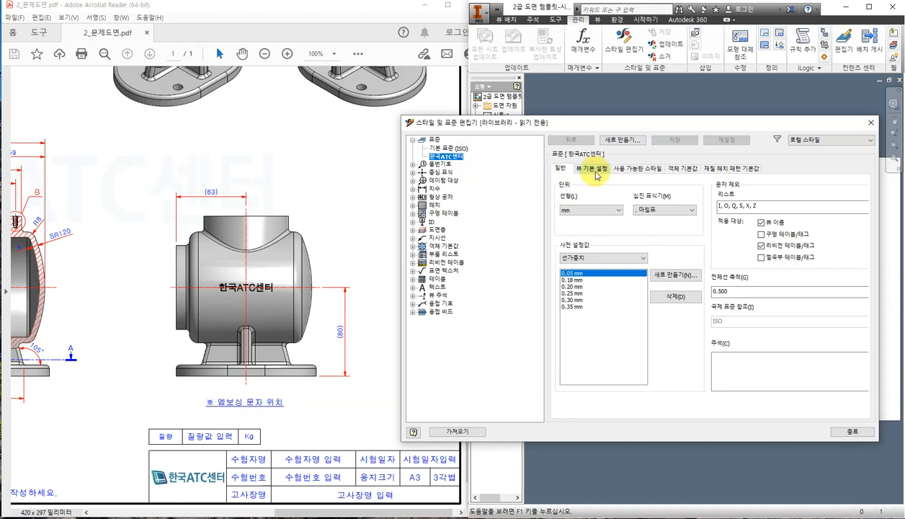
pyautogui.click(596, 170)
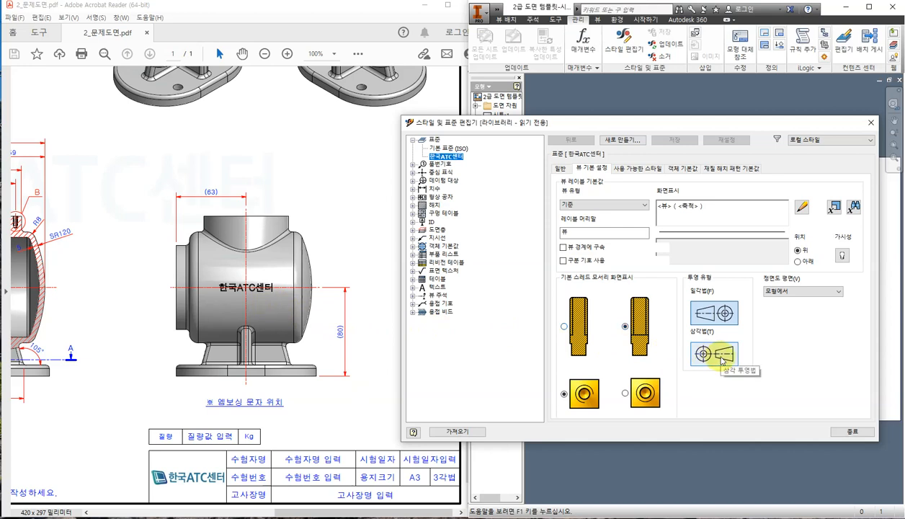
pyautogui.click(707, 350)
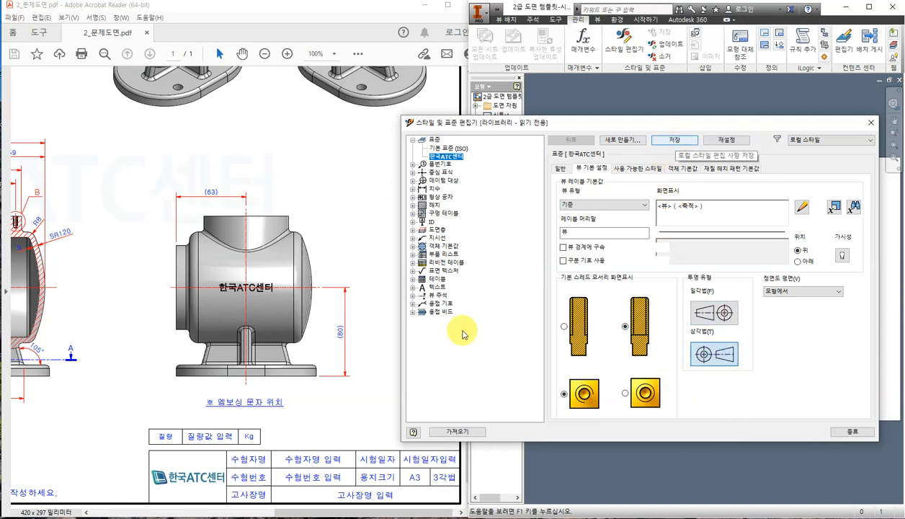
pyautogui.click(278, 517)
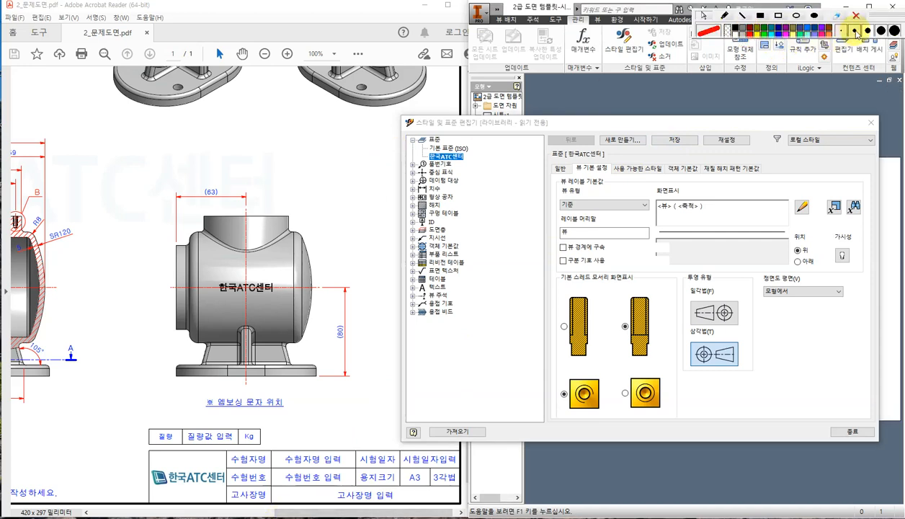
# Circle in red the Manage tab, Style Editor, 한국ATC센터 standard, third-angle option and Save/Done buttons.
pyautogui.moveTo(894, 16); pyautogui.dragTo(392, 66)
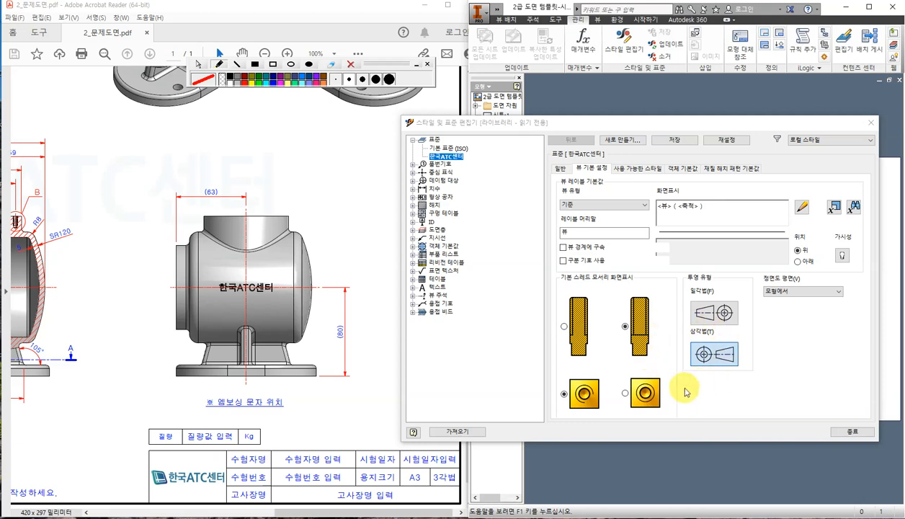
pyautogui.moveTo(584, 16)
pyautogui.mouseDown()
pyautogui.moveTo(564, 25)
pyautogui.moveTo(587, 12)
pyautogui.mouseUp()
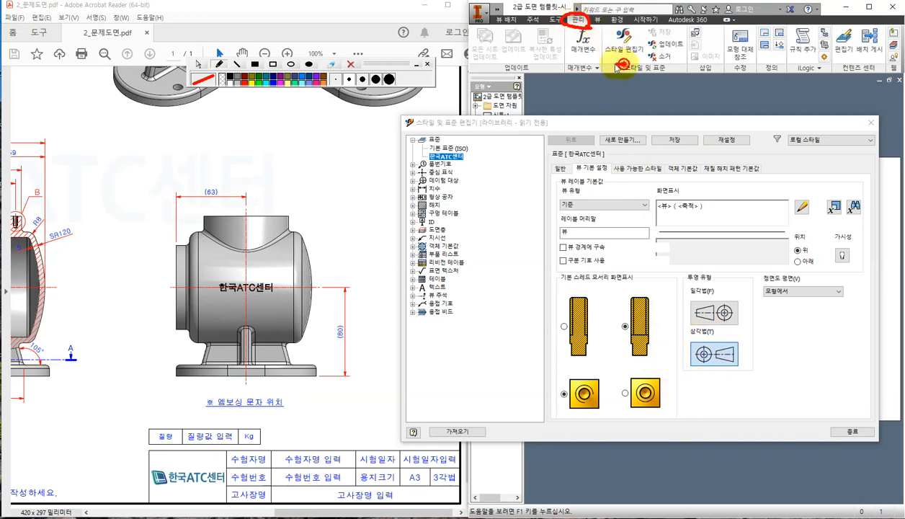
pyautogui.moveTo(617, 66)
pyautogui.mouseDown()
pyautogui.moveTo(621, 23)
pyautogui.moveTo(623, 59)
pyautogui.mouseUp()
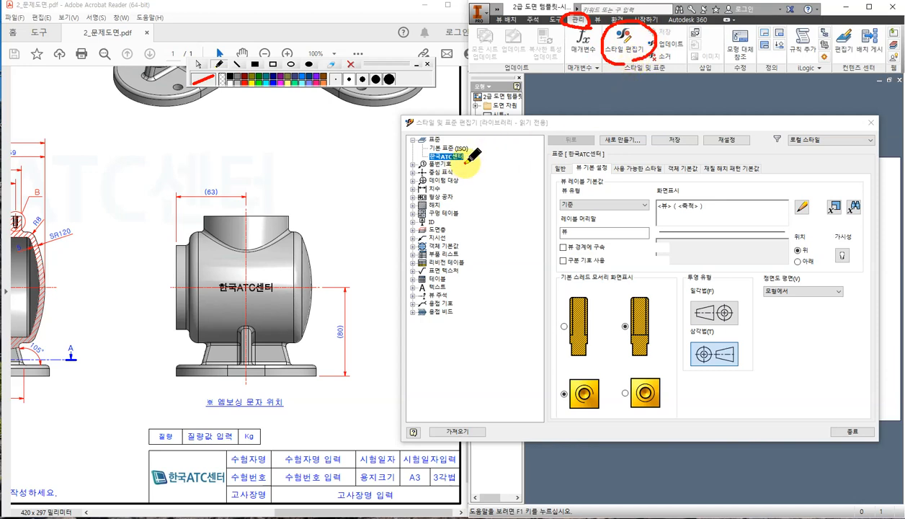
pyautogui.moveTo(466, 162)
pyautogui.mouseDown()
pyautogui.moveTo(433, 162)
pyautogui.moveTo(465, 148)
pyautogui.moveTo(473, 157)
pyautogui.mouseUp()
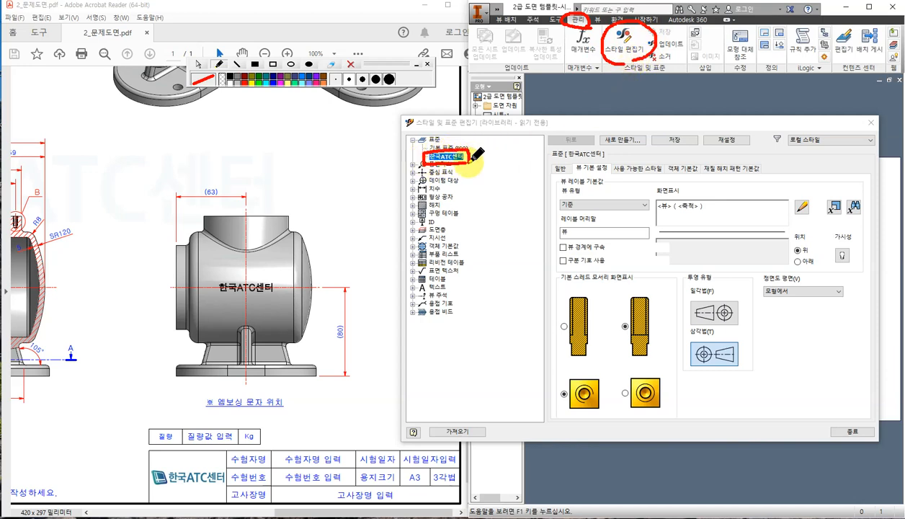
pyautogui.moveTo(611, 173)
pyautogui.mouseDown()
pyautogui.moveTo(585, 174)
pyautogui.moveTo(576, 163)
pyautogui.moveTo(612, 153)
pyautogui.moveTo(613, 175)
pyautogui.mouseUp()
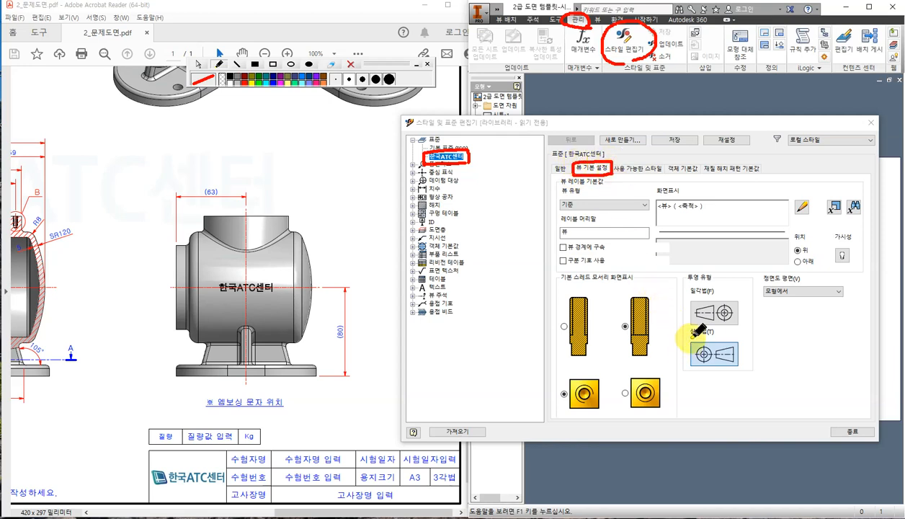
pyautogui.moveTo(688, 325)
pyautogui.mouseDown()
pyautogui.moveTo(680, 349)
pyautogui.moveTo(731, 380)
pyautogui.moveTo(755, 338)
pyautogui.moveTo(714, 332)
pyautogui.mouseUp()
pyautogui.moveTo(690, 149)
pyautogui.mouseDown()
pyautogui.moveTo(654, 144)
pyautogui.moveTo(688, 133)
pyautogui.moveTo(678, 155)
pyautogui.mouseUp()
pyautogui.moveTo(857, 445)
pyautogui.mouseDown()
pyautogui.moveTo(840, 421)
pyautogui.moveTo(847, 431)
pyautogui.mouseUp()
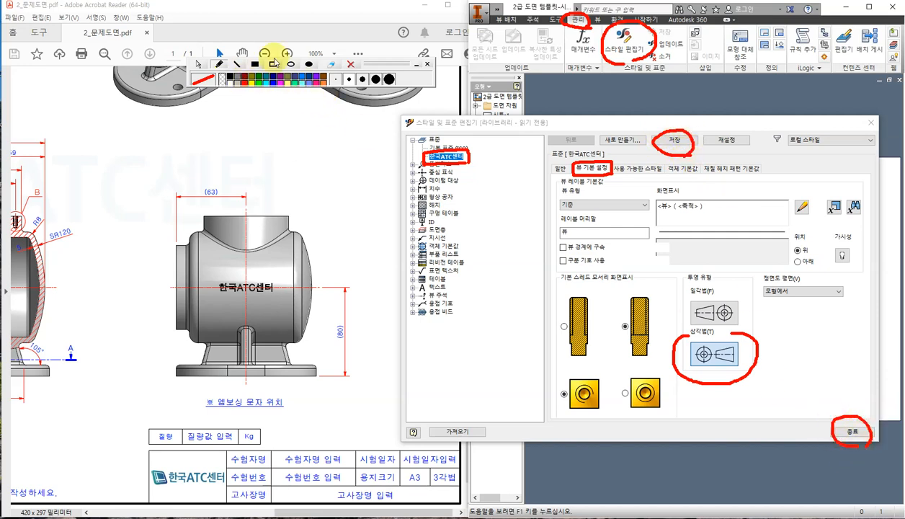
pyautogui.click(197, 61)
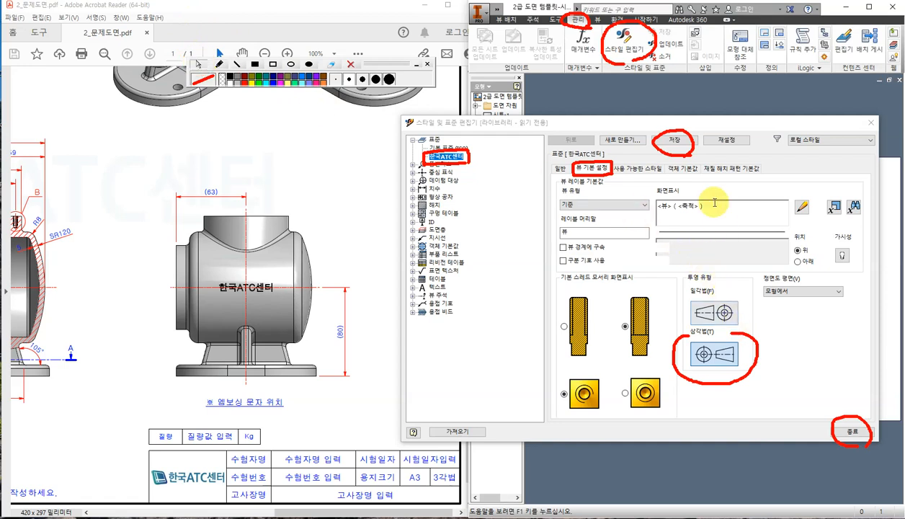
# Save the projection change, close the editor, clear the red marks and bring up the PDF drawing.
pyautogui.click(677, 141)
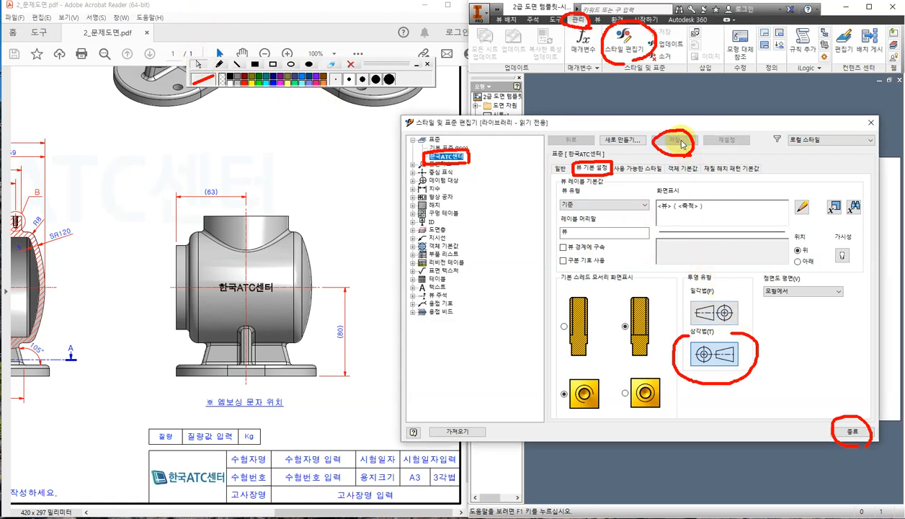
pyautogui.click(857, 435)
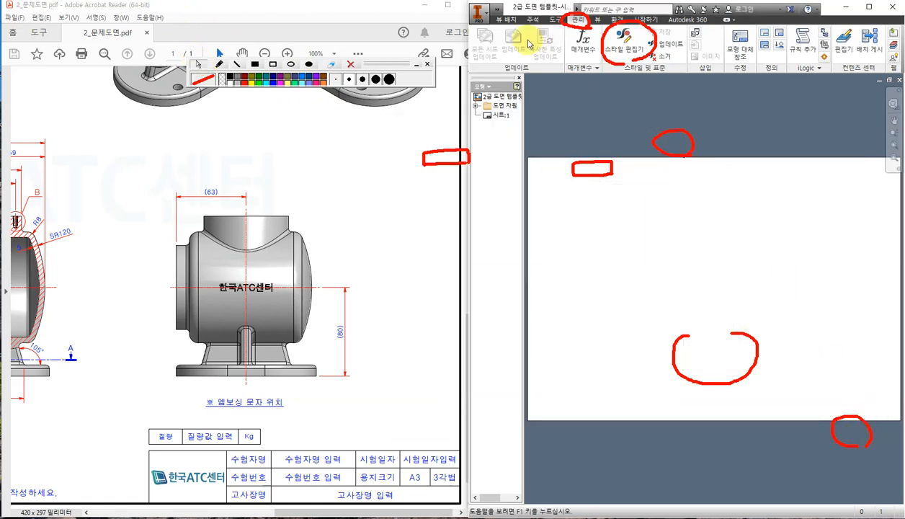
pyautogui.click(350, 64)
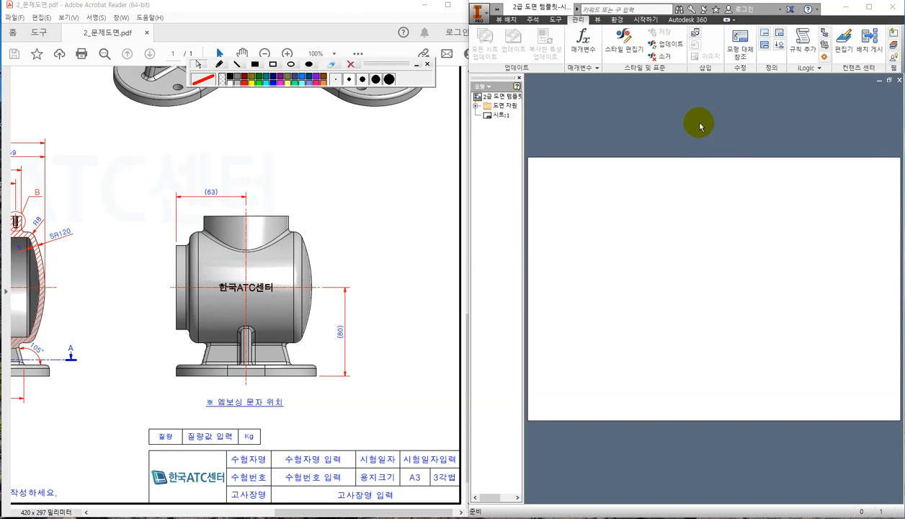
pyautogui.click(396, 212)
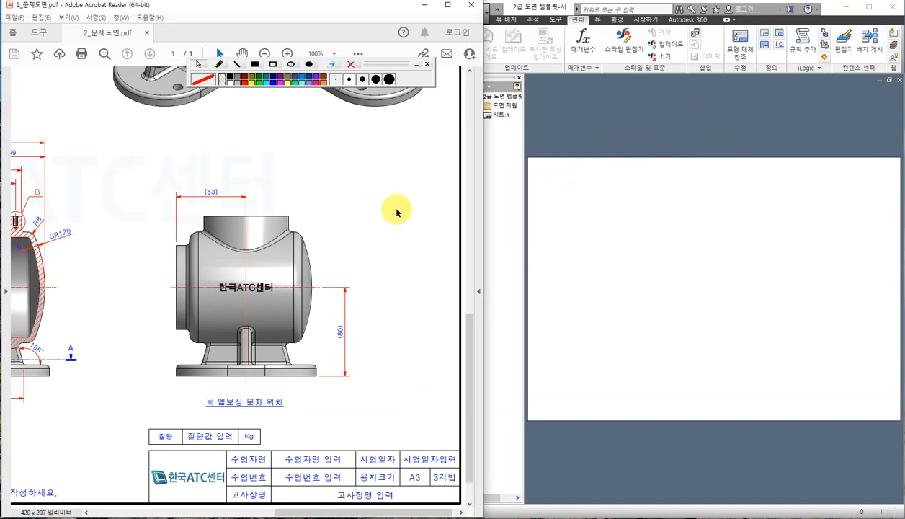
# Tick in red the PDF's shaded view, title-block cells and mass cell, then return to Inventor.
pyautogui.keyDown('ctrl'); pyautogui.scroll(-3, 396, 212); pyautogui.keyUp('ctrl')
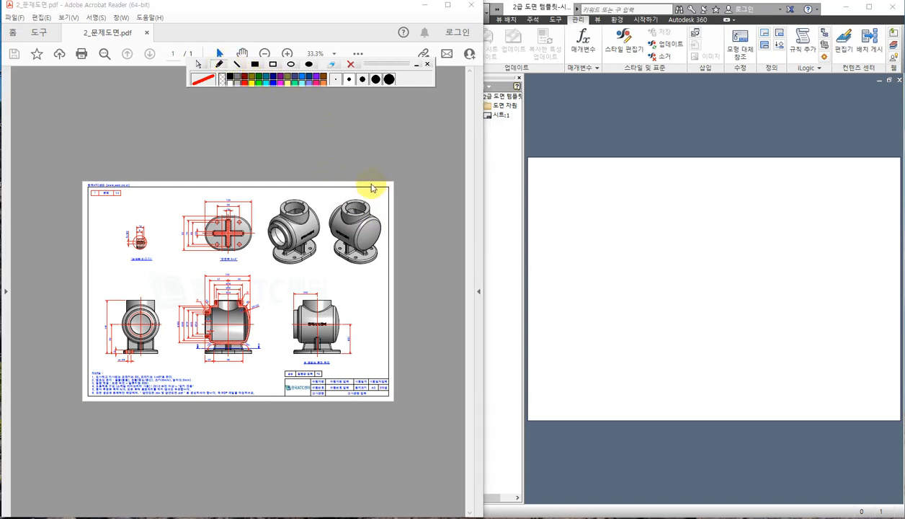
pyautogui.moveTo(352, 181); pyautogui.dragTo(381, 159)
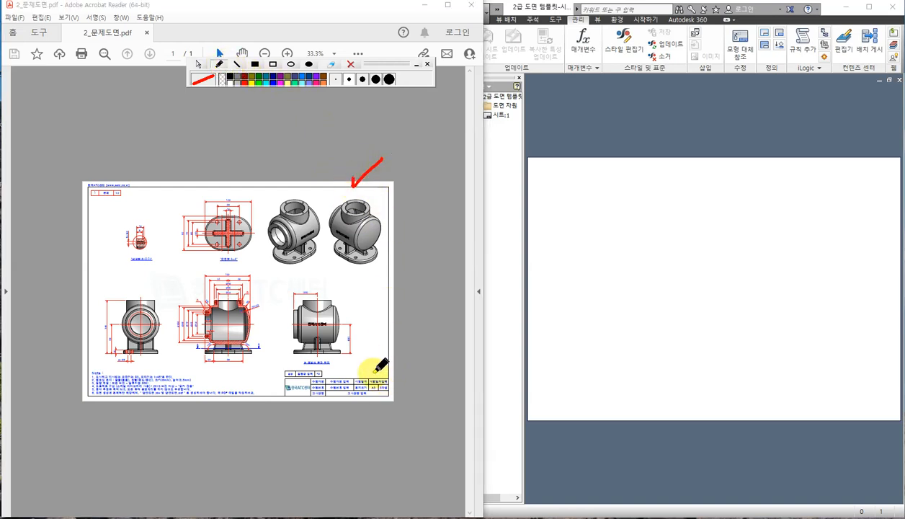
pyautogui.moveTo(370, 375); pyautogui.dragTo(385, 369)
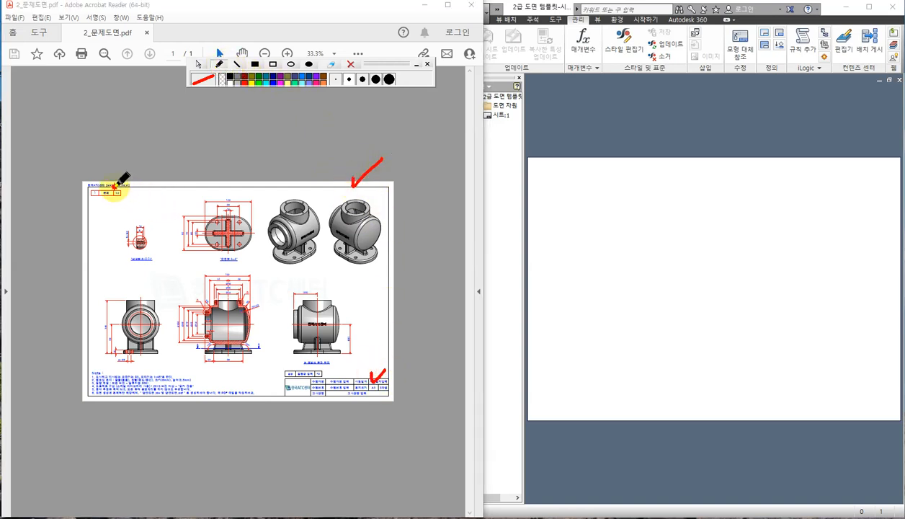
pyautogui.moveTo(114, 186); pyautogui.dragTo(148, 172)
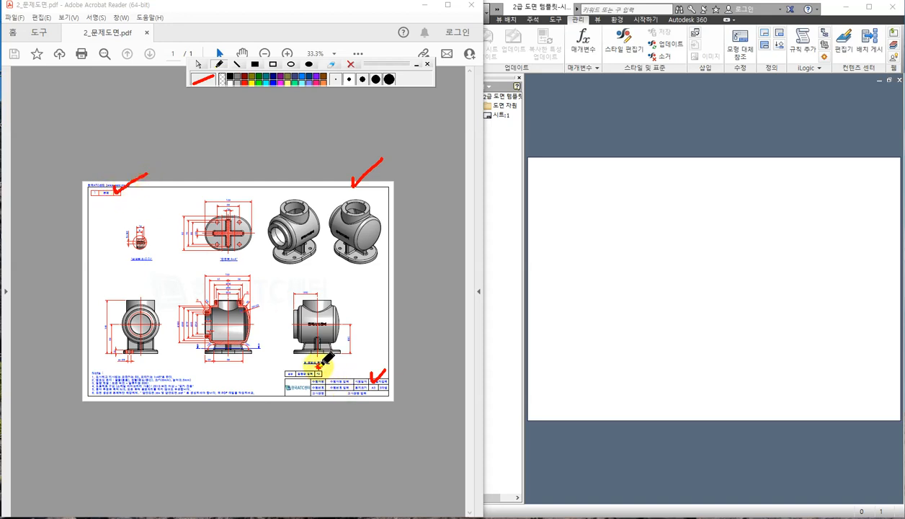
pyautogui.moveTo(319, 365); pyautogui.dragTo(343, 360)
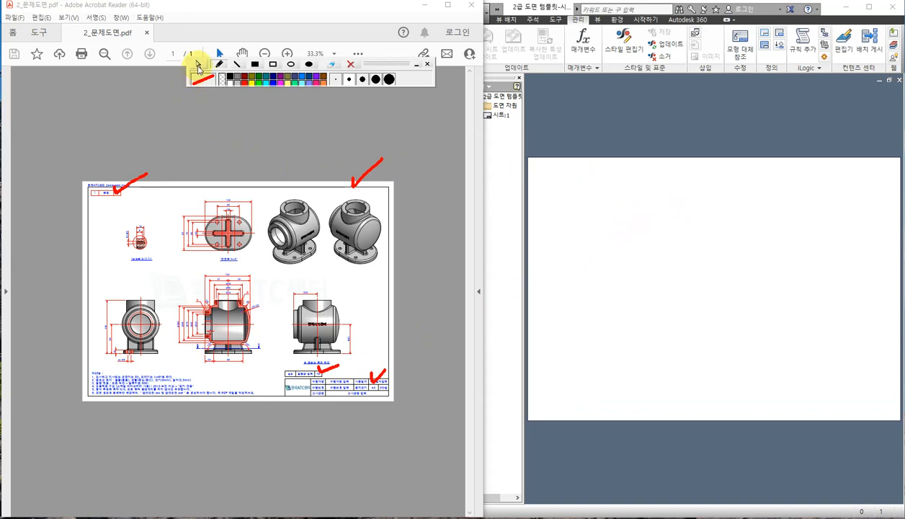
pyautogui.click(595, 115)
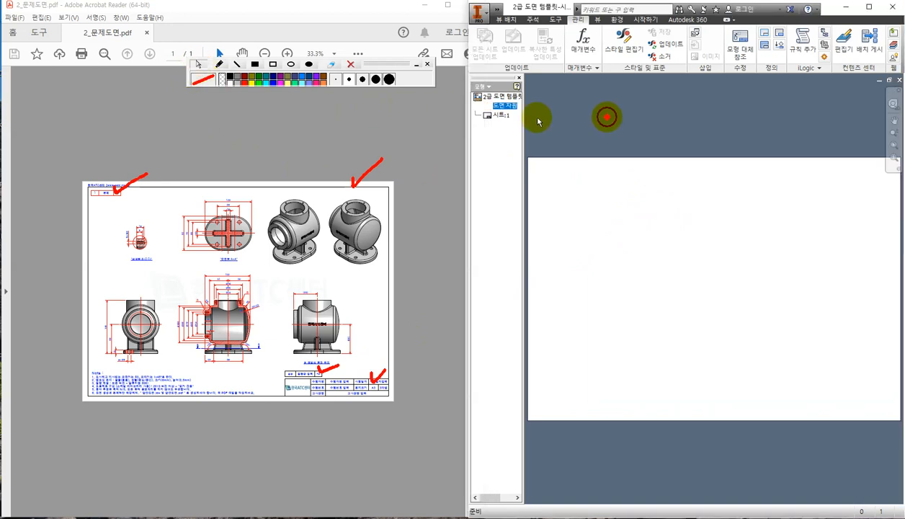
# Redisplay the model browser and expand 도면 자원 to list borders, title blocks and sketched symbols.
pyautogui.click(497, 105)
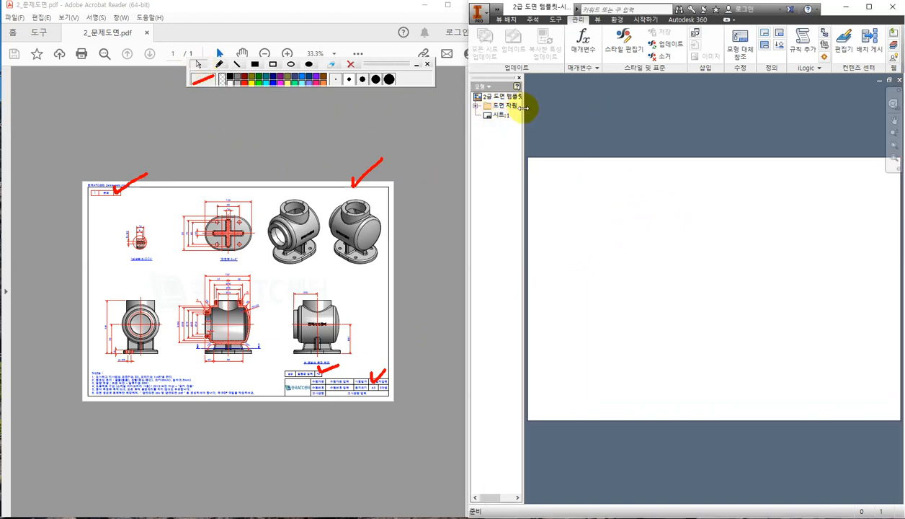
pyautogui.moveTo(523, 108); pyautogui.dragTo(556, 109)
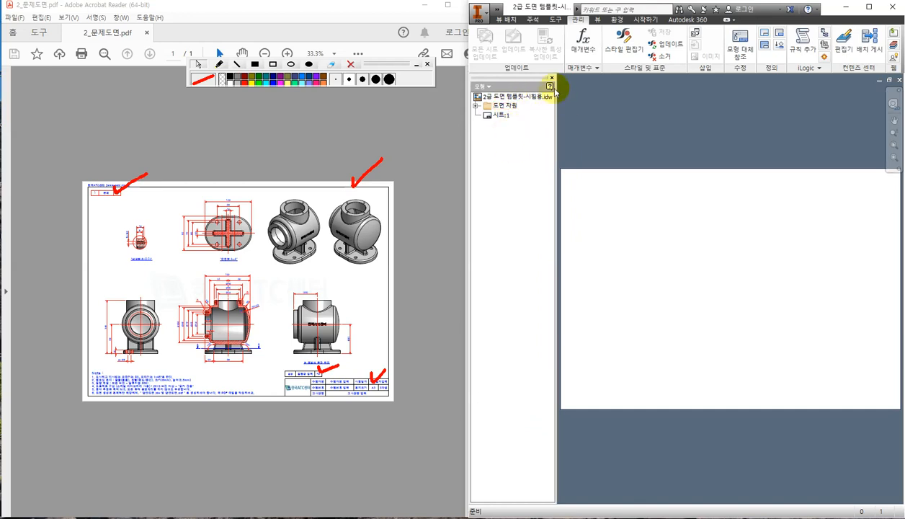
pyautogui.click(551, 76)
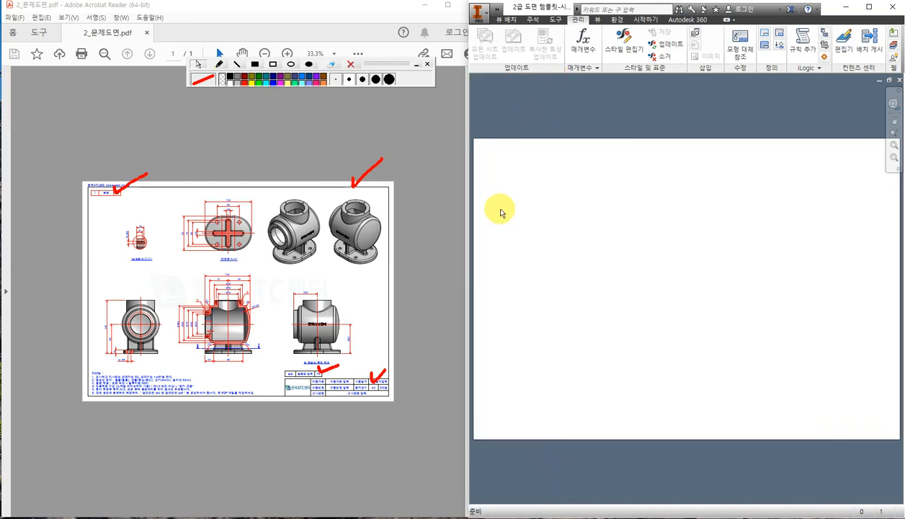
pyautogui.click(598, 20)
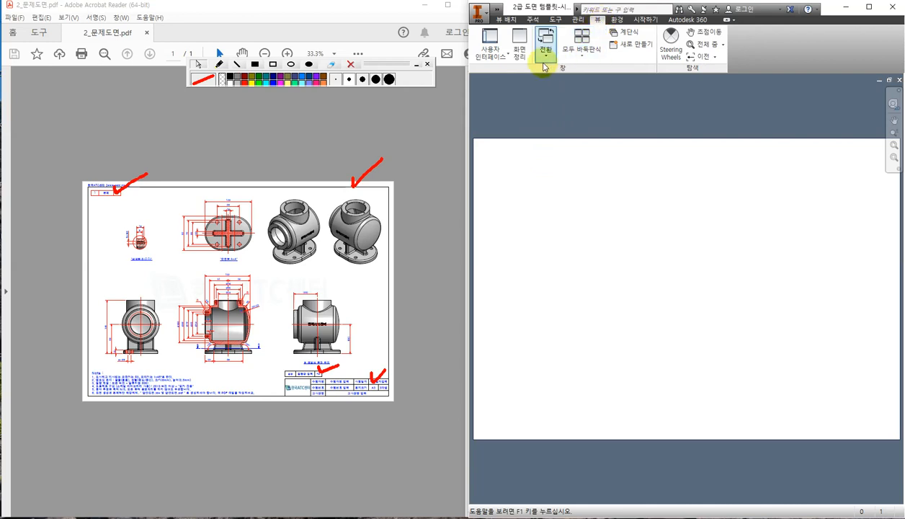
pyautogui.click(492, 59)
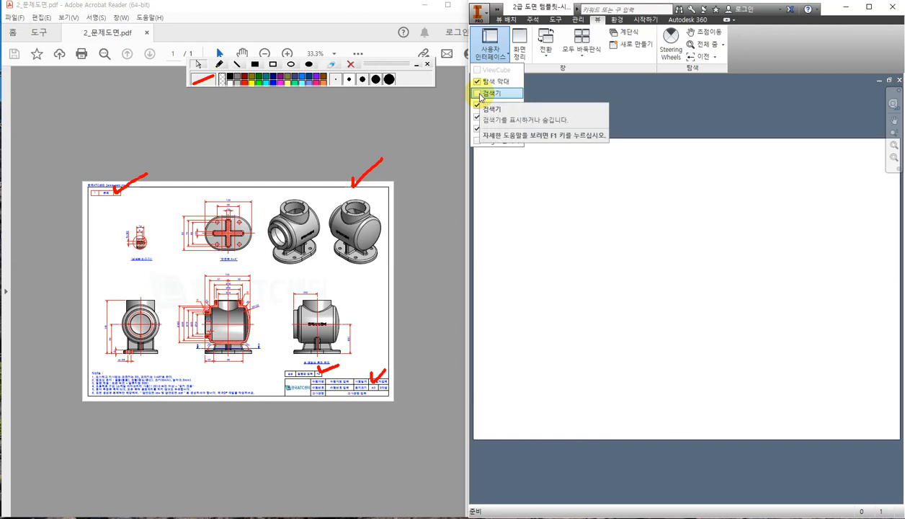
pyautogui.click(482, 94)
pyautogui.click(587, 126)
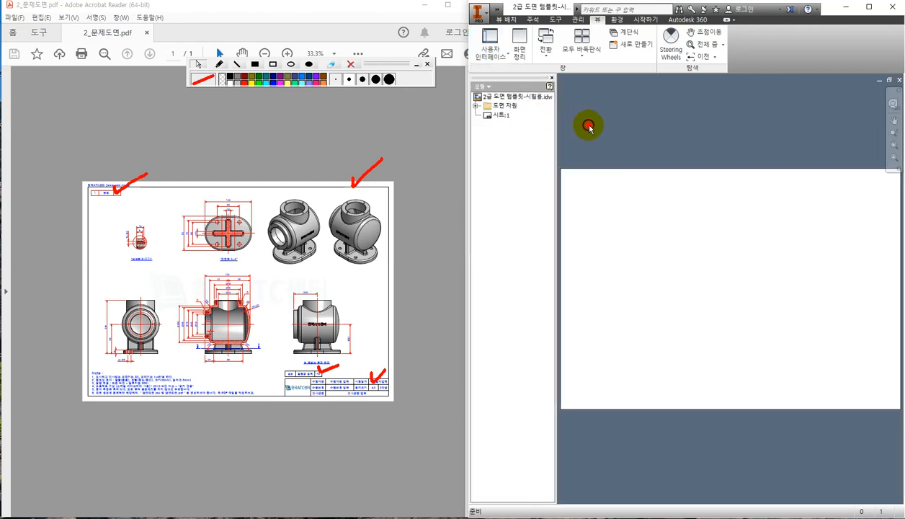
pyautogui.click(475, 106)
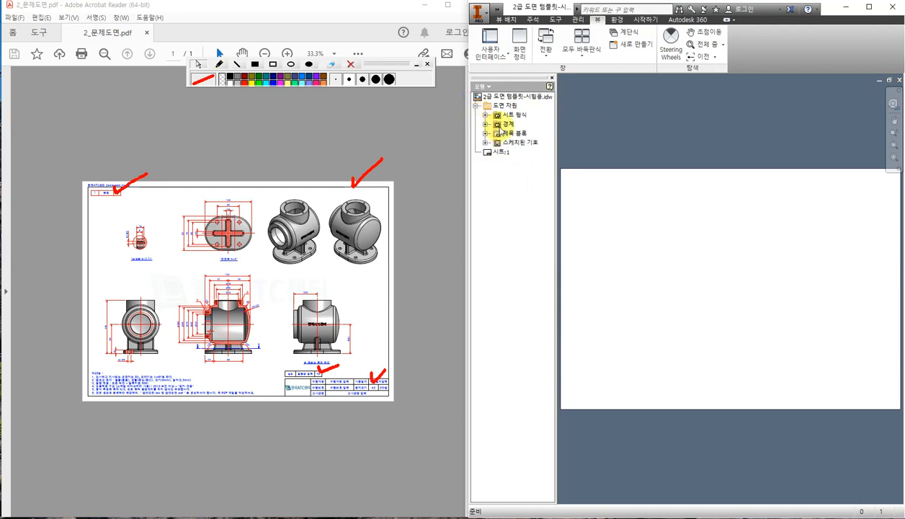
# Insert the 한국ATC센터 border and start placing the 한국ATC센터 title block.
pyautogui.click(485, 125)
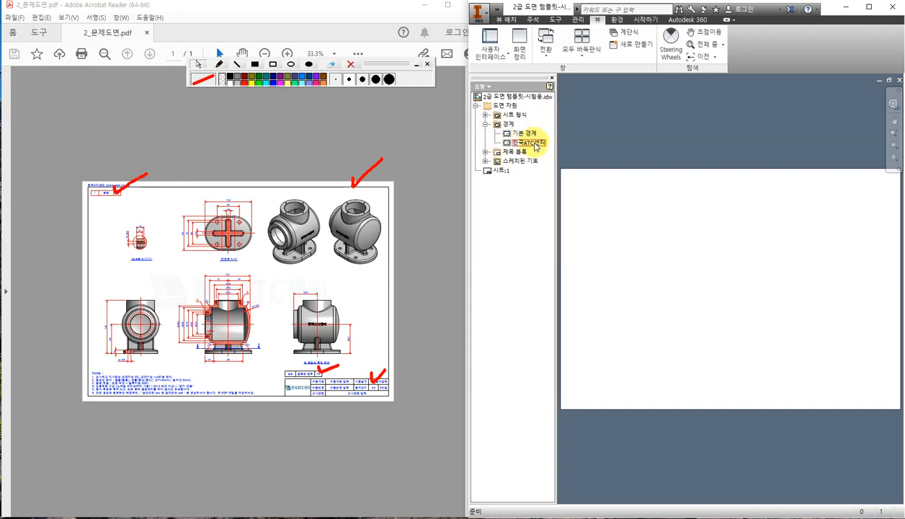
pyautogui.doubleClick(535, 144)
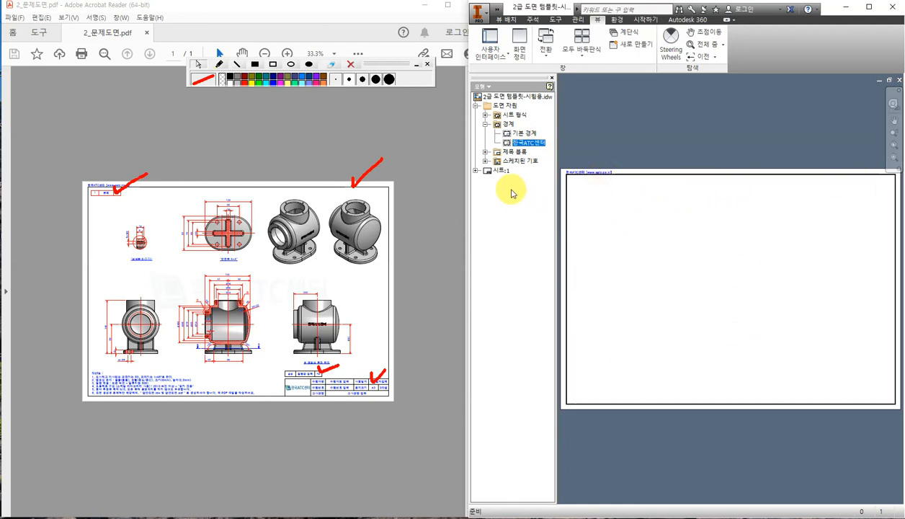
pyautogui.click(486, 152)
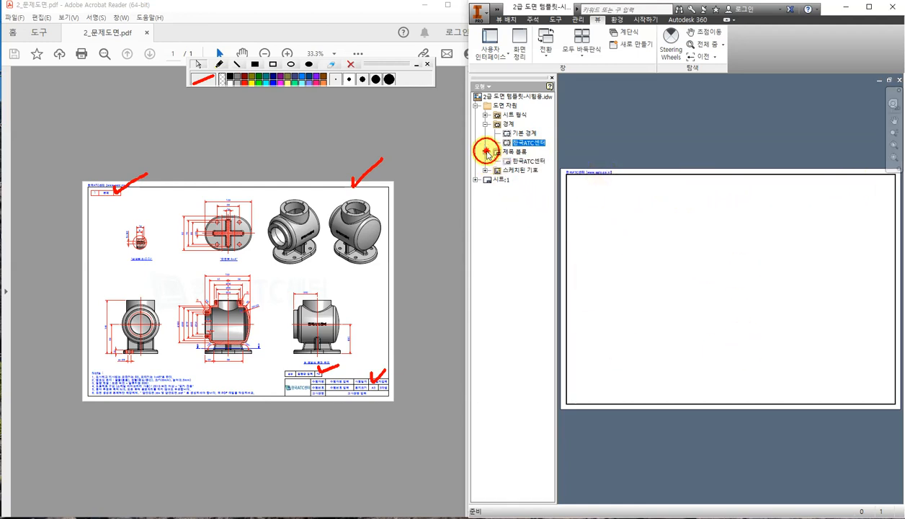
pyautogui.doubleClick(526, 162)
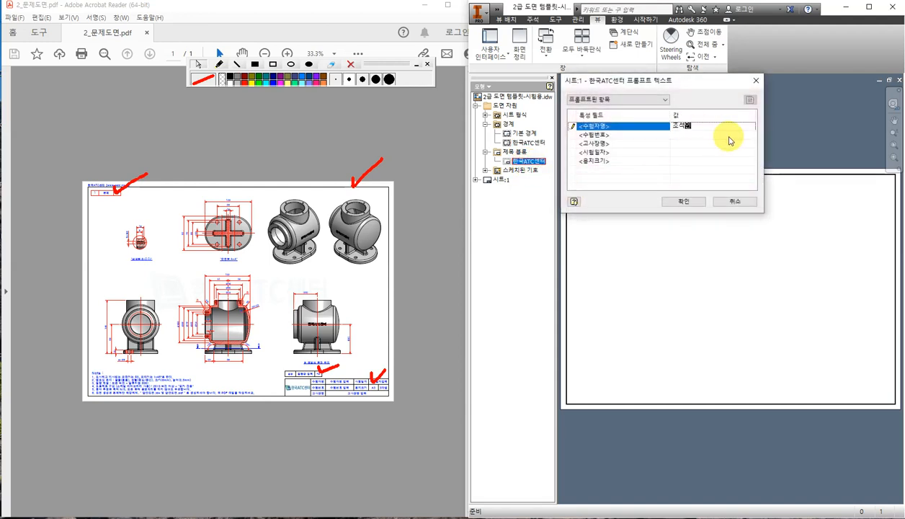
# Enter the examinee's name and number, site 거성, date 2023.06.30 and paper size A3 in the title block.
pyautogui.press('Return')
pyautogui.click(698, 133)
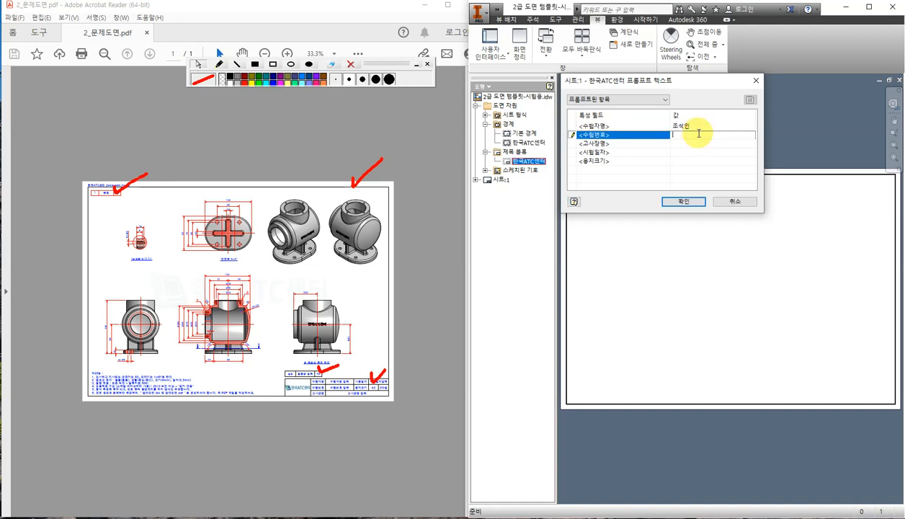
pyautogui.write('12345')
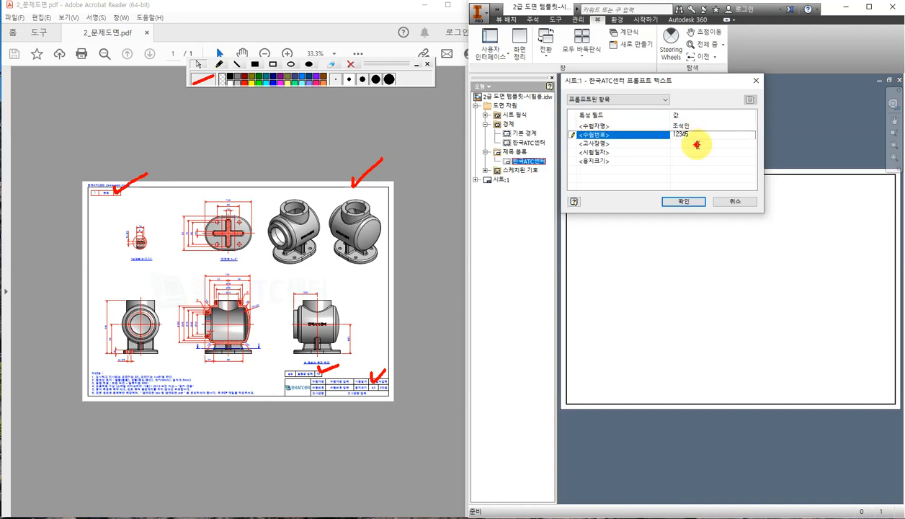
pyautogui.click(697, 144)
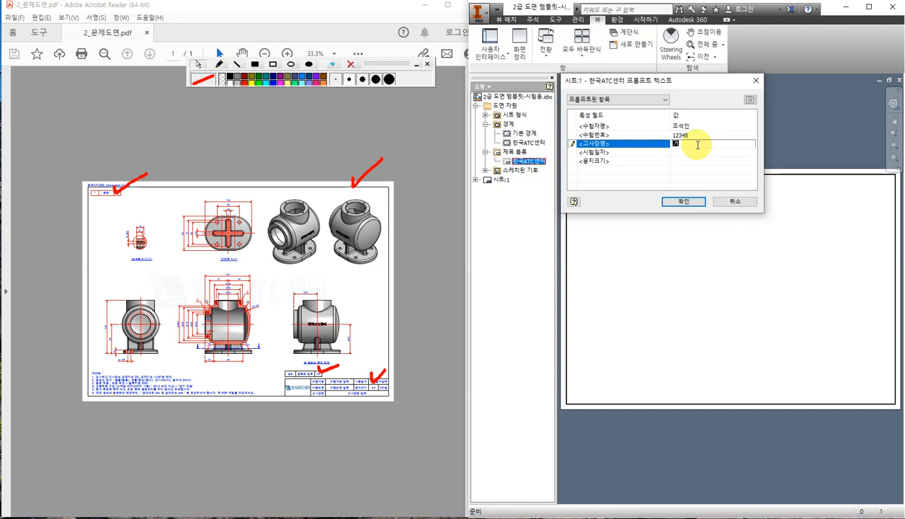
pyautogui.write('거성')
pyautogui.click(698, 152)
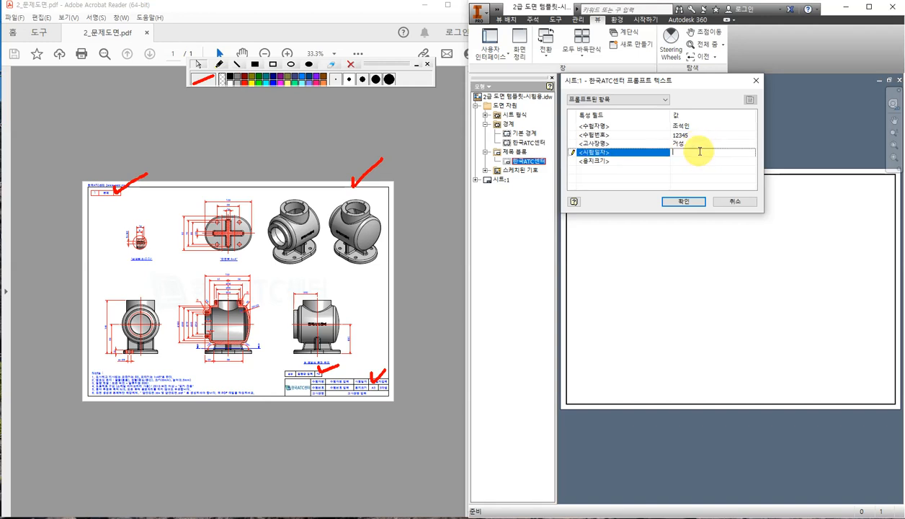
pyautogui.write('2023.06.30')
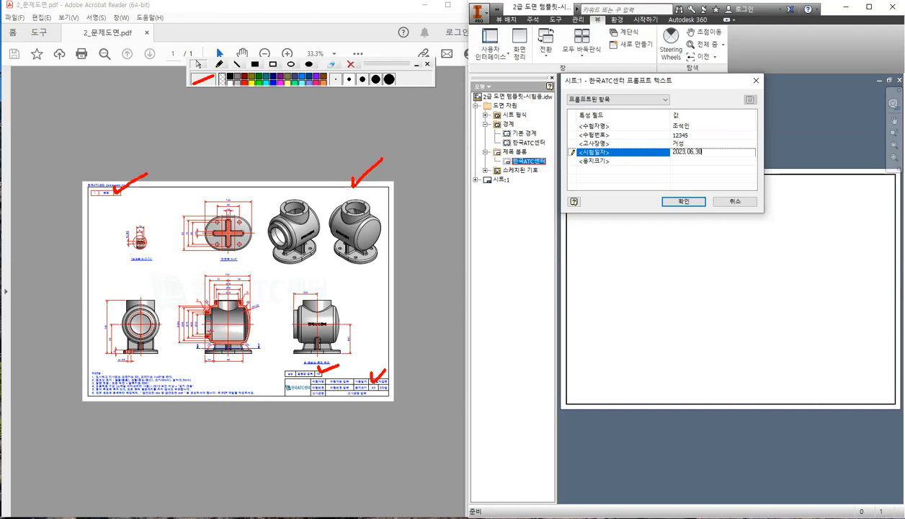
pyautogui.click(688, 159)
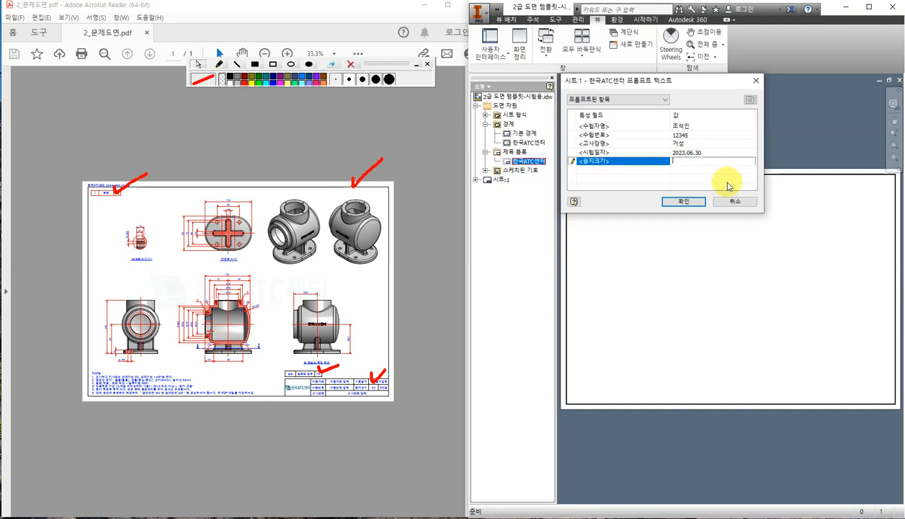
pyautogui.write('A3')
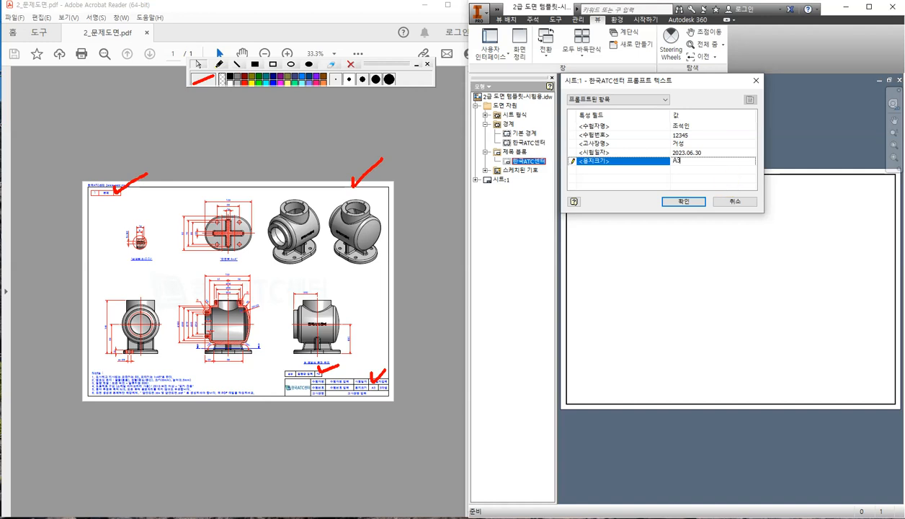
pyautogui.click(683, 201)
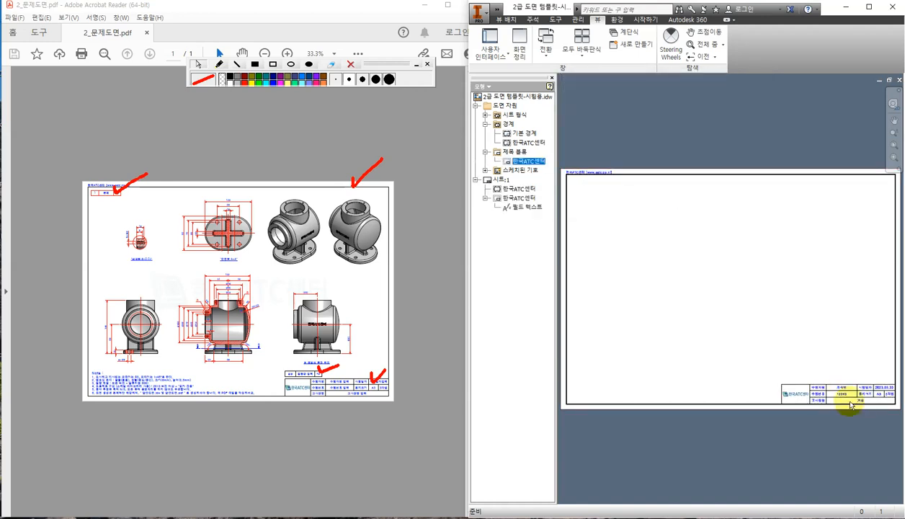
# Zoom and pan the sheet to inspect the placed title block.
pyautogui.scroll(3, 846, 407)
pyautogui.scroll(-1, 828, 396)
pyautogui.scroll(-2, 761, 339)
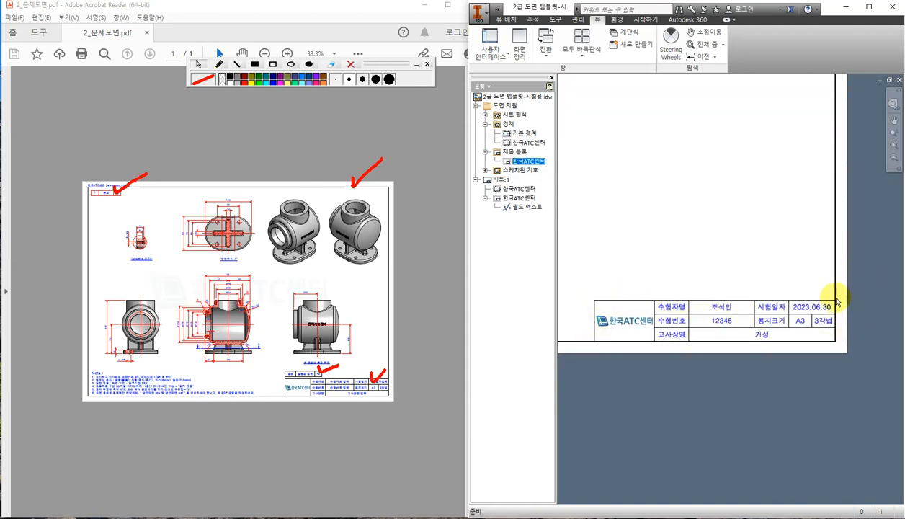
pyautogui.scroll(-2, 734, 272)
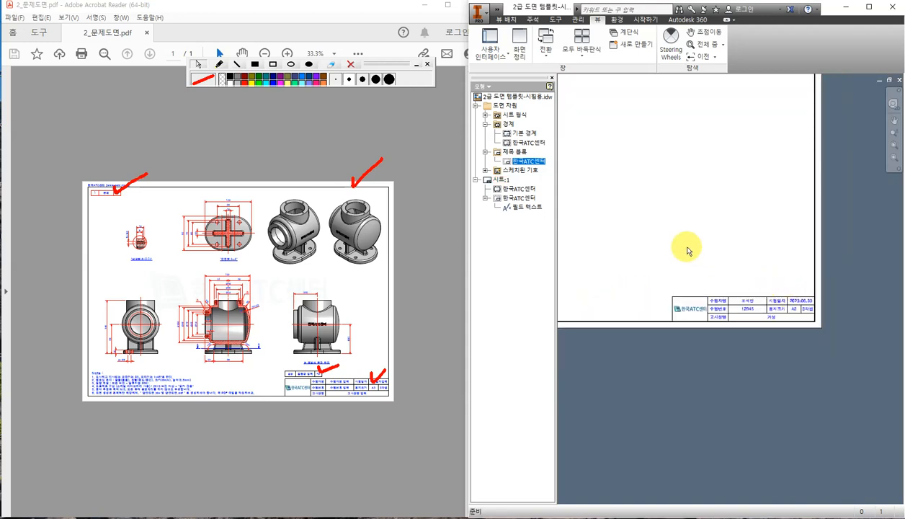
pyautogui.moveTo(686, 249); pyautogui.dragTo(780, 347, button='middle')
pyautogui.scroll(-2, 721, 285)
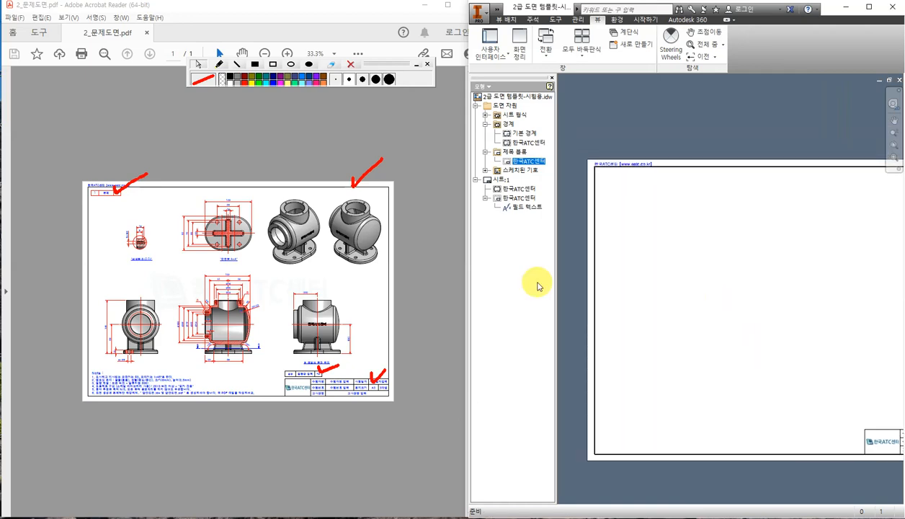
# Zoom the reference PDF to 75% at its top-left and erase the red pen marks.
pyautogui.click(108, 240)
pyautogui.keyDown('ctrl'); pyautogui.scroll(3, 86, 184); pyautogui.keyUp('ctrl')
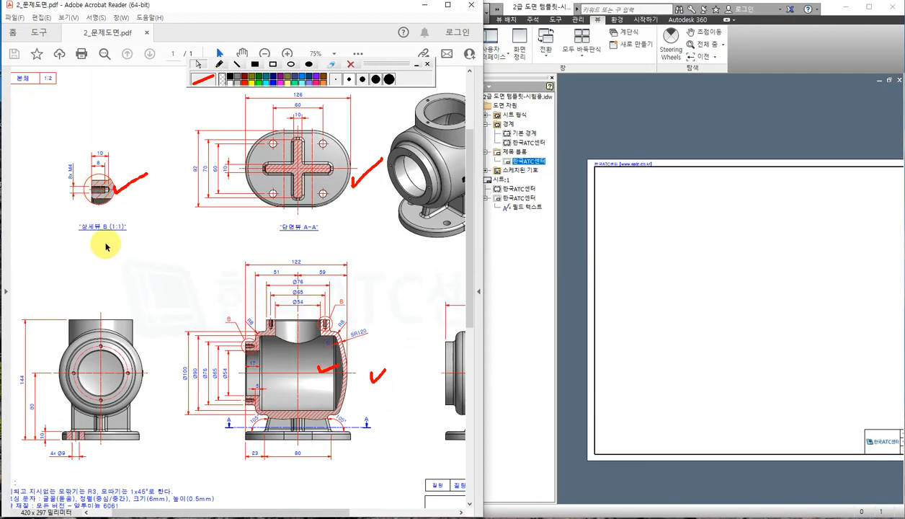
pyautogui.moveTo(243, 511); pyautogui.dragTo(220, 511)
pyautogui.scroll(1, 79, 133)
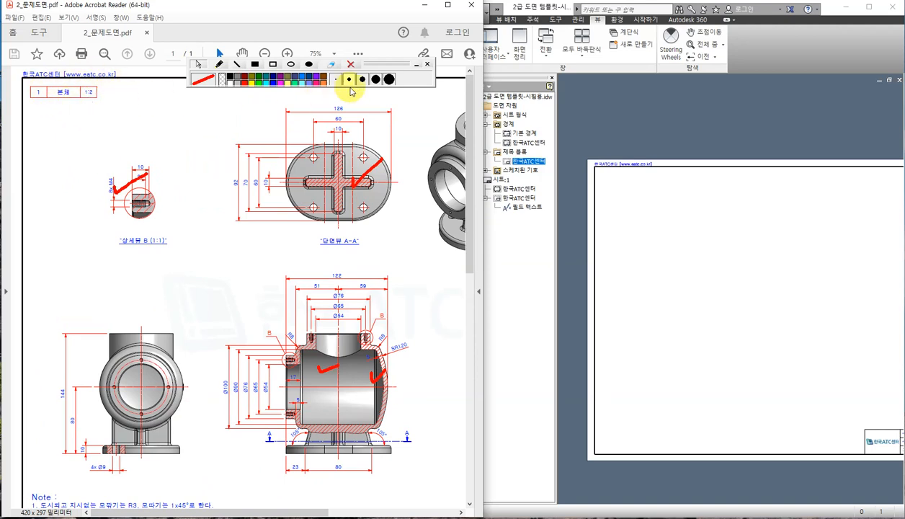
pyautogui.click(349, 63)
pyautogui.click(598, 130)
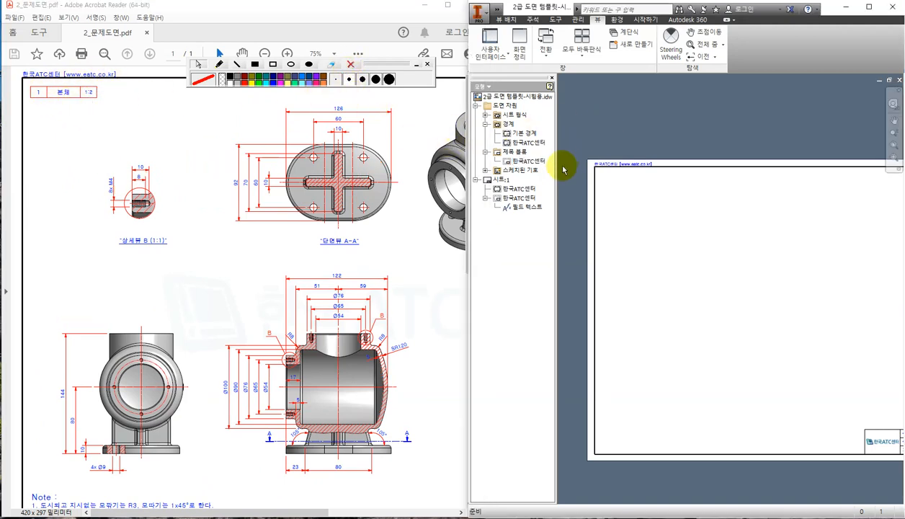
# Insert the 품번 sketched symbol at the top-left with part number 1, name 본체 and scale 1:2.
pyautogui.click(486, 170)
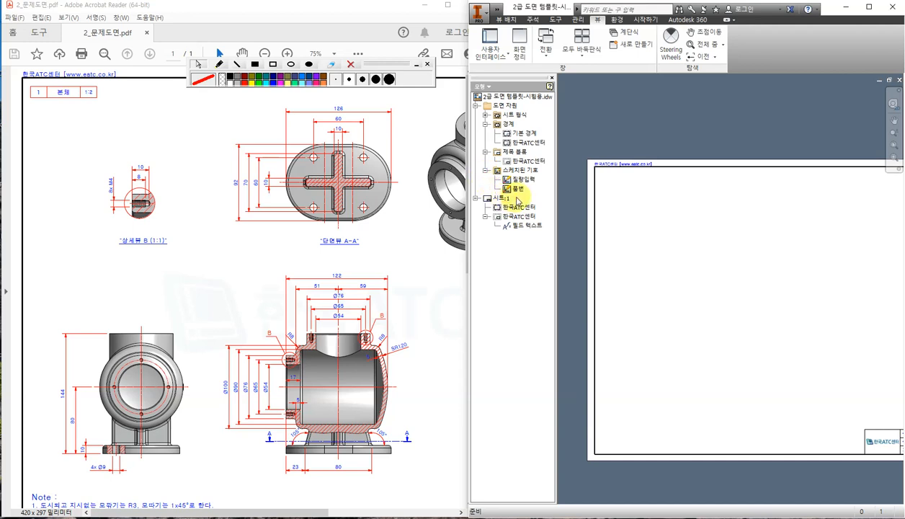
pyautogui.click(525, 180)
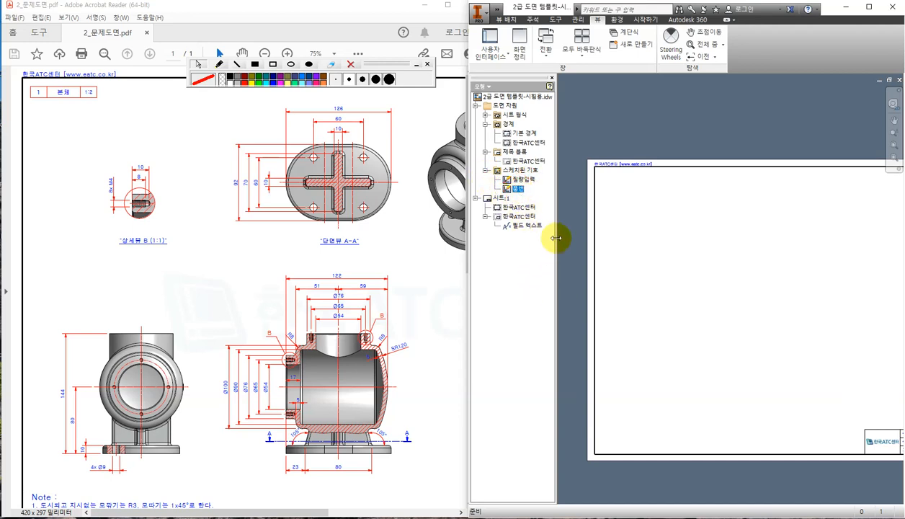
pyautogui.doubleClick(508, 188)
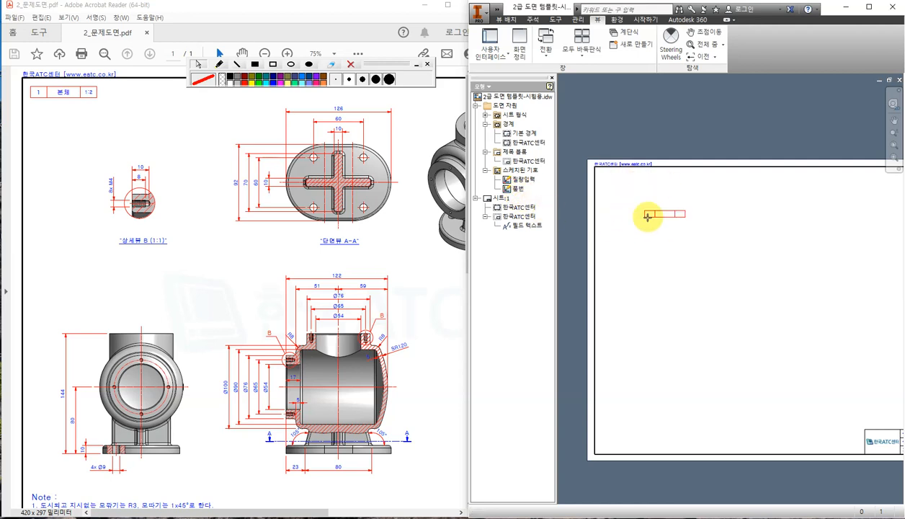
pyautogui.click(624, 177)
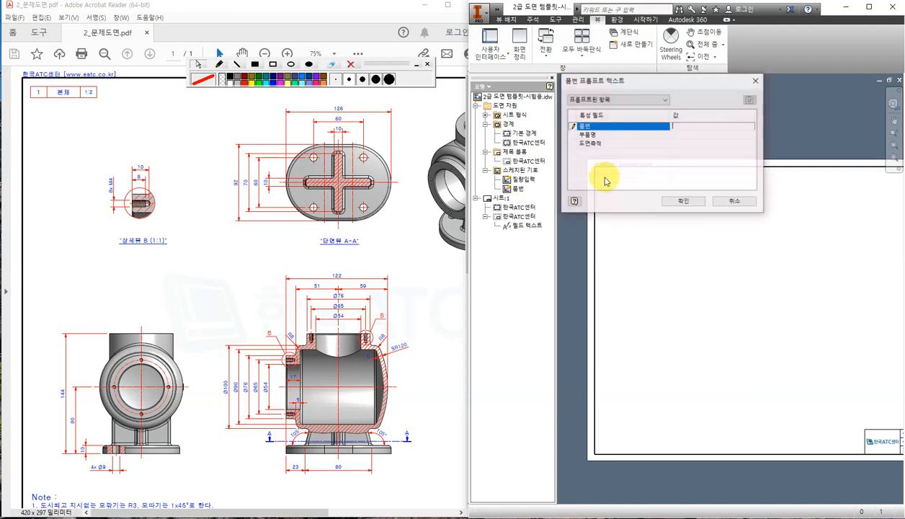
pyautogui.click(688, 135)
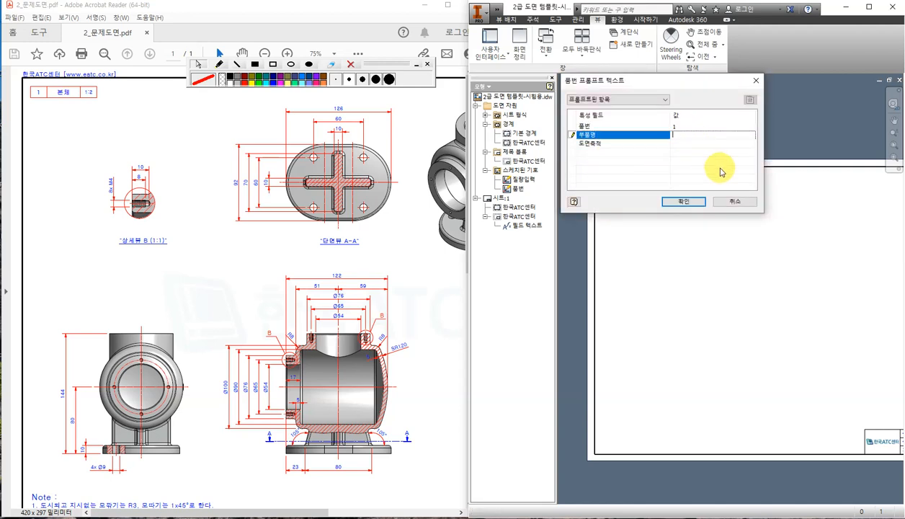
pyautogui.write('qhs')
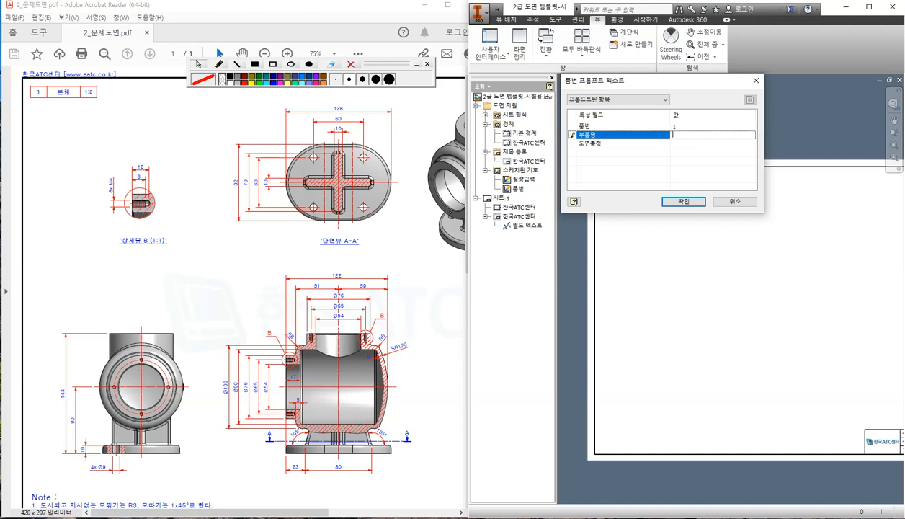
pyautogui.write('cp')
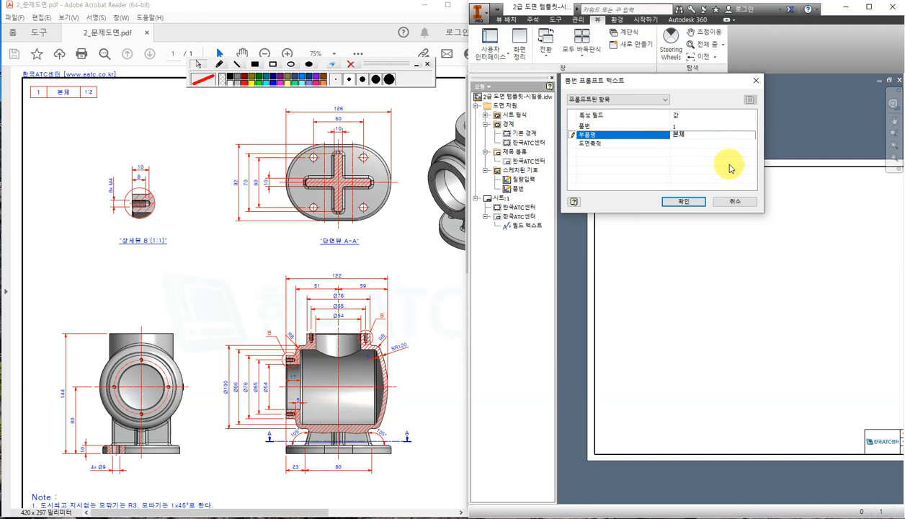
pyautogui.click(705, 143)
pyautogui.write('1:2')
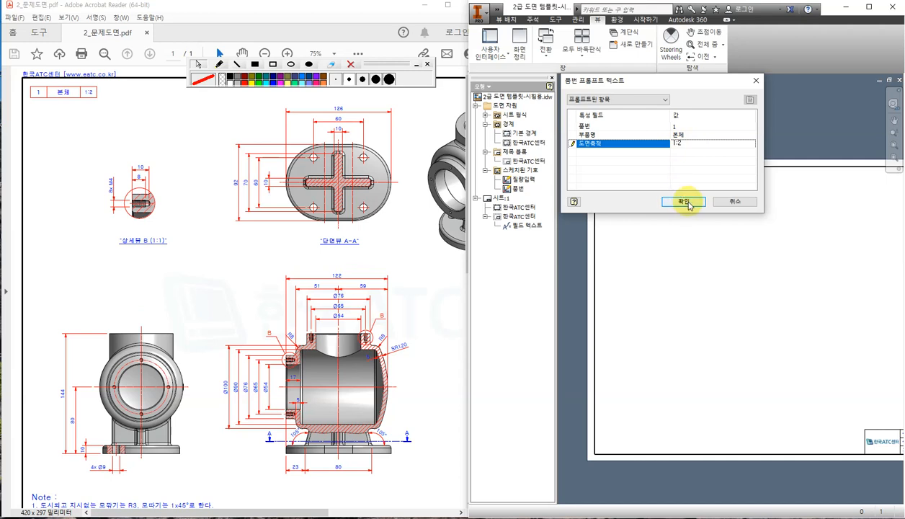
pyautogui.click(688, 203)
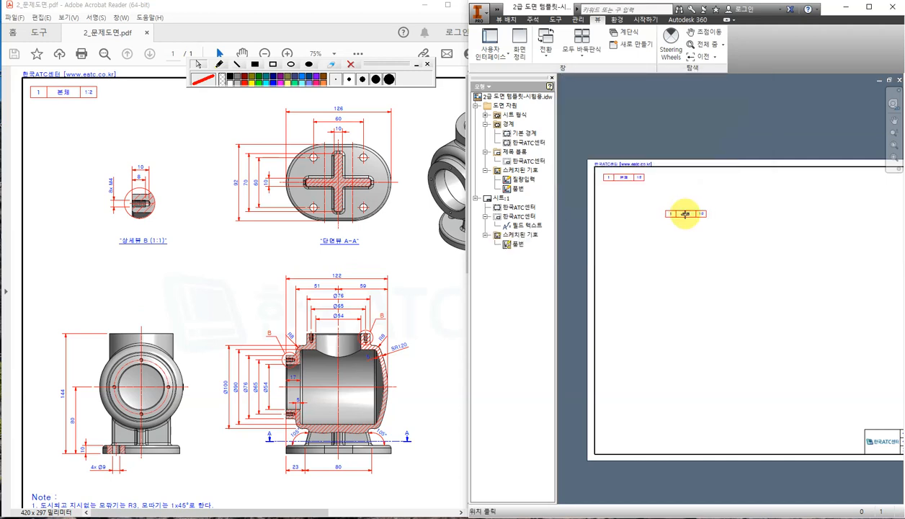
# Stop placing further copies of the 품번 symbol on the sheet.
pyautogui.scroll(2, 610, 193)
pyautogui.click(630, 160)
pyautogui.press('Escape')
pyautogui.scroll(-4, 699, 223)
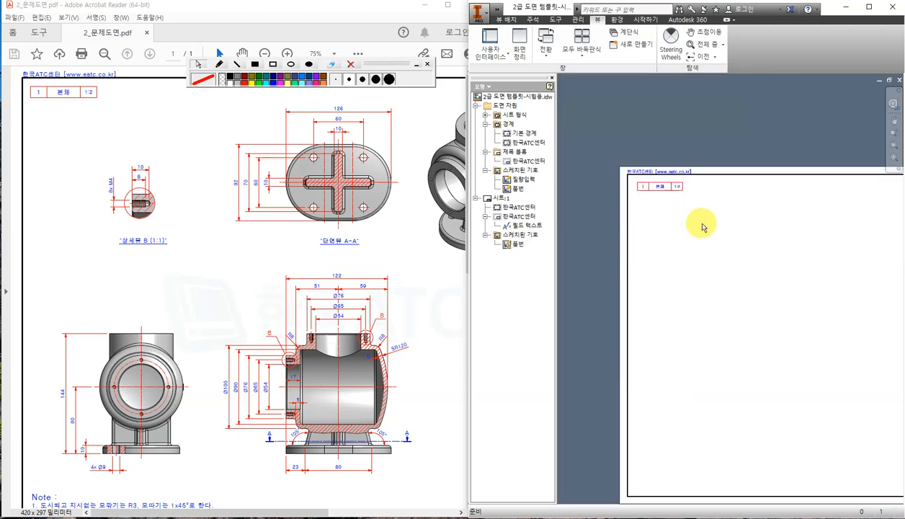
pyautogui.scroll(4, 731, 339)
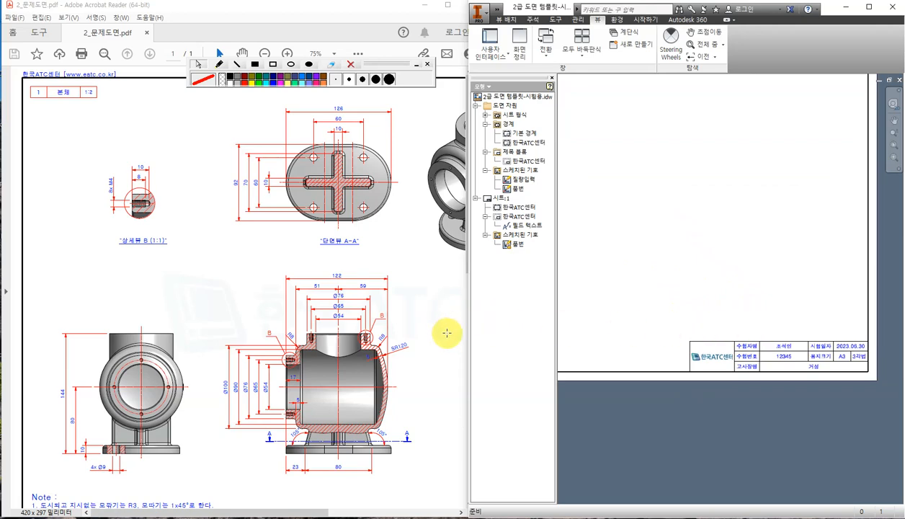
# Fit the whole exam sheet in the PDF viewer with Ctrl+0.
pyautogui.click(422, 300)
pyautogui.click(430, 380)
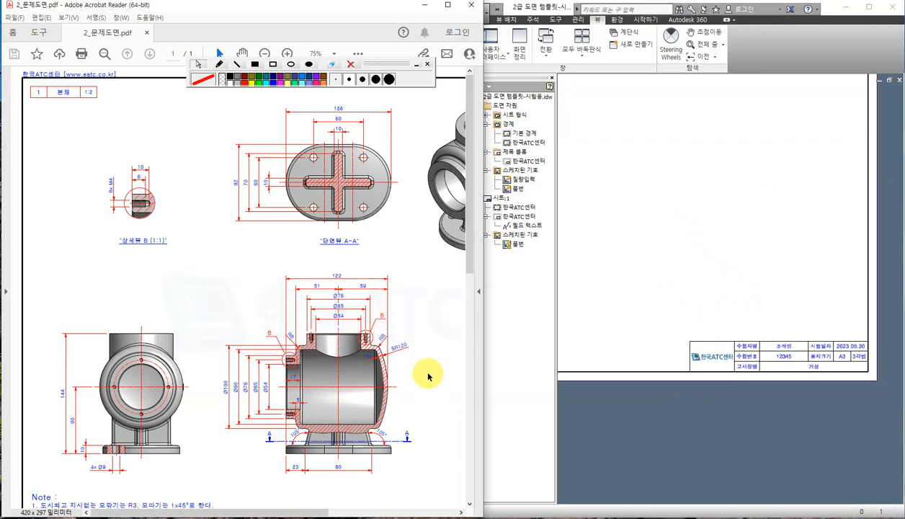
pyautogui.hotkey('ctrl', '0')
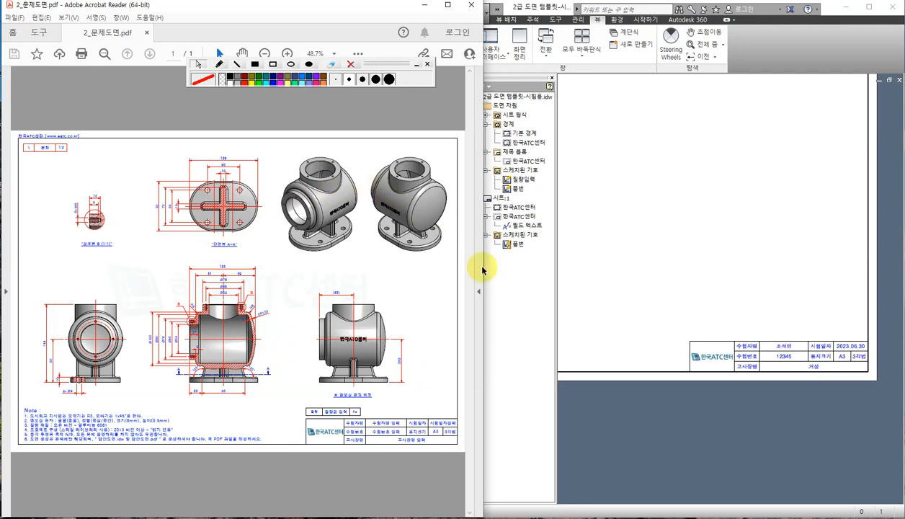
# Back in Inventor, pan the sheet slightly right and bring up the recent documents list.
pyautogui.click(698, 420)
pyautogui.moveTo(644, 299); pyautogui.dragTo(704, 299, button='middle')
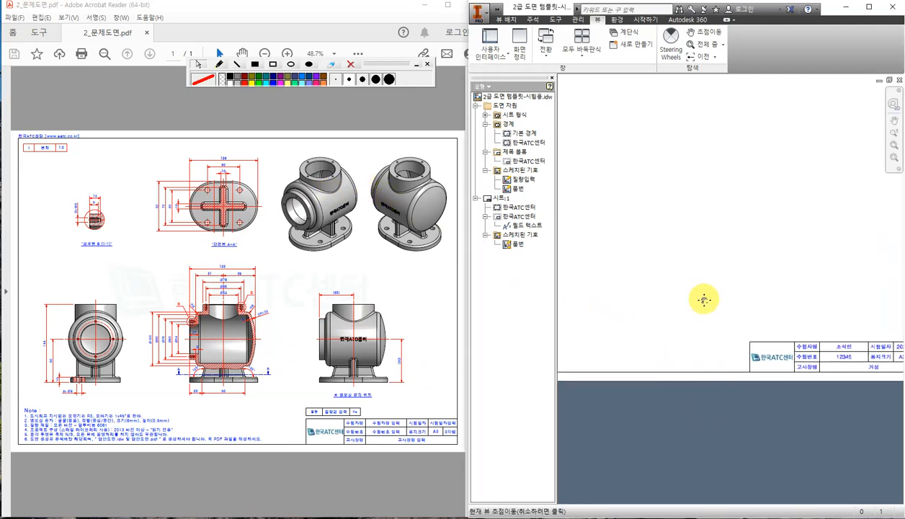
pyautogui.click(478, 13)
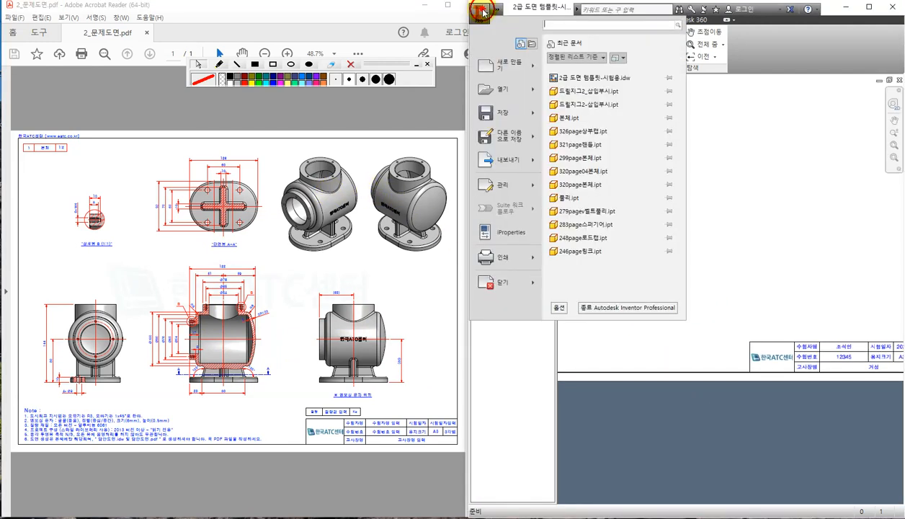
# Open 본체.ipt and display it with the Shaded with Edges visual style.
pyautogui.click(578, 121)
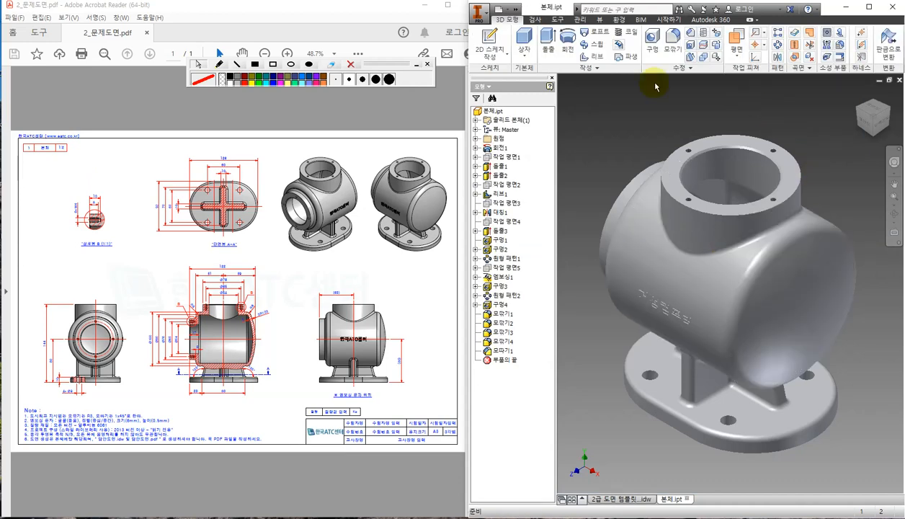
pyautogui.click(601, 20)
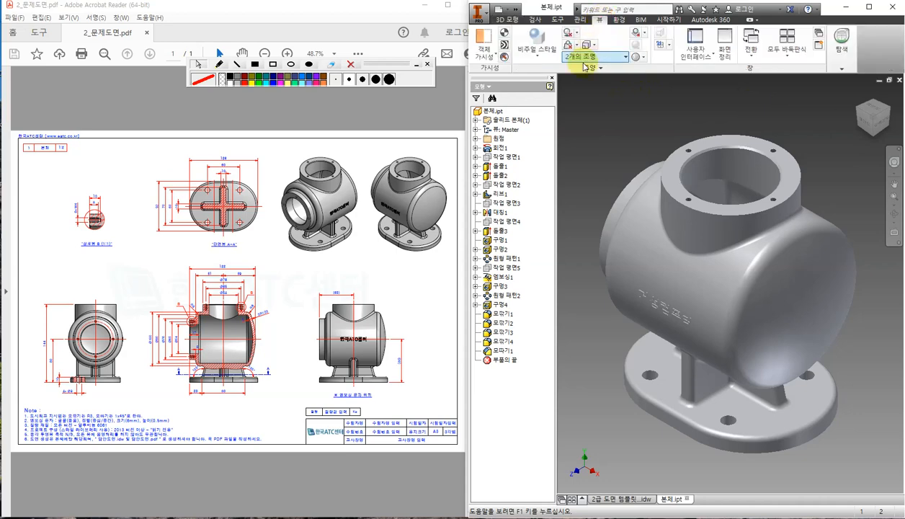
pyautogui.click(536, 42)
pyautogui.click(577, 122)
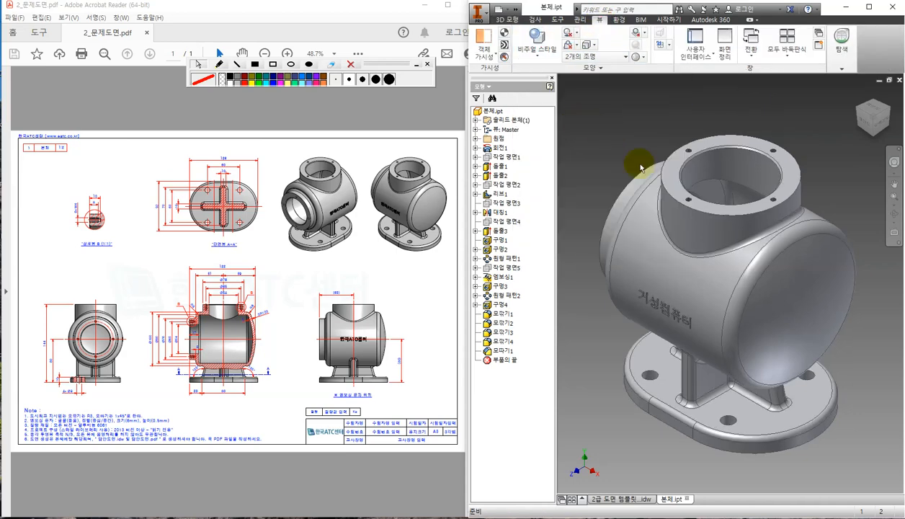
# Box Note 3's 알루미늄 6061 material requirement in red on the PDF.
pyautogui.click(85, 466)
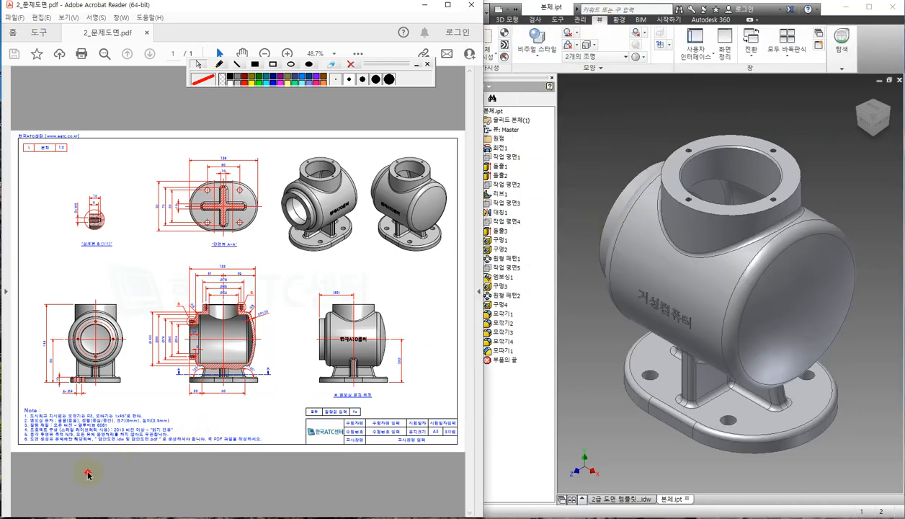
pyautogui.keyDown('ctrl'); pyautogui.scroll(3, 32, 439); pyautogui.keyUp('ctrl')
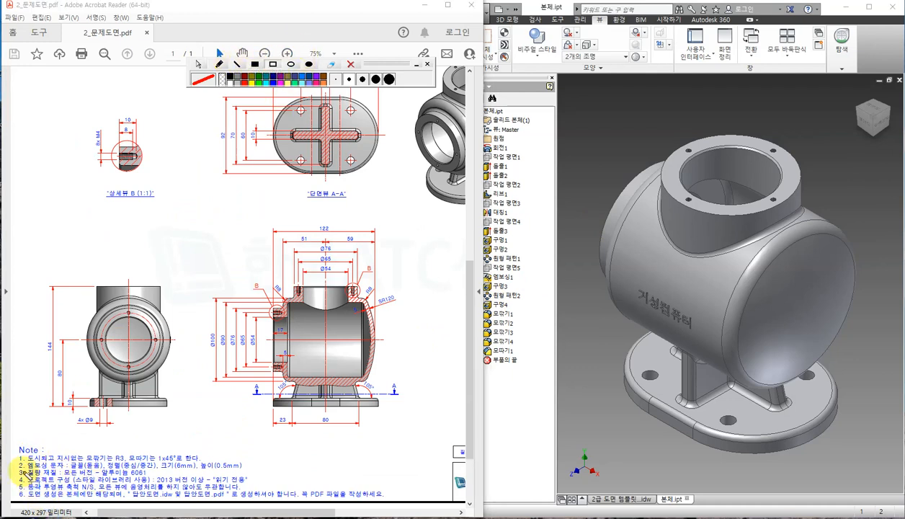
pyautogui.moveTo(15, 469); pyautogui.dragTo(161, 480)
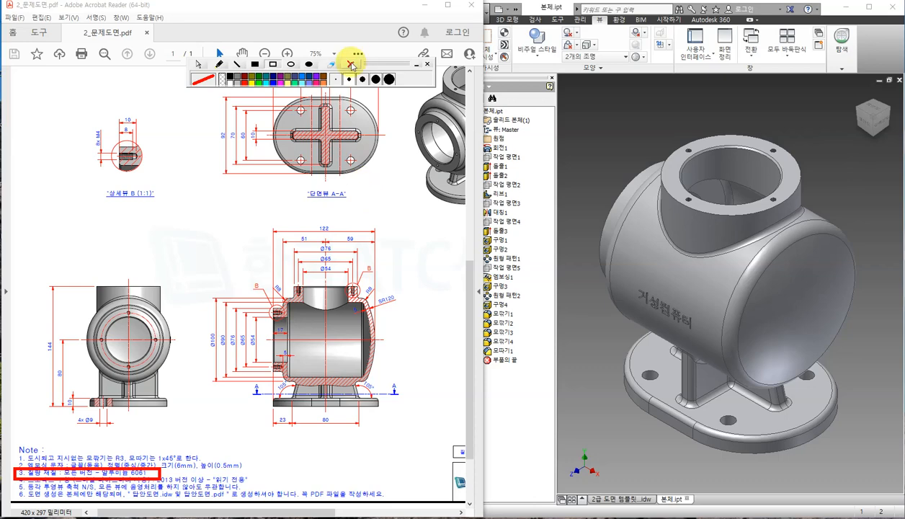
pyautogui.click(198, 63)
# Return to the part, clear the selection, and bring up the material browser.
pyautogui.click(634, 125)
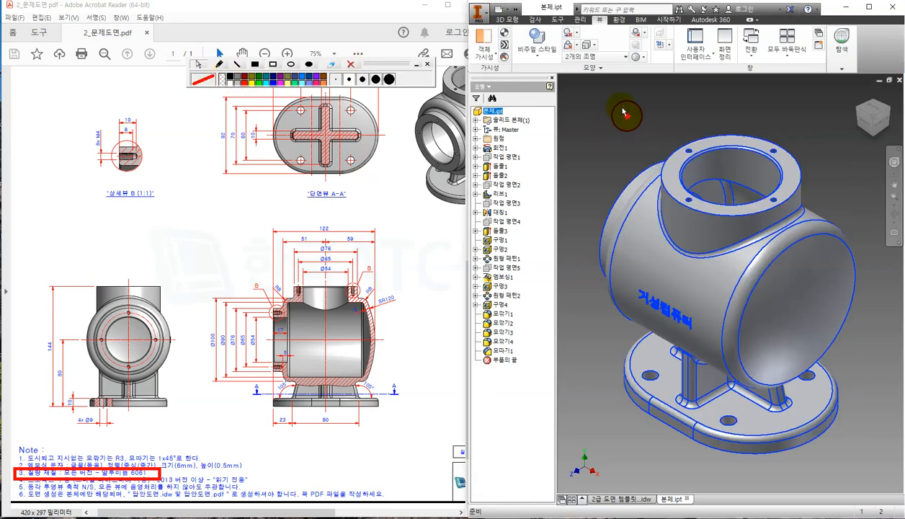
pyautogui.click(823, 153)
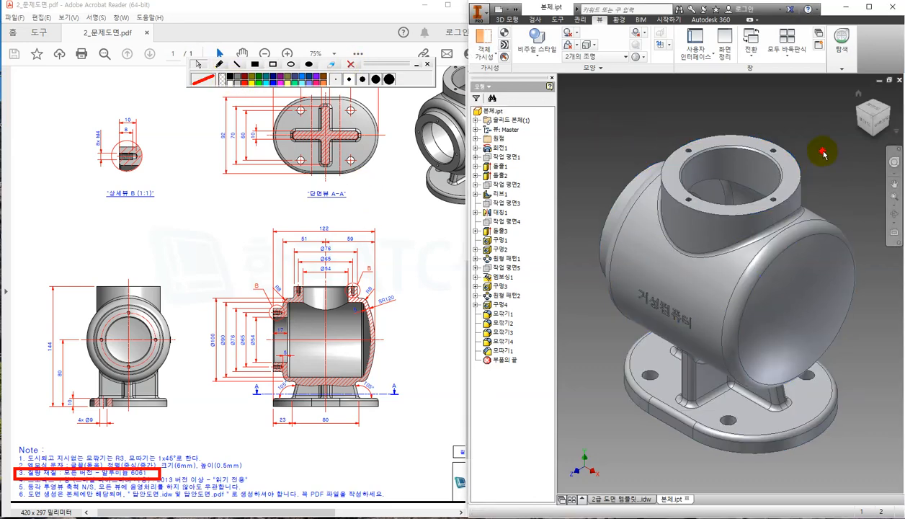
pyautogui.click(559, 20)
pyautogui.click(479, 40)
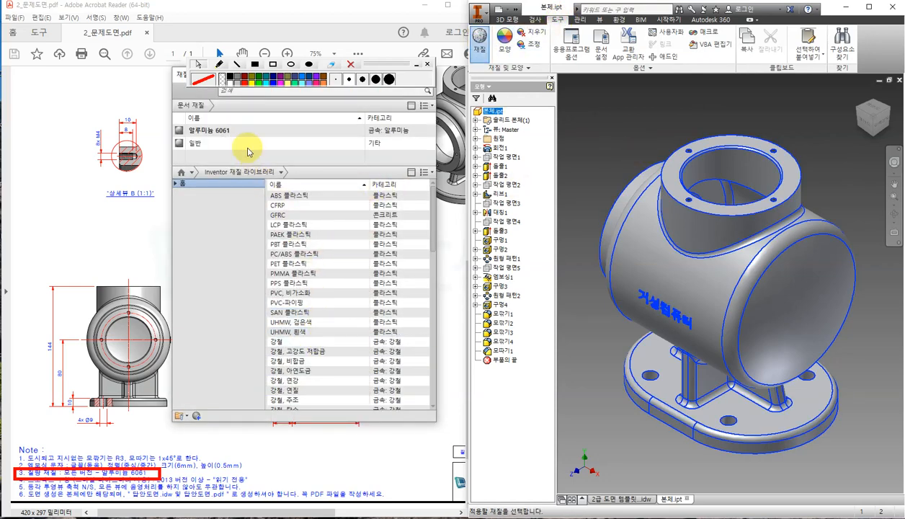
# Try 목재(단풍나무) maple wood on the part, then close the material browser.
pyautogui.click(236, 130)
pyautogui.scroll(-5, 371, 330)
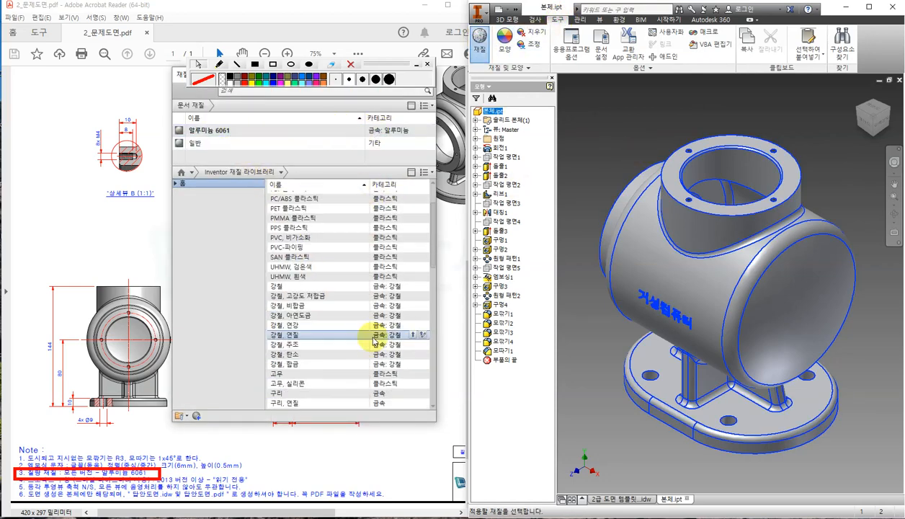
pyautogui.scroll(-7, 369, 333)
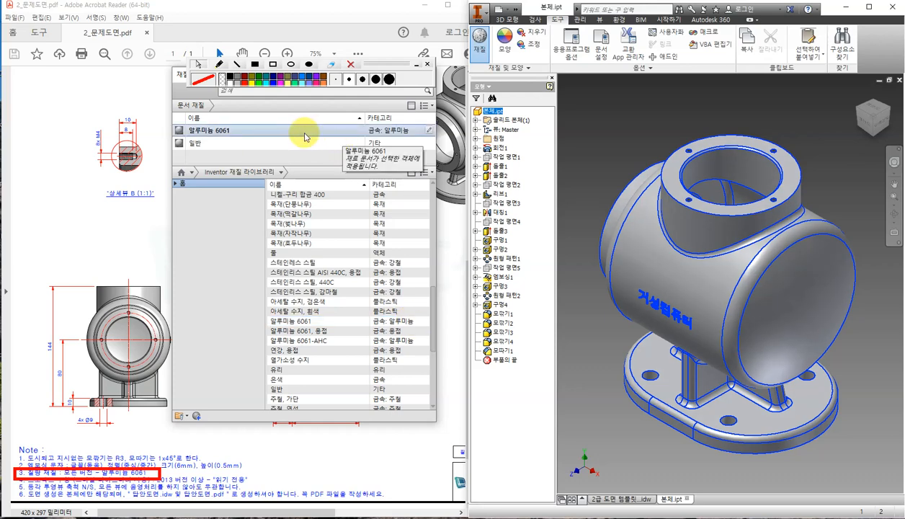
pyautogui.click(414, 206)
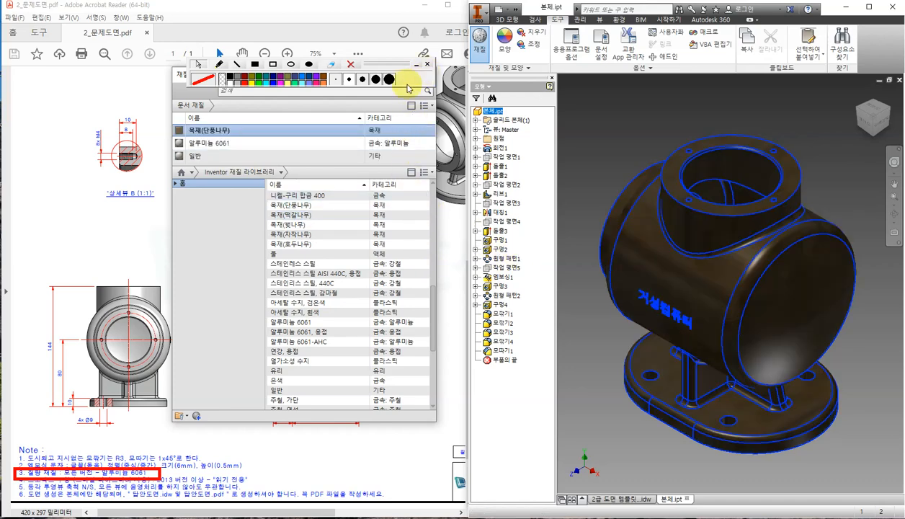
pyautogui.moveTo(369, 63); pyautogui.dragTo(337, 19)
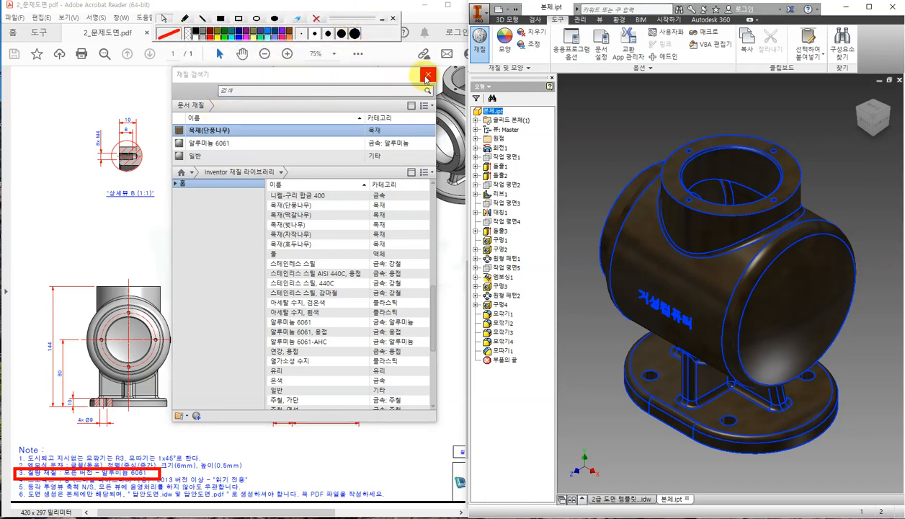
pyautogui.click(427, 75)
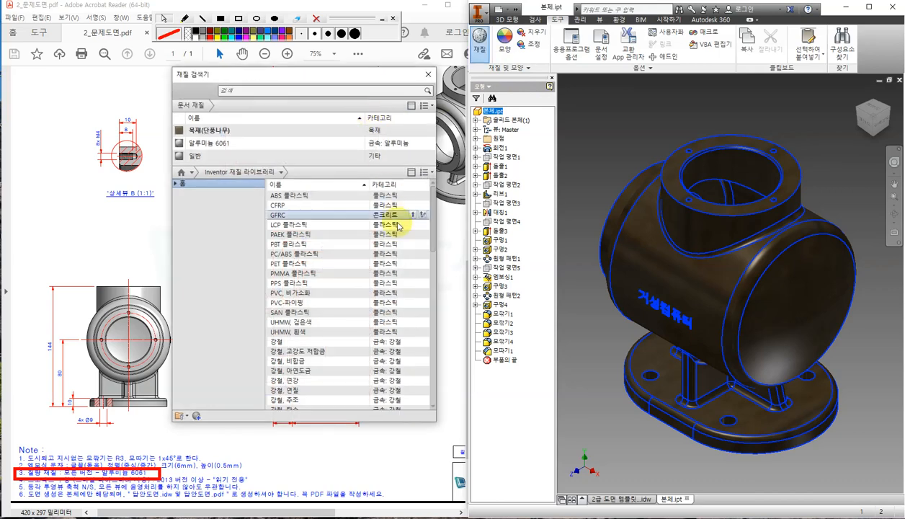
# Try 강철 steel from the library on the part instead.
pyautogui.click(414, 224)
pyautogui.click(313, 340)
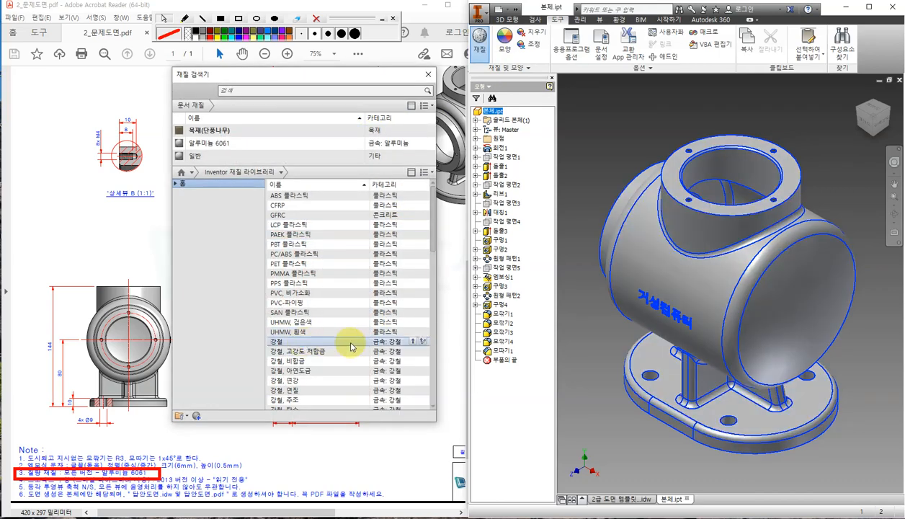
pyautogui.click(413, 341)
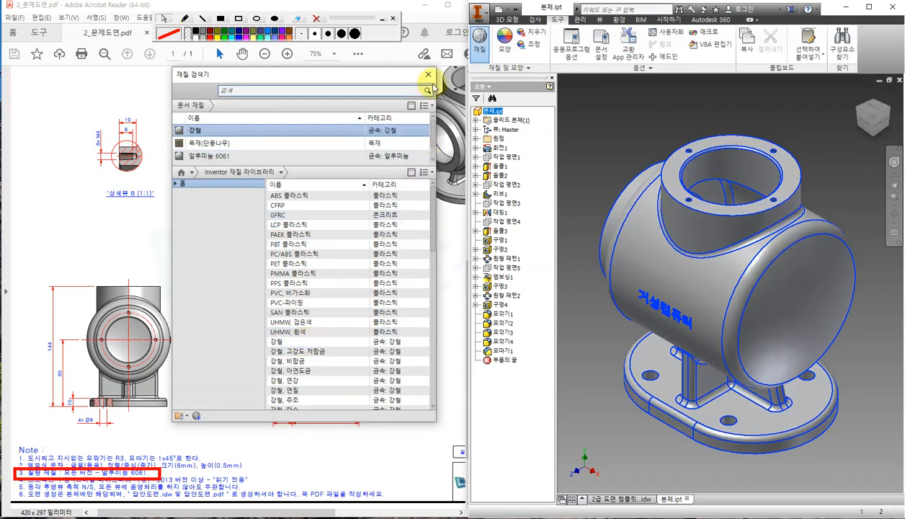
pyautogui.click(429, 74)
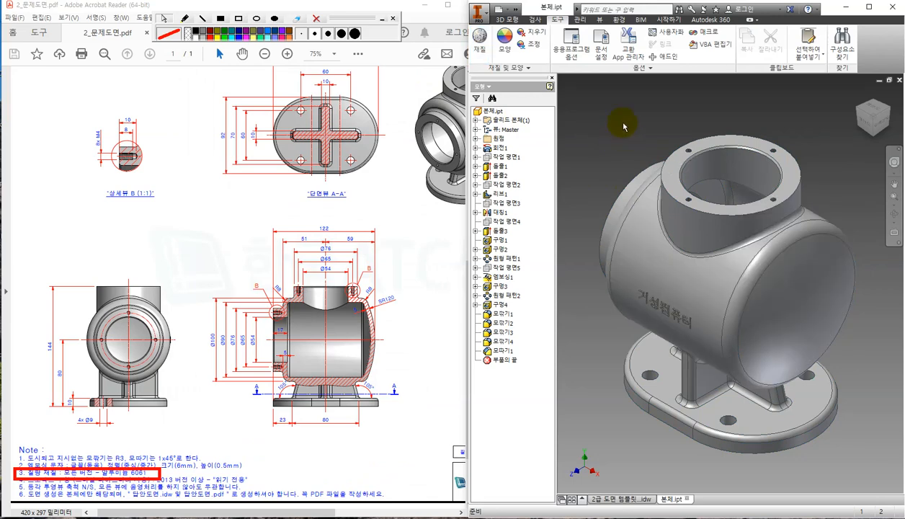
# Apply 알루미늄 6061 from the document materials and close the browser.
pyautogui.click(479, 36)
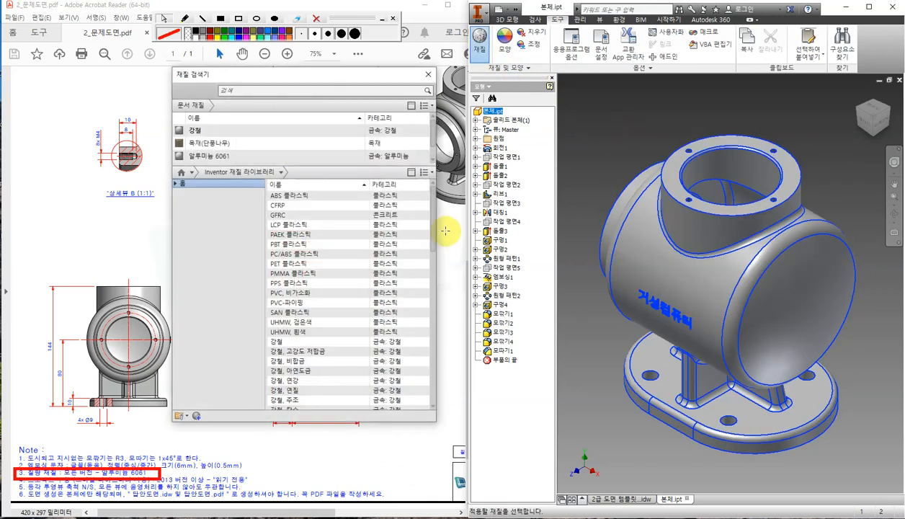
pyautogui.scroll(-1, 333, 163)
pyautogui.click(333, 163)
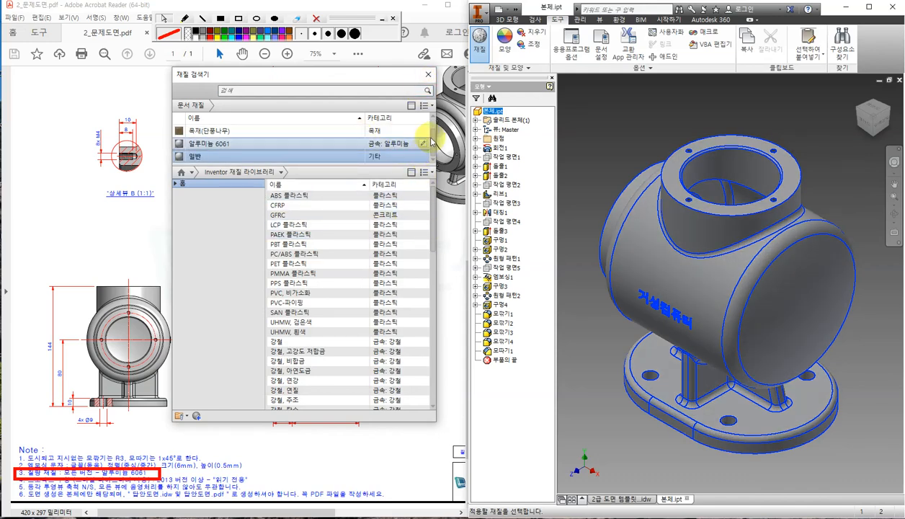
pyautogui.click(314, 146)
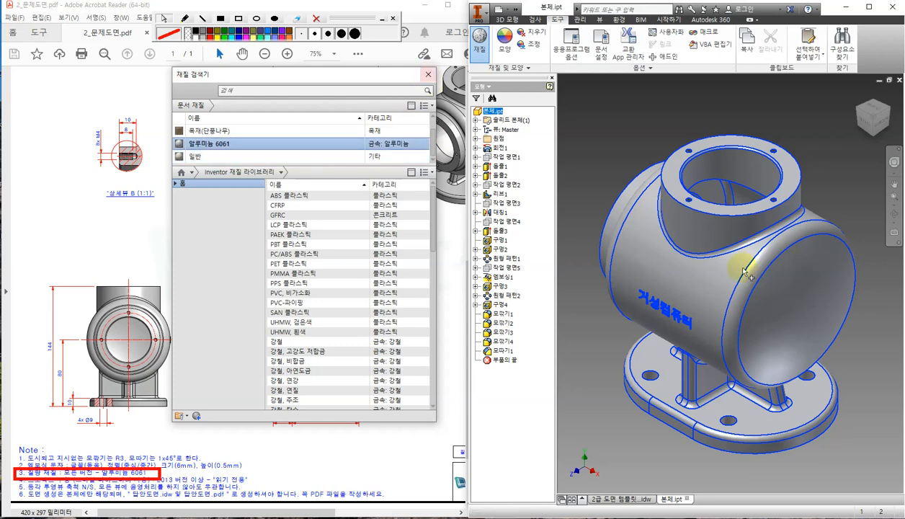
pyautogui.click(429, 76)
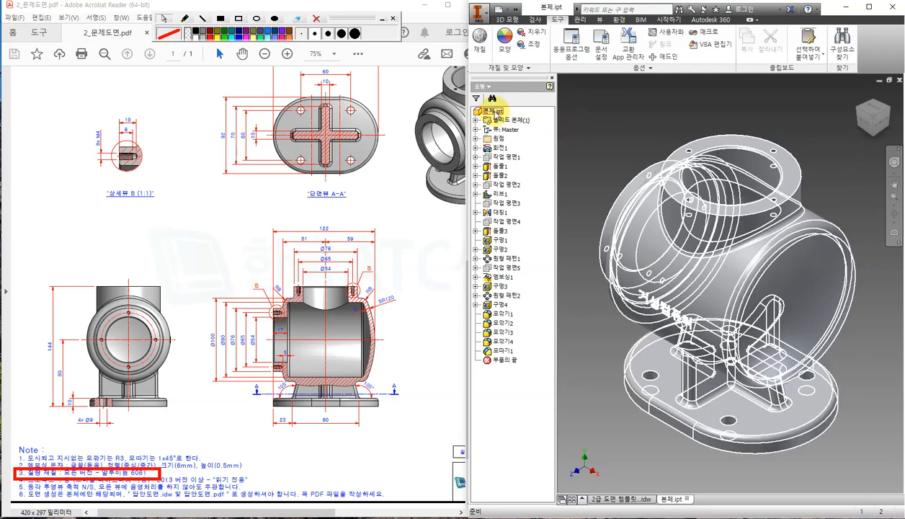
# In 본체.ipt iProperties Physical, set accuracy to 매우 높음 and update, giving mass 1.038 kg at density 2.710 g/cm^3.
pyautogui.rightClick(496, 110)
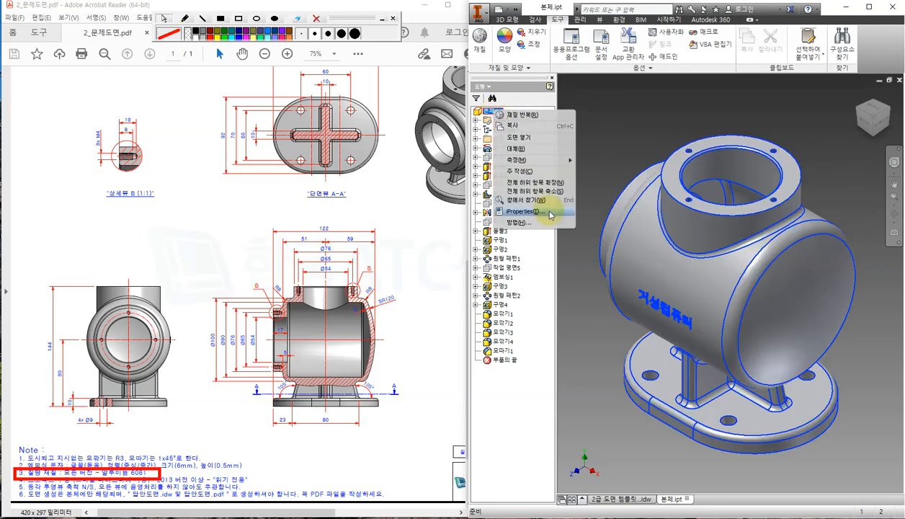
pyautogui.click(551, 214)
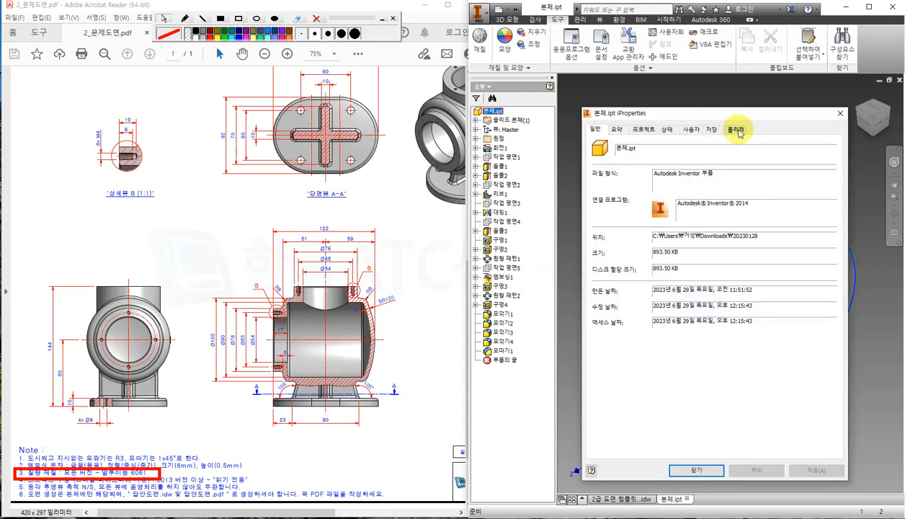
pyautogui.click(738, 131)
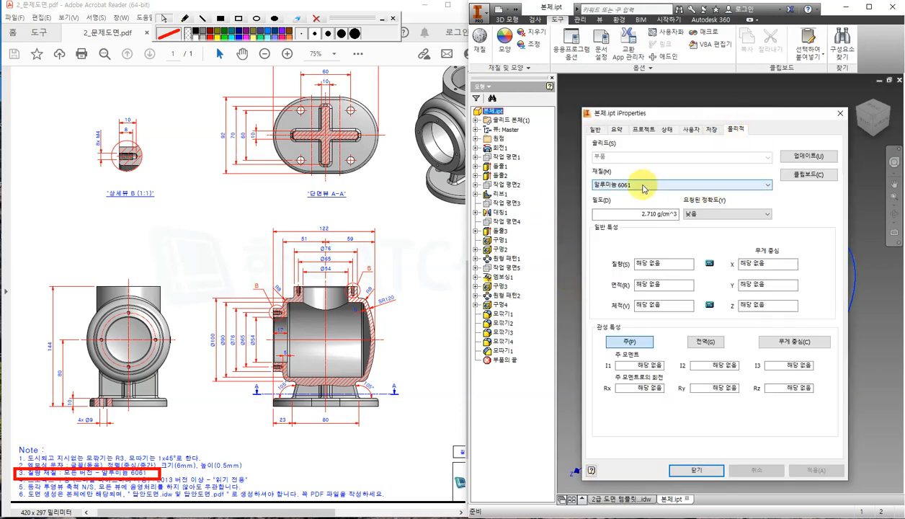
pyautogui.click(661, 214)
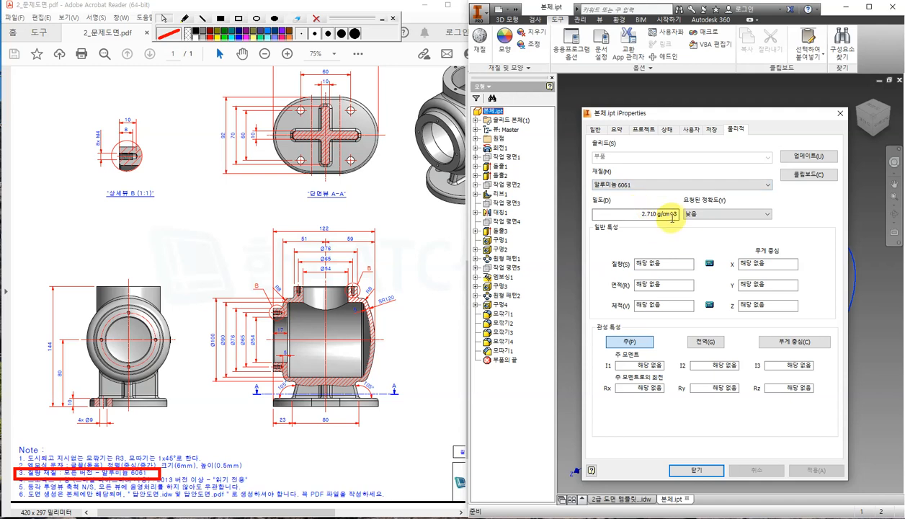
pyautogui.click(756, 214)
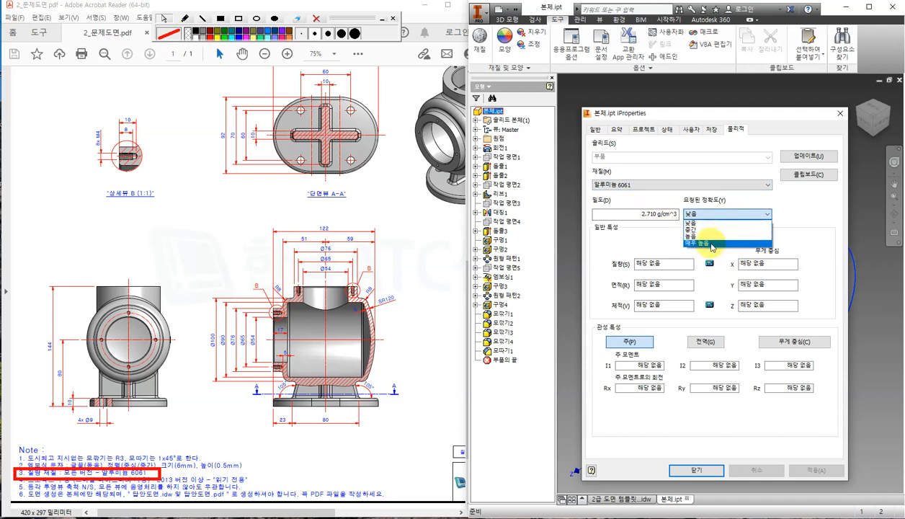
pyautogui.click(710, 243)
pyautogui.click(810, 156)
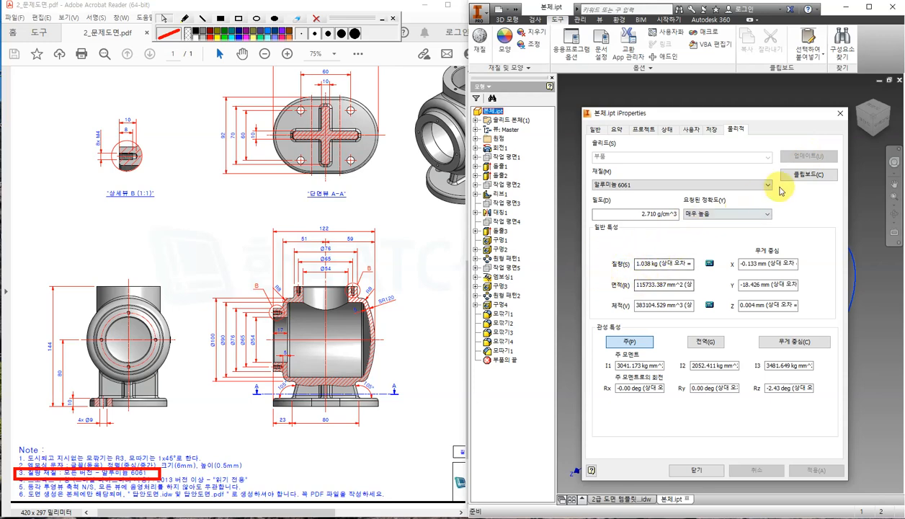
pyautogui.click(838, 113)
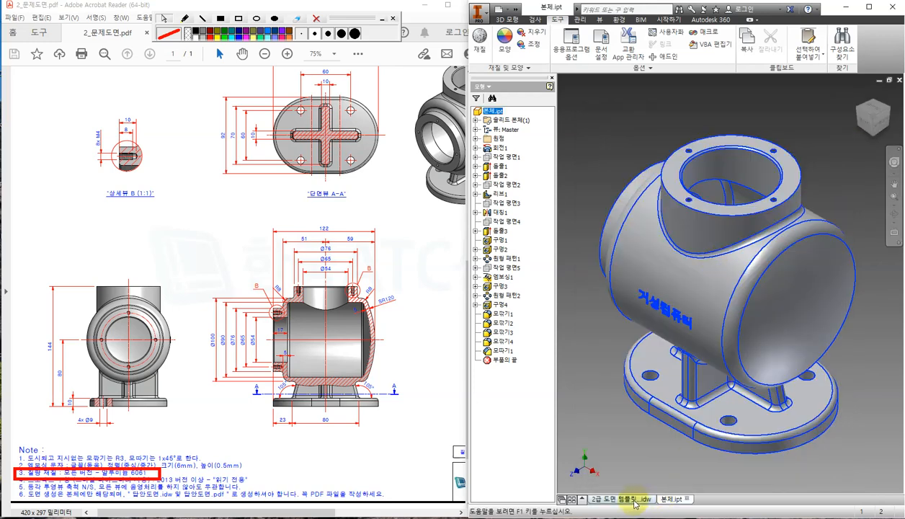
# Switch to the drawing template document and check the reference PDF before returning.
pyautogui.click(633, 500)
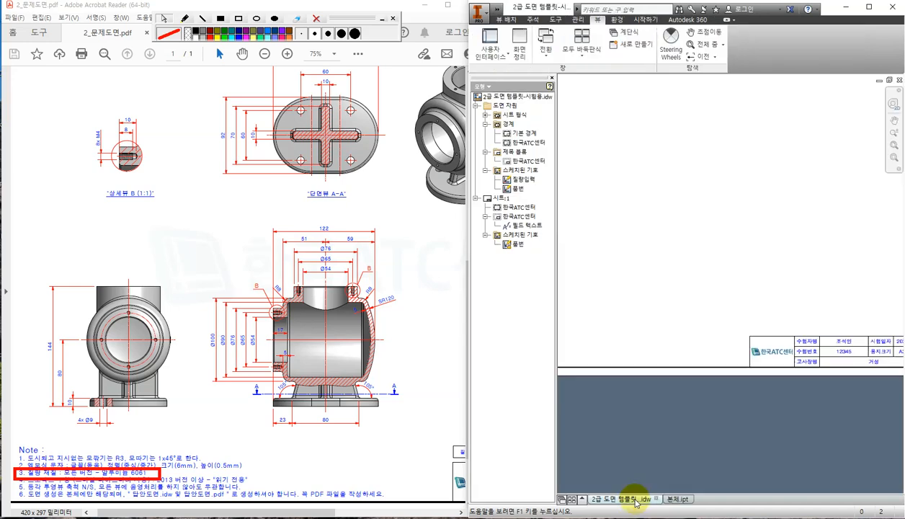
pyautogui.click(328, 464)
pyautogui.moveTo(314, 512); pyautogui.dragTo(396, 513)
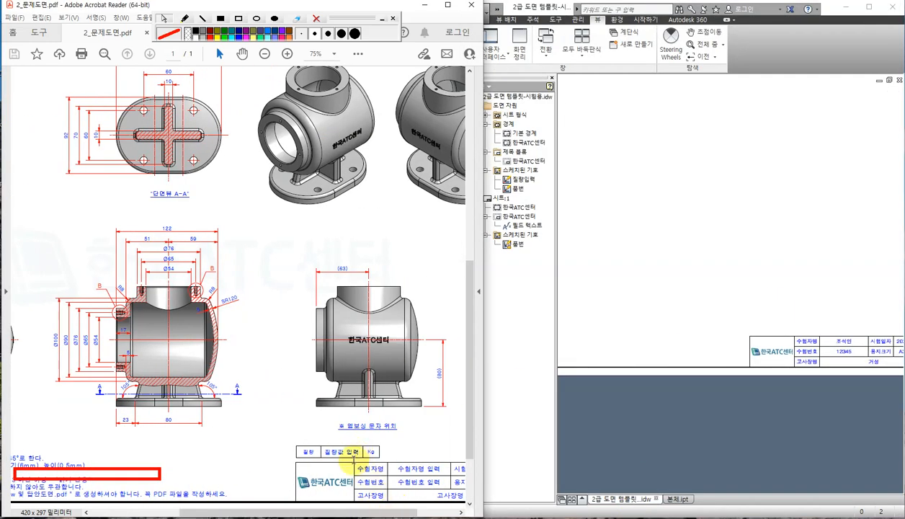
pyautogui.click(609, 258)
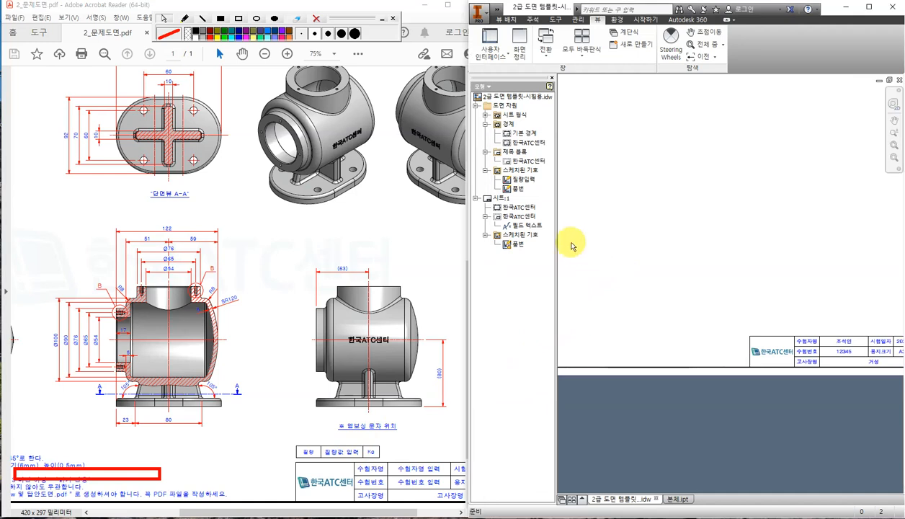
# Place the 질량입력 symbol above the title block with mass 1.038 Kg.
pyautogui.moveTo(525, 180); pyautogui.dragTo(770, 317)
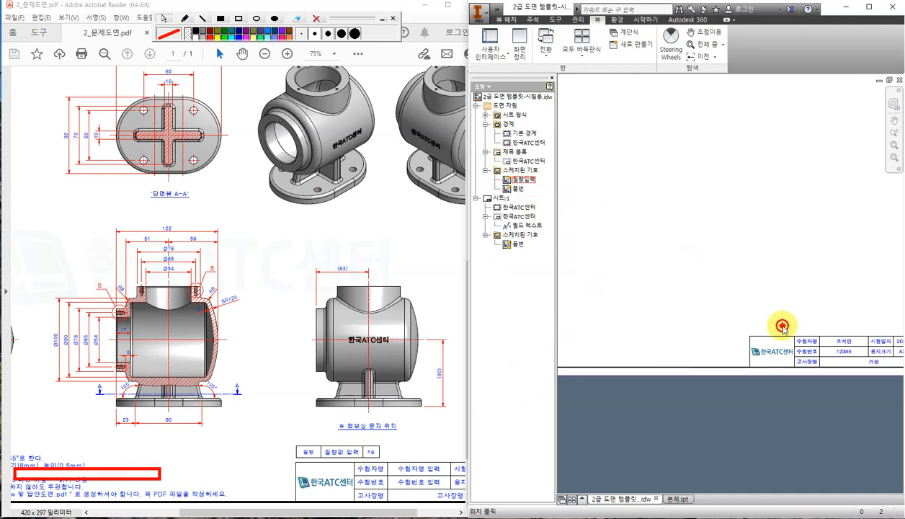
pyautogui.click(781, 326)
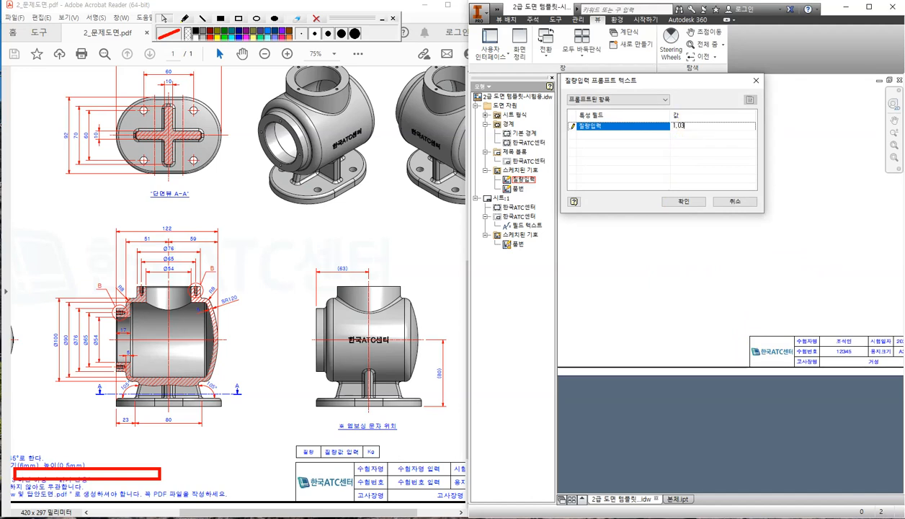
pyautogui.click(683, 201)
pyautogui.click(786, 324)
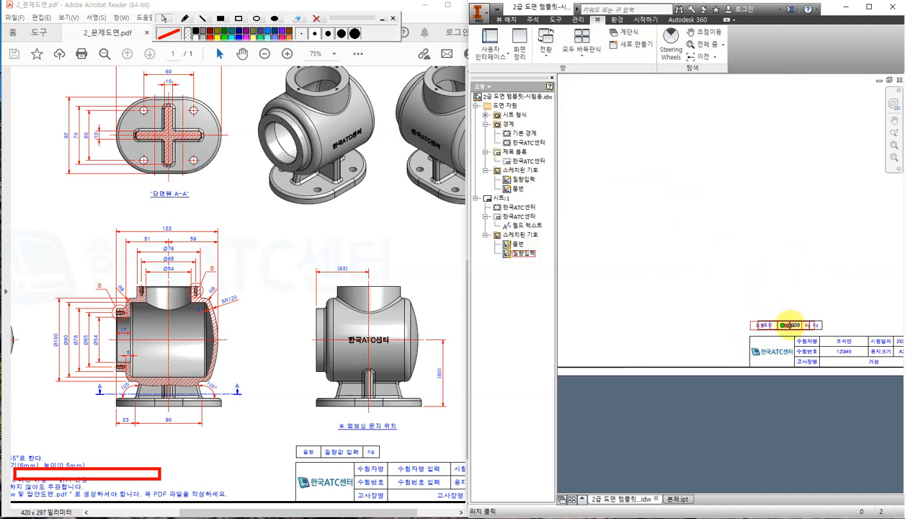
pyautogui.scroll(5, 789, 325)
pyautogui.press('Escape')
pyautogui.scroll(-3, 751, 338)
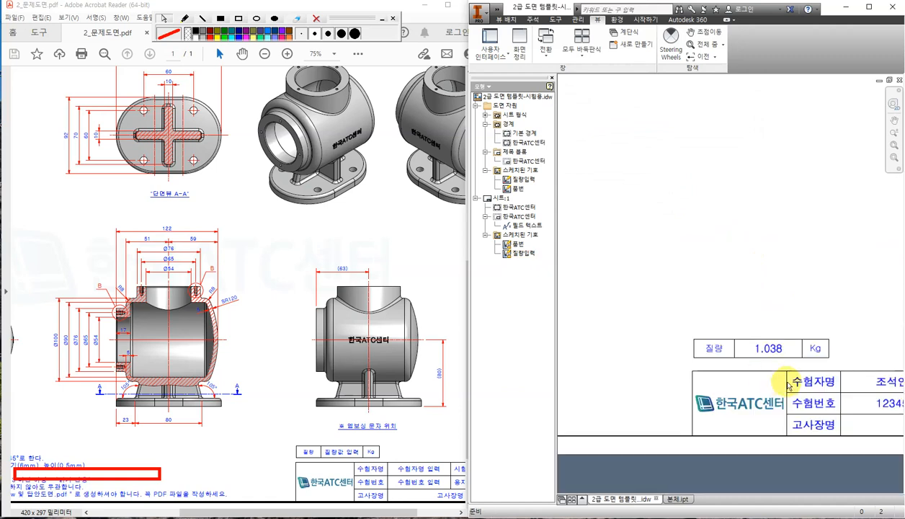
pyautogui.scroll(-4, 750, 322)
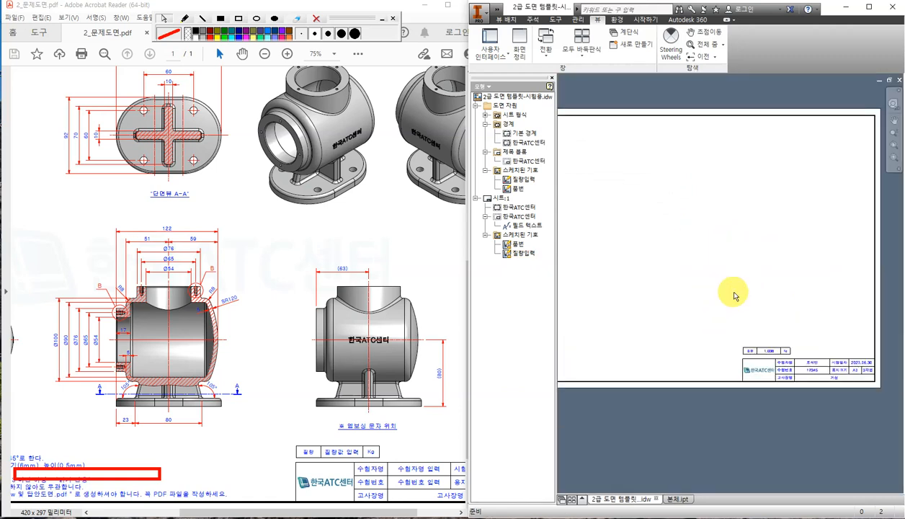
# Clear the red markup from the reference PDF and fit its whole page in view.
pyautogui.scroll(-1, 670, 273)
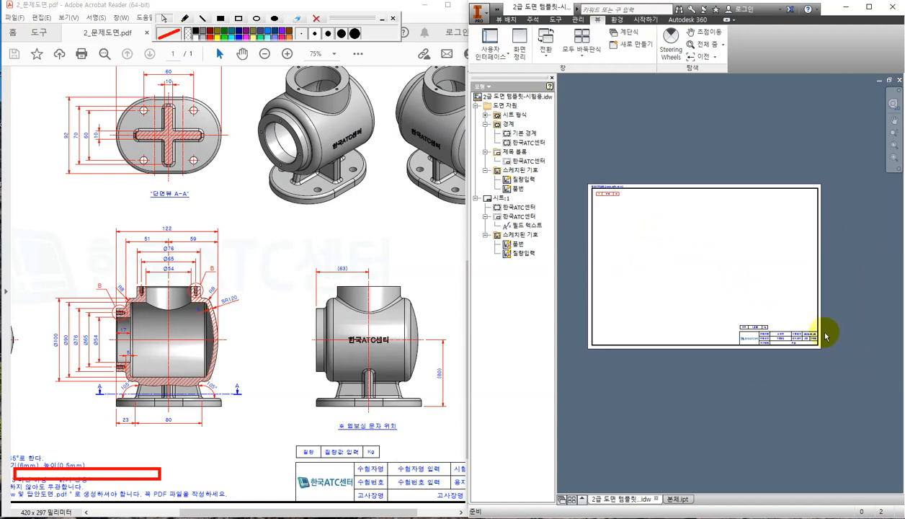
pyautogui.scroll(2, 763, 344)
pyautogui.scroll(-1, 782, 341)
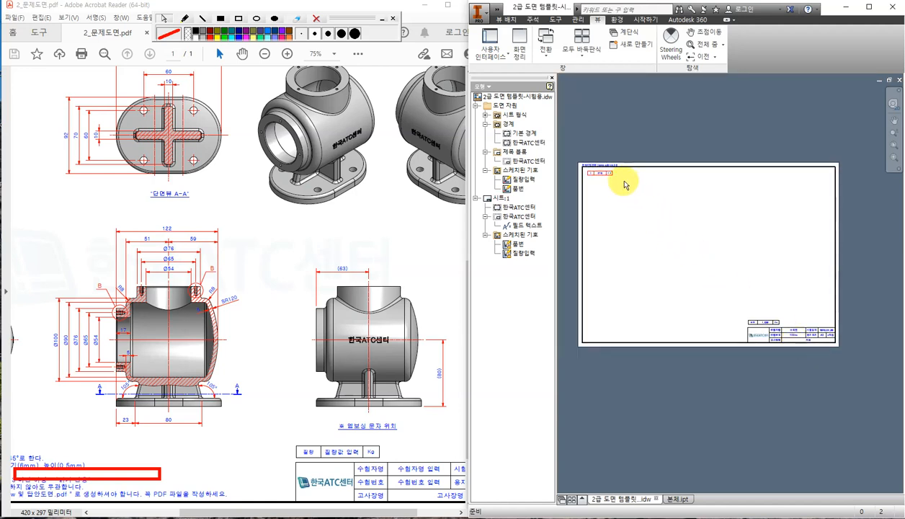
pyautogui.scroll(1, 753, 317)
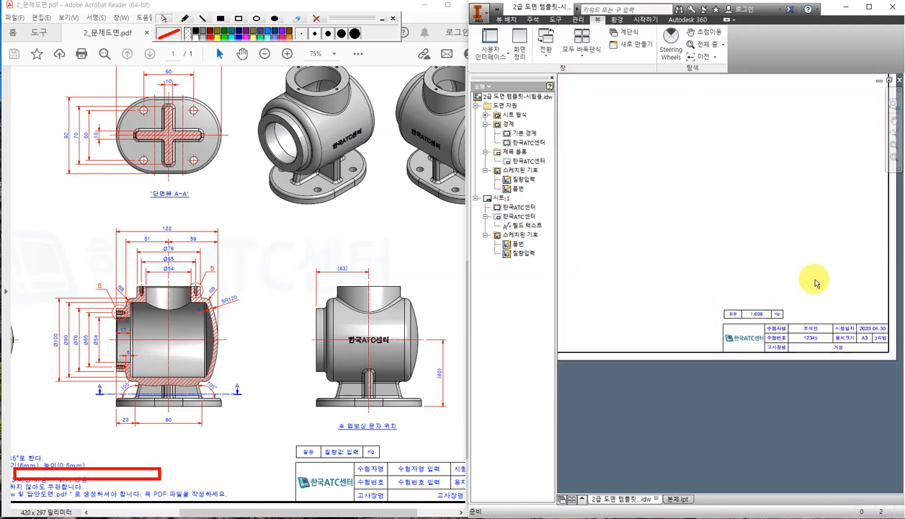
pyautogui.scroll(-1, 792, 256)
pyautogui.moveTo(723, 211); pyautogui.dragTo(736, 261, button='middle')
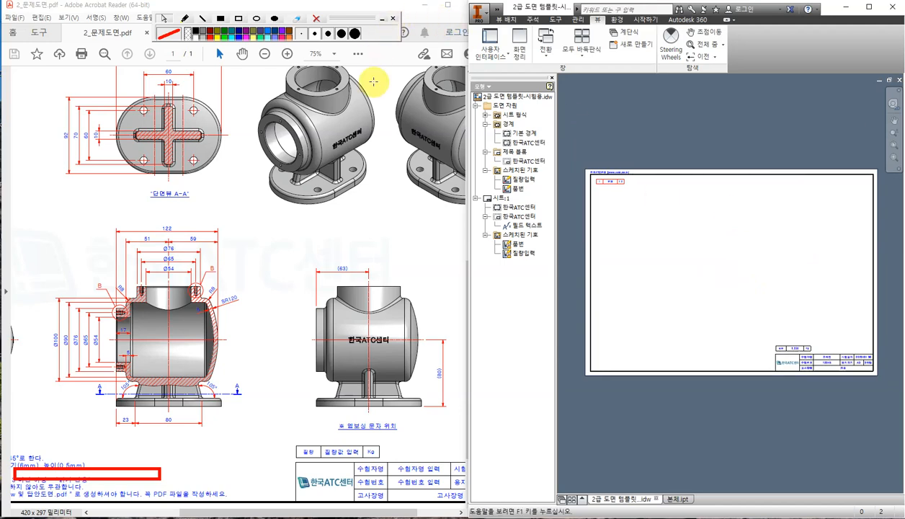
pyautogui.click(316, 19)
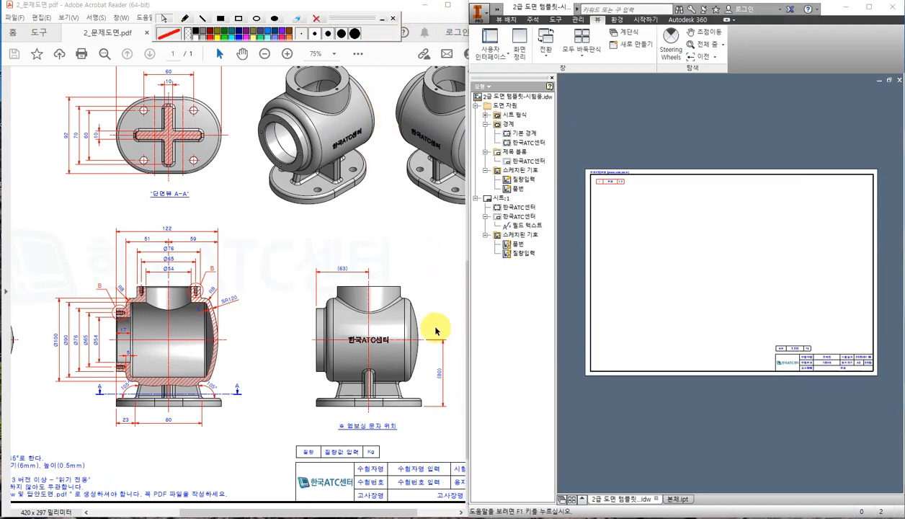
pyautogui.click(410, 258)
pyautogui.hotkey('ctrl', '0')
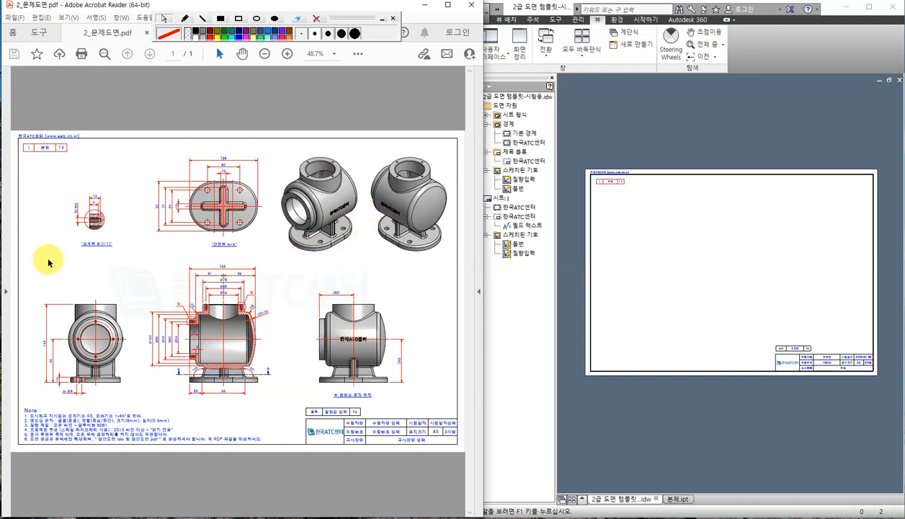
# Glance at the 본체.ipt part, return to the drawing, and start a Base view.
pyautogui.click(683, 113)
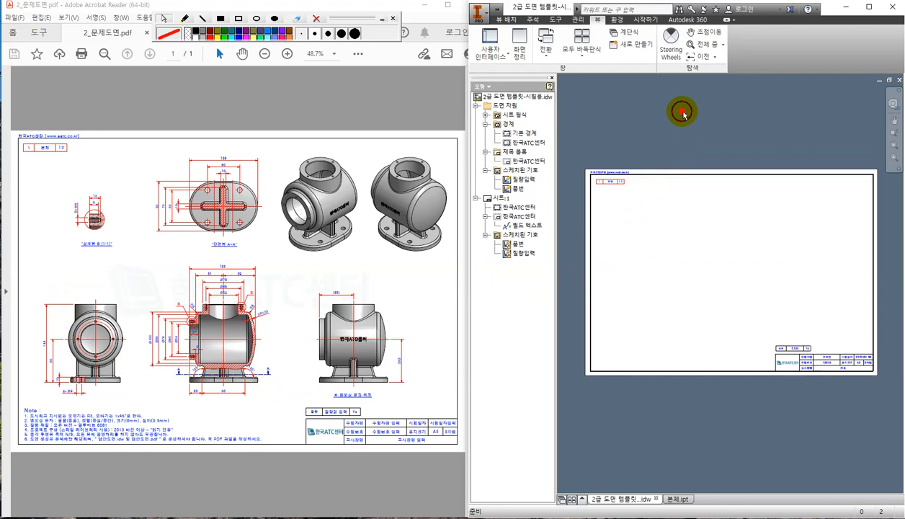
pyautogui.click(677, 499)
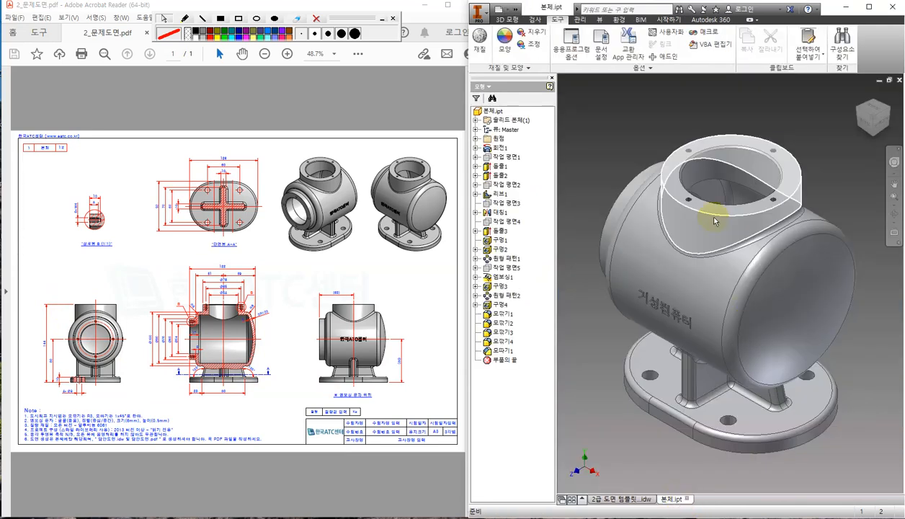
pyautogui.click(628, 498)
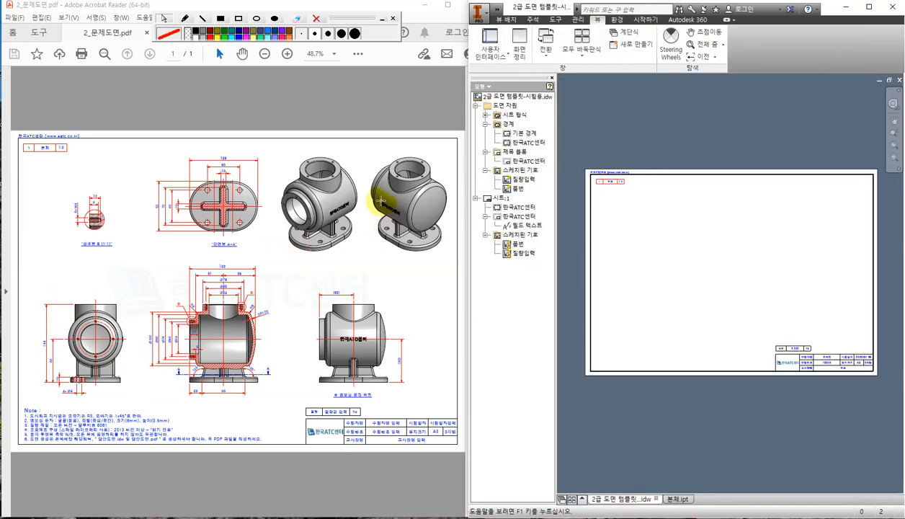
pyautogui.click(502, 20)
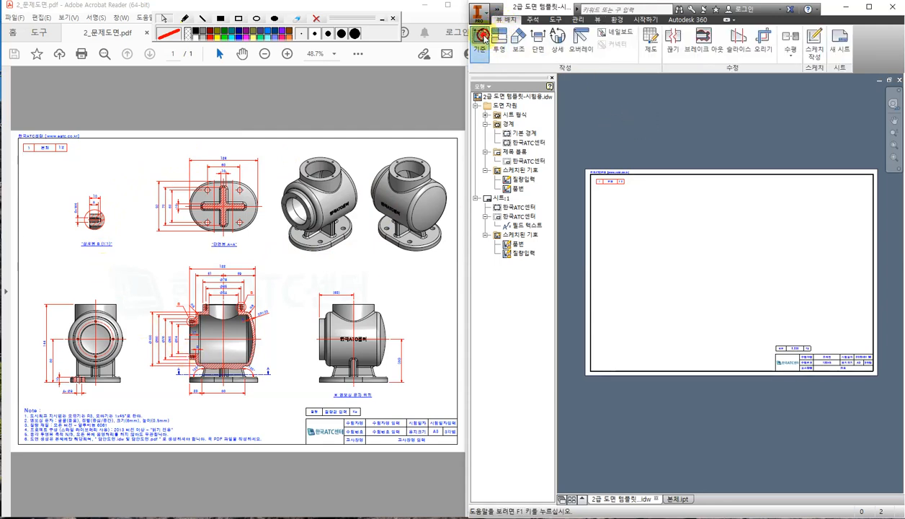
pyautogui.click(483, 38)
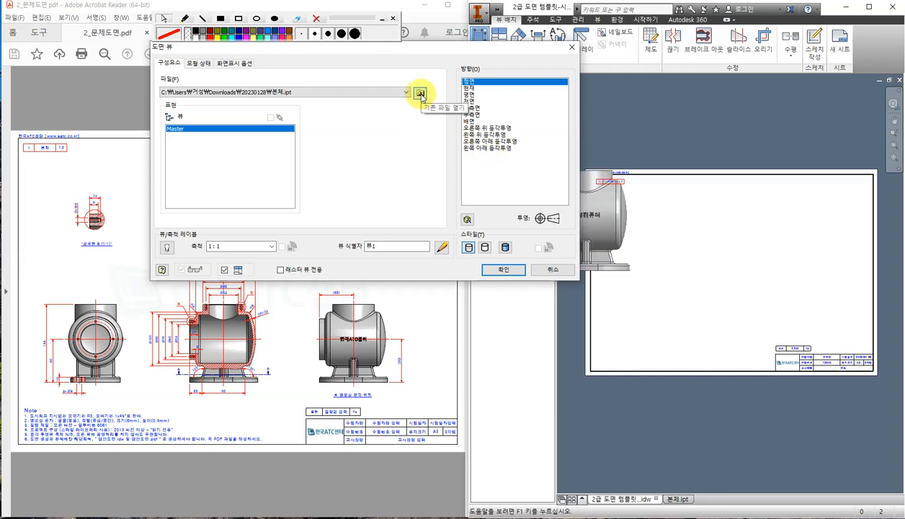
# Choose 본체.ipt as the part file for the base view.
pyautogui.click(420, 95)
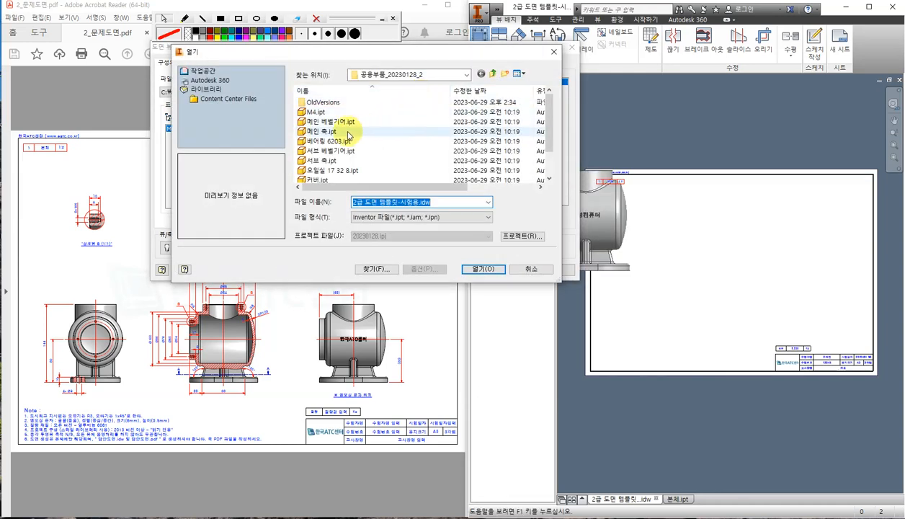
pyautogui.click(495, 74)
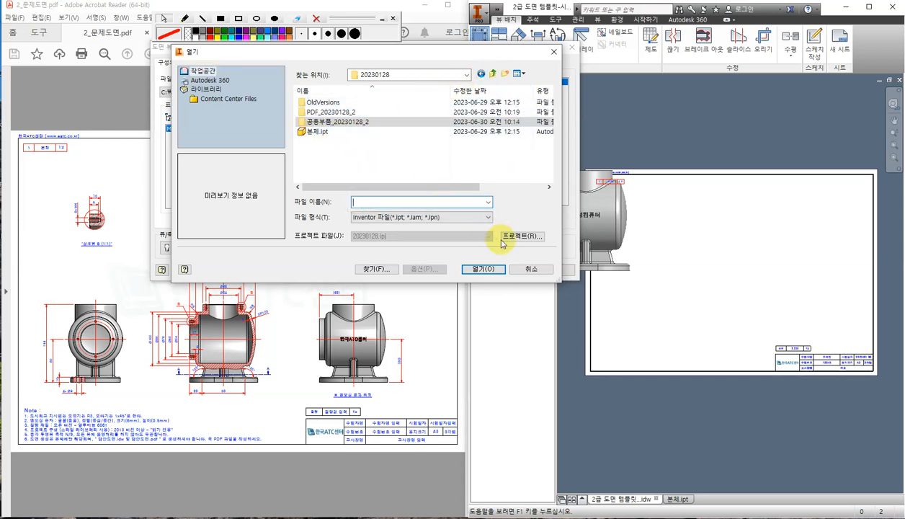
pyautogui.click(530, 271)
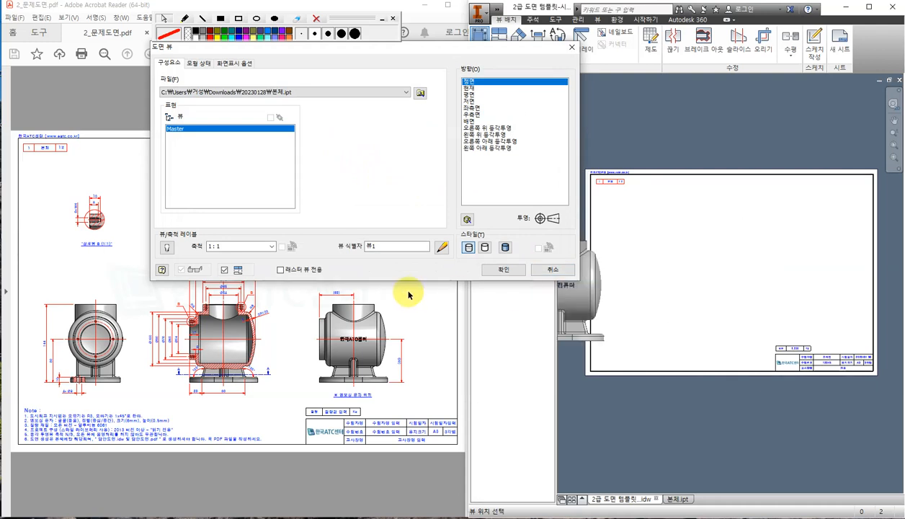
# Set hidden-lines-removed style, 1:2 scale and tangent edges, then place the front view on the sheet.
pyautogui.click(485, 248)
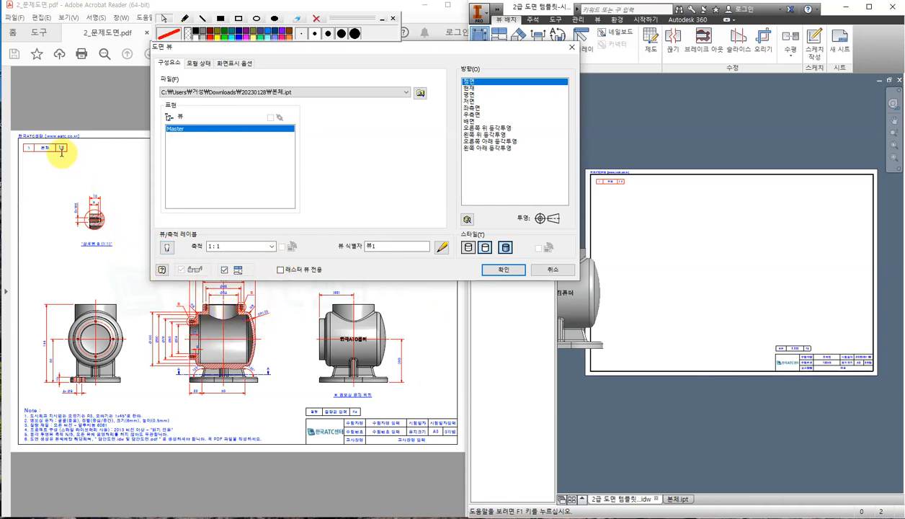
pyautogui.click(272, 246)
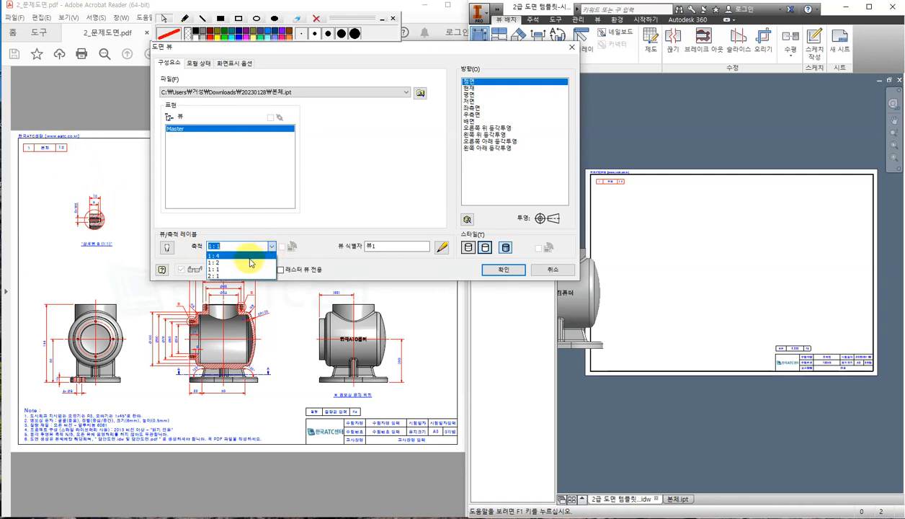
pyautogui.click(237, 262)
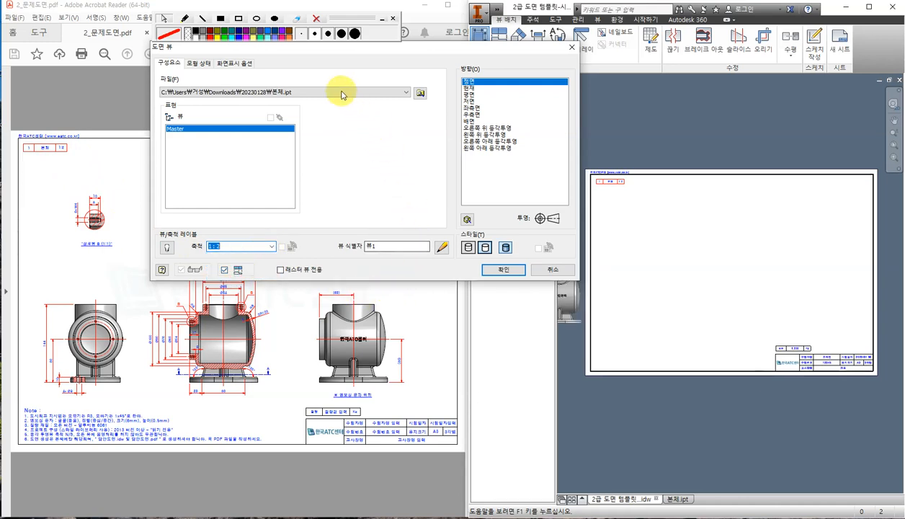
pyautogui.click(248, 64)
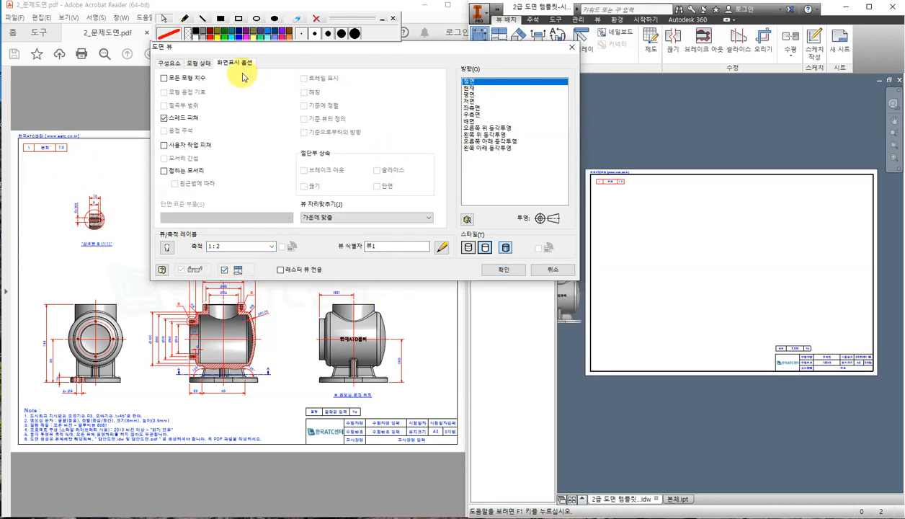
pyautogui.click(164, 172)
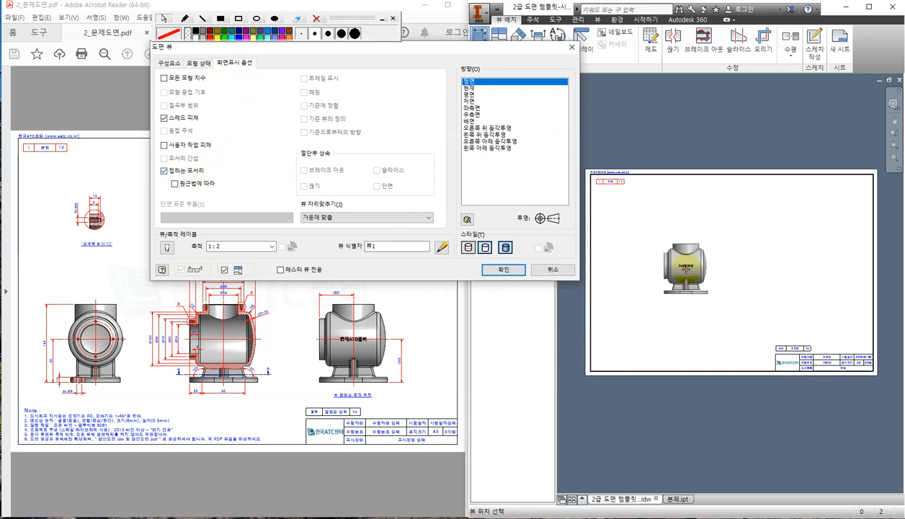
pyautogui.scroll(3, 730, 292)
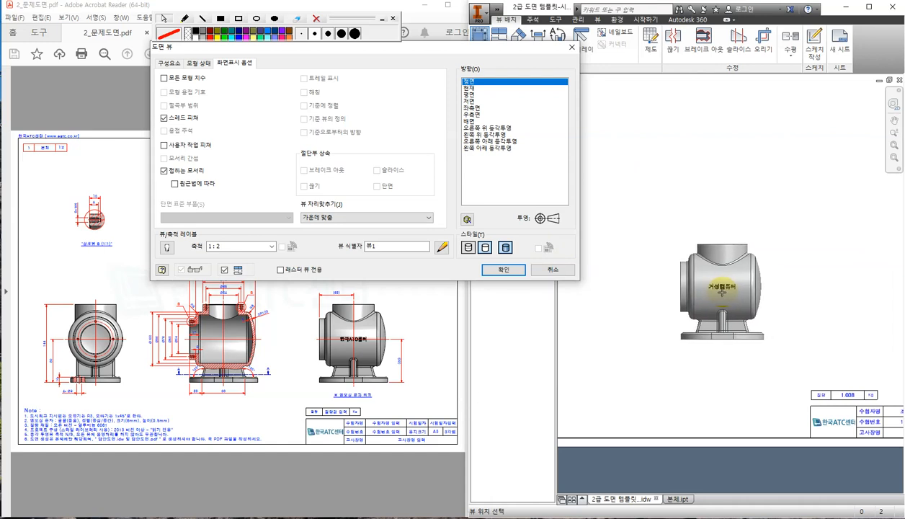
pyautogui.scroll(-3, 723, 292)
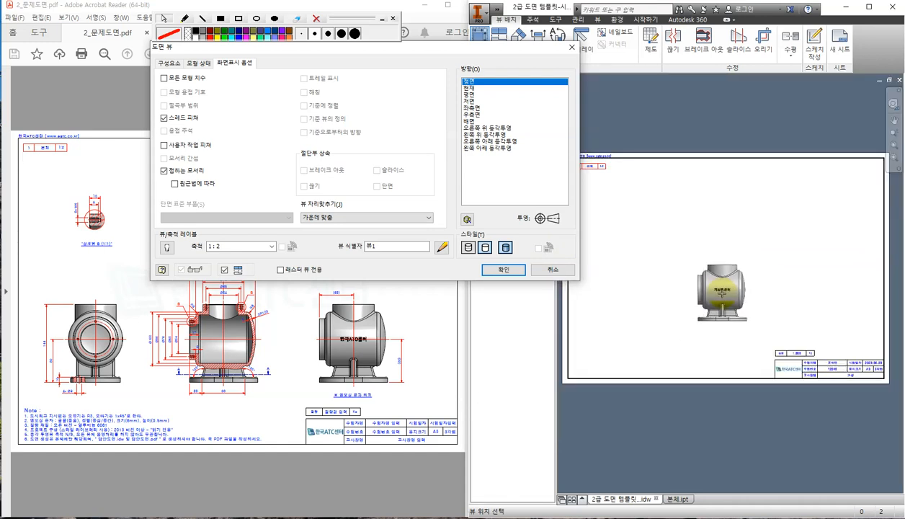
pyautogui.moveTo(476, 48); pyautogui.dragTo(621, 5)
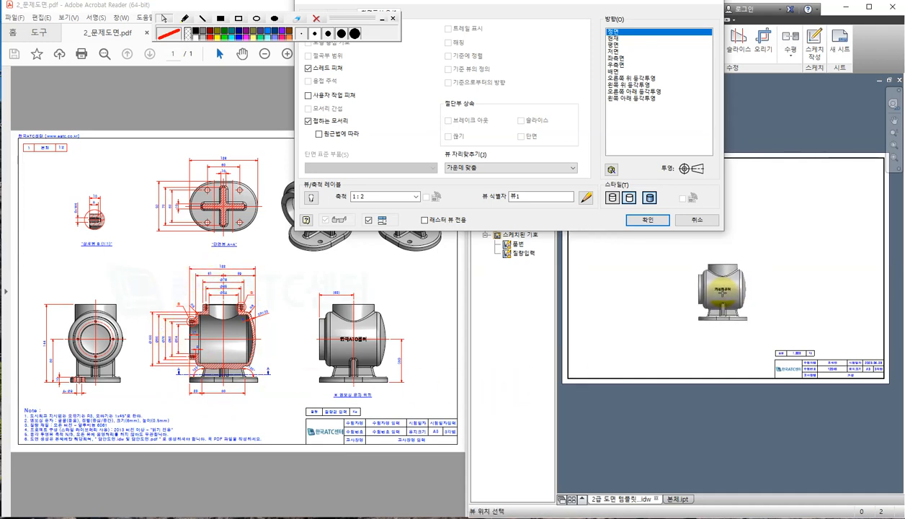
pyautogui.click(722, 292)
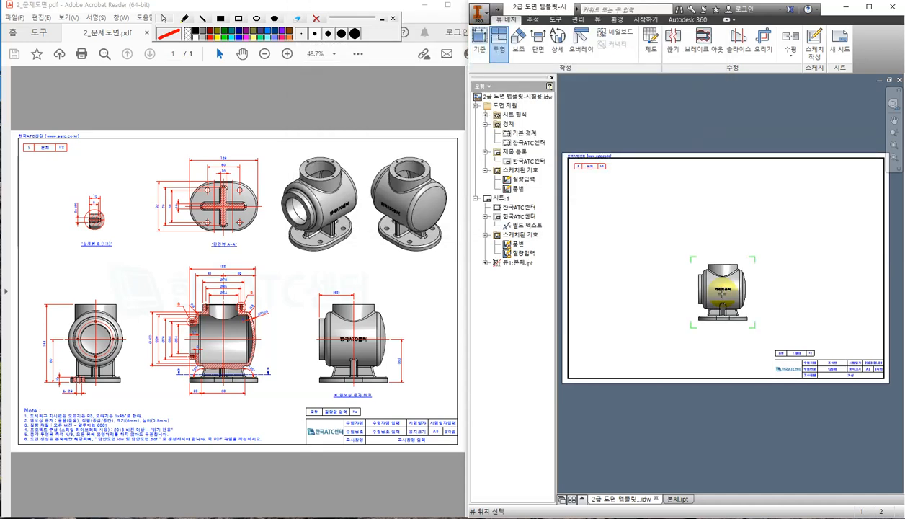
# Create a projected view to the left of the front base view.
pyautogui.scroll(2, 705, 308)
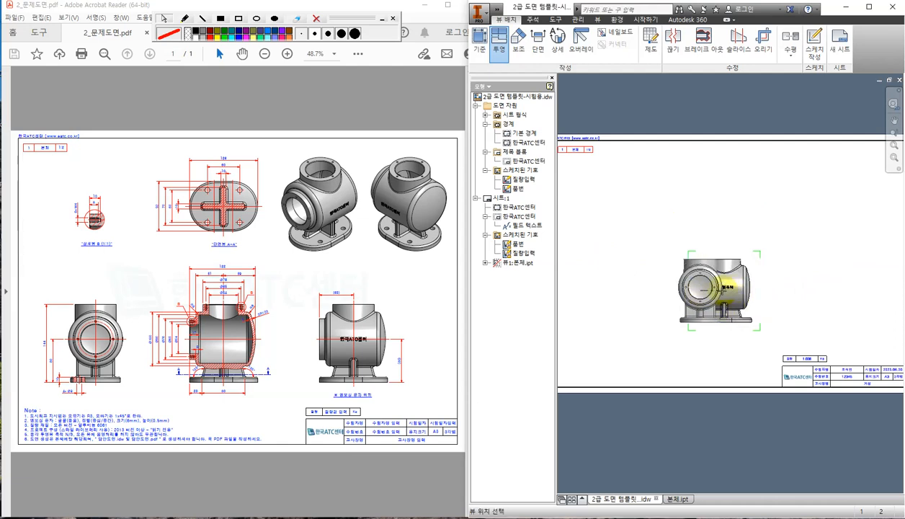
pyautogui.moveTo(632, 287); pyautogui.dragTo(673, 280, button='middle')
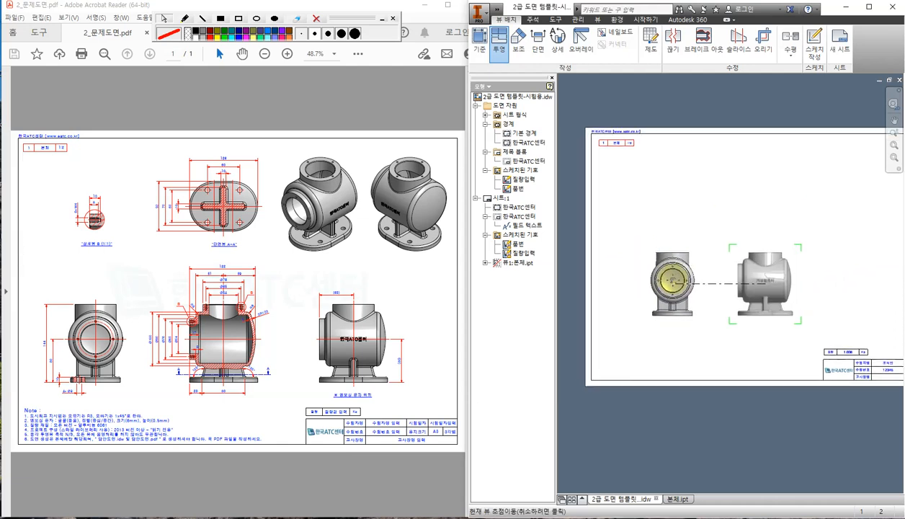
pyautogui.scroll(-3, 667, 281)
pyautogui.scroll(3, 665, 280)
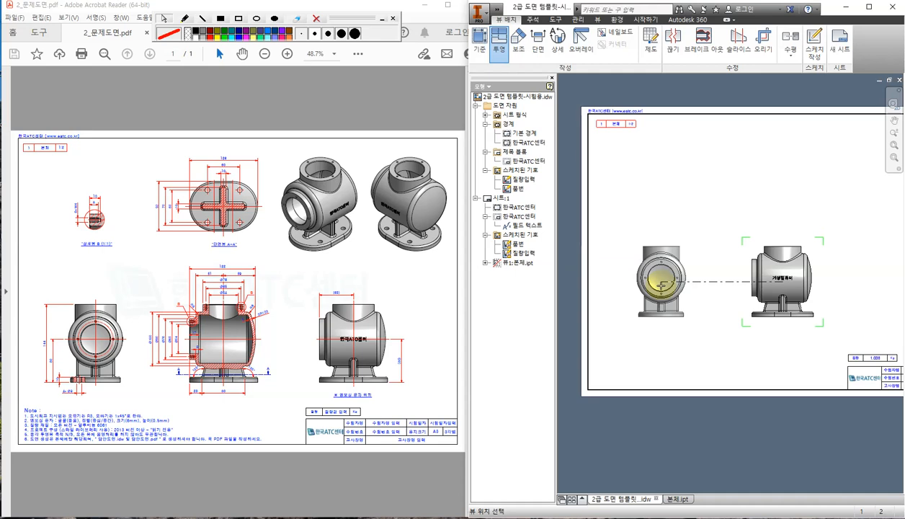
pyautogui.click(657, 286)
pyautogui.rightClick(657, 286)
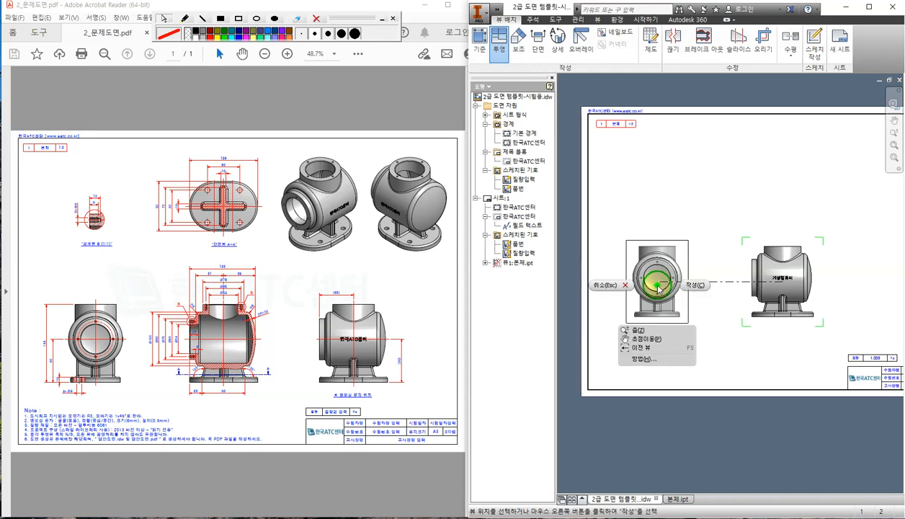
pyautogui.click(693, 283)
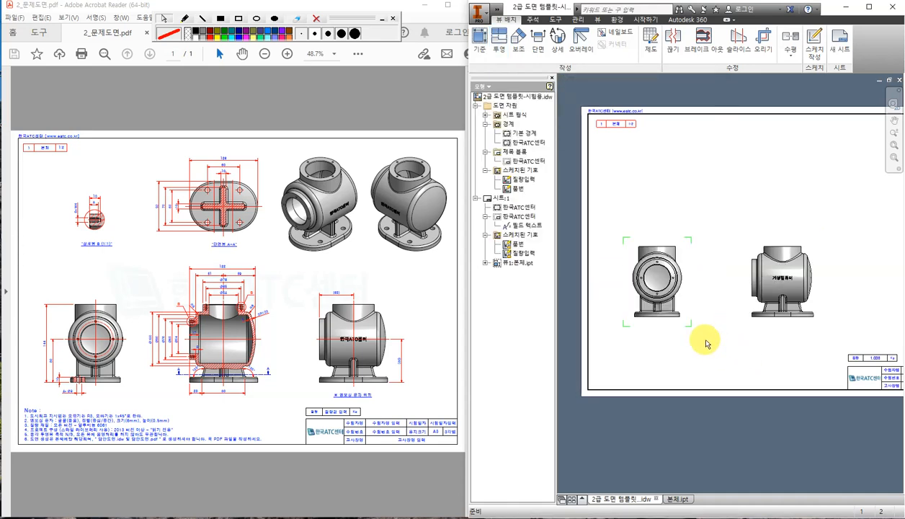
pyautogui.moveTo(768, 354); pyautogui.dragTo(723, 344, button='middle')
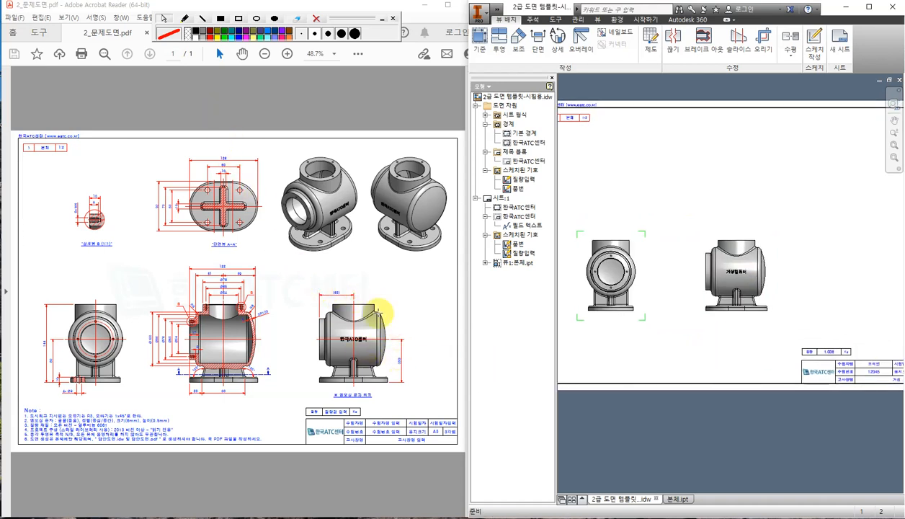
# Outline the reference PDF's lower-right view with a red screen rectangle.
pyautogui.click(239, 17)
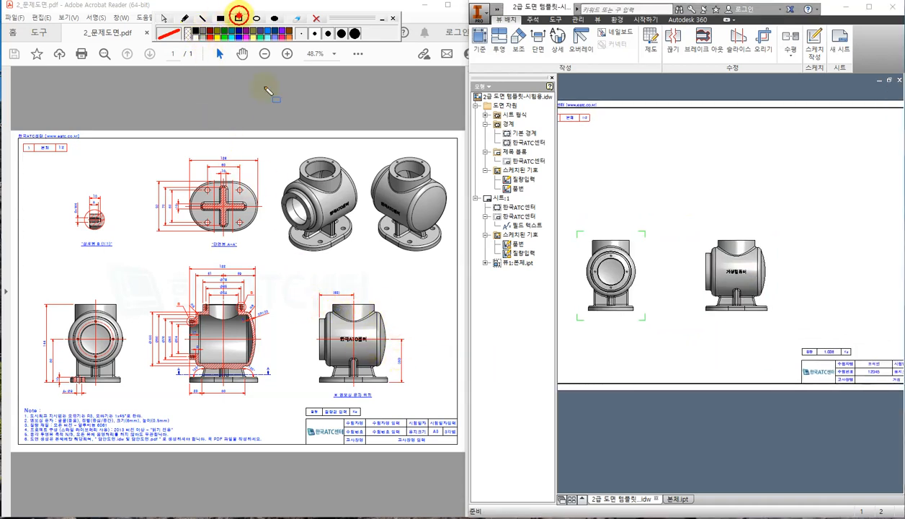
pyautogui.moveTo(290, 282); pyautogui.dragTo(424, 404)
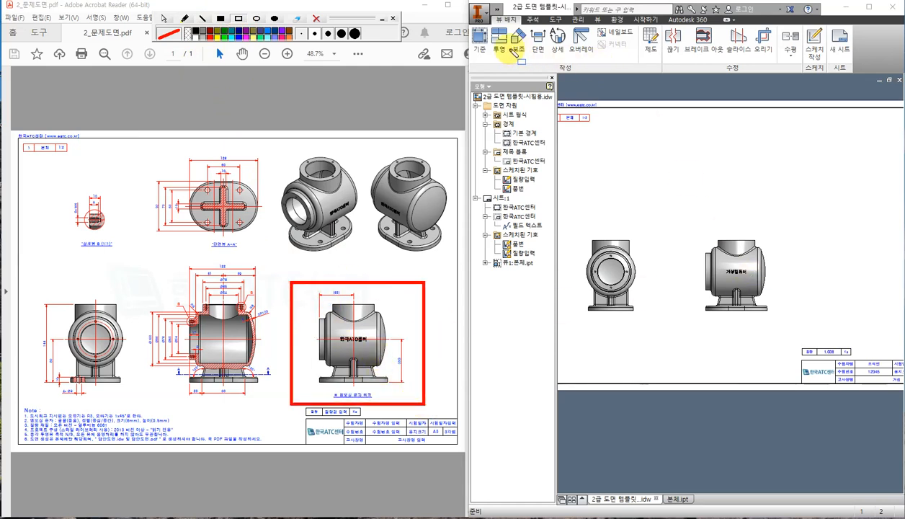
pyautogui.click(164, 17)
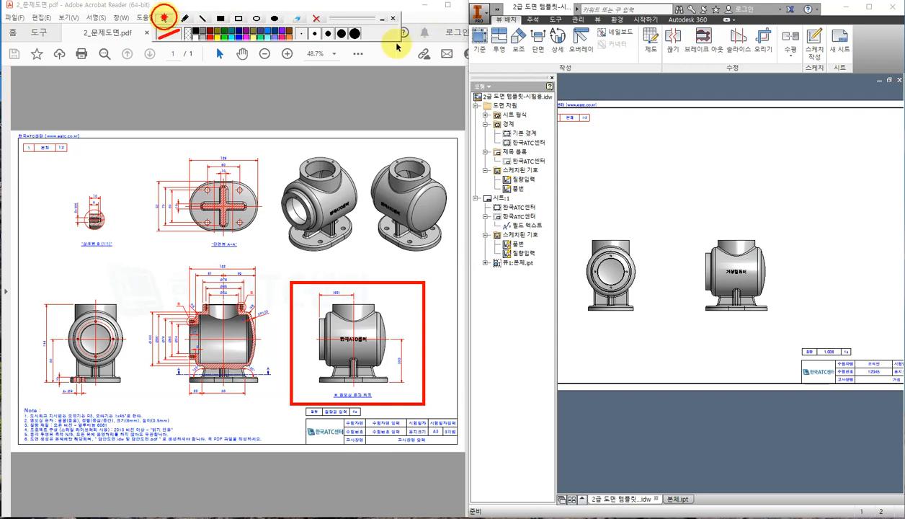
# Create a second shaded base view of 본체.ipt and place it right of the existing views.
pyautogui.click(479, 40)
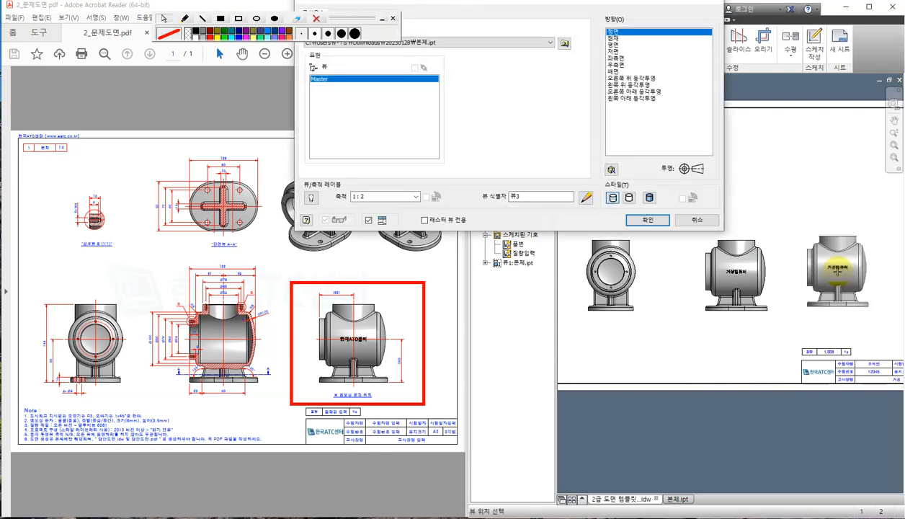
pyautogui.moveTo(835, 270); pyautogui.dragTo(800, 282, button='middle')
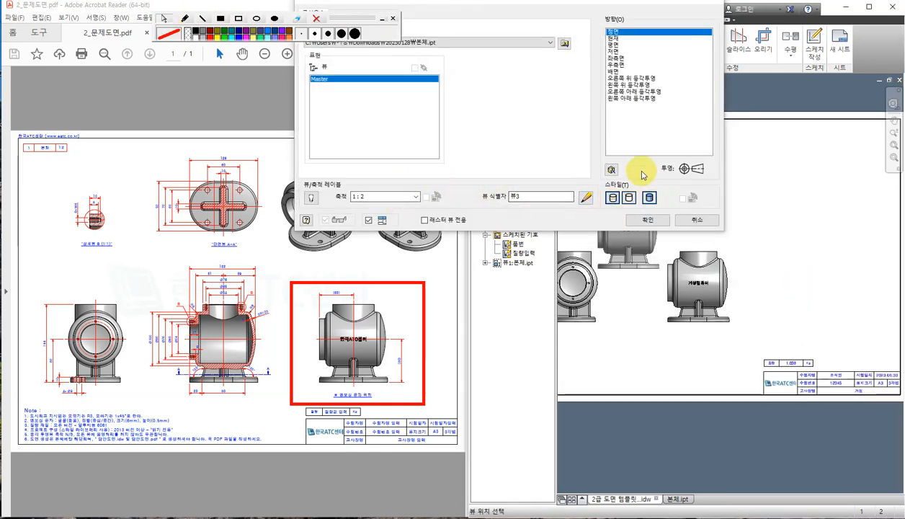
pyautogui.click(629, 197)
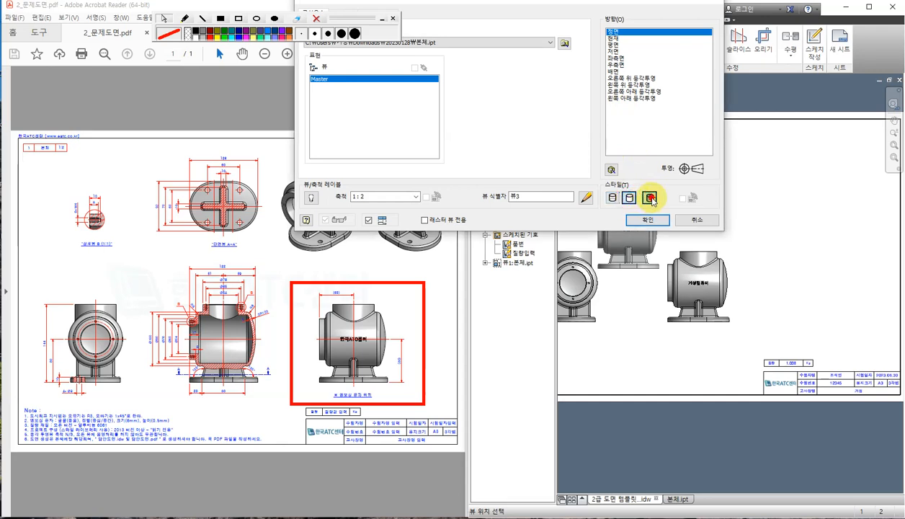
pyautogui.click(650, 197)
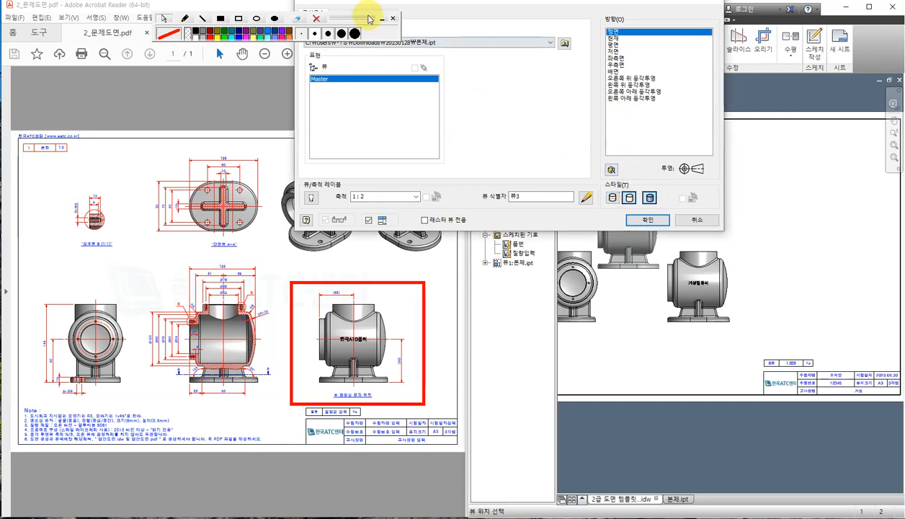
pyautogui.moveTo(369, 19); pyautogui.dragTo(257, 34)
pyautogui.click(380, 13)
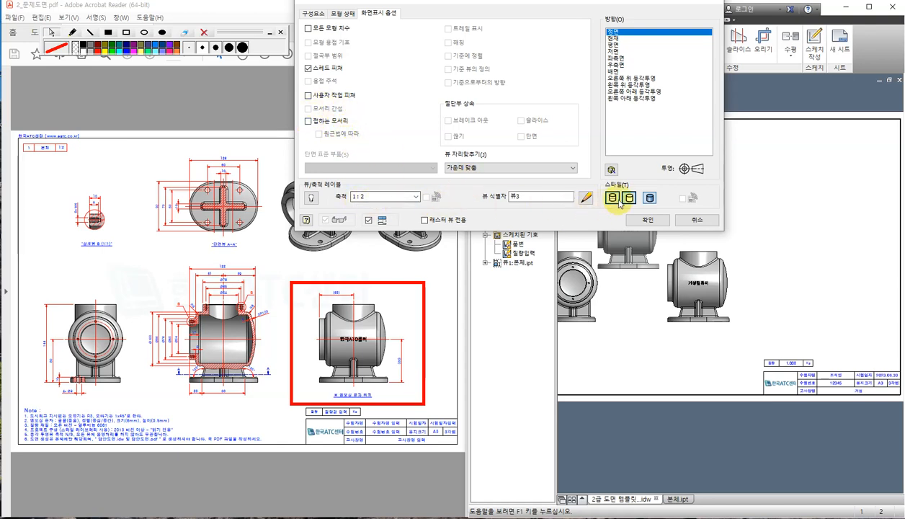
pyautogui.click(652, 199)
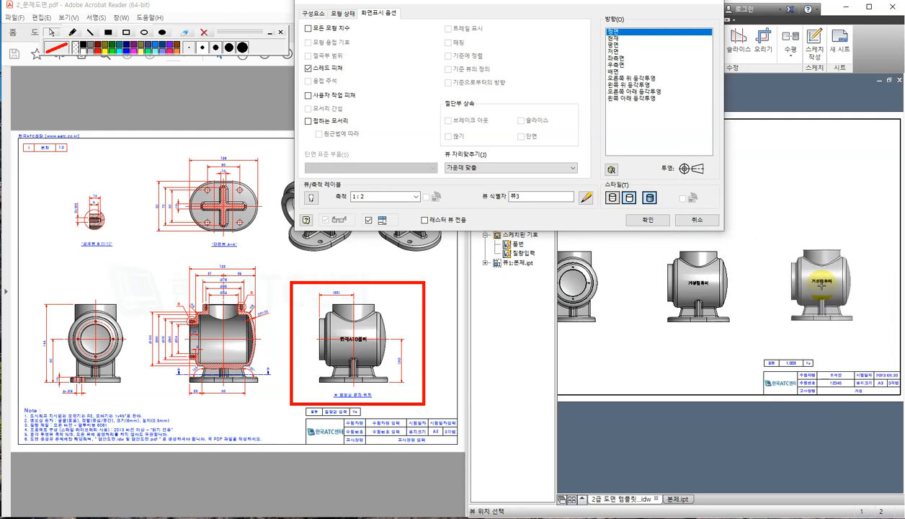
pyautogui.click(821, 285)
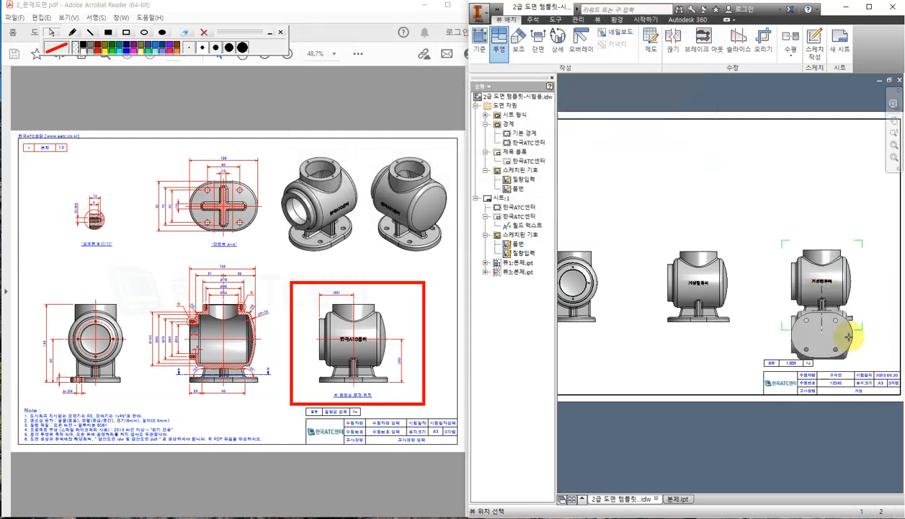
# Cancel the projected view being added and dismiss its options menu.
pyautogui.press('Escape')
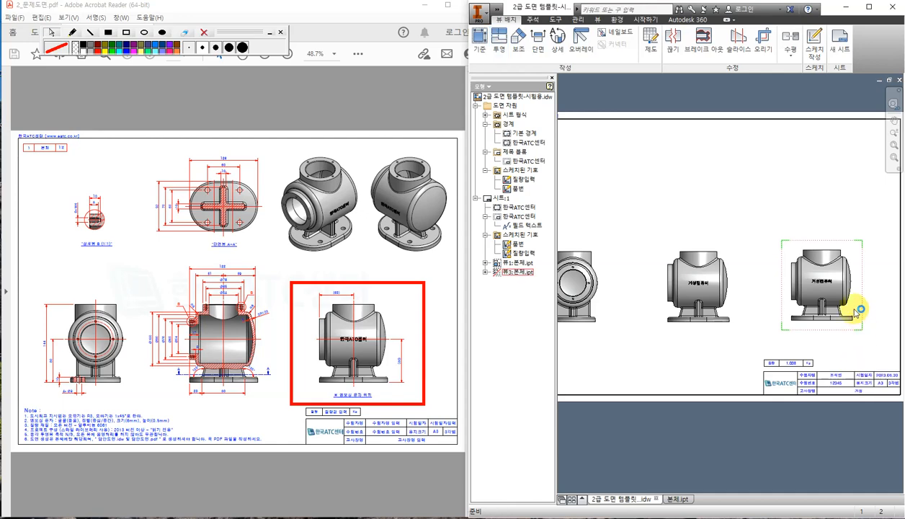
pyautogui.rightClick(855, 309)
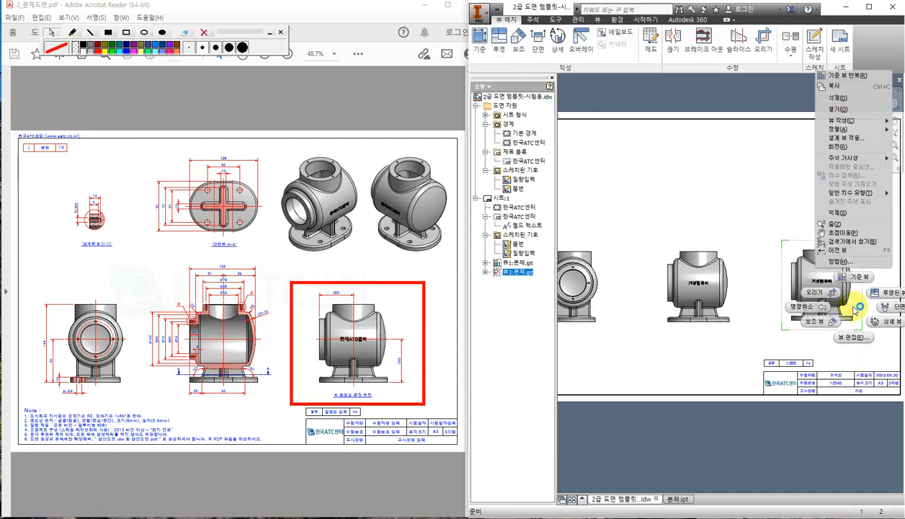
pyautogui.click(746, 281)
pyautogui.scroll(-1, 793, 325)
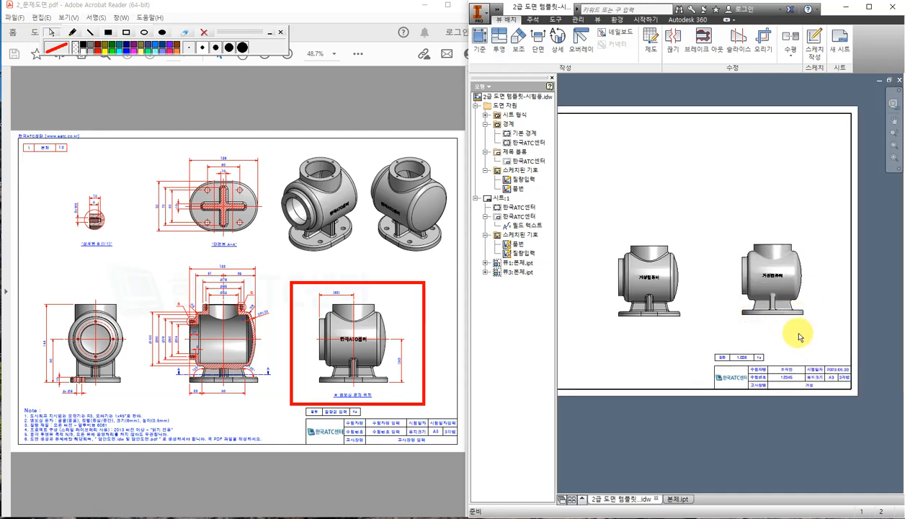
pyautogui.scroll(3, 797, 332)
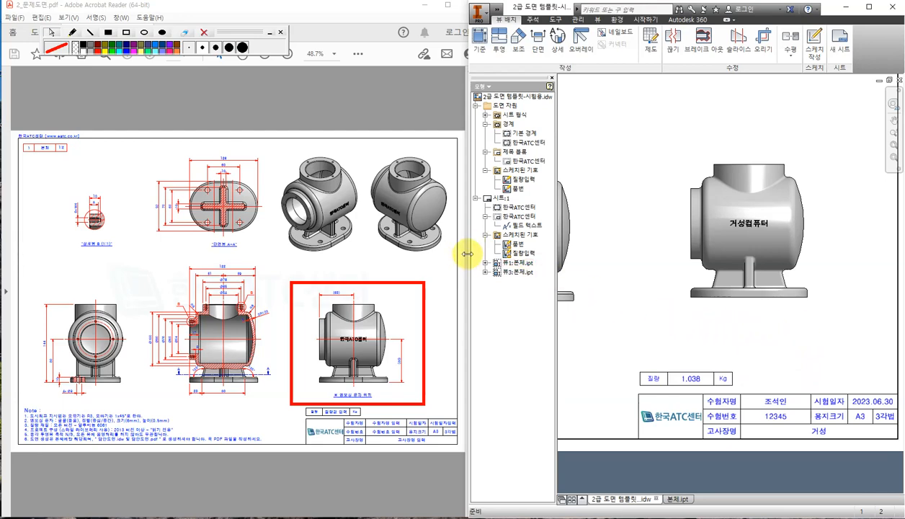
# Widen the Inventor window and pan the sheet to centre the right-hand shaded view.
pyautogui.moveTo(468, 254); pyautogui.dragTo(383, 232)
pyautogui.scroll(-1, 602, 317)
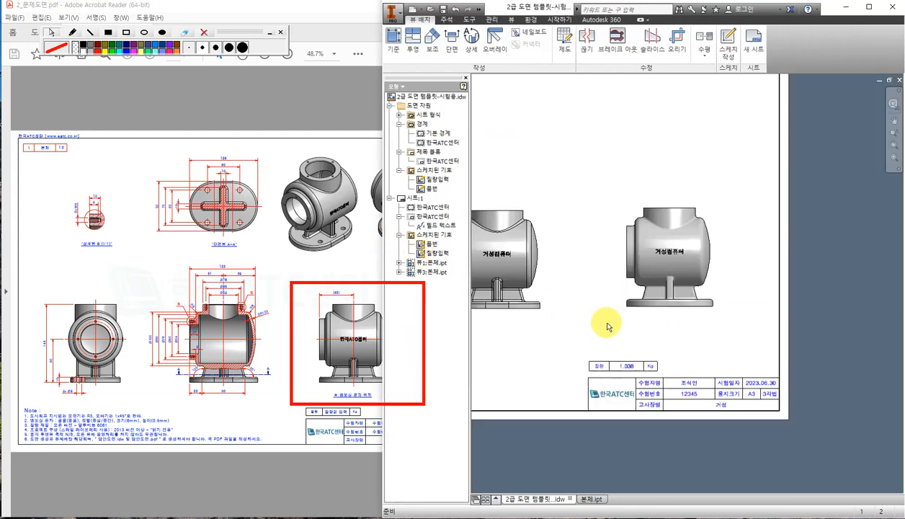
pyautogui.moveTo(606, 326); pyautogui.dragTo(664, 288, button='middle')
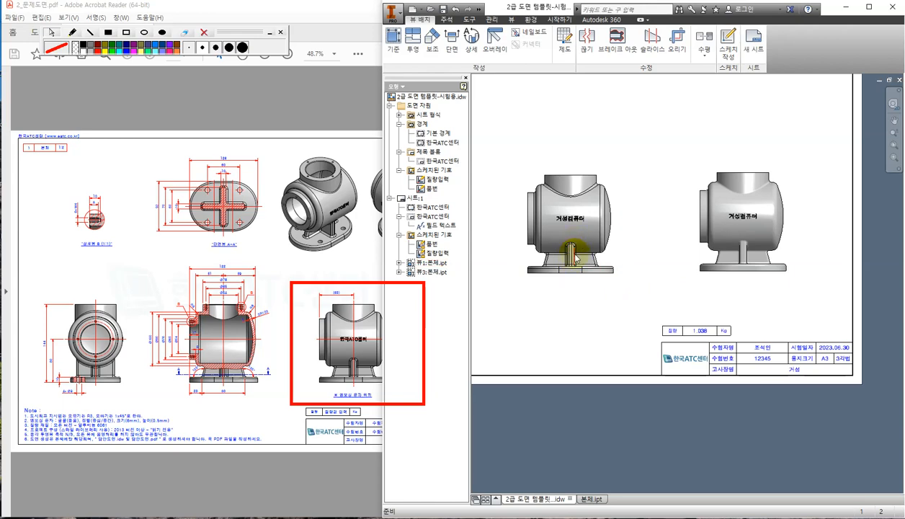
pyautogui.scroll(3, 574, 256)
pyautogui.moveTo(733, 302); pyautogui.dragTo(672, 325, button='middle')
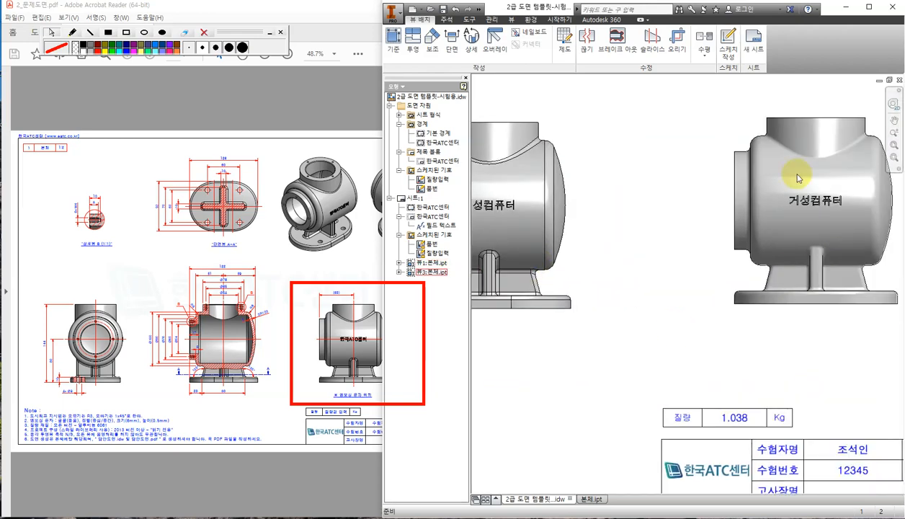
pyautogui.scroll(-2, 721, 283)
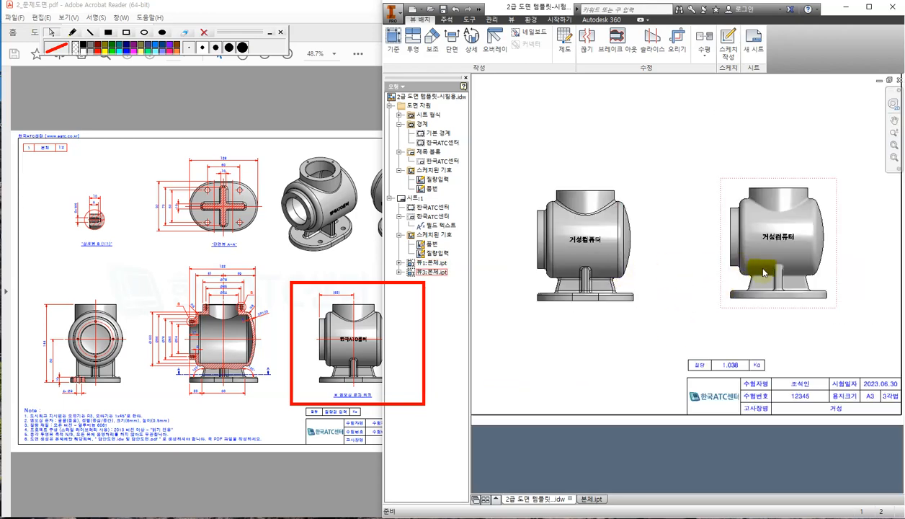
pyautogui.scroll(3, 592, 283)
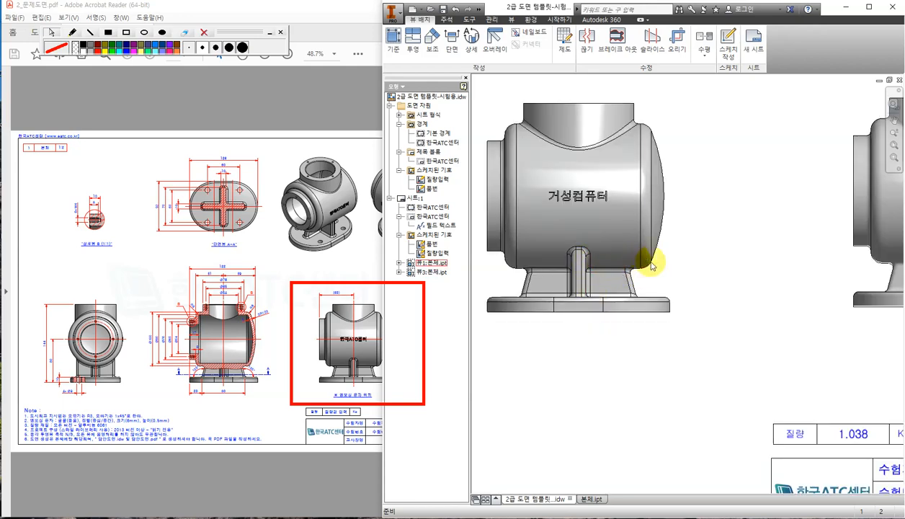
pyautogui.moveTo(826, 309); pyautogui.dragTo(600, 320, button='middle')
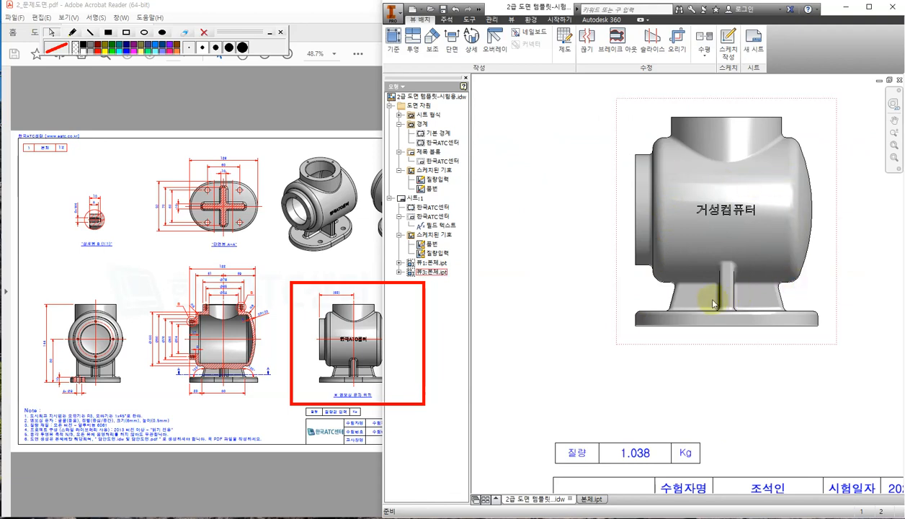
# Erase the red markup rectangle and zoom the reference PDF to 125% on its right view.
pyautogui.click(205, 33)
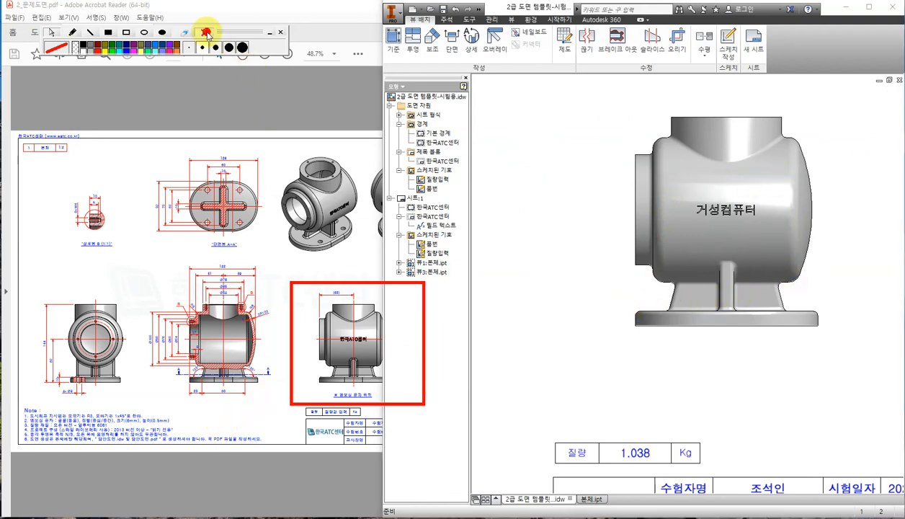
pyautogui.click(271, 402)
pyautogui.keyDown('ctrl'); pyautogui.scroll(3, 374, 389); pyautogui.keyUp('ctrl')
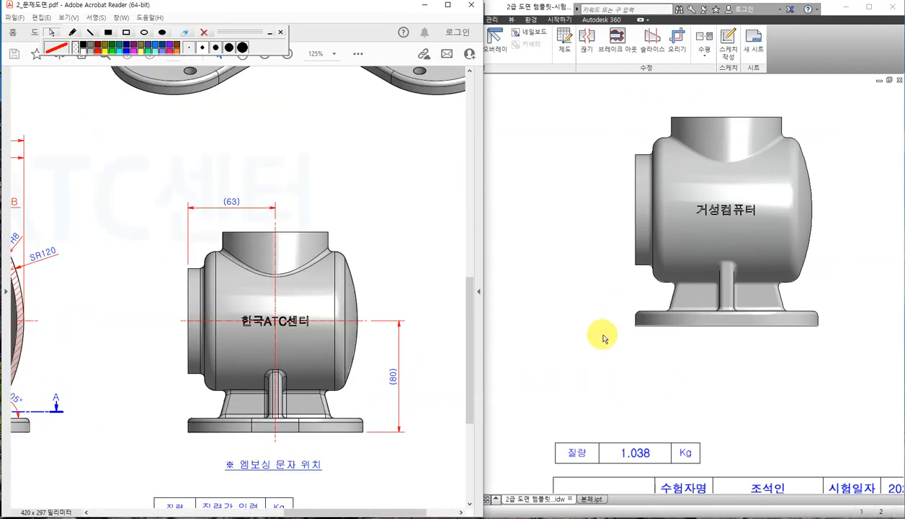
# Back in Inventor, pan the sheet to show the left view and the title block.
pyautogui.click(579, 350)
pyautogui.moveTo(576, 366); pyautogui.dragTo(783, 353, button='middle')
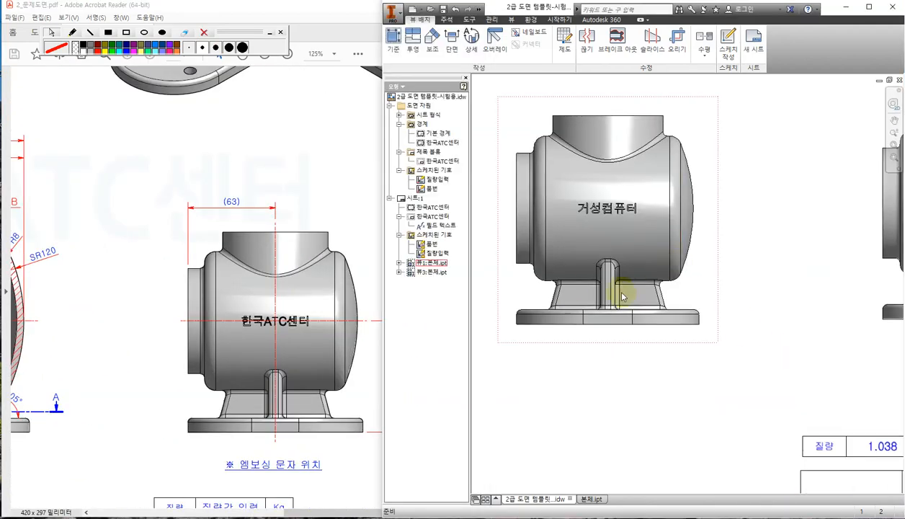
pyautogui.scroll(-2, 737, 304)
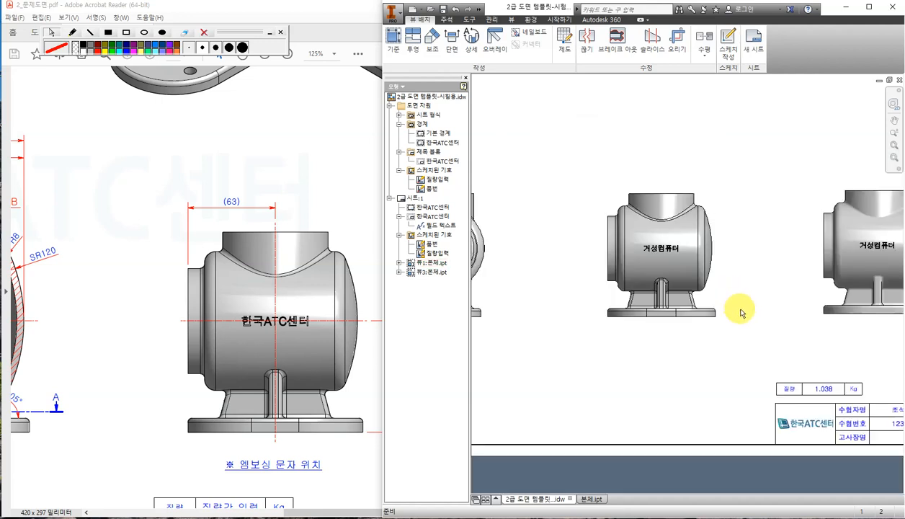
pyautogui.moveTo(773, 326); pyautogui.dragTo(636, 324, button='middle')
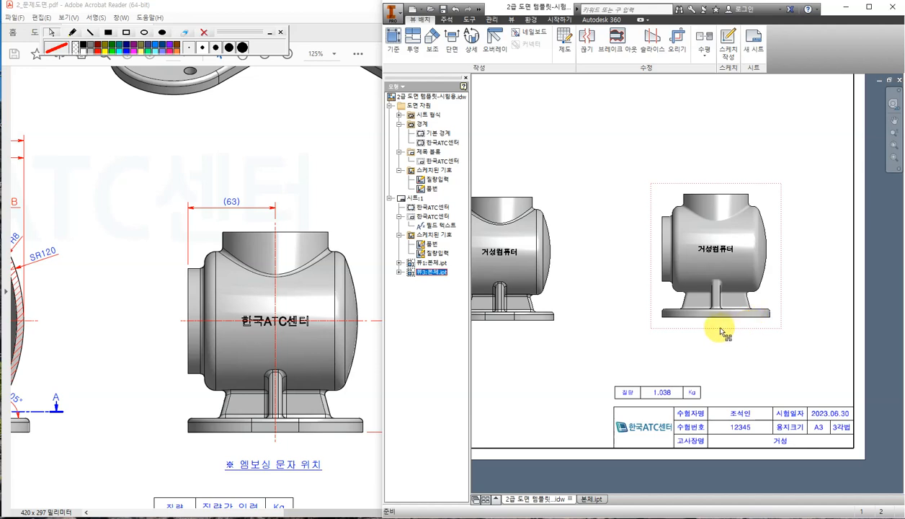
# Enable Tangent Edges in 뷰3's Edit View display options.
pyautogui.rightClick(770, 291)
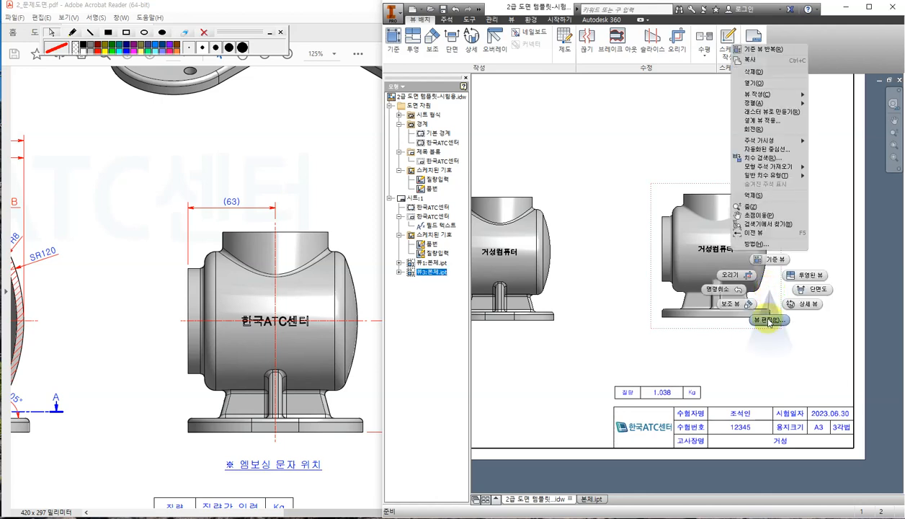
pyautogui.click(768, 321)
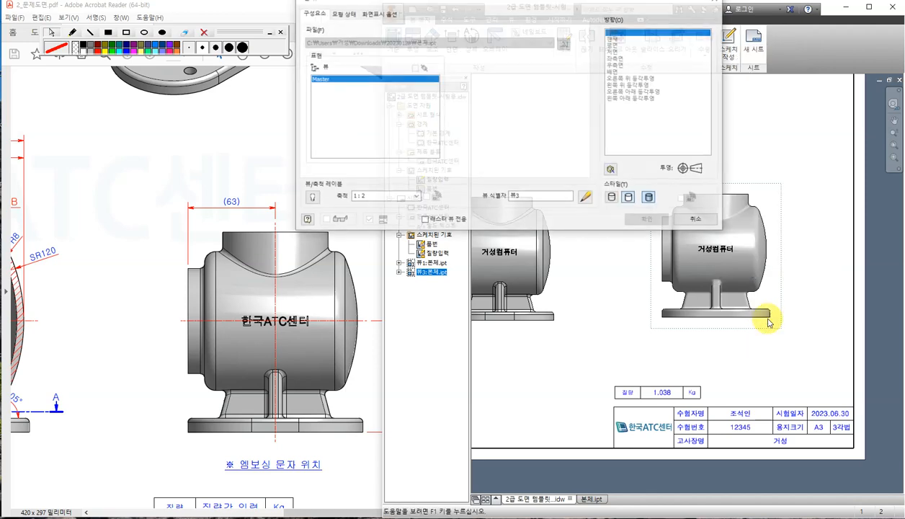
pyautogui.click(383, 14)
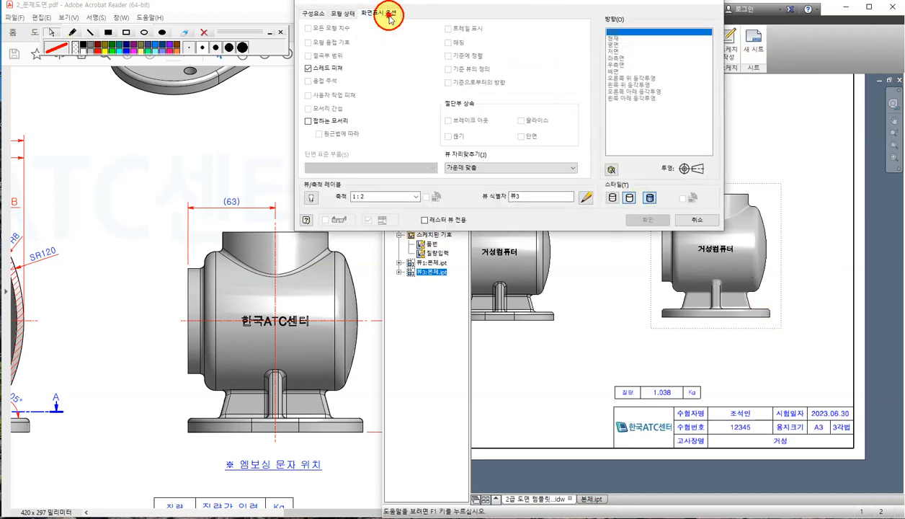
pyautogui.click(309, 121)
pyautogui.click(647, 220)
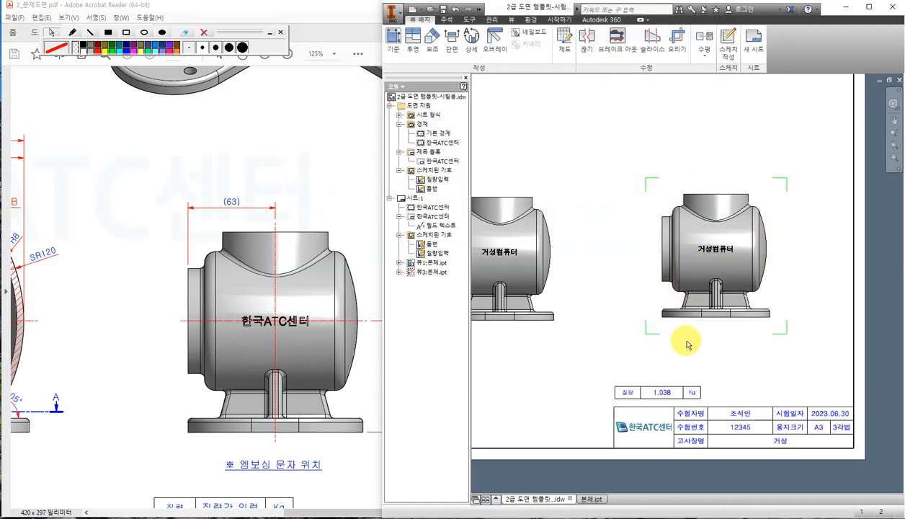
pyautogui.scroll(-2, 625, 266)
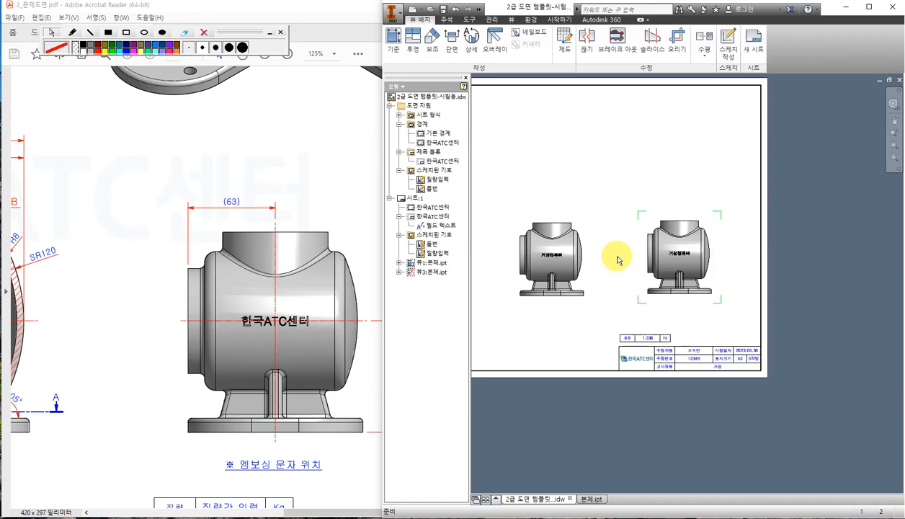
pyautogui.moveTo(617, 260)
pyautogui.mouseDown(button='middle')
pyautogui.moveTo(696, 277)
pyautogui.moveTo(711, 267)
pyautogui.mouseUp(button='middle')
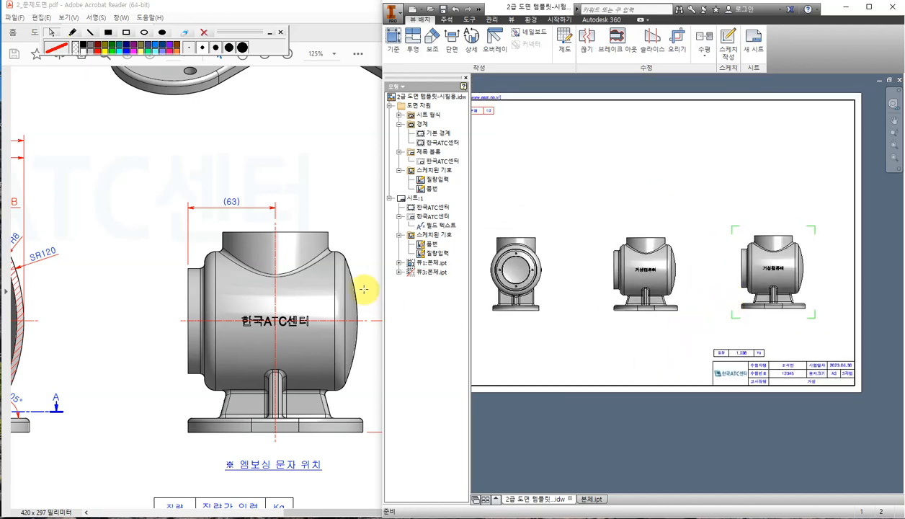
pyautogui.click(309, 180)
pyautogui.keyDown('ctrl'); pyautogui.scroll(-2, 346, 173); pyautogui.keyUp('ctrl')
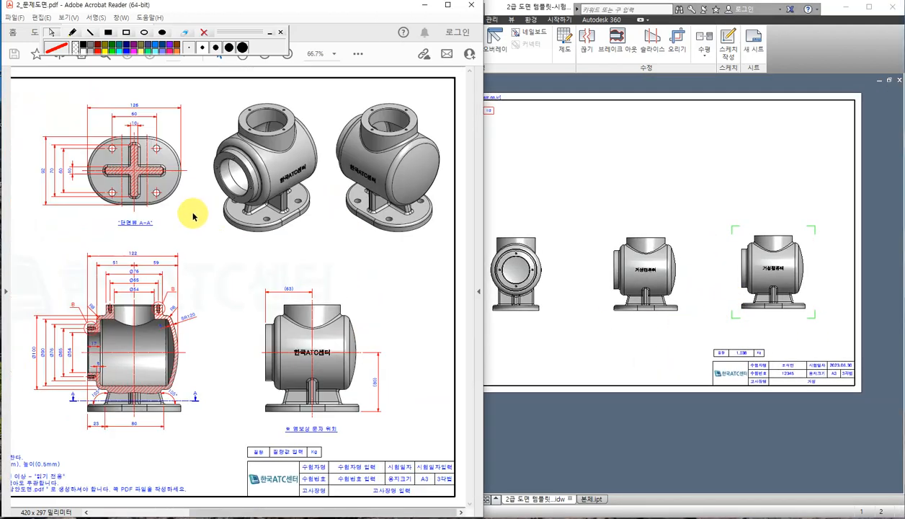
pyautogui.moveTo(238, 511); pyautogui.dragTo(216, 513)
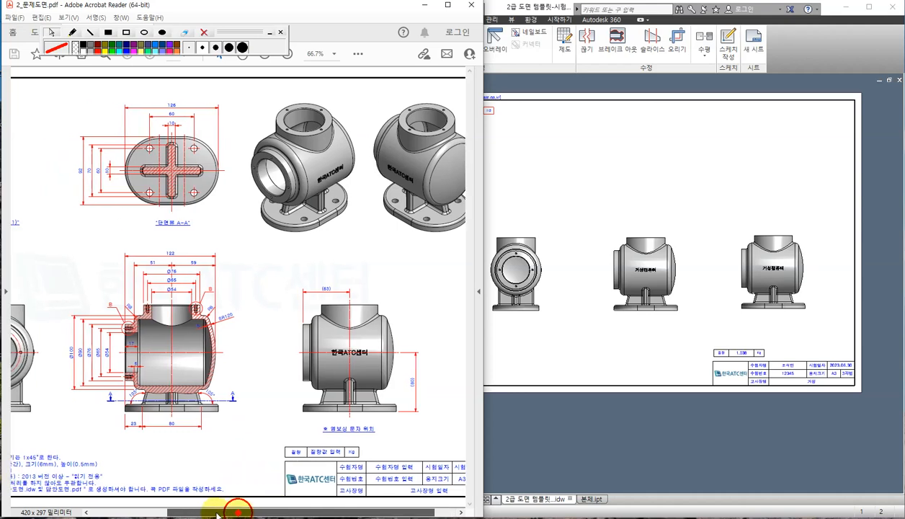
pyautogui.keyDown('ctrl'); pyautogui.scroll(2, 144, 422); pyautogui.keyUp('ctrl')
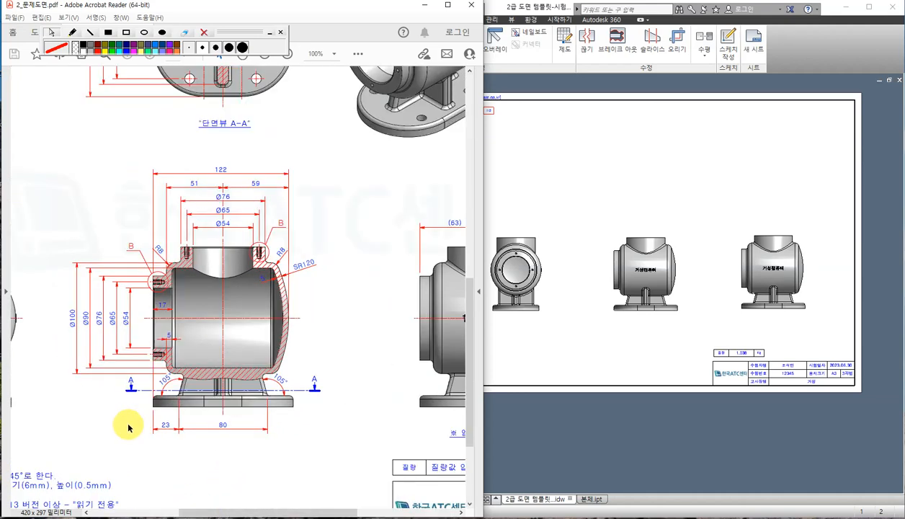
pyautogui.click(633, 349)
pyautogui.scroll(3, 651, 322)
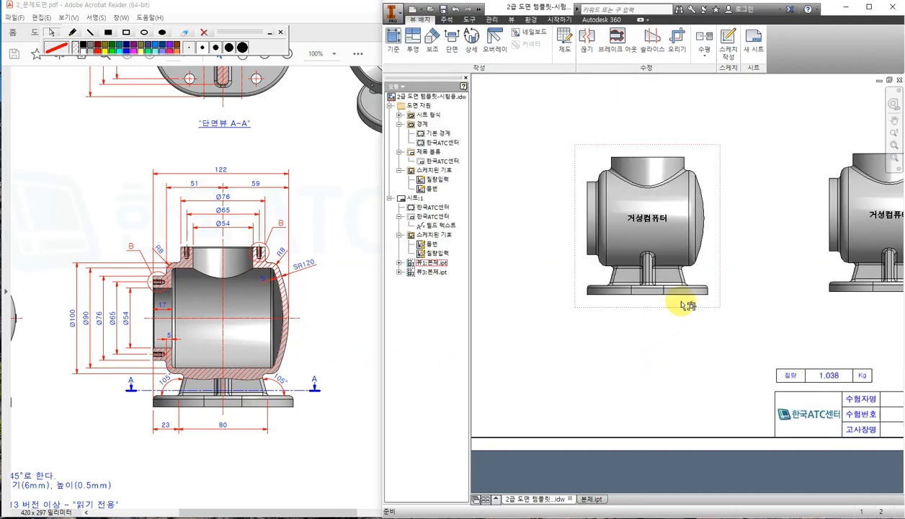
pyautogui.moveTo(749, 299); pyautogui.dragTo(747, 311, button='middle')
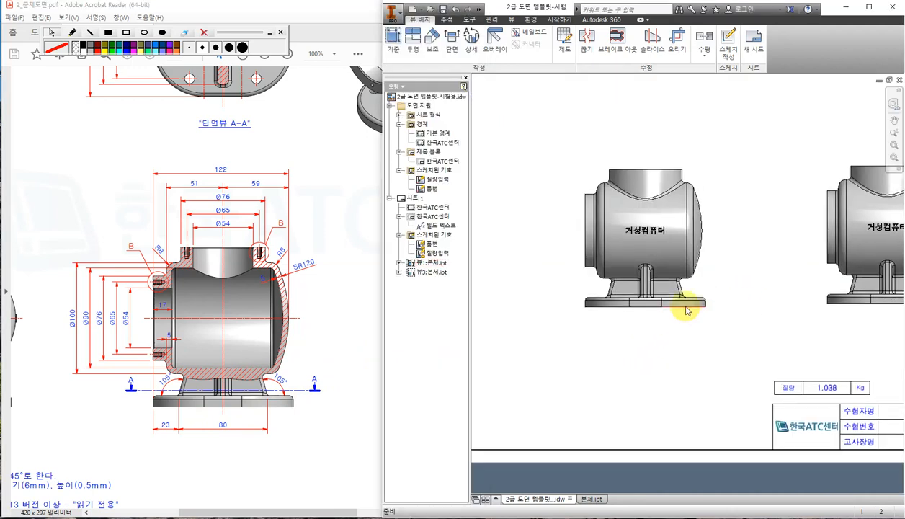
pyautogui.moveTo(756, 278)
pyautogui.mouseDown(button='middle')
pyautogui.moveTo(753, 301)
pyautogui.moveTo(747, 284)
pyautogui.mouseUp(button='middle')
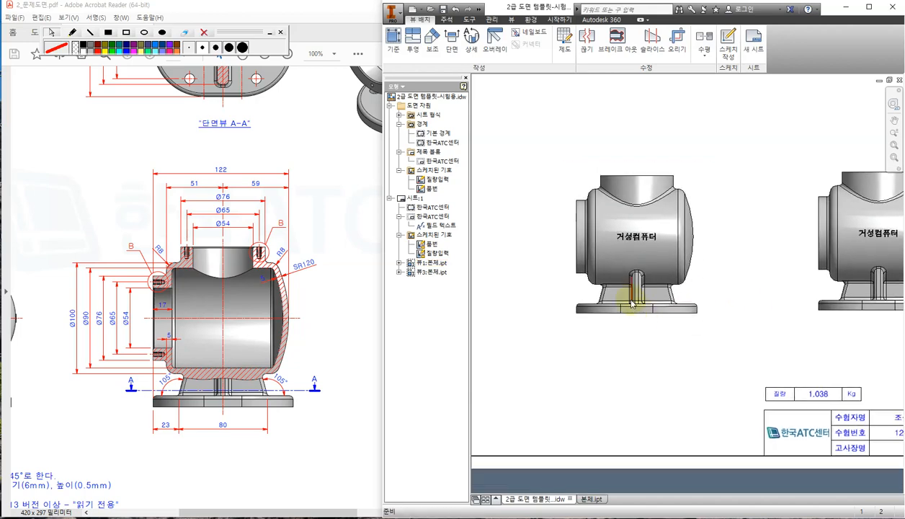
# Bring the reference PDF forward and clear the accidental image selection.
pyautogui.click(329, 221)
pyautogui.keyDown('ctrl'); pyautogui.scroll(-2, 349, 241); pyautogui.keyUp('ctrl')
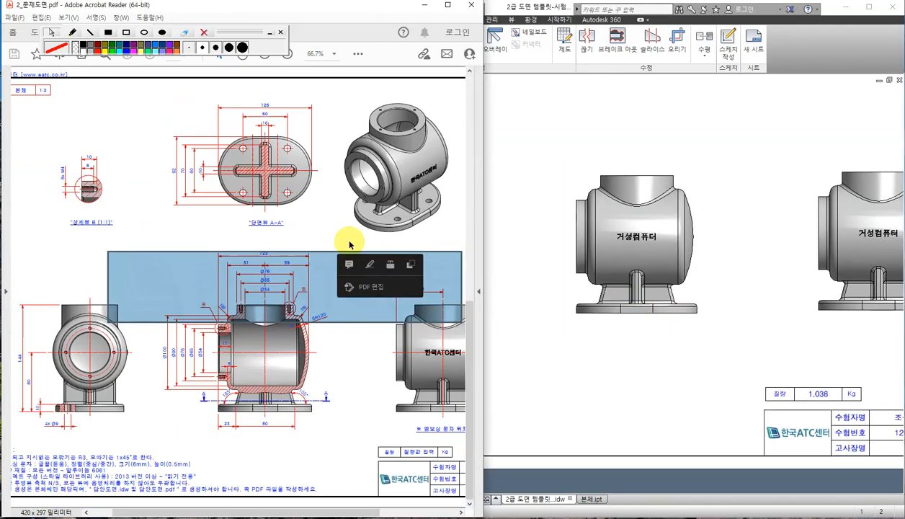
pyautogui.click(267, 230)
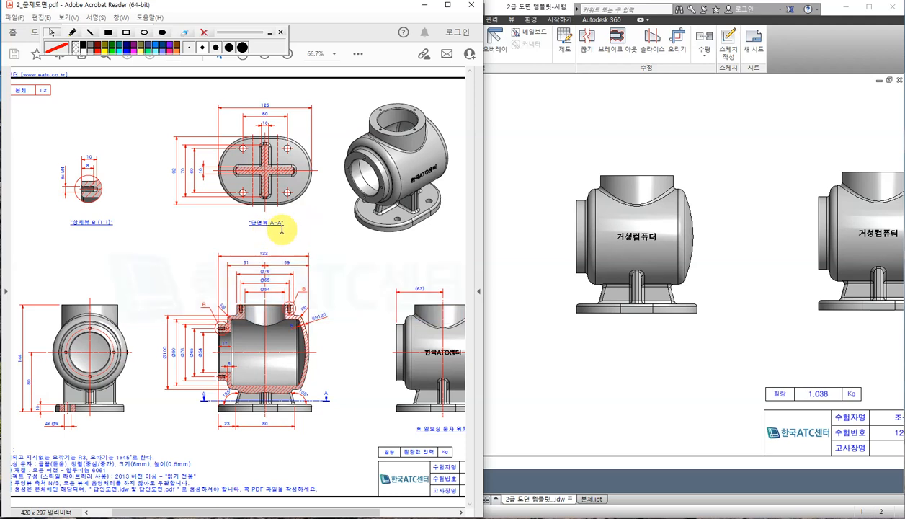
# Sketch the A-A section cut line and arrows in red pen, then erase them.
pyautogui.click(72, 32)
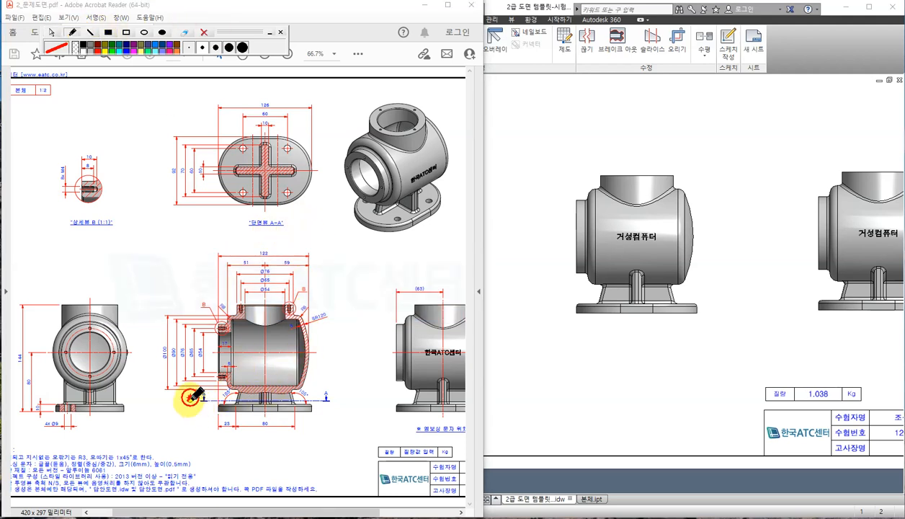
pyautogui.moveTo(190, 397); pyautogui.dragTo(340, 409)
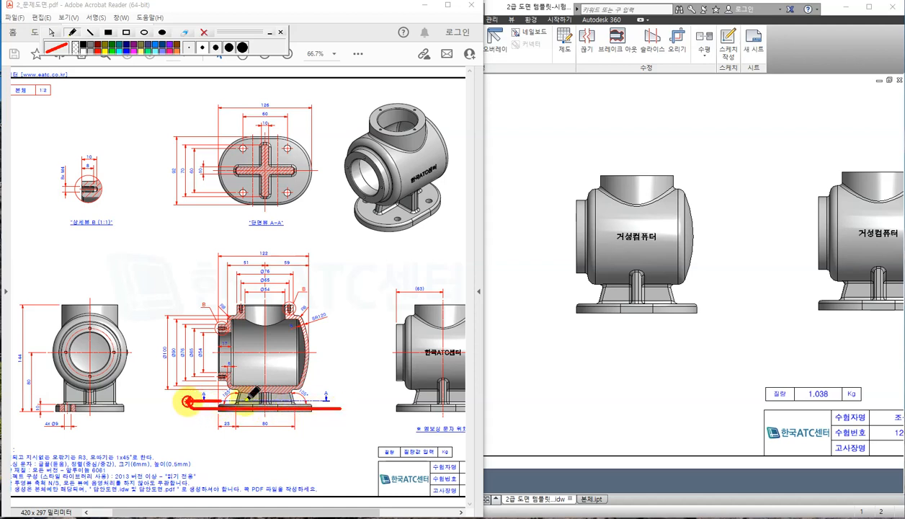
pyautogui.moveTo(245, 398); pyautogui.dragTo(345, 398)
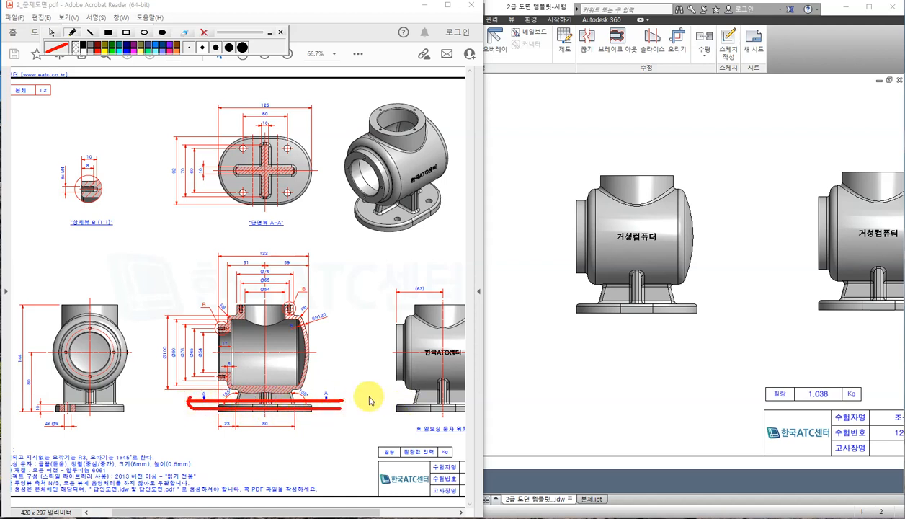
pyautogui.moveTo(337, 353); pyautogui.dragTo(344, 386)
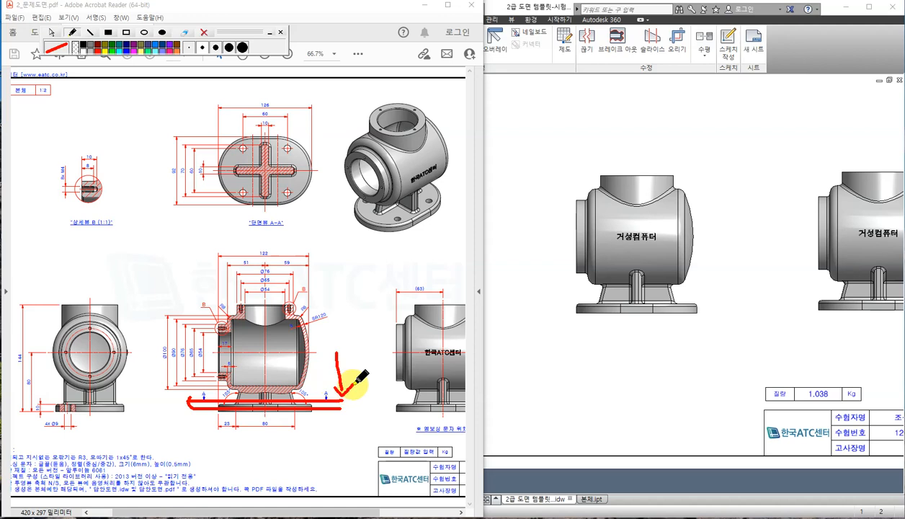
pyautogui.moveTo(309, 215); pyautogui.dragTo(330, 239)
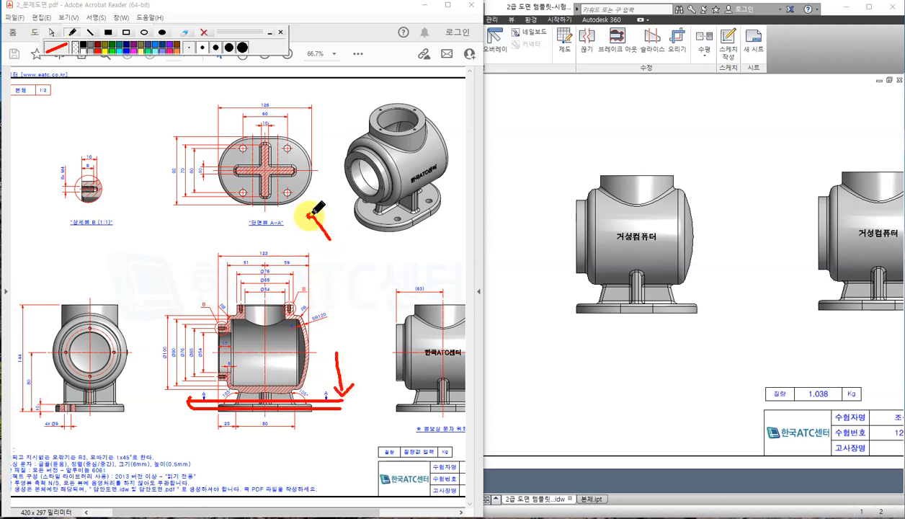
pyautogui.click(206, 32)
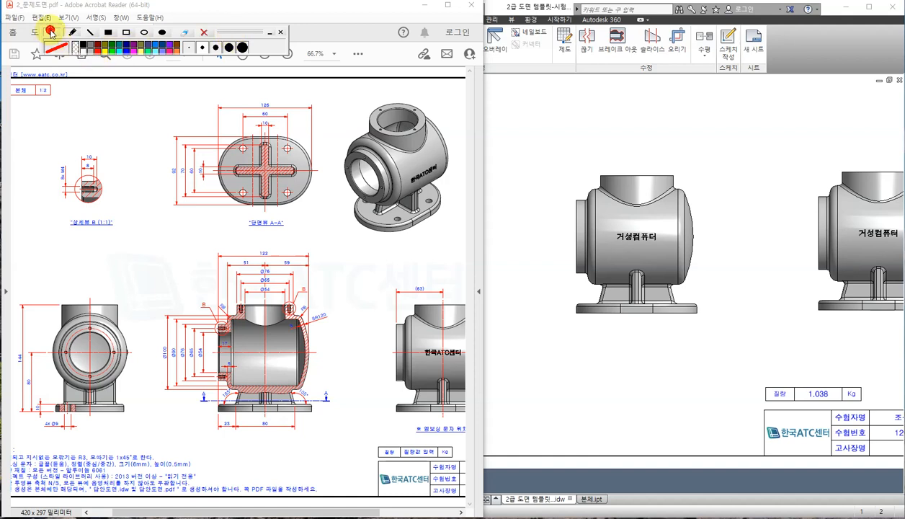
pyautogui.click(545, 121)
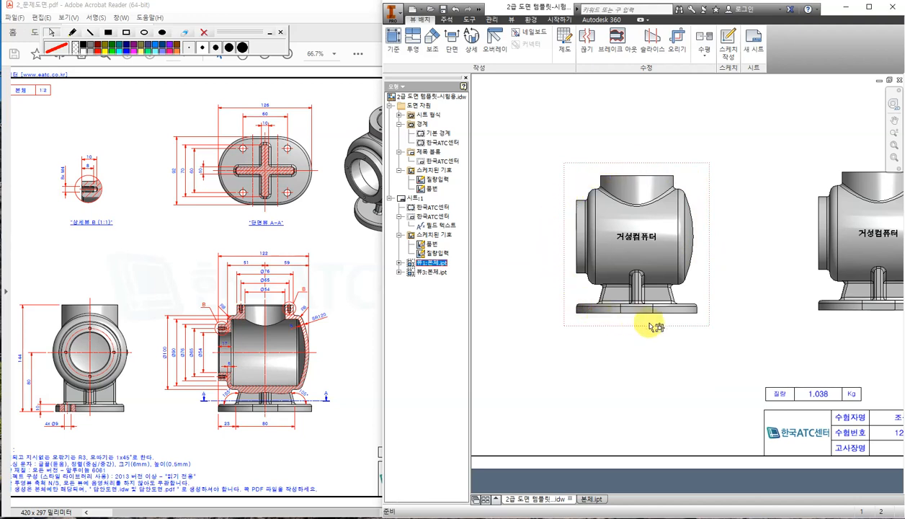
# Draw the section line straight across the front view and finish it.
pyautogui.click(451, 43)
pyautogui.scroll(3, 591, 303)
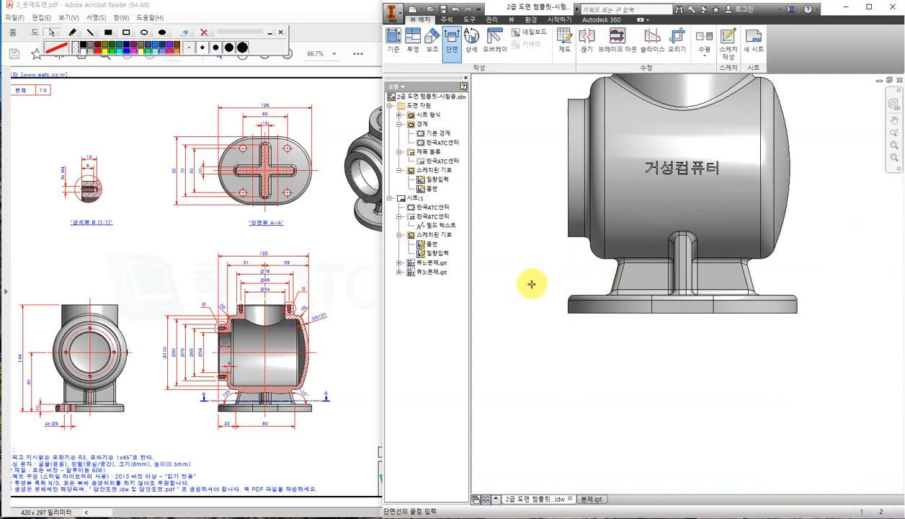
pyautogui.click(531, 283)
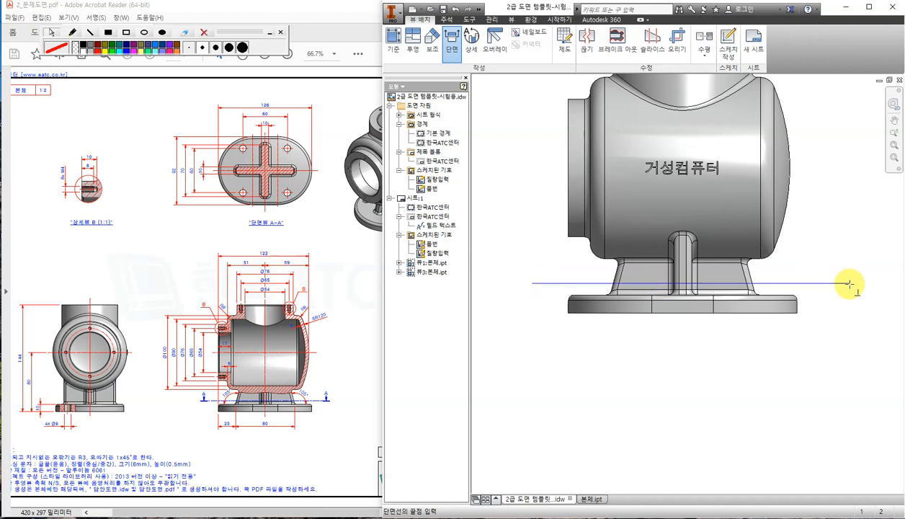
pyautogui.click(840, 285)
pyautogui.scroll(-2, 842, 287)
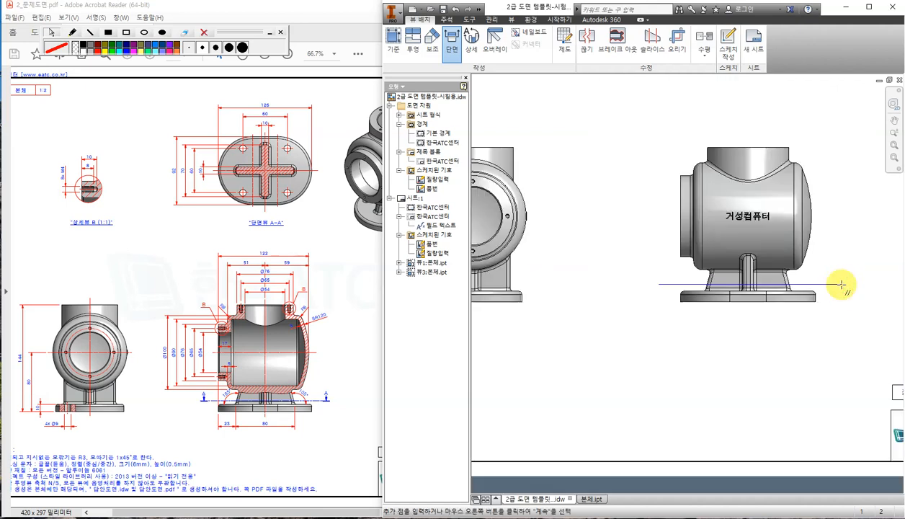
pyautogui.scroll(2, 838, 266)
pyautogui.scroll(-2, 837, 263)
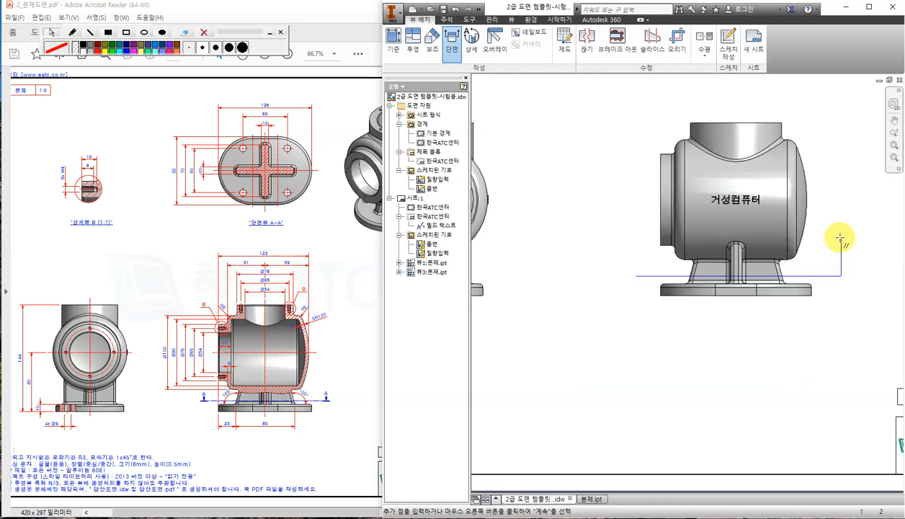
pyautogui.rightClick(840, 237)
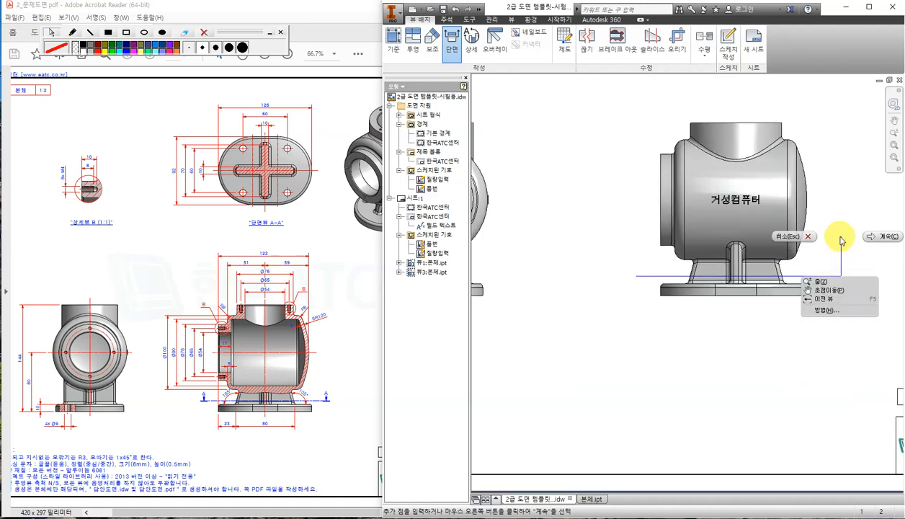
pyautogui.click(884, 236)
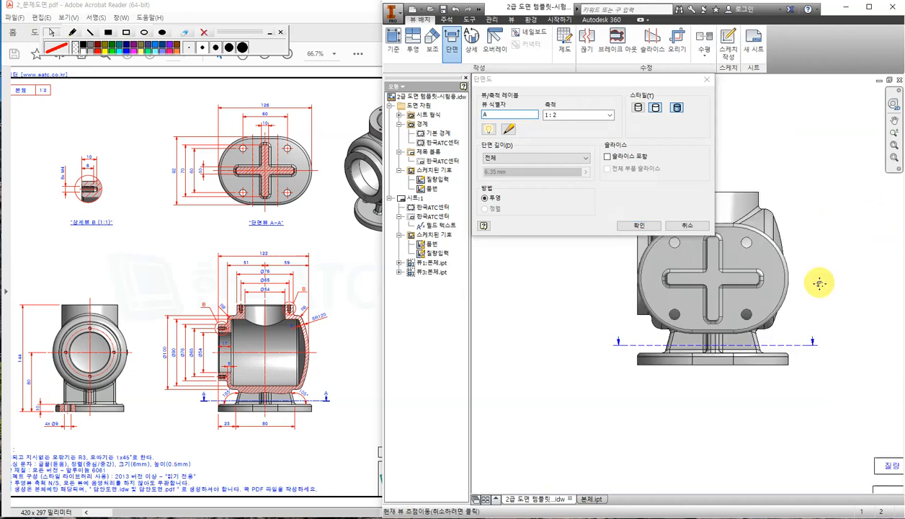
# Place section view A-A at 1:2 above the front view and zoom the PDF to 100%.
pyautogui.scroll(-3, 781, 360)
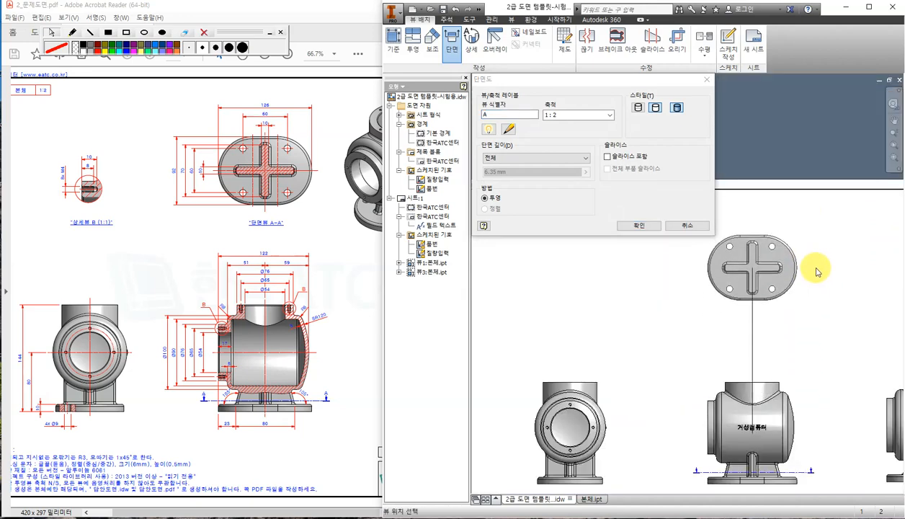
pyautogui.click(818, 273)
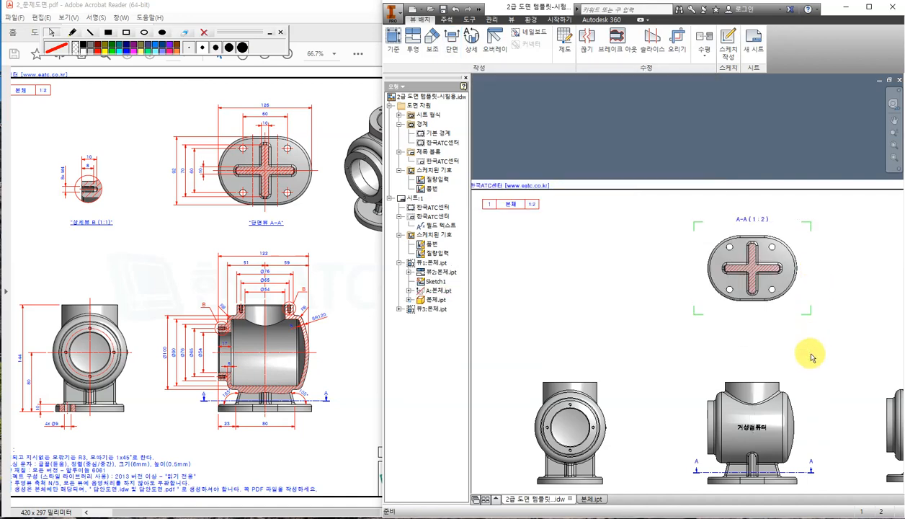
pyautogui.moveTo(796, 346); pyautogui.dragTo(744, 262, button='middle')
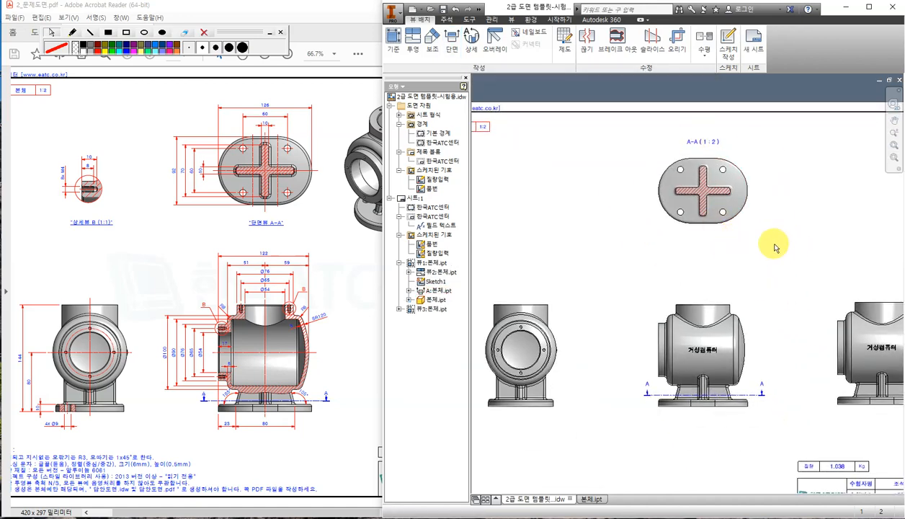
pyautogui.scroll(3, 721, 212)
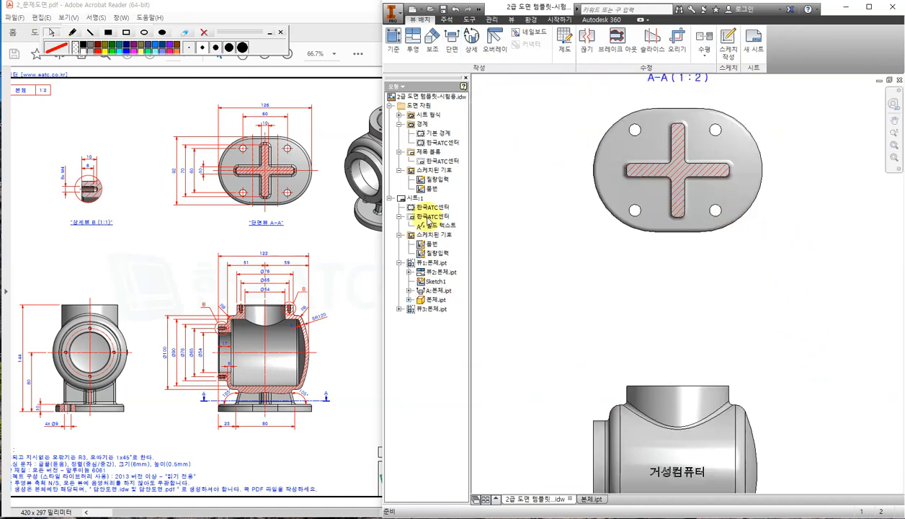
pyautogui.click(313, 247)
pyautogui.keyDown('ctrl'); pyautogui.scroll(2, 307, 117); pyautogui.keyUp('ctrl')
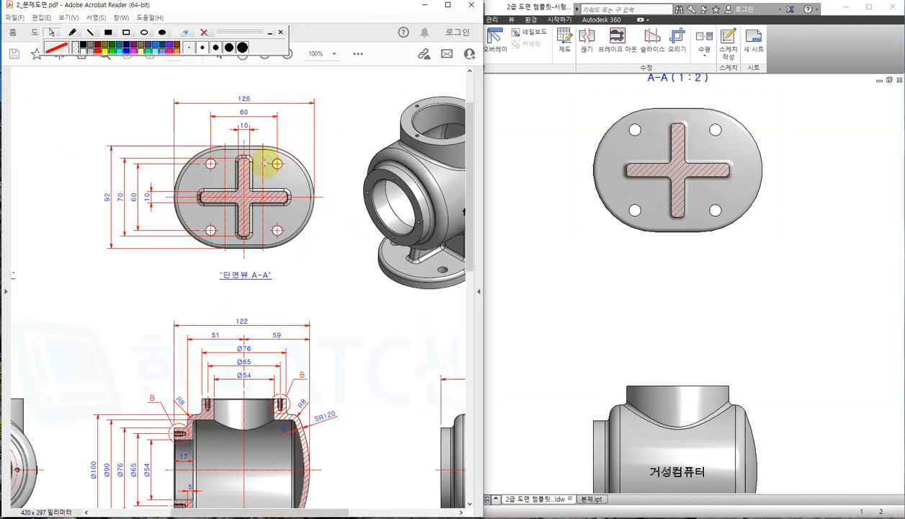
# Switch on tangent edges for section view A-A and drag its label below the view.
pyautogui.rightClick(731, 229)
pyautogui.click(722, 259)
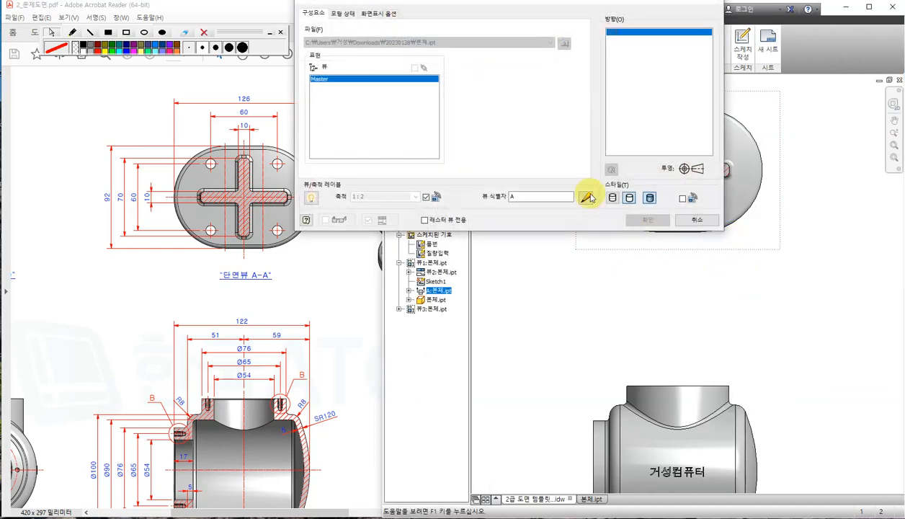
pyautogui.click(380, 12)
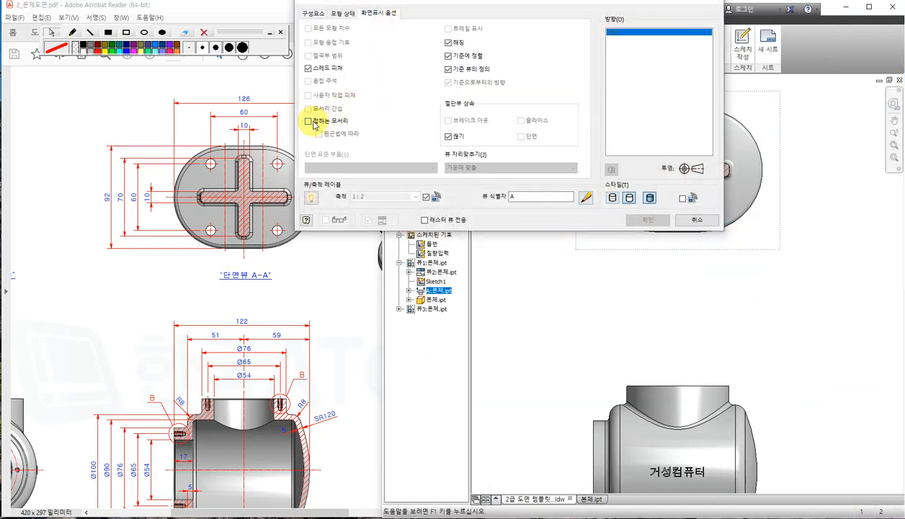
pyautogui.click(643, 219)
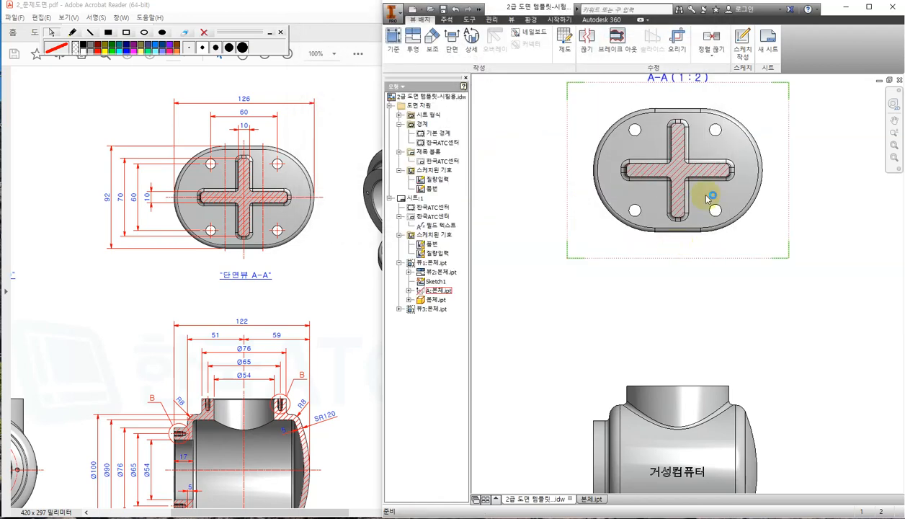
pyautogui.click(774, 313)
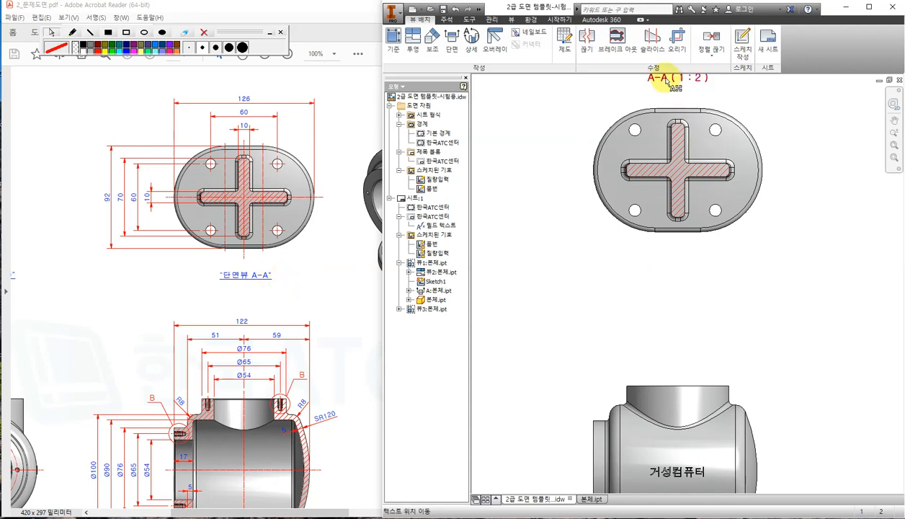
pyautogui.moveTo(667, 81); pyautogui.dragTo(667, 261)
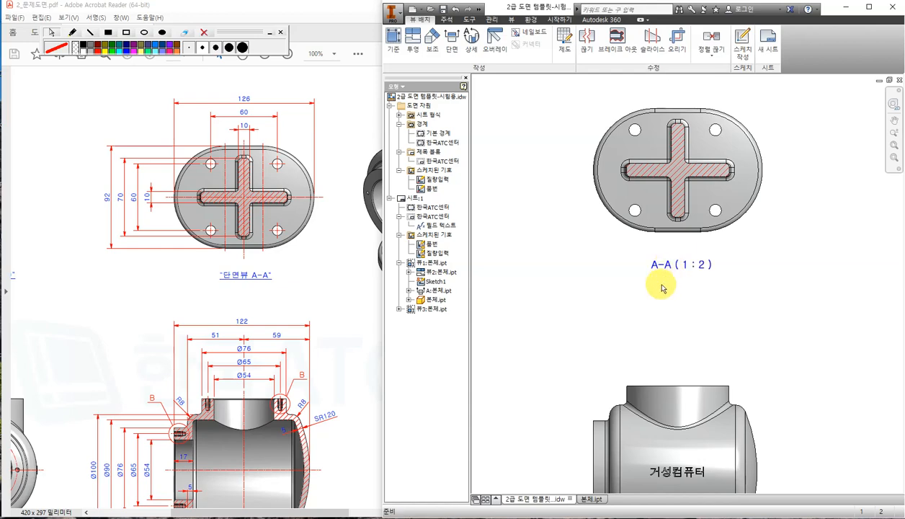
# Replace the section view label text with "단면뷰 A-A", quotes included.
pyautogui.doubleClick(664, 264)
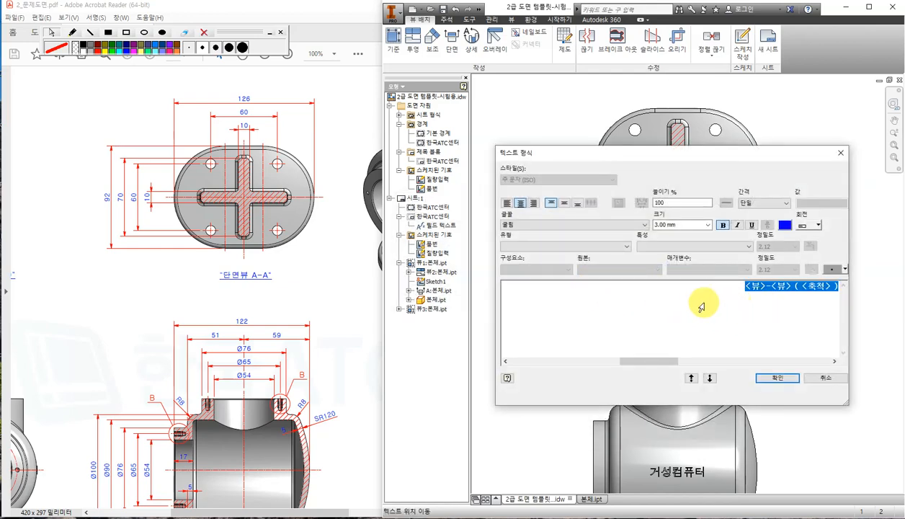
pyautogui.press('Delete')
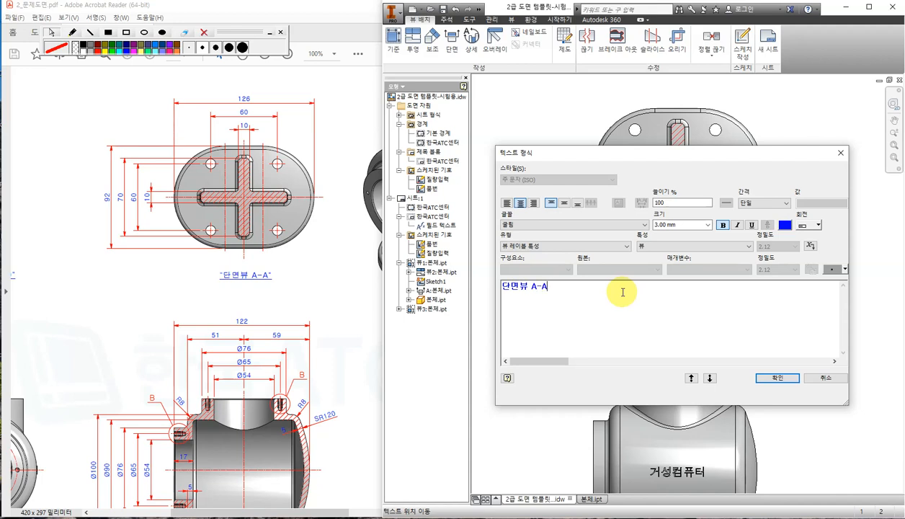
pyautogui.click(503, 288)
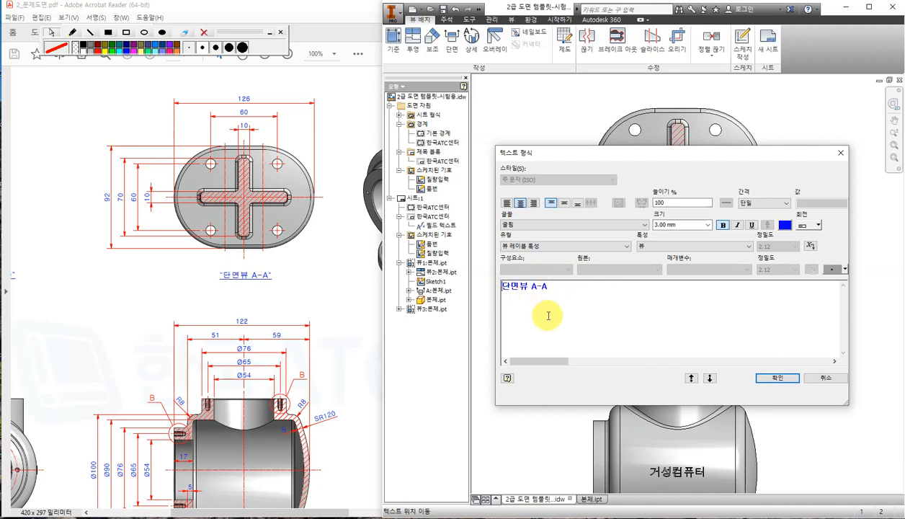
pyautogui.write('"')
pyautogui.click(781, 378)
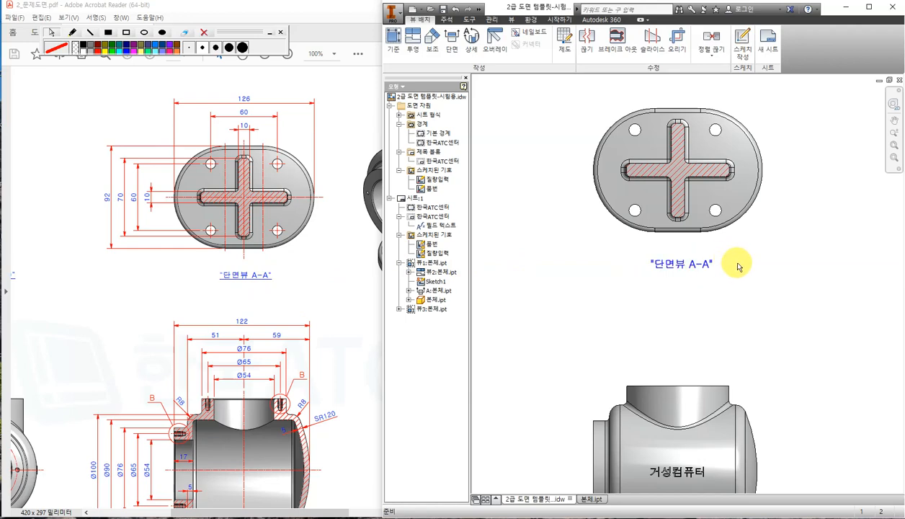
# Zoom out and pan to the title block, then bring the reference PDF forward.
pyautogui.scroll(-2, 749, 253)
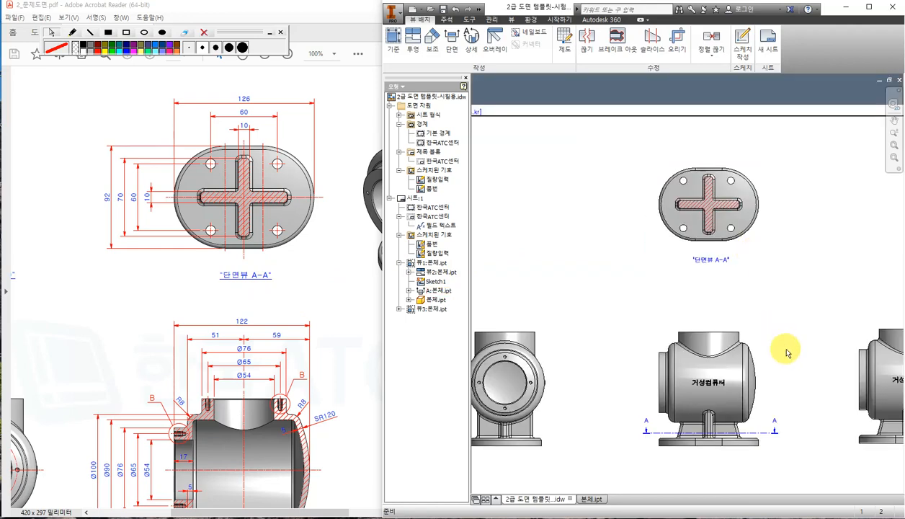
pyautogui.moveTo(788, 352); pyautogui.dragTo(751, 294, button='middle')
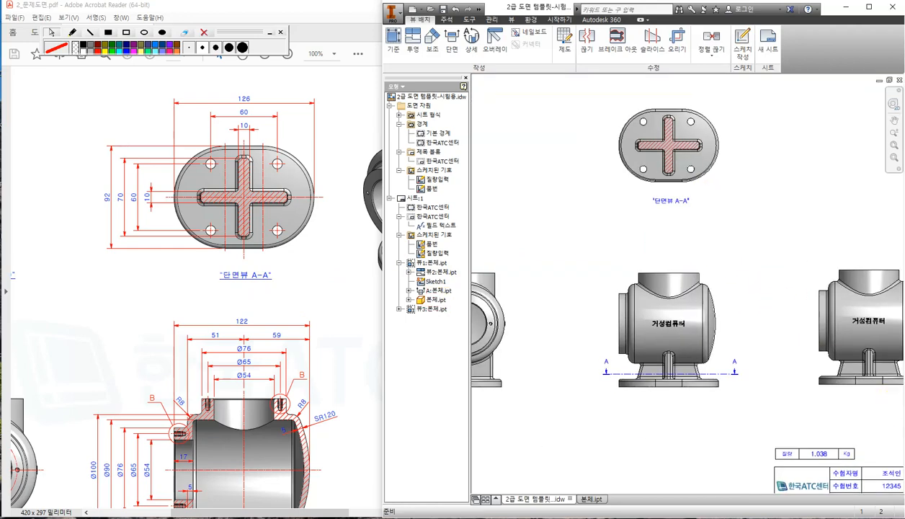
pyautogui.click(341, 287)
# Scroll the reference PDF to centre its sectioned front view.
pyautogui.hscroll(-5, 352, 369)
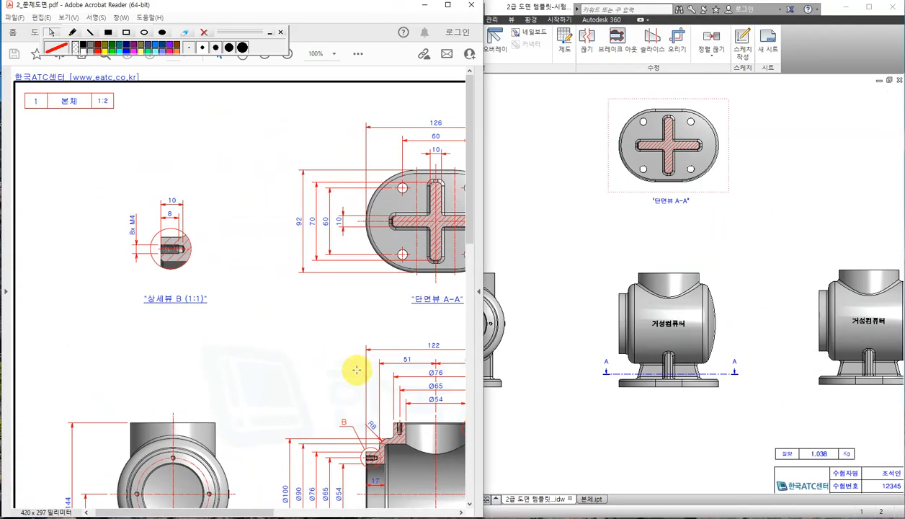
pyautogui.scroll(-1, 353, 370)
pyautogui.scroll(-3, 339, 465)
pyautogui.moveTo(263, 512); pyautogui.dragTo(330, 512)
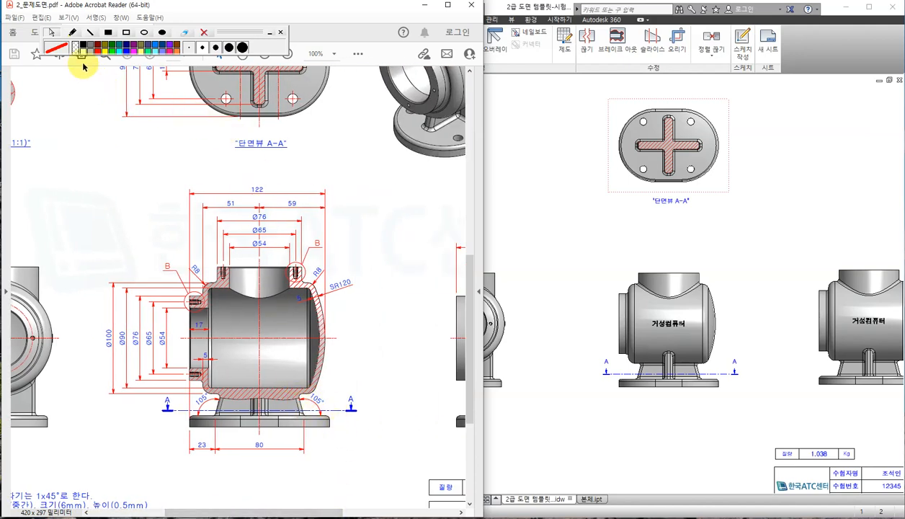
# Circle the 105° angle and half-sectioned front view in red pen, then erase the marks.
pyautogui.click(73, 32)
pyautogui.moveTo(216, 398); pyautogui.dragTo(233, 396)
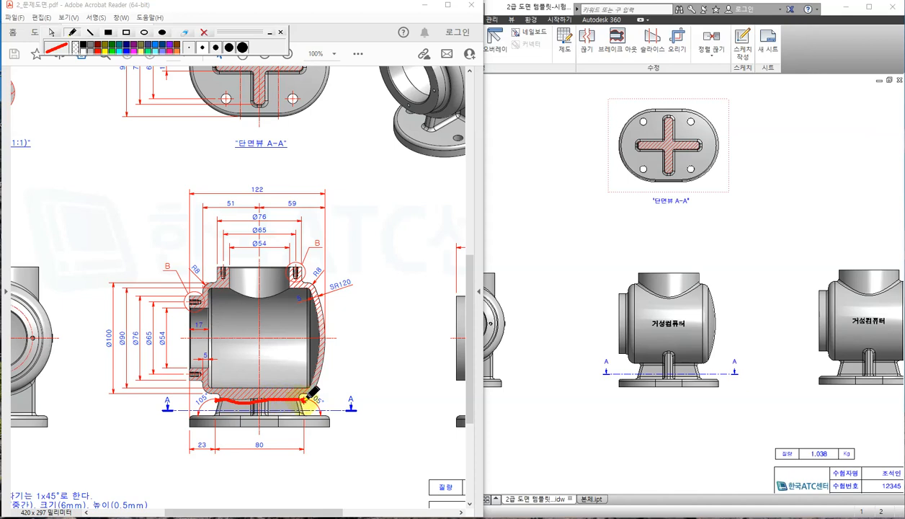
pyautogui.moveTo(312, 393)
pyautogui.mouseDown()
pyautogui.moveTo(328, 238)
pyautogui.moveTo(135, 253)
pyautogui.moveTo(157, 363)
pyautogui.moveTo(207, 402)
pyautogui.mouseUp()
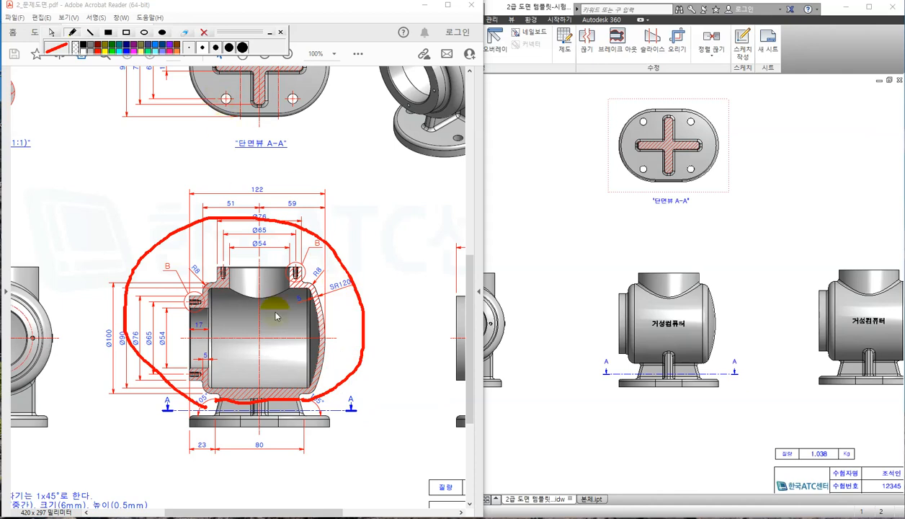
pyautogui.click(204, 33)
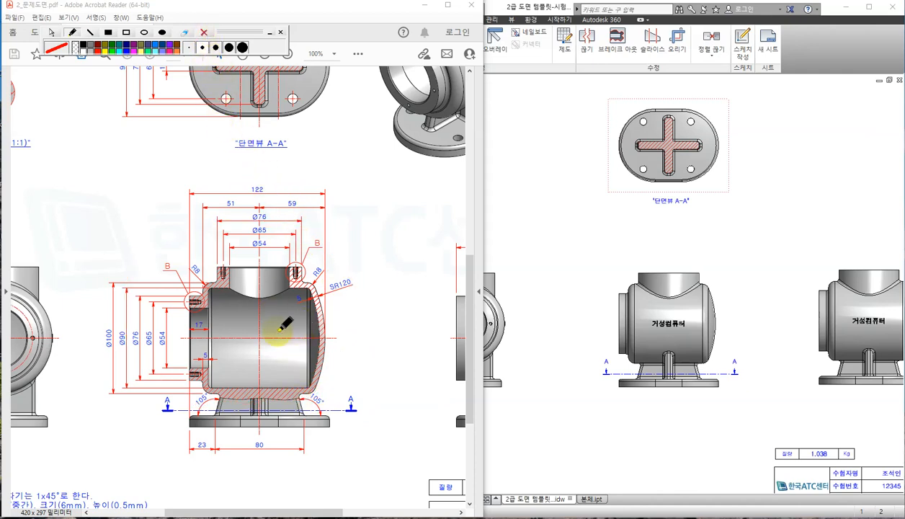
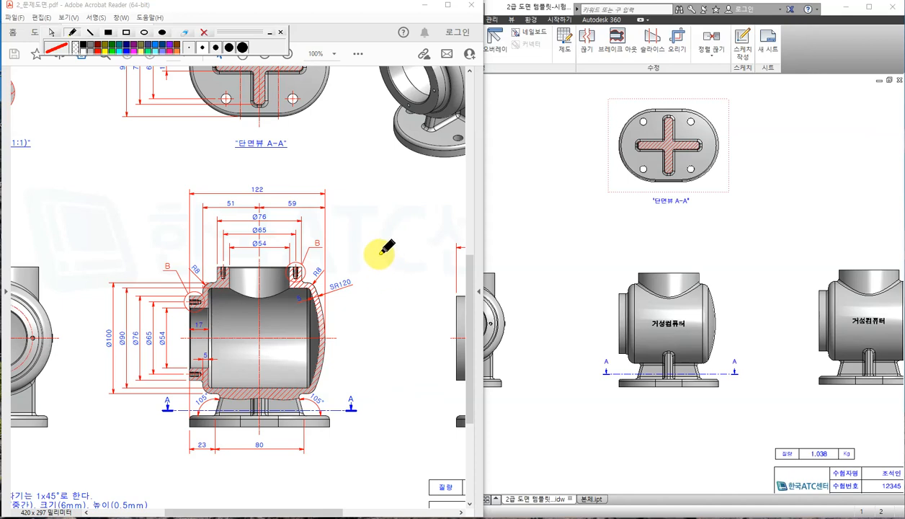
# Turn off the PDF pen tool and bring the Inventor drawing back to the front.
pyautogui.click(52, 32)
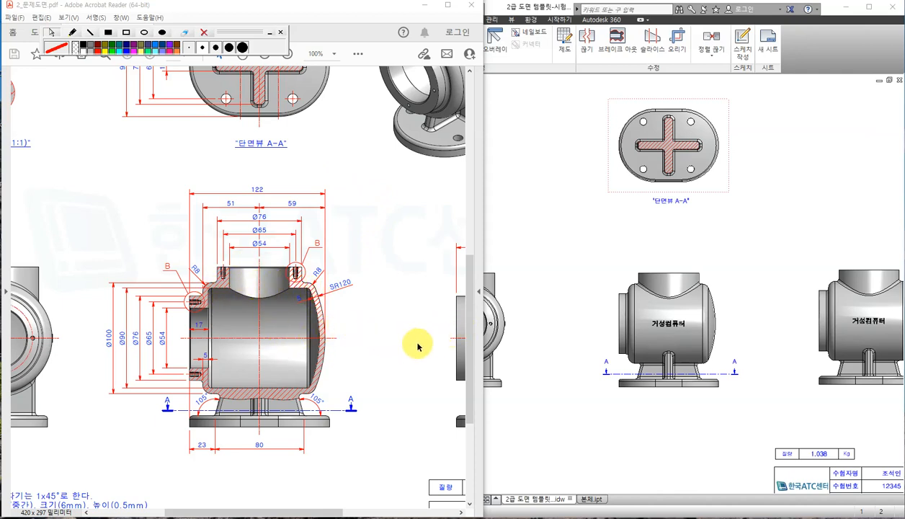
pyautogui.click(566, 304)
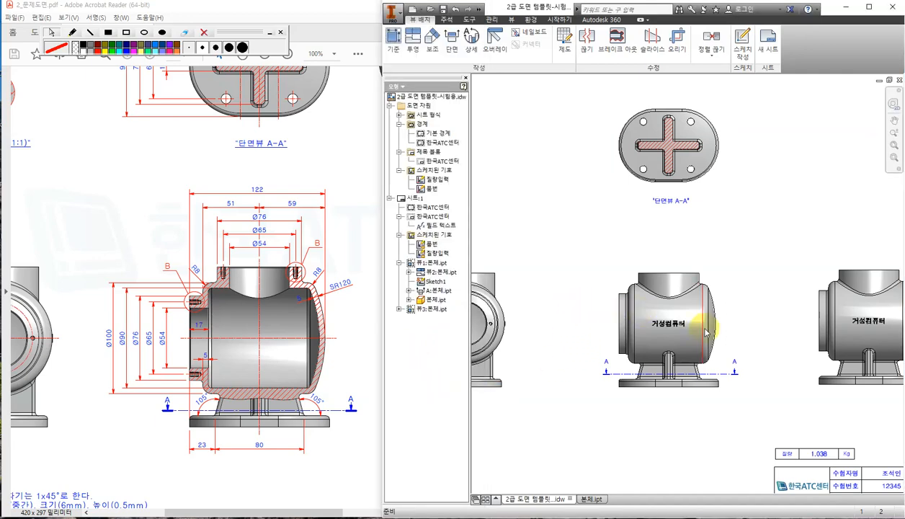
# Zoom in on the shaded front view and start a new sketch on it.
pyautogui.scroll(3, 693, 329)
pyautogui.moveTo(778, 283); pyautogui.dragTo(817, 245, button='middle')
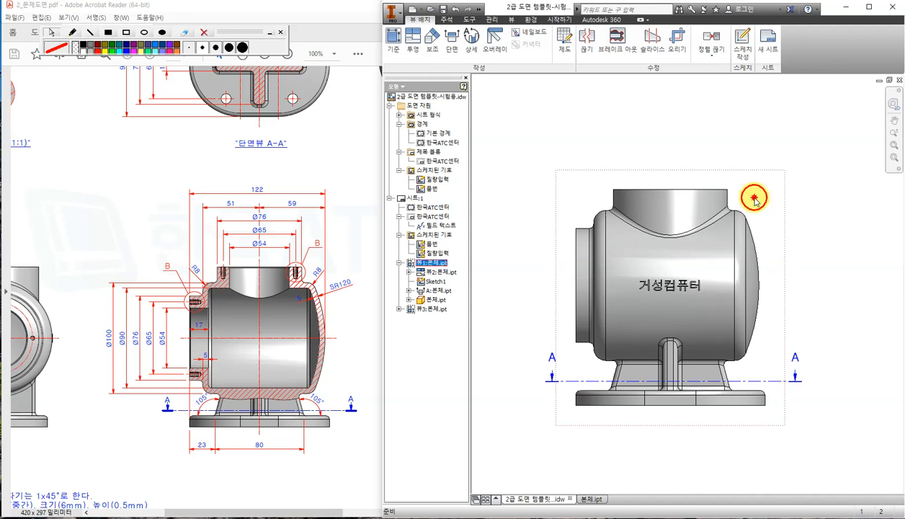
pyautogui.click(745, 47)
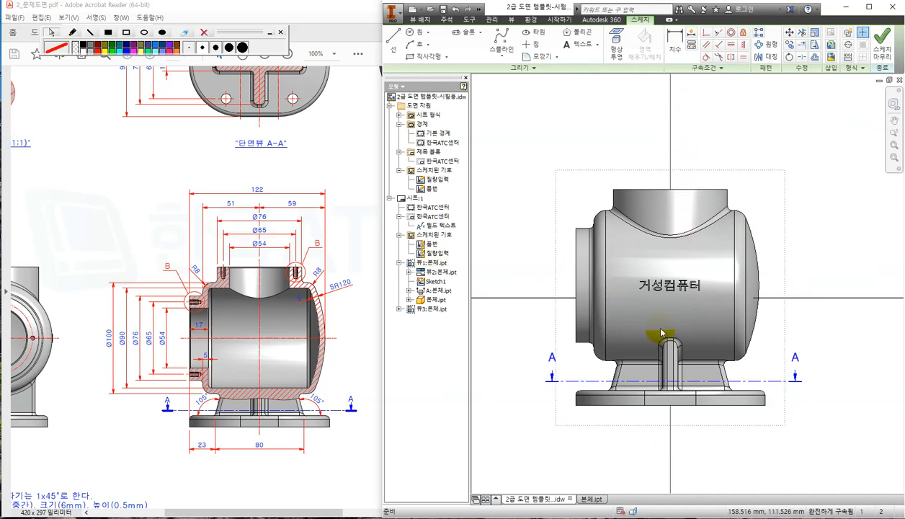
pyautogui.scroll(2, 804, 310)
pyautogui.moveTo(805, 278); pyautogui.dragTo(775, 277, button='middle')
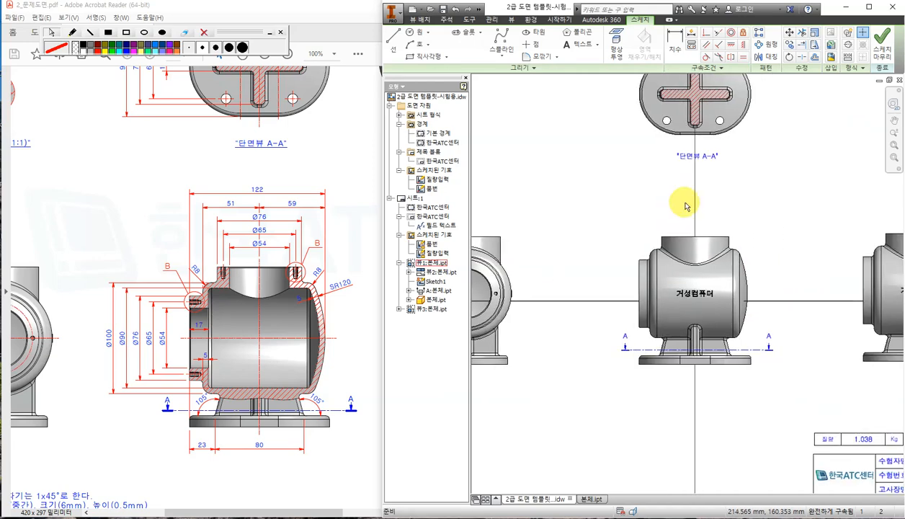
# Begin a spline with points down the body's left side and along its base.
pyautogui.click(504, 42)
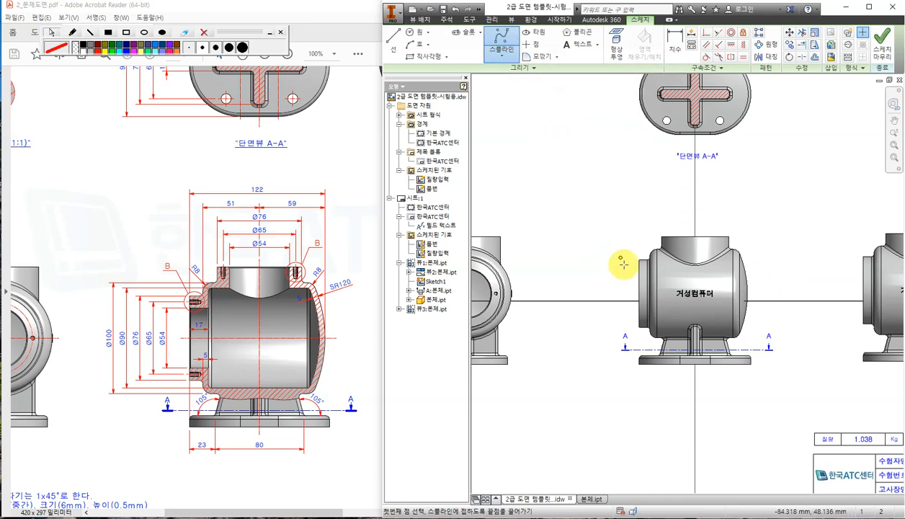
pyautogui.scroll(-3, 628, 292)
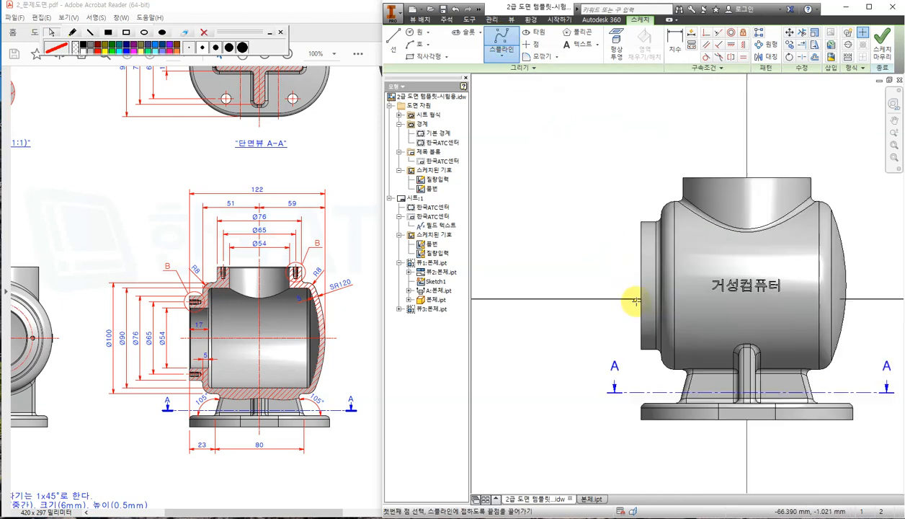
pyautogui.click(613, 256)
pyautogui.click(602, 325)
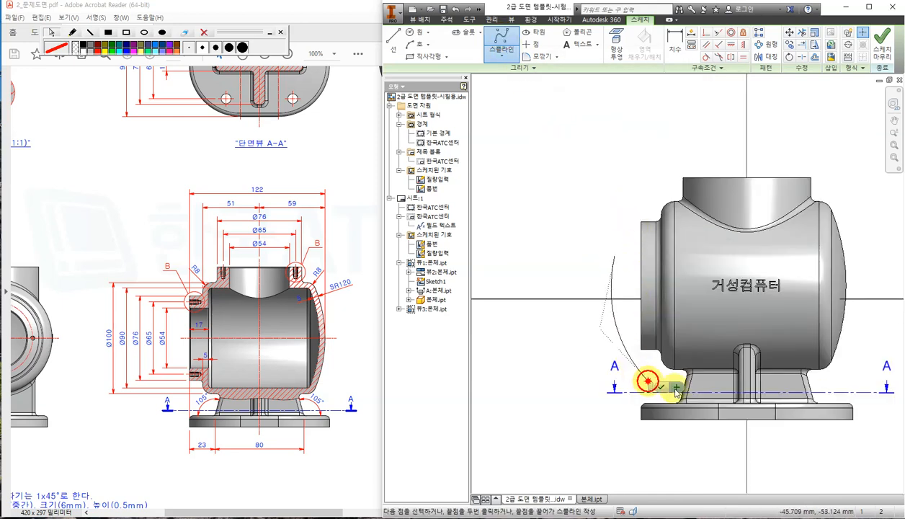
pyautogui.moveTo(657, 394); pyautogui.dragTo(609, 333, button='middle')
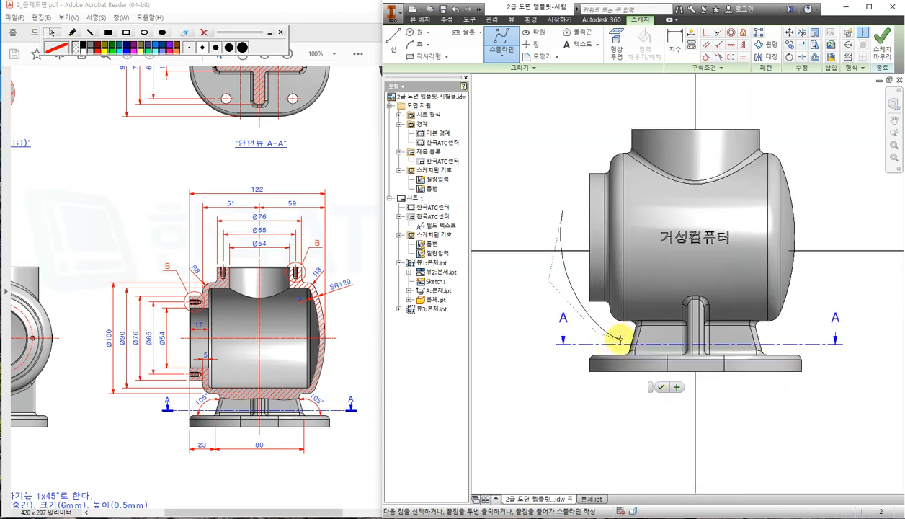
pyautogui.click(619, 340)
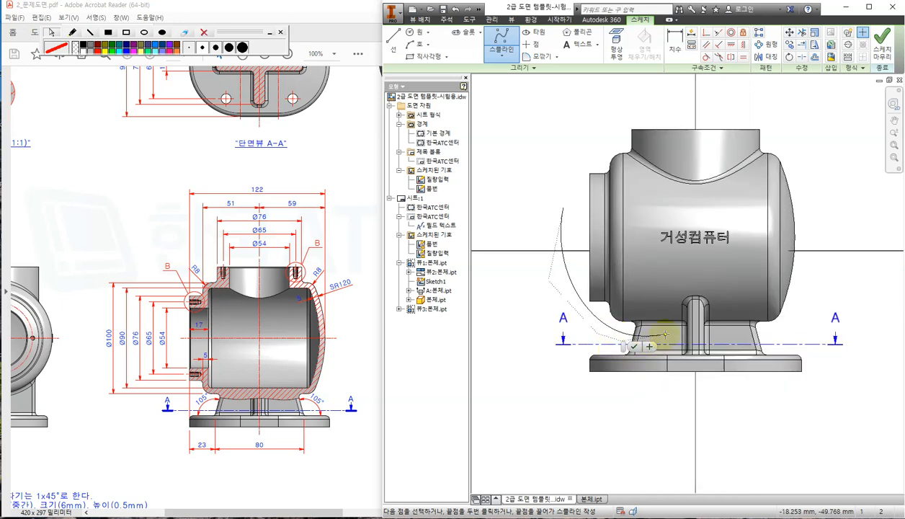
pyautogui.click(724, 330)
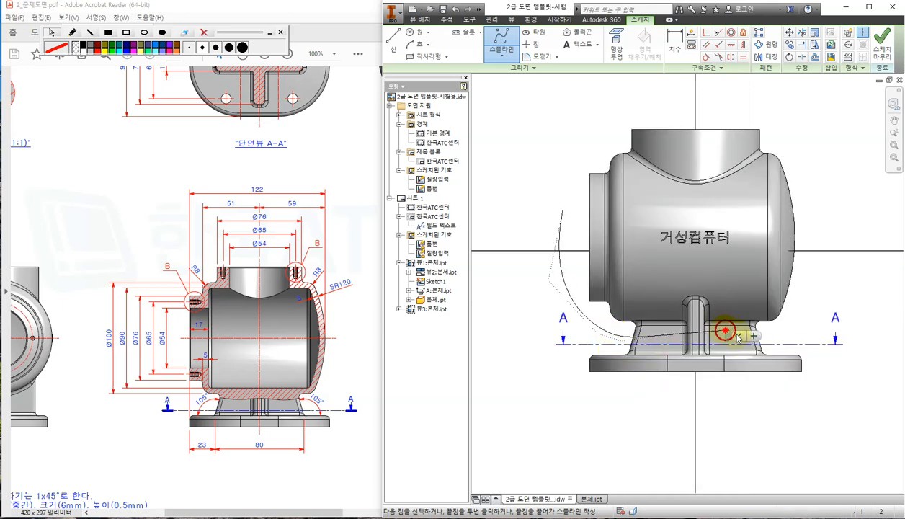
pyautogui.click(793, 338)
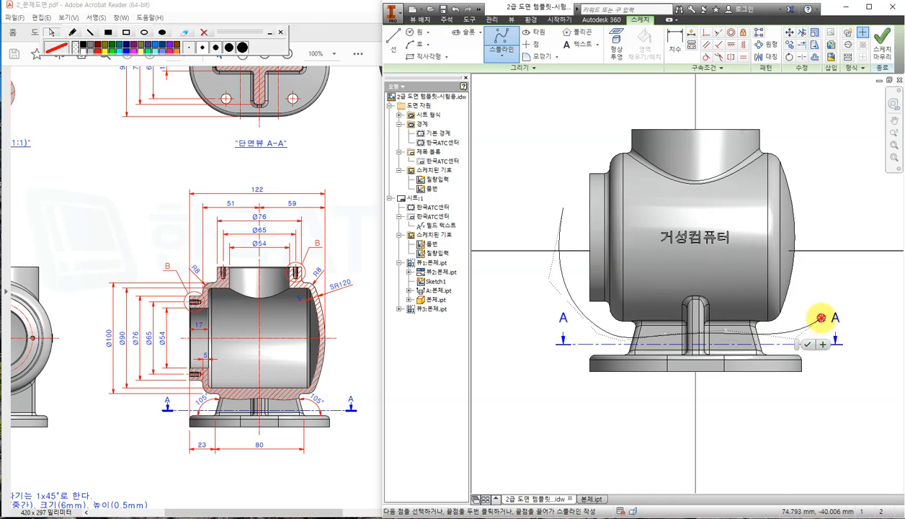
# Continue the spline up the right side and over the top, closing it around the view.
pyautogui.click(822, 317)
pyautogui.click(835, 272)
pyautogui.click(819, 181)
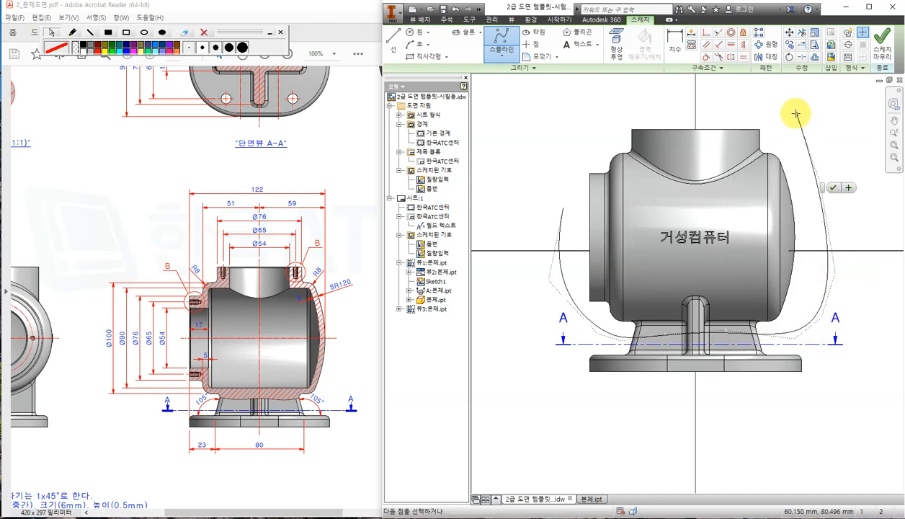
pyautogui.click(791, 103)
pyautogui.click(728, 88)
pyautogui.click(589, 113)
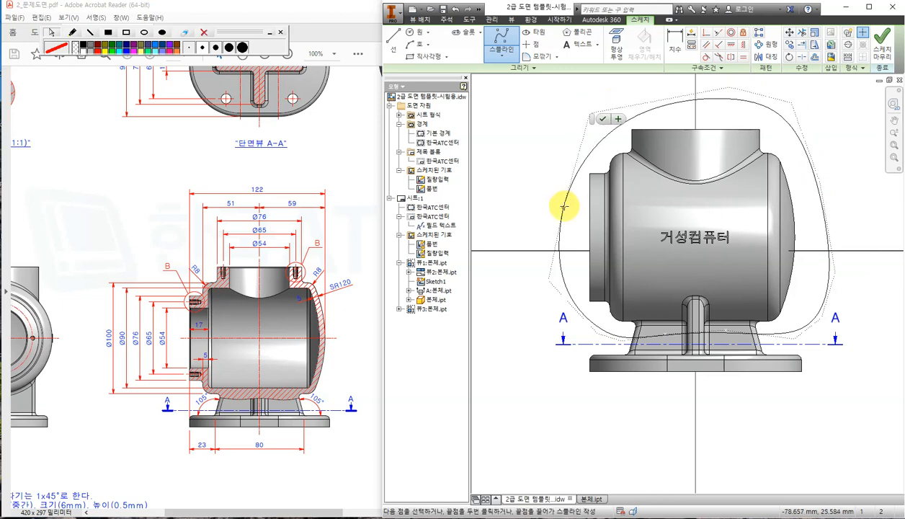
pyautogui.doubleClick(564, 207)
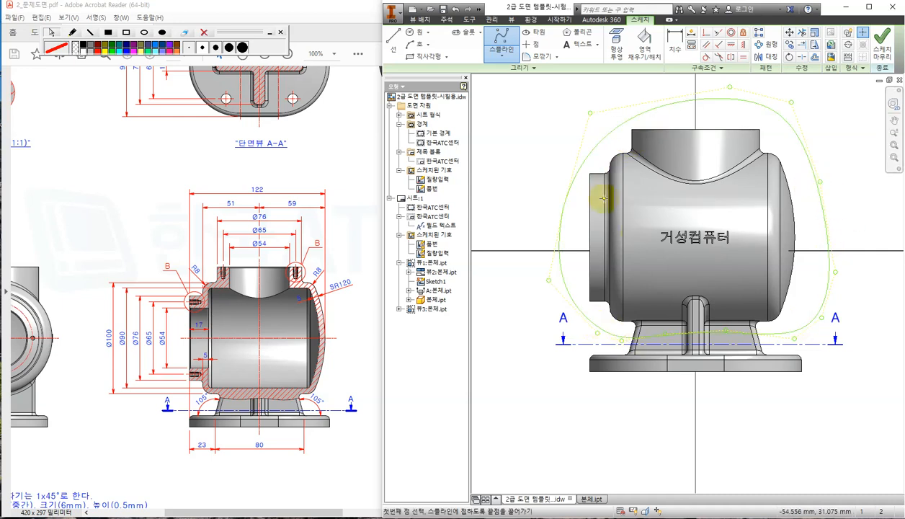
# Drag the top and bottom fit points to smooth the spline, then finish the sketch.
pyautogui.press('Escape')
pyautogui.click(595, 125)
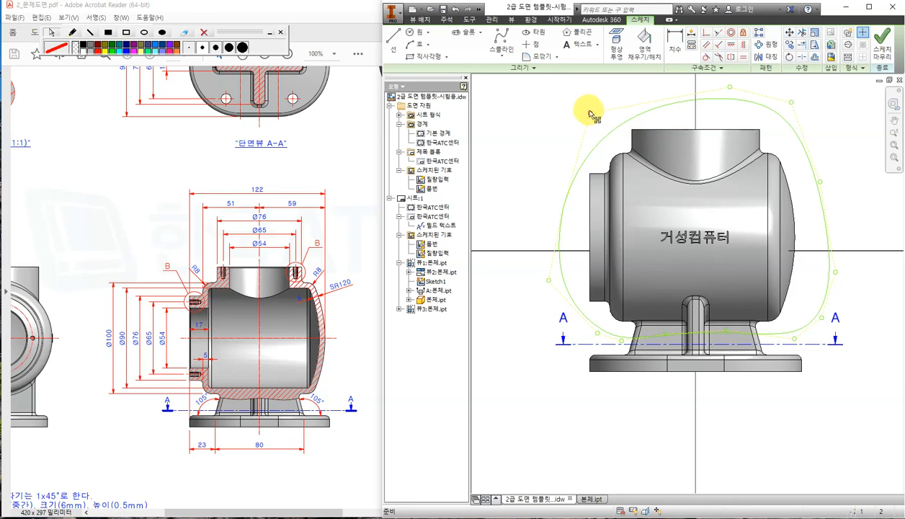
pyautogui.moveTo(590, 113)
pyautogui.mouseDown()
pyautogui.moveTo(579, 97)
pyautogui.moveTo(597, 119)
pyautogui.moveTo(579, 108)
pyautogui.mouseUp()
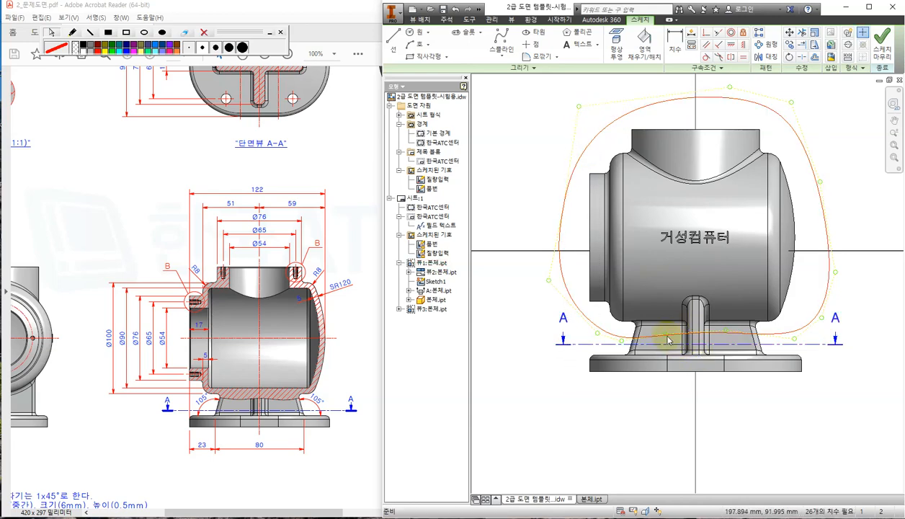
pyautogui.moveTo(665, 335); pyautogui.dragTo(726, 332)
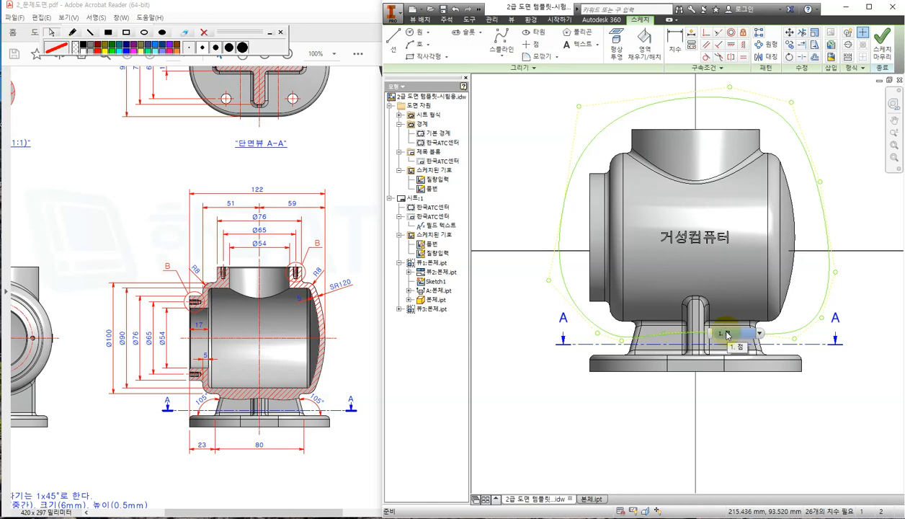
pyautogui.click(880, 43)
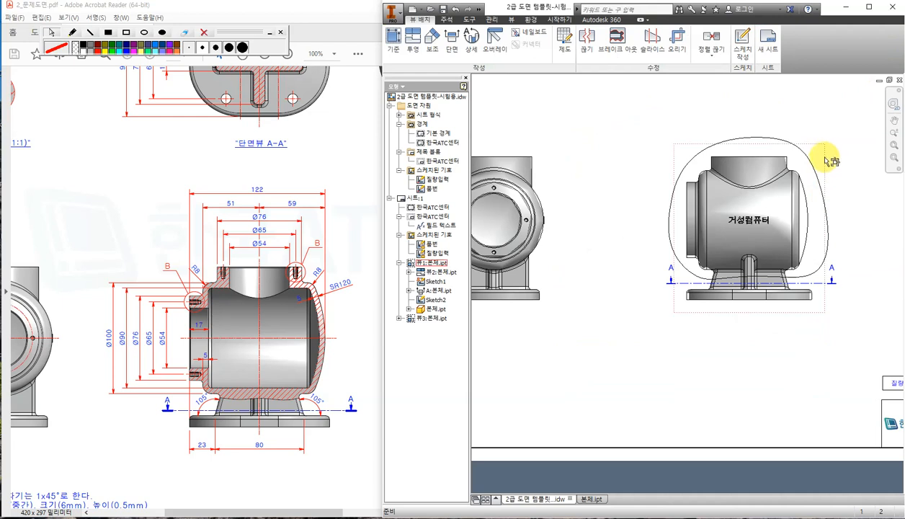
# Break out the front view inside the spline, with depth at the side view's top edge.
pyautogui.click(814, 147)
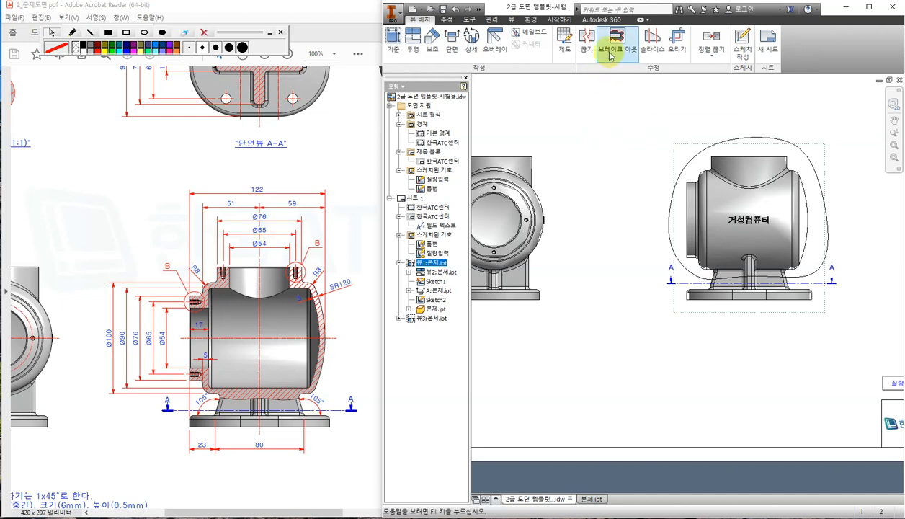
pyautogui.click(616, 47)
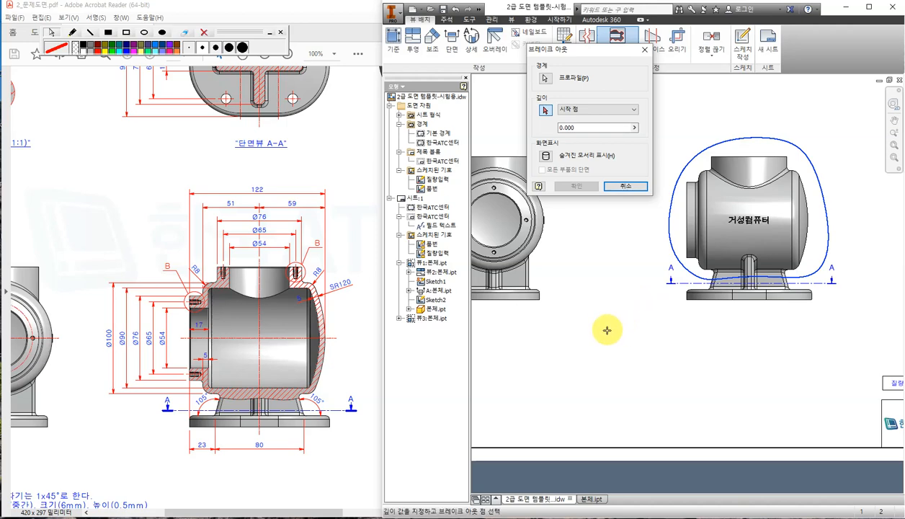
pyautogui.moveTo(603, 325); pyautogui.dragTo(630, 347, button='middle')
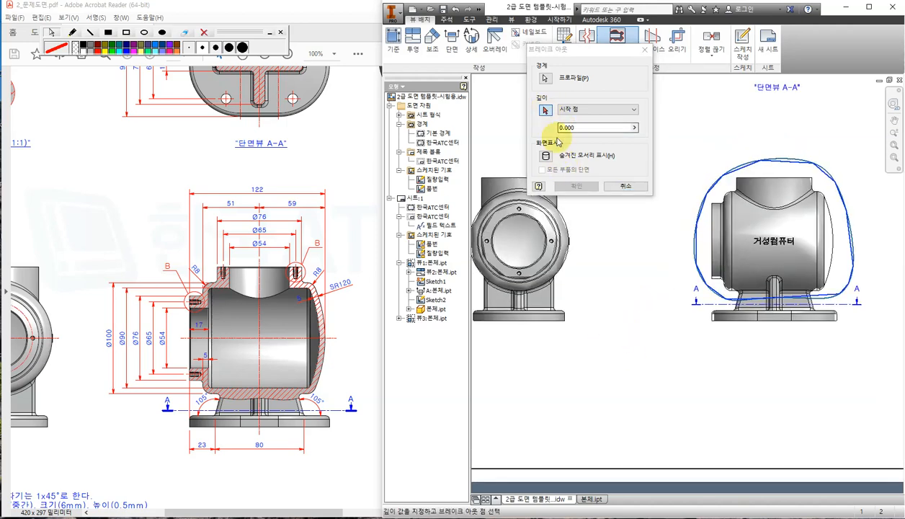
pyautogui.moveTo(624, 303); pyautogui.dragTo(663, 370, button='middle')
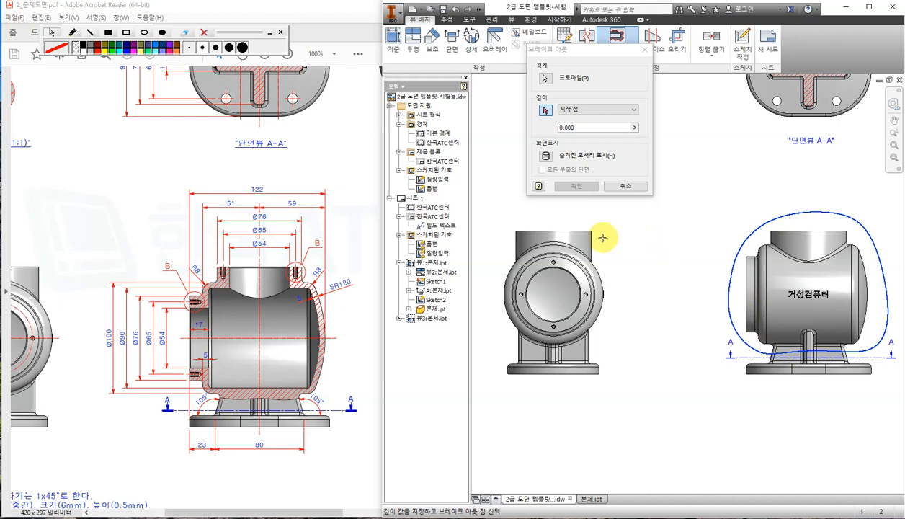
pyautogui.click(554, 231)
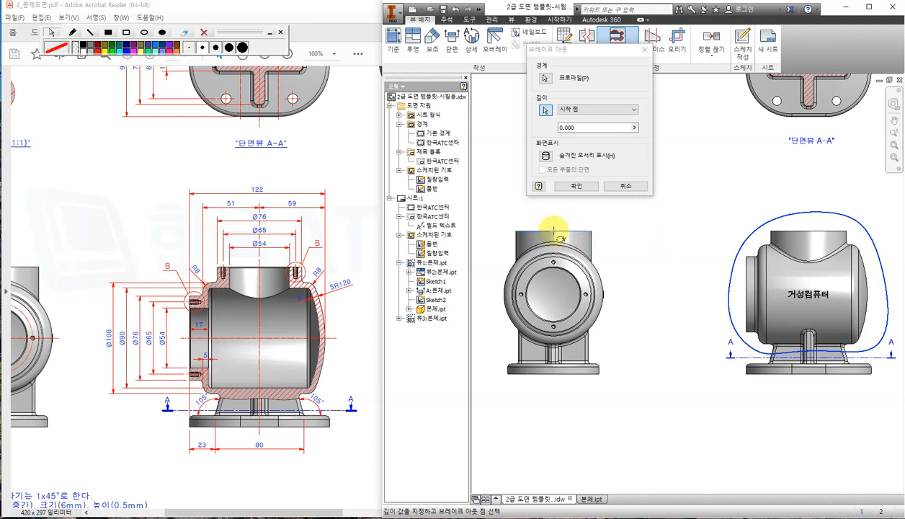
pyautogui.click(585, 188)
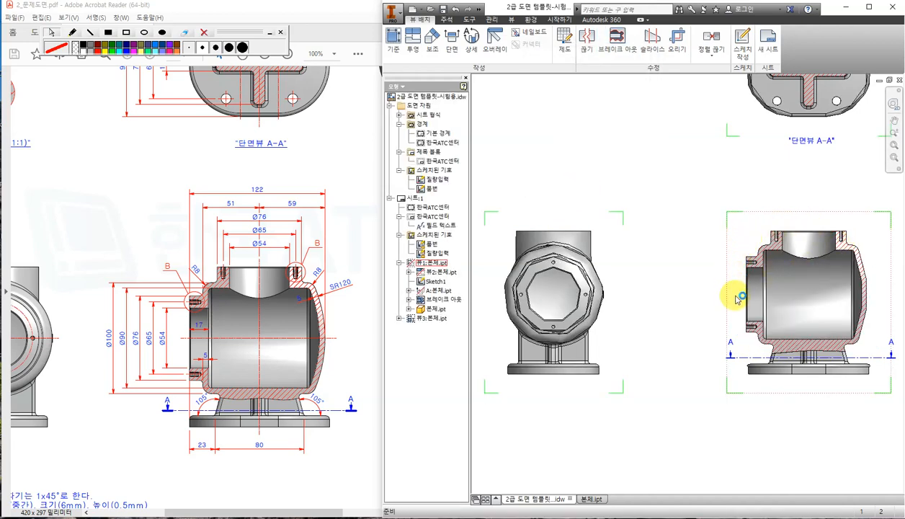
# Open the 본체.ipt part model.
pyautogui.scroll(6, 829, 323)
pyautogui.scroll(-5, 829, 322)
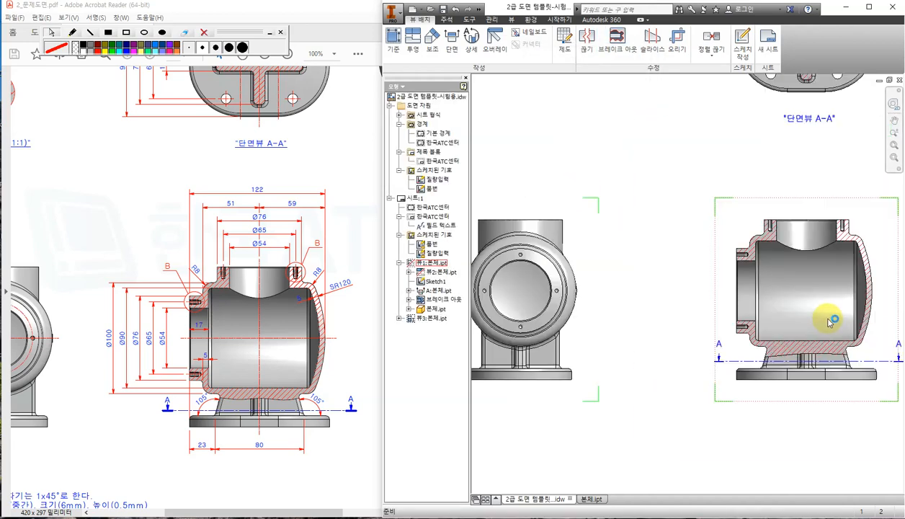
pyautogui.scroll(-2, 826, 320)
pyautogui.click(589, 498)
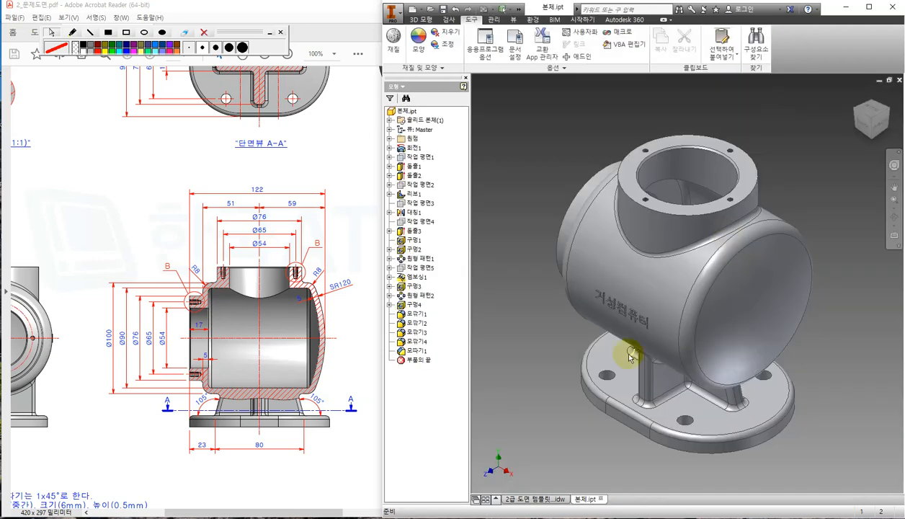
pyautogui.keyDown('shift'); pyautogui.moveTo(628, 354); pyautogui.dragTo(661, 346, button='middle'); pyautogui.keyUp('shift')
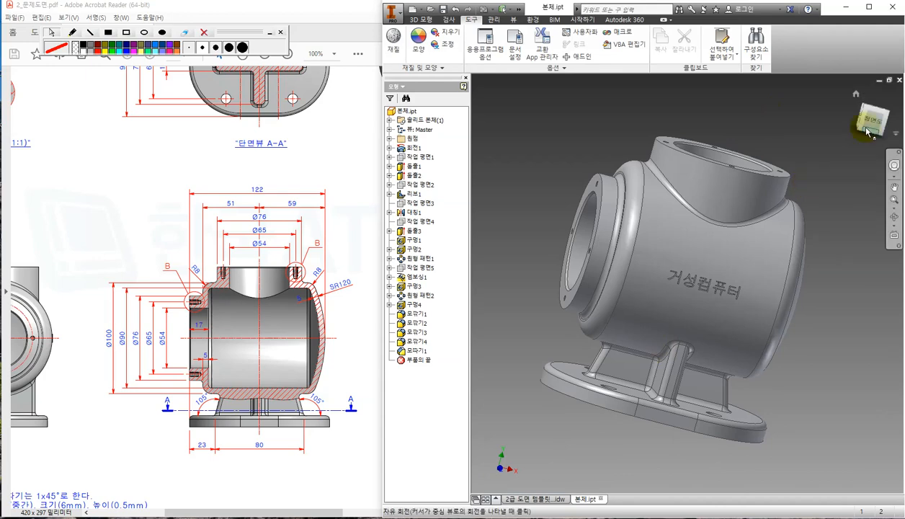
pyautogui.click(868, 123)
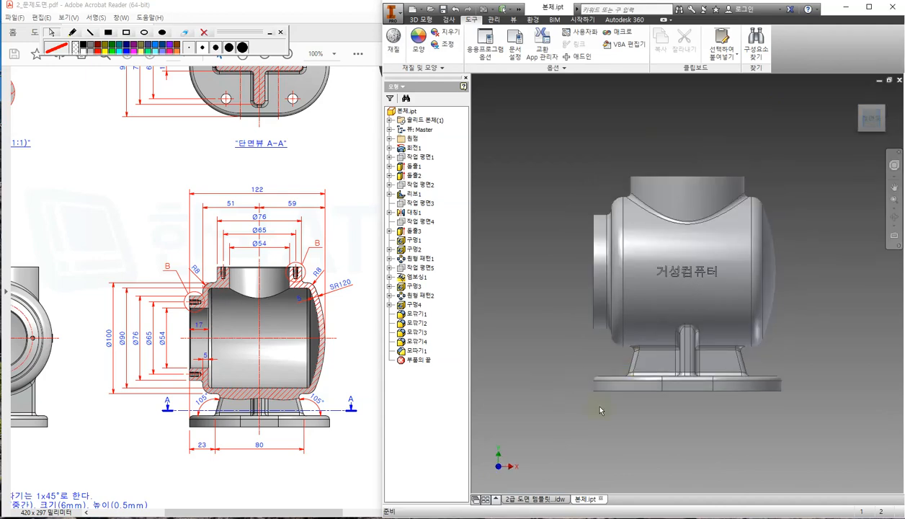
pyautogui.keyDown('shift'); pyautogui.moveTo(599, 406); pyautogui.dragTo(626, 421, button='middle'); pyautogui.keyUp('shift')
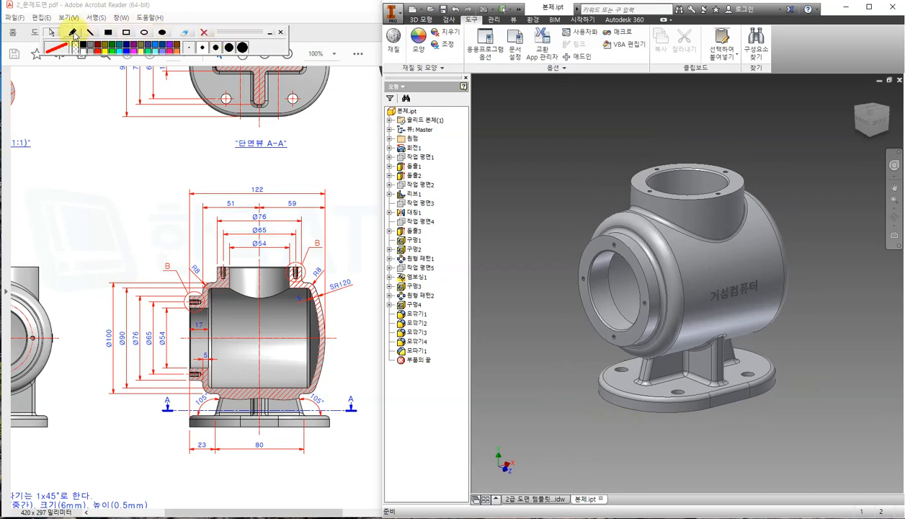
pyautogui.click(74, 33)
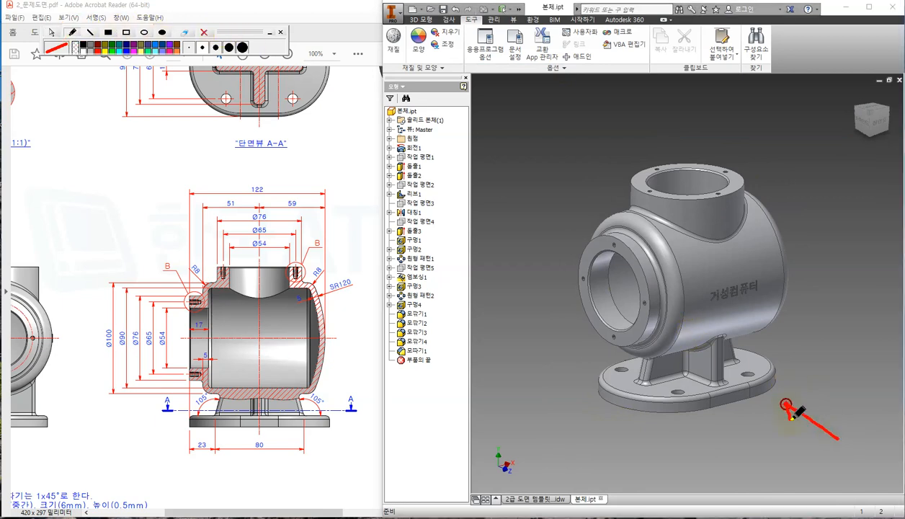
pyautogui.moveTo(773, 347)
pyautogui.mouseDown()
pyautogui.moveTo(729, 354)
pyautogui.moveTo(541, 307)
pyautogui.moveTo(711, 125)
pyautogui.moveTo(832, 306)
pyautogui.moveTo(778, 336)
pyautogui.mouseUp()
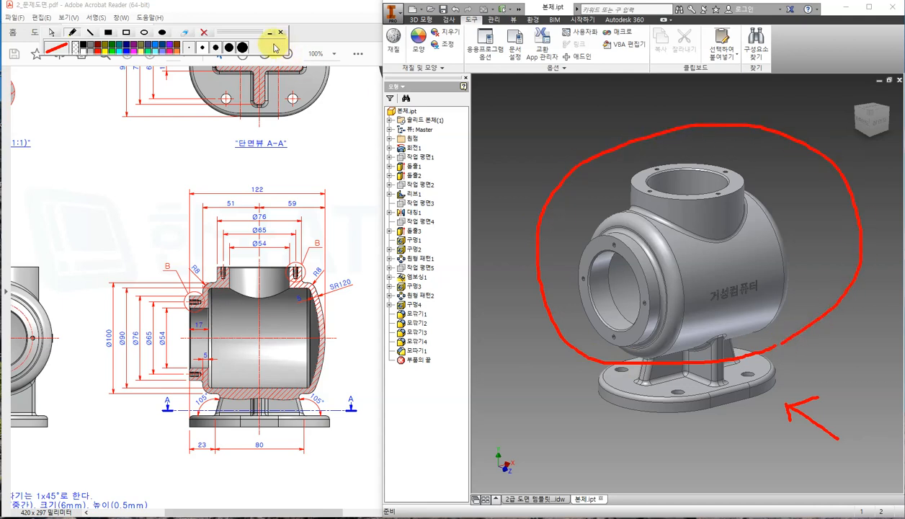
pyautogui.click(204, 32)
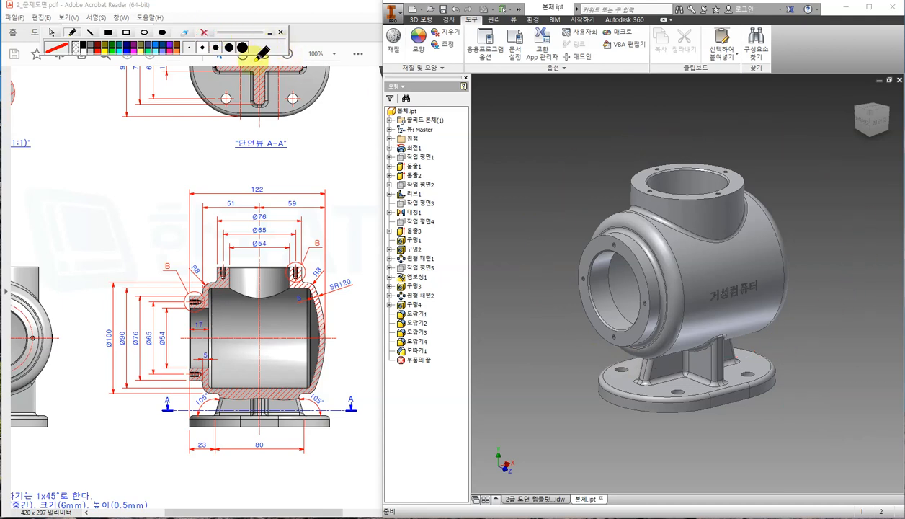
pyautogui.click(52, 32)
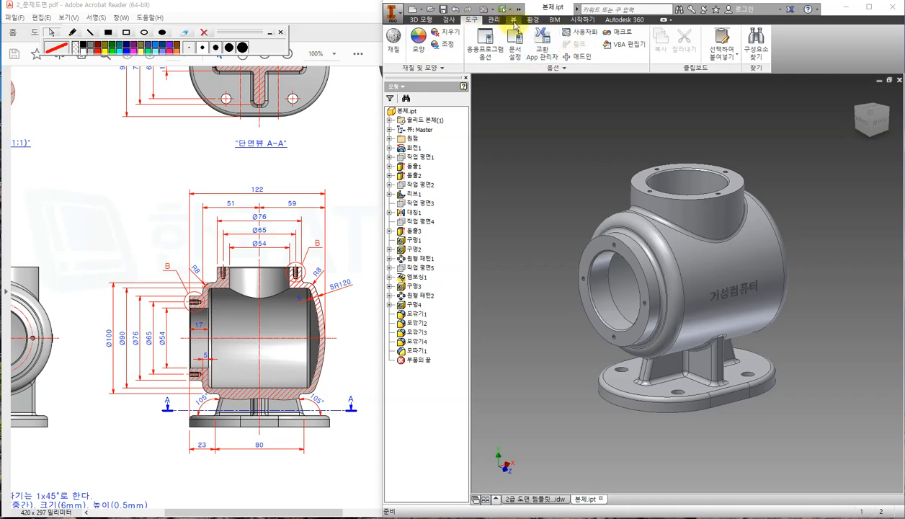
pyautogui.click(513, 21)
# Half-section the part on its XY origin plane and drag the cut offset.
pyautogui.click(653, 45)
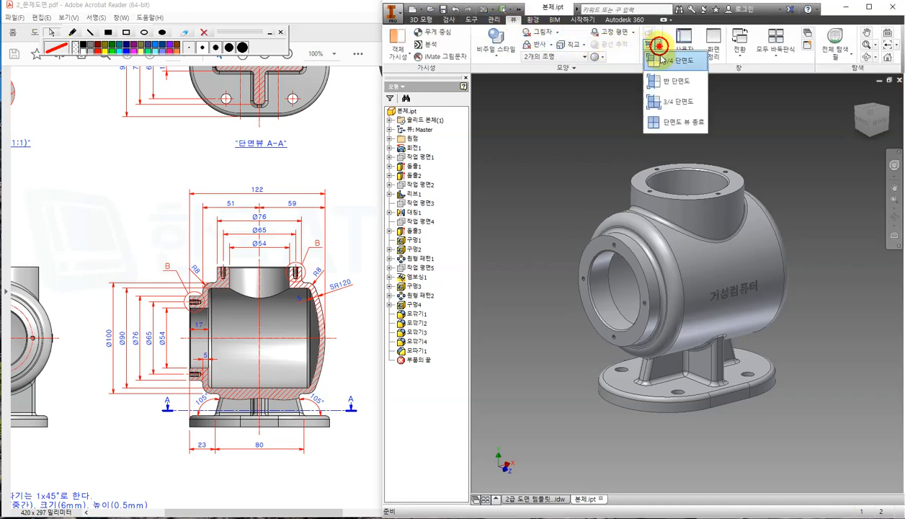
pyautogui.click(675, 82)
pyautogui.click(390, 139)
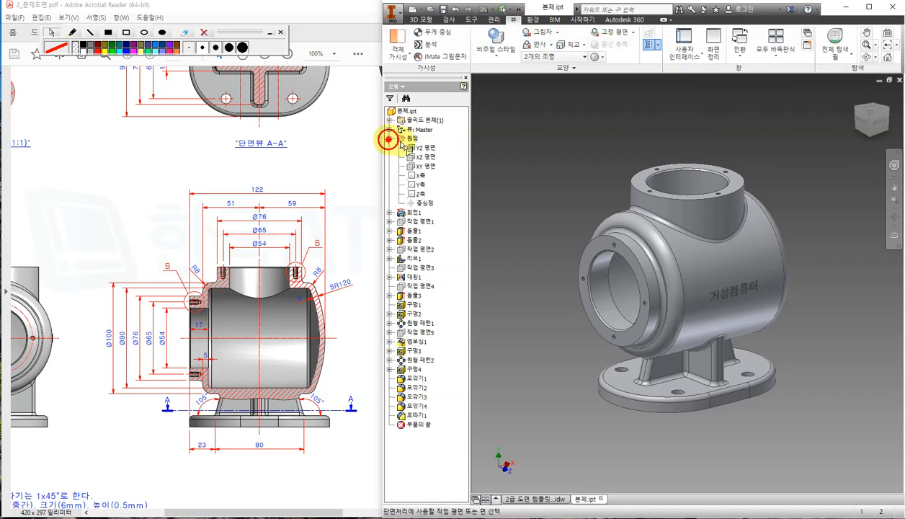
pyautogui.click(425, 166)
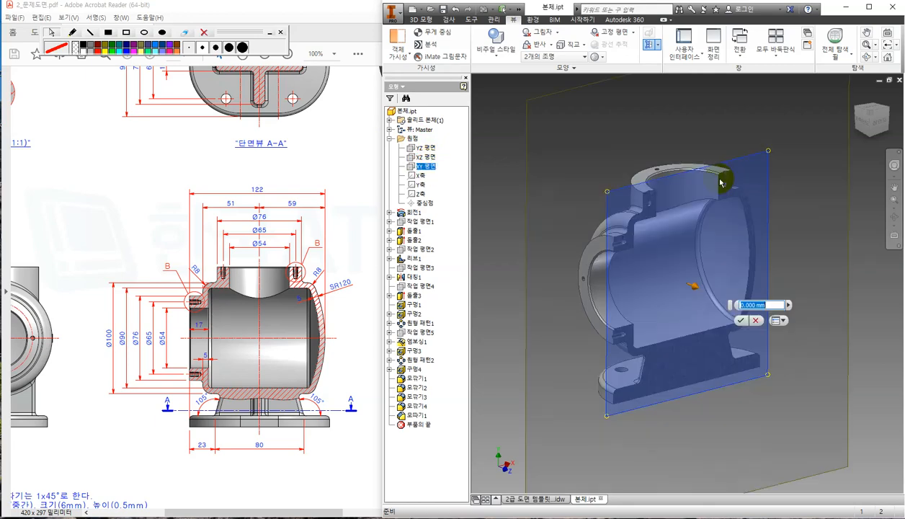
pyautogui.moveTo(745, 172); pyautogui.dragTo(802, 193)
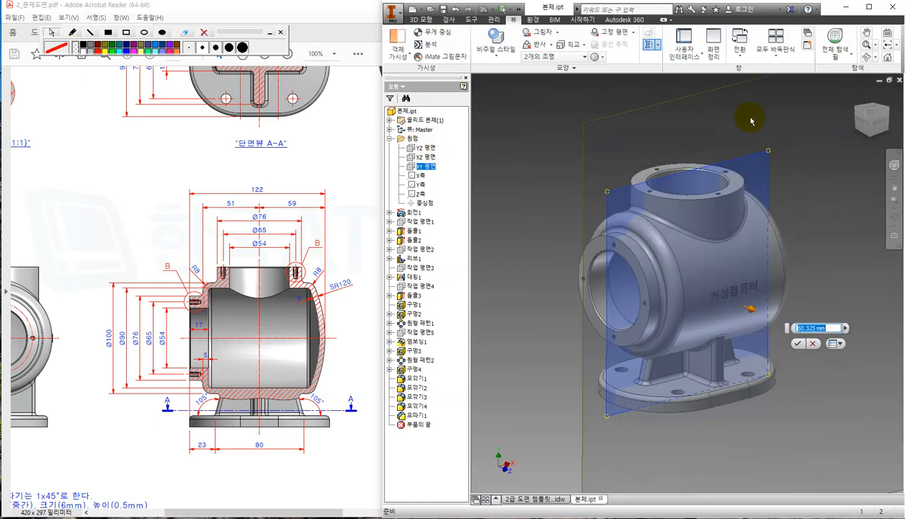
pyautogui.moveTo(756, 156); pyautogui.dragTo(701, 121)
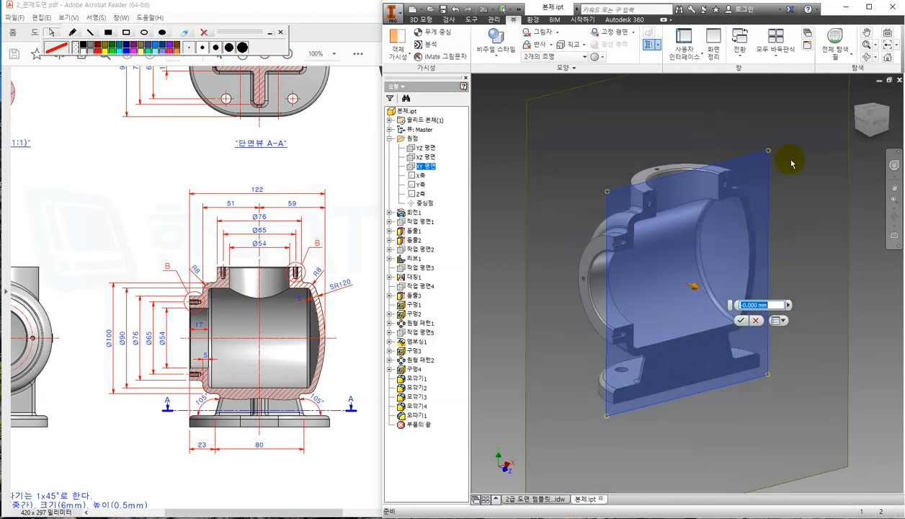
# Orbit the sectioned part, then go back to the .idw exam drawing.
pyautogui.click(862, 119)
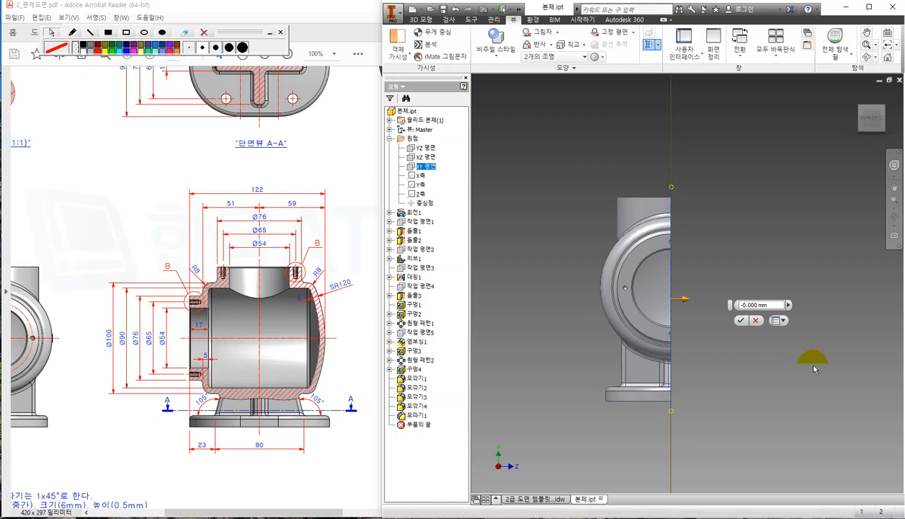
pyautogui.keyDown('shift'); pyautogui.moveTo(815, 368); pyautogui.dragTo(777, 373, button='middle'); pyautogui.keyUp('shift')
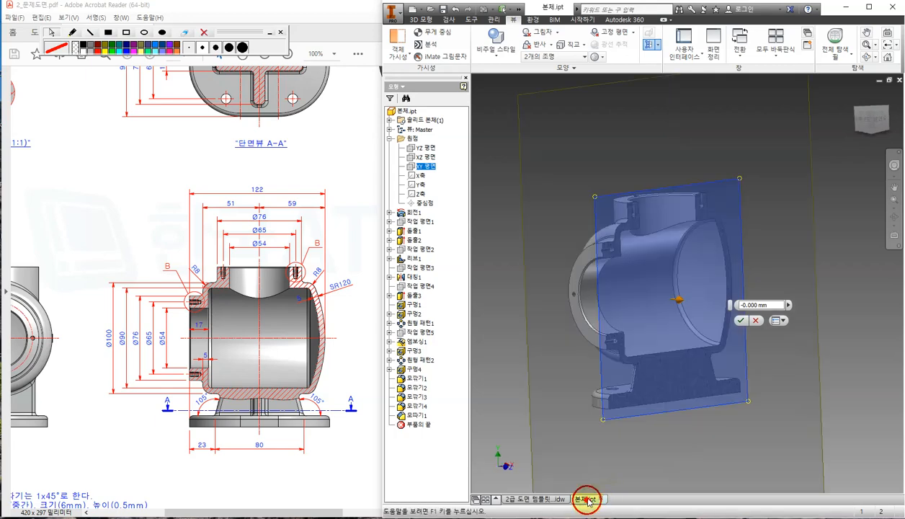
pyautogui.click(542, 498)
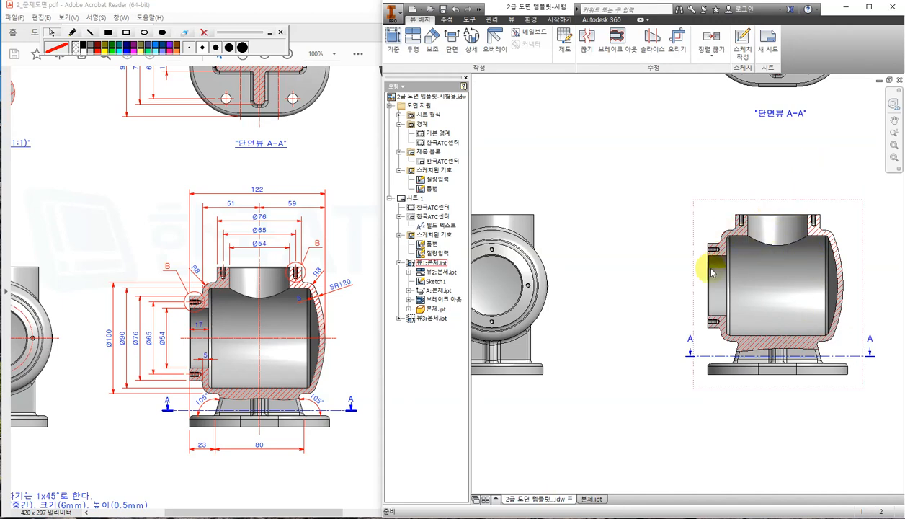
# Mark the front view, section A-A and the cut path in red, then erase the marks.
pyautogui.moveTo(621, 337); pyautogui.dragTo(683, 324, button='middle')
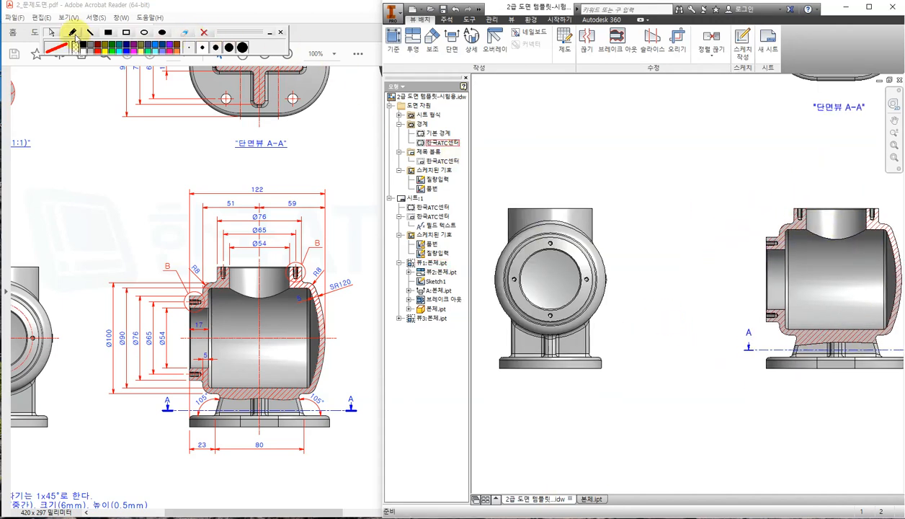
pyautogui.click(74, 34)
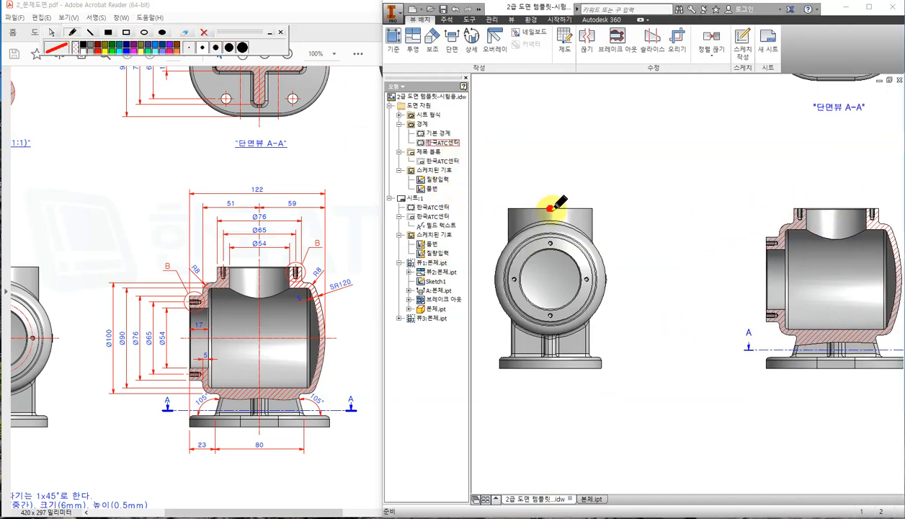
pyautogui.moveTo(551, 209); pyautogui.dragTo(550, 209)
pyautogui.moveTo(700, 284)
pyautogui.mouseDown()
pyautogui.moveTo(657, 284)
pyautogui.moveTo(675, 302)
pyautogui.mouseUp()
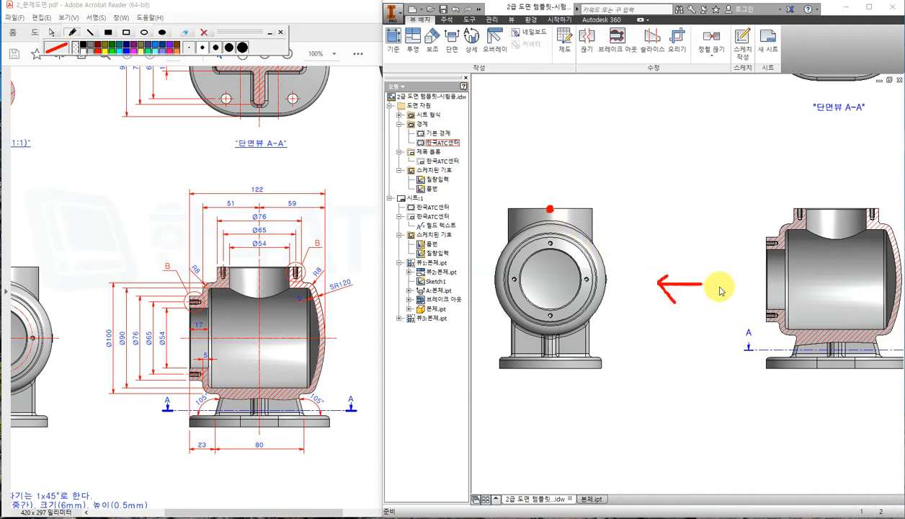
pyautogui.moveTo(751, 178)
pyautogui.mouseDown()
pyautogui.moveTo(741, 329)
pyautogui.moveTo(889, 232)
pyautogui.moveTo(763, 175)
pyautogui.mouseUp()
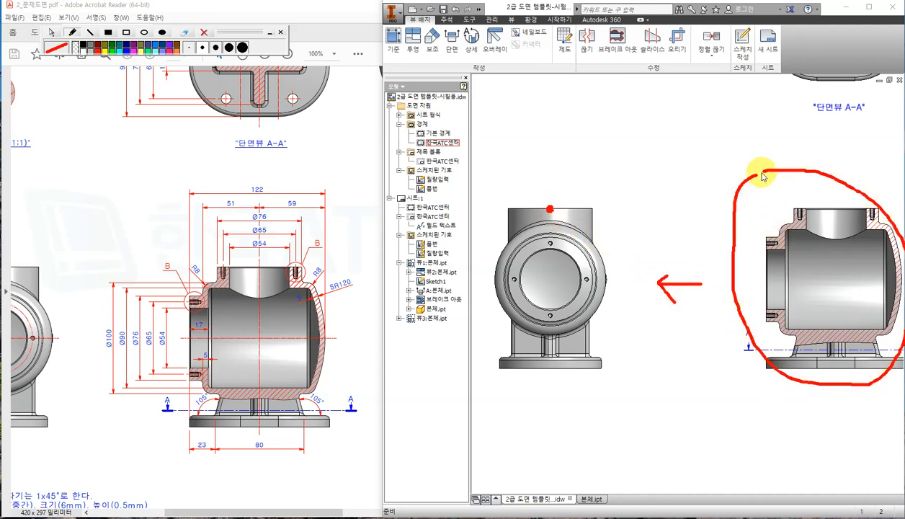
pyautogui.moveTo(552, 167)
pyautogui.mouseDown()
pyautogui.moveTo(553, 397)
pyautogui.moveTo(627, 306)
pyautogui.moveTo(609, 171)
pyautogui.moveTo(590, 182)
pyautogui.moveTo(687, 98)
pyautogui.moveTo(673, 103)
pyautogui.moveTo(674, 129)
pyautogui.mouseUp()
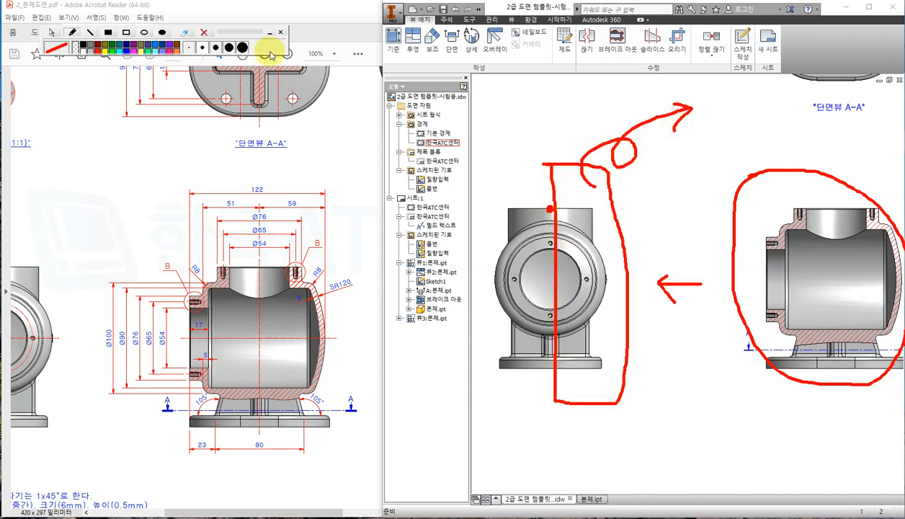
pyautogui.click(52, 32)
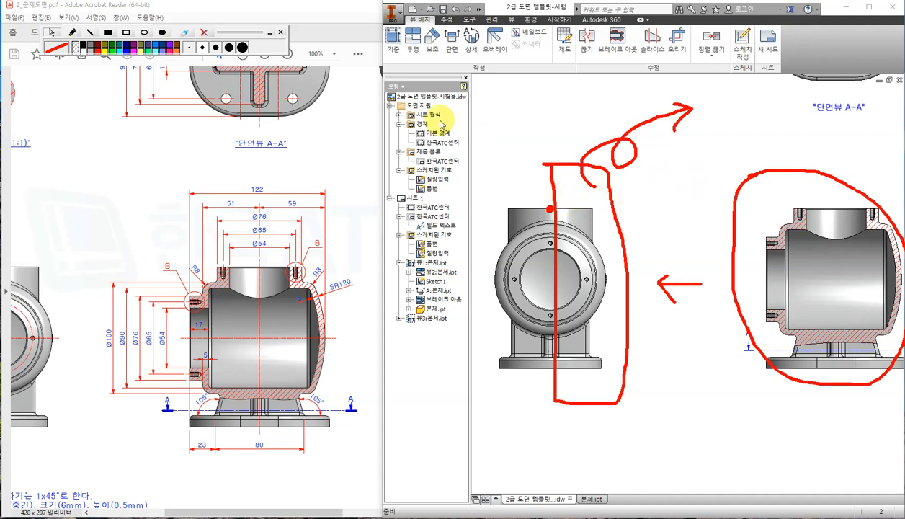
pyautogui.click(204, 34)
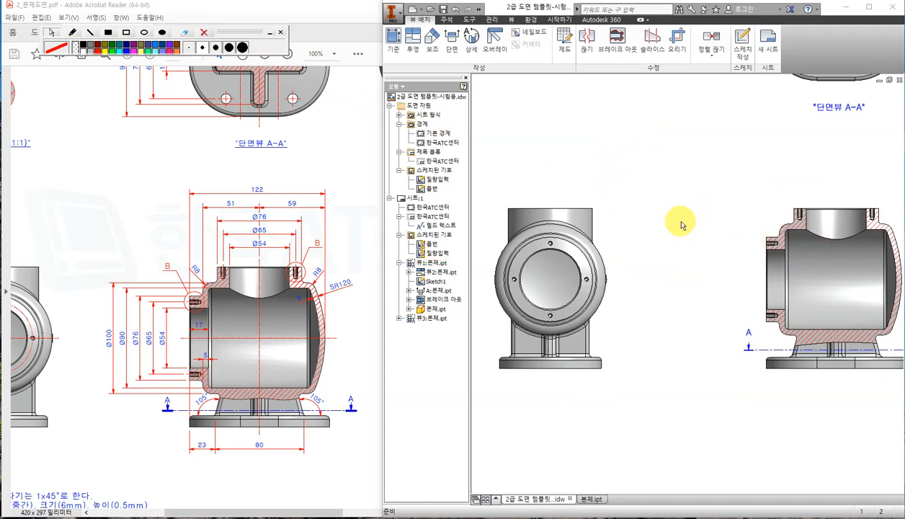
# Scroll the reference PDF to its front view, then return to Inventor.
pyautogui.click(147, 161)
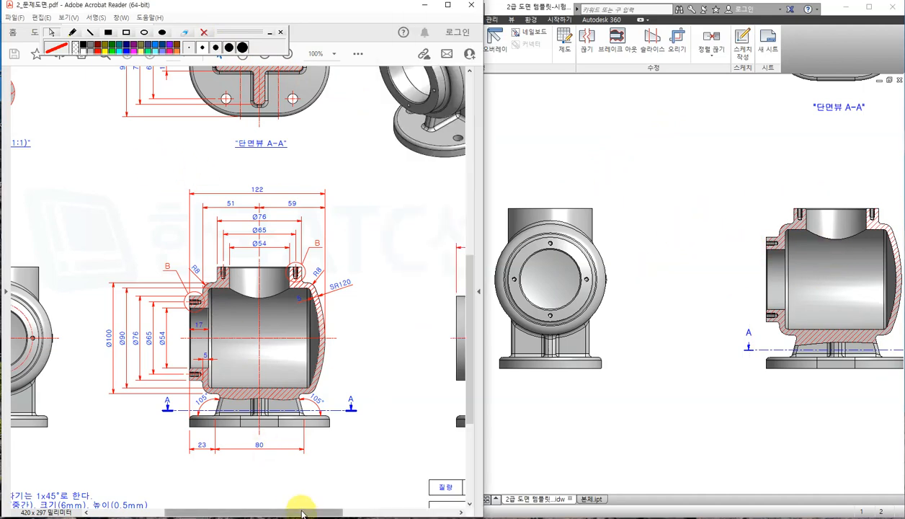
pyautogui.moveTo(301, 511); pyautogui.dragTo(228, 508)
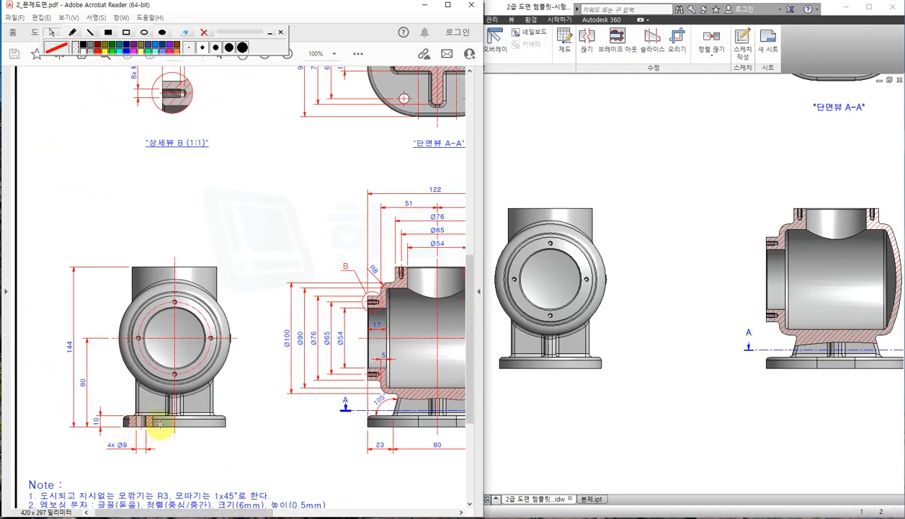
pyautogui.click(631, 162)
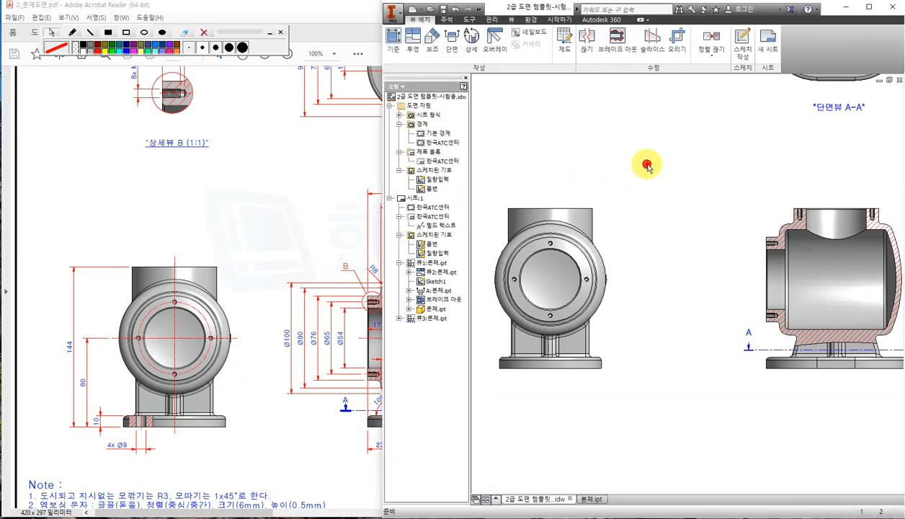
# Cancel the half-section on 본체.ipt and orbit in to inspect the flange underside.
pyautogui.click(588, 498)
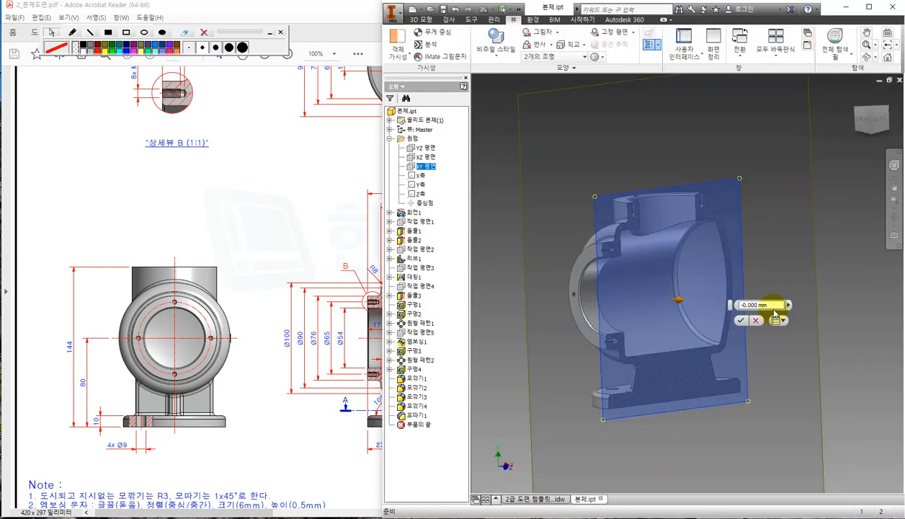
pyautogui.click(760, 319)
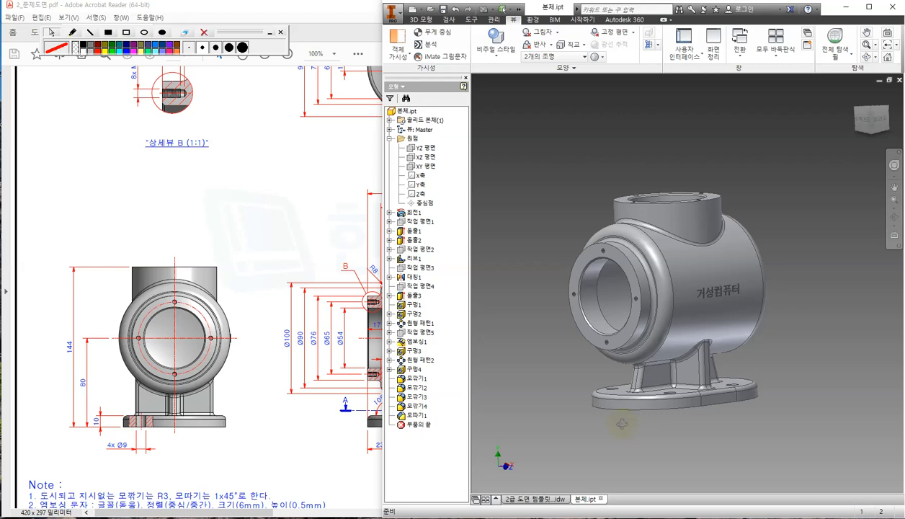
pyautogui.keyDown('shift'); pyautogui.moveTo(622, 424); pyautogui.dragTo(658, 418, button='middle'); pyautogui.keyUp('shift')
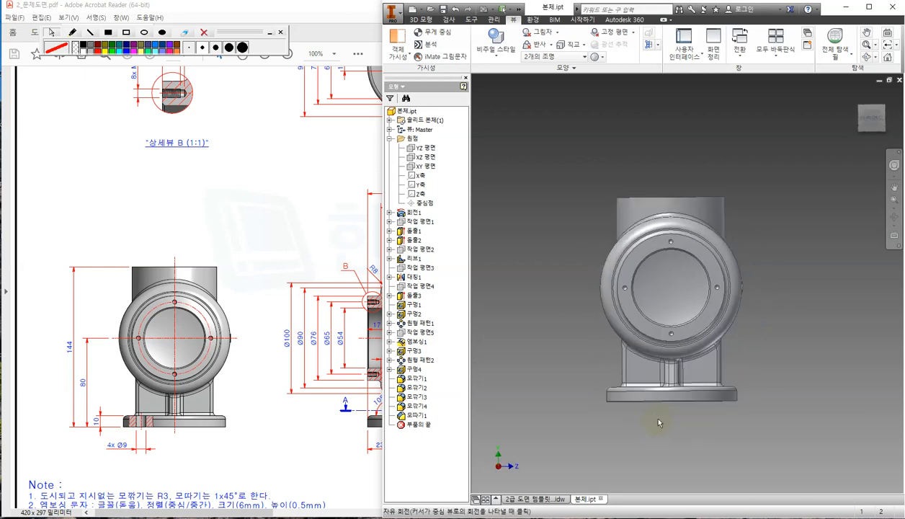
pyautogui.keyDown('shift'); pyautogui.moveTo(804, 299); pyautogui.dragTo(624, 391, button='middle'); pyautogui.keyUp('shift')
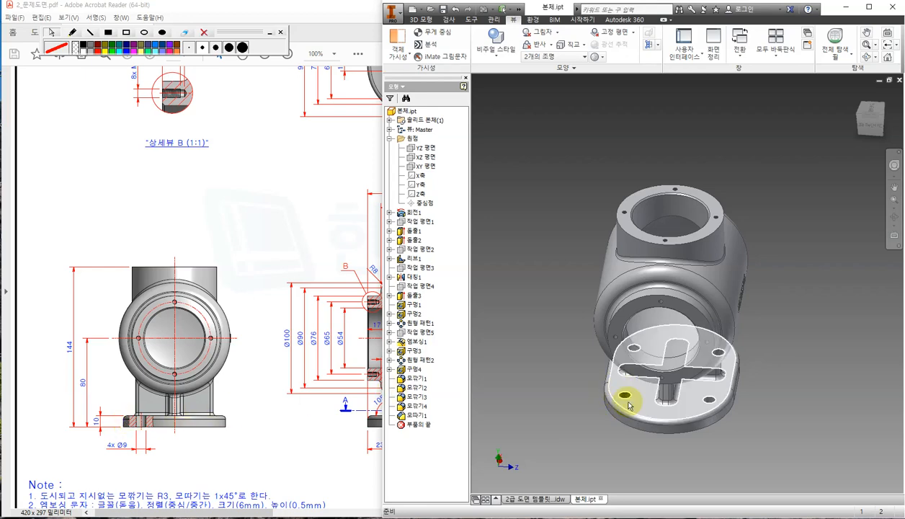
pyautogui.scroll(5, 628, 401)
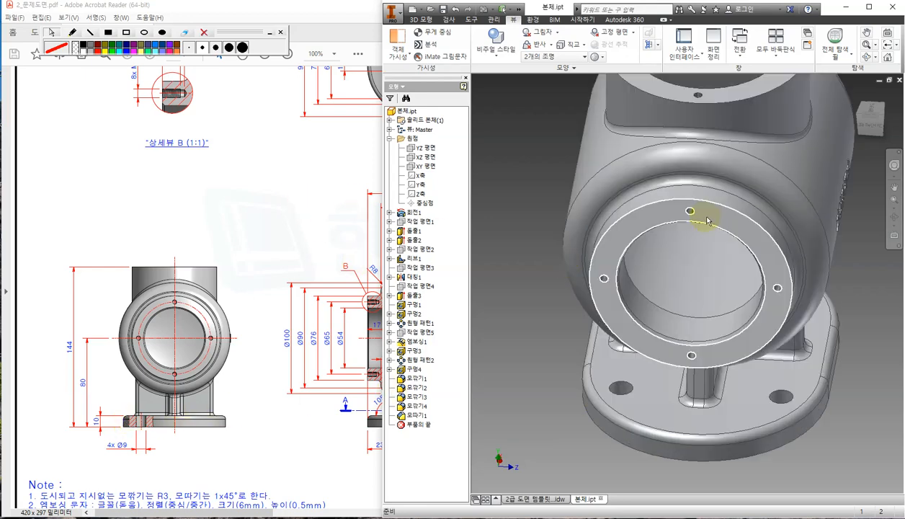
pyautogui.moveTo(707, 222)
pyautogui.keyDown('shift'); pyautogui.mouseDown(button='middle')
pyautogui.moveTo(652, 232)
pyautogui.moveTo(711, 250)
pyautogui.moveTo(703, 203)
pyautogui.moveTo(703, 218)
pyautogui.mouseUp(button='middle'); pyautogui.keyUp('shift')
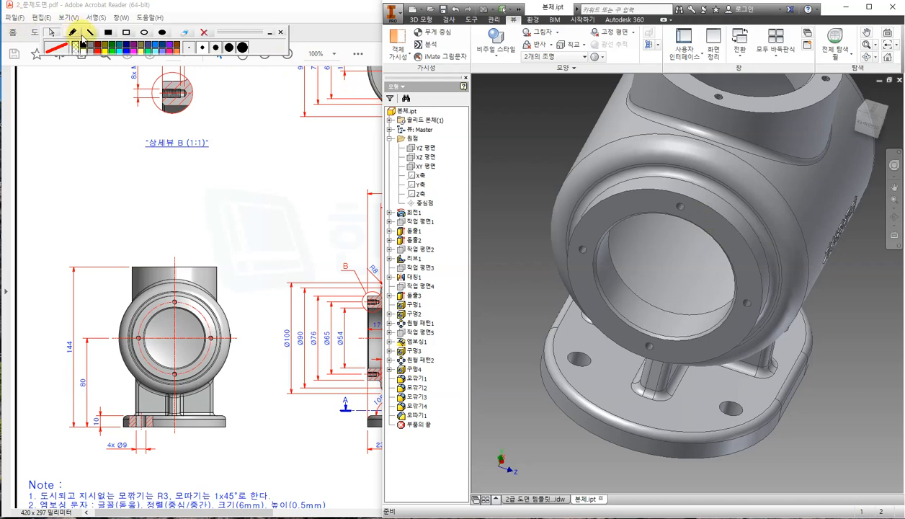
# On the reference PDF, mark the flange and circle section A-A in red pen.
pyautogui.click(347, 153)
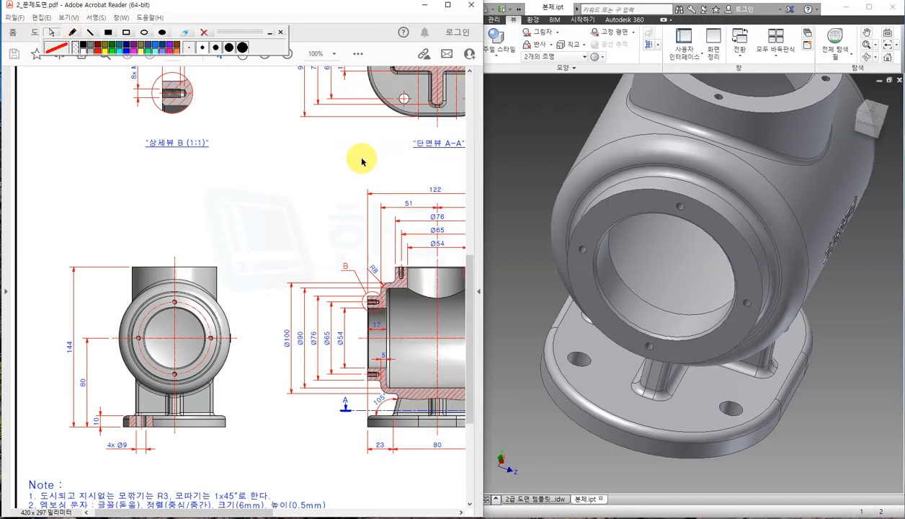
pyautogui.keyDown('ctrl'); pyautogui.scroll(-1, 397, 175); pyautogui.keyUp('ctrl')
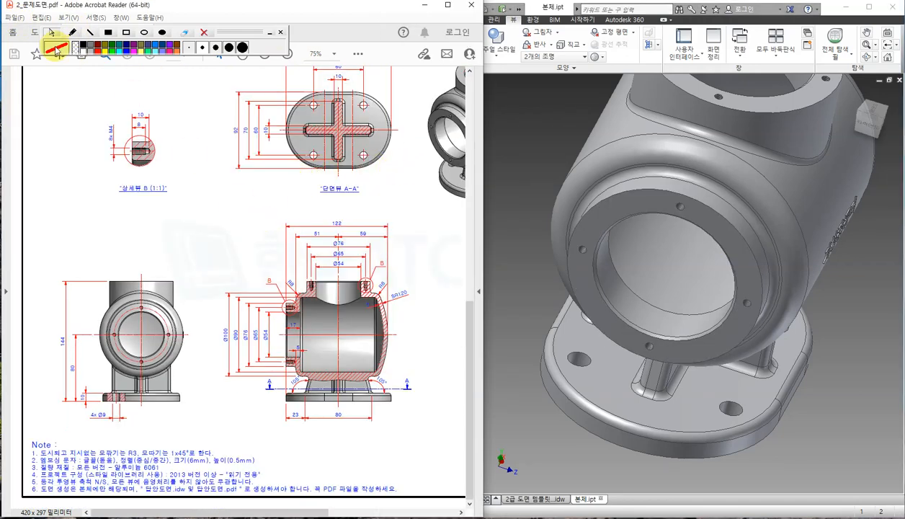
pyautogui.click(74, 31)
pyautogui.moveTo(124, 411); pyautogui.dragTo(105, 382)
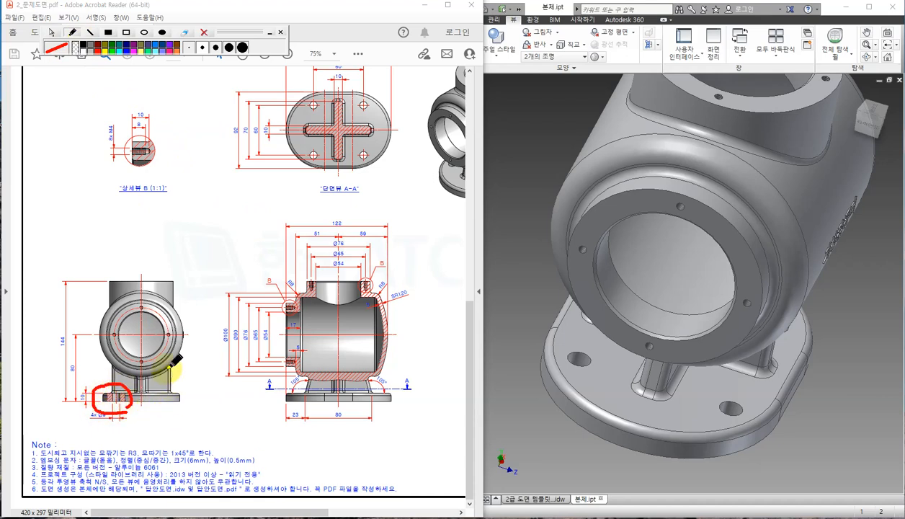
pyautogui.moveTo(291, 81)
pyautogui.mouseDown()
pyautogui.moveTo(281, 180)
pyautogui.moveTo(416, 157)
pyautogui.moveTo(412, 85)
pyautogui.moveTo(287, 82)
pyautogui.mouseUp()
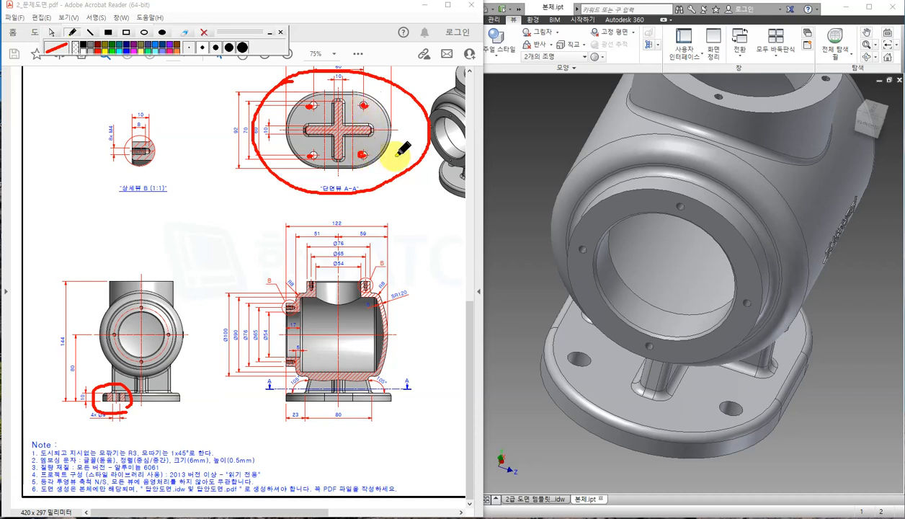
# Number section A-A's four holes 1 to 4, then return to orbiting the Inventor part.
pyautogui.moveTo(280, 109); pyautogui.dragTo(301, 89)
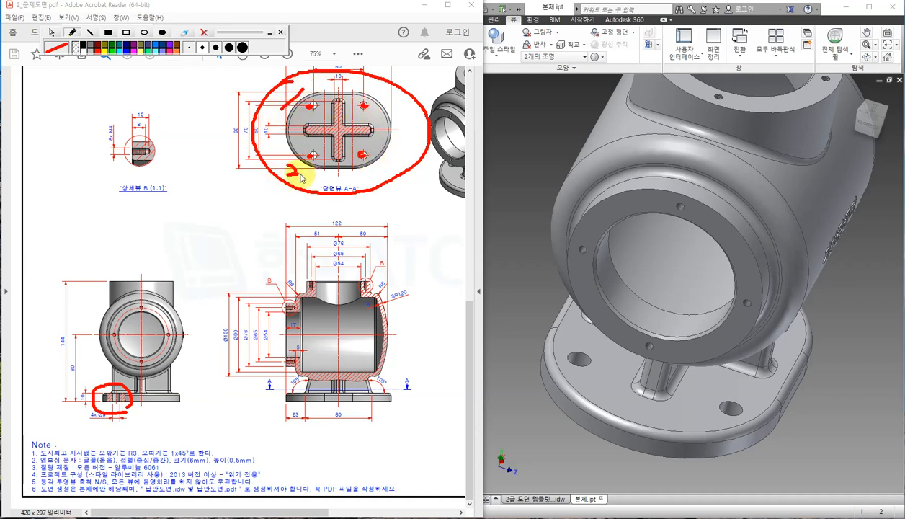
pyautogui.moveTo(301, 175); pyautogui.dragTo(306, 172)
pyautogui.moveTo(386, 164); pyautogui.dragTo(384, 179)
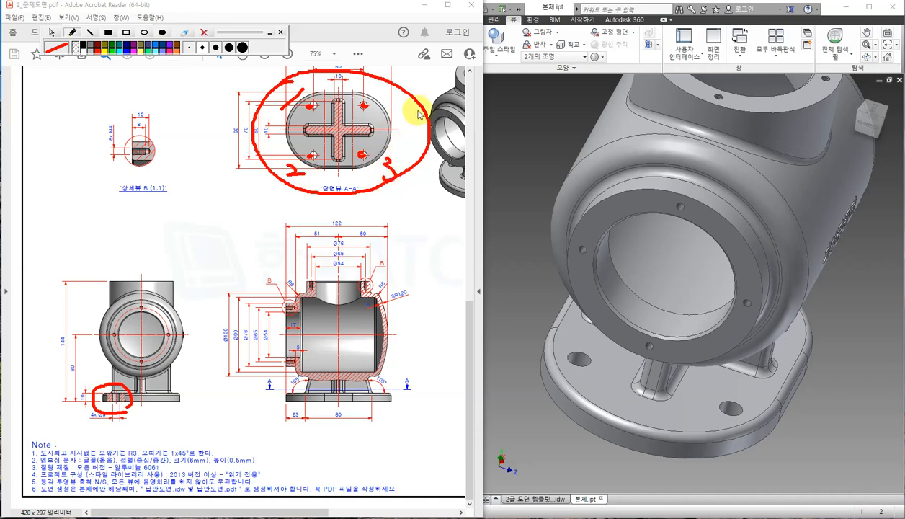
pyautogui.moveTo(393, 97)
pyautogui.mouseDown()
pyautogui.moveTo(407, 106)
pyautogui.moveTo(395, 126)
pyautogui.mouseUp()
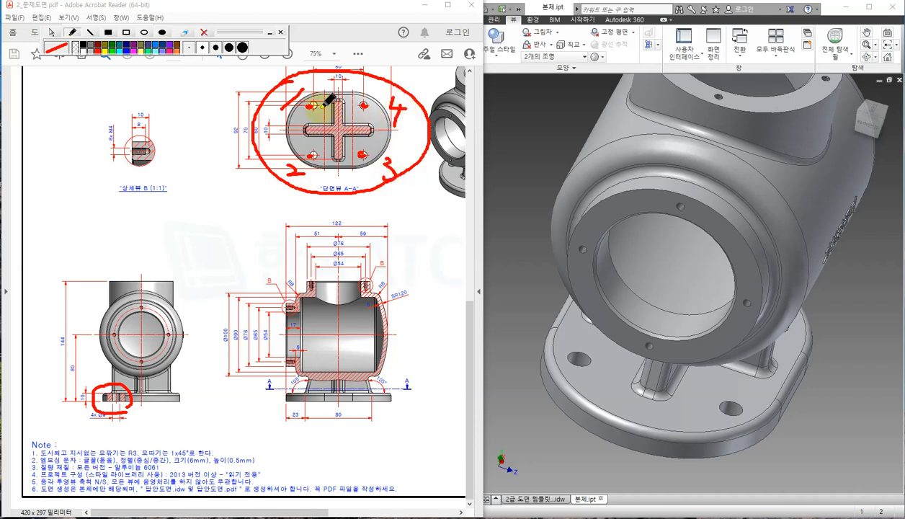
pyautogui.click(54, 34)
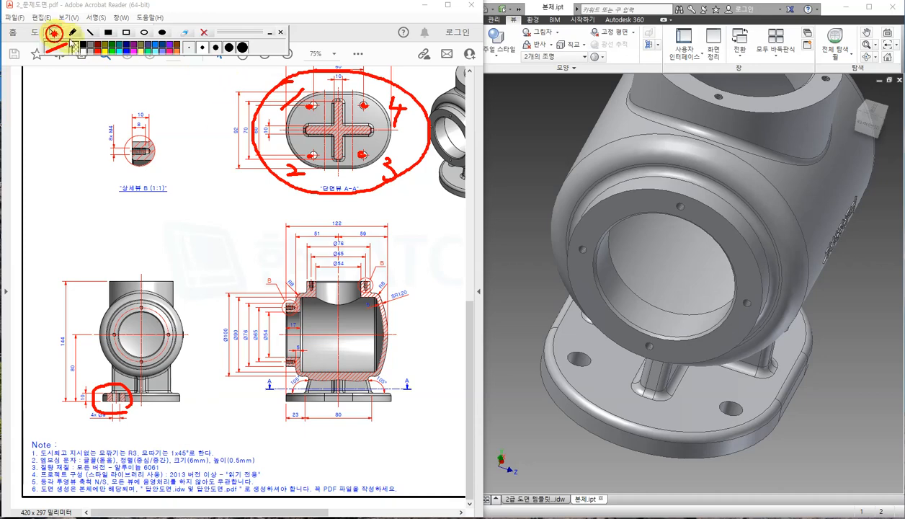
pyautogui.click(506, 217)
pyautogui.keyDown('shift'); pyautogui.moveTo(743, 331); pyautogui.dragTo(828, 219, button='middle'); pyautogui.keyUp('shift')
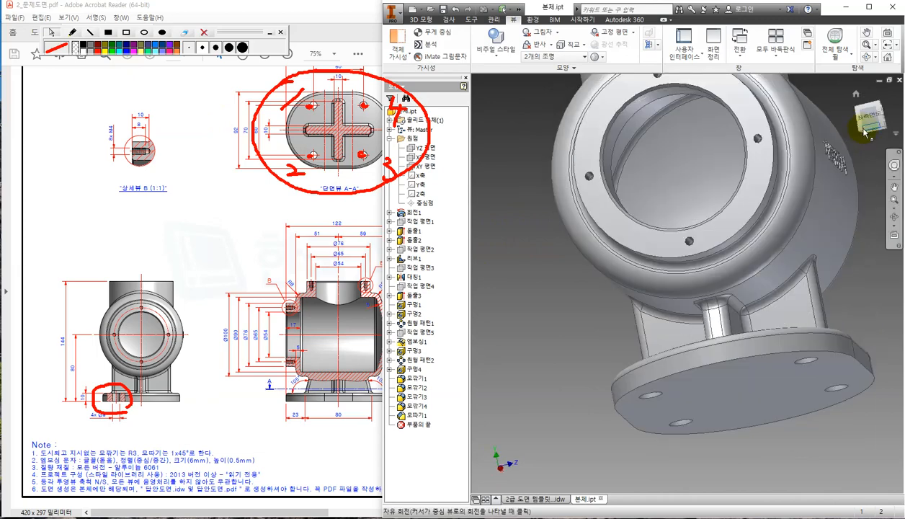
# Inspect the part from front, home, side and oblique views using the ViewCube and orbit.
pyautogui.click(868, 118)
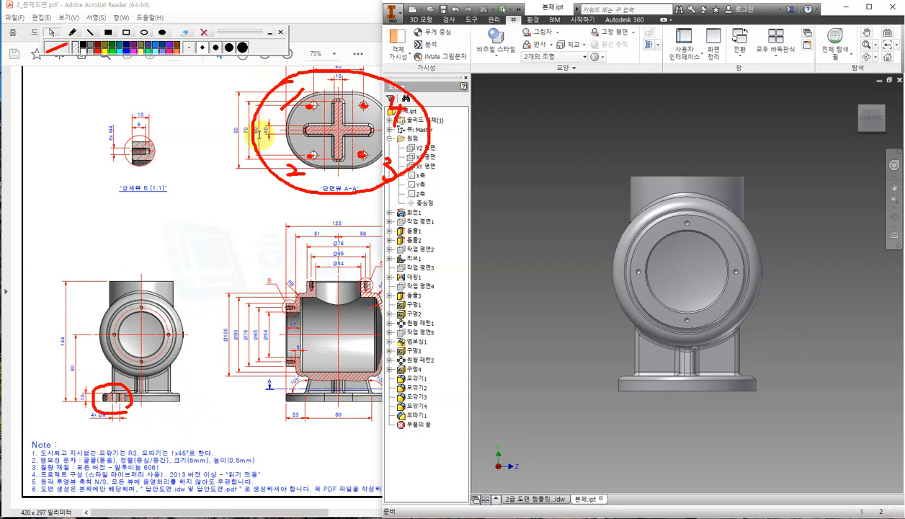
pyautogui.press('F6')
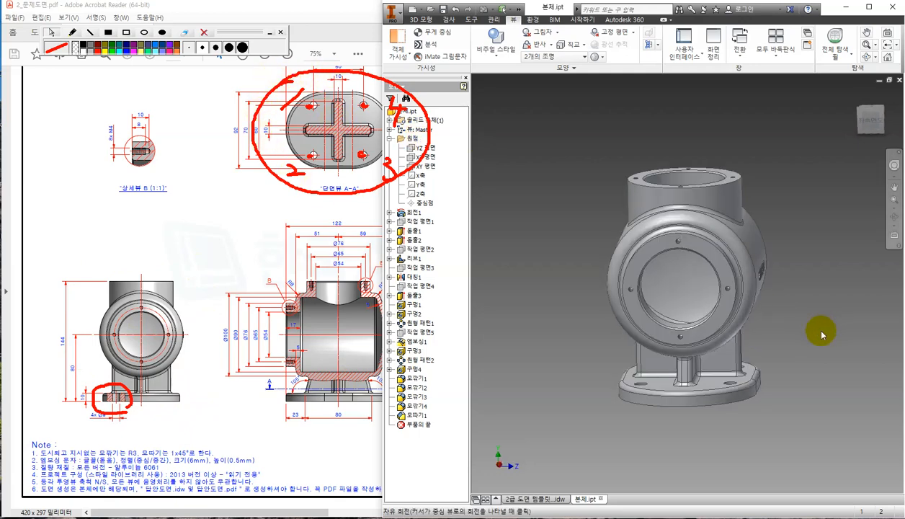
pyautogui.click(874, 110)
pyautogui.click(898, 103)
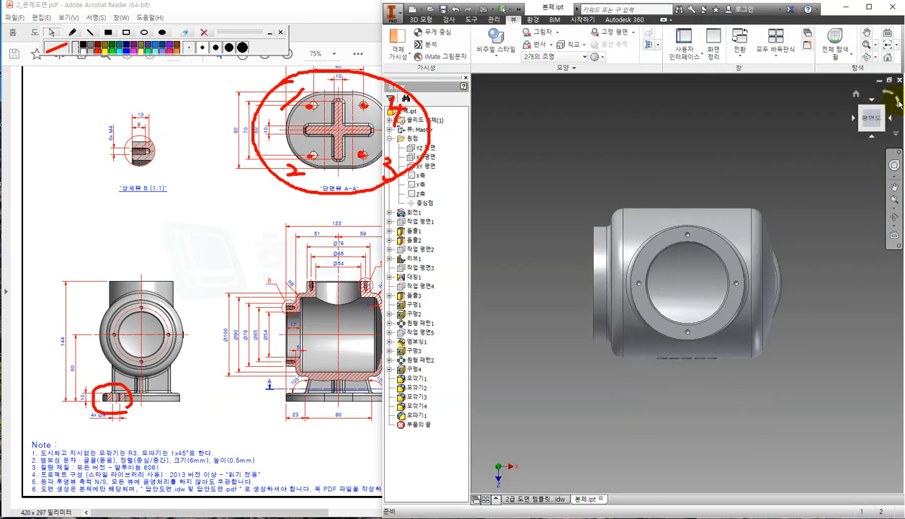
pyautogui.keyDown('shift'); pyautogui.moveTo(667, 303); pyautogui.dragTo(582, 250, button='middle'); pyautogui.keyUp('shift')
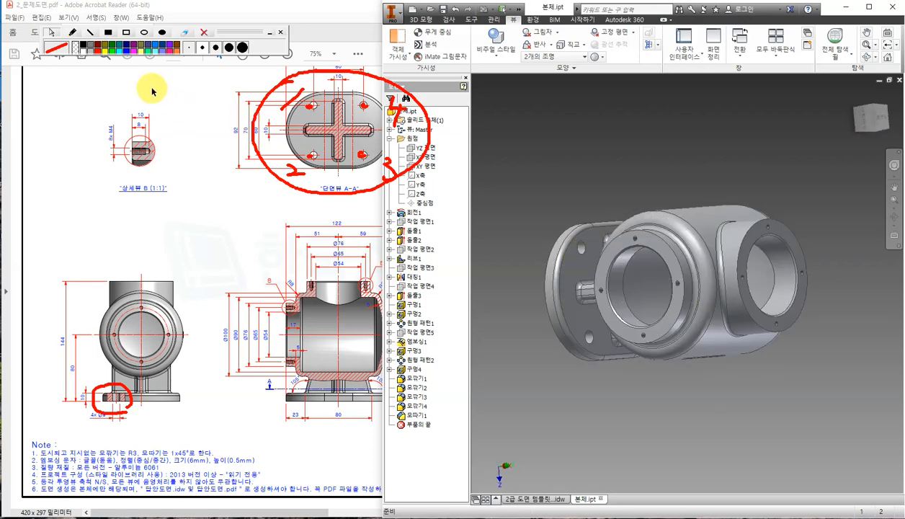
# Outline the part's left end and the base section in red, then clear the marks.
pyautogui.click(72, 33)
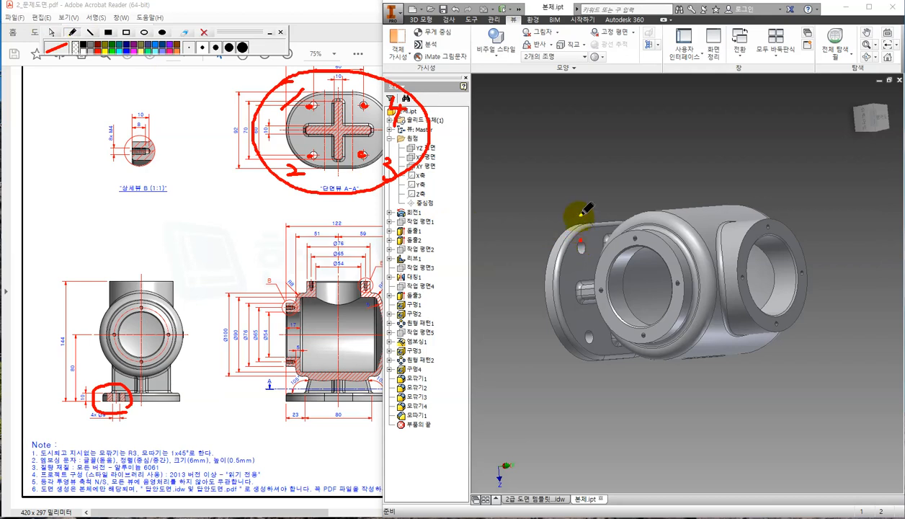
pyautogui.moveTo(582, 214)
pyautogui.mouseDown()
pyautogui.moveTo(582, 241)
pyautogui.moveTo(540, 274)
pyautogui.moveTo(535, 252)
pyautogui.mouseUp()
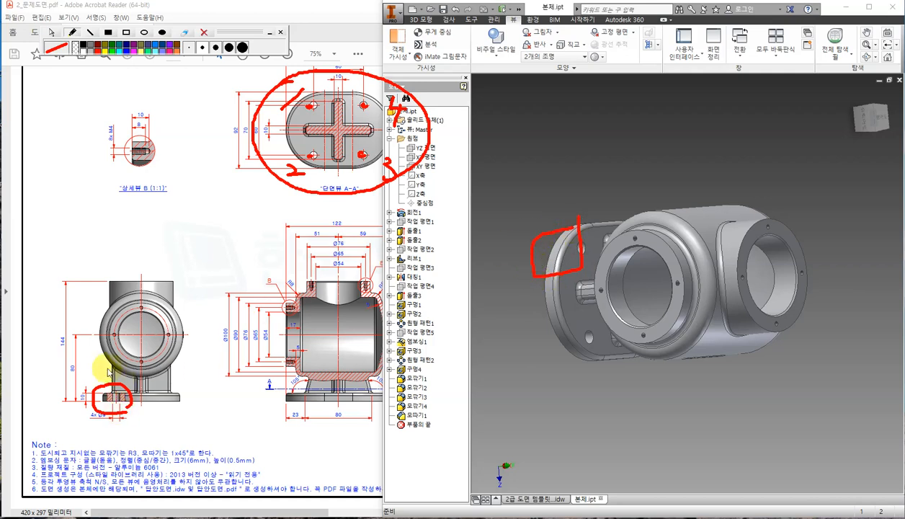
pyautogui.moveTo(88, 353)
pyautogui.mouseDown()
pyautogui.moveTo(96, 378)
pyautogui.moveTo(106, 353)
pyautogui.mouseUp()
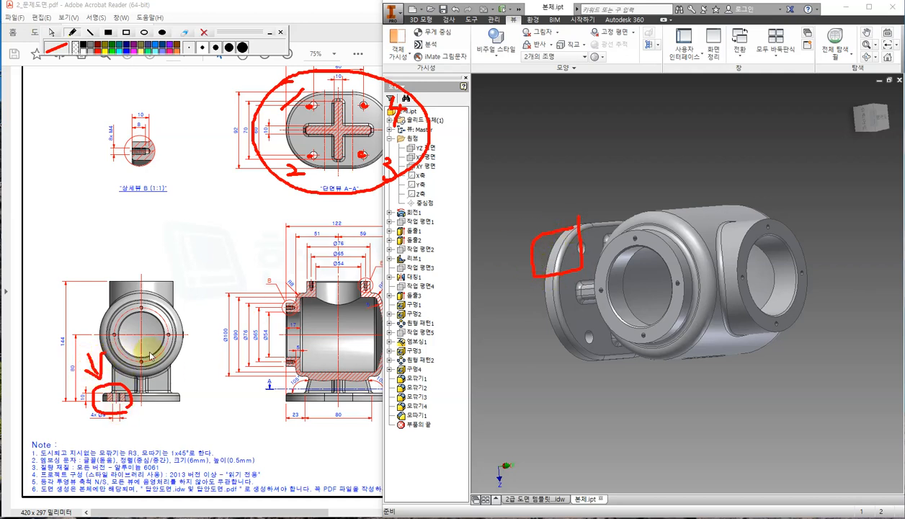
pyautogui.click(205, 33)
pyautogui.click(53, 32)
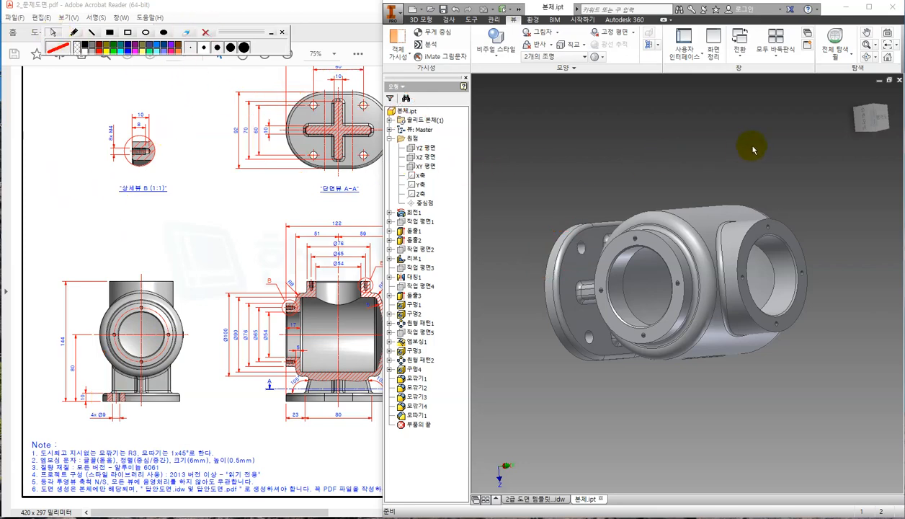
# Reset the part to its home view and return to the exam drawing sheet.
pyautogui.click(852, 98)
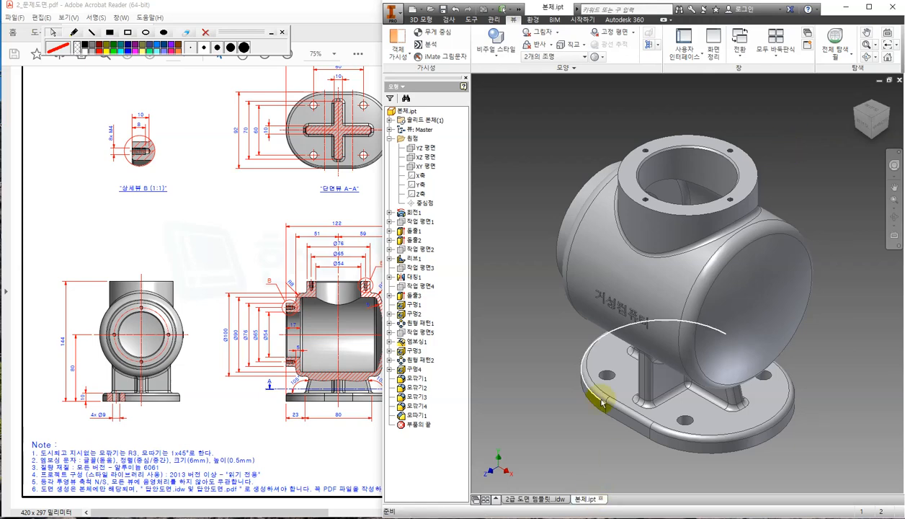
pyautogui.click(542, 500)
pyautogui.click(669, 301)
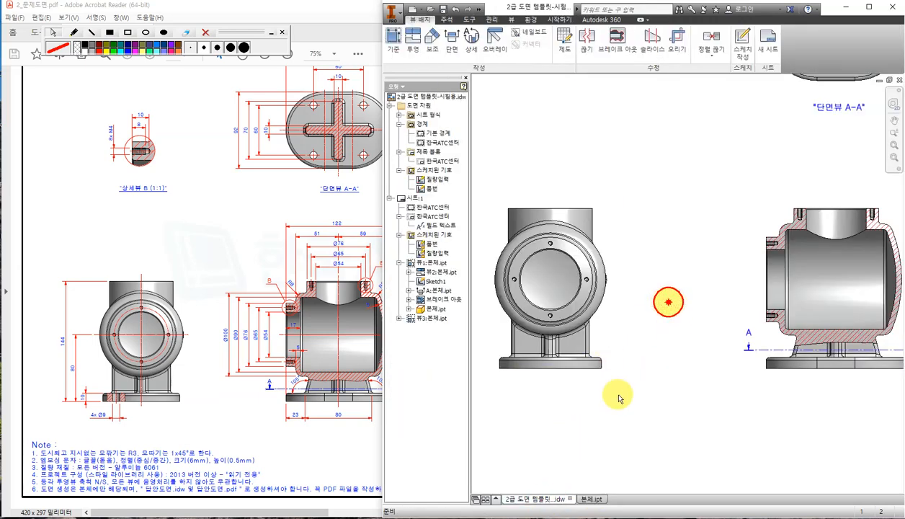
# Start a spline sketch on the front view, checking the exam PDF for reference.
pyautogui.moveTo(576, 398); pyautogui.dragTo(682, 369, button='middle')
pyautogui.click(591, 315)
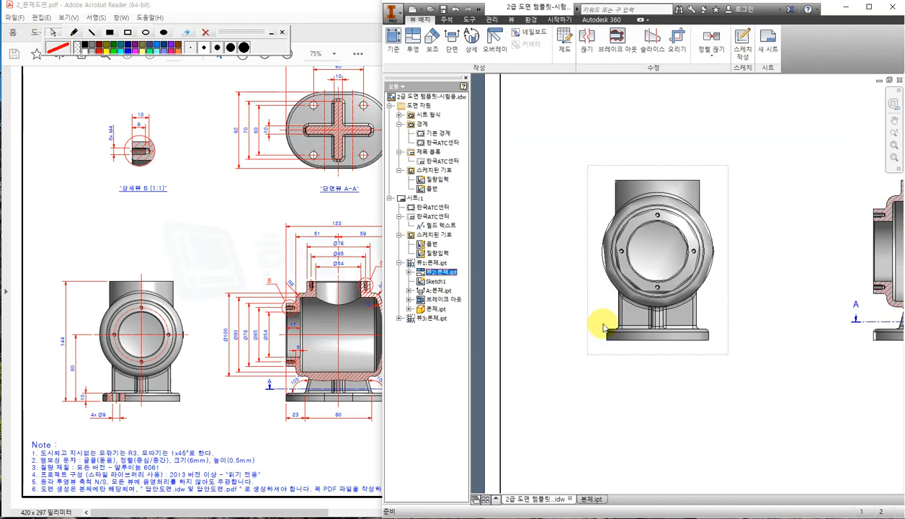
pyautogui.click(747, 45)
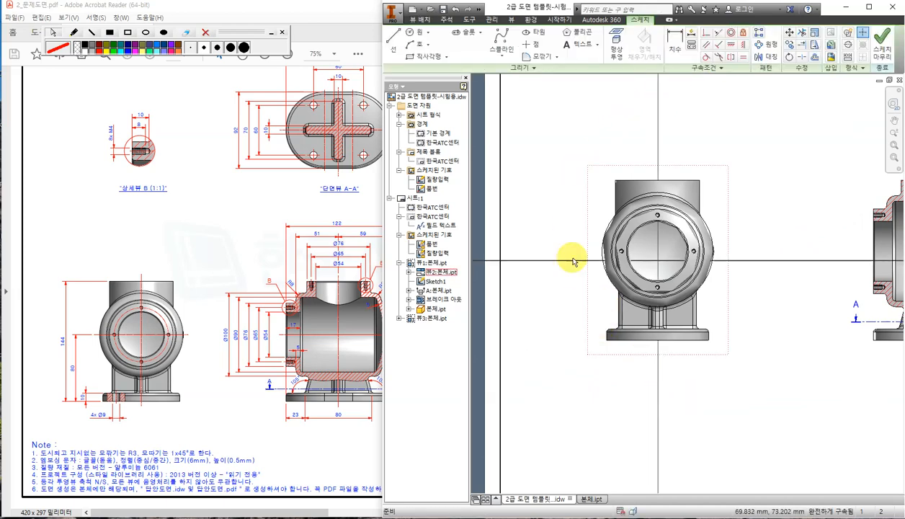
pyautogui.click(516, 45)
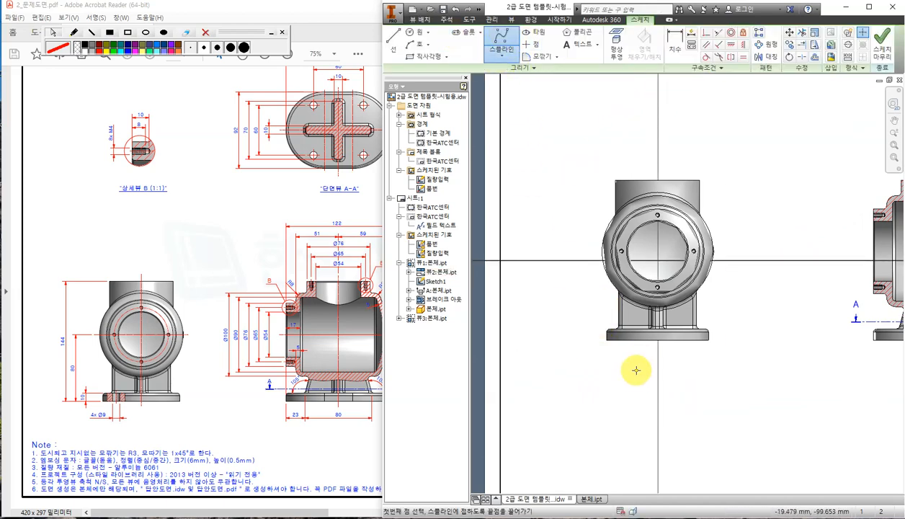
pyautogui.scroll(5, 626, 344)
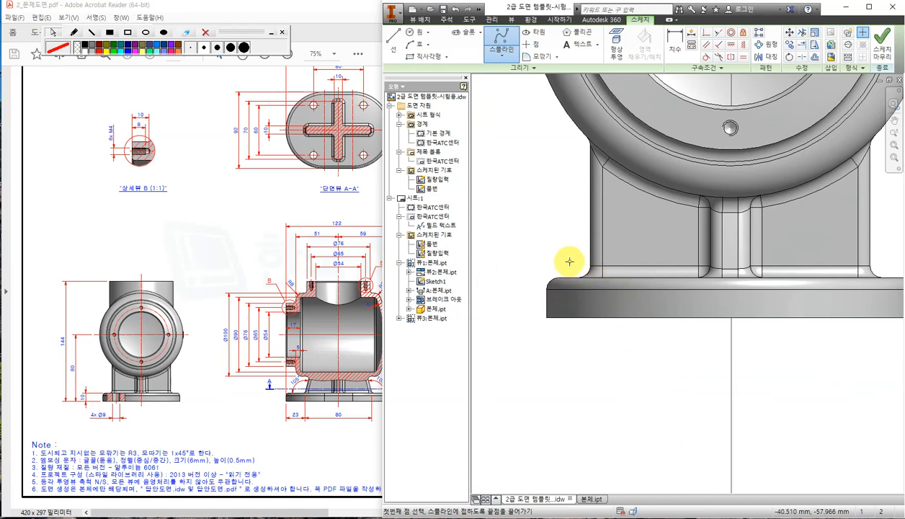
pyautogui.click(196, 430)
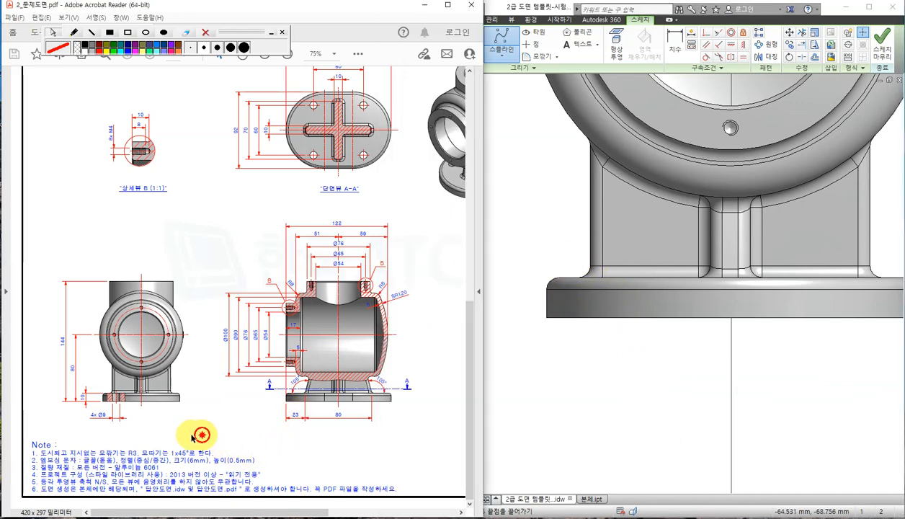
pyautogui.keyDown('ctrl'); pyautogui.scroll(5, 121, 425); pyautogui.keyUp('ctrl')
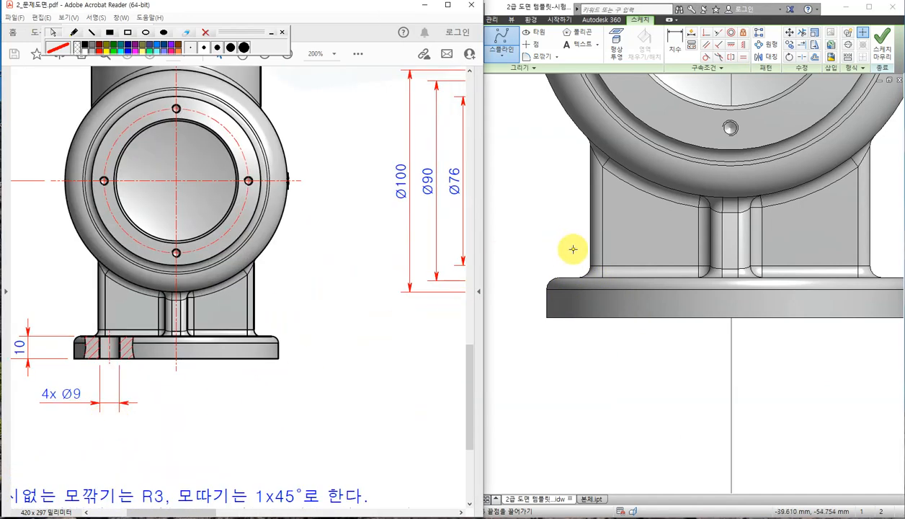
# Place five spline points around the base's lower-left corner, closing the loop at the start.
pyautogui.click(567, 253)
pyautogui.click(557, 286)
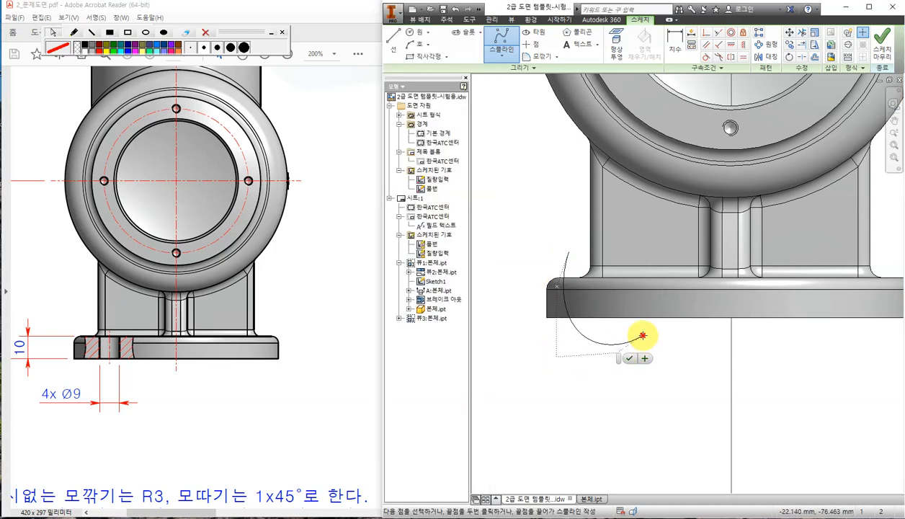
pyautogui.click(641, 335)
pyautogui.click(638, 247)
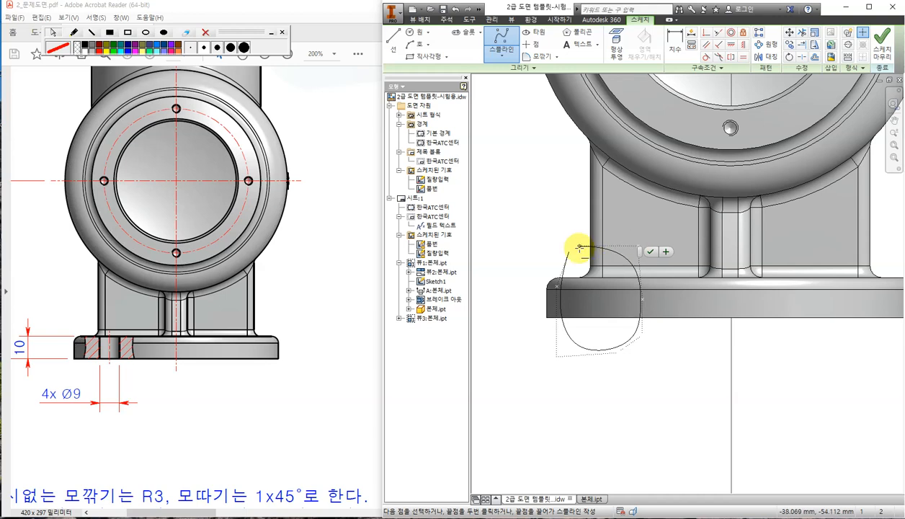
pyautogui.click(569, 251)
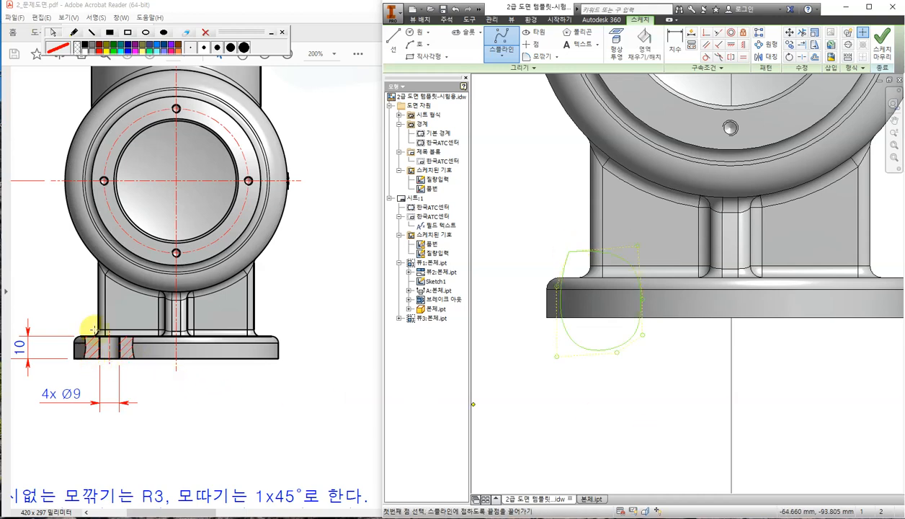
# Break out the base corner with depth set at the hole in section A-A.
pyautogui.click(883, 41)
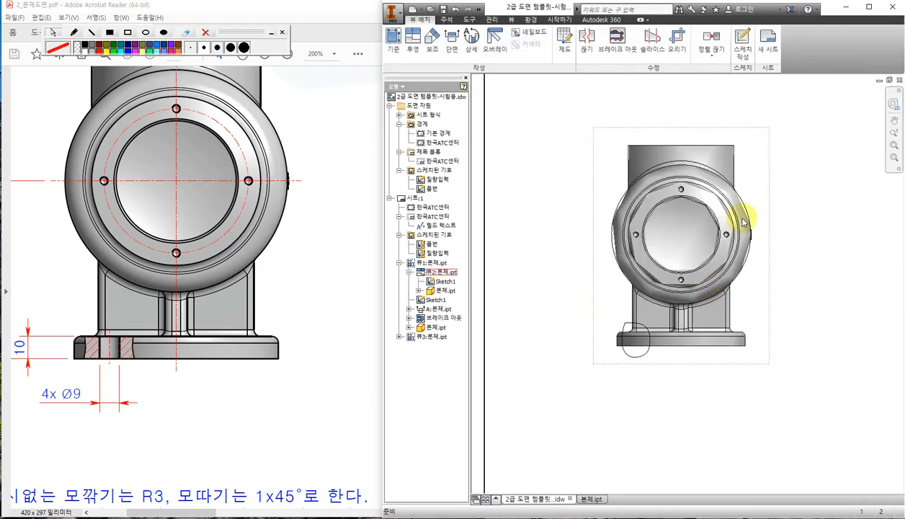
pyautogui.click(628, 48)
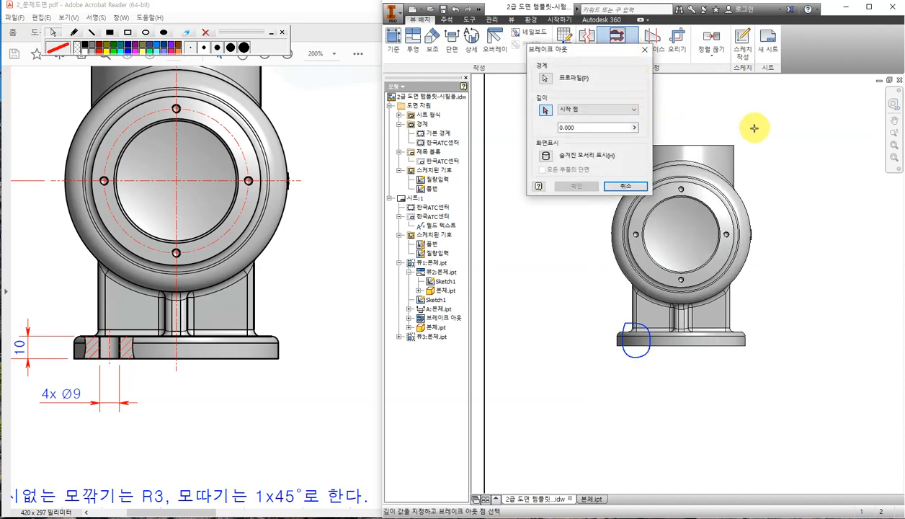
pyautogui.scroll(-4, 756, 126)
pyautogui.scroll(2, 738, 242)
pyautogui.scroll(3, 797, 132)
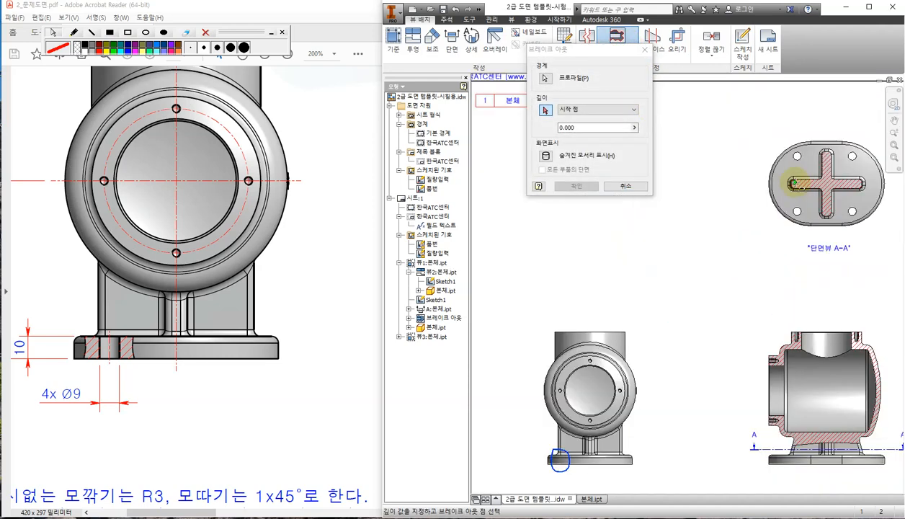
pyautogui.moveTo(798, 129); pyautogui.dragTo(749, 166, button='middle')
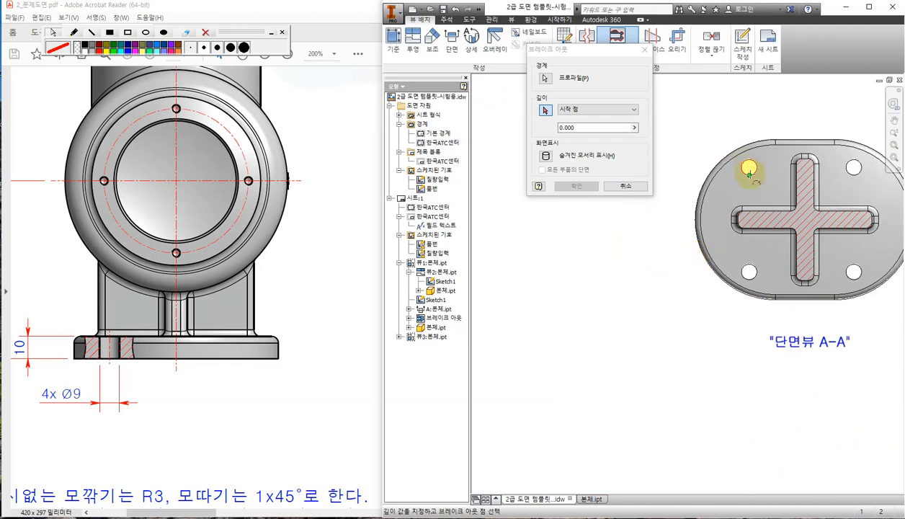
pyautogui.click(749, 173)
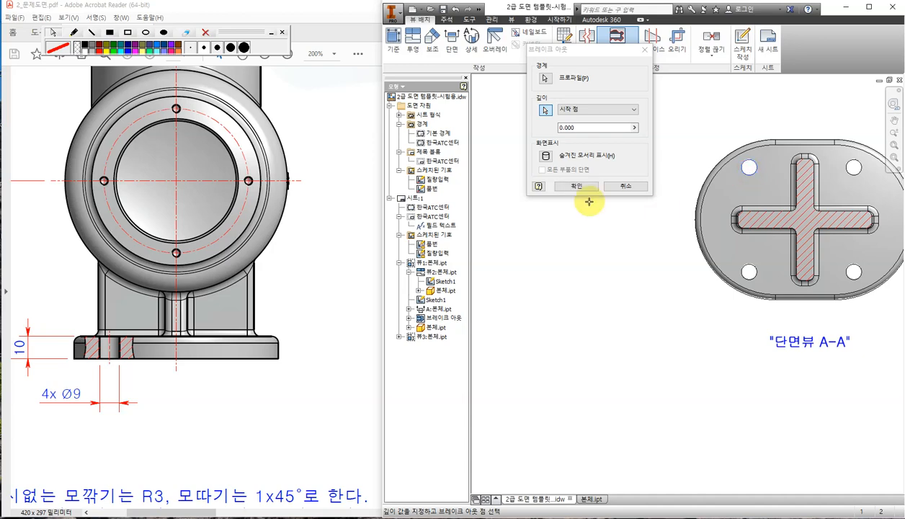
pyautogui.click(577, 187)
# Expand the new Break Out node and open the context menu for Sketch2.
pyautogui.scroll(-5, 620, 237)
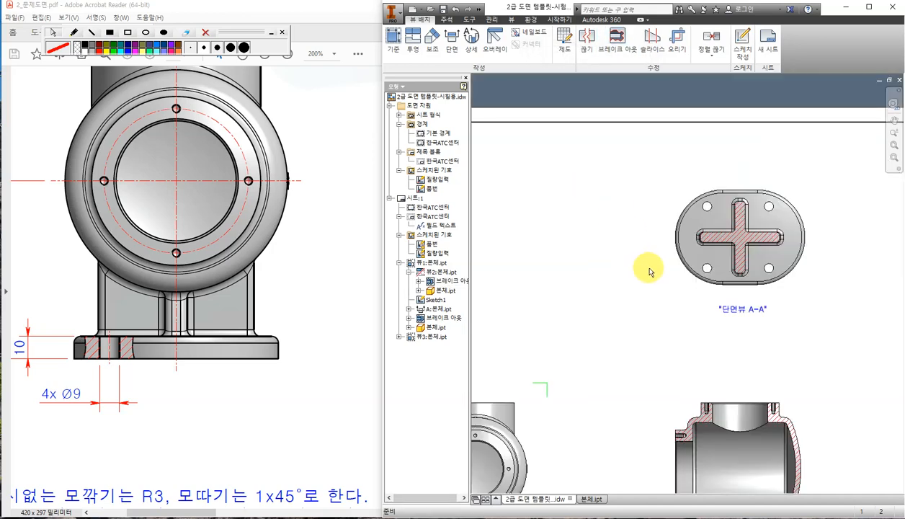
pyautogui.scroll(6, 575, 367)
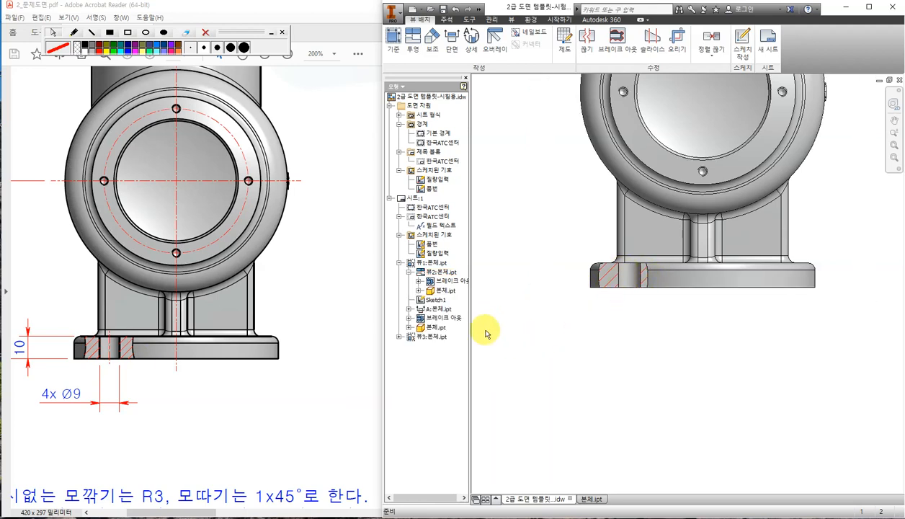
pyautogui.click(408, 318)
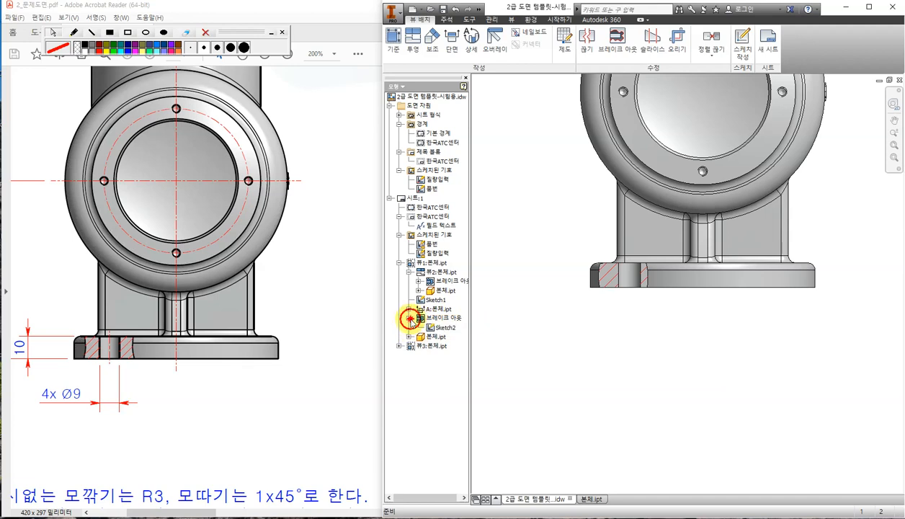
pyautogui.rightClick(448, 328)
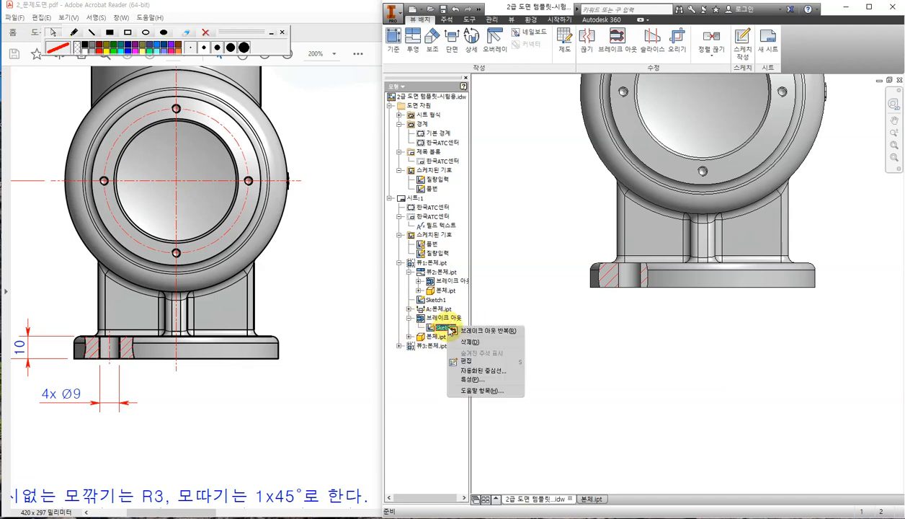
# Open and finish the break-out's Sketch2 and Sketch1 without changing them.
pyautogui.click(489, 362)
pyautogui.scroll(-3, 725, 278)
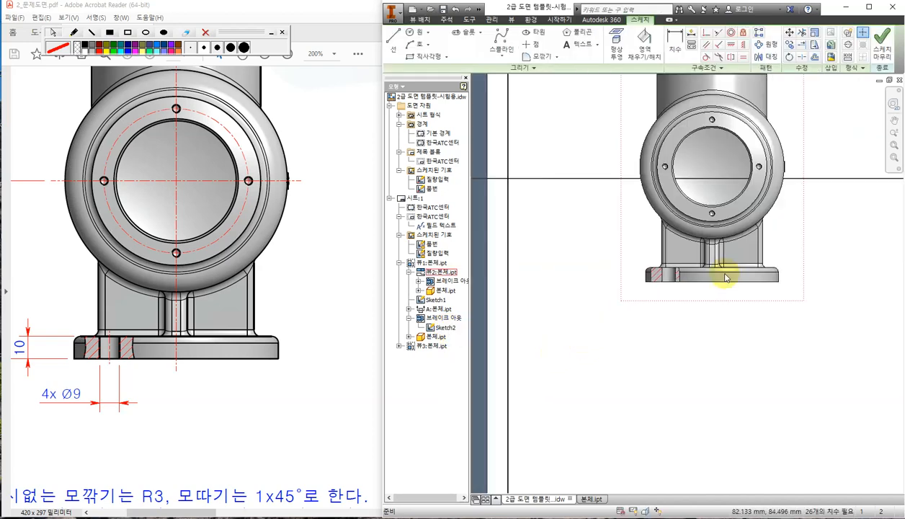
pyautogui.click(879, 54)
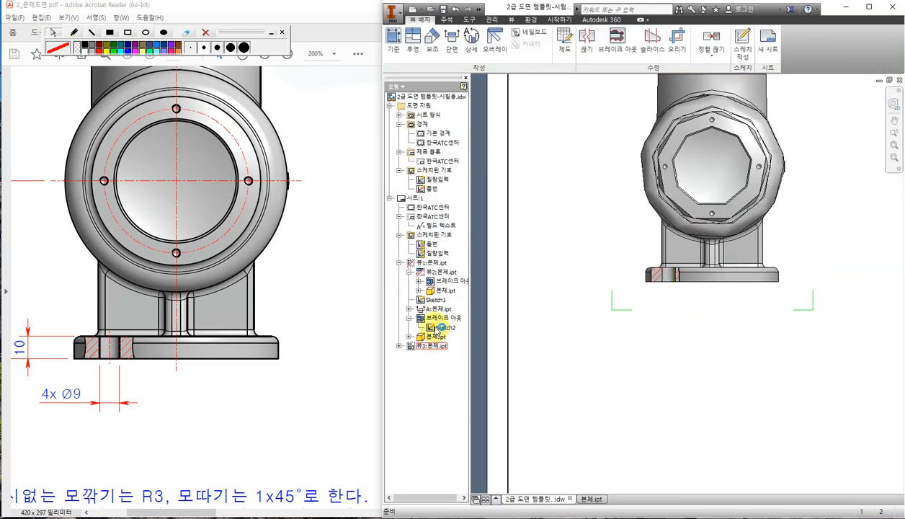
pyautogui.rightClick(438, 300)
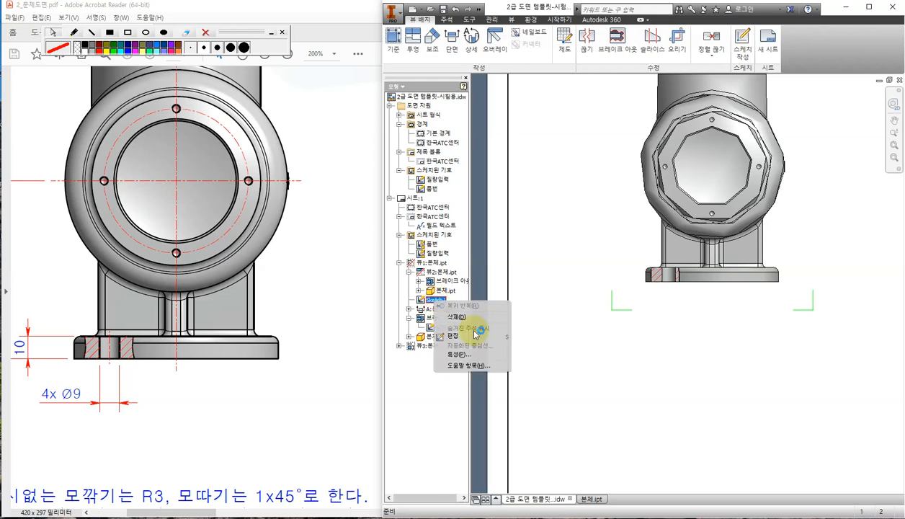
pyautogui.click(454, 336)
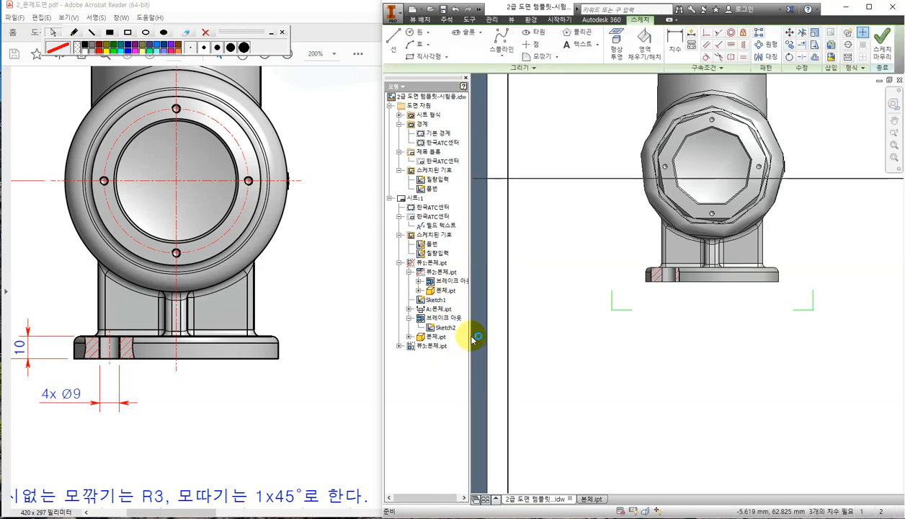
pyautogui.click(884, 43)
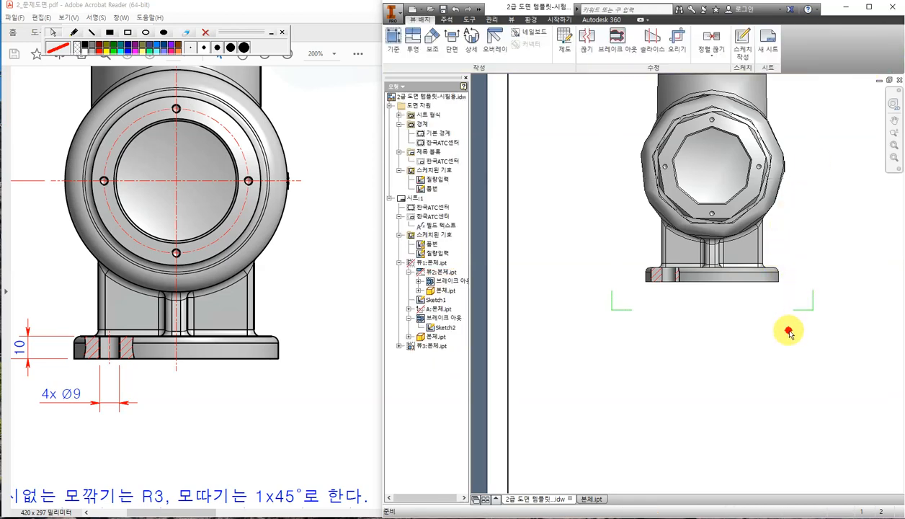
# Zoom out to see all the views, then bring the reference PDF forward.
pyautogui.scroll(-5, 738, 300)
pyautogui.moveTo(792, 252)
pyautogui.mouseDown(button='middle')
pyautogui.moveTo(663, 278)
pyautogui.moveTo(658, 256)
pyautogui.mouseUp(button='middle')
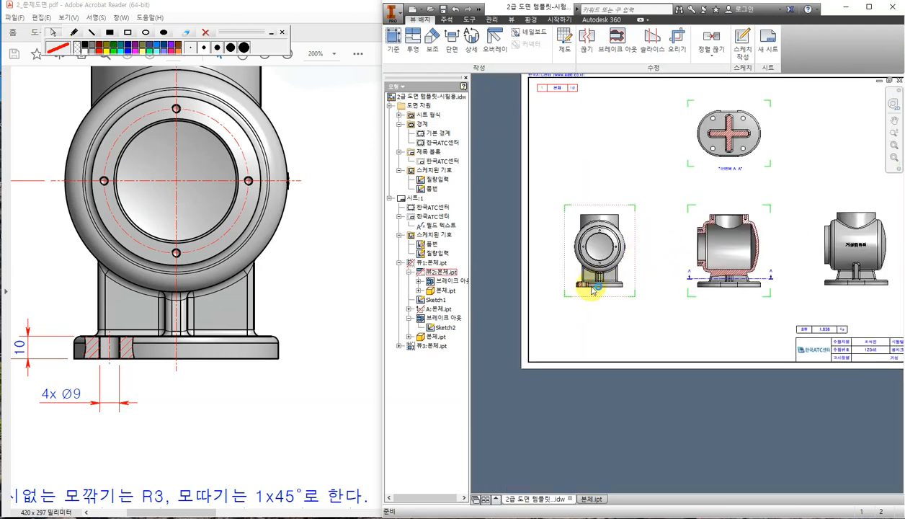
pyautogui.scroll(5, 584, 295)
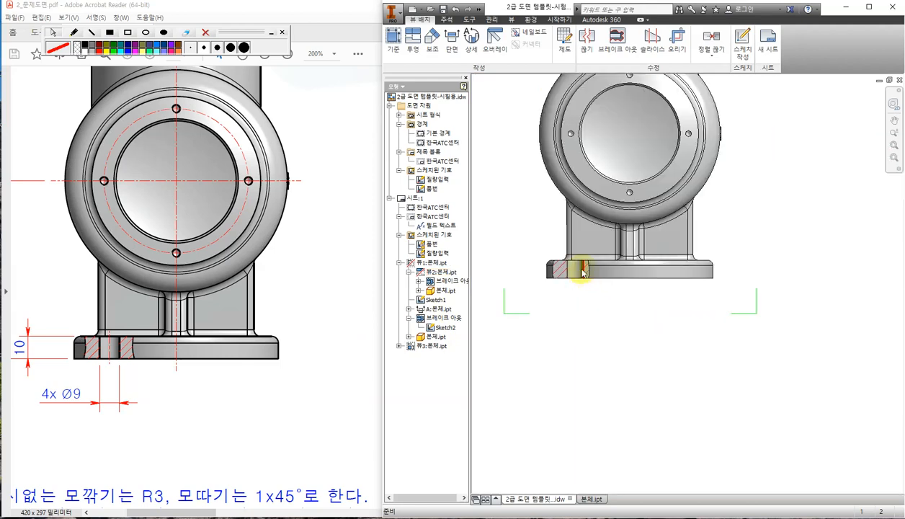
pyautogui.scroll(-5, 797, 283)
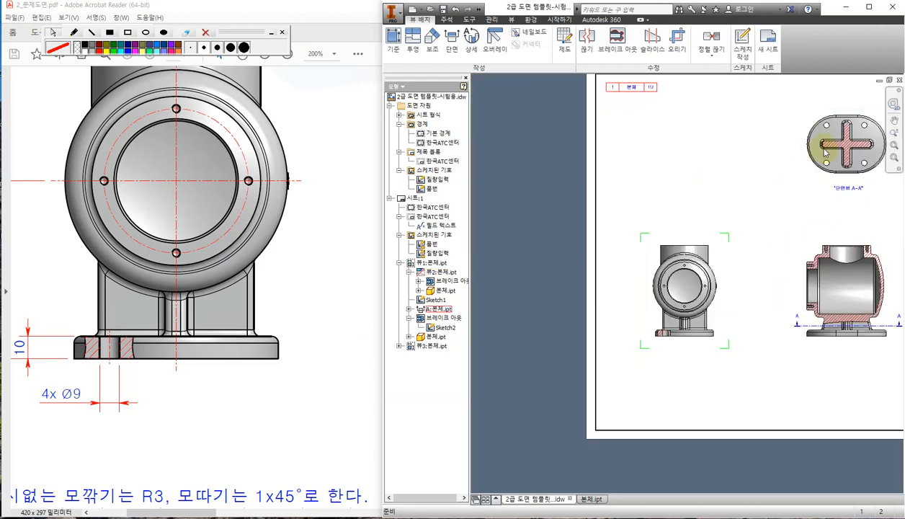
pyautogui.click(250, 409)
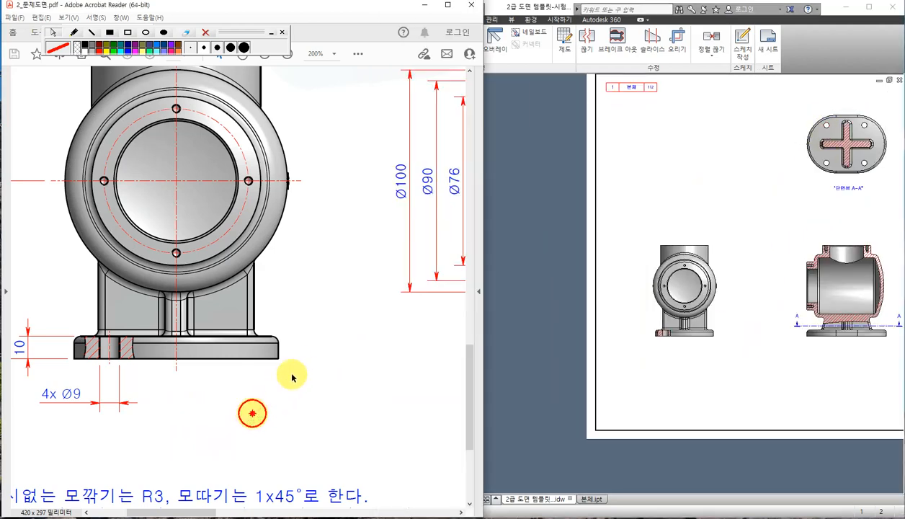
# Zoom the PDF and circle the section view's left and right bosses with the red pen.
pyautogui.keyDown('ctrl'); pyautogui.scroll(-6, 312, 350); pyautogui.keyUp('ctrl')
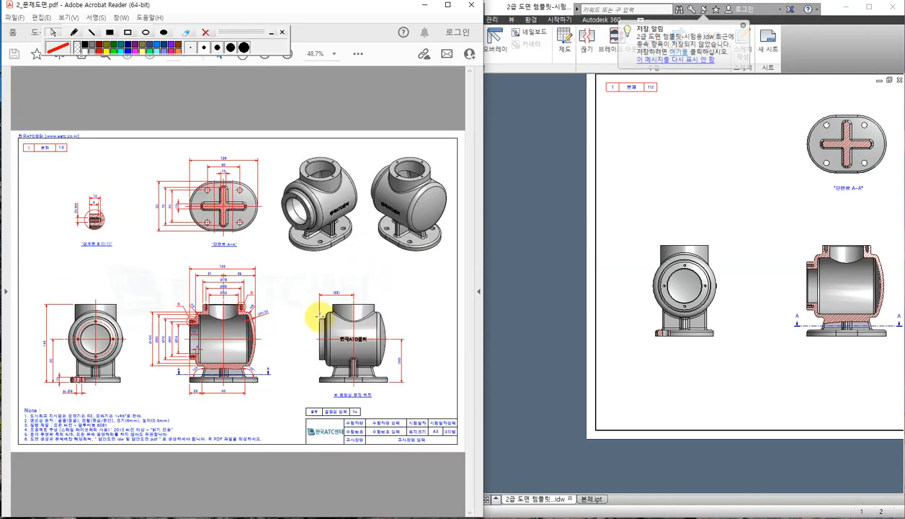
pyautogui.keyDown('ctrl'); pyautogui.scroll(6, 176, 338); pyautogui.keyUp('ctrl')
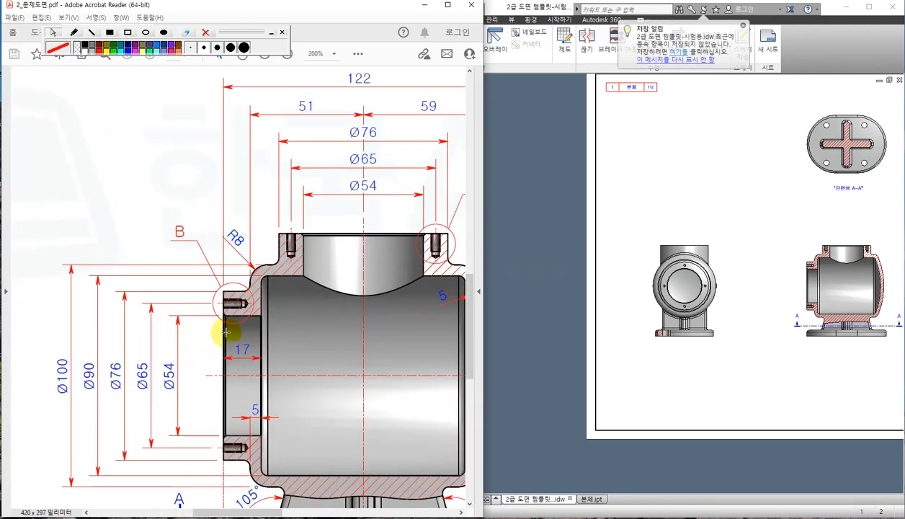
pyautogui.keyDown('ctrl'); pyautogui.scroll(-2, 221, 328); pyautogui.keyUp('ctrl')
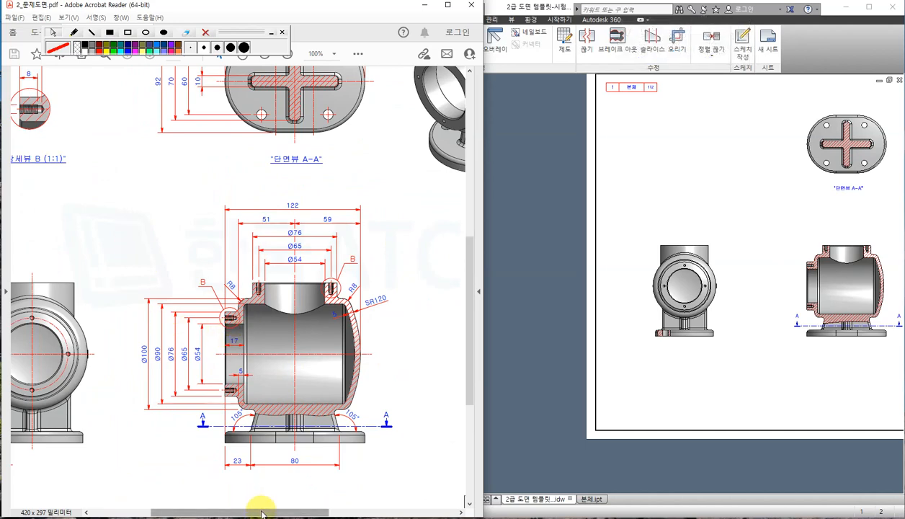
pyautogui.moveTo(259, 511); pyautogui.dragTo(227, 511)
pyautogui.scroll(1, 216, 252)
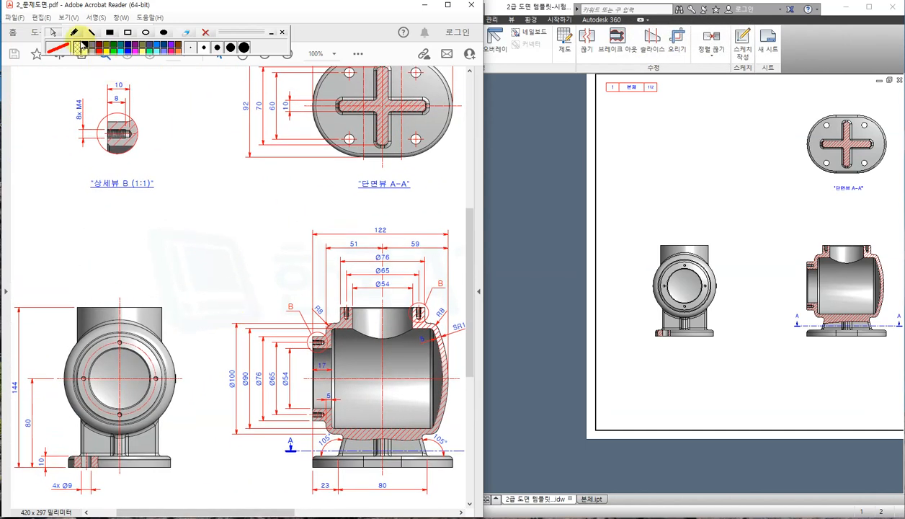
pyautogui.click(74, 33)
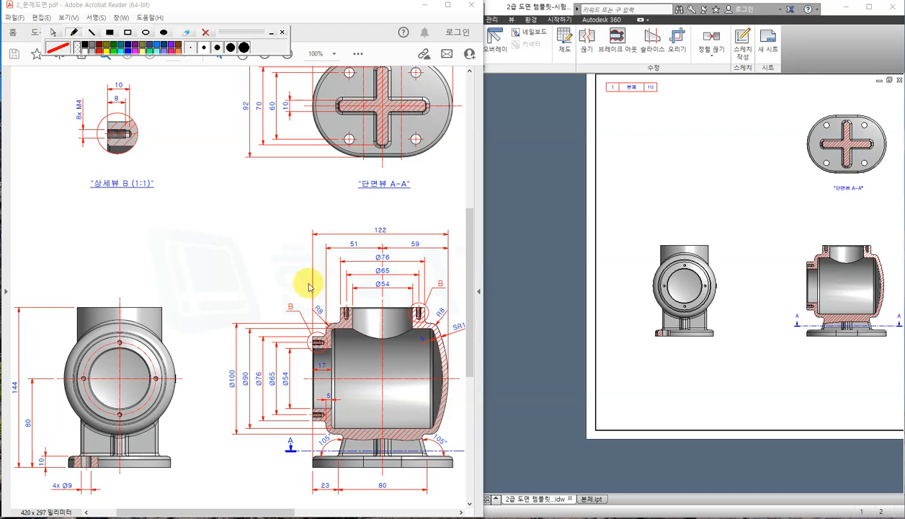
pyautogui.moveTo(324, 350)
pyautogui.mouseDown()
pyautogui.moveTo(306, 348)
pyautogui.moveTo(322, 326)
pyautogui.moveTo(284, 296)
pyautogui.moveTo(303, 327)
pyautogui.mouseUp()
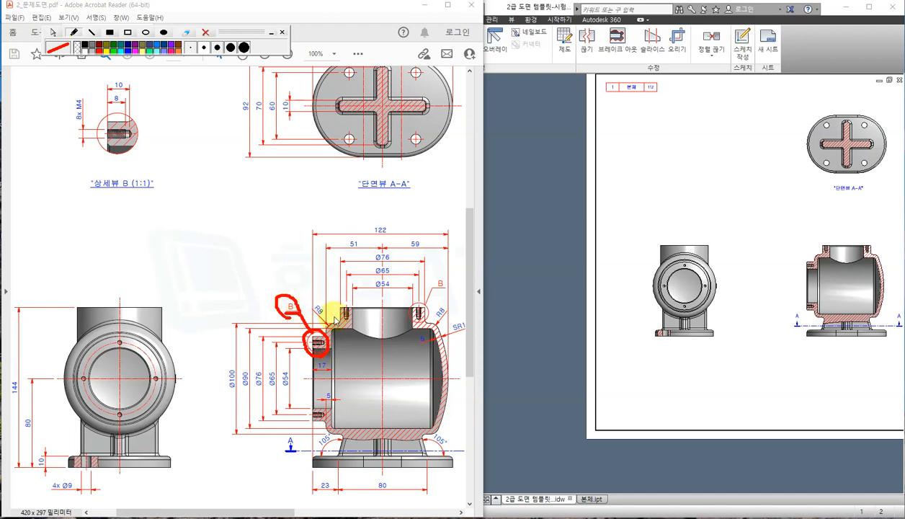
pyautogui.moveTo(433, 322)
pyautogui.mouseDown()
pyautogui.moveTo(422, 304)
pyautogui.moveTo(441, 291)
pyautogui.mouseUp()
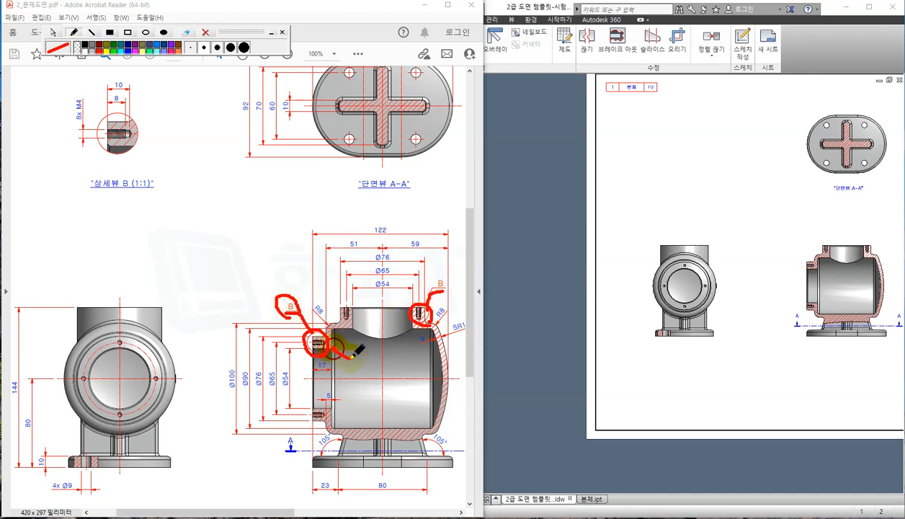
# Mark the B label, detail view B (1:1) and title cell 1 in red.
pyautogui.moveTo(350, 355); pyautogui.dragTo(352, 358)
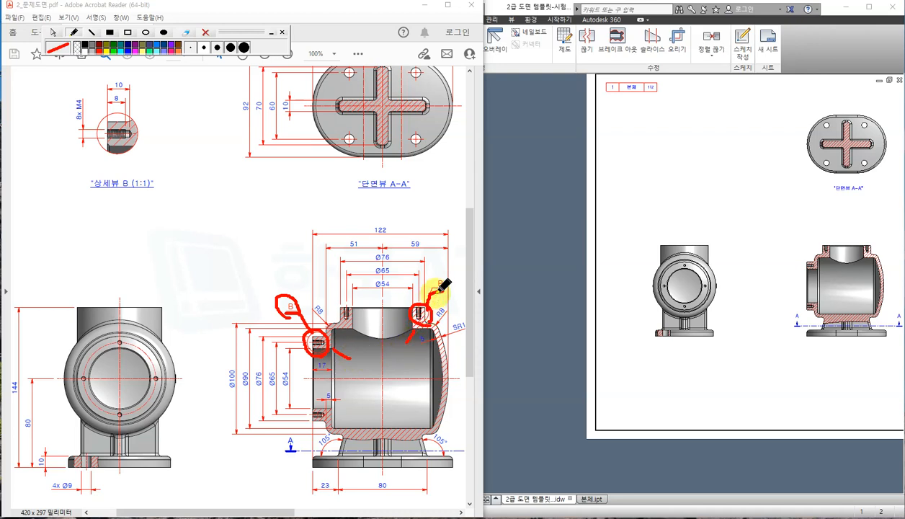
pyautogui.moveTo(434, 281); pyautogui.dragTo(457, 280)
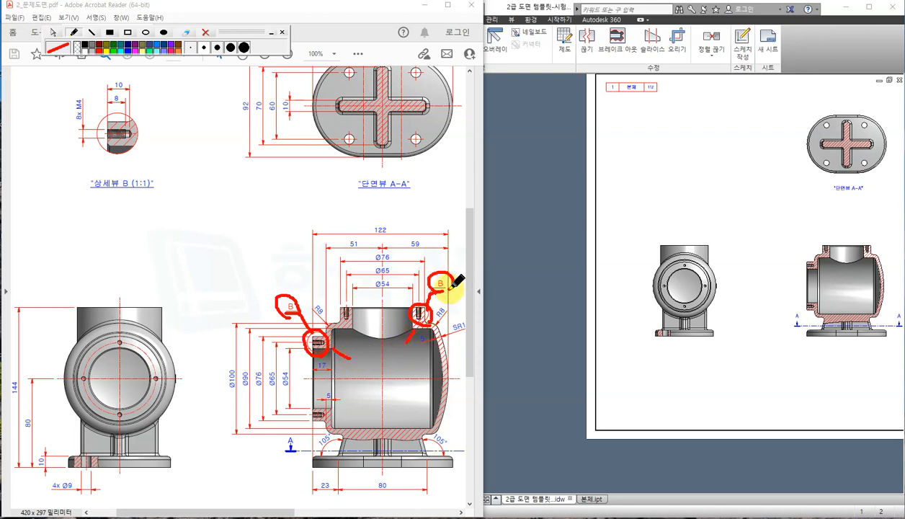
pyautogui.moveTo(85, 203)
pyautogui.mouseDown()
pyautogui.moveTo(187, 151)
pyautogui.moveTo(148, 78)
pyautogui.moveTo(100, 72)
pyautogui.moveTo(45, 133)
pyautogui.moveTo(86, 209)
pyautogui.mouseUp()
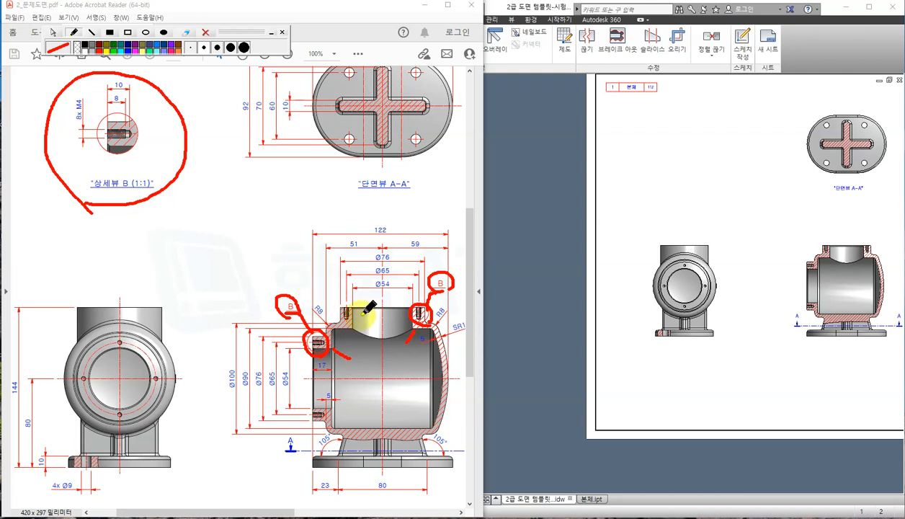
pyautogui.moveTo(630, 105)
pyautogui.mouseDown()
pyautogui.moveTo(671, 96)
pyautogui.moveTo(610, 90)
pyautogui.moveTo(618, 102)
pyautogui.mouseUp()
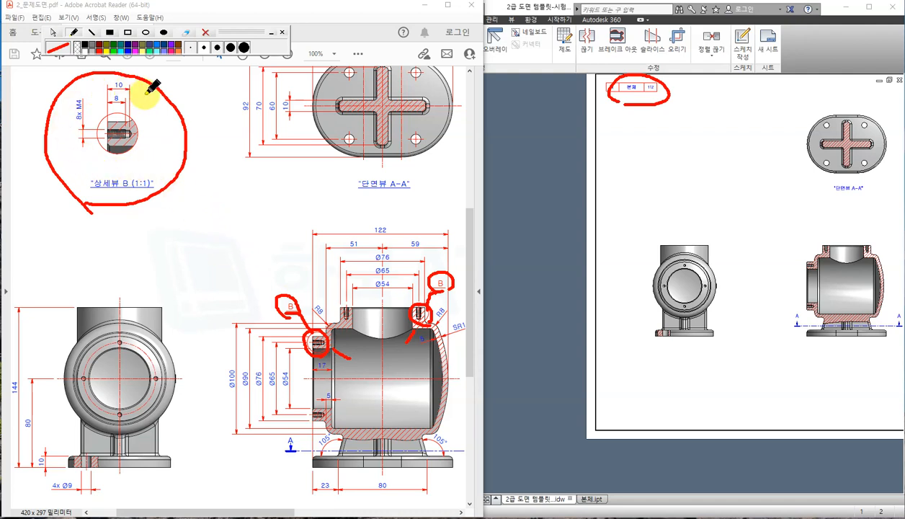
# Clear all the red marks and return to the Inventor drawing.
pyautogui.click(205, 32)
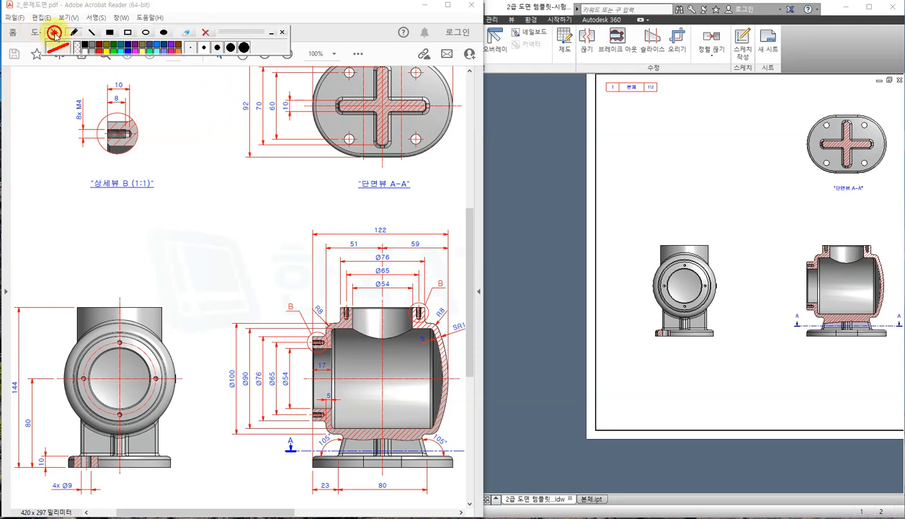
pyautogui.click(54, 34)
pyautogui.click(782, 242)
pyautogui.scroll(5, 836, 286)
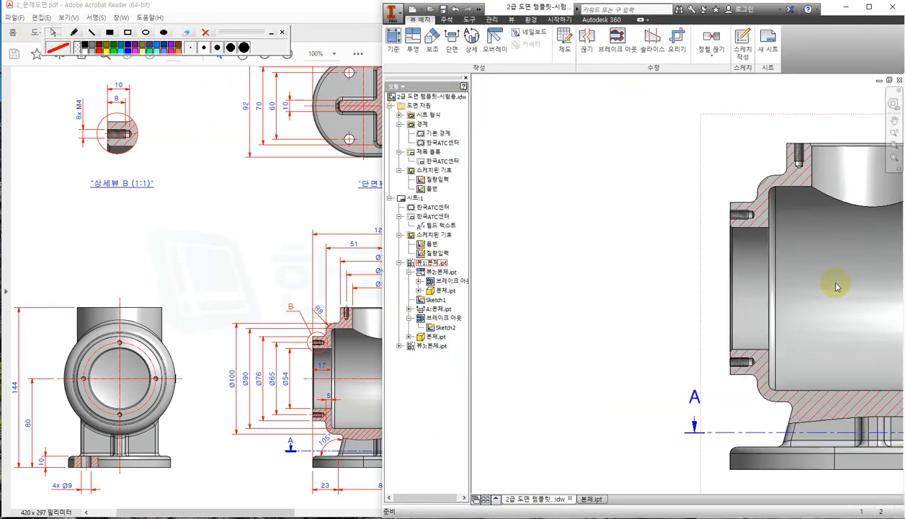
# Check the reference PDF, then narrow the Inventor window so the PDF shows beside it.
pyautogui.moveTo(835, 287)
pyautogui.mouseDown(button='middle')
pyautogui.moveTo(713, 310)
pyautogui.moveTo(696, 337)
pyautogui.mouseUp(button='middle')
pyautogui.click(213, 274)
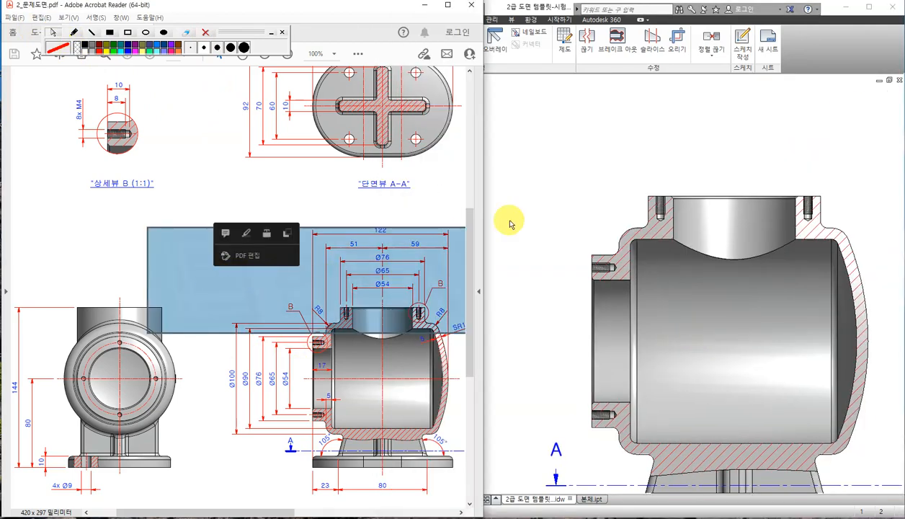
pyautogui.click(335, 197)
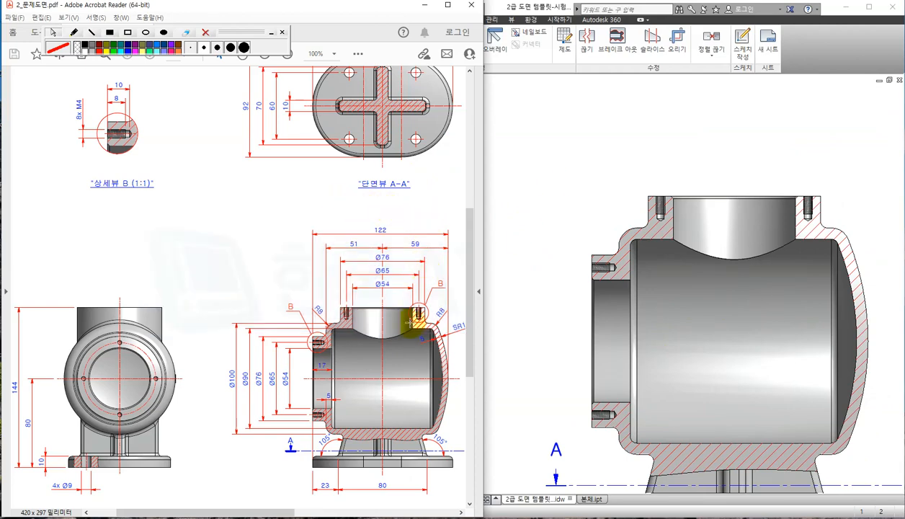
pyautogui.moveTo(291, 512); pyautogui.dragTo(289, 507)
pyautogui.scroll(1, 371, 315)
pyautogui.scroll(1, 370, 315)
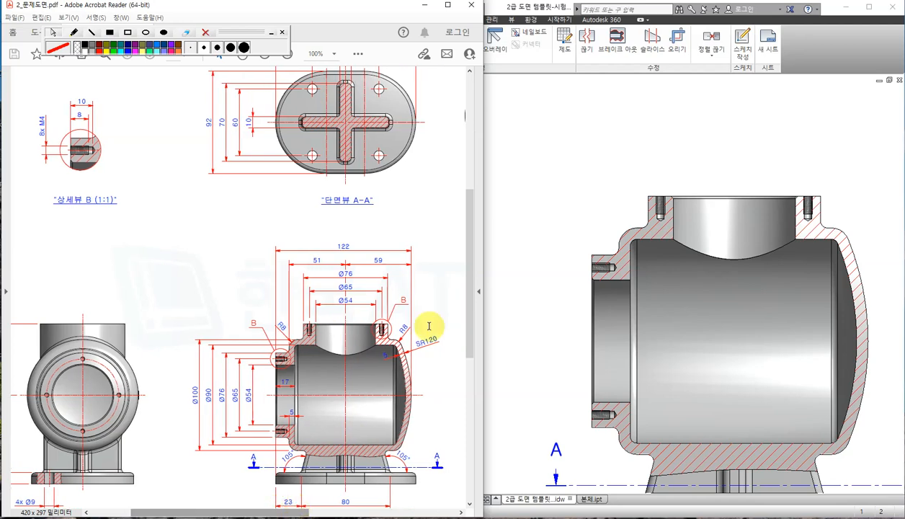
pyautogui.click(541, 169)
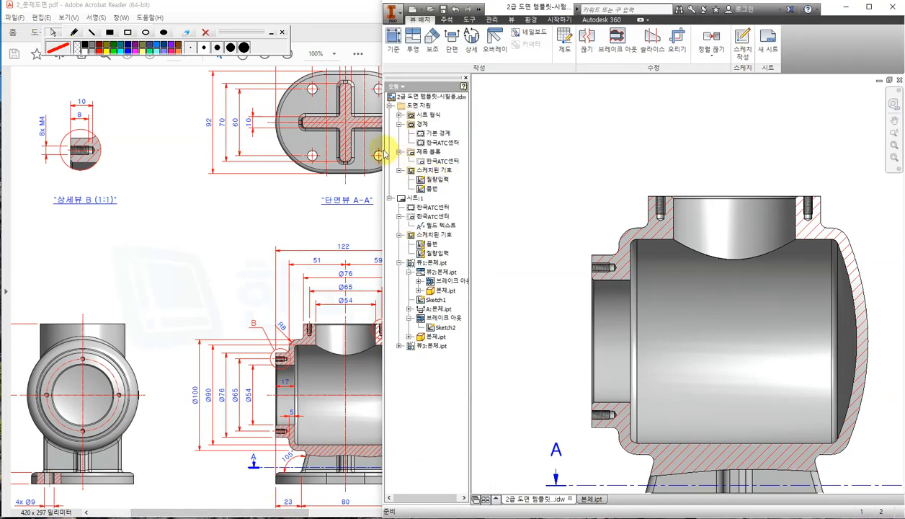
pyautogui.moveTo(379, 152); pyautogui.dragTo(440, 146)
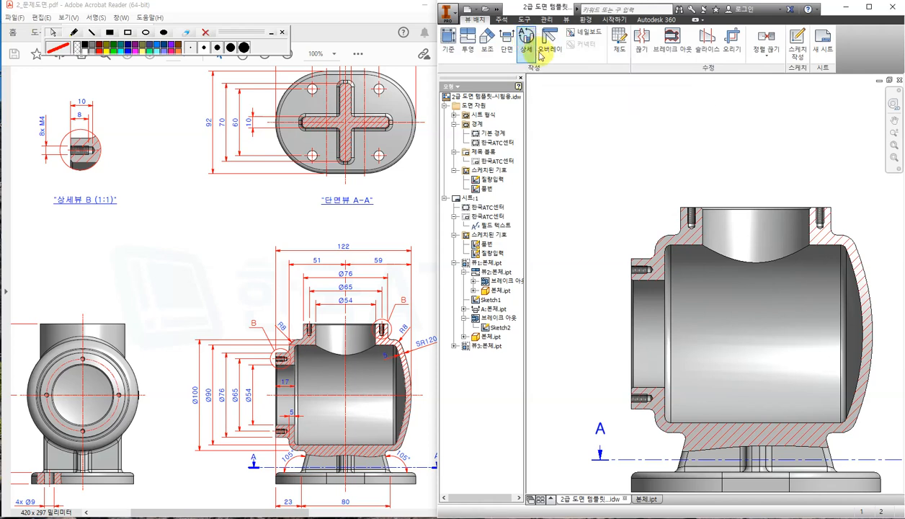
# Start a 1:1 detail view on the section view with a smooth cutout, dismissing the creation error.
pyautogui.click(541, 56)
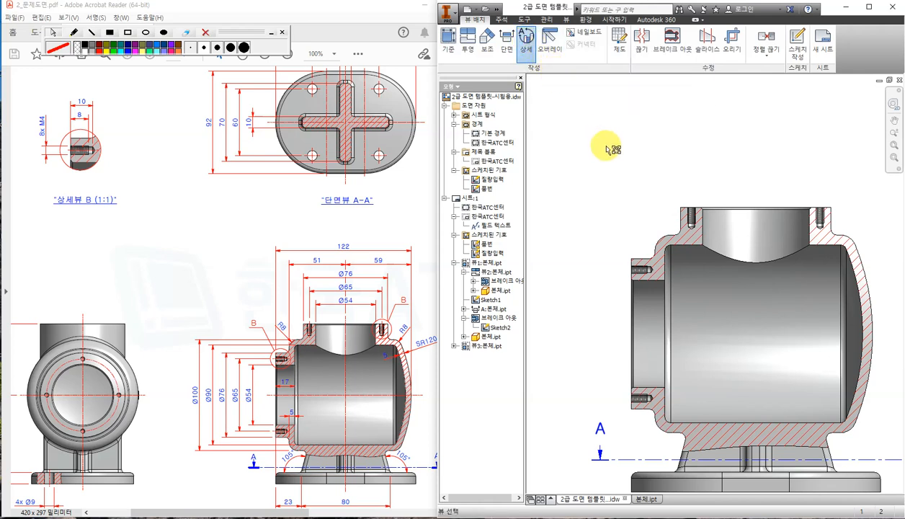
pyautogui.click(642, 272)
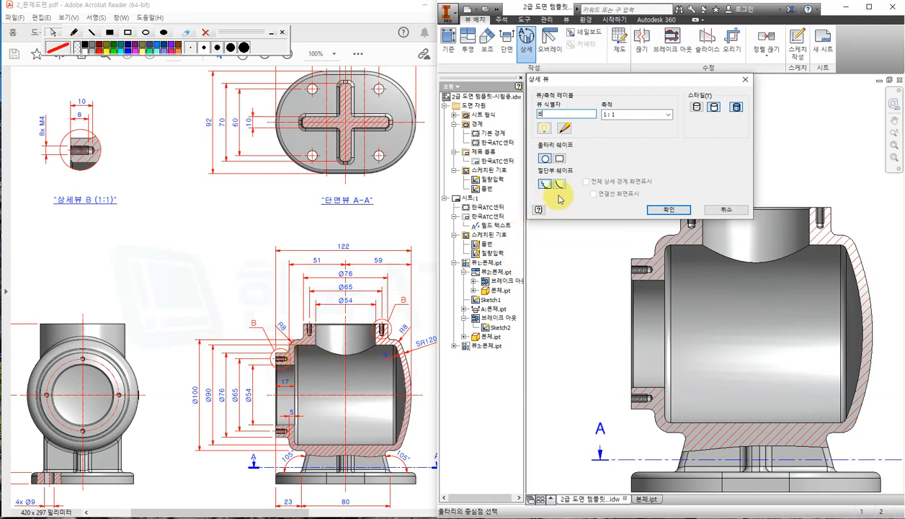
pyautogui.click(559, 185)
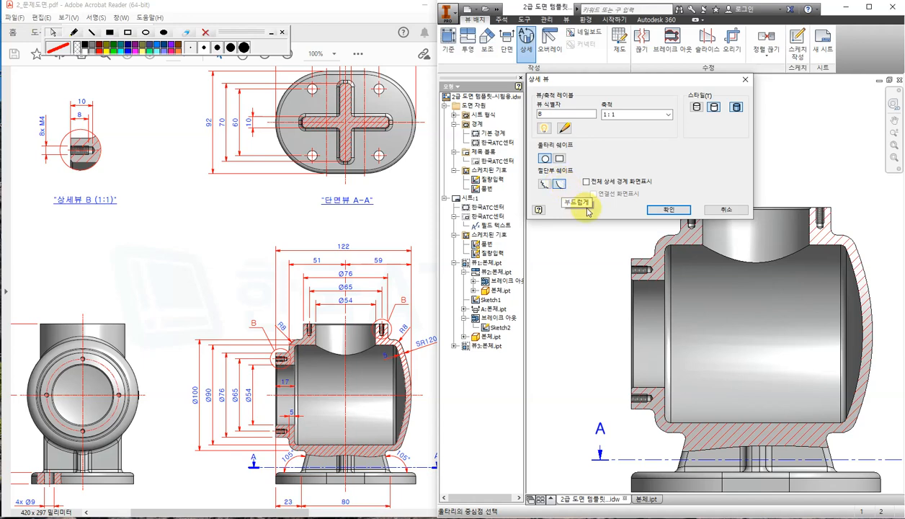
pyautogui.click(669, 210)
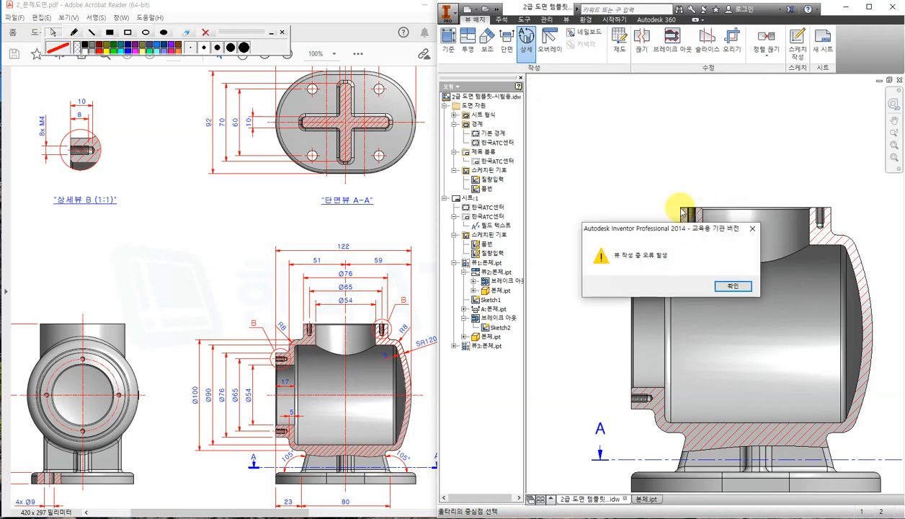
pyautogui.click(734, 287)
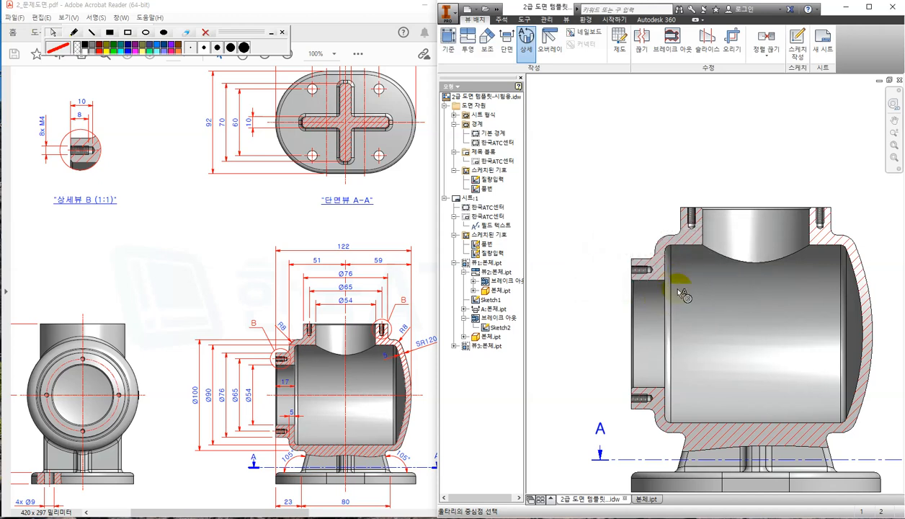
pyautogui.click(634, 208)
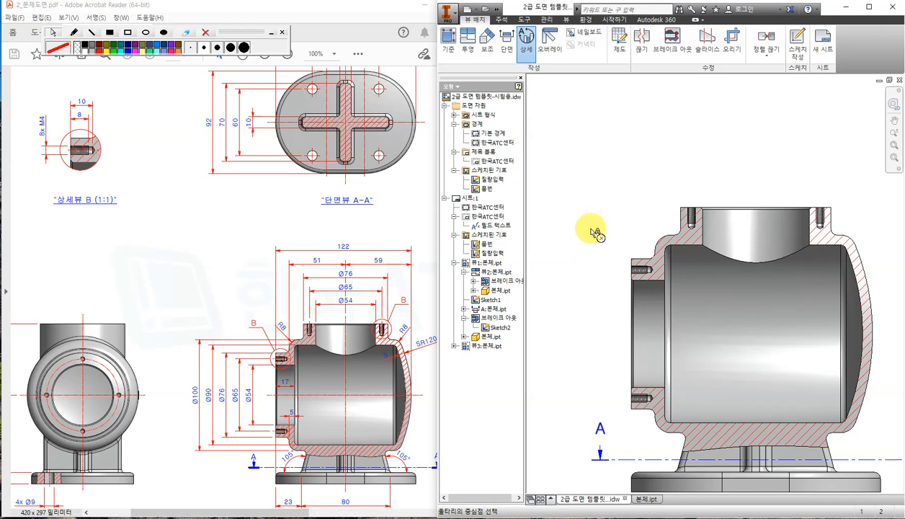
# Circle the upper-left threaded hole and place detail view B (1:1) at the sheet's upper left.
pyautogui.click(640, 269)
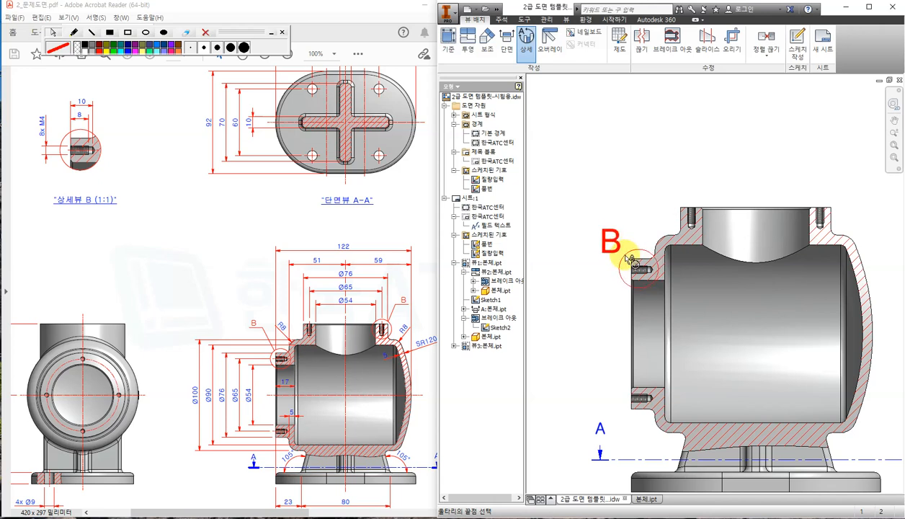
pyautogui.click(637, 267)
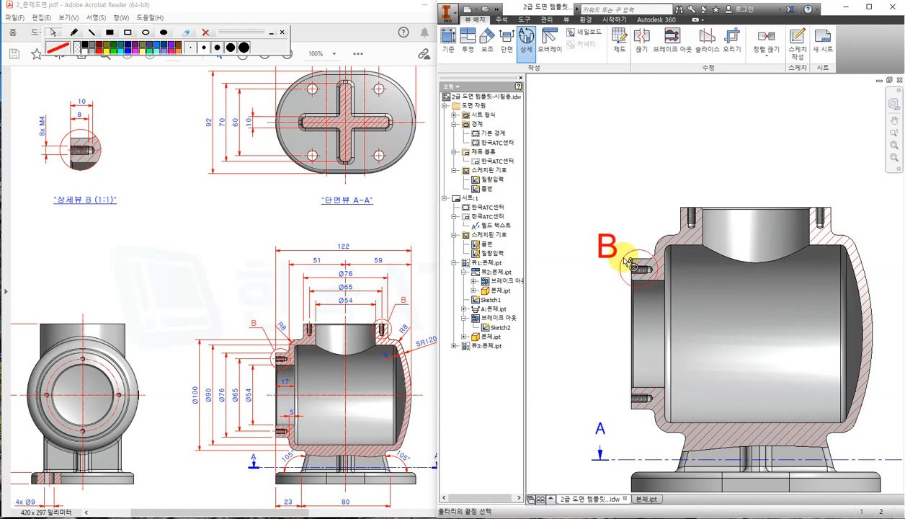
pyautogui.click(626, 260)
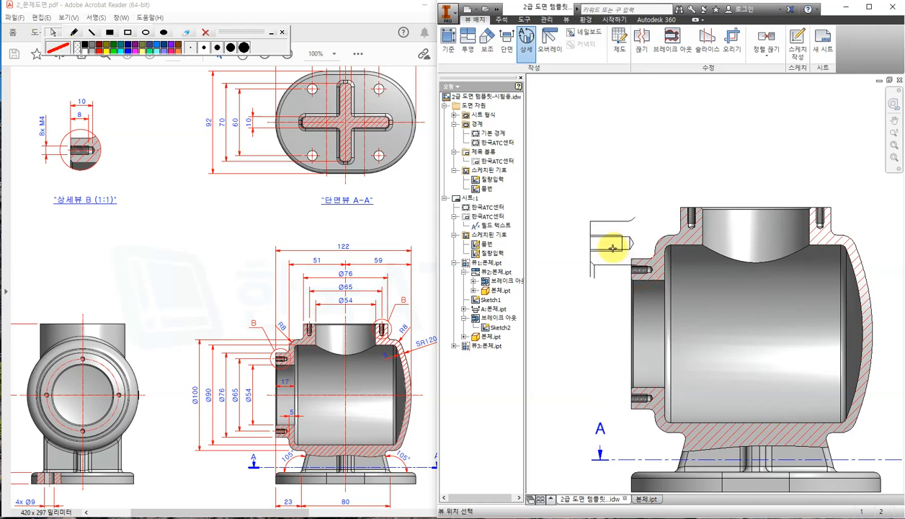
pyautogui.scroll(2, 597, 234)
pyautogui.moveTo(595, 233); pyautogui.dragTo(693, 309, button='middle')
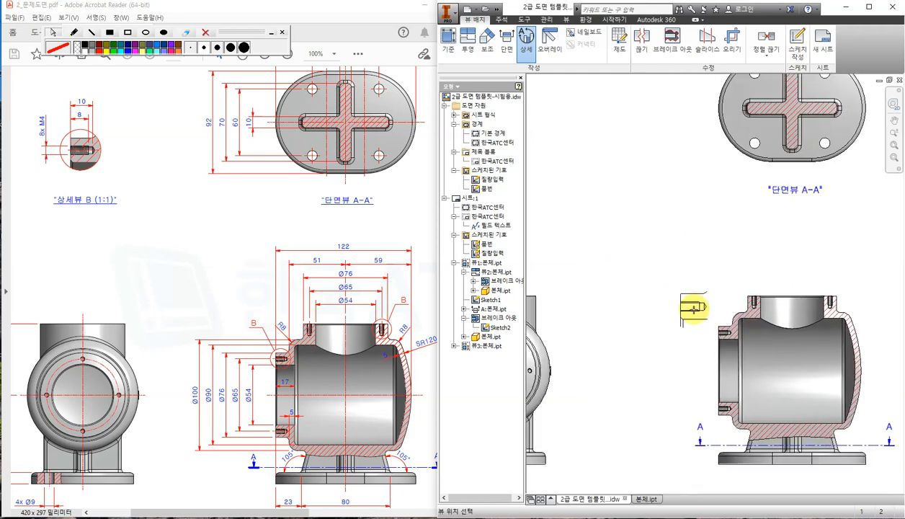
pyautogui.moveTo(637, 249); pyautogui.dragTo(696, 288, button='middle')
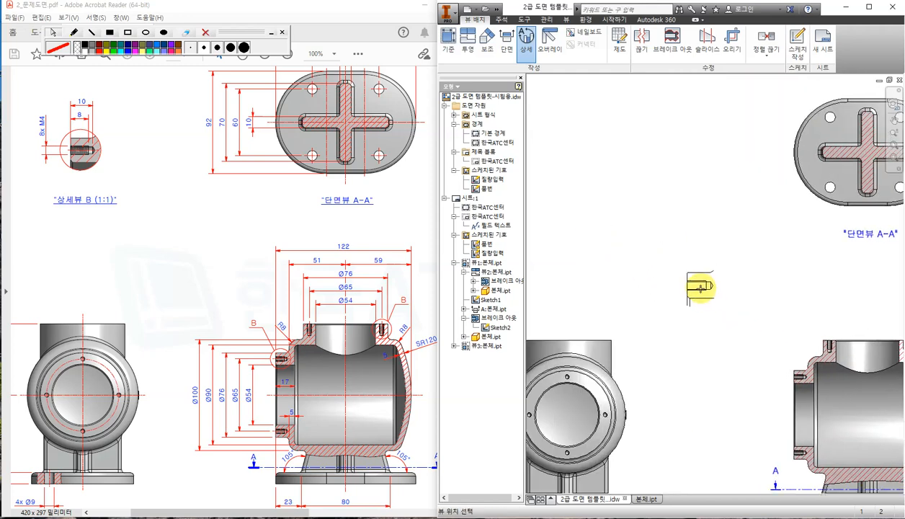
pyautogui.scroll(2, 667, 248)
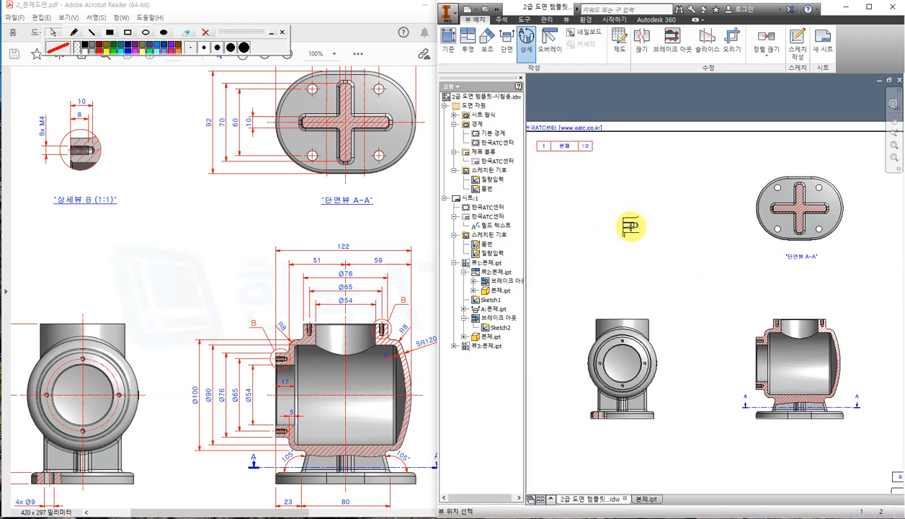
pyautogui.click(631, 224)
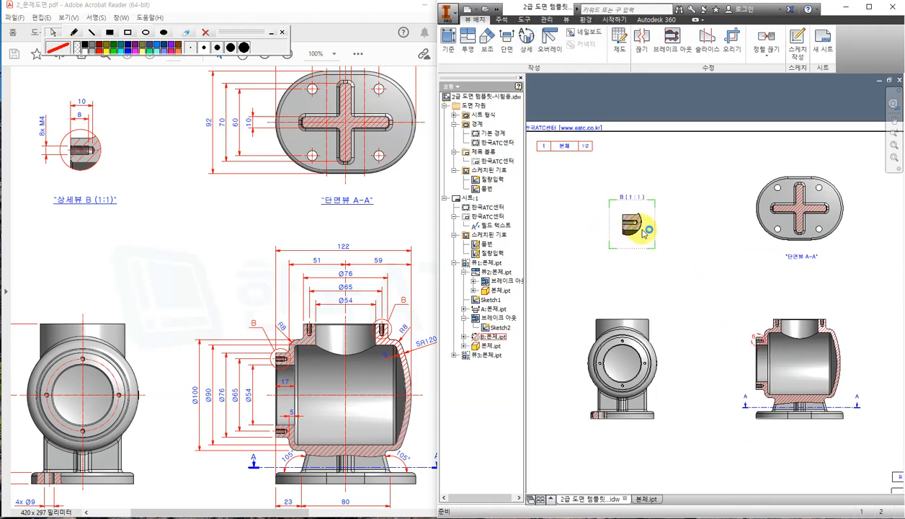
pyautogui.scroll(3, 732, 339)
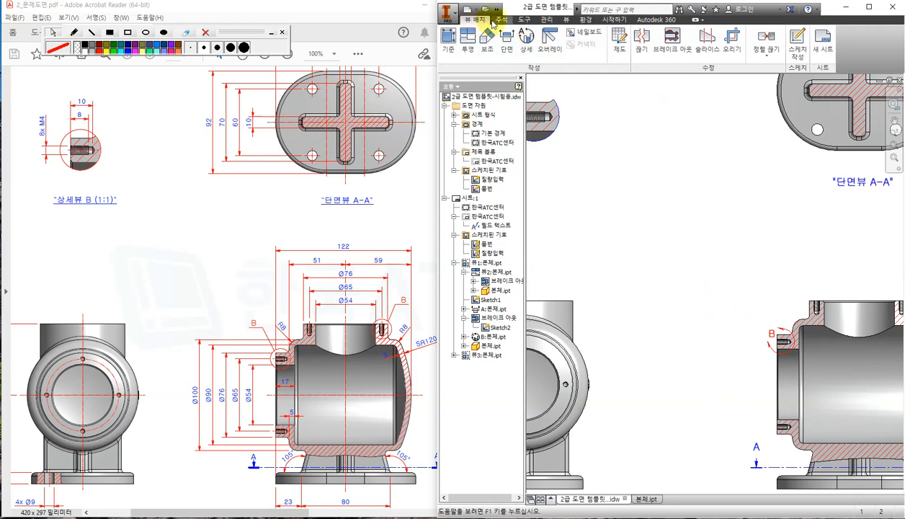
# Undo the first detail view and restart one on the section view with a smooth cutout.
pyautogui.click(496, 8)
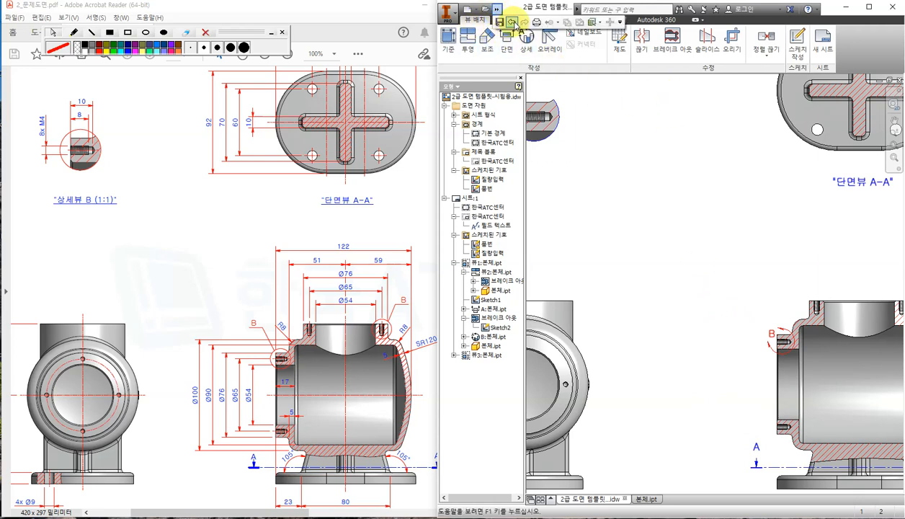
pyautogui.click(513, 21)
pyautogui.moveTo(754, 331); pyautogui.dragTo(660, 262)
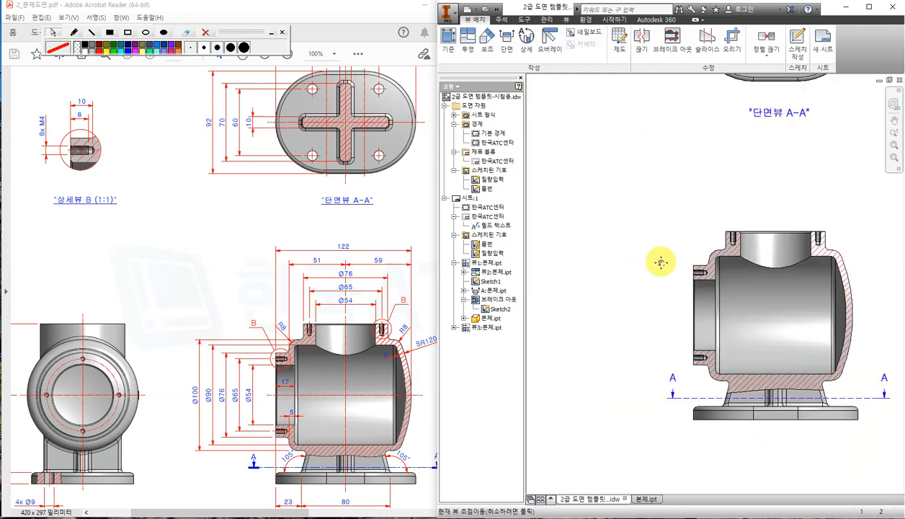
pyautogui.click(670, 43)
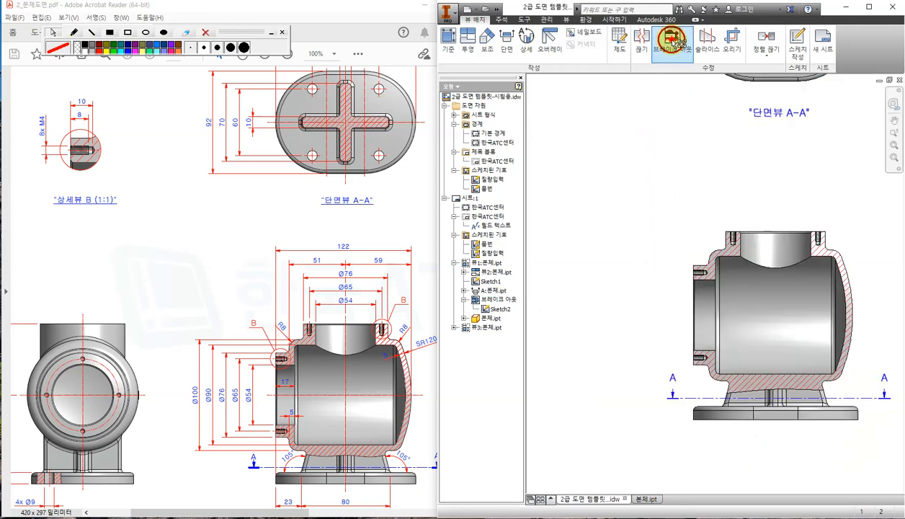
pyautogui.click(525, 43)
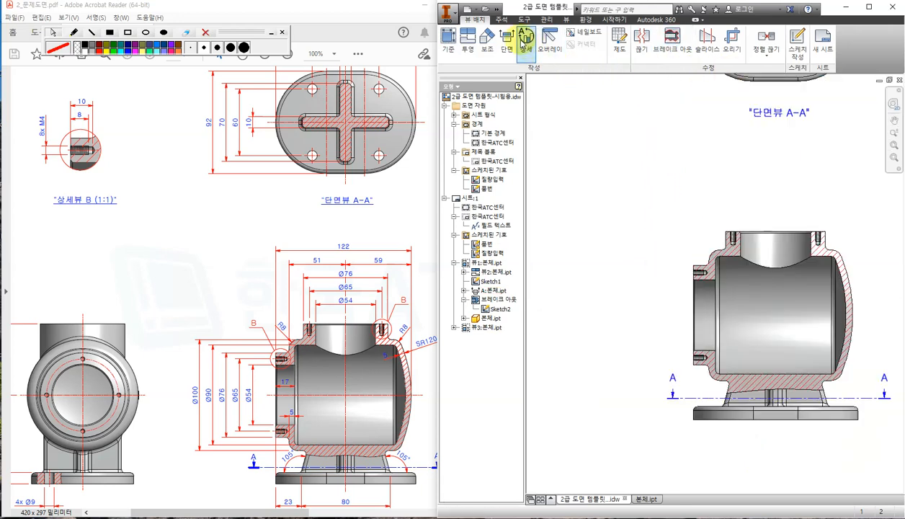
pyautogui.scroll(-2, 710, 283)
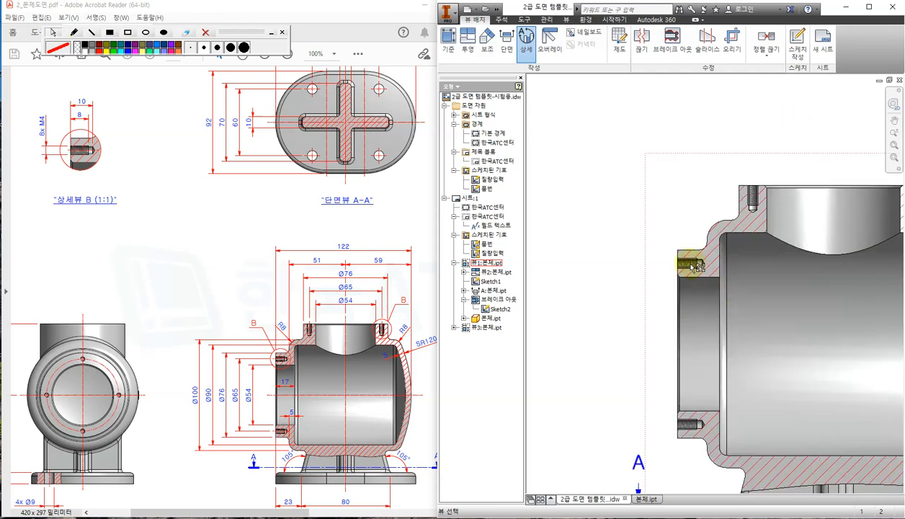
pyautogui.click(690, 266)
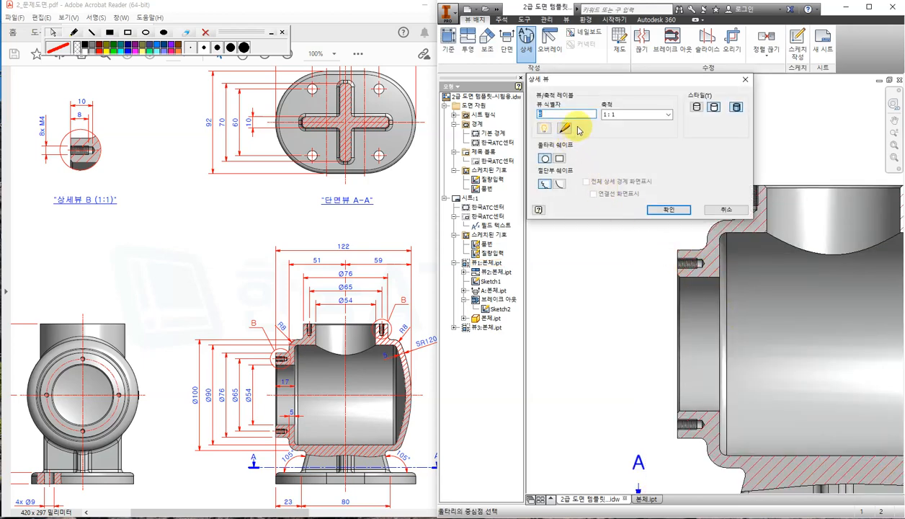
pyautogui.click(559, 183)
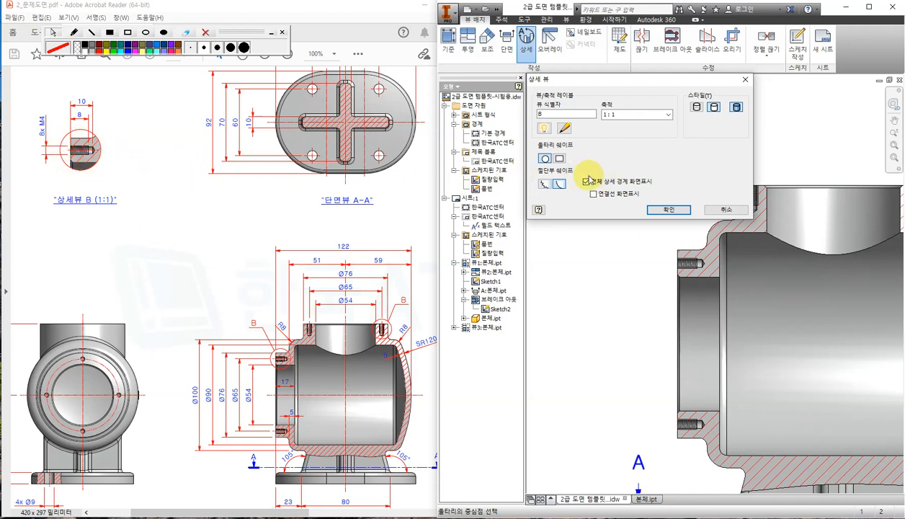
pyautogui.click(667, 211)
pyautogui.click(729, 285)
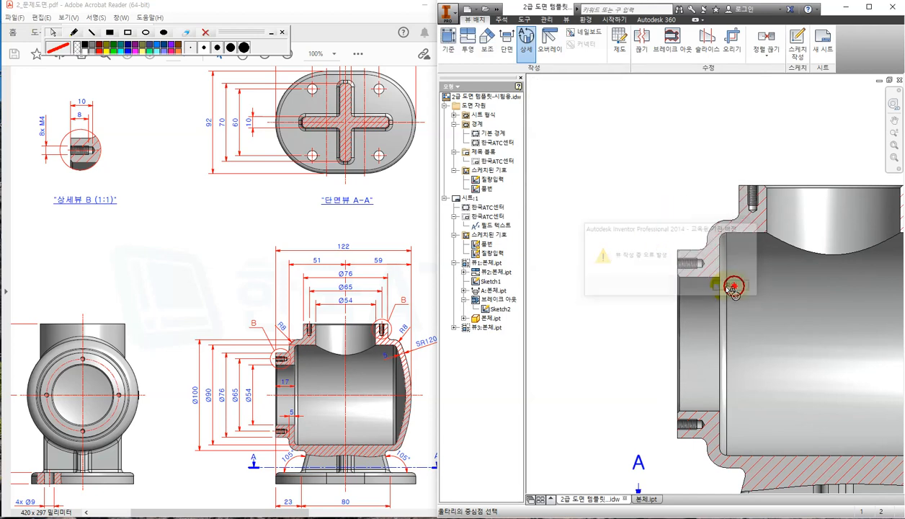
# Circle the upper-left threaded hole and place the new detail view at the sheet's upper left.
pyautogui.click(691, 263)
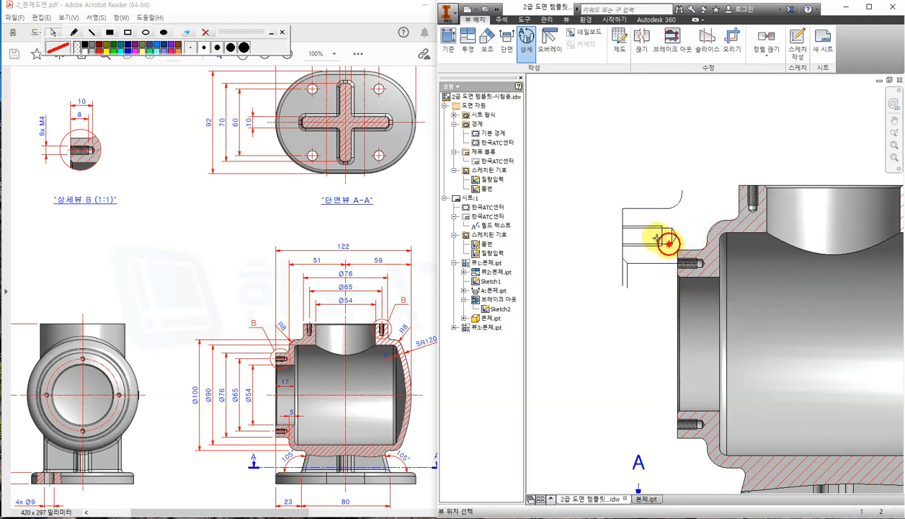
pyautogui.click(666, 236)
pyautogui.scroll(-5, 610, 202)
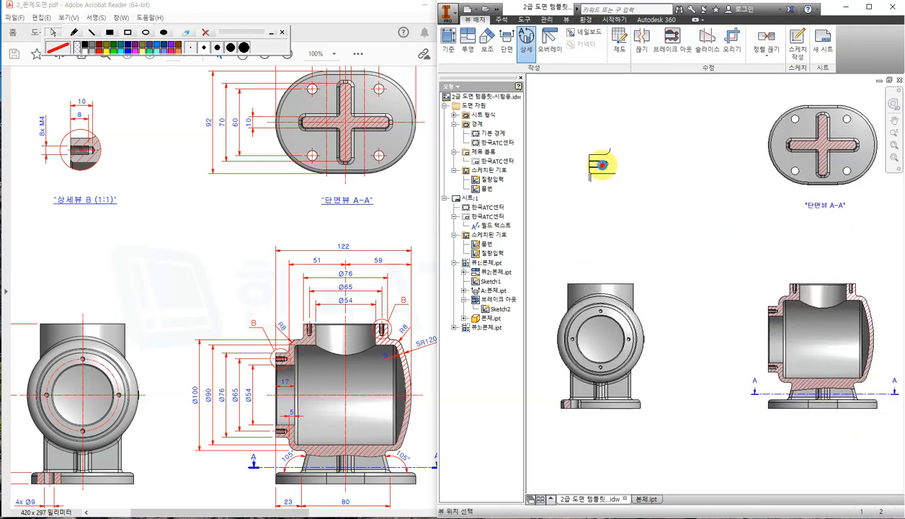
pyautogui.click(596, 161)
pyautogui.scroll(5, 763, 313)
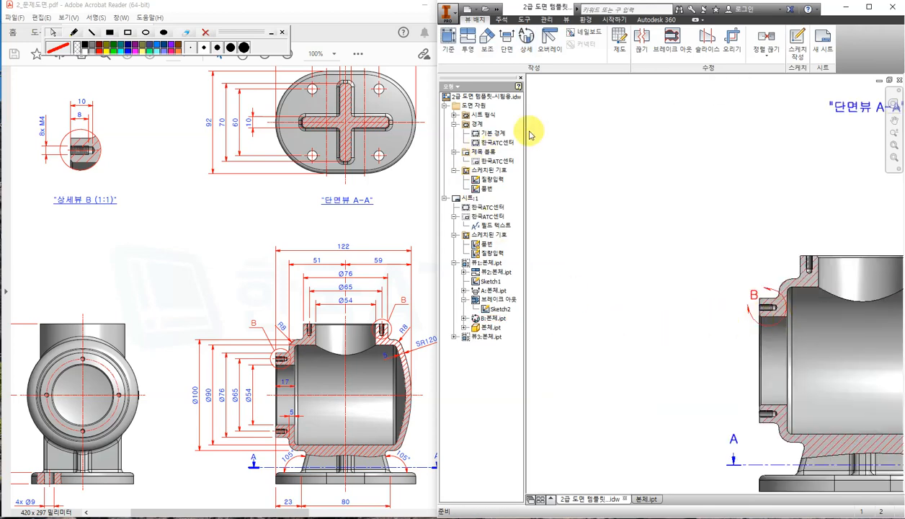
# Move the detail label below its circle and retype it as '상세뷰 B (1:1)'.
pyautogui.moveTo(618, 152); pyautogui.dragTo(793, 283, button='middle')
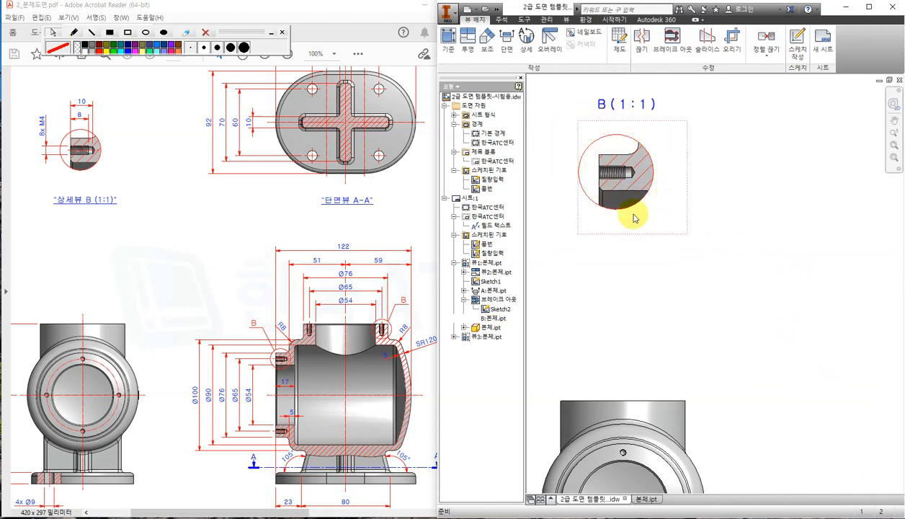
pyautogui.scroll(-3, 764, 272)
pyautogui.scroll(1, 763, 272)
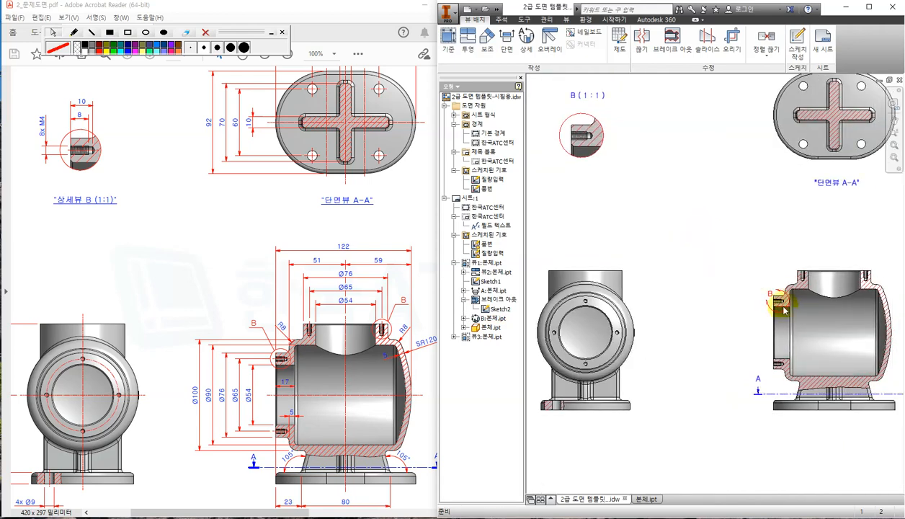
pyautogui.scroll(3, 778, 305)
pyautogui.scroll(-5, 670, 245)
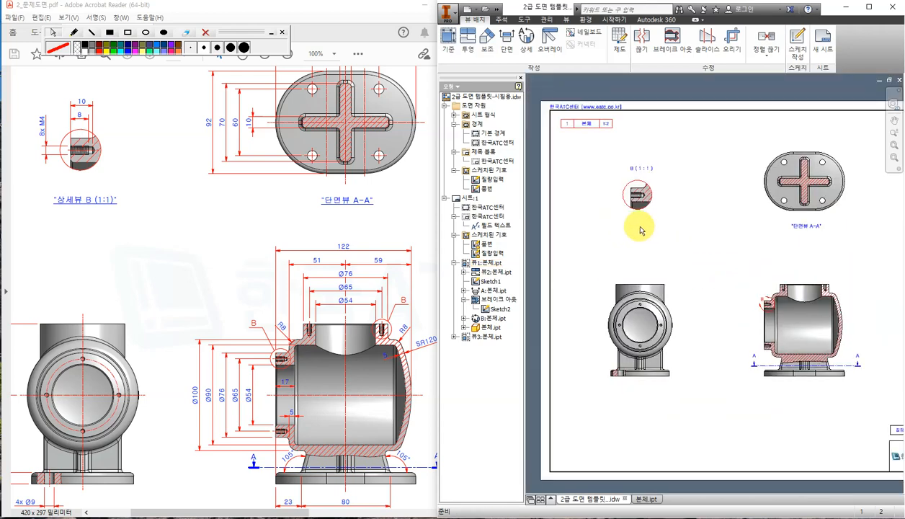
pyautogui.scroll(3, 637, 186)
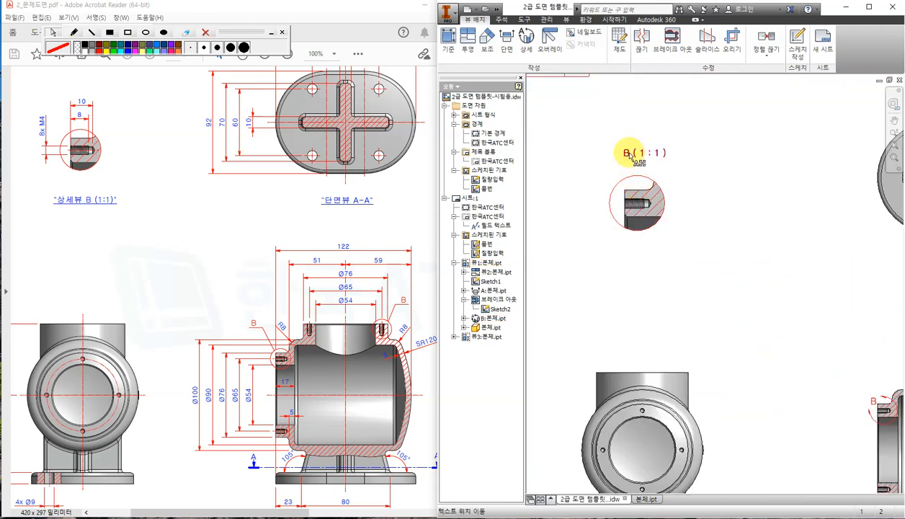
pyautogui.moveTo(628, 154); pyautogui.dragTo(624, 256)
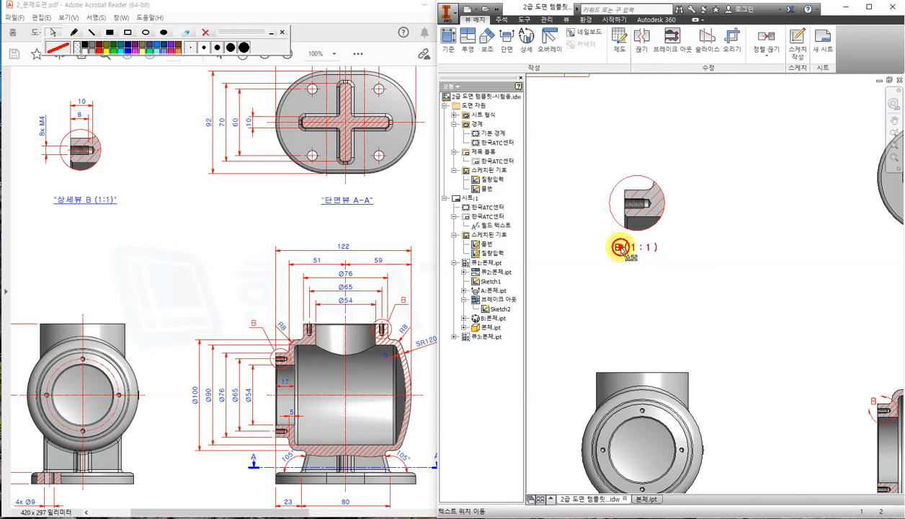
pyautogui.doubleClick(620, 247)
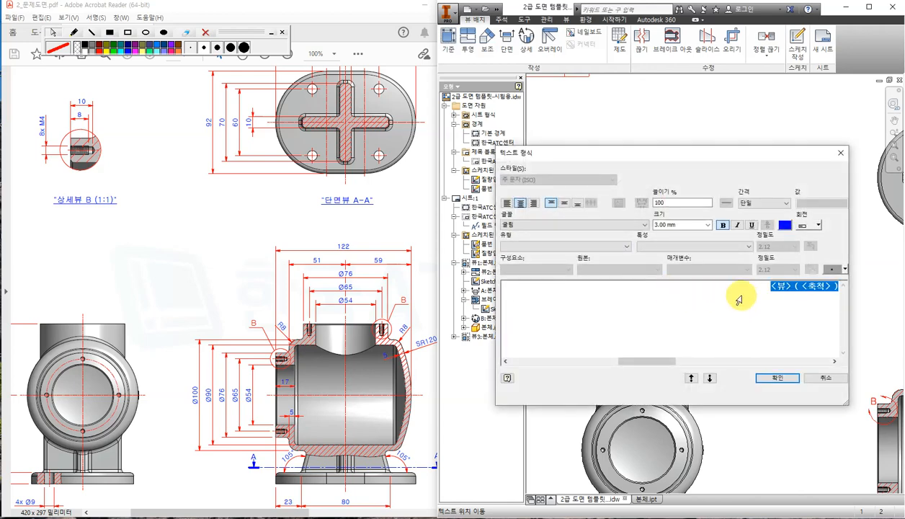
pyautogui.press('Delete')
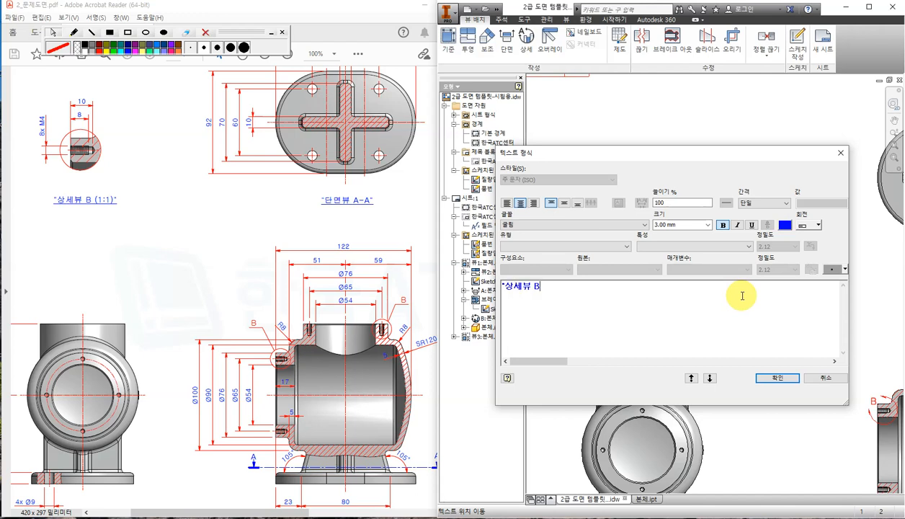
pyautogui.write('상세뷰 B (1:1')
pyautogui.moveTo(597, 285); pyautogui.dragTo(504, 301)
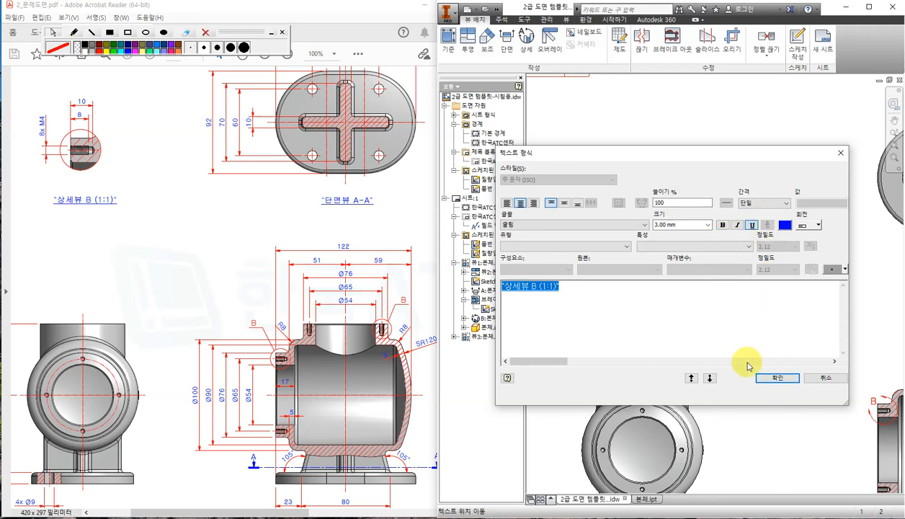
pyautogui.click(774, 376)
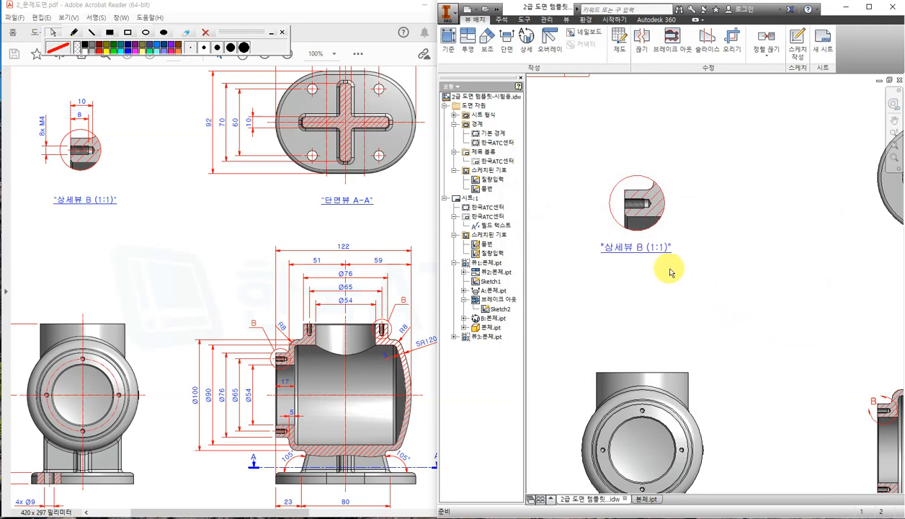
# Remove bold formatting from the '단면뷰 A-A' section view label.
pyautogui.scroll(-2, 720, 263)
pyautogui.scroll(2, 864, 266)
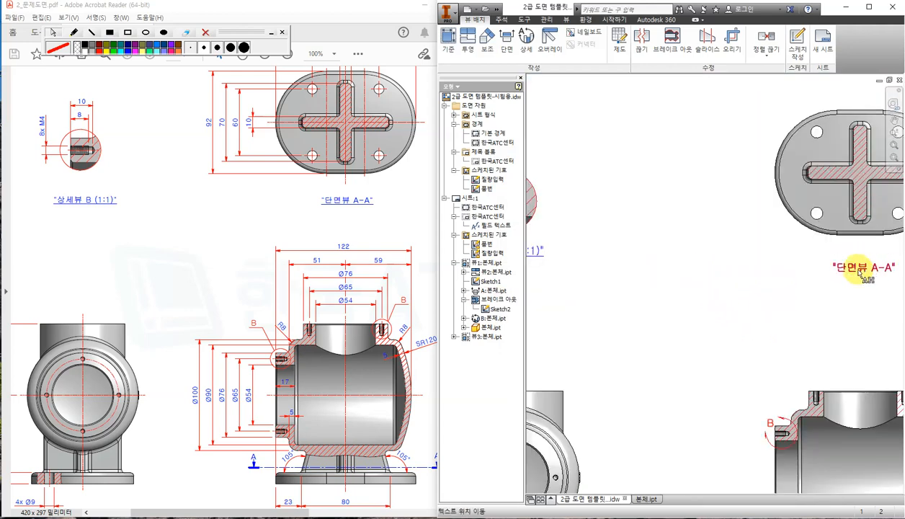
pyautogui.doubleClick(858, 271)
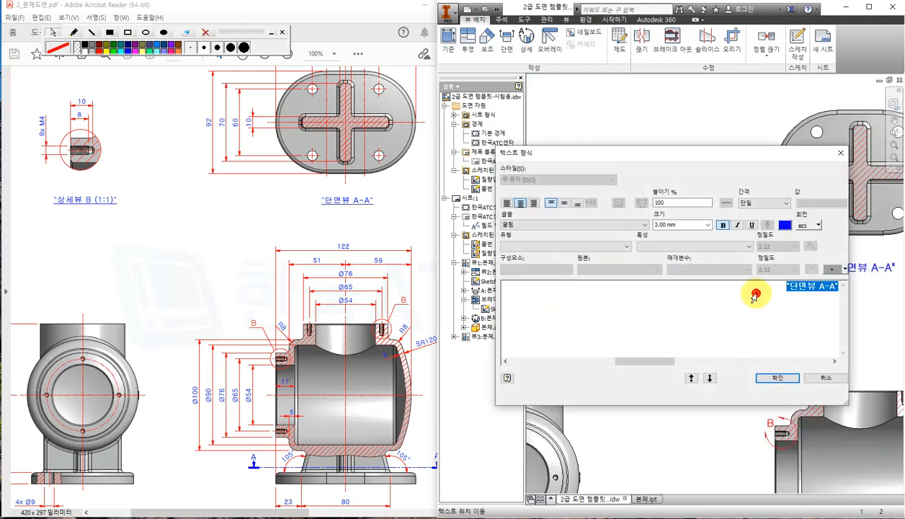
pyautogui.click(722, 225)
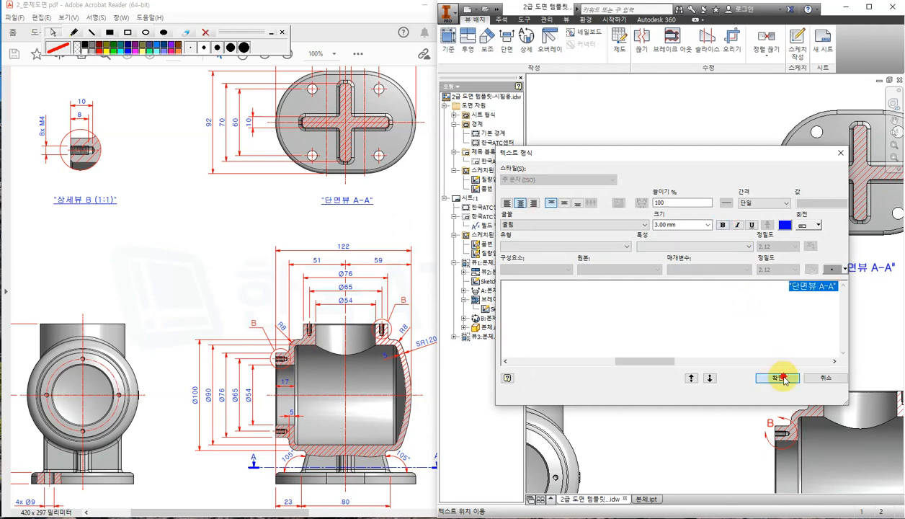
pyautogui.click(785, 378)
pyautogui.scroll(-2, 722, 303)
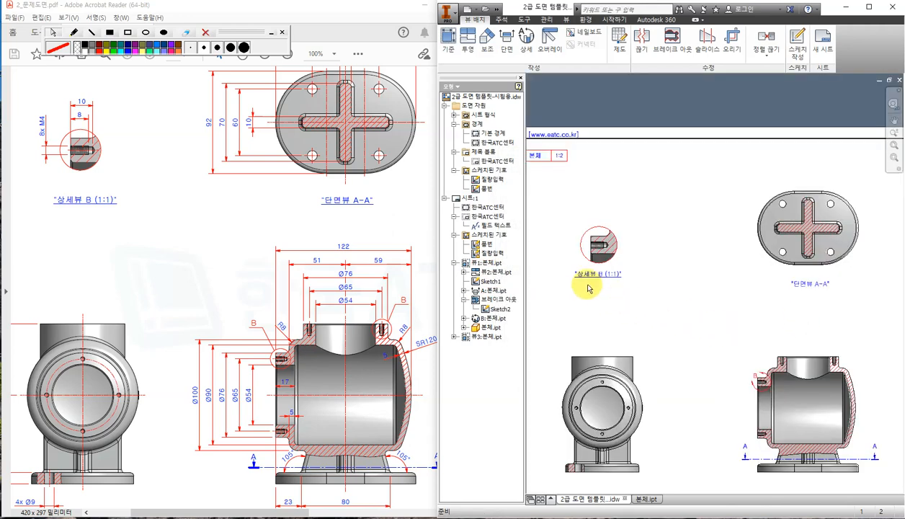
# Zoom to the section view's B callout and compare it with the reference PDF.
pyautogui.scroll(3, 588, 288)
pyautogui.scroll(-2, 591, 287)
pyautogui.moveTo(708, 353); pyautogui.dragTo(677, 299, button='middle')
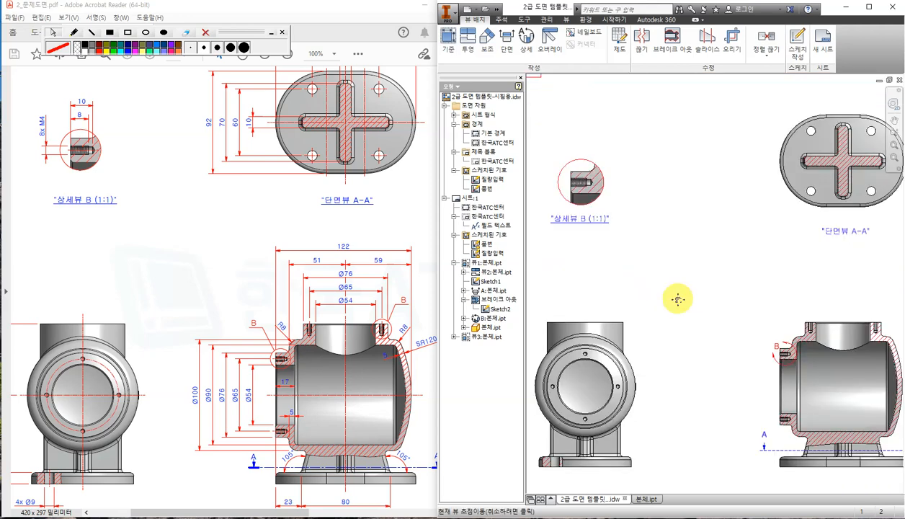
pyautogui.moveTo(747, 386); pyautogui.dragTo(690, 351, button='middle')
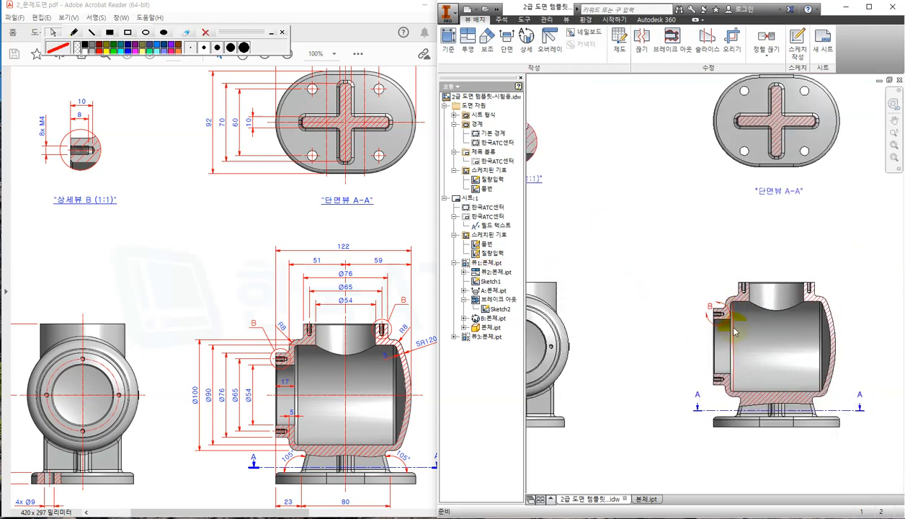
pyautogui.scroll(4, 734, 331)
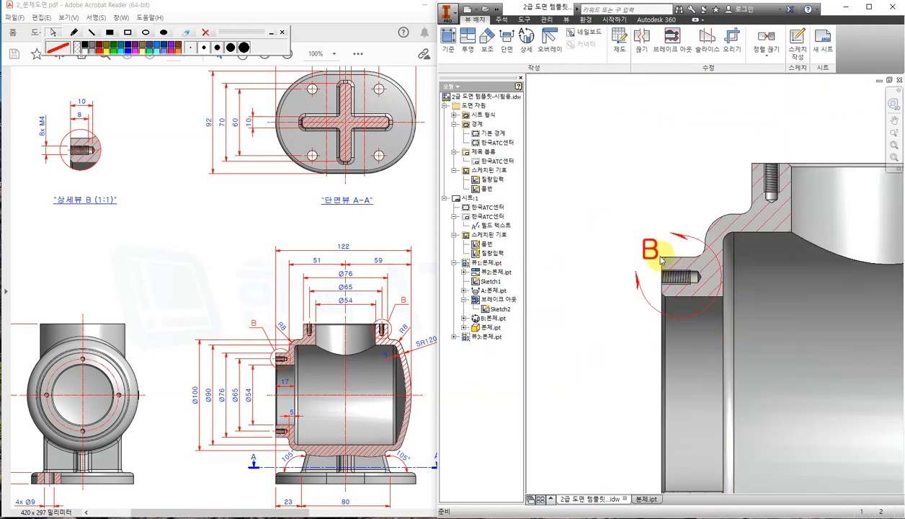
pyautogui.click(335, 418)
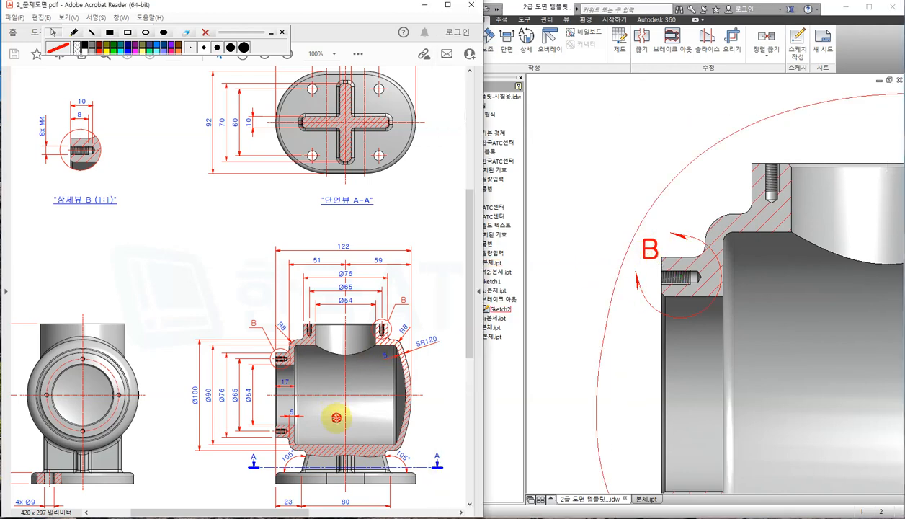
pyautogui.keyDown('ctrl'); pyautogui.scroll(4, 289, 349); pyautogui.keyUp('ctrl')
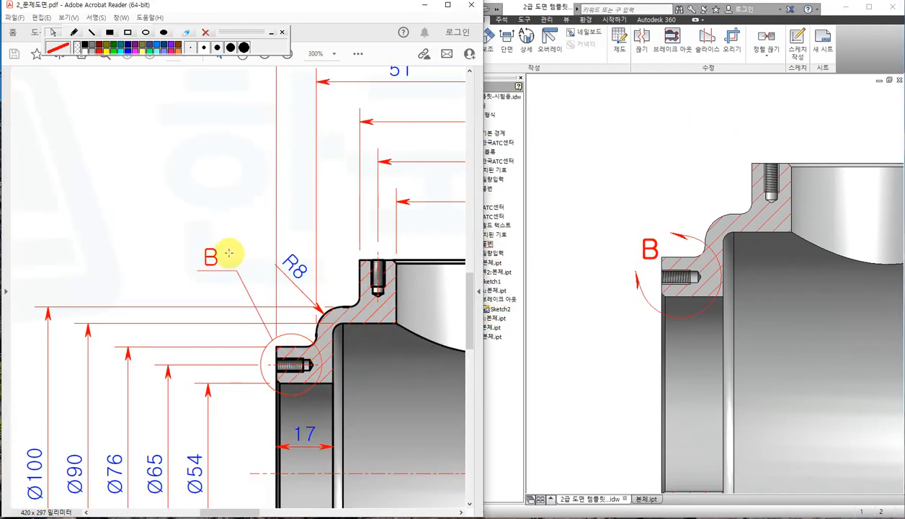
# Add a leader (지시선) to the B callout and drag the letter up-left of its circle.
pyautogui.rightClick(653, 250)
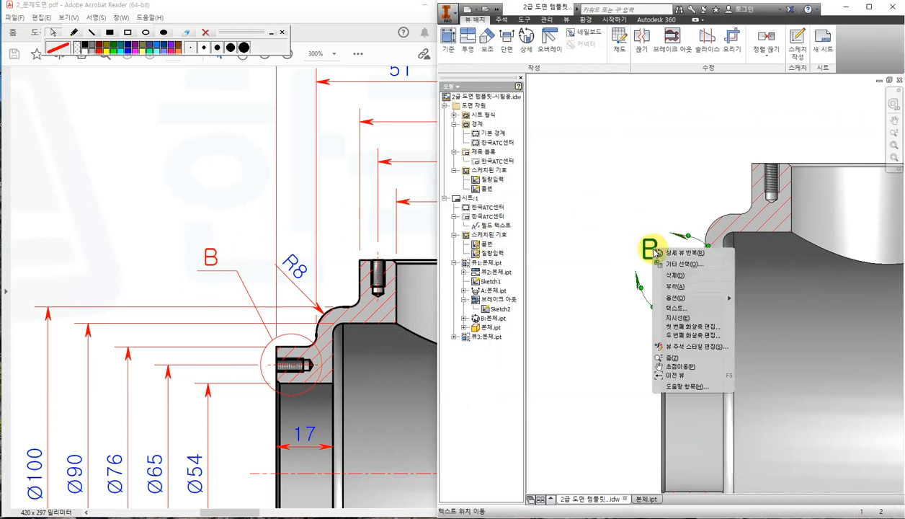
pyautogui.click(688, 317)
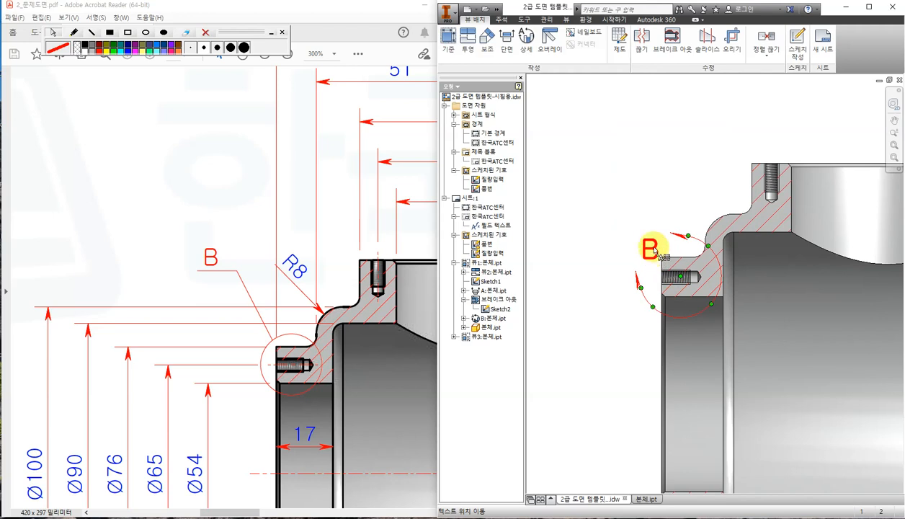
pyautogui.moveTo(654, 250); pyautogui.dragTo(572, 153)
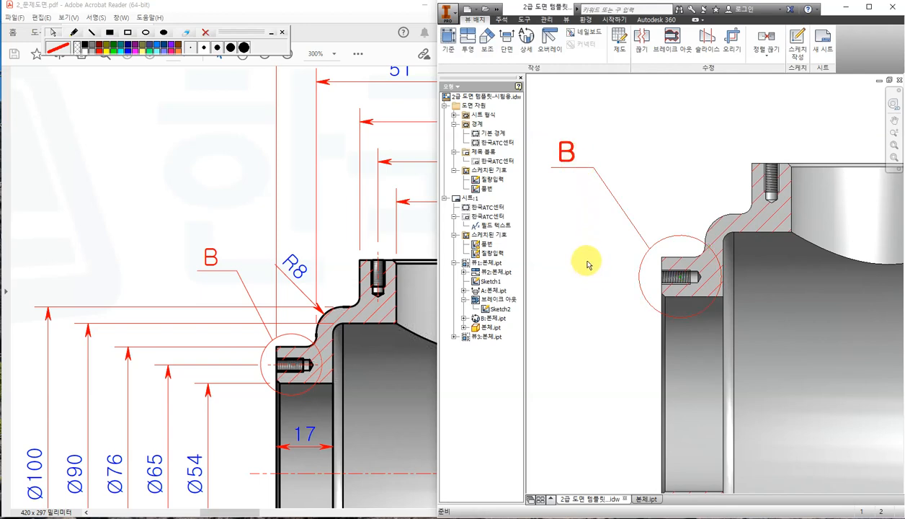
pyautogui.scroll(3, 584, 263)
pyautogui.scroll(3, 583, 268)
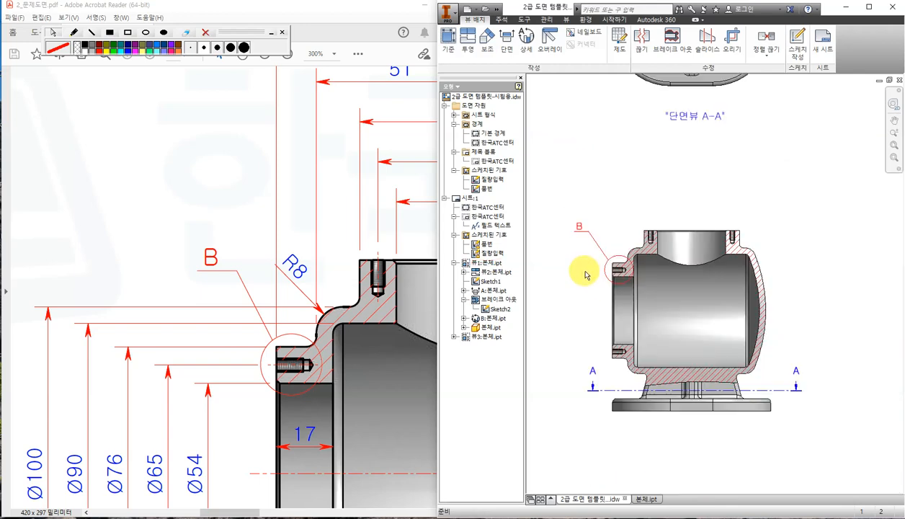
# Compare the section view's top-right flange with the reference PDF and launch the 상세 Detail View command.
pyautogui.moveTo(594, 226)
pyautogui.mouseDown(button='middle')
pyautogui.moveTo(633, 219)
pyautogui.moveTo(710, 282)
pyautogui.mouseUp(button='middle')
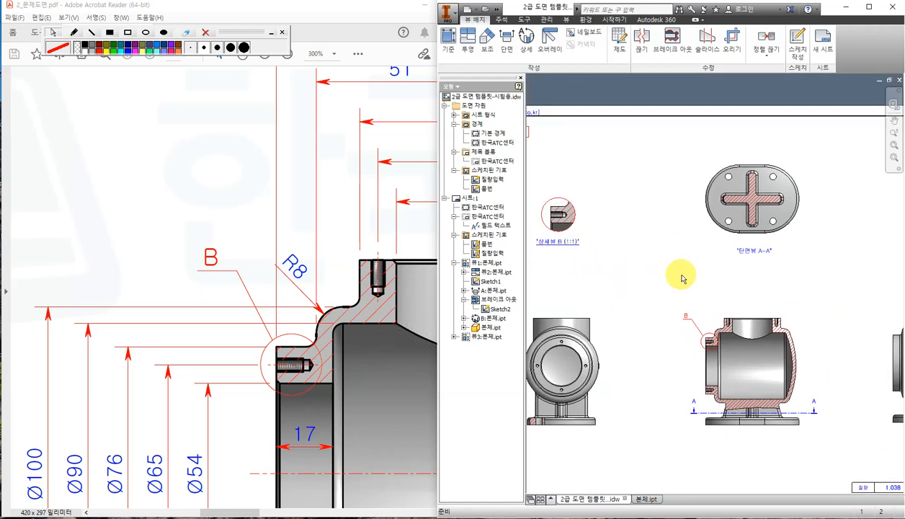
pyautogui.moveTo(624, 271); pyautogui.dragTo(622, 260, button='middle')
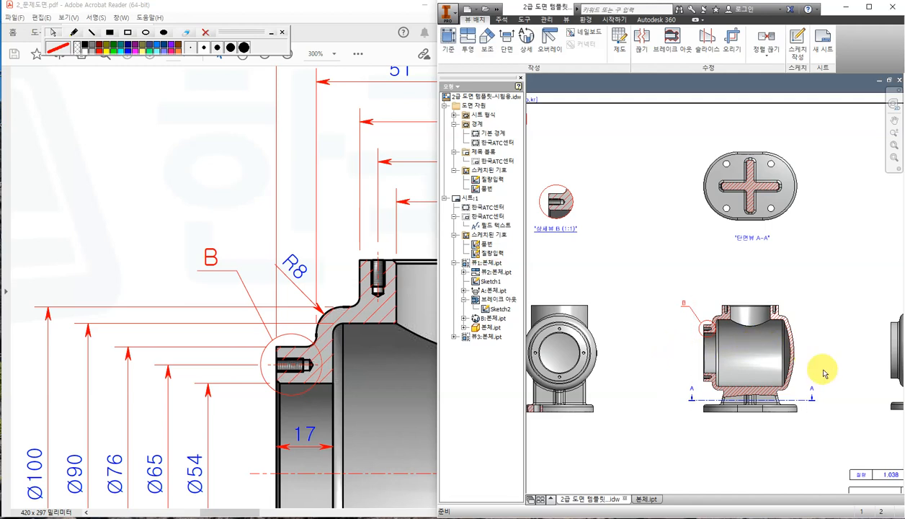
pyautogui.moveTo(838, 366); pyautogui.dragTo(791, 336, button='middle')
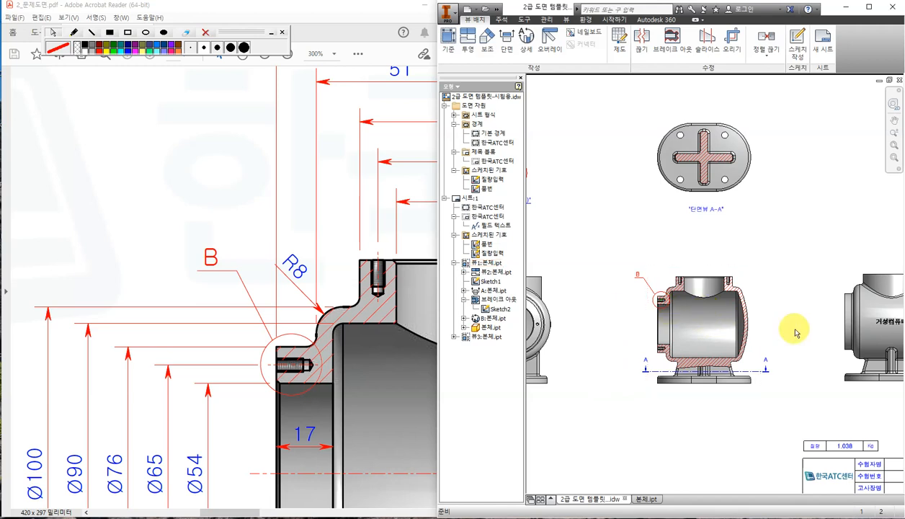
pyautogui.scroll(2, 755, 303)
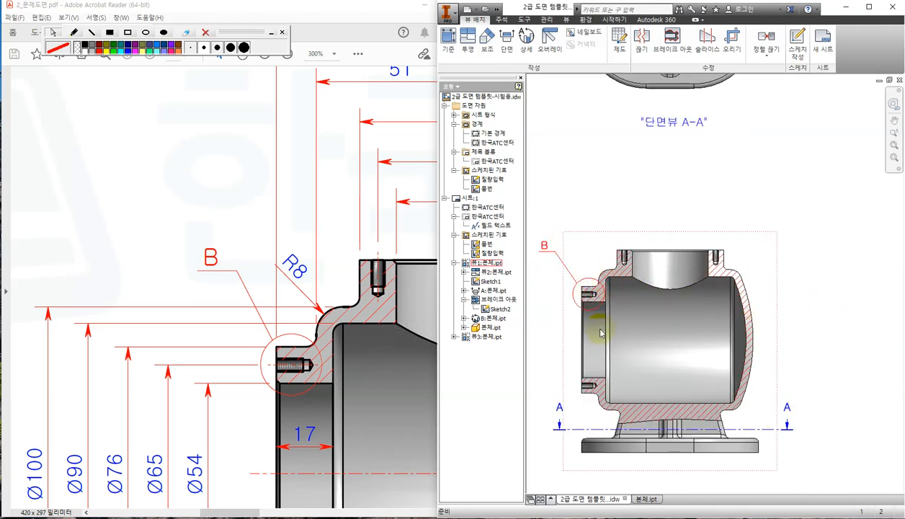
pyautogui.moveTo(248, 510); pyautogui.dragTo(293, 508)
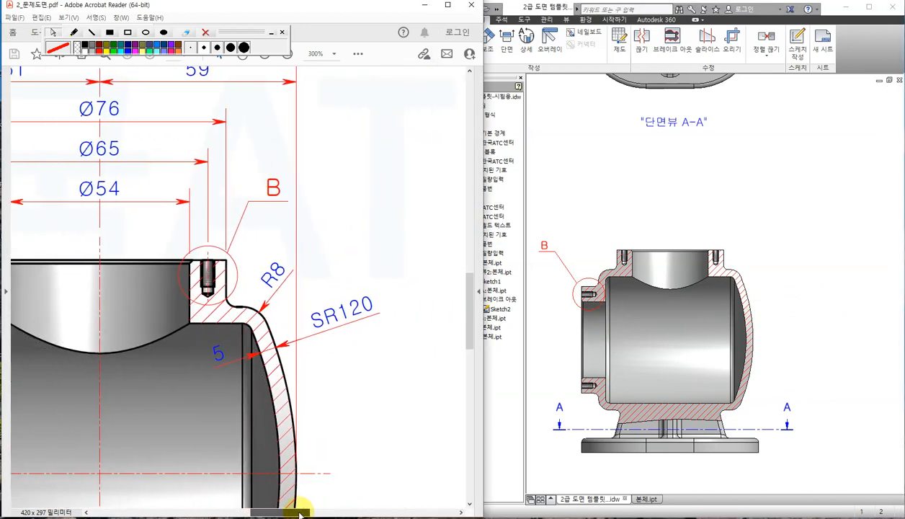
pyautogui.keyDown('ctrl'); pyautogui.scroll(-2, 307, 373); pyautogui.keyUp('ctrl')
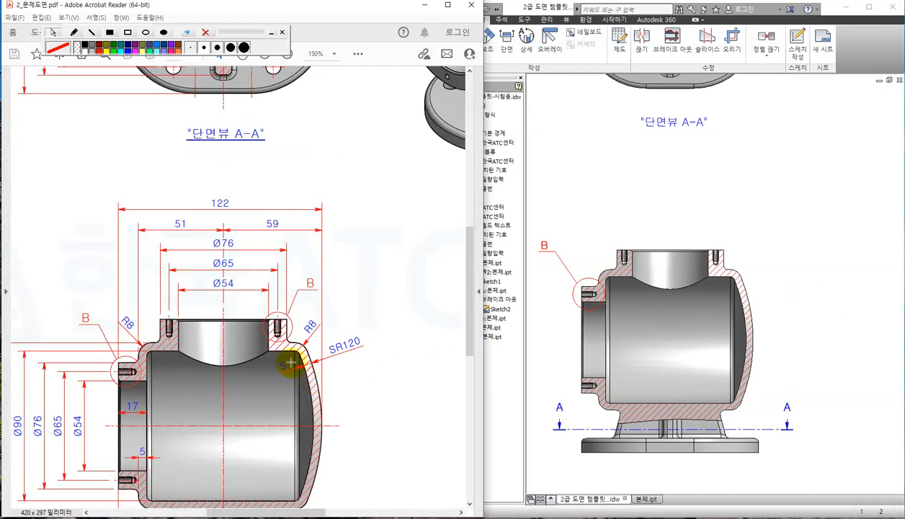
pyautogui.click(802, 247)
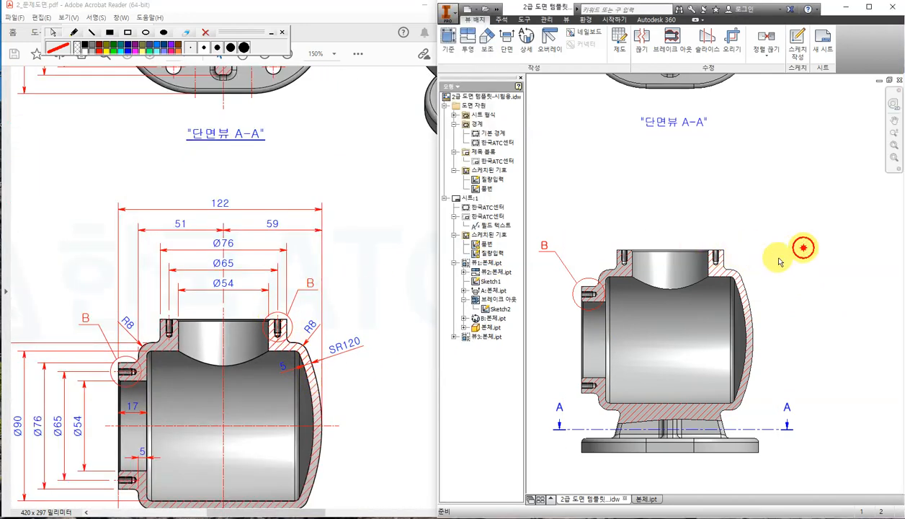
pyautogui.scroll(3, 731, 256)
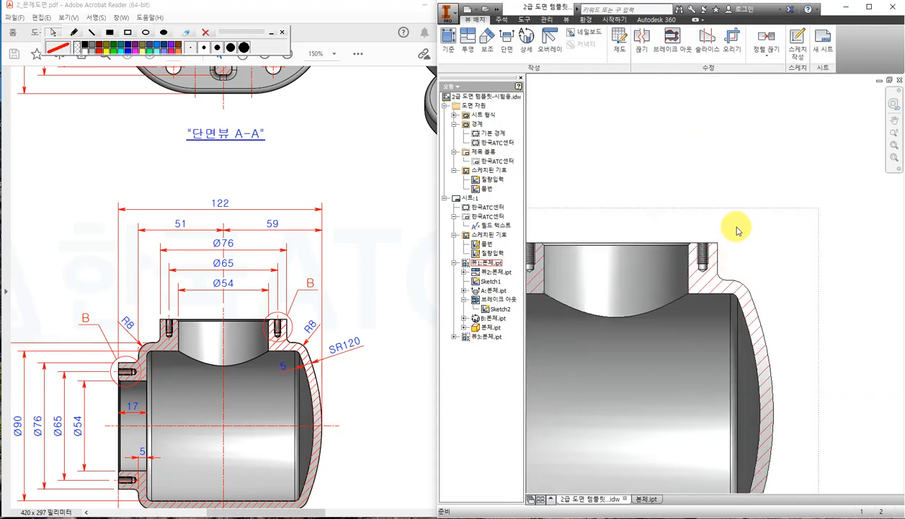
pyautogui.click(526, 39)
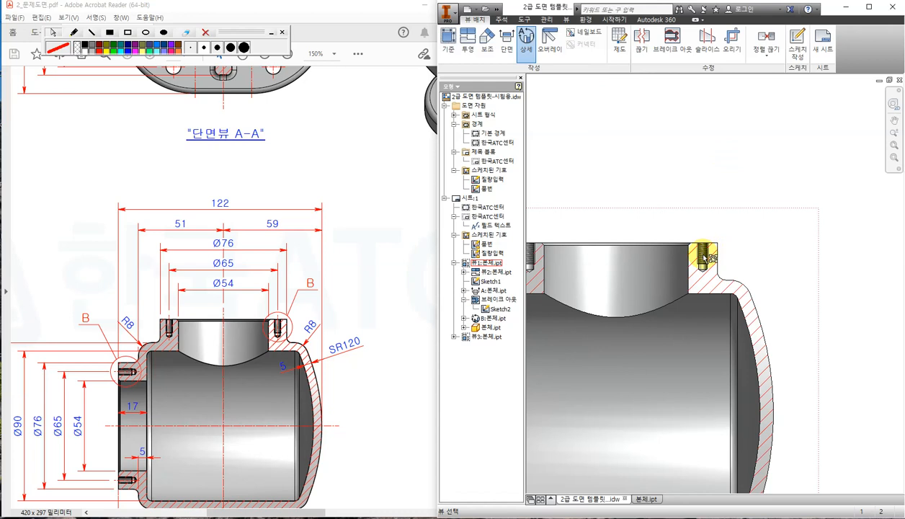
# Base the detail on the section view with smooth cutout, full boundary and identifier B.
pyautogui.click(703, 257)
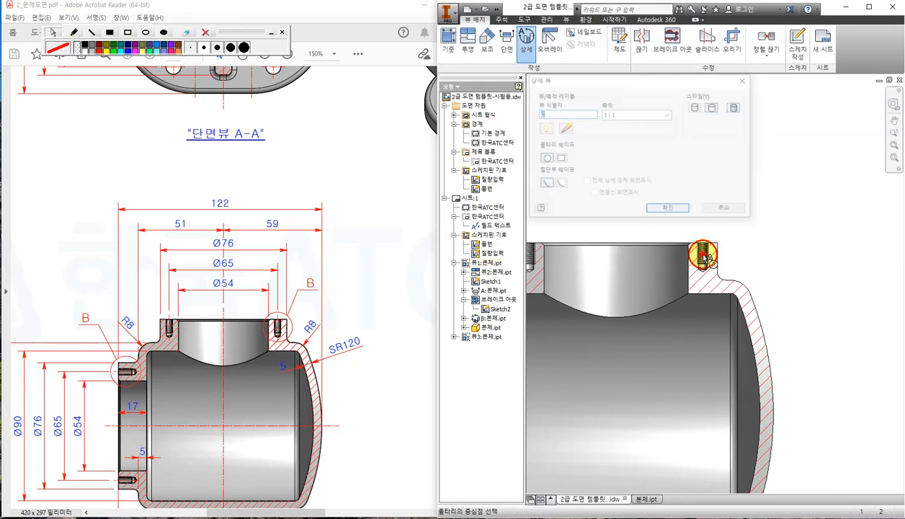
pyautogui.click(560, 184)
pyautogui.click(585, 182)
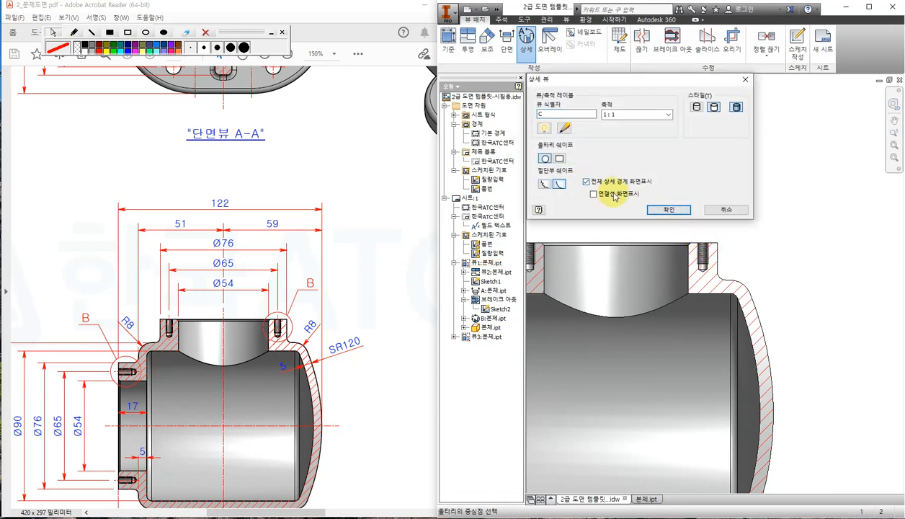
pyautogui.doubleClick(555, 116)
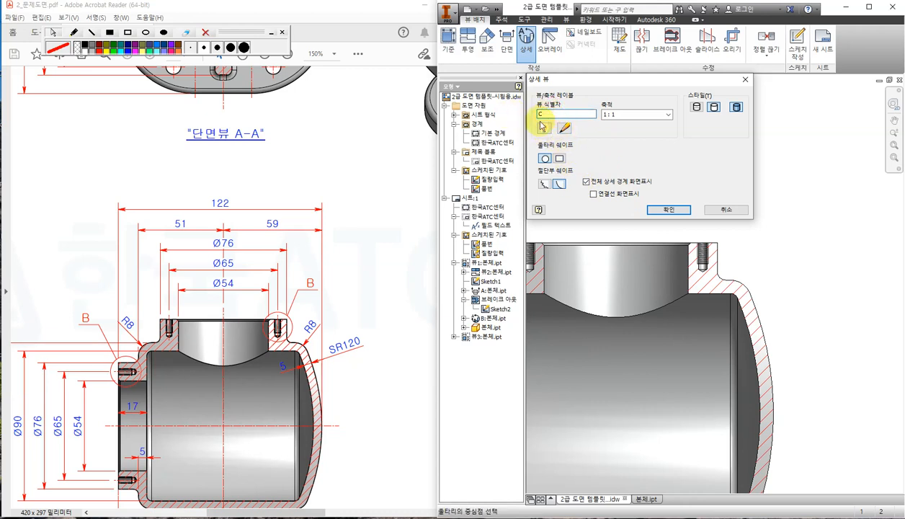
pyautogui.doubleClick(556, 113)
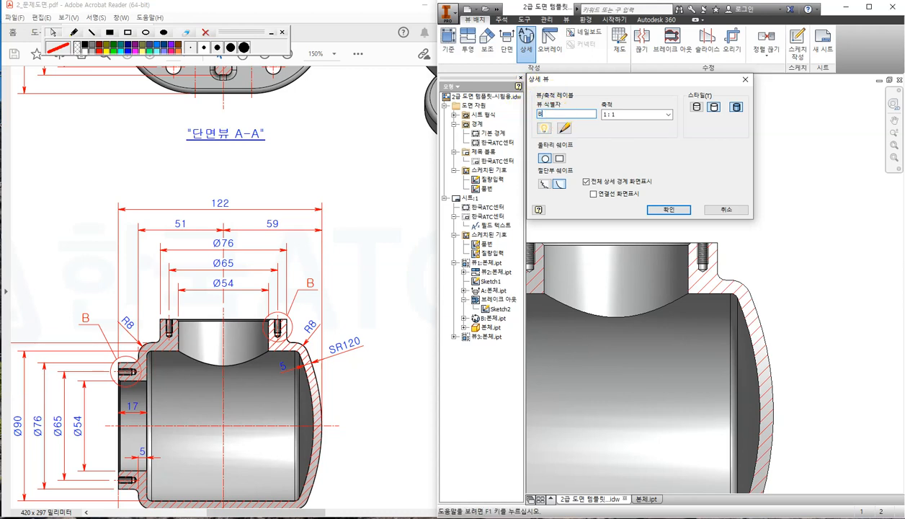
pyautogui.write('B')
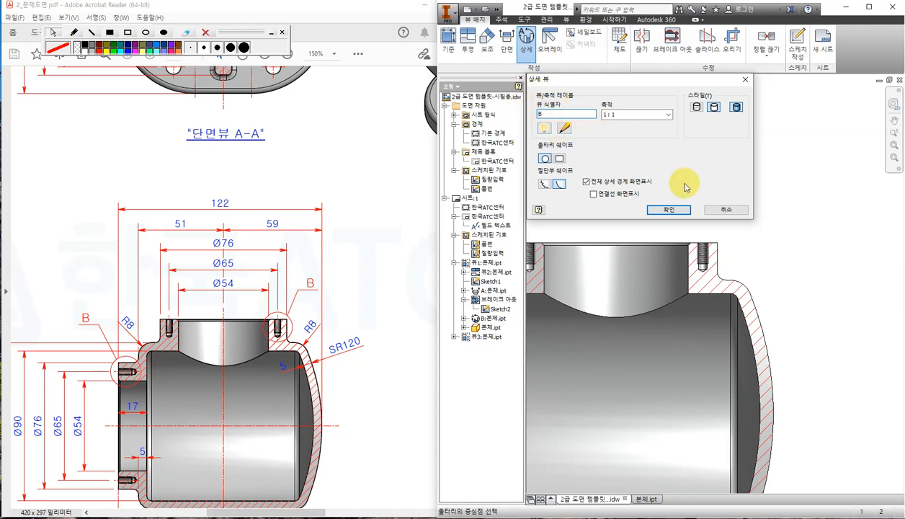
pyautogui.click(685, 209)
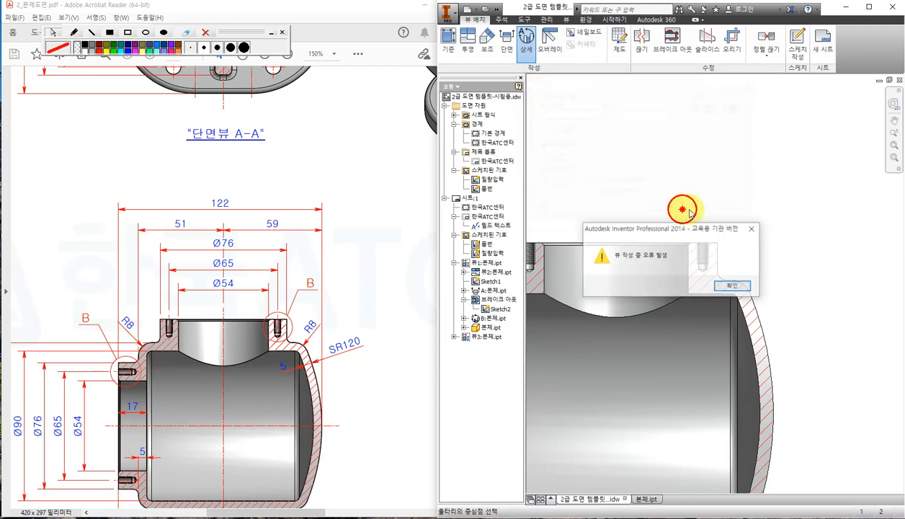
pyautogui.click(738, 285)
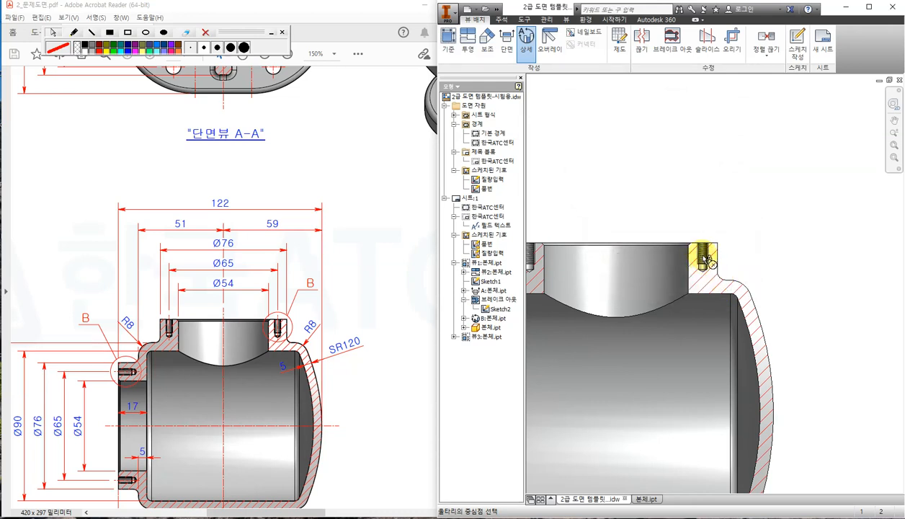
# Draw the detail circle around the top-right threaded hole.
pyautogui.click(702, 256)
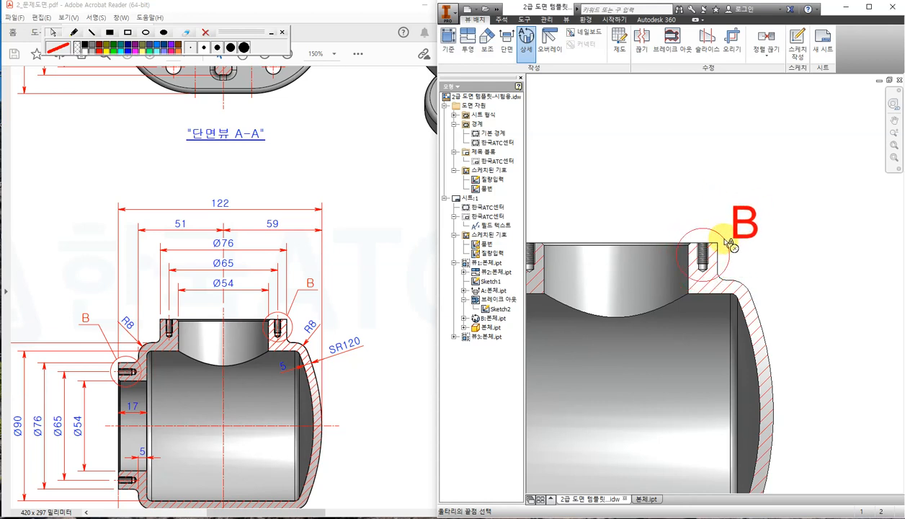
pyautogui.click(729, 243)
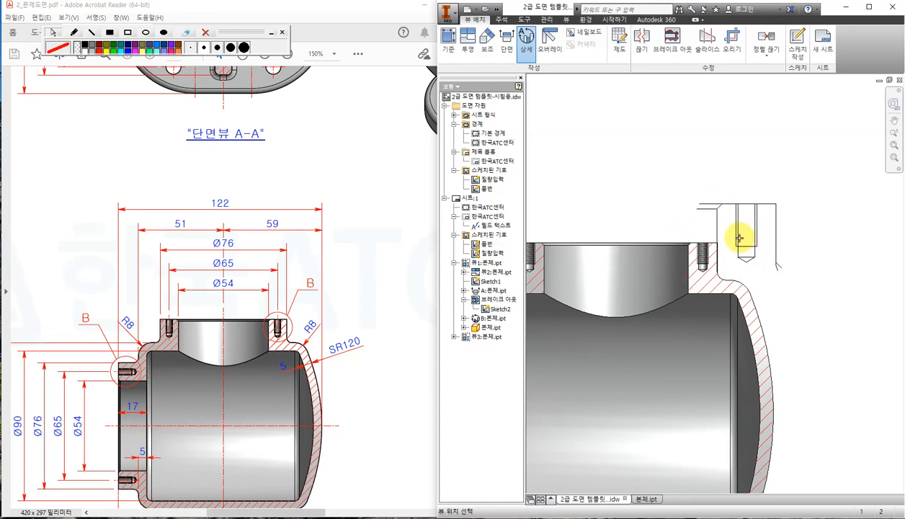
pyautogui.scroll(-5, 749, 227)
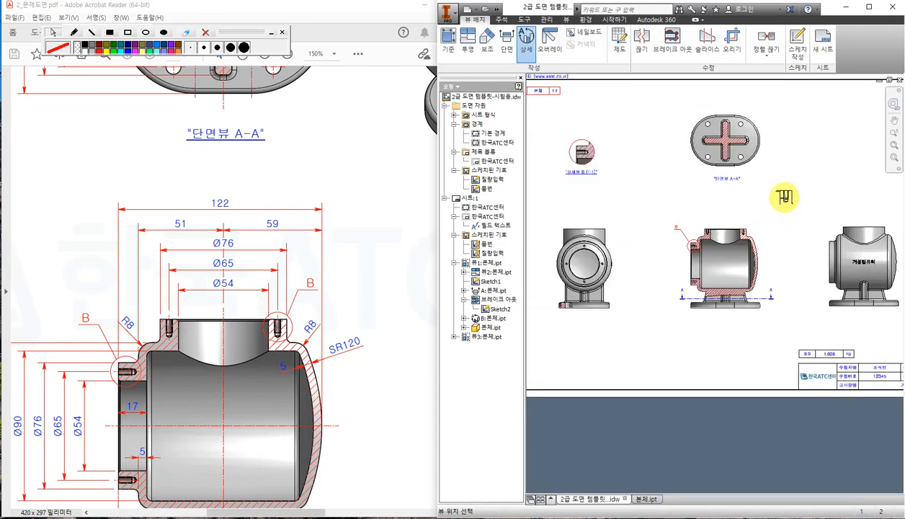
pyautogui.scroll(-2, 793, 158)
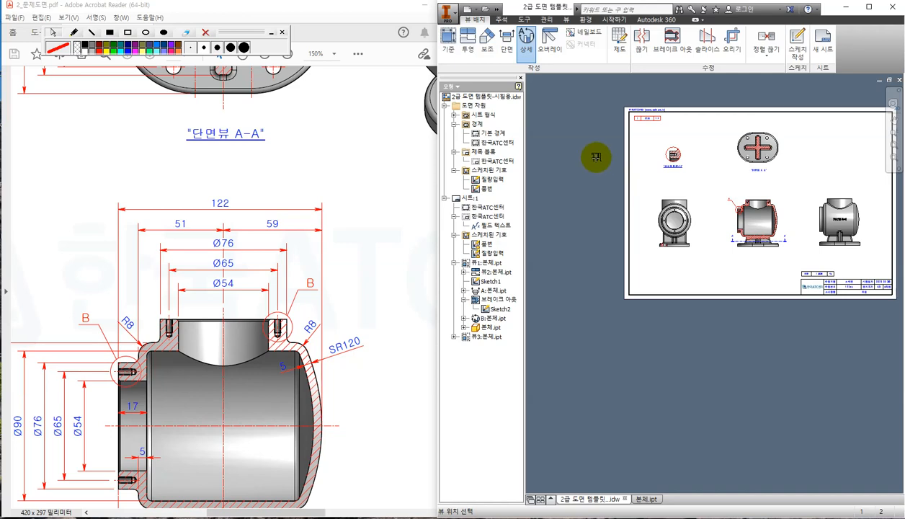
# Place detail view B left of the sheet and put its B label on a leader above-right of the circle.
pyautogui.click(596, 157)
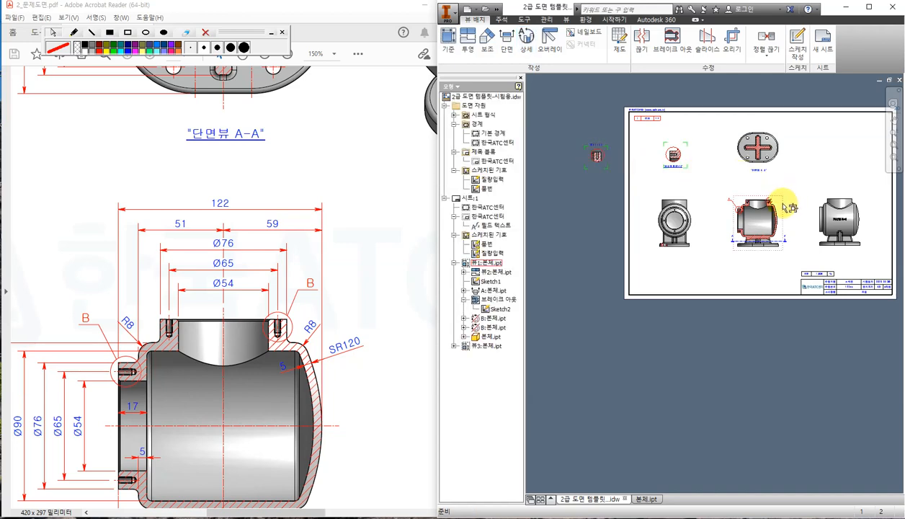
pyautogui.scroll(4, 784, 197)
pyautogui.moveTo(829, 179); pyautogui.dragTo(712, 186)
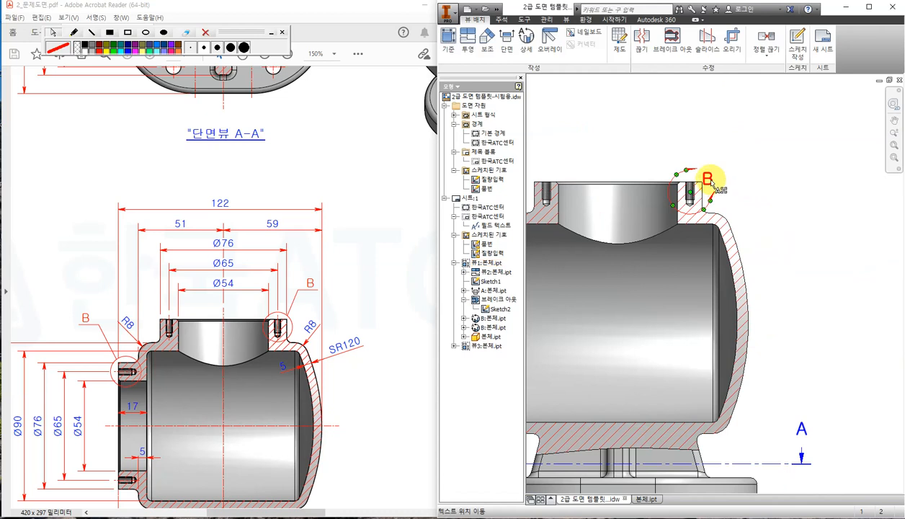
pyautogui.rightClick(709, 182)
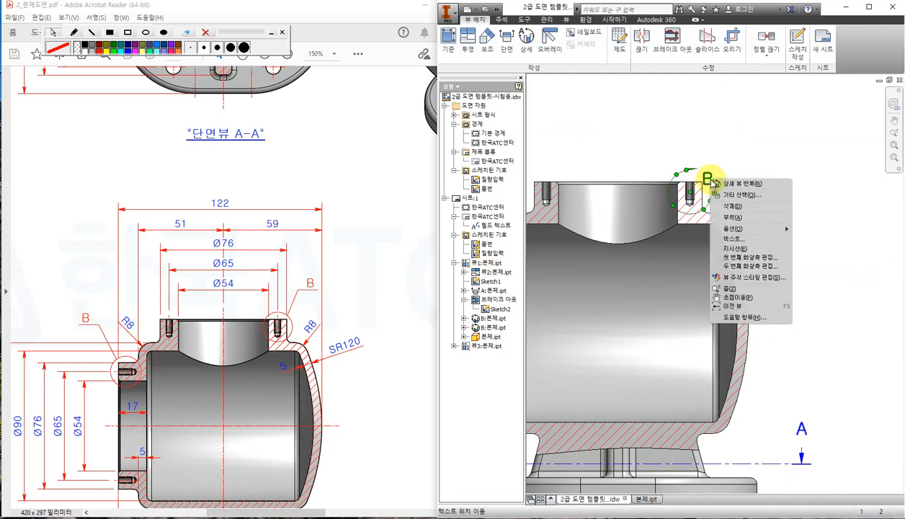
pyautogui.click(742, 249)
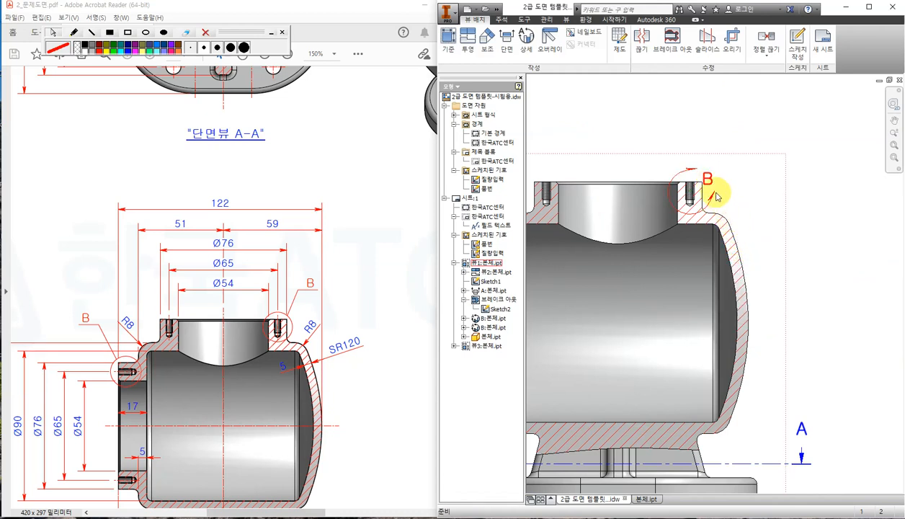
pyautogui.moveTo(712, 182); pyautogui.dragTo(763, 137)
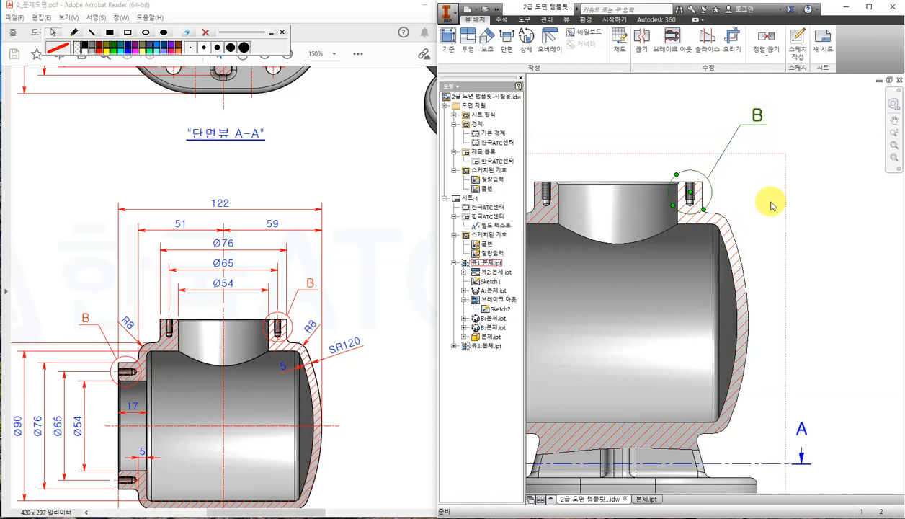
pyautogui.scroll(-3, 774, 196)
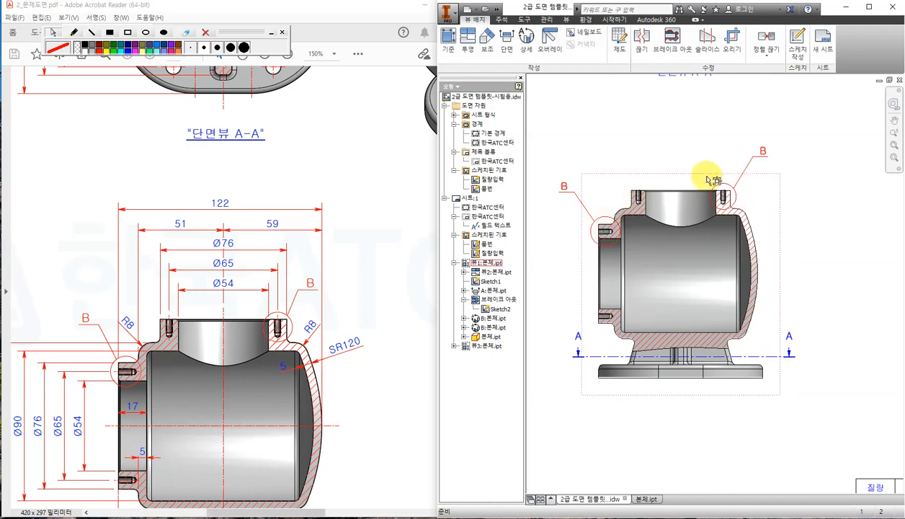
pyautogui.scroll(-4, 696, 171)
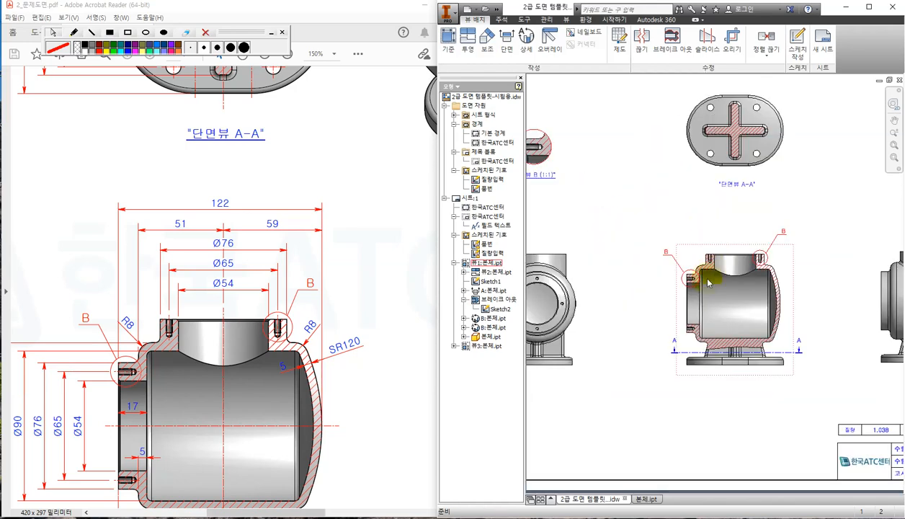
pyautogui.moveTo(630, 246); pyautogui.dragTo(660, 282, button='middle')
pyautogui.scroll(3, 791, 291)
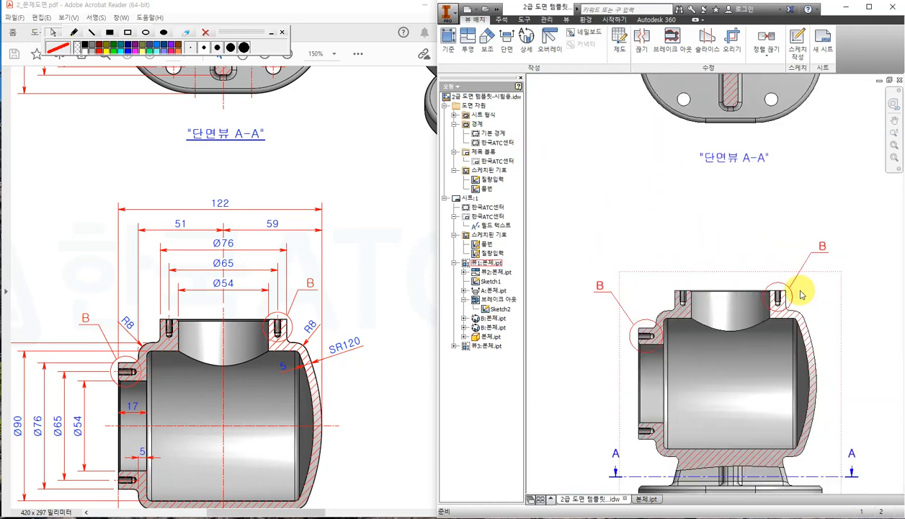
pyautogui.scroll(-3, 815, 222)
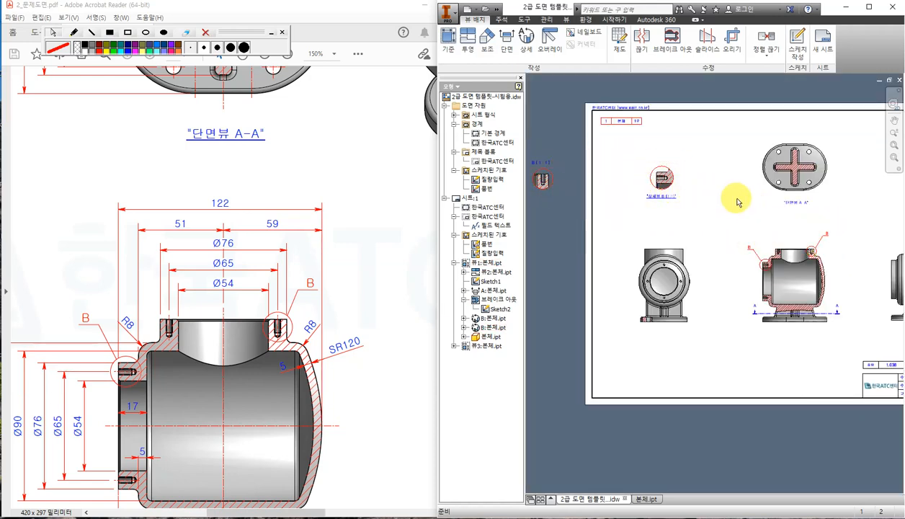
pyautogui.scroll(1, 734, 196)
pyautogui.moveTo(771, 208); pyautogui.dragTo(692, 203, button='middle')
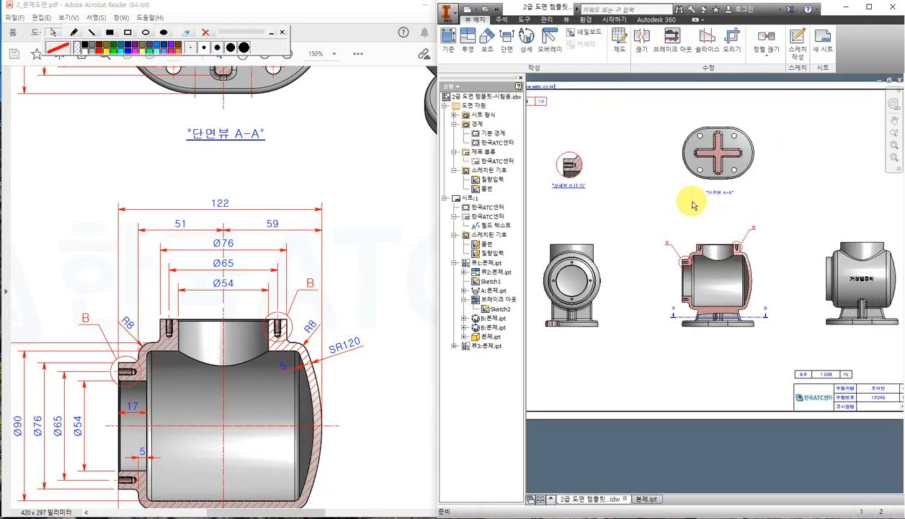
pyautogui.moveTo(628, 211); pyautogui.dragTo(771, 243, button='middle')
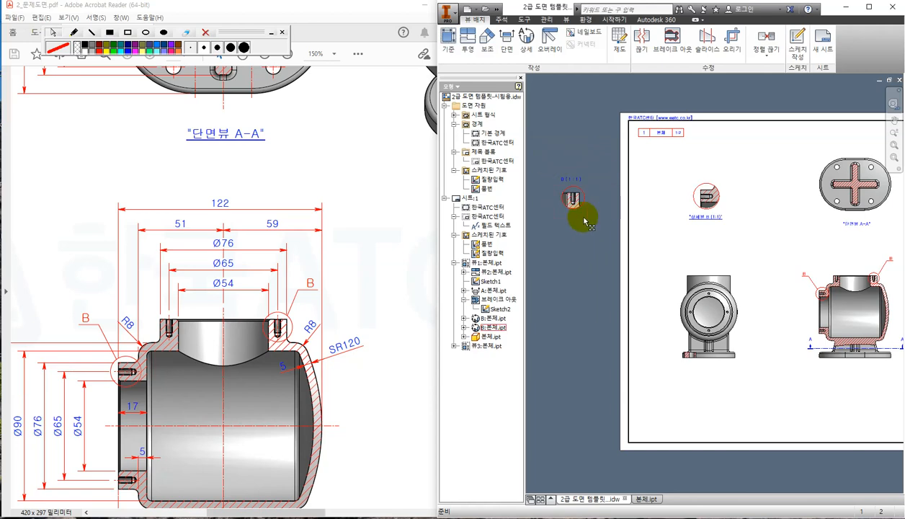
pyautogui.scroll(-2, 782, 245)
pyautogui.moveTo(792, 247); pyautogui.dragTo(694, 243, button='middle')
pyautogui.scroll(4, 713, 254)
pyautogui.scroll(3, 708, 261)
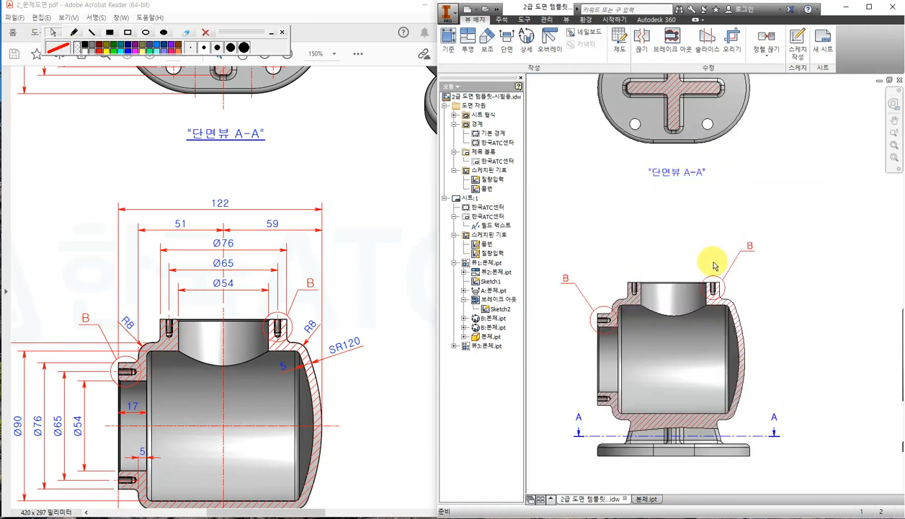
pyautogui.scroll(-2, 764, 292)
pyautogui.scroll(-2, 801, 292)
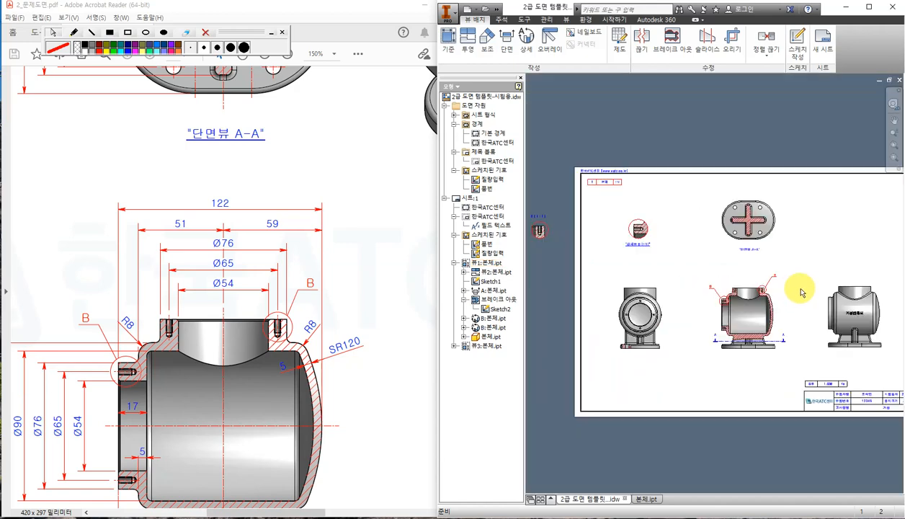
pyautogui.moveTo(801, 292); pyautogui.dragTo(761, 270, button='middle')
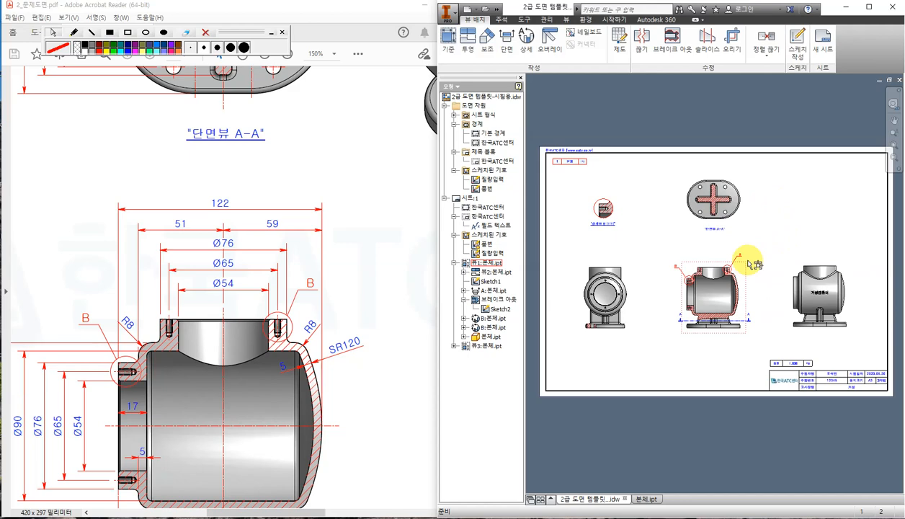
# Zoom the reference exam PDF out to show the whole page.
pyautogui.click(353, 160)
pyautogui.keyDown('ctrl'); pyautogui.scroll(-1, 374, 219); pyautogui.keyUp('ctrl')
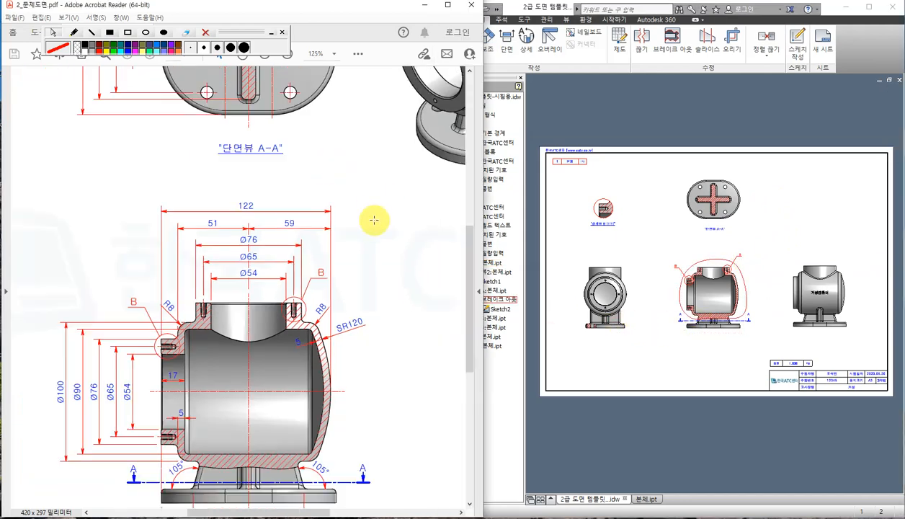
pyautogui.keyDown('ctrl'); pyautogui.scroll(-3, 374, 219); pyautogui.keyUp('ctrl')
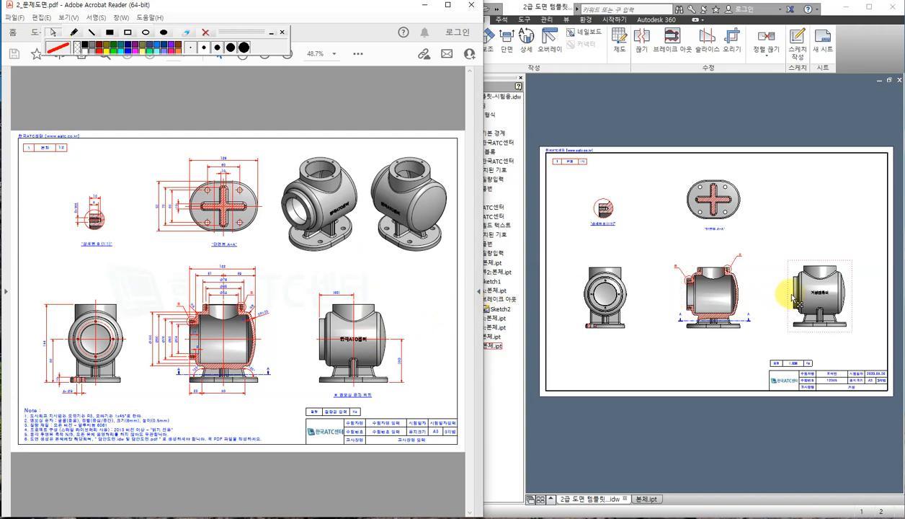
# Return to the Inventor drawing and centre the right side view in the window.
pyautogui.click(792, 297)
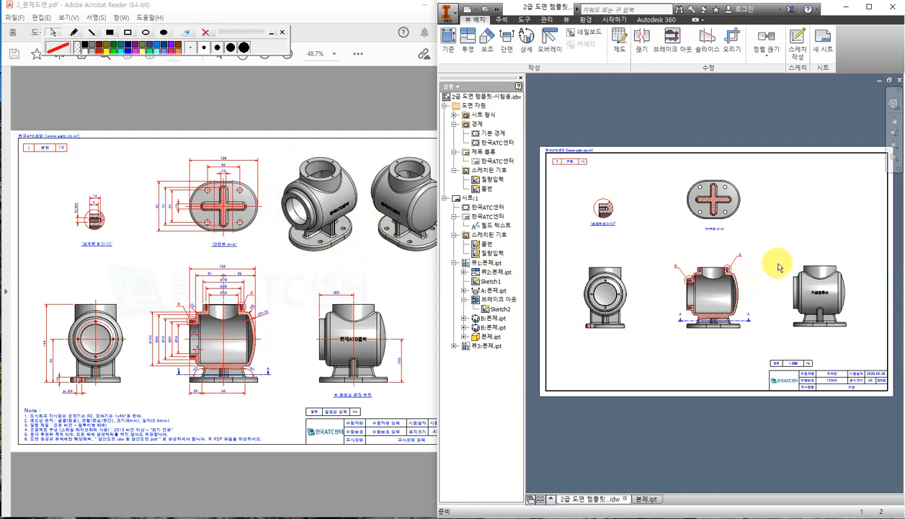
pyautogui.scroll(3, 778, 260)
pyautogui.moveTo(782, 267); pyautogui.dragTo(671, 250, button='middle')
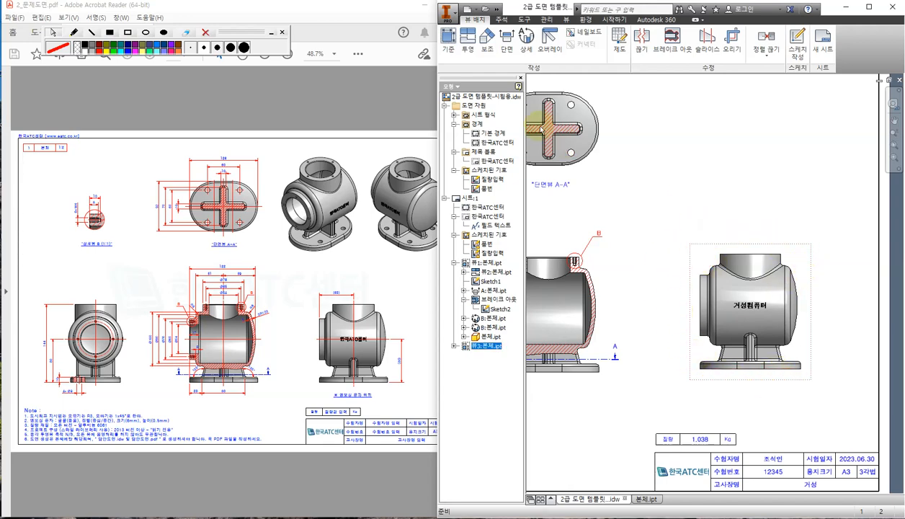
# Project an isometric view from an existing view at the sheet's top right.
pyautogui.click(448, 44)
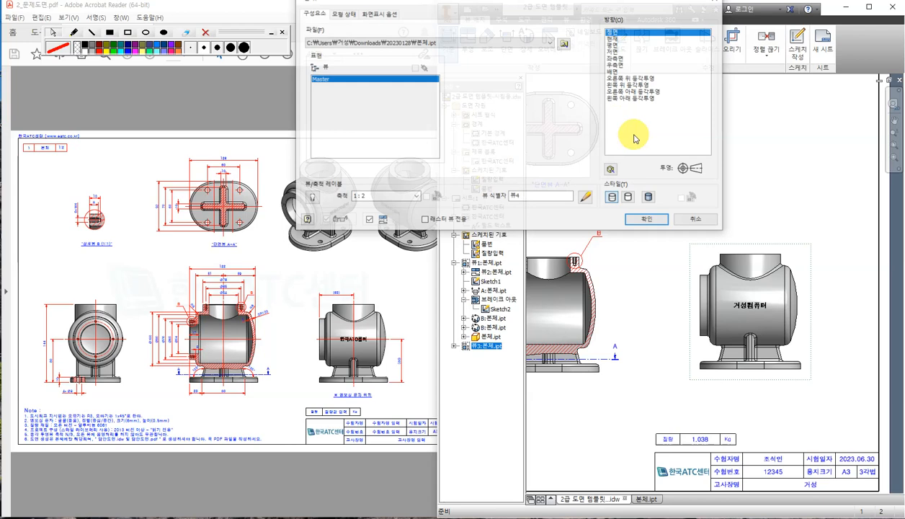
pyautogui.click(697, 219)
pyautogui.click(468, 43)
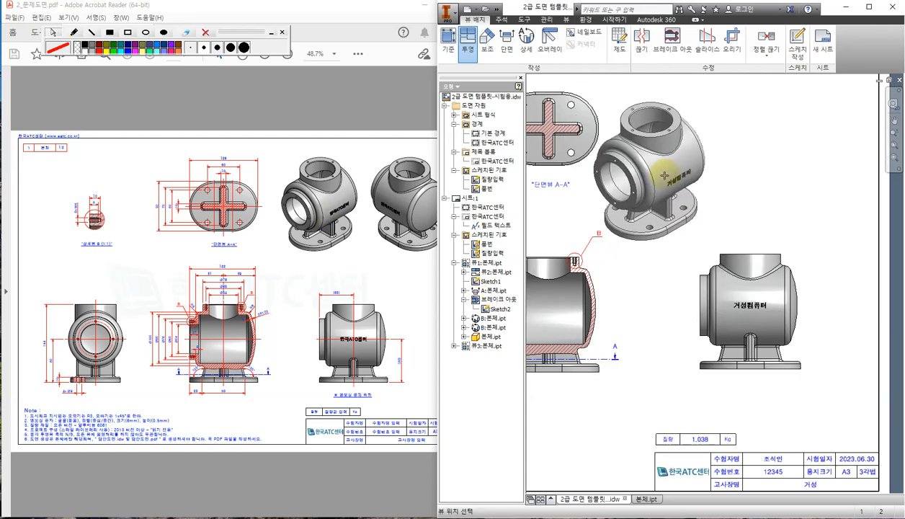
pyautogui.click(657, 173)
pyautogui.rightClick(661, 176)
pyautogui.click(703, 182)
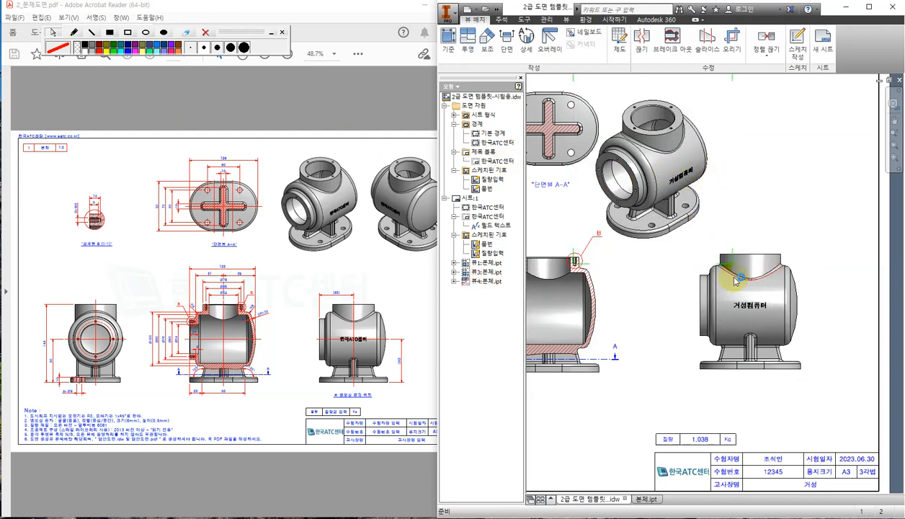
# Project a second shaded isometric view of the body at the sheet's upper right.
pyautogui.click(695, 276)
pyautogui.click(467, 42)
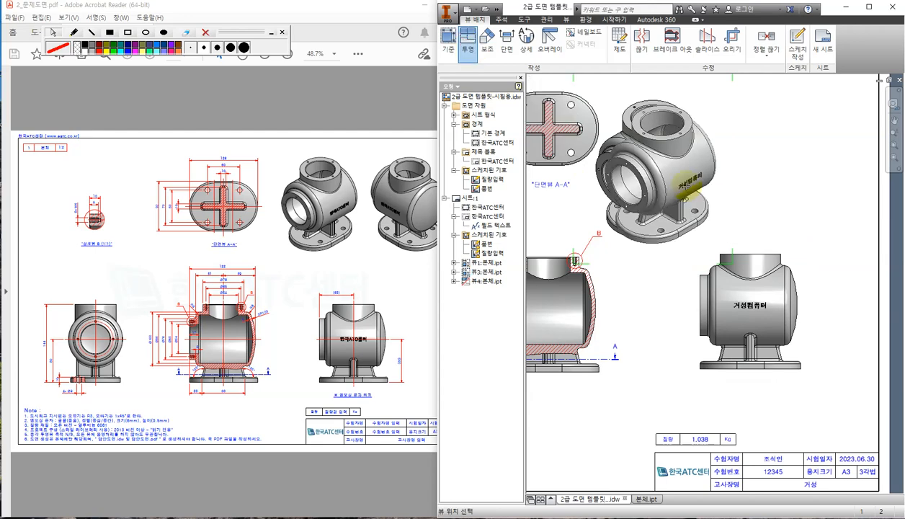
pyautogui.moveTo(839, 192)
pyautogui.mouseDown(button='middle')
pyautogui.moveTo(751, 207)
pyautogui.moveTo(759, 207)
pyautogui.mouseUp(button='middle')
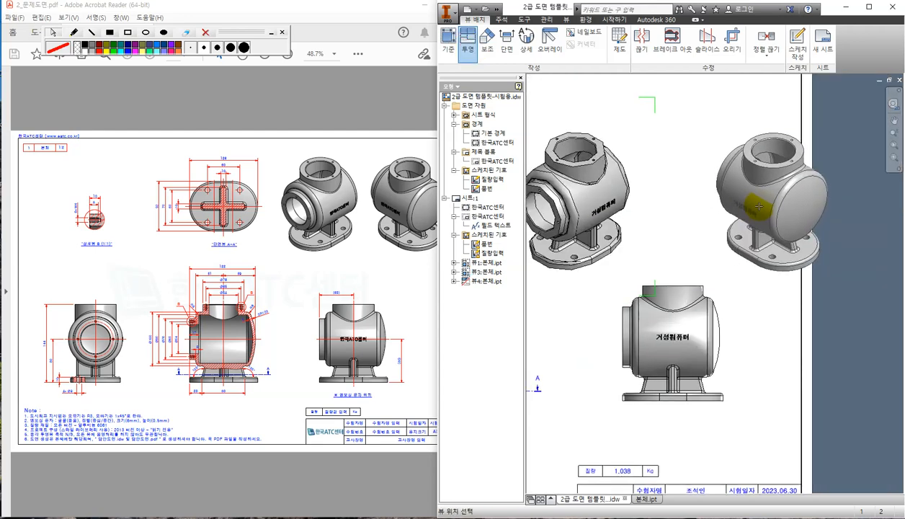
pyautogui.click(758, 207)
pyautogui.rightClick(759, 207)
pyautogui.click(798, 206)
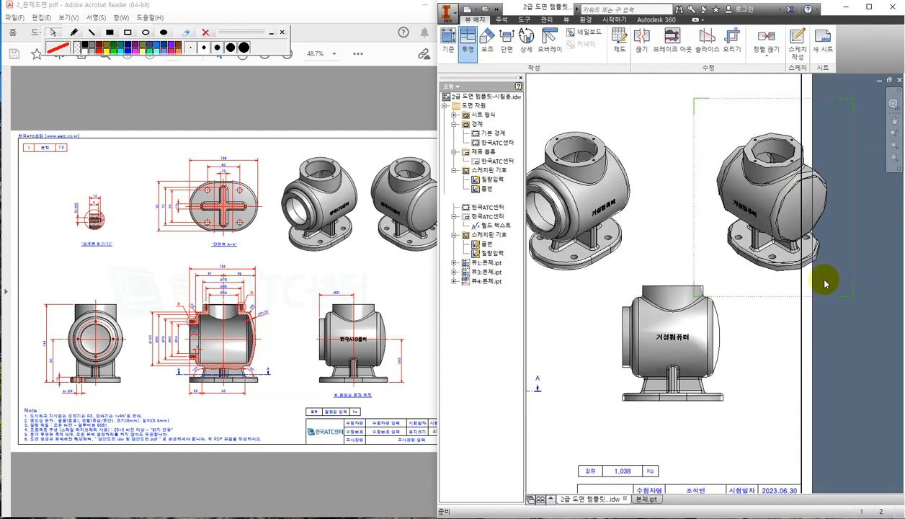
# Move both isometric views closer together, side by side above the lettered side view.
pyautogui.click(756, 98)
pyautogui.moveTo(756, 99); pyautogui.dragTo(710, 72)
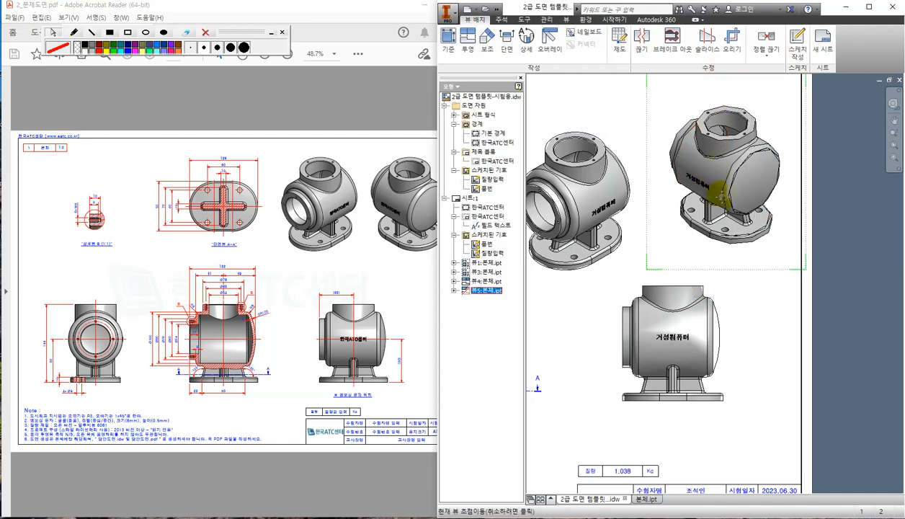
pyautogui.moveTo(730, 147); pyautogui.dragTo(754, 223, button='middle')
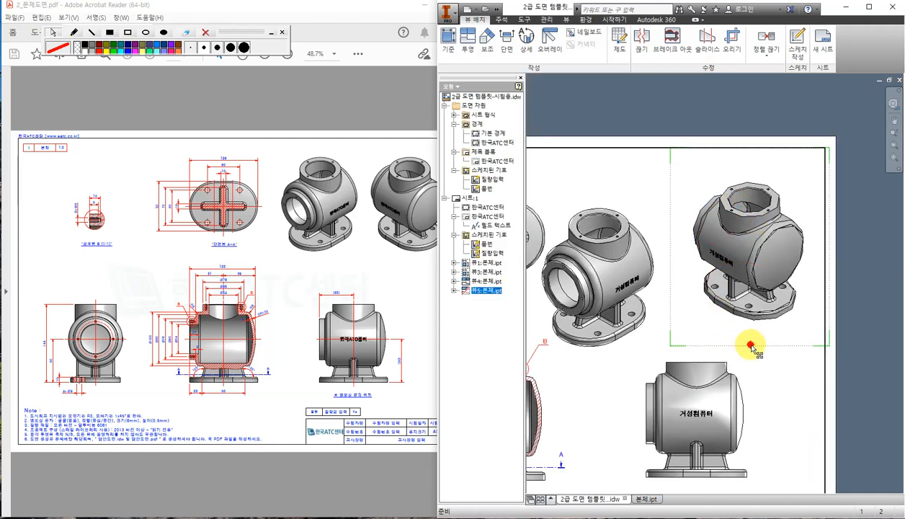
pyautogui.moveTo(750, 345); pyautogui.dragTo(748, 345)
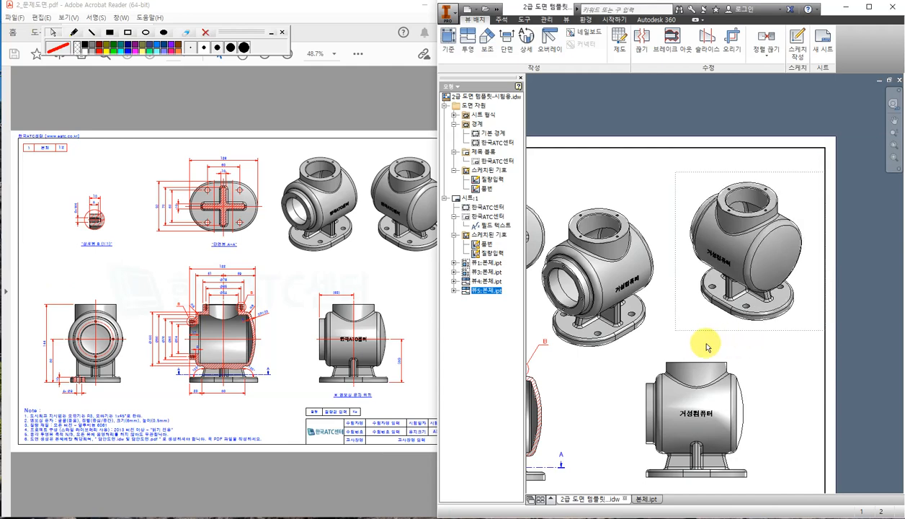
pyautogui.click(652, 327)
pyautogui.moveTo(634, 358); pyautogui.dragTo(652, 327)
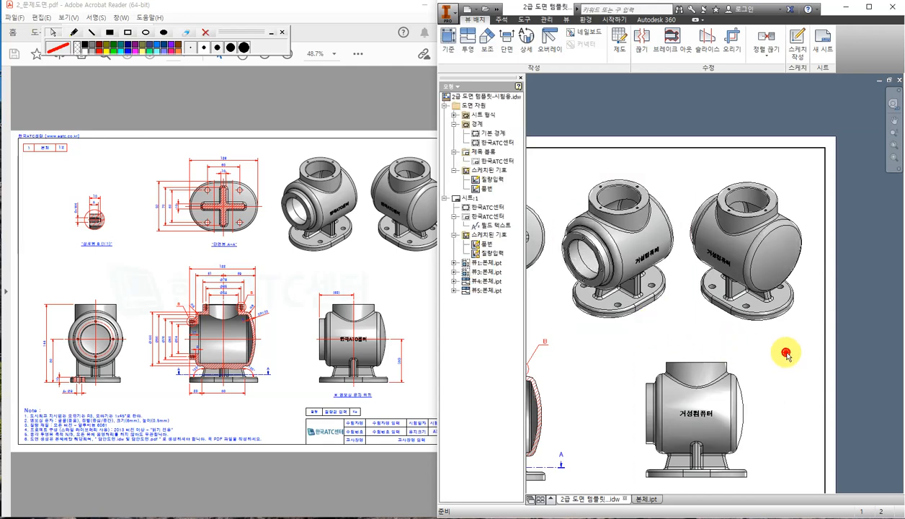
pyautogui.scroll(-4, 785, 353)
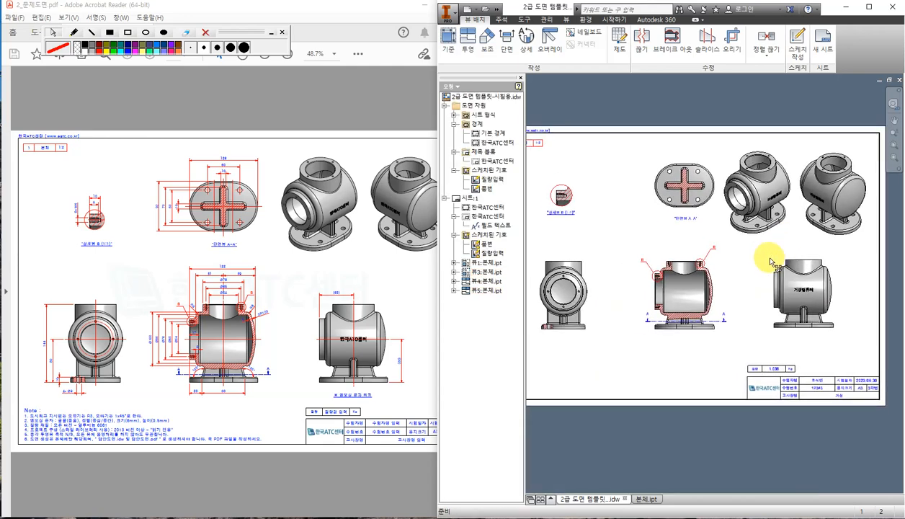
# Shift and lower the section view and right-hand body view into a level row.
pyautogui.moveTo(659, 337); pyautogui.dragTo(710, 335)
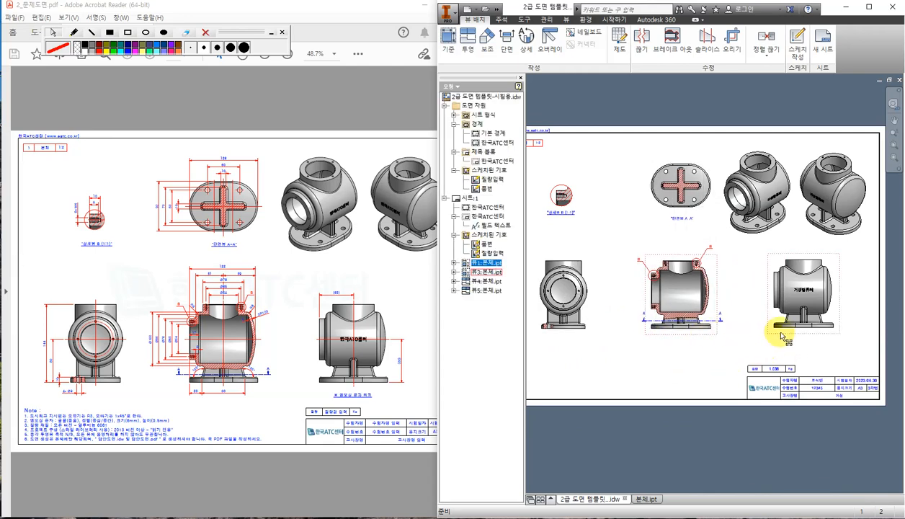
pyautogui.moveTo(781, 332); pyautogui.dragTo(779, 336)
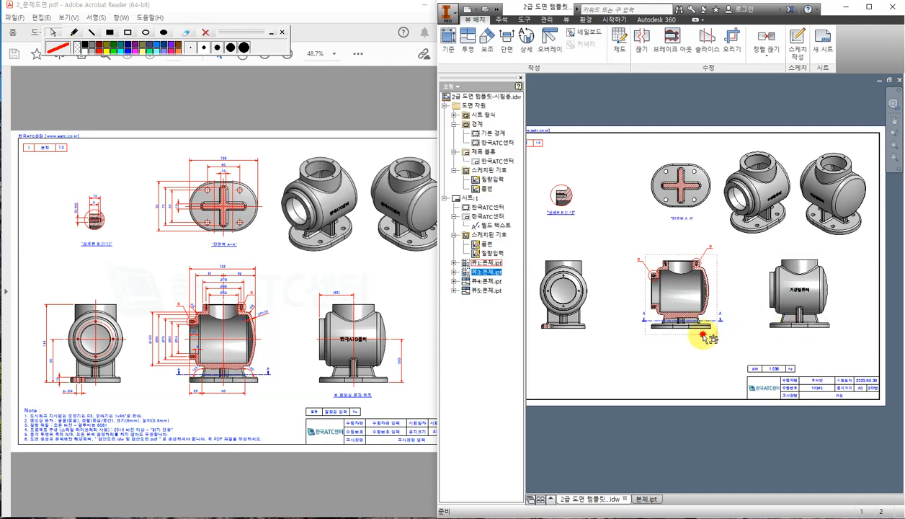
pyautogui.moveTo(710, 337); pyautogui.dragTo(709, 344)
pyautogui.moveTo(795, 339); pyautogui.dragTo(796, 343)
pyautogui.click(661, 360)
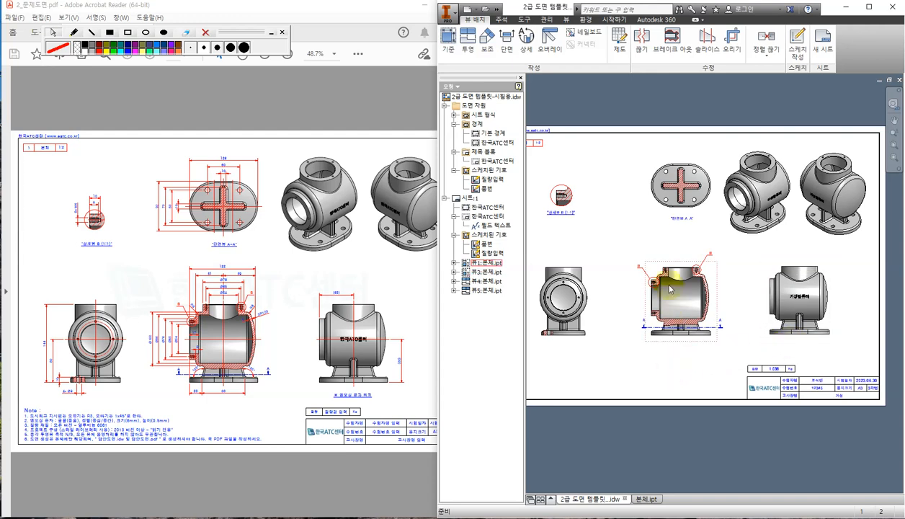
pyautogui.click(679, 344)
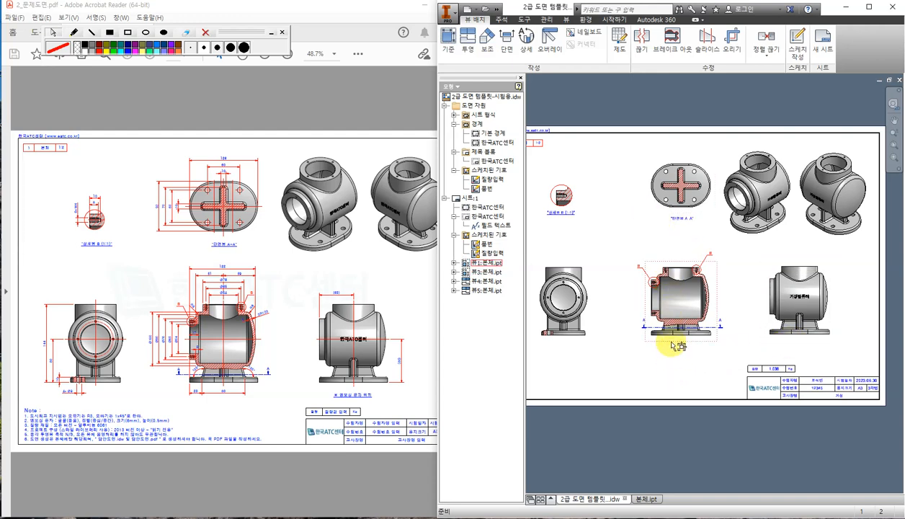
pyautogui.moveTo(679, 344); pyautogui.dragTo(675, 339)
pyautogui.click(654, 369)
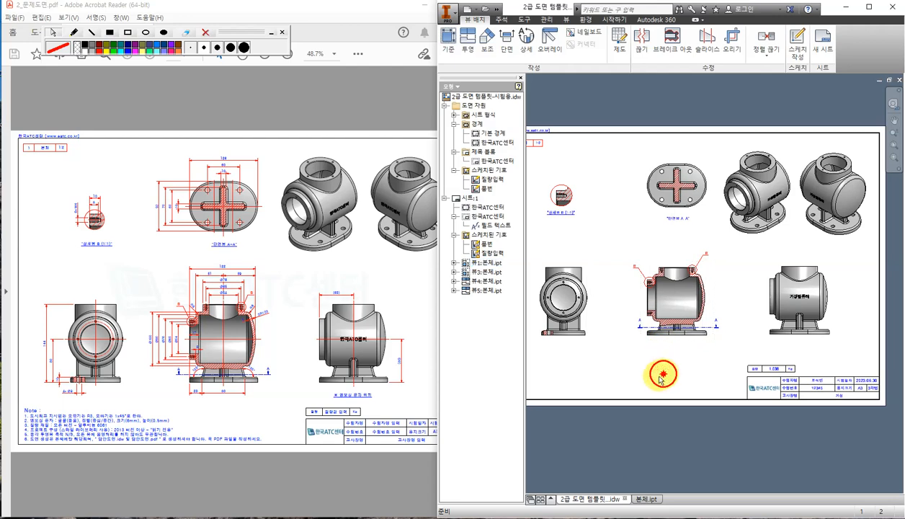
pyautogui.click(299, 113)
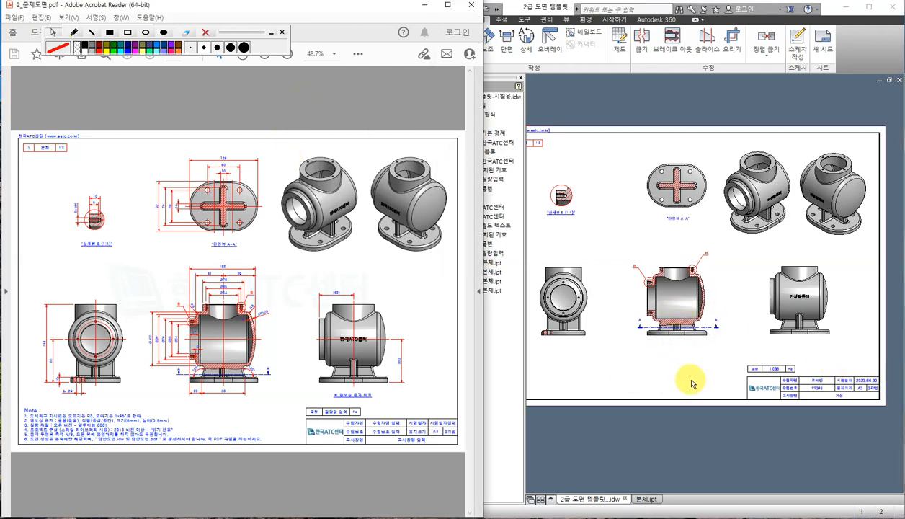
# Zoom the reference PDF's section A-A to 200% to read SR120, R8 and 105°.
pyautogui.click(681, 329)
pyautogui.scroll(3, 678, 328)
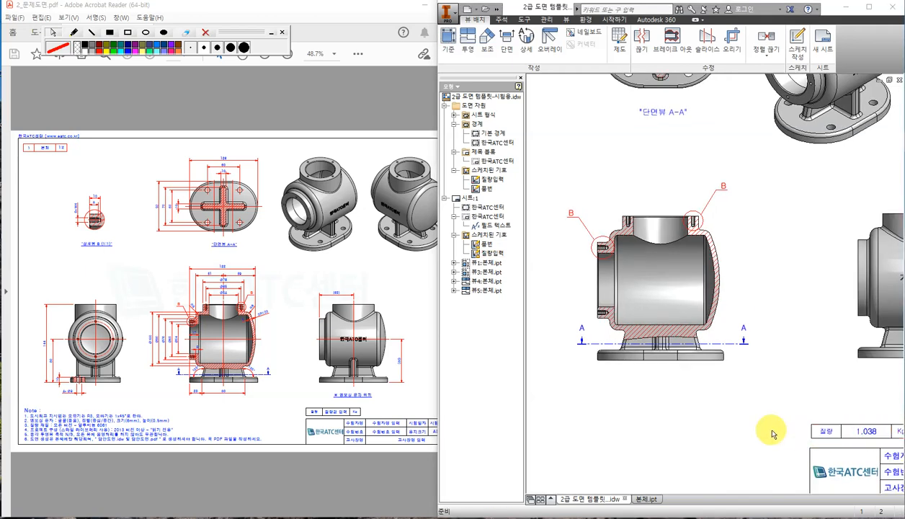
pyautogui.click(758, 407)
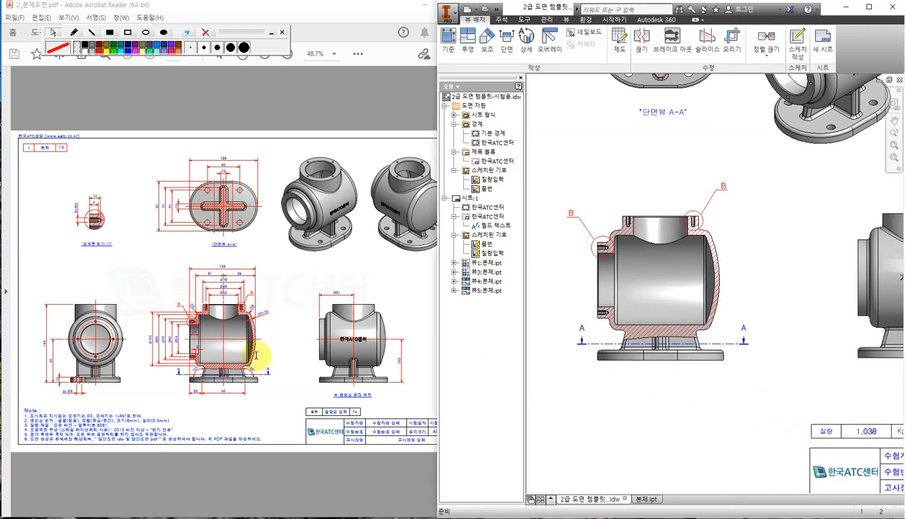
pyautogui.click(267, 400)
pyautogui.keyDown('ctrl'); pyautogui.scroll(5, 192, 393); pyautogui.keyUp('ctrl')
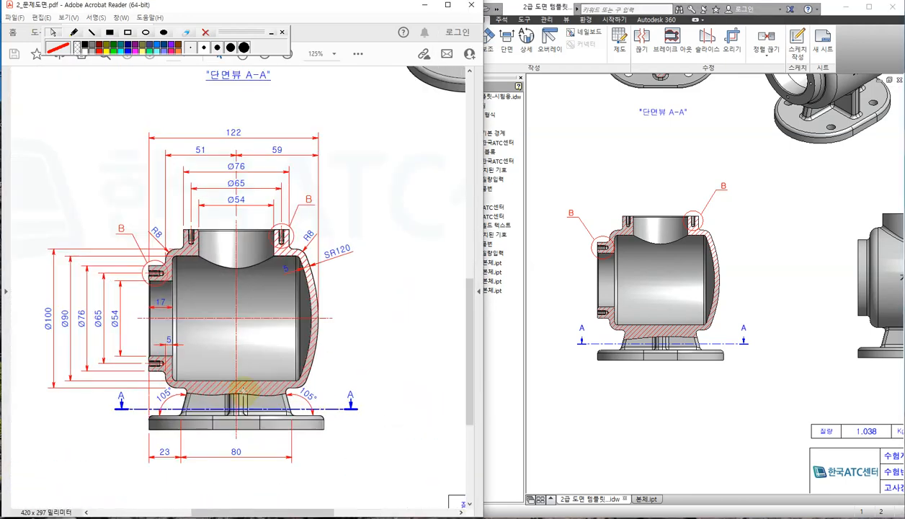
pyautogui.keyDown('ctrl'); pyautogui.scroll(1, 245, 390); pyautogui.keyUp('ctrl')
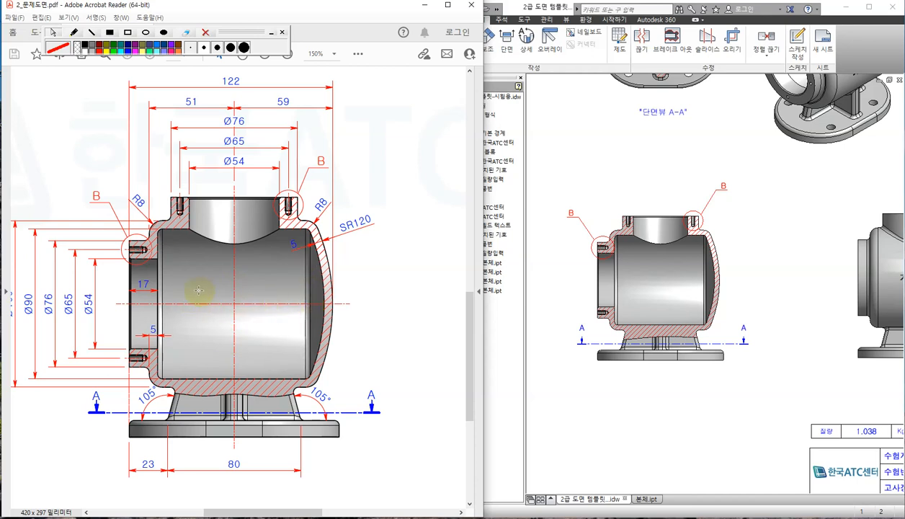
pyautogui.keyDown('ctrl'); pyautogui.scroll(1, 203, 291); pyautogui.keyUp('ctrl')
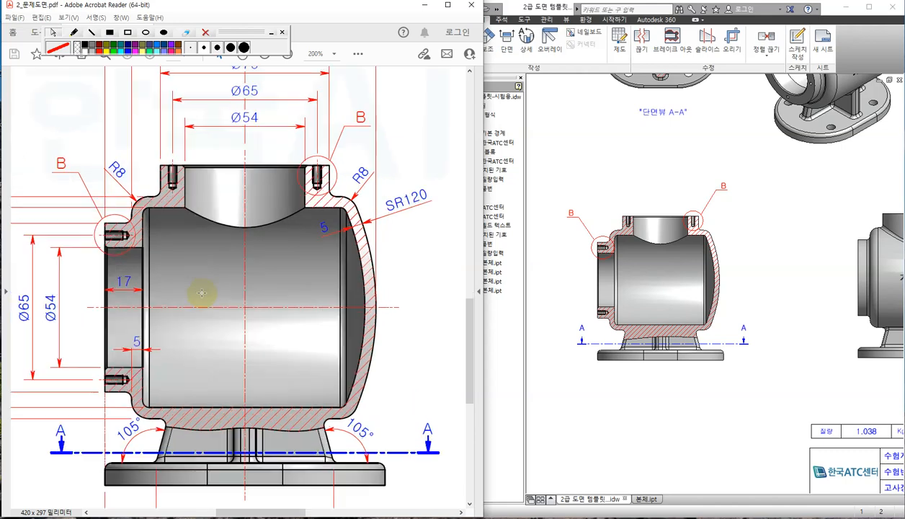
pyautogui.click(581, 152)
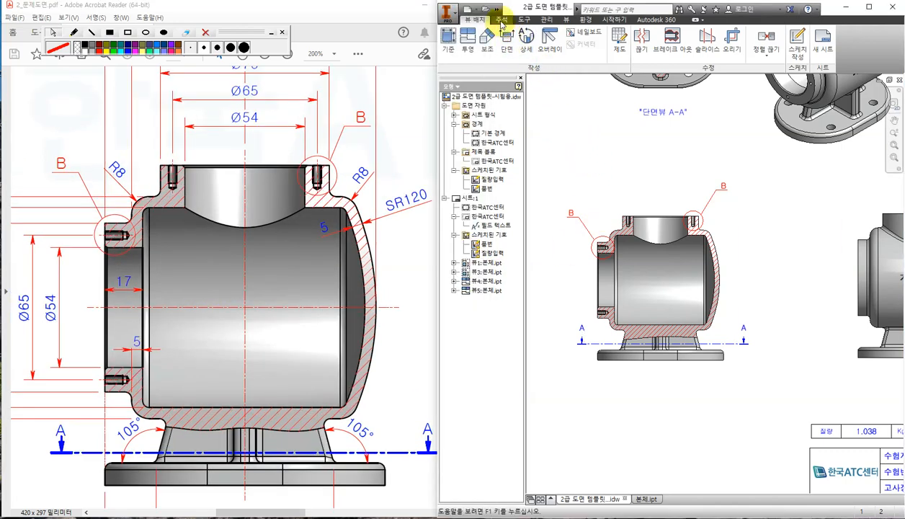
# Show the 주석 (Annotate) tab and circle the Center Mark tool with the red screen pen.
pyautogui.click(501, 20)
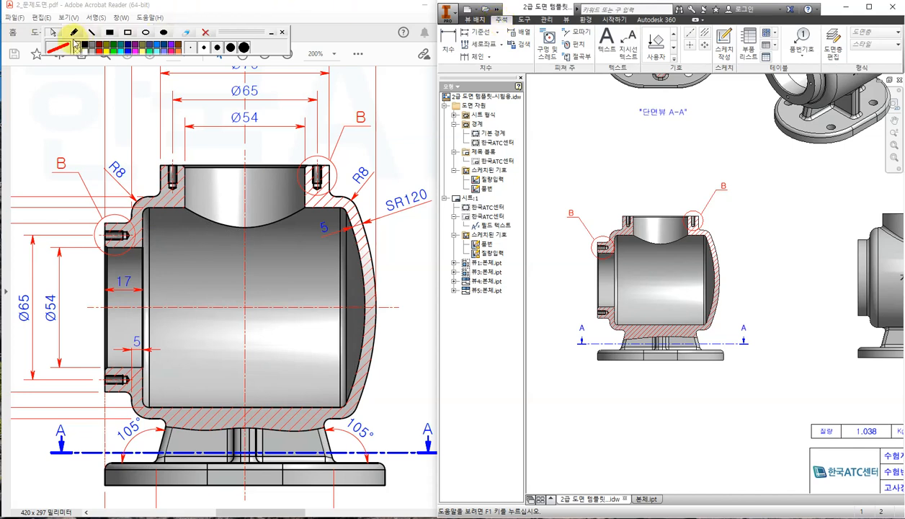
pyautogui.click(72, 33)
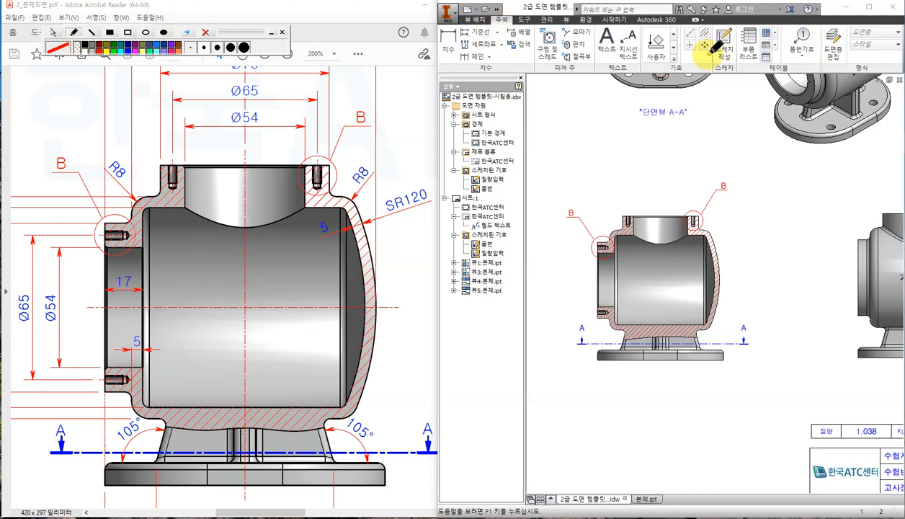
pyautogui.moveTo(709, 52); pyautogui.dragTo(680, 36)
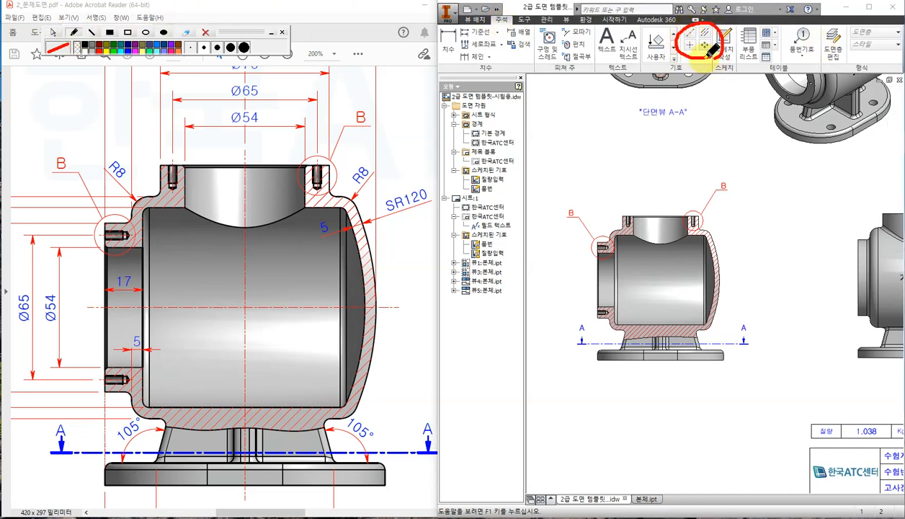
pyautogui.click(53, 32)
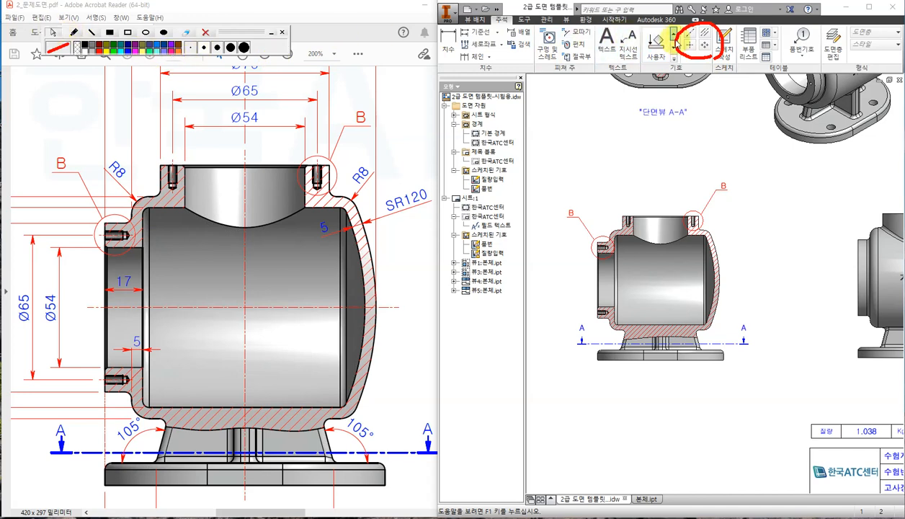
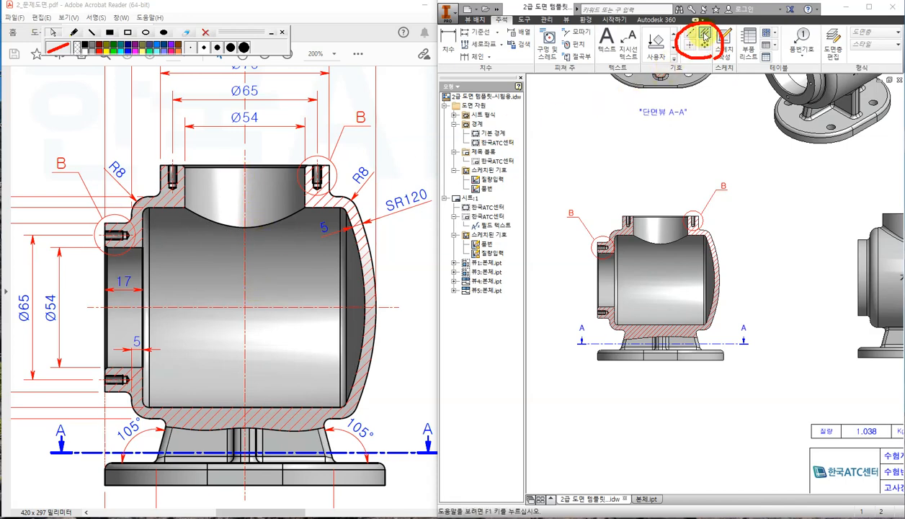
# Add a vertical centre line through the top bore and stretch it down below the base.
pyautogui.scroll(3, 590, 310)
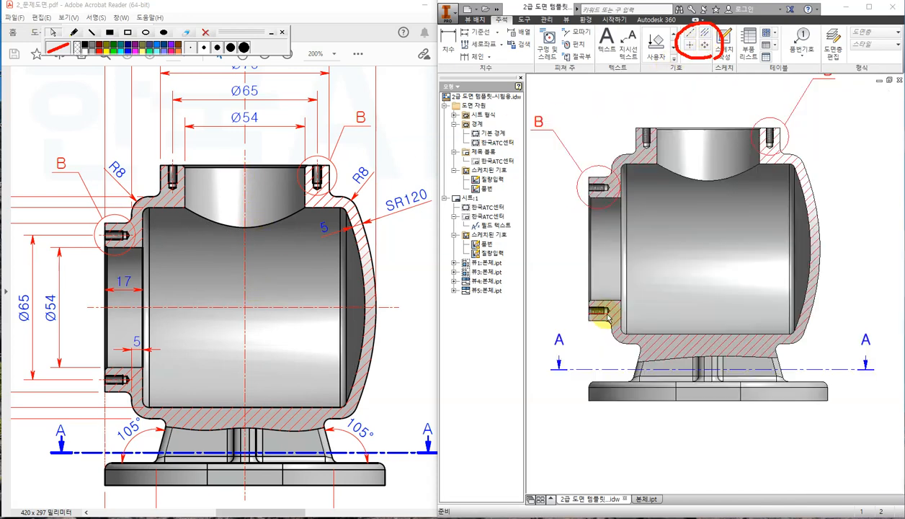
pyautogui.scroll(2, 788, 141)
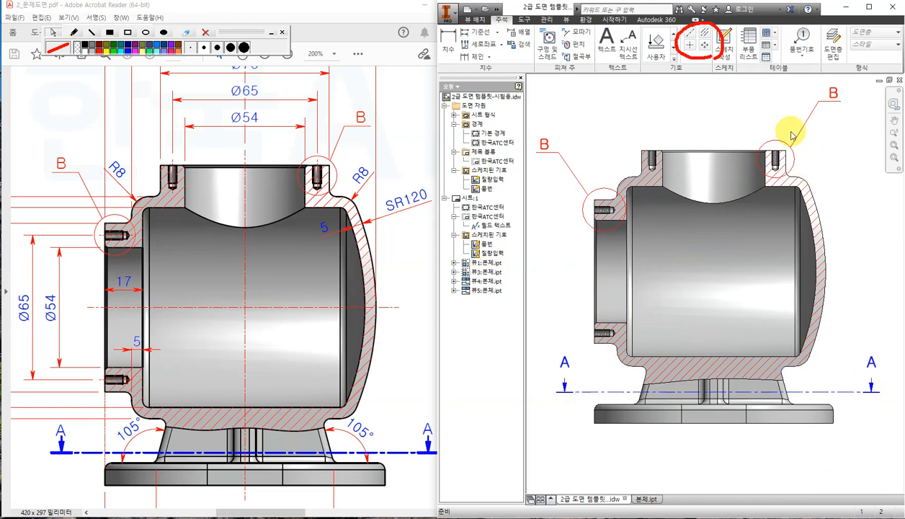
pyautogui.click(704, 33)
pyautogui.click(662, 179)
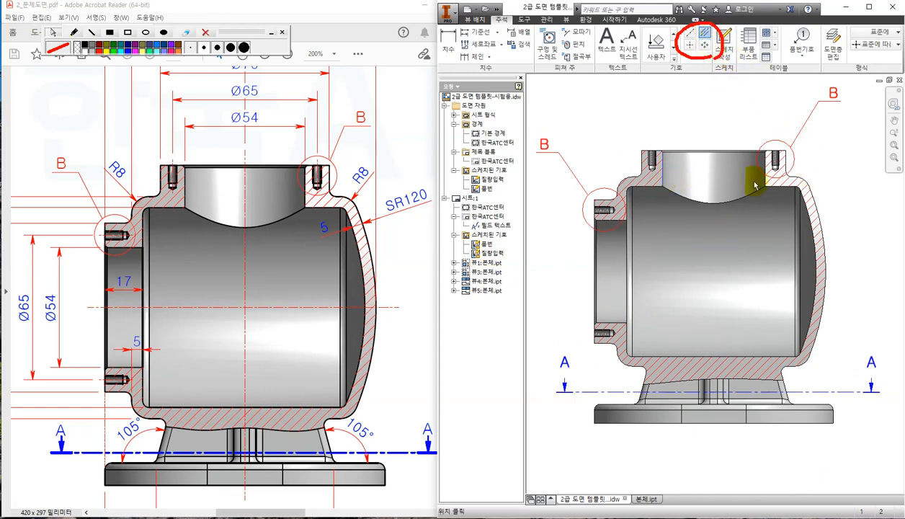
pyautogui.click(765, 175)
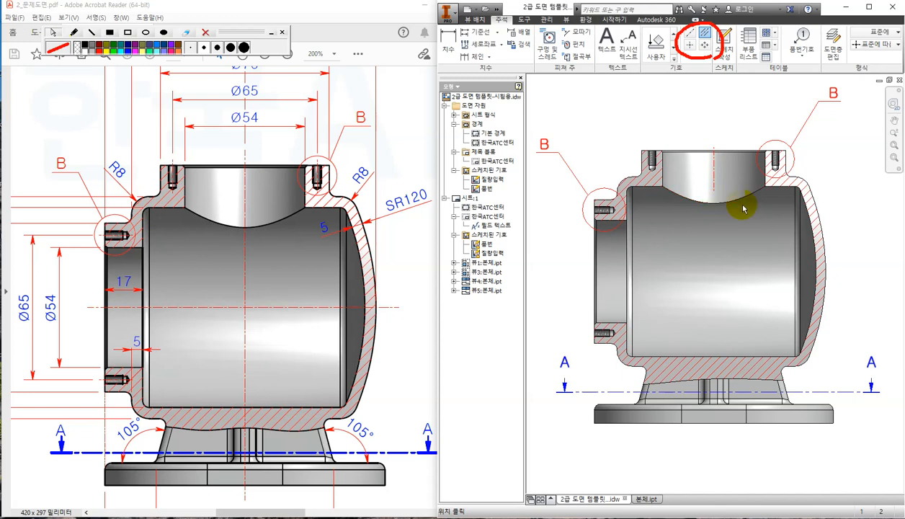
pyautogui.press('Escape')
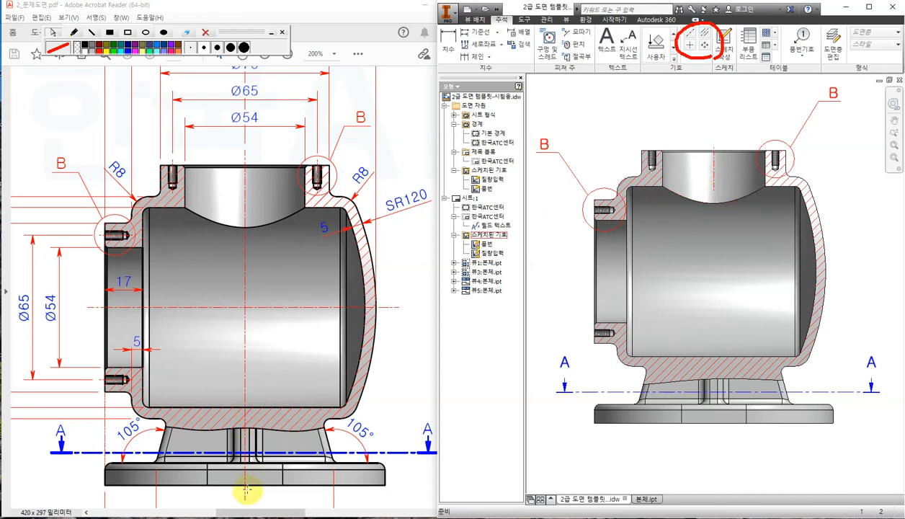
pyautogui.click(713, 162)
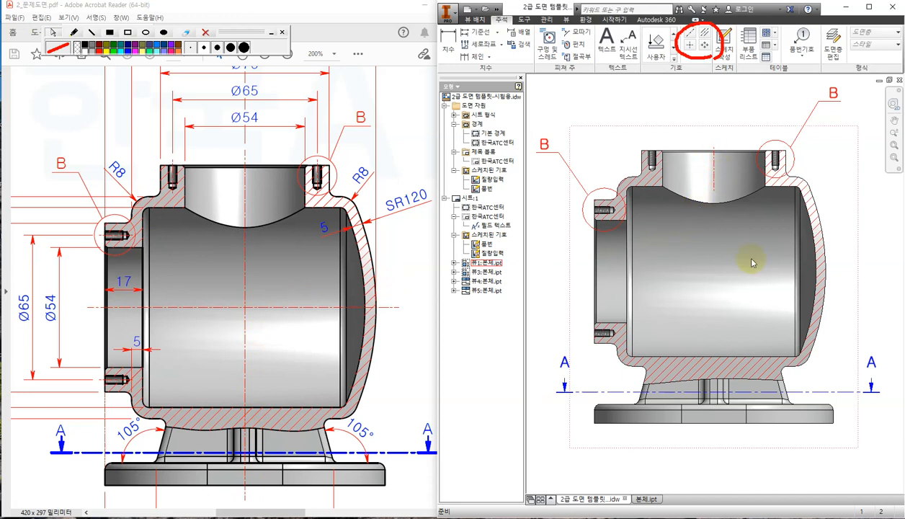
pyautogui.click(713, 190)
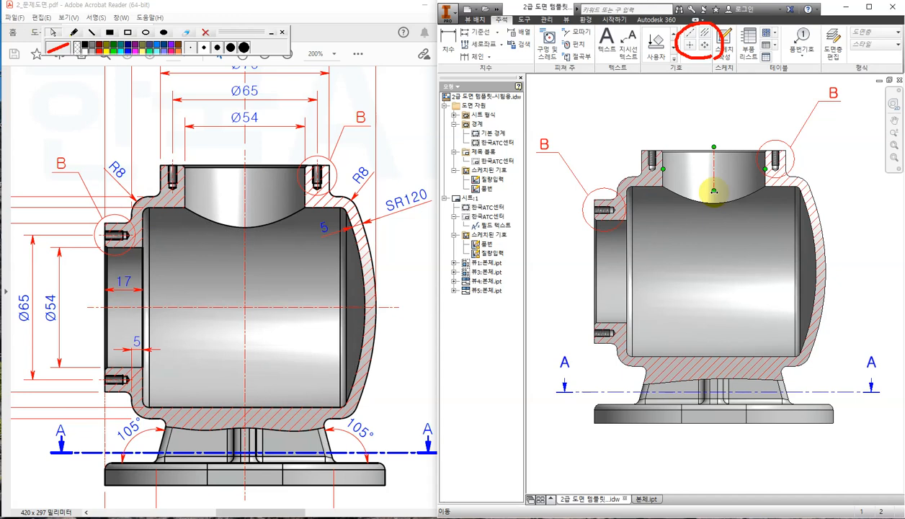
pyautogui.moveTo(713, 191); pyautogui.dragTo(714, 442)
pyautogui.click(819, 456)
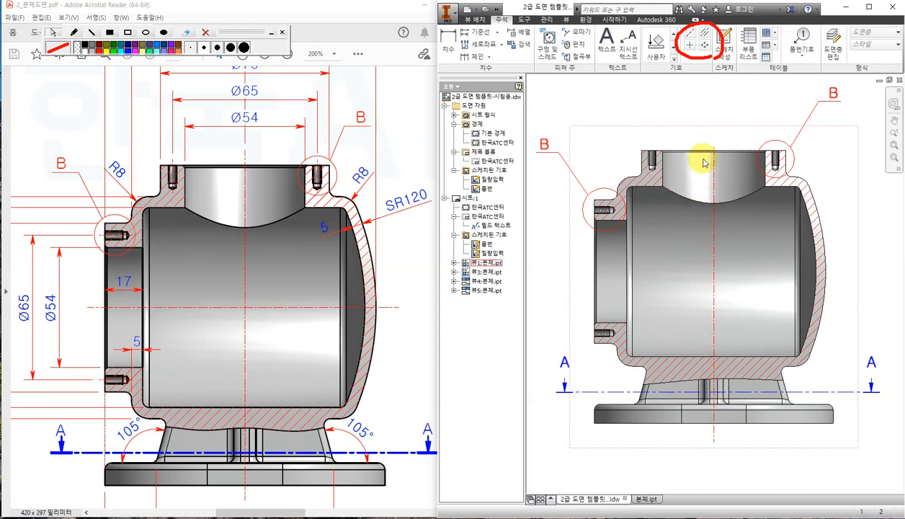
# Add a centre line between the edges of the upper bolt hole's thread.
pyautogui.click(705, 33)
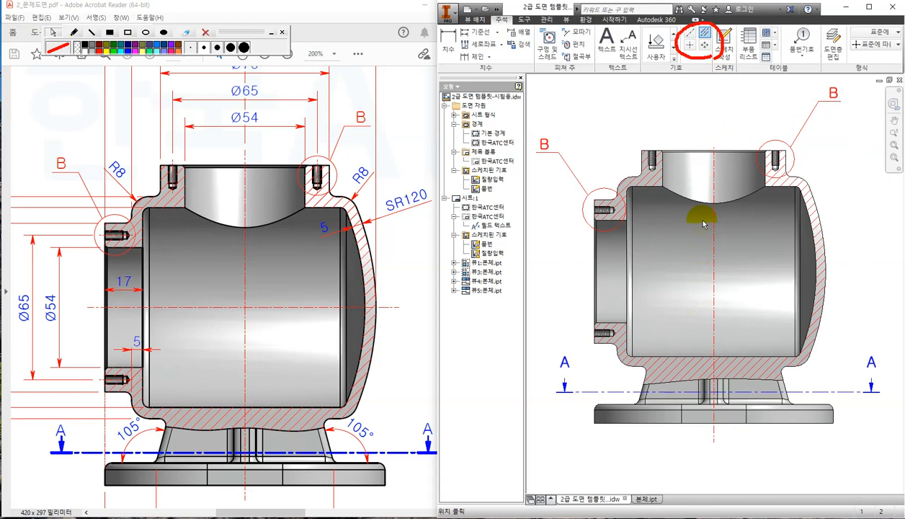
pyautogui.click(617, 220)
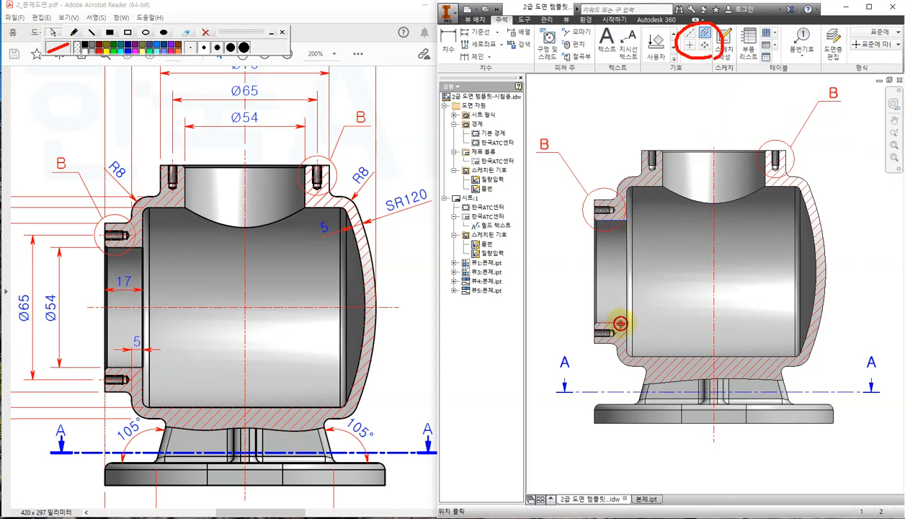
pyautogui.scroll(4, 601, 360)
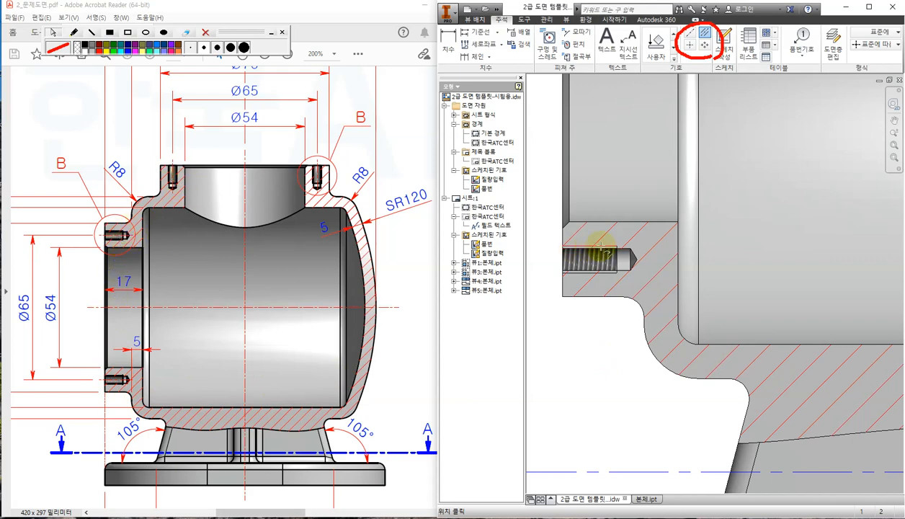
pyautogui.scroll(-2, 624, 242)
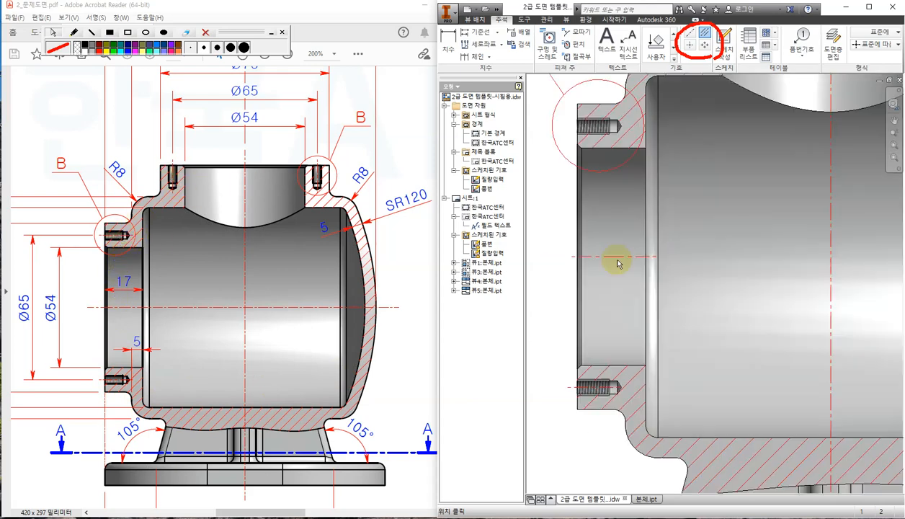
pyautogui.scroll(3, 604, 128)
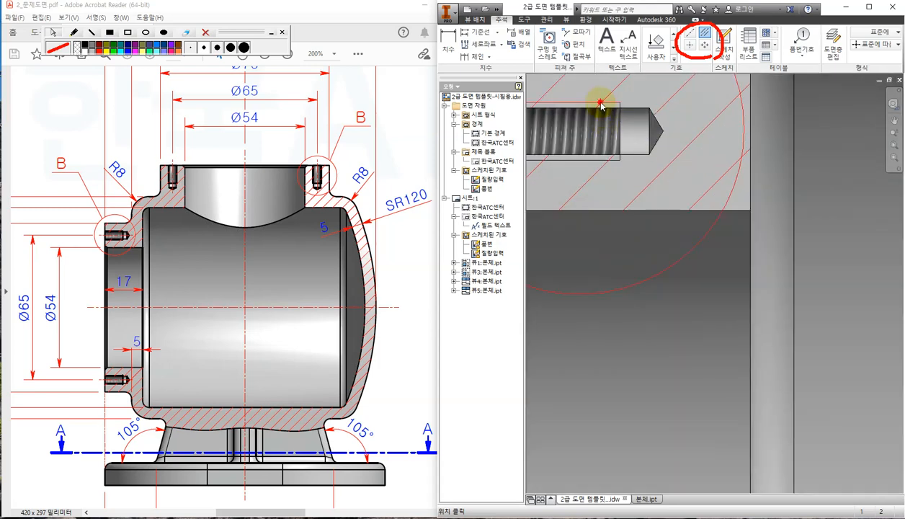
pyautogui.scroll(-2, 646, 167)
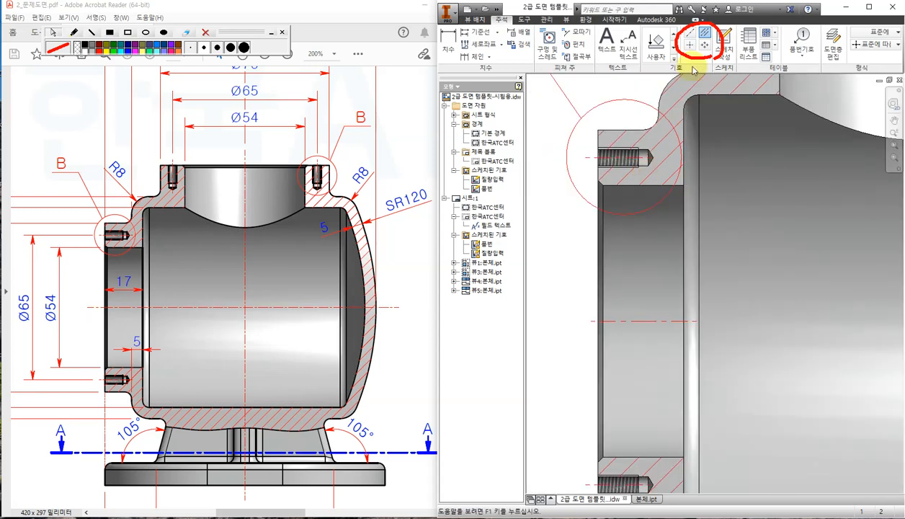
pyautogui.scroll(-2, 832, 216)
pyautogui.scroll(5, 735, 191)
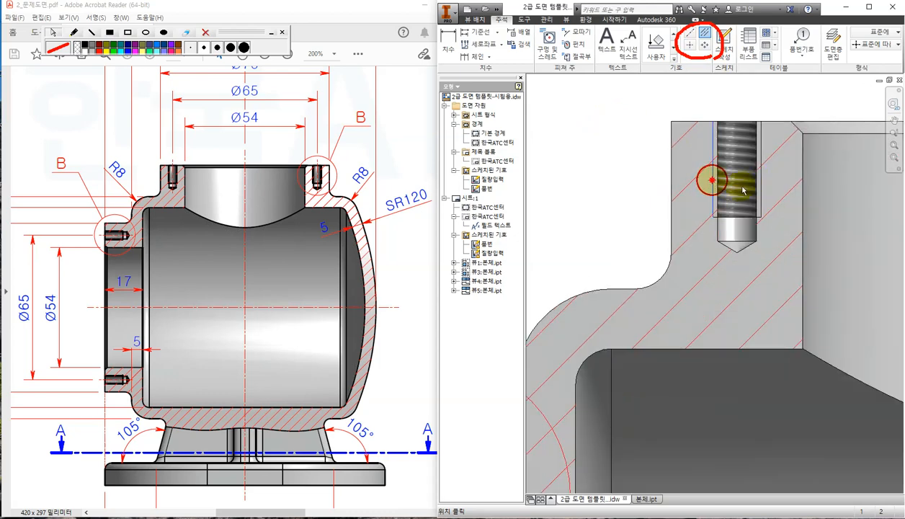
pyautogui.click(713, 175)
pyautogui.scroll(-3, 761, 195)
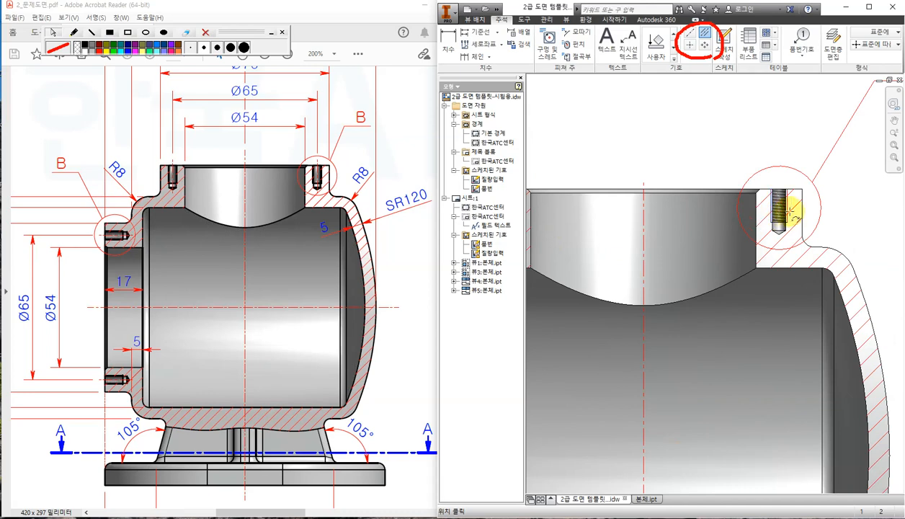
pyautogui.scroll(-4, 765, 318)
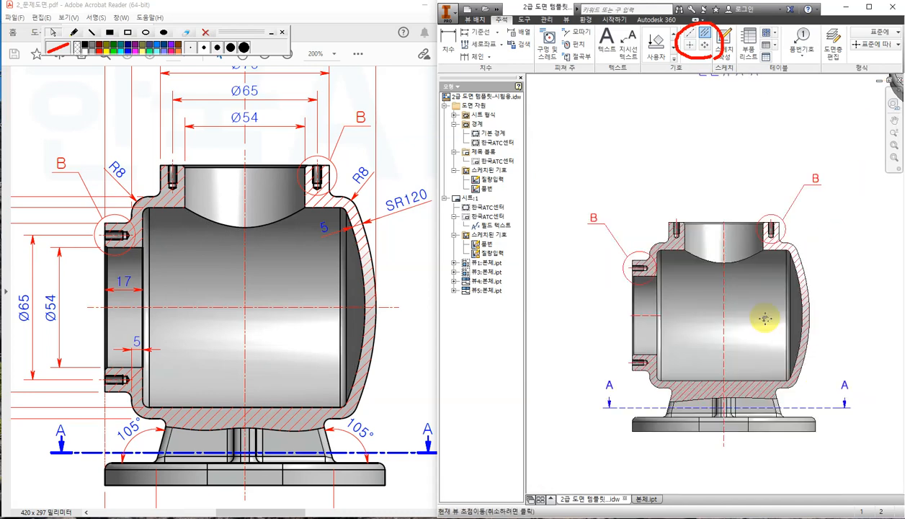
pyautogui.scroll(3, 690, 272)
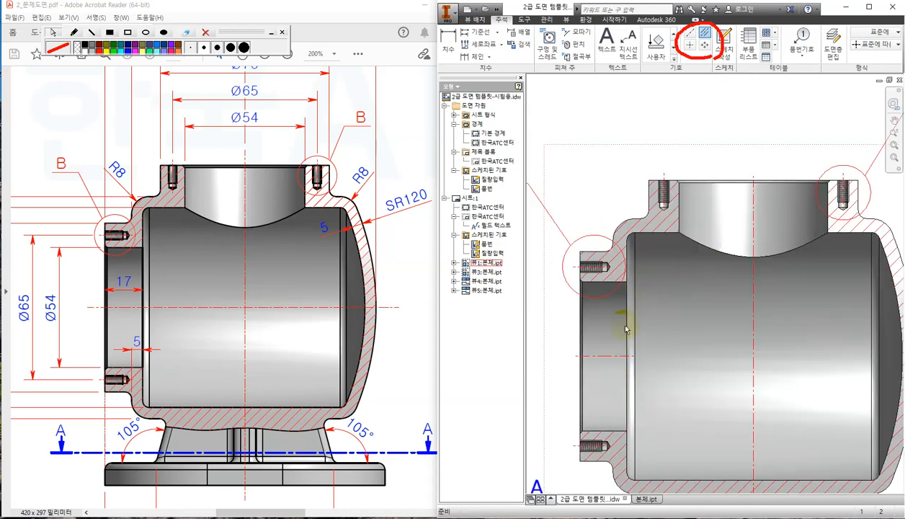
# Stretch the side bore's horizontal centre line right across the body.
pyautogui.click(634, 355)
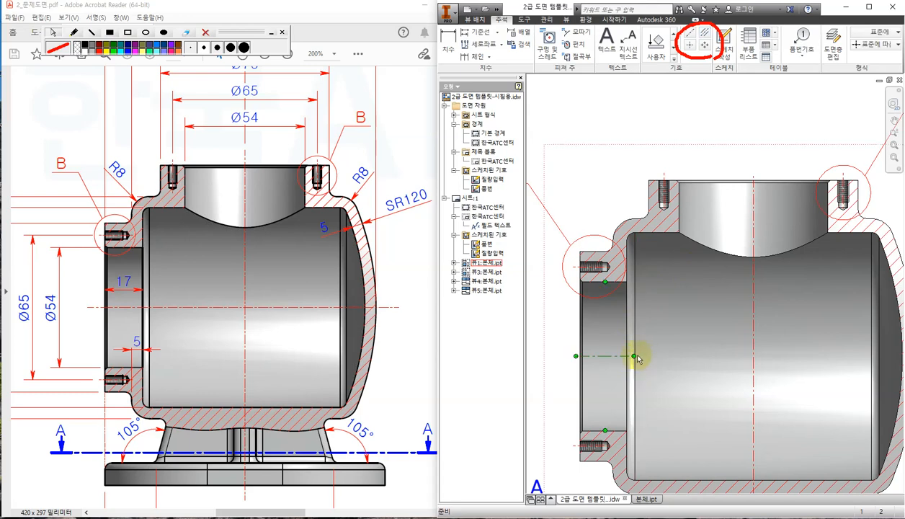
pyautogui.scroll(-2, 645, 356)
pyautogui.moveTo(661, 359); pyautogui.dragTo(626, 337, button='middle')
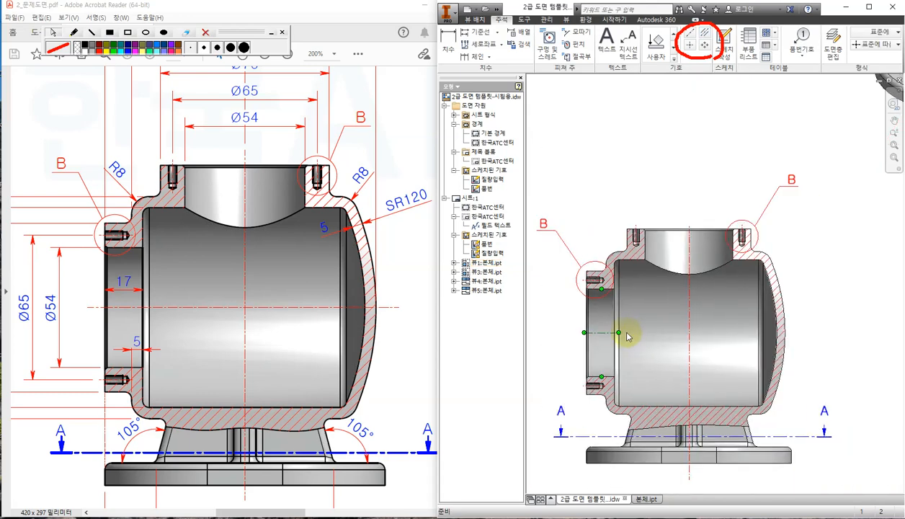
pyautogui.moveTo(619, 332); pyautogui.dragTo(800, 333)
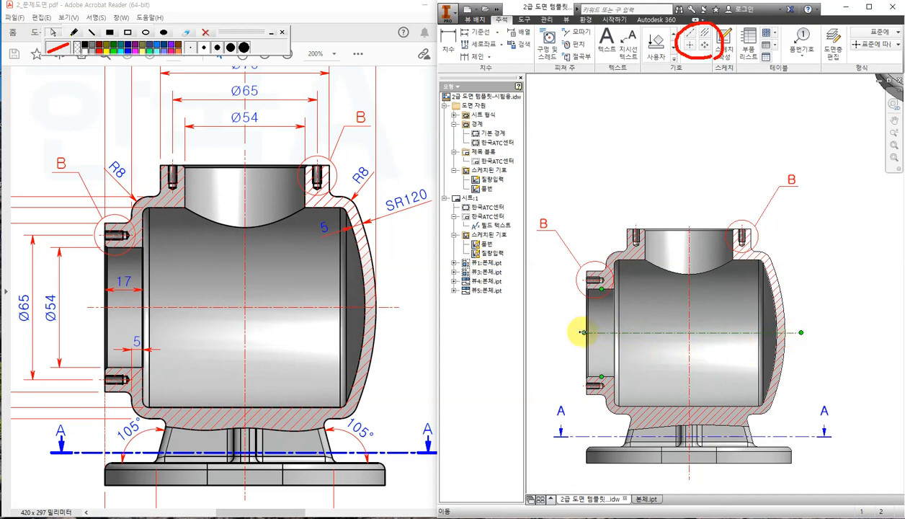
pyautogui.click(575, 331)
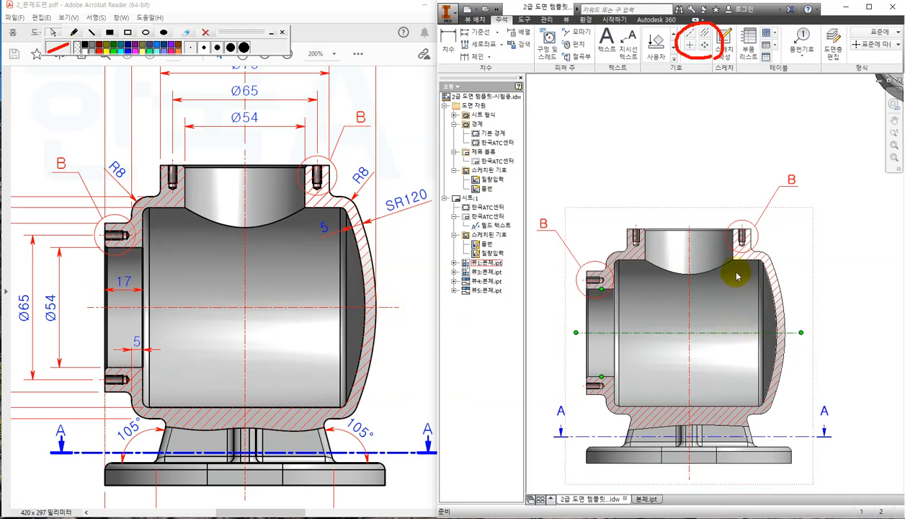
# Extend the right threaded hole's centre line further downward.
pyautogui.scroll(5, 620, 281)
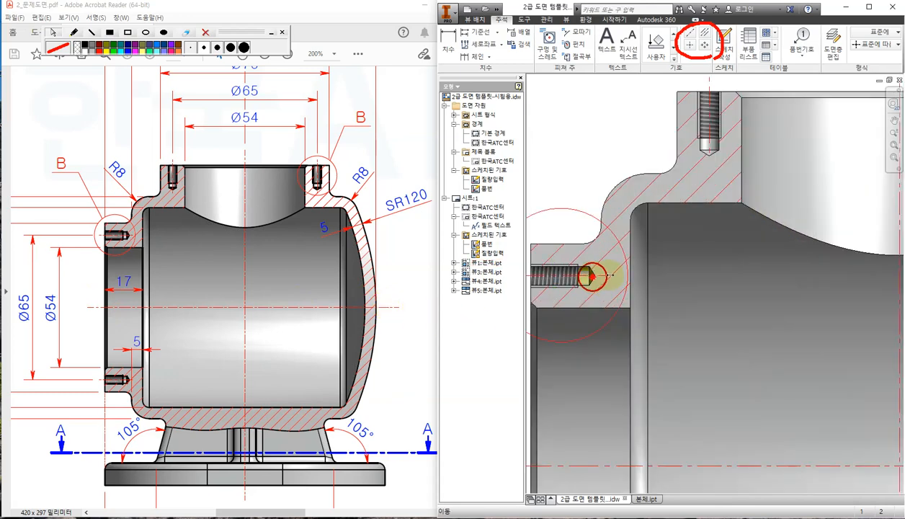
pyautogui.click(613, 274)
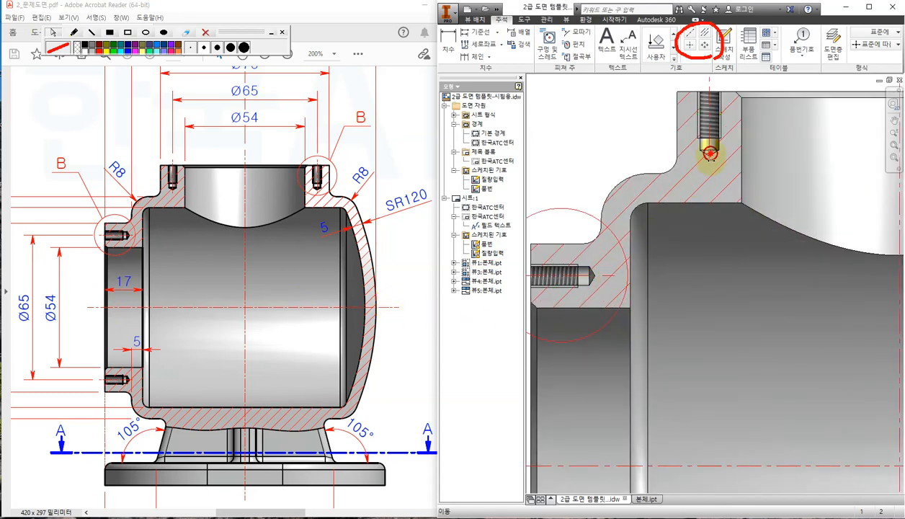
pyautogui.scroll(-4, 770, 255)
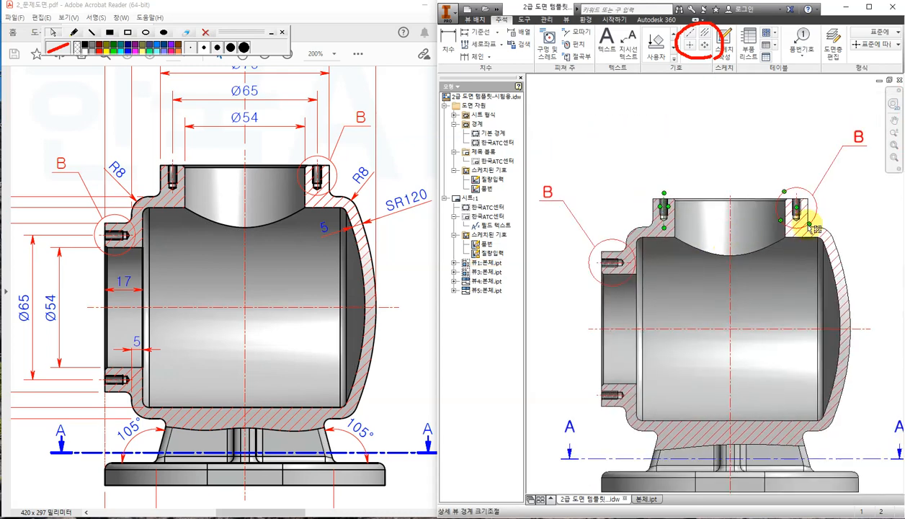
pyautogui.scroll(4, 776, 214)
pyautogui.moveTo(765, 209); pyautogui.dragTo(765, 229)
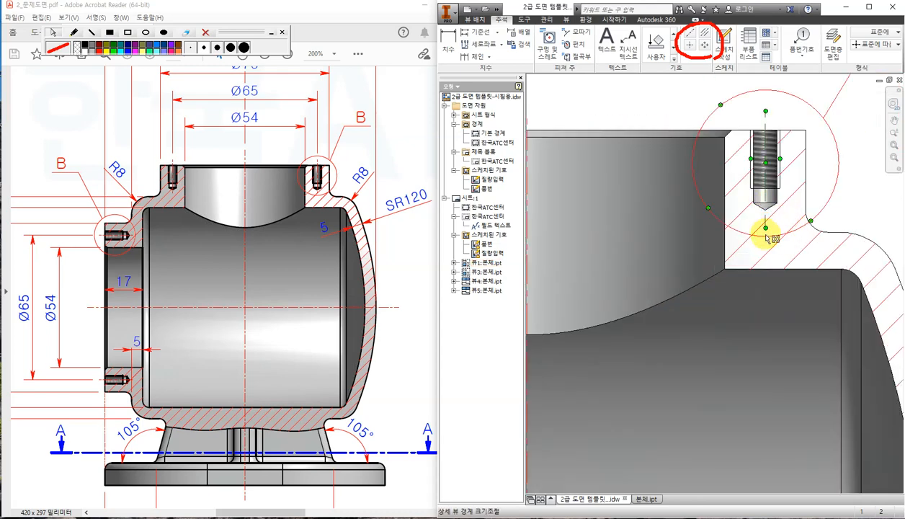
pyautogui.scroll(-4, 765, 238)
pyautogui.scroll(-2, 670, 357)
pyautogui.scroll(5, 678, 289)
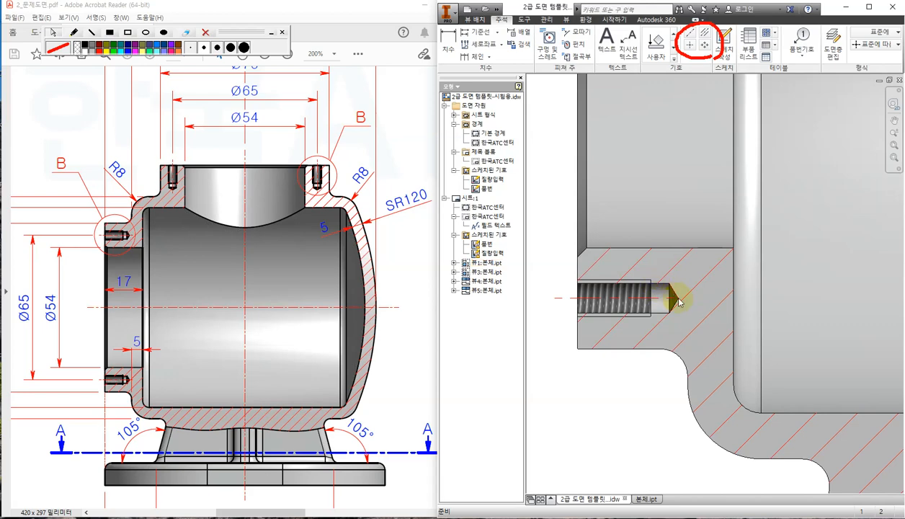
pyautogui.scroll(-5, 695, 332)
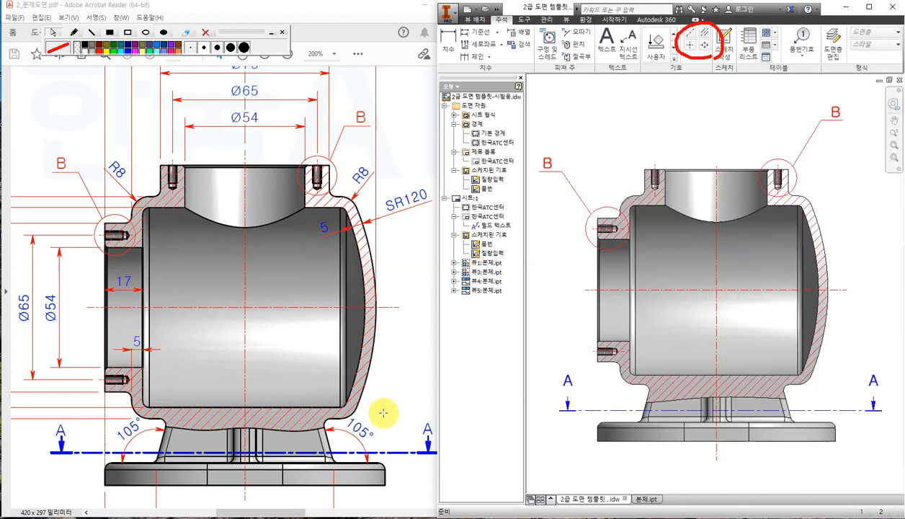
# Compare against the reference PDF and pan the drawing to the cross-shaped section view.
pyautogui.click(410, 405)
pyautogui.keyDown('ctrl'); pyautogui.scroll(-2, 409, 402); pyautogui.keyUp('ctrl')
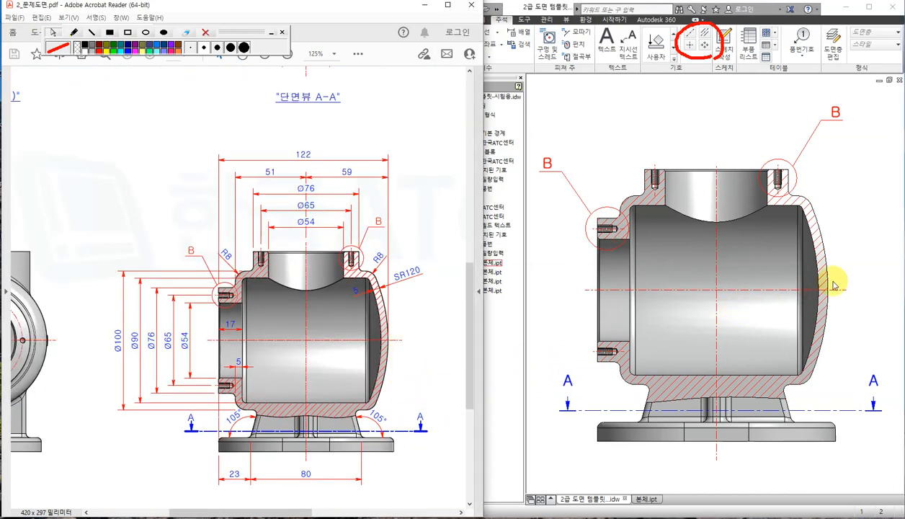
pyautogui.click(867, 256)
pyautogui.scroll(-2, 769, 280)
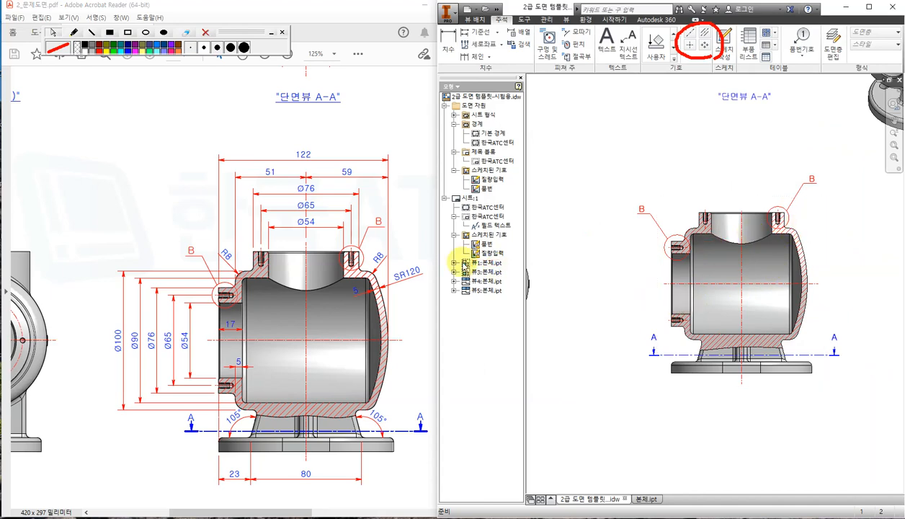
pyautogui.click(401, 152)
pyautogui.scroll(5, 390, 196)
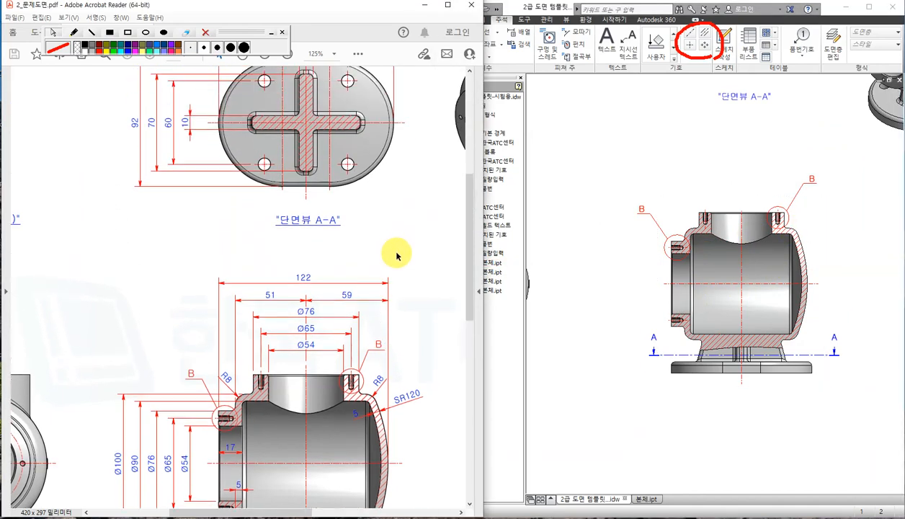
pyautogui.click(664, 119)
pyautogui.moveTo(746, 128); pyautogui.dragTo(669, 306, button='middle')
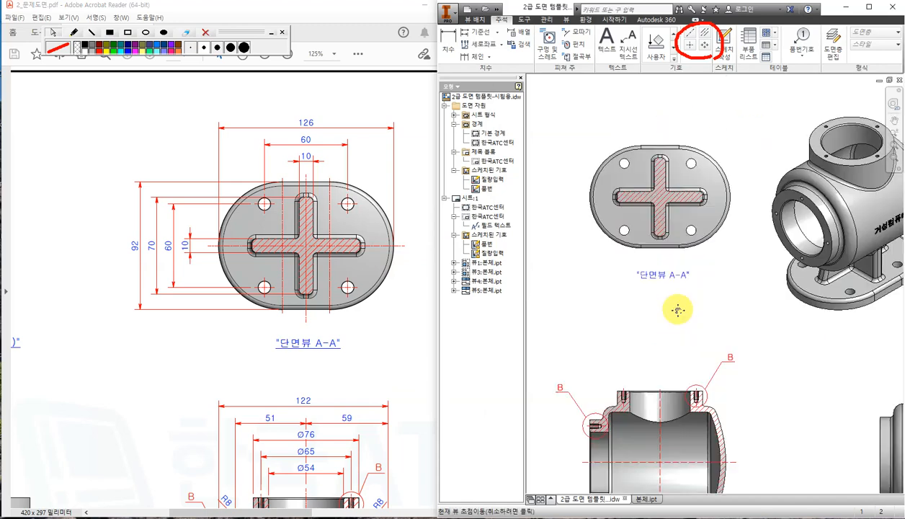
pyautogui.scroll(3, 639, 196)
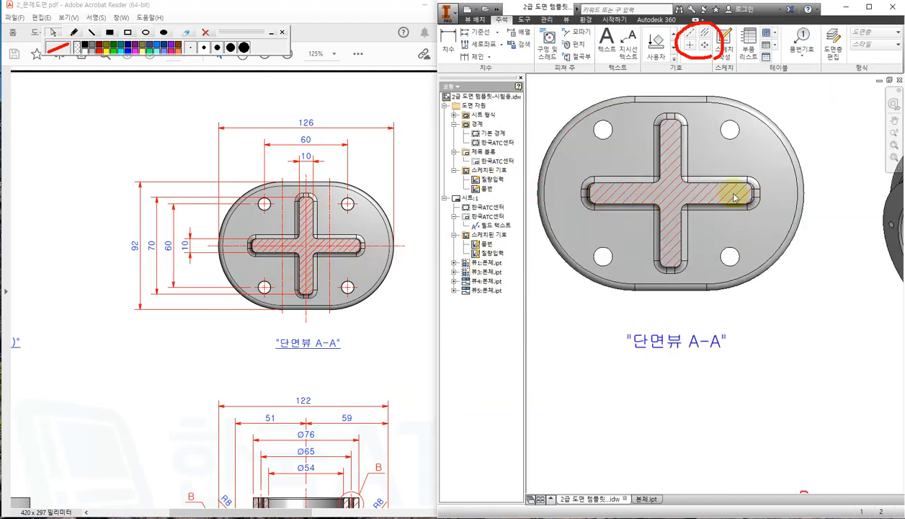
# Add centre lines to the cross and extend them past the outline left, right, up and down.
pyautogui.click(705, 34)
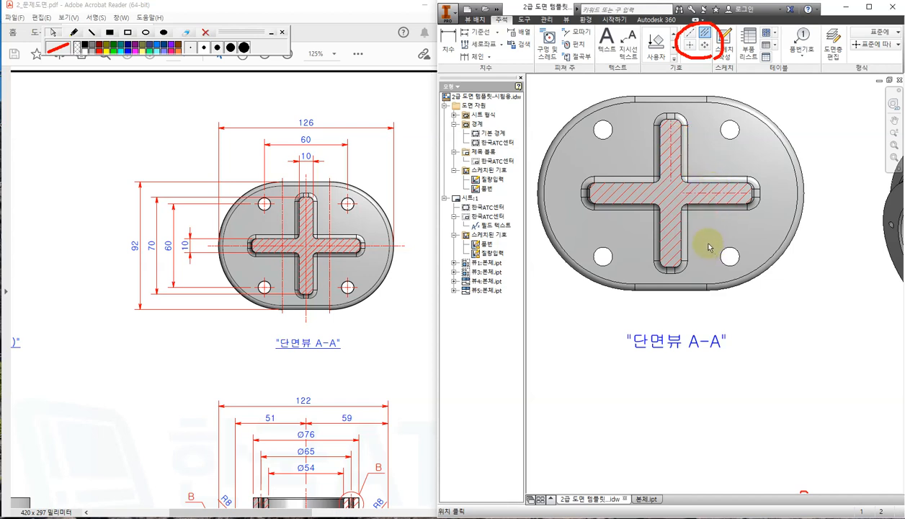
pyautogui.press('Escape')
pyautogui.moveTo(682, 193); pyautogui.dragTo(530, 193)
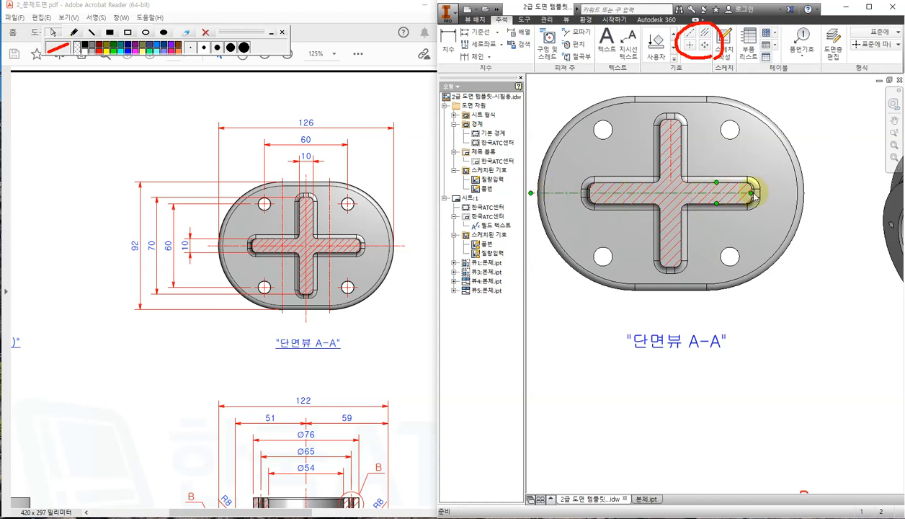
pyautogui.moveTo(752, 193); pyautogui.dragTo(829, 192)
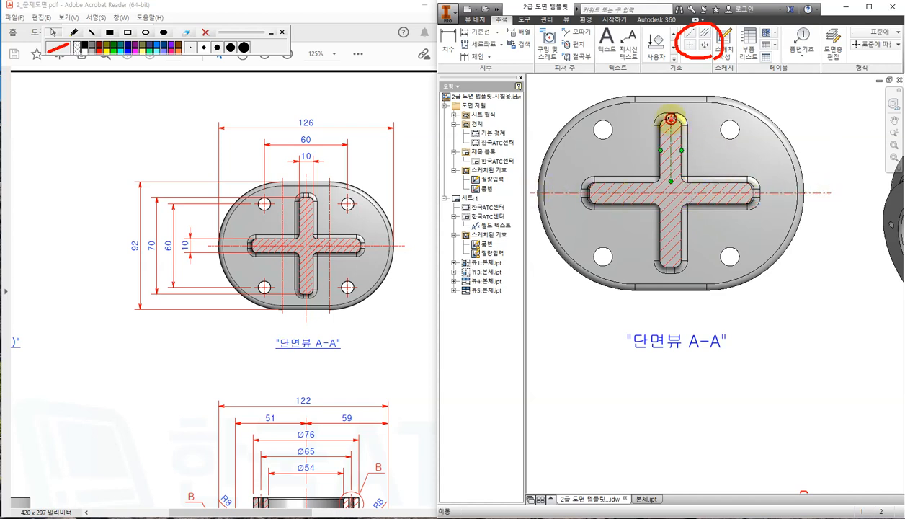
pyautogui.moveTo(671, 119); pyautogui.dragTo(673, 85)
pyautogui.moveTo(670, 180); pyautogui.dragTo(652, 306)
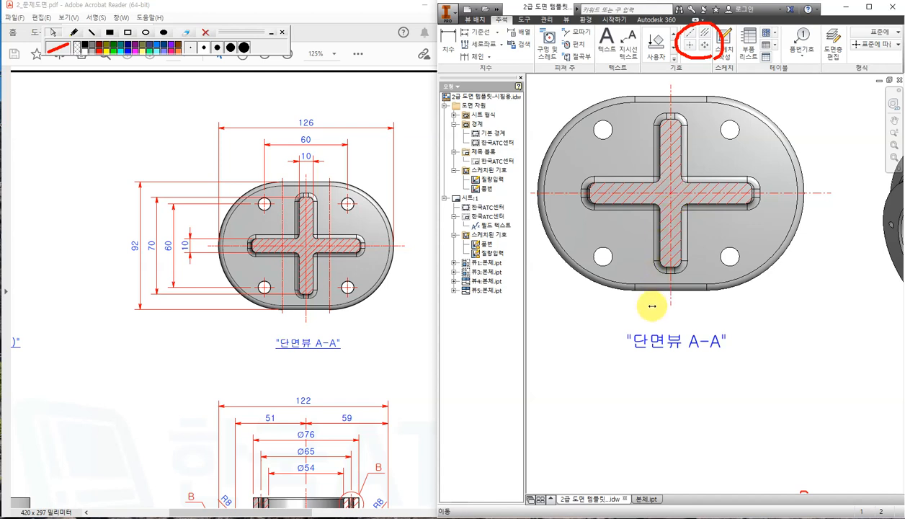
pyautogui.click(73, 32)
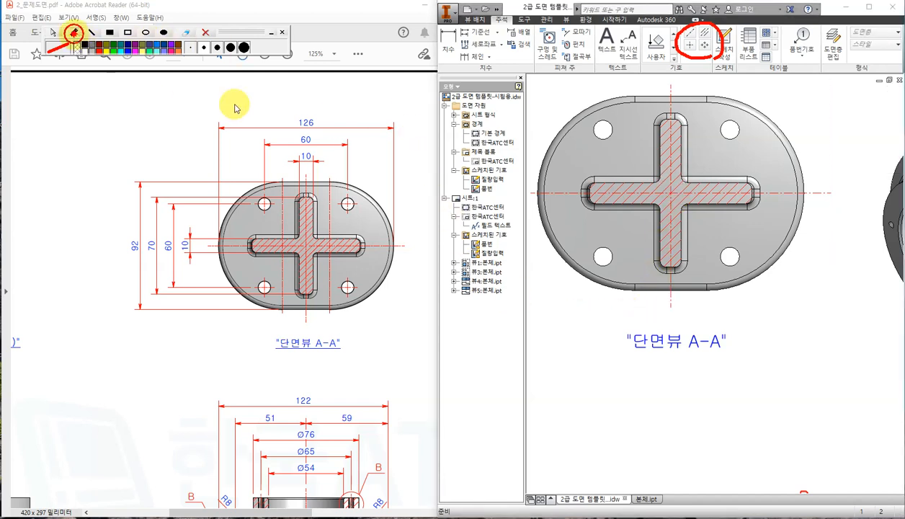
pyautogui.moveTo(354, 214)
pyautogui.mouseDown()
pyautogui.moveTo(338, 204)
pyautogui.moveTo(365, 203)
pyautogui.mouseUp()
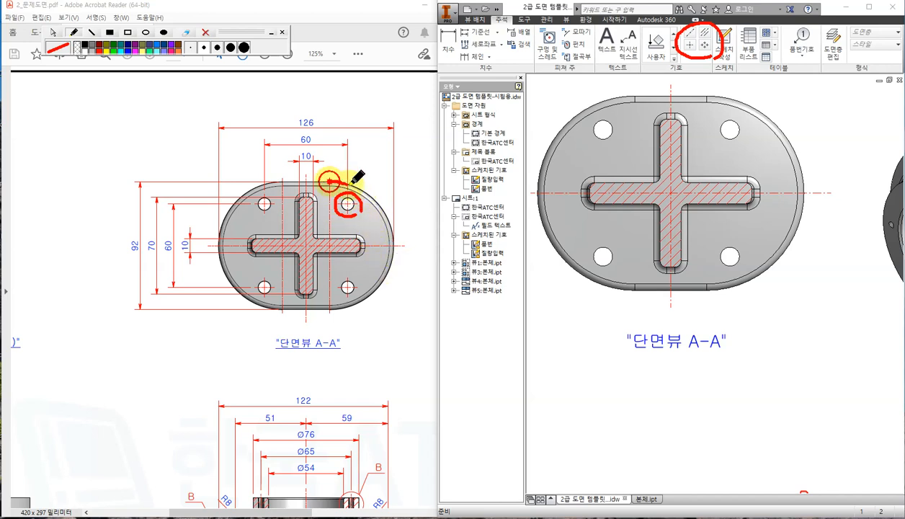
pyautogui.moveTo(330, 181)
pyautogui.mouseDown()
pyautogui.moveTo(382, 213)
pyautogui.moveTo(376, 274)
pyautogui.moveTo(340, 310)
pyautogui.mouseUp()
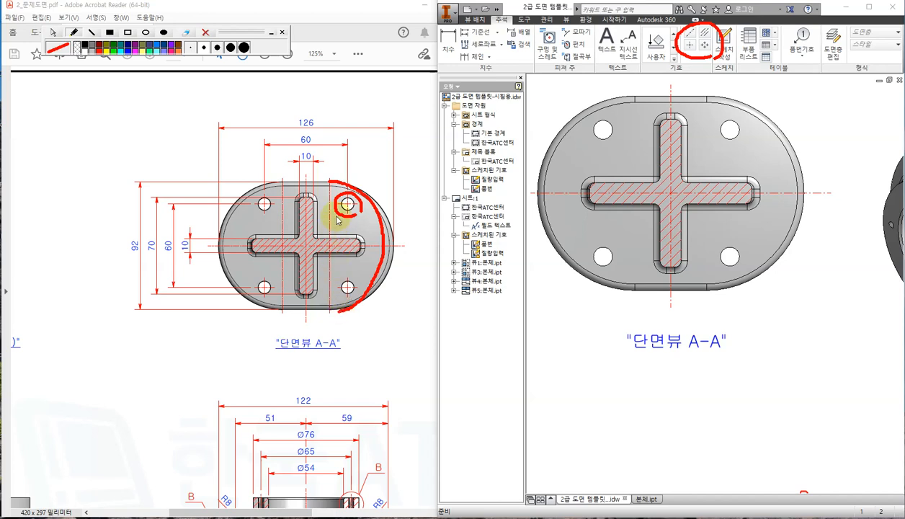
pyautogui.moveTo(330, 180); pyautogui.dragTo(324, 317)
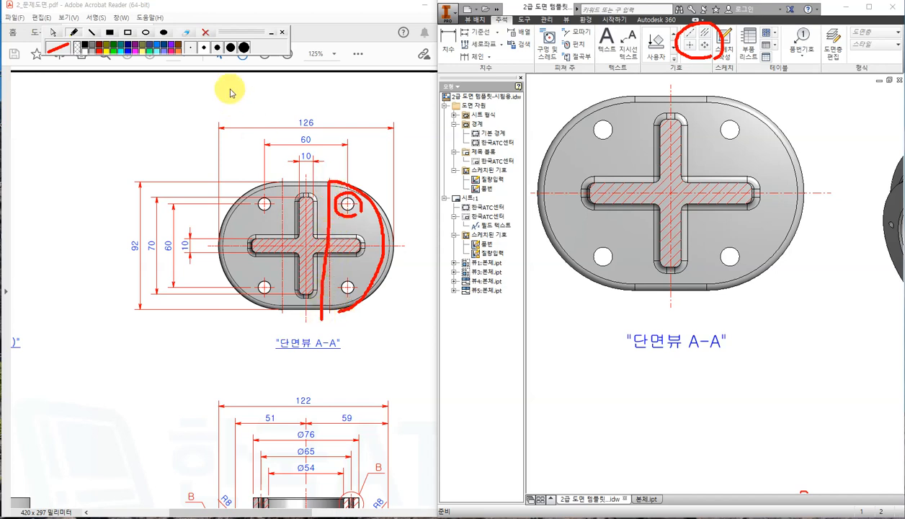
pyautogui.click(206, 31)
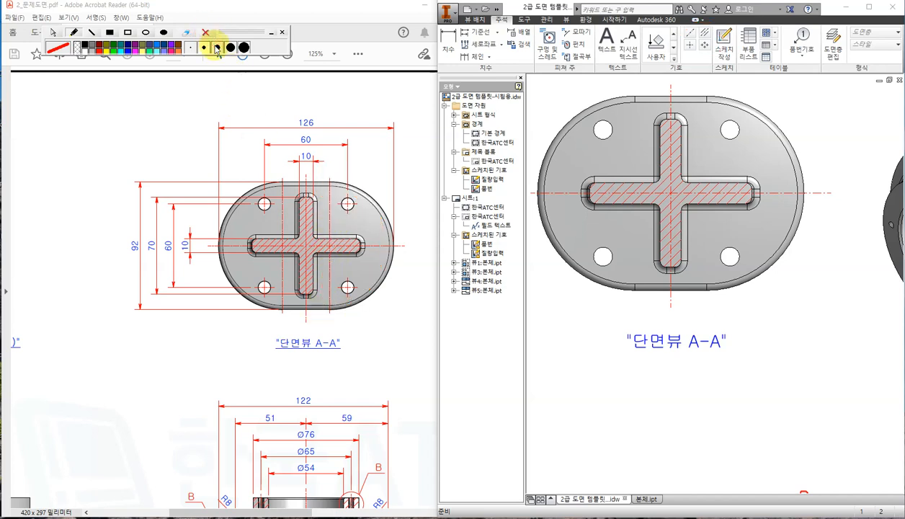
pyautogui.click(53, 32)
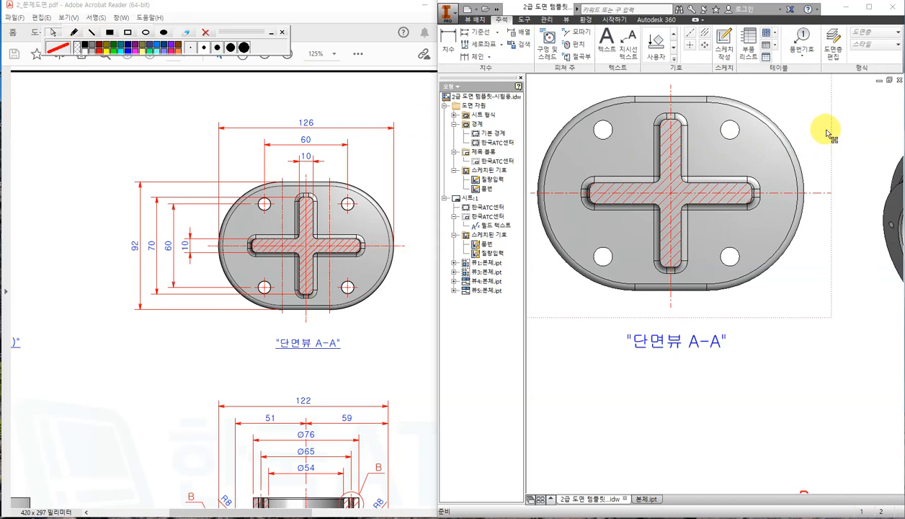
# Place center marks on the upper-right, lower-left and upper-left holes and the outer arc.
pyautogui.click(691, 47)
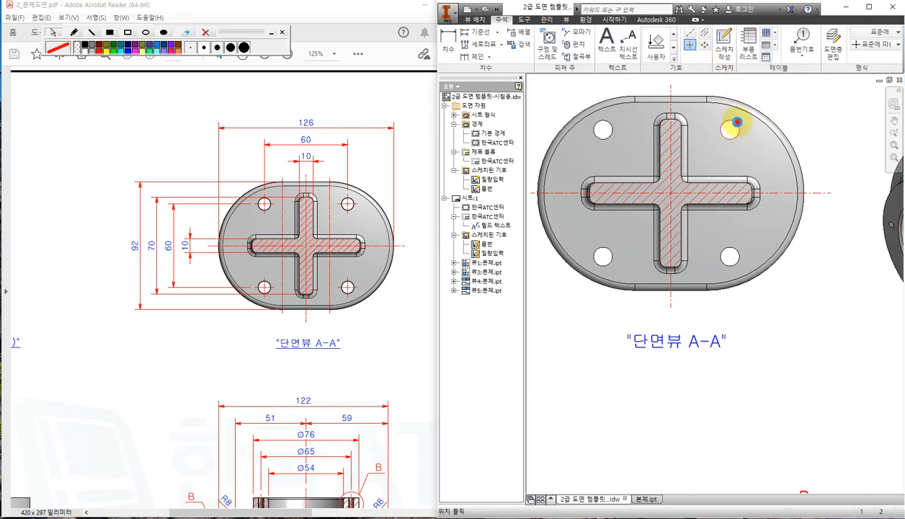
pyautogui.click(737, 122)
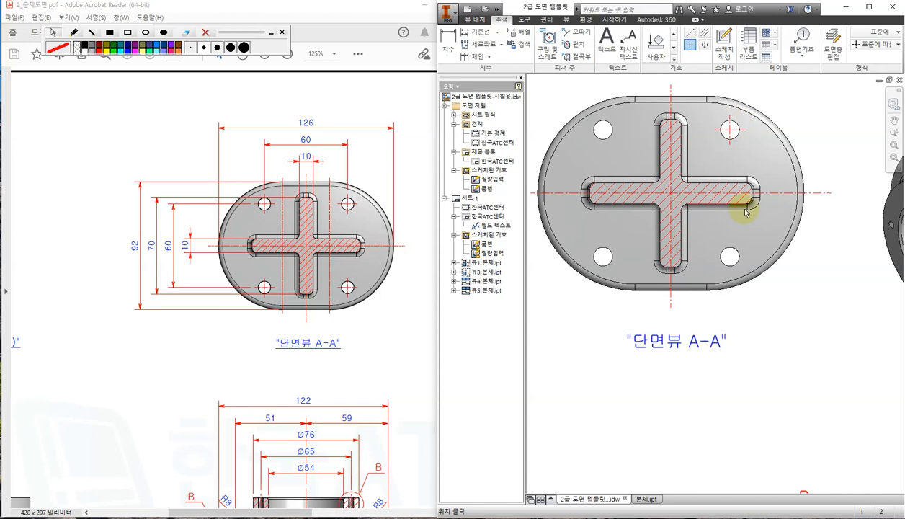
pyautogui.click(603, 256)
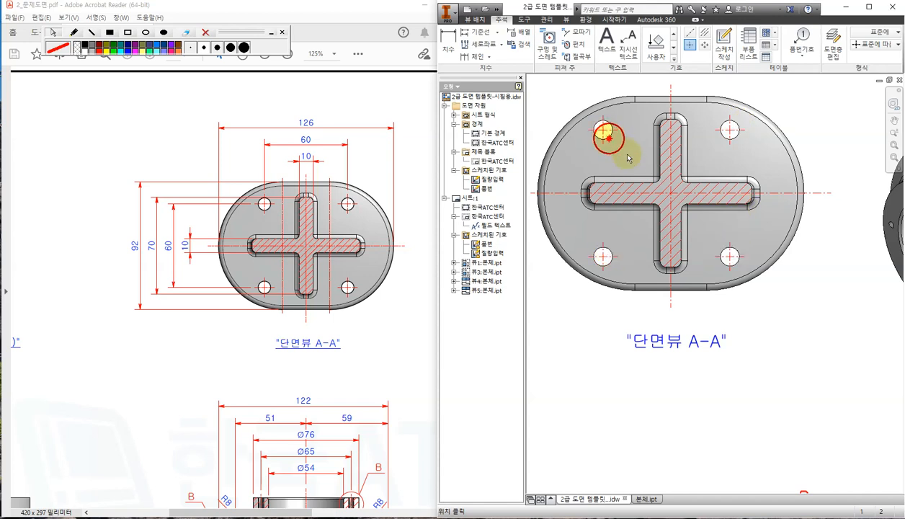
pyautogui.click(605, 132)
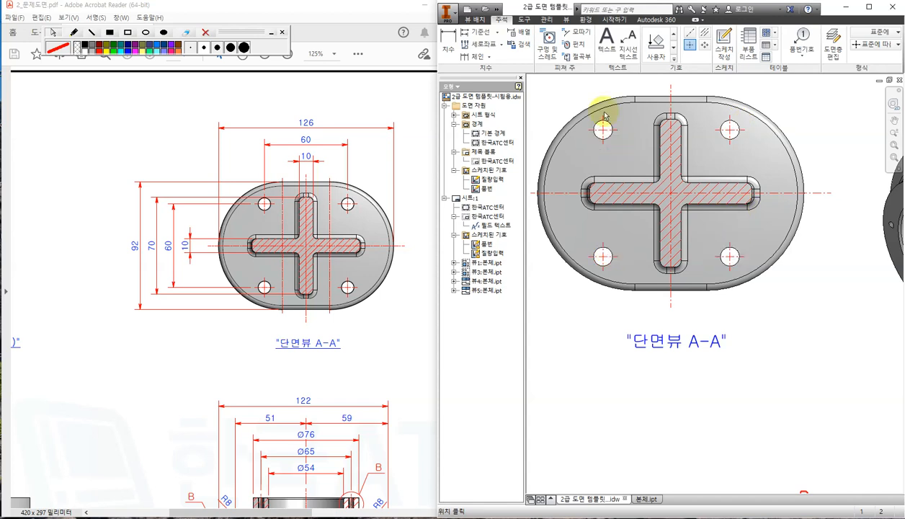
pyautogui.click(794, 153)
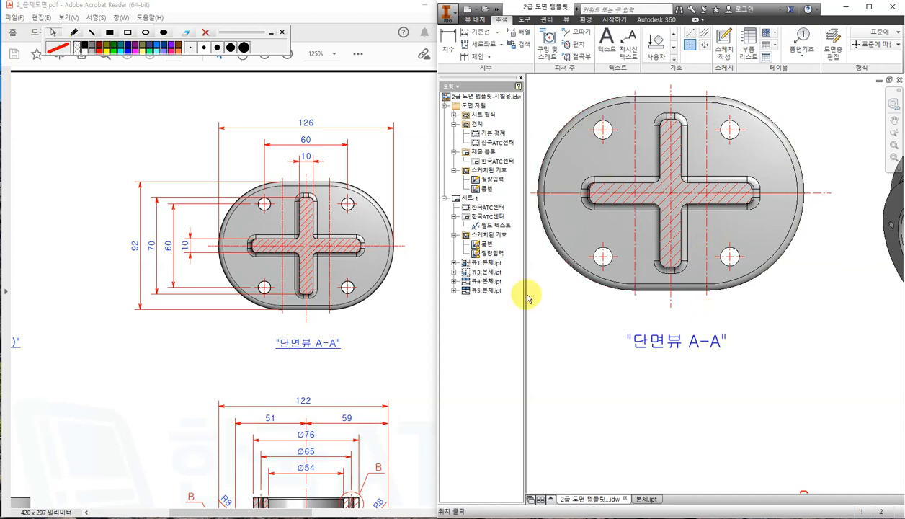
pyautogui.press('Escape')
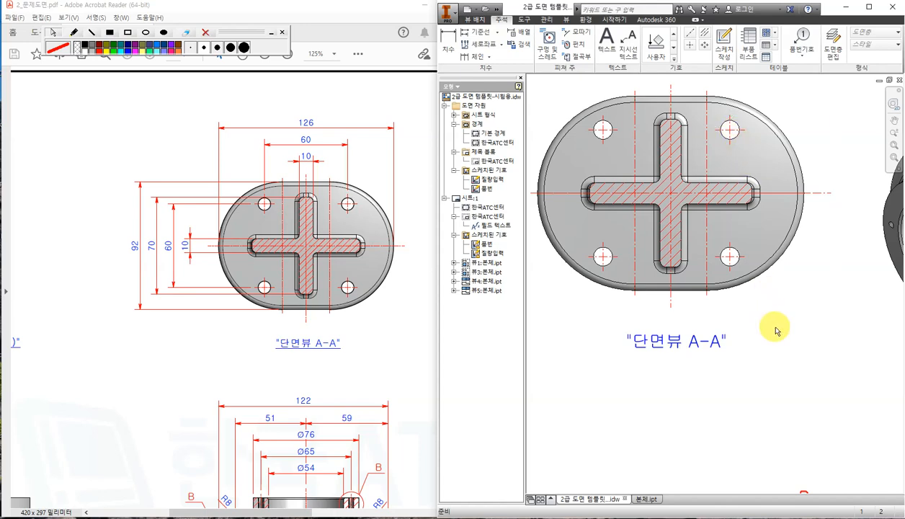
# Scroll the reference PDF past detail view B to the front view's 144, 80 and 4x Ø9 dimensions.
pyautogui.scroll(-4, 775, 328)
pyautogui.moveTo(644, 391); pyautogui.dragTo(689, 253, button='middle')
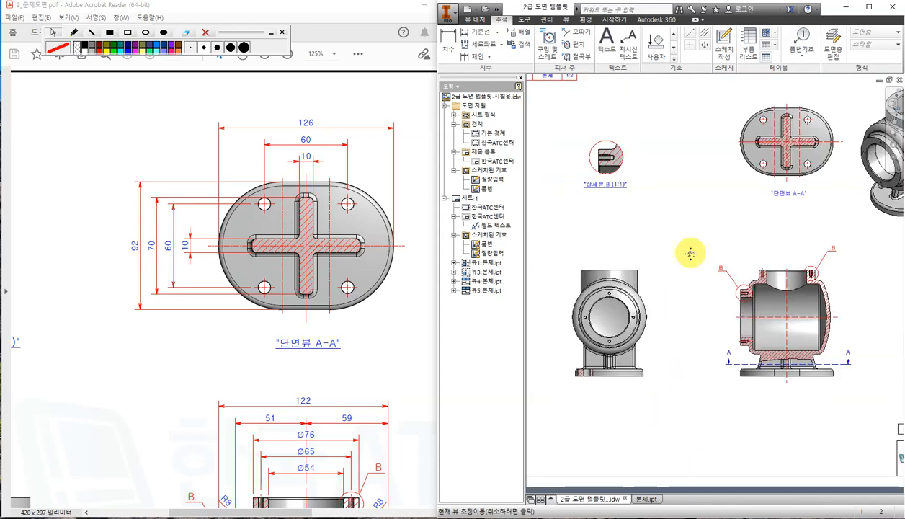
pyautogui.click(209, 389)
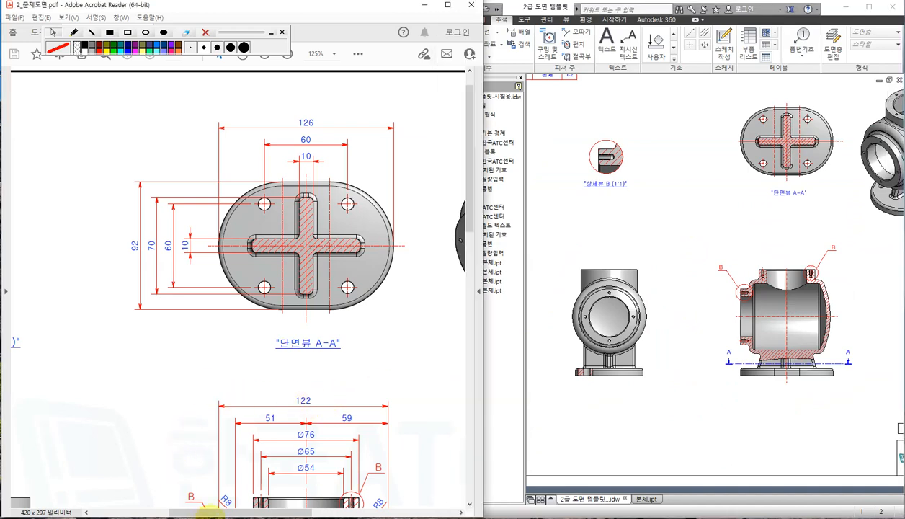
pyautogui.moveTo(210, 513); pyautogui.dragTo(141, 512)
pyautogui.scroll(-6, 220, 403)
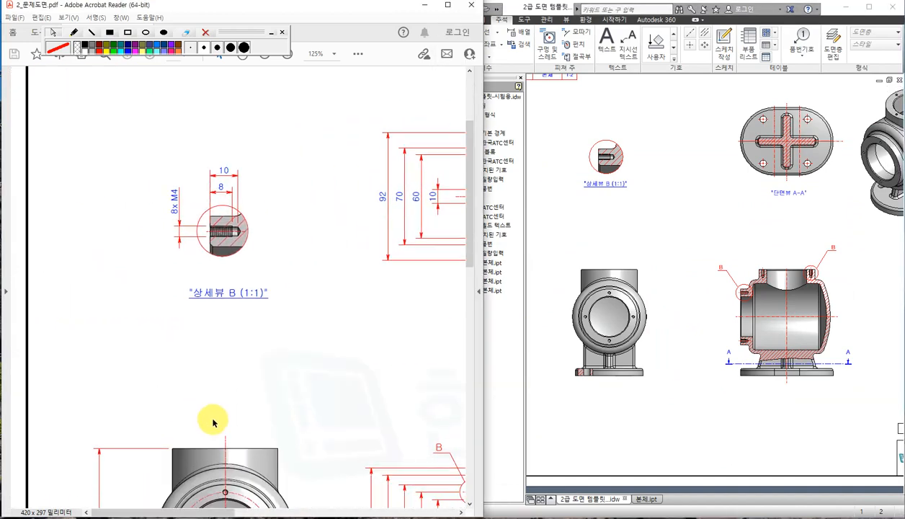
pyautogui.scroll(-1, 226, 418)
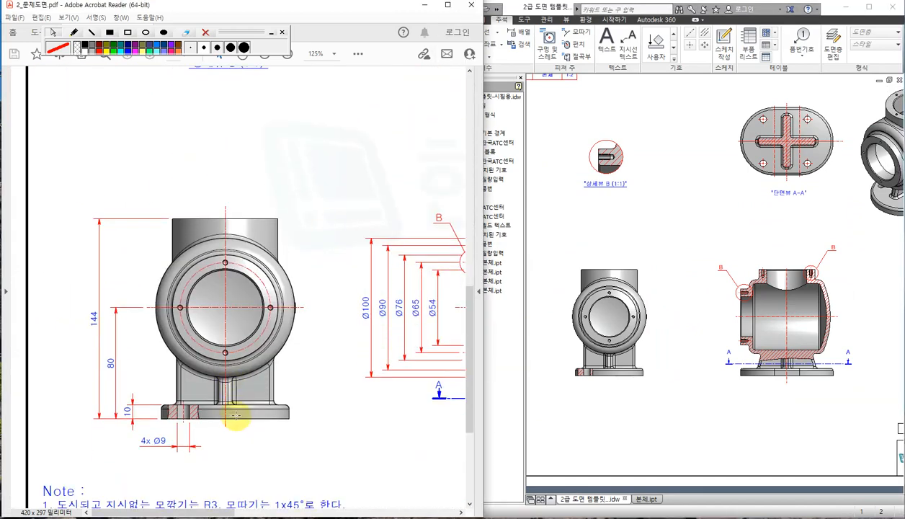
pyautogui.click(583, 419)
pyautogui.scroll(5, 594, 371)
pyautogui.scroll(-4, 602, 367)
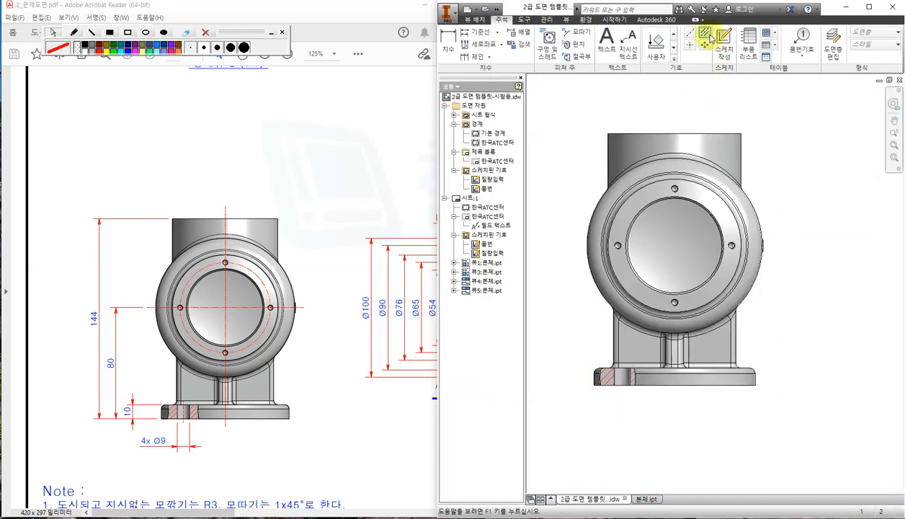
pyautogui.scroll(2, 616, 387)
pyautogui.click(598, 380)
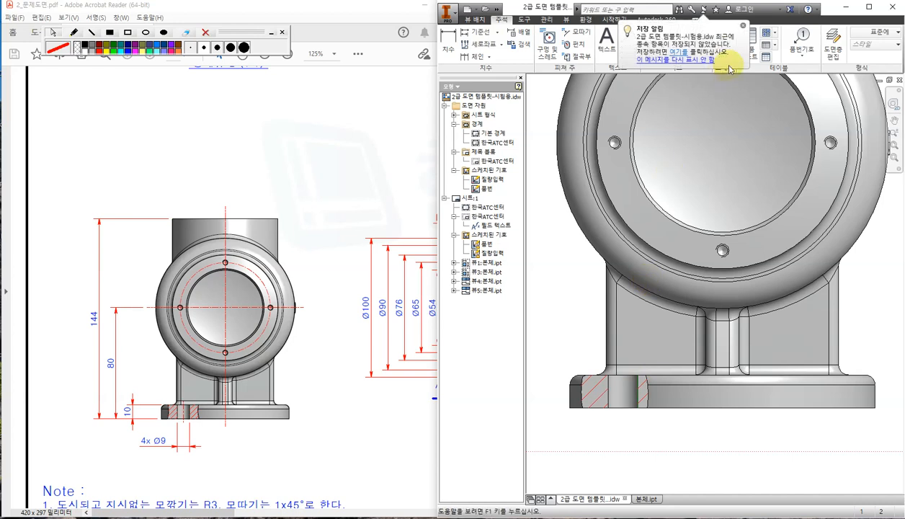
pyautogui.click(743, 26)
pyautogui.click(705, 34)
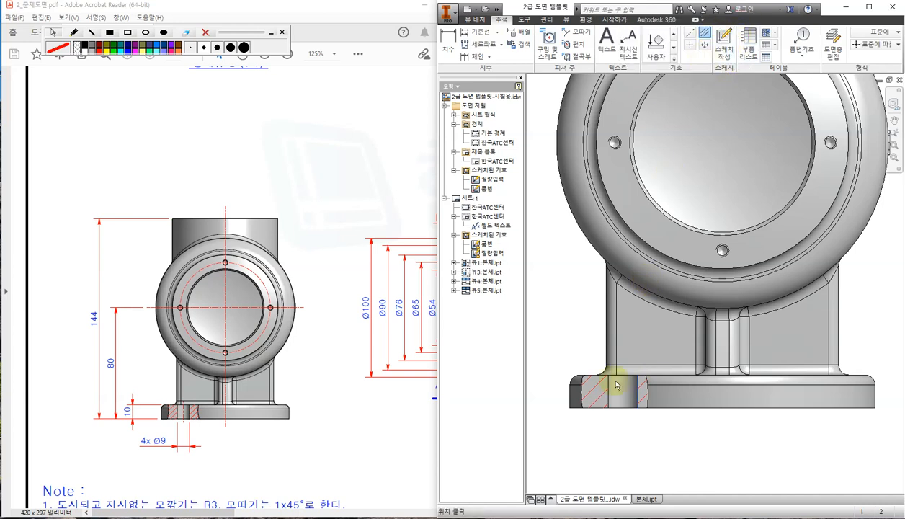
pyautogui.click(638, 382)
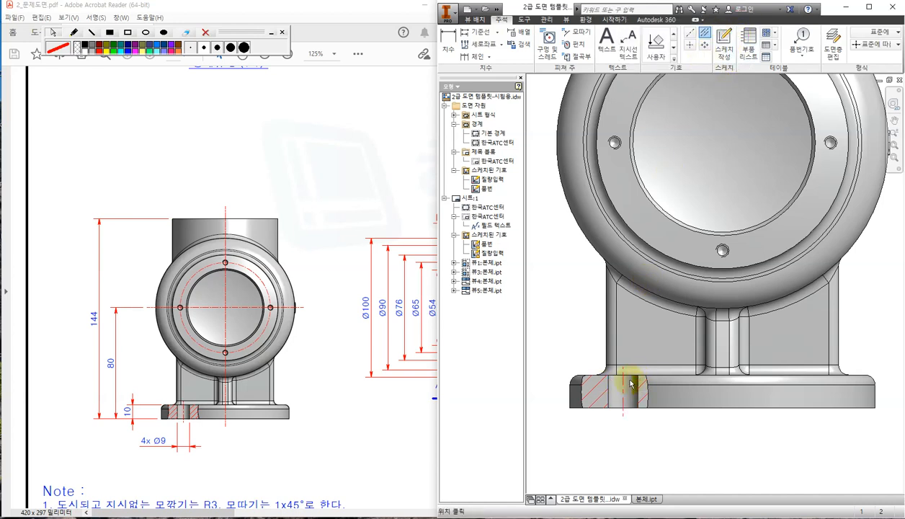
pyautogui.press('Escape')
pyautogui.moveTo(745, 250); pyautogui.dragTo(679, 310, button='middle')
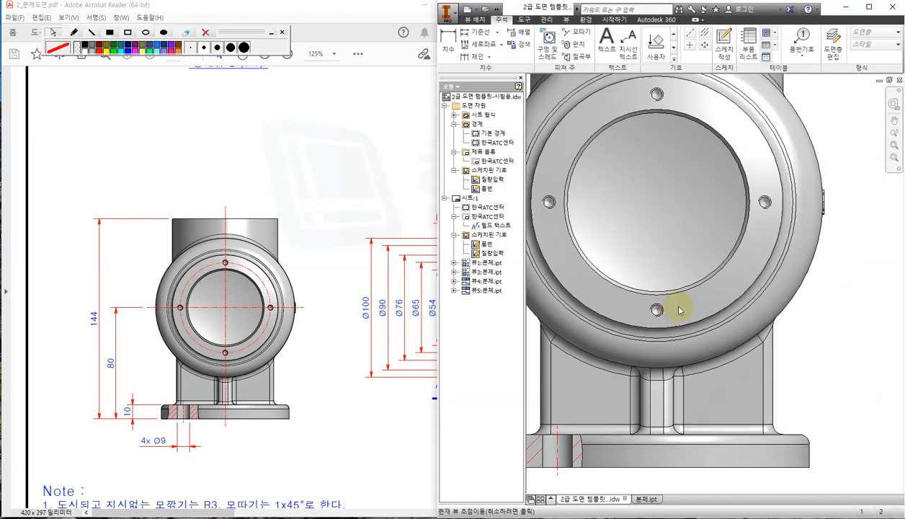
pyautogui.scroll(-4, 677, 302)
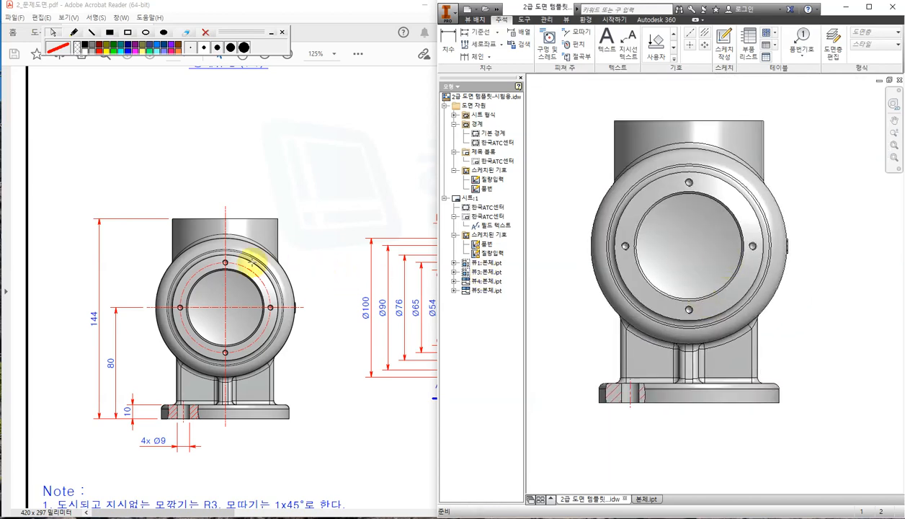
pyautogui.click(277, 349)
pyautogui.keyDown('ctrl'); pyautogui.scroll(2, 209, 350); pyautogui.keyUp('ctrl')
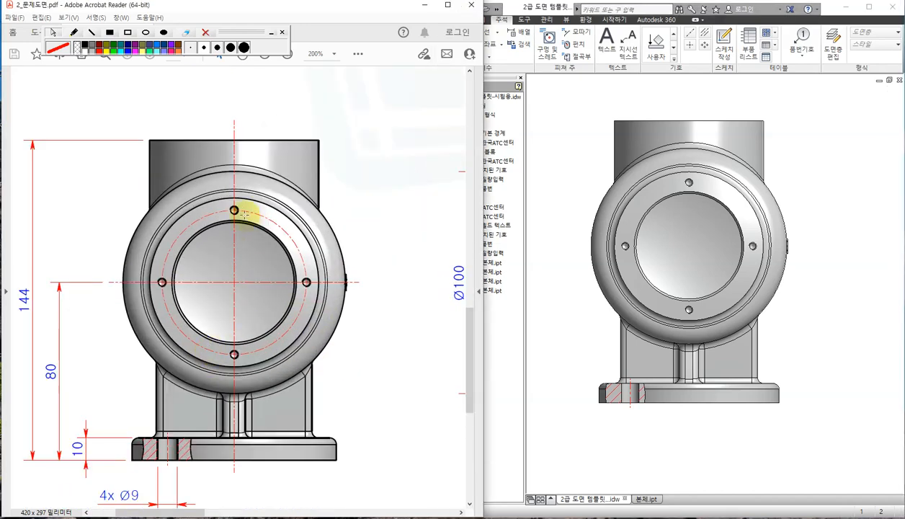
pyautogui.click(554, 153)
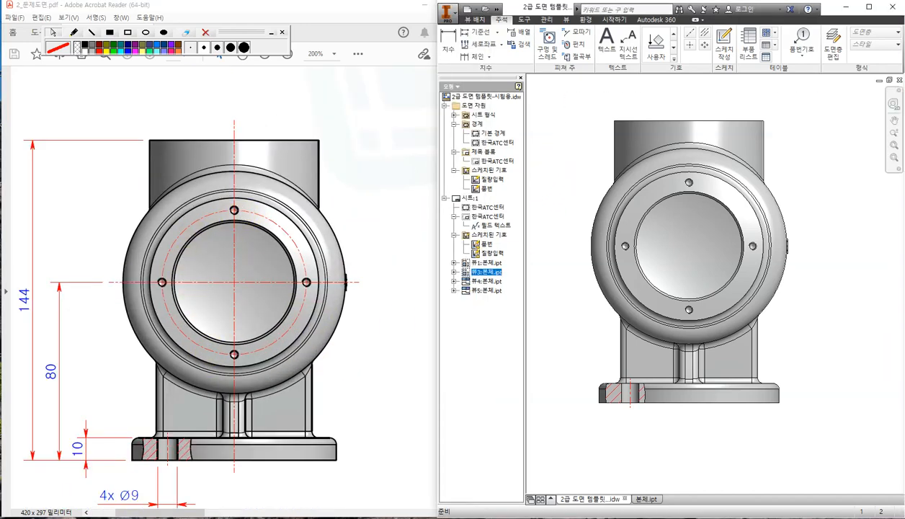
pyautogui.click(850, 372)
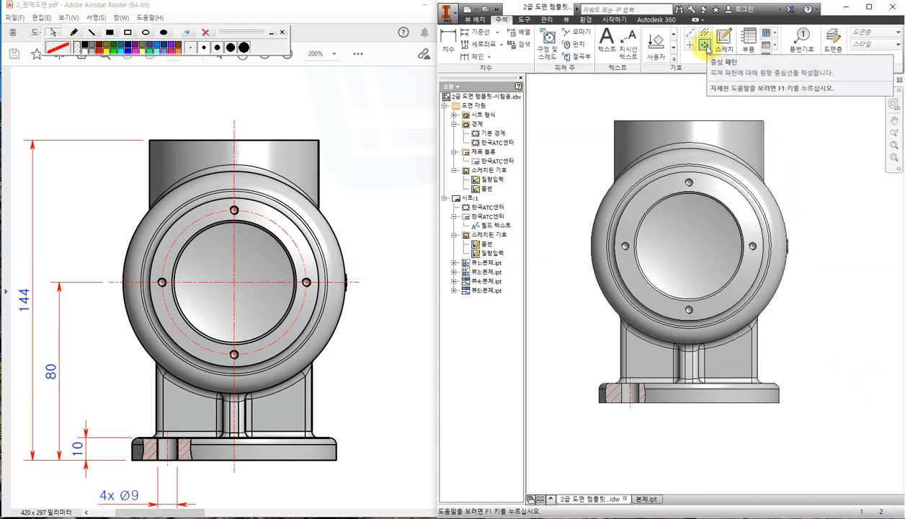
# Create a centered bolt-circle pattern about the flange circle through the bottom and right bolt holes.
pyautogui.click(705, 46)
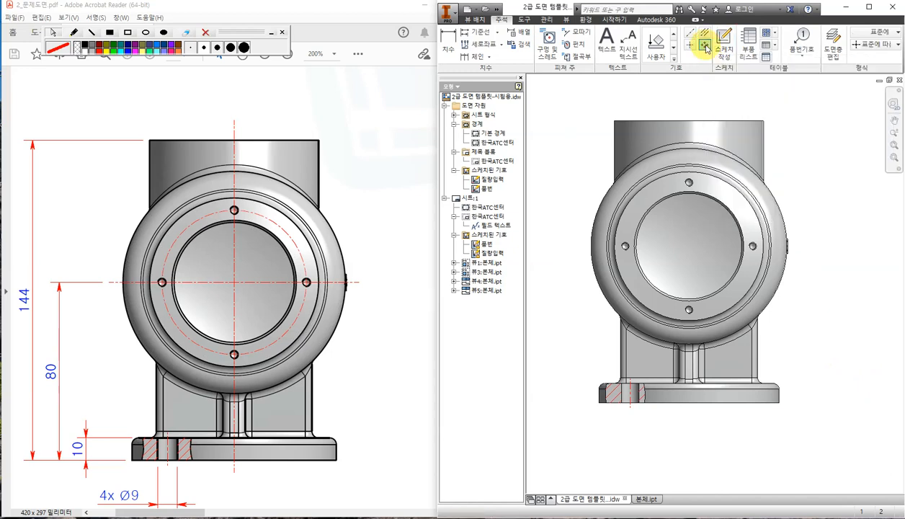
pyautogui.scroll(3, 682, 226)
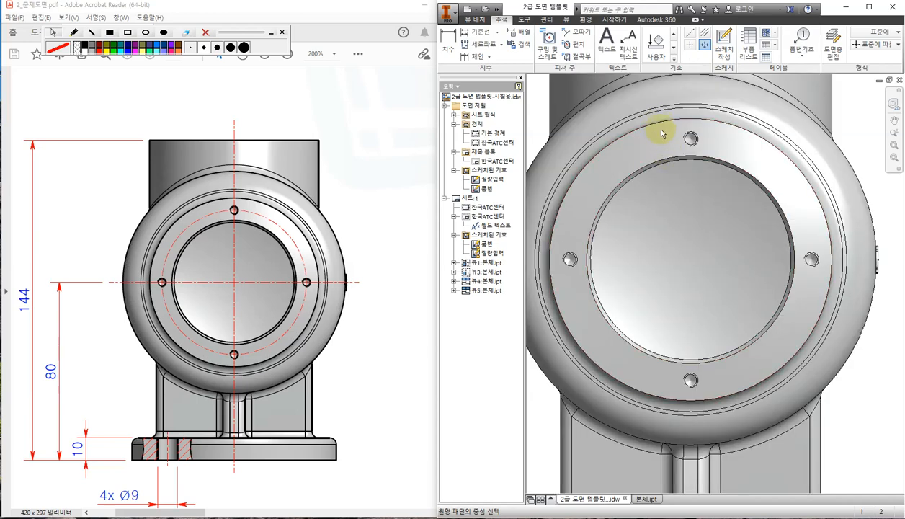
pyautogui.click(659, 123)
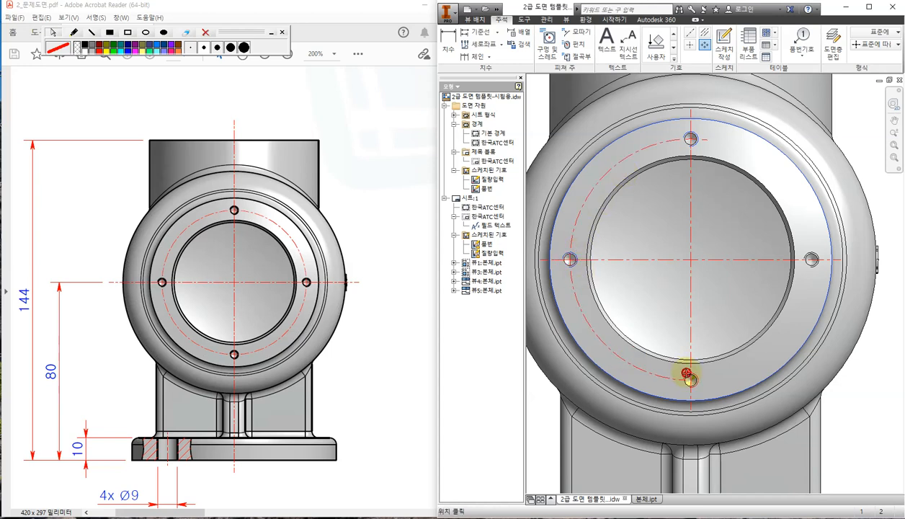
pyautogui.click(686, 374)
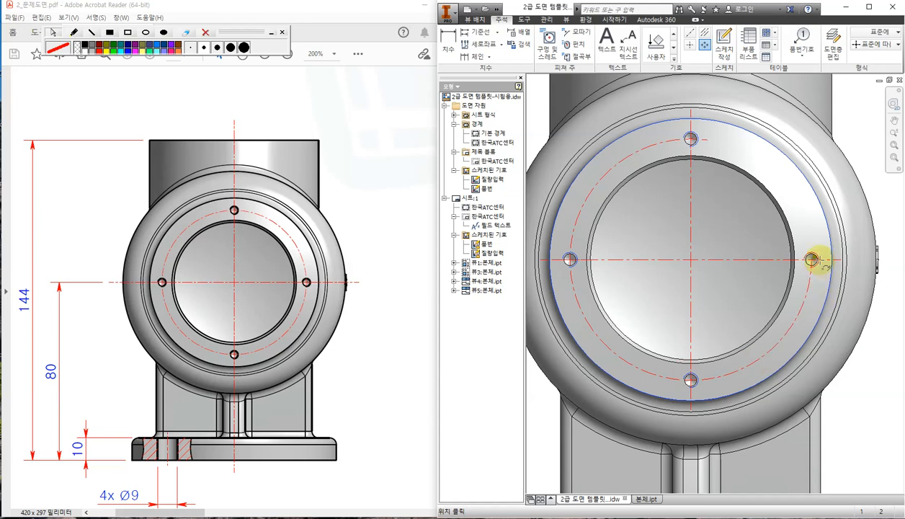
pyautogui.click(812, 260)
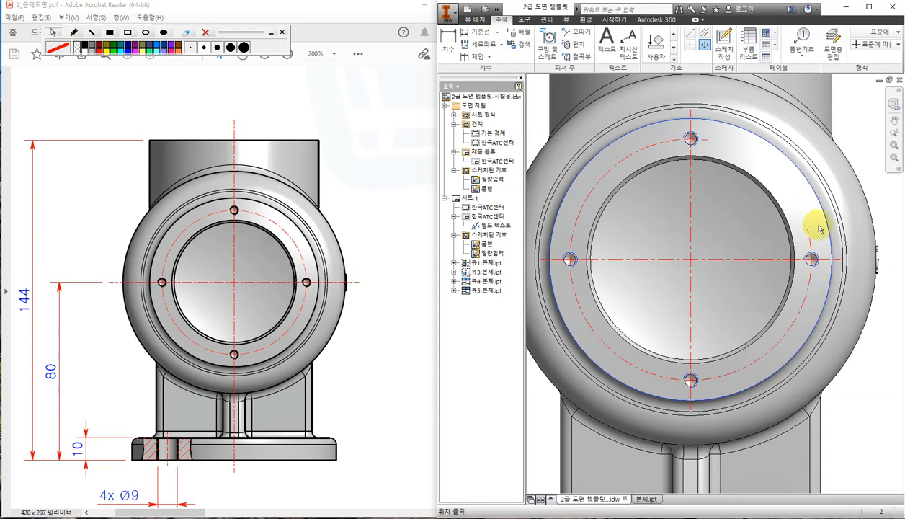
pyautogui.rightClick(790, 172)
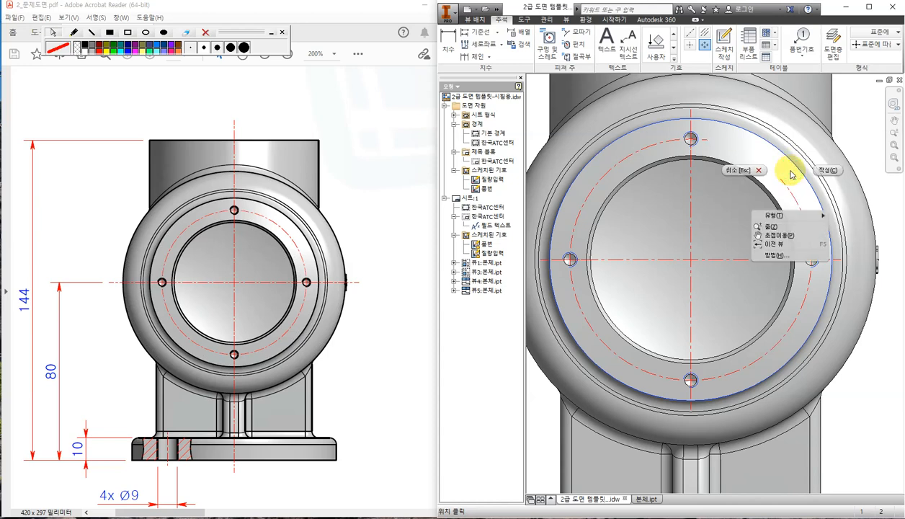
pyautogui.click(828, 173)
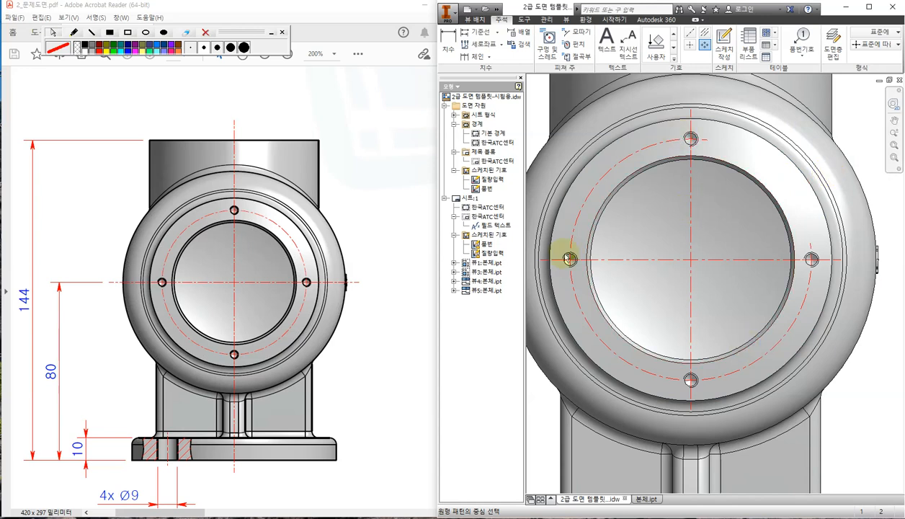
pyautogui.press('Escape')
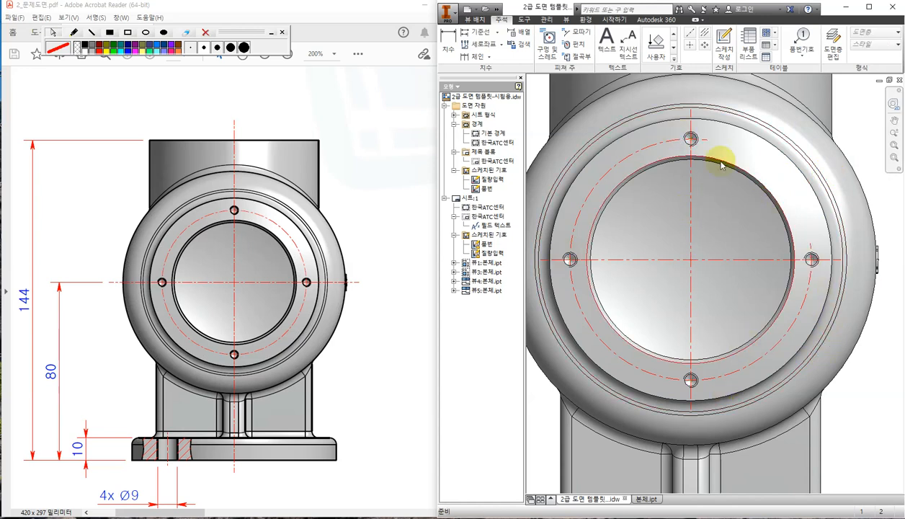
# Drag the bolt-circle centre line round to the top hole to close it.
pyautogui.click(810, 245)
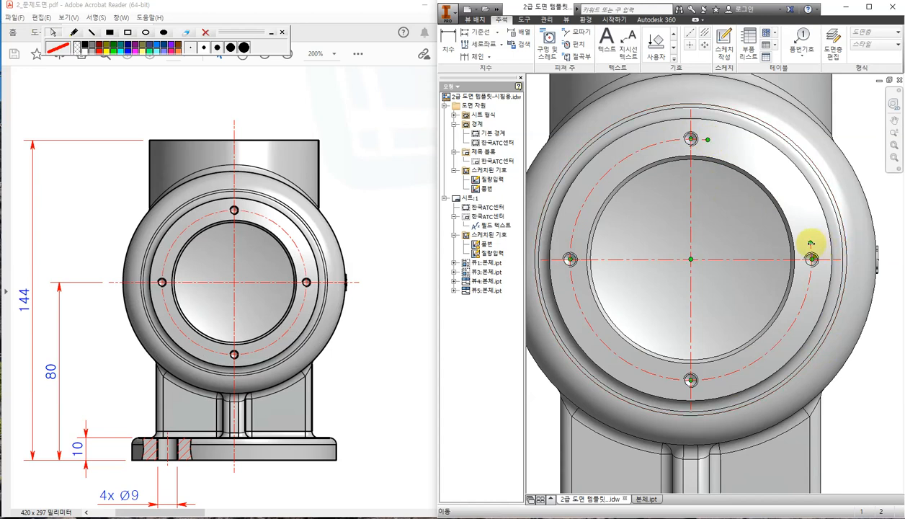
pyautogui.moveTo(810, 244); pyautogui.dragTo(709, 140)
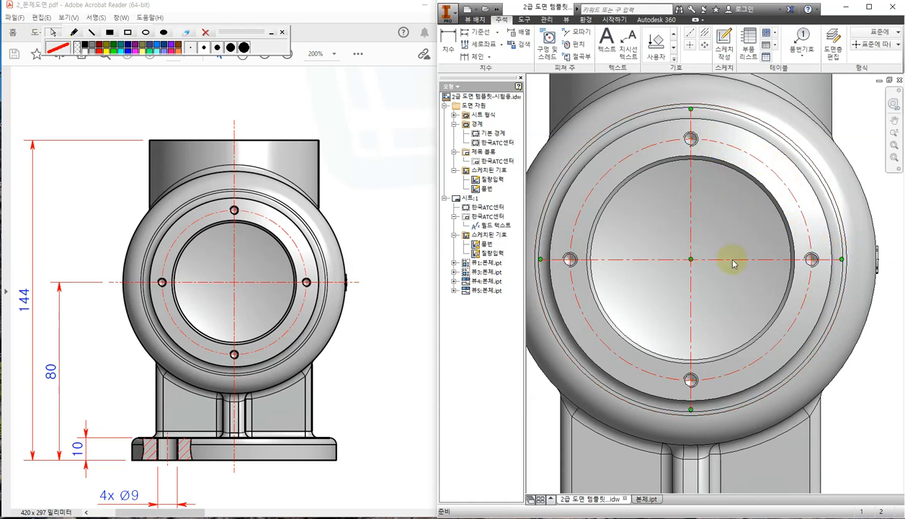
pyautogui.scroll(3, 734, 263)
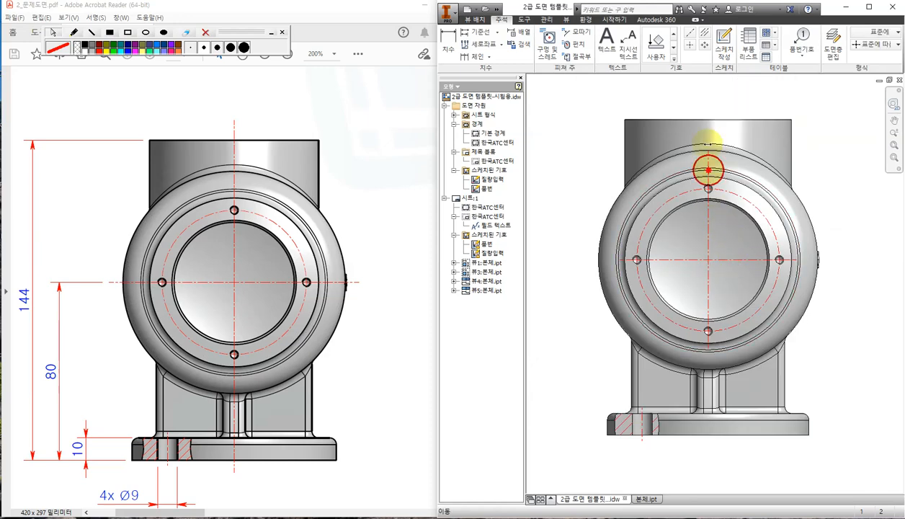
# Extend the vertical centre line below the base and the horizontal one past both flange sides.
pyautogui.click(699, 99)
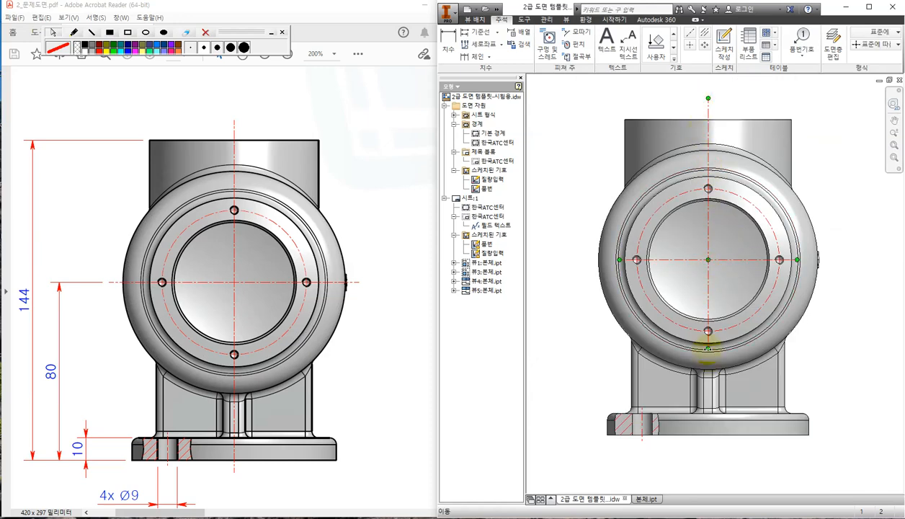
pyautogui.moveTo(707, 367); pyautogui.dragTo(707, 445)
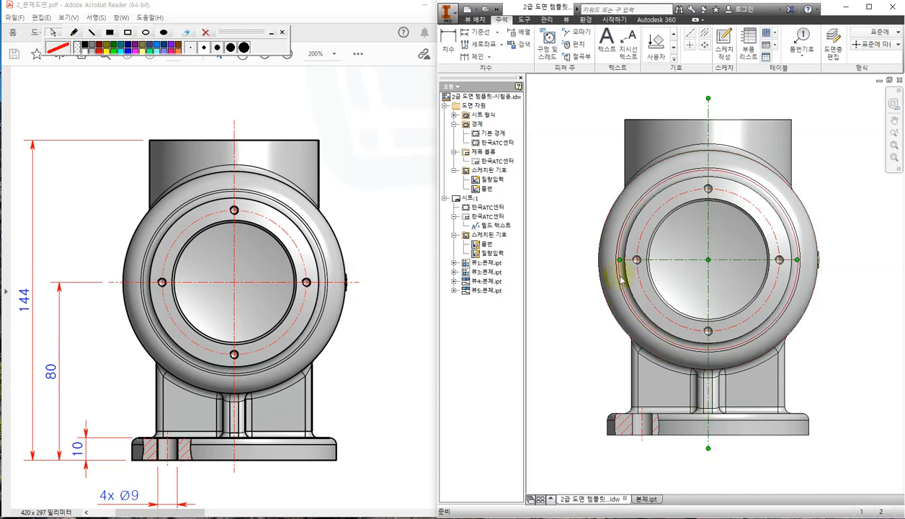
pyautogui.moveTo(616, 259); pyautogui.dragTo(579, 256)
pyautogui.click(579, 259)
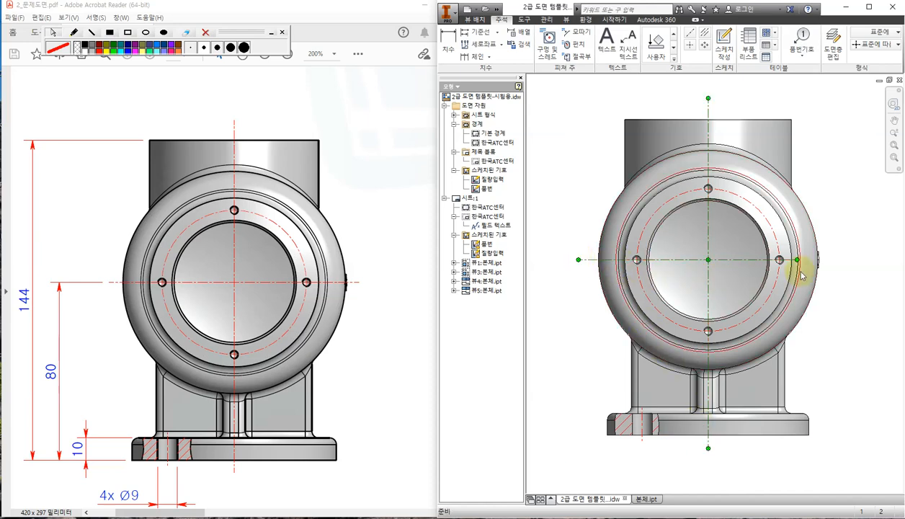
pyautogui.moveTo(795, 260); pyautogui.dragTo(840, 258)
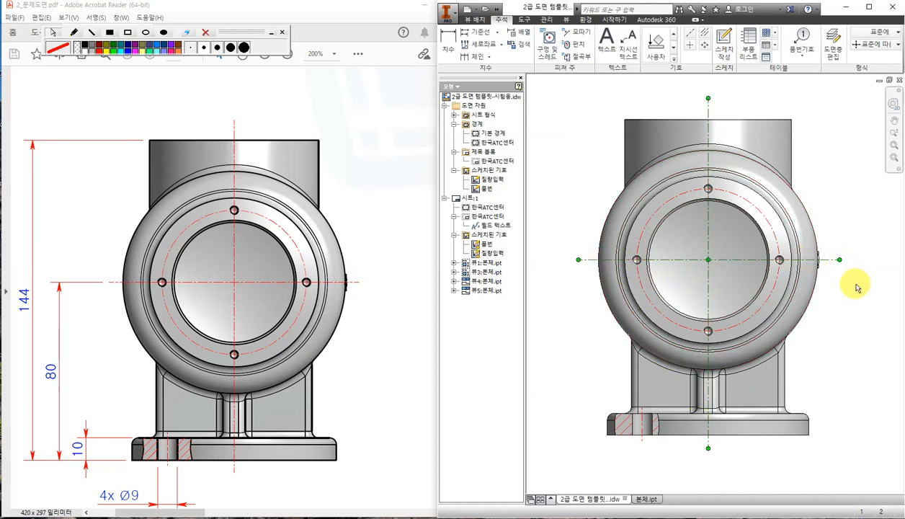
pyautogui.click(853, 312)
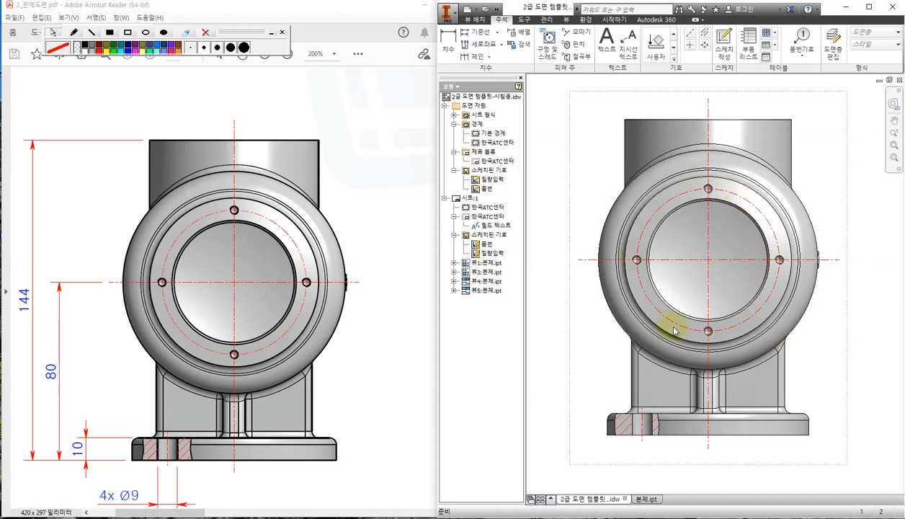
pyautogui.click(725, 194)
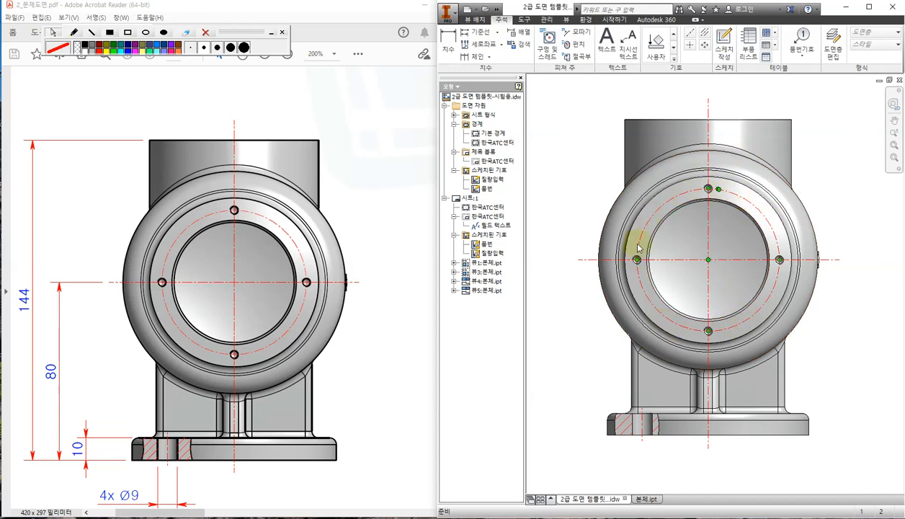
pyautogui.press('Escape')
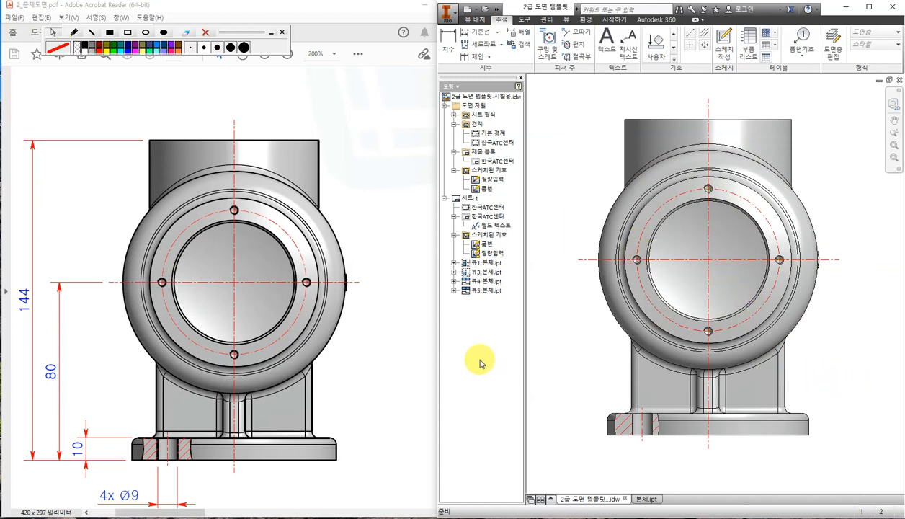
pyautogui.click(381, 360)
# Add side-view centre lines through the boss and between the flange's top and bottom edges.
pyautogui.scroll(-1, 381, 350)
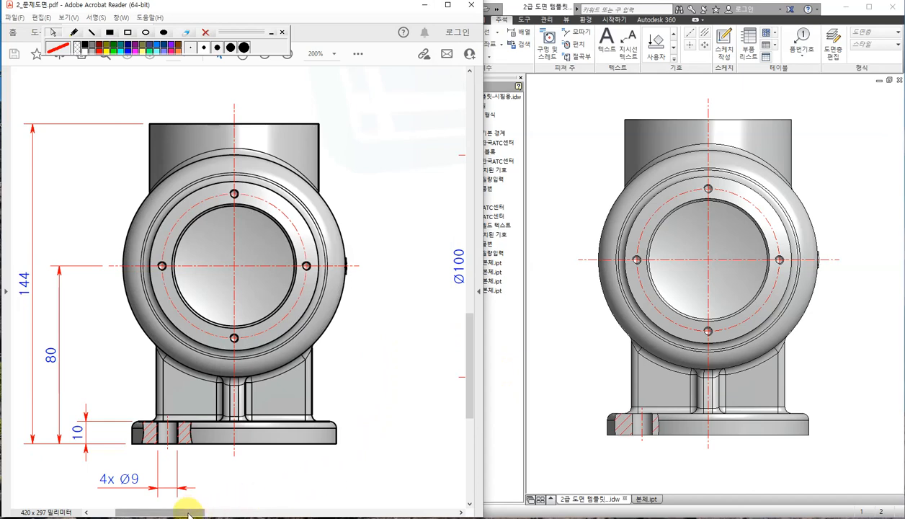
pyautogui.moveTo(180, 512); pyautogui.dragTo(398, 511)
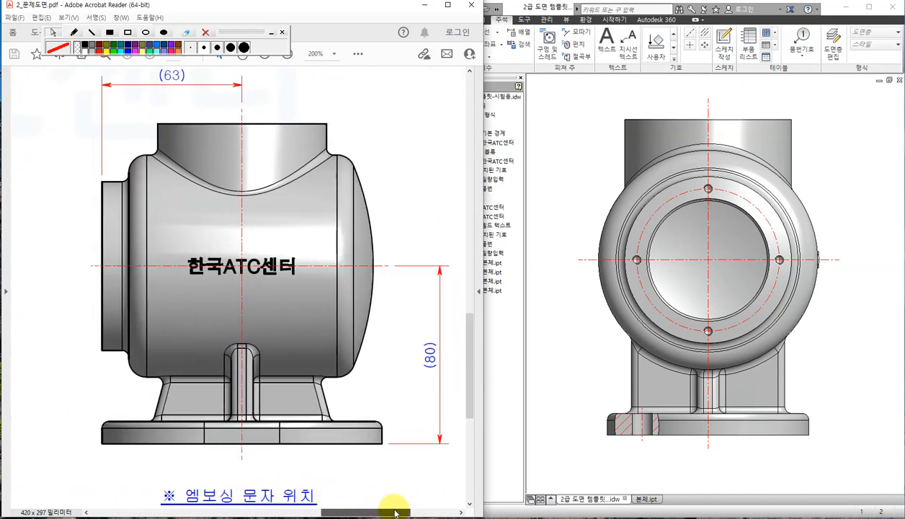
pyautogui.click(857, 374)
pyautogui.scroll(-2, 852, 367)
pyautogui.scroll(-5, 852, 365)
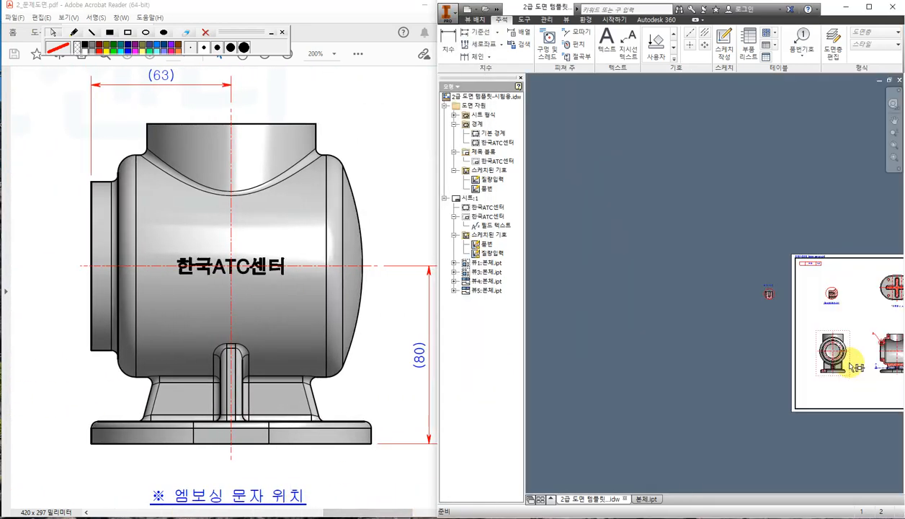
pyautogui.moveTo(852, 364); pyautogui.dragTo(609, 325, button='middle')
pyautogui.scroll(5, 712, 330)
pyautogui.moveTo(780, 338); pyautogui.dragTo(711, 327, button='middle')
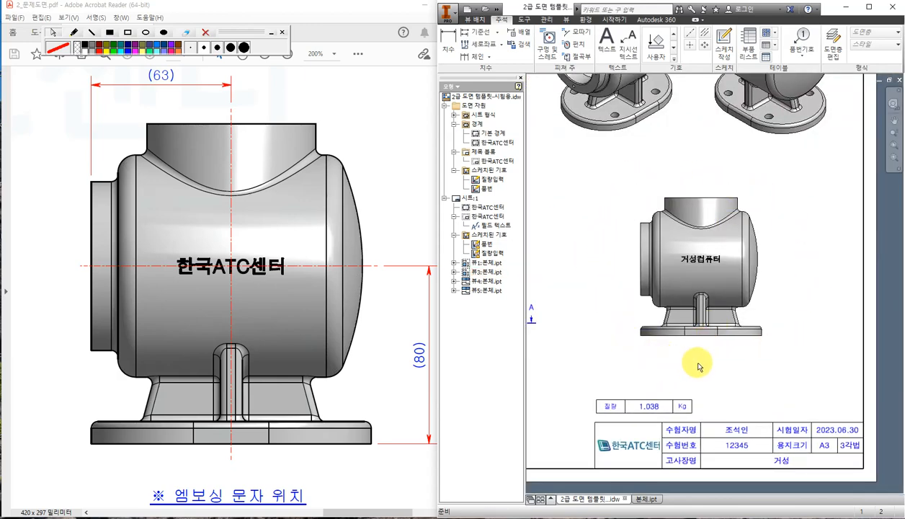
pyautogui.click(704, 32)
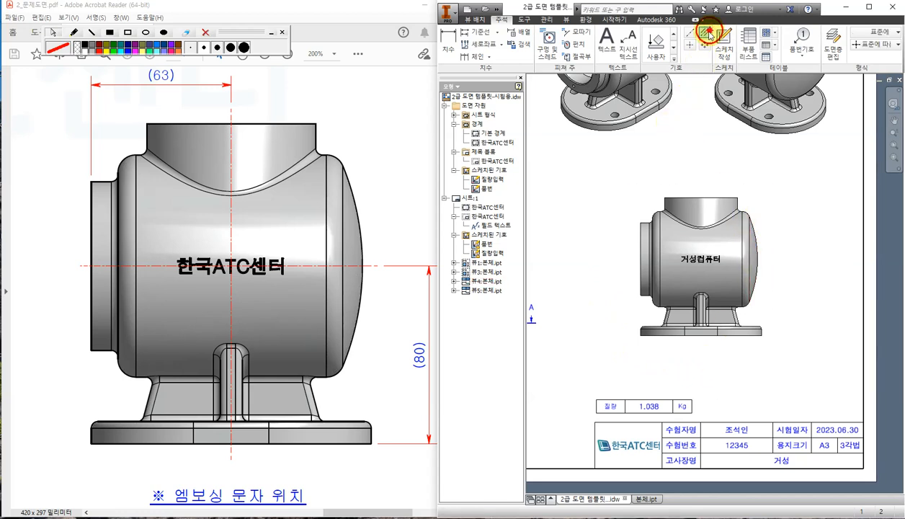
pyautogui.scroll(3, 652, 196)
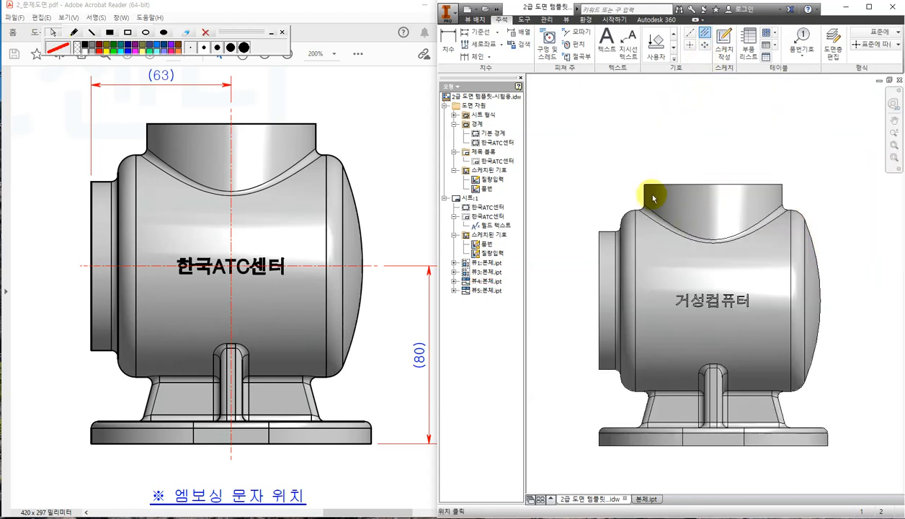
pyautogui.click(784, 189)
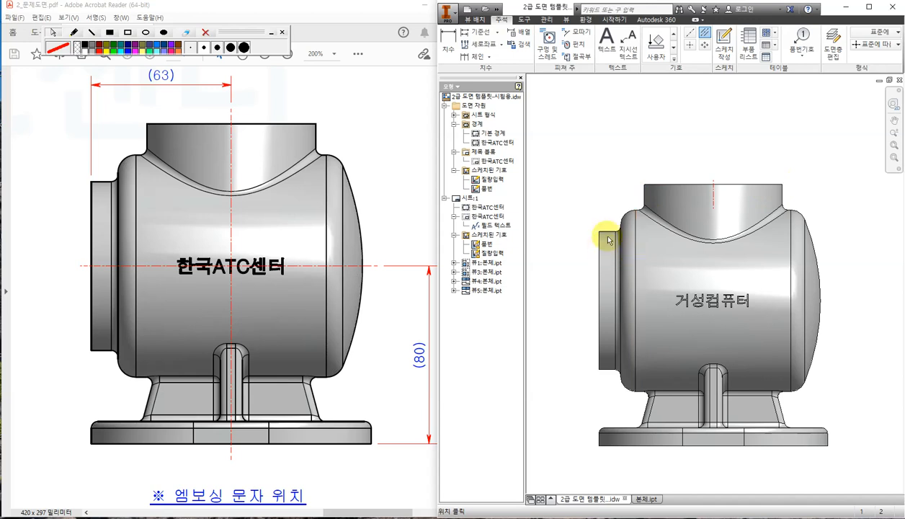
pyautogui.click(599, 231)
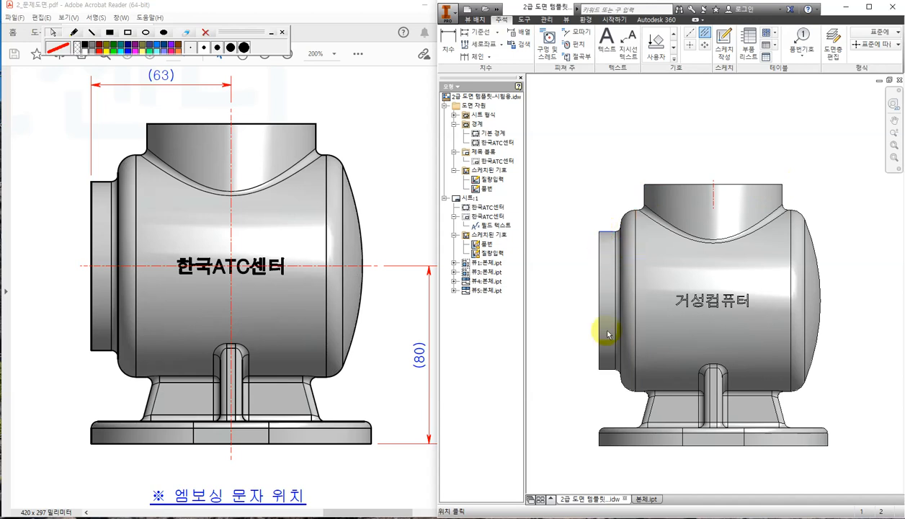
pyautogui.click(605, 369)
pyautogui.press('Escape')
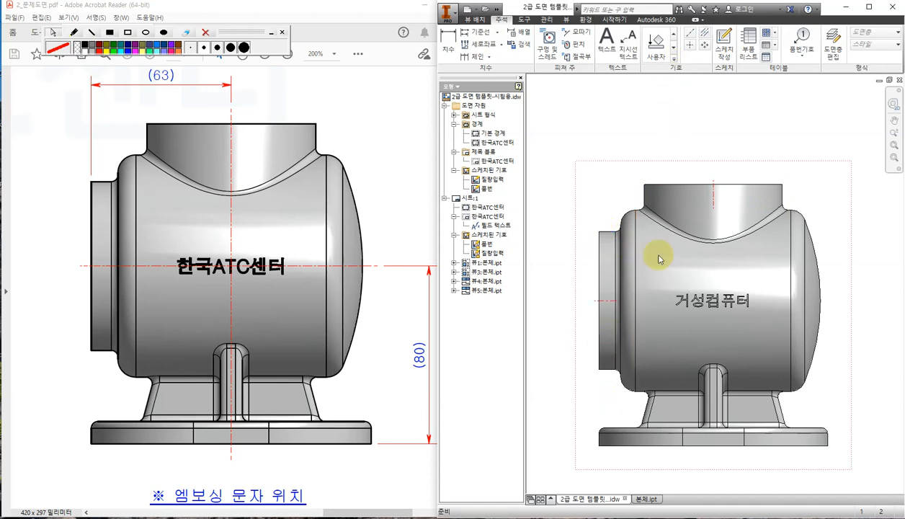
# Extend the horizontal centre line past both sides and the vertical one past top and base.
pyautogui.moveTo(620, 300); pyautogui.dragTo(835, 283)
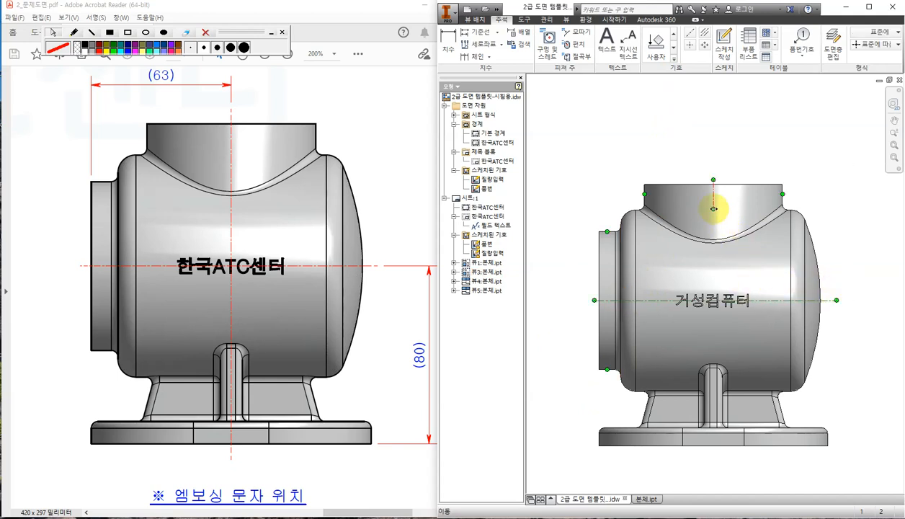
pyautogui.moveTo(711, 205); pyautogui.dragTo(709, 454)
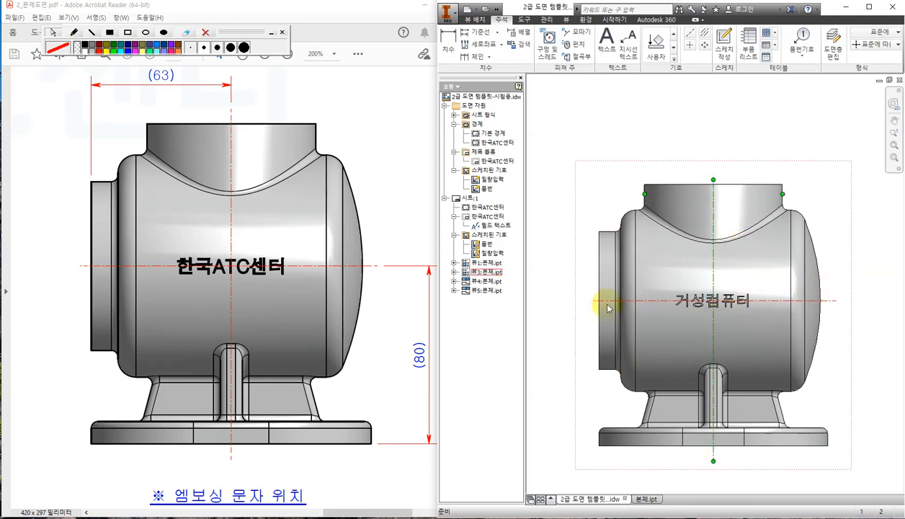
pyautogui.moveTo(592, 300); pyautogui.dragTo(579, 299)
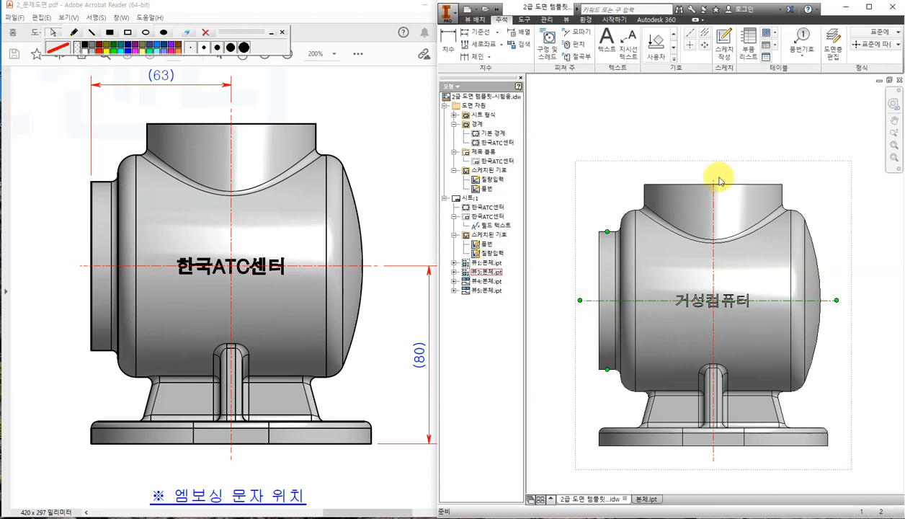
pyautogui.moveTo(712, 179); pyautogui.dragTo(713, 166)
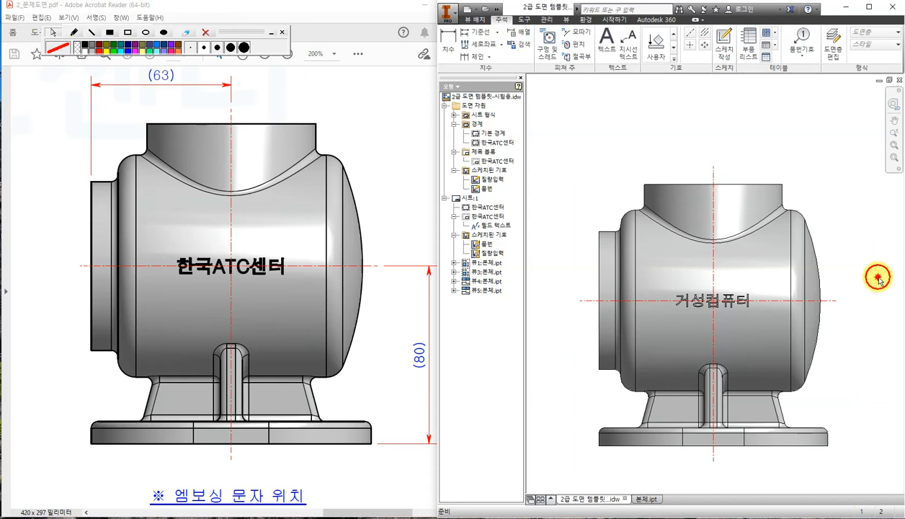
# Zoom out to the full sheet, check reference section A-A at 150%, and start Dimension.
pyautogui.scroll(-2, 860, 267)
pyautogui.scroll(3, 778, 289)
pyautogui.scroll(-5, 775, 293)
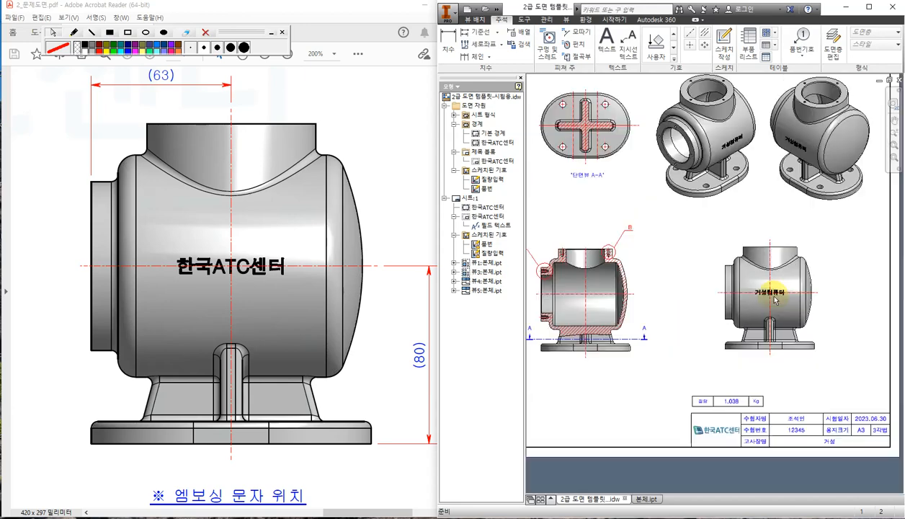
pyautogui.scroll(-3, 775, 301)
pyautogui.click(361, 476)
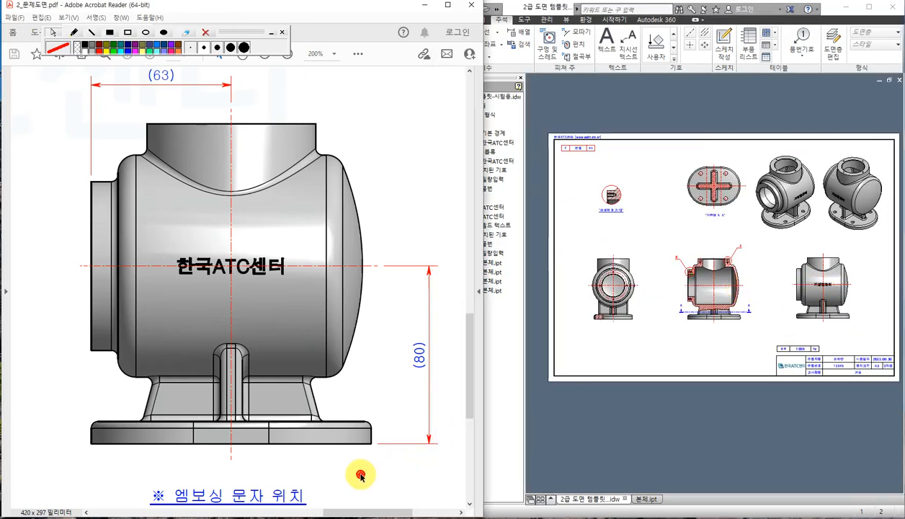
pyautogui.moveTo(354, 511); pyautogui.dragTo(245, 506)
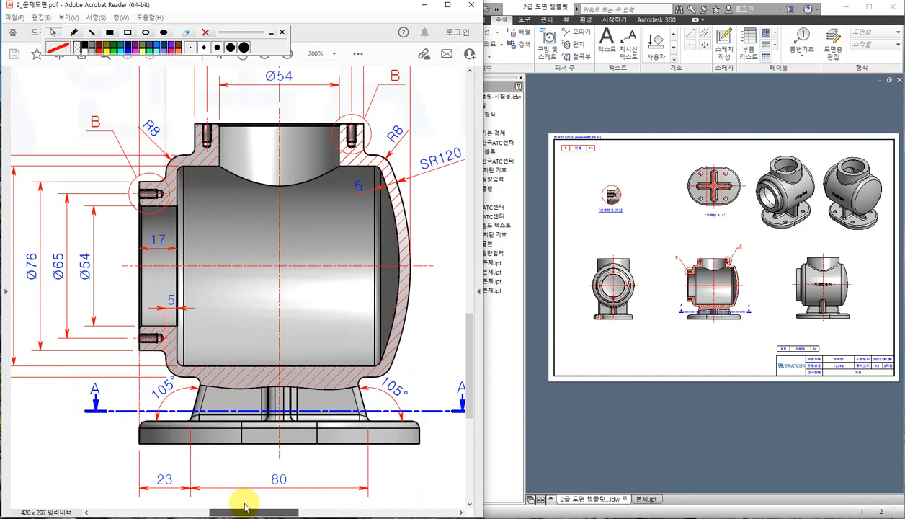
pyautogui.keyDown('ctrl'); pyautogui.scroll(-1, 282, 418); pyautogui.keyUp('ctrl')
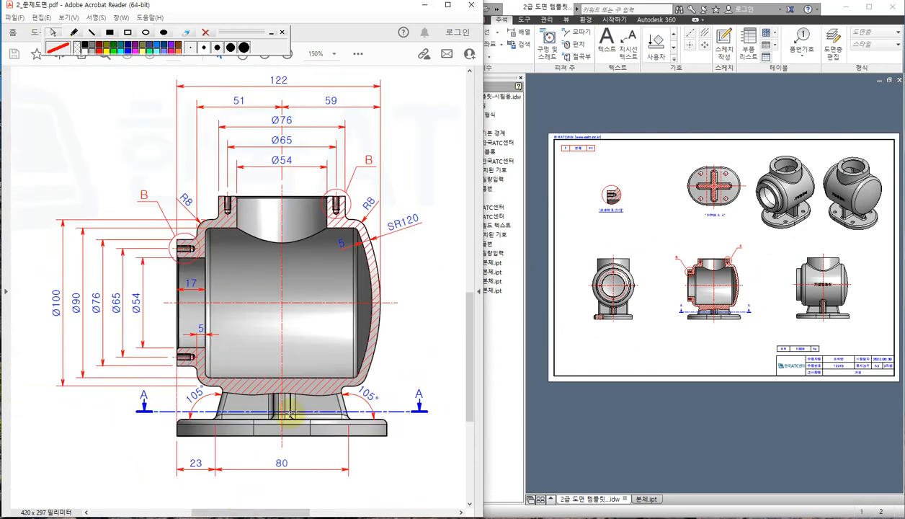
pyautogui.click(657, 428)
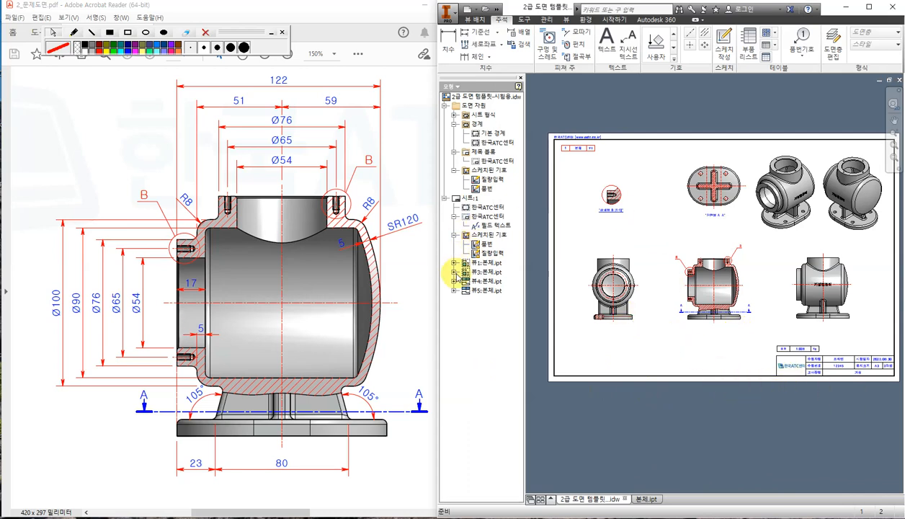
pyautogui.scroll(1, 373, 324)
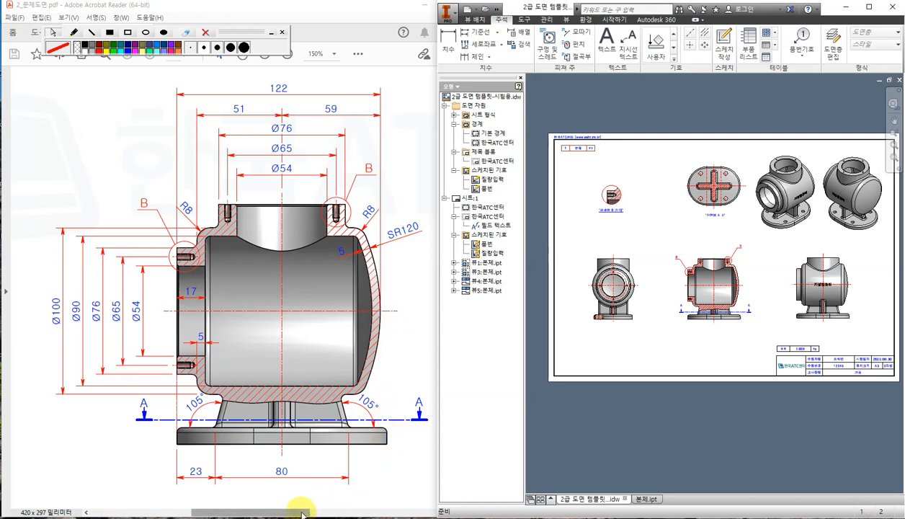
pyautogui.moveTo(301, 513); pyautogui.dragTo(306, 514)
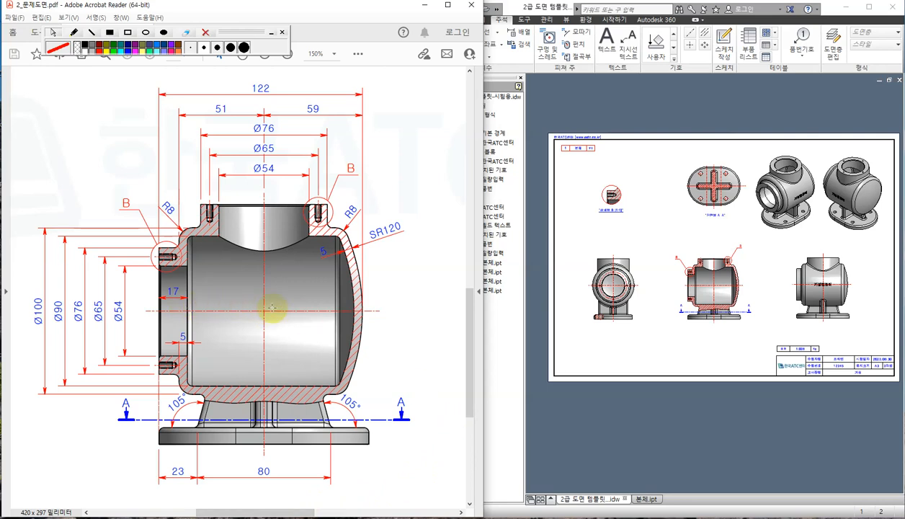
pyautogui.click(540, 115)
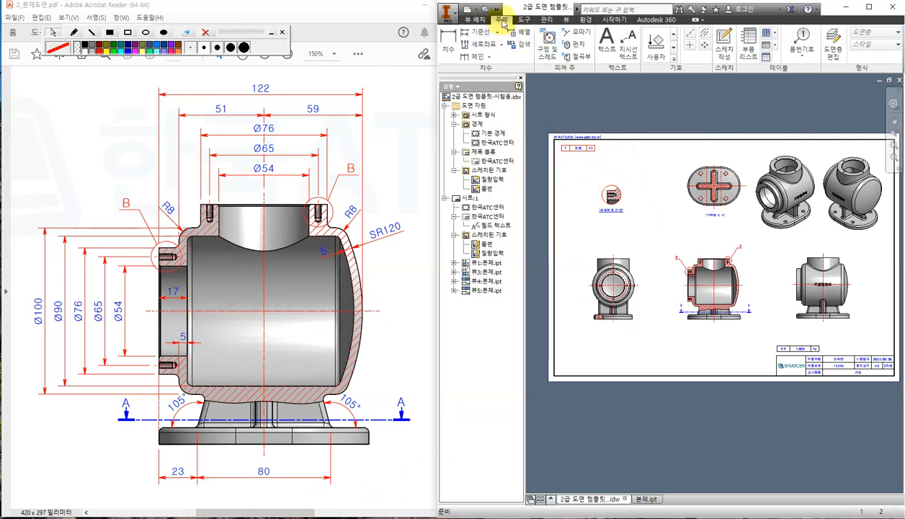
pyautogui.click(448, 45)
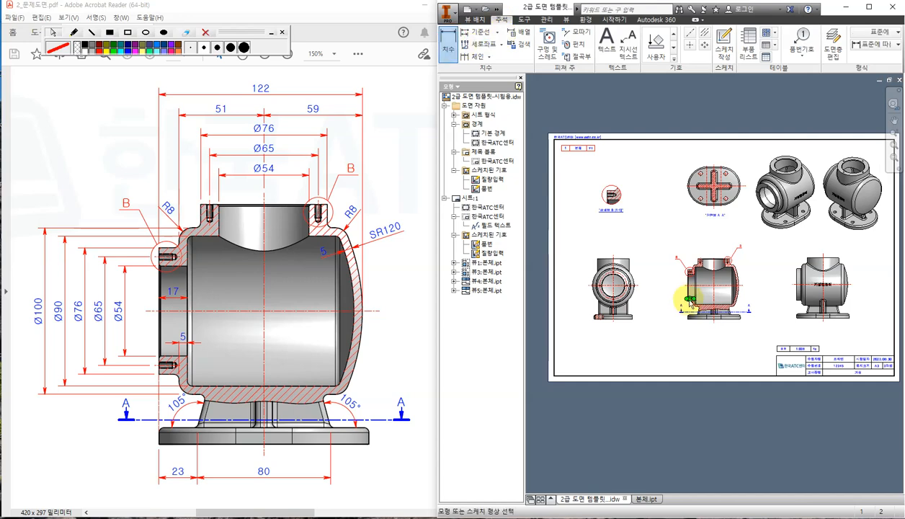
# Dimension the inner bore's upper and lower edges as Ø54, placed left of the bore.
pyautogui.scroll(6, 690, 302)
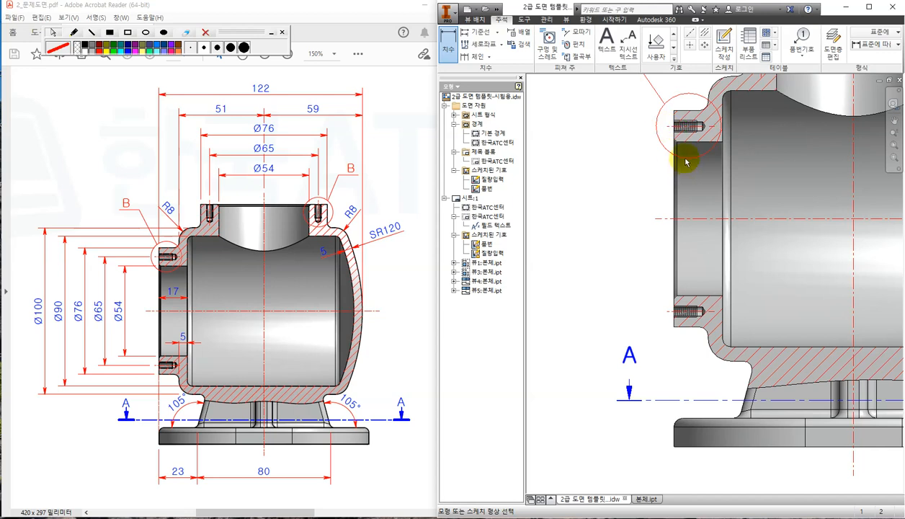
pyautogui.click(684, 146)
pyautogui.click(690, 300)
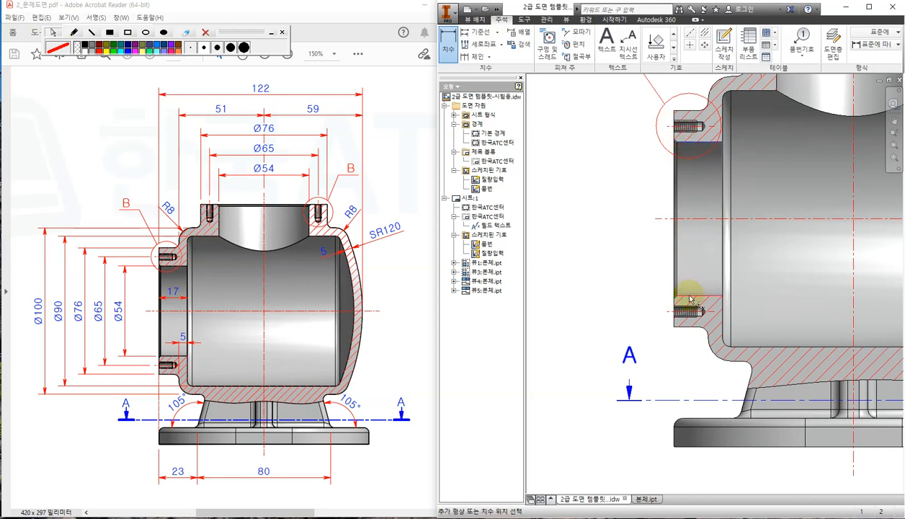
pyautogui.click(621, 256)
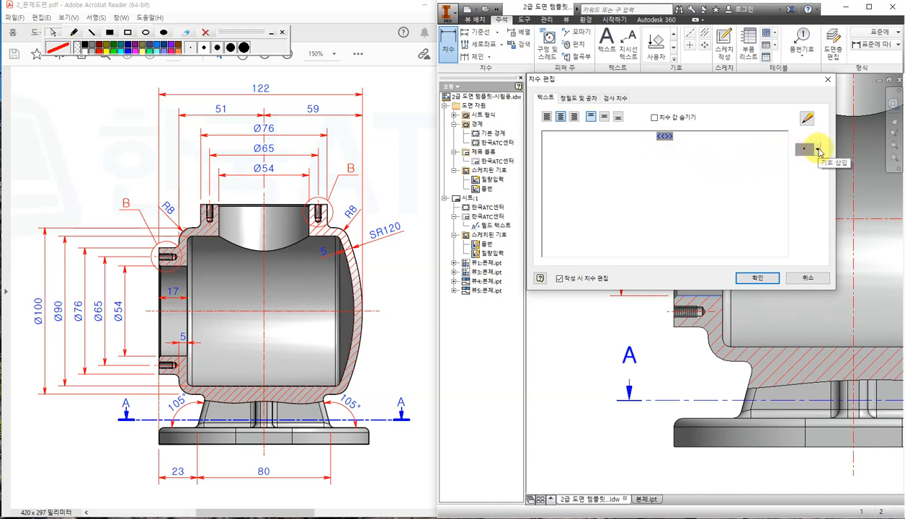
pyautogui.click(817, 150)
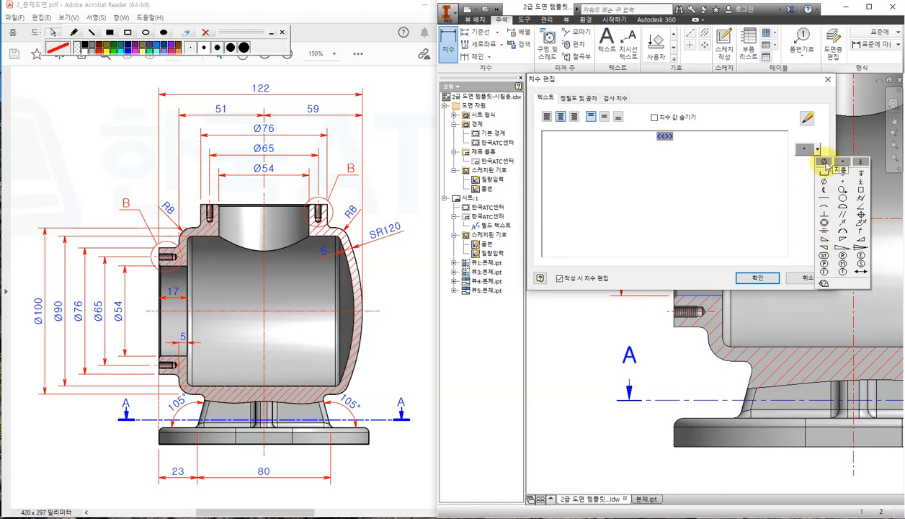
pyautogui.click(825, 164)
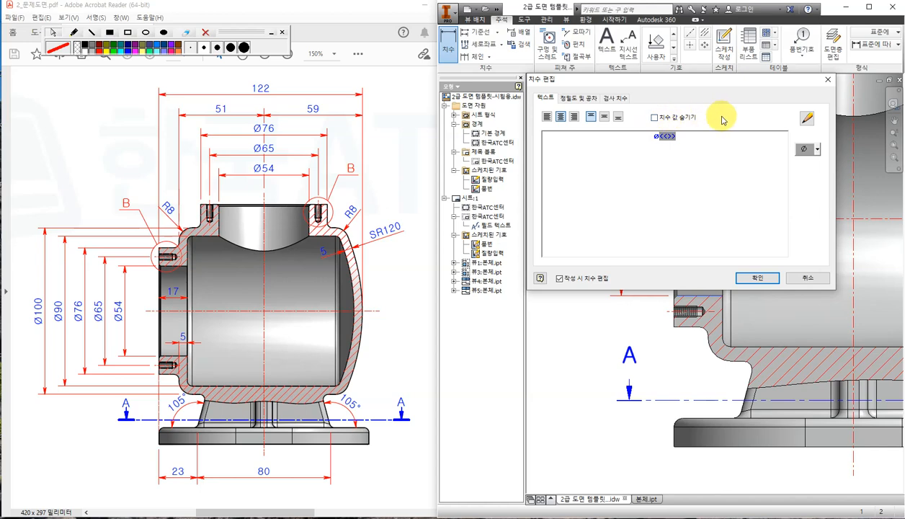
pyautogui.click(762, 278)
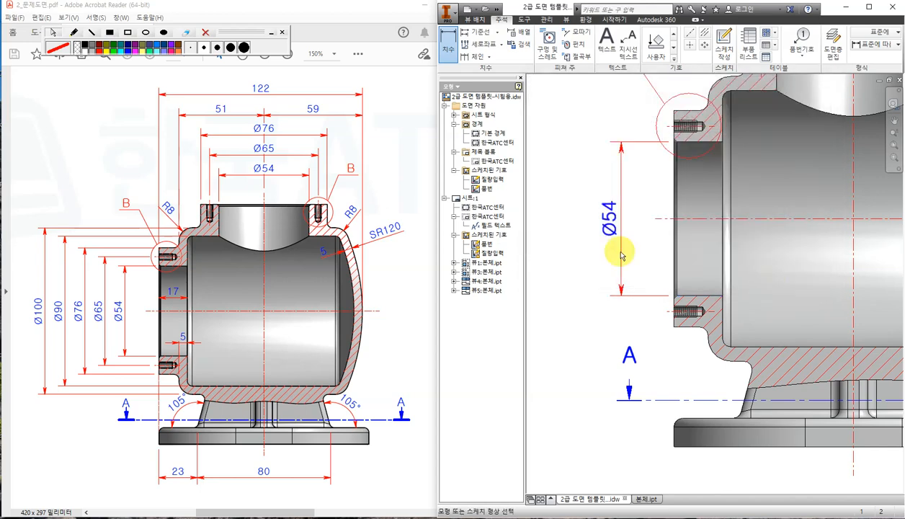
pyautogui.scroll(2, 582, 231)
pyautogui.scroll(-4, 589, 226)
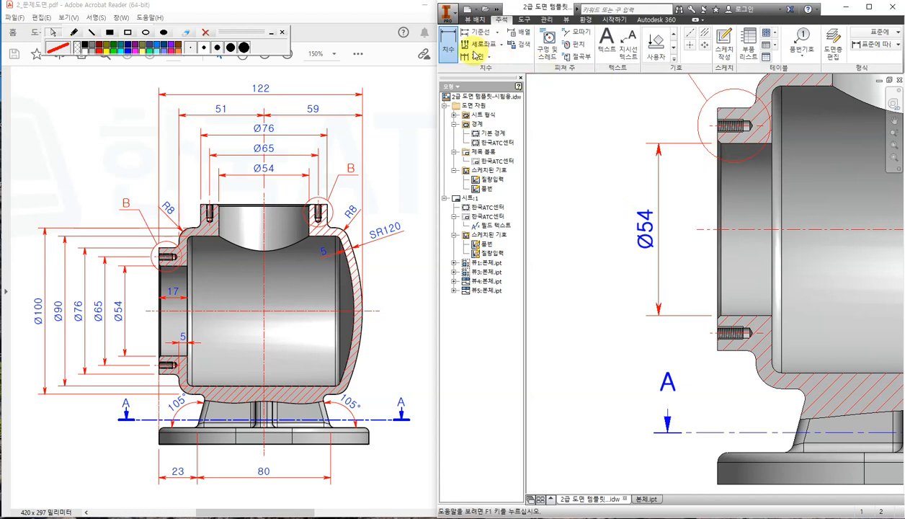
# Dimension the bolt-hole span as Ø65, placed left of Ø54 with a diameter symbol.
pyautogui.click(709, 127)
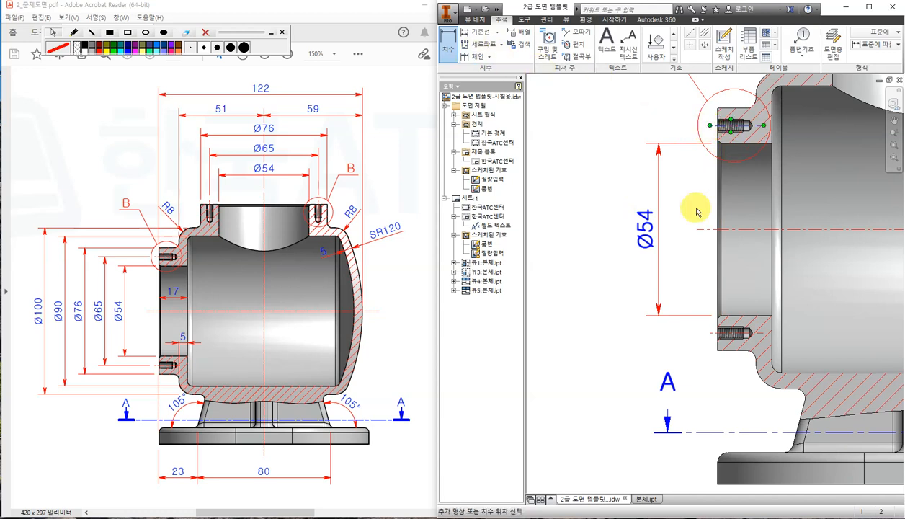
pyautogui.click(709, 334)
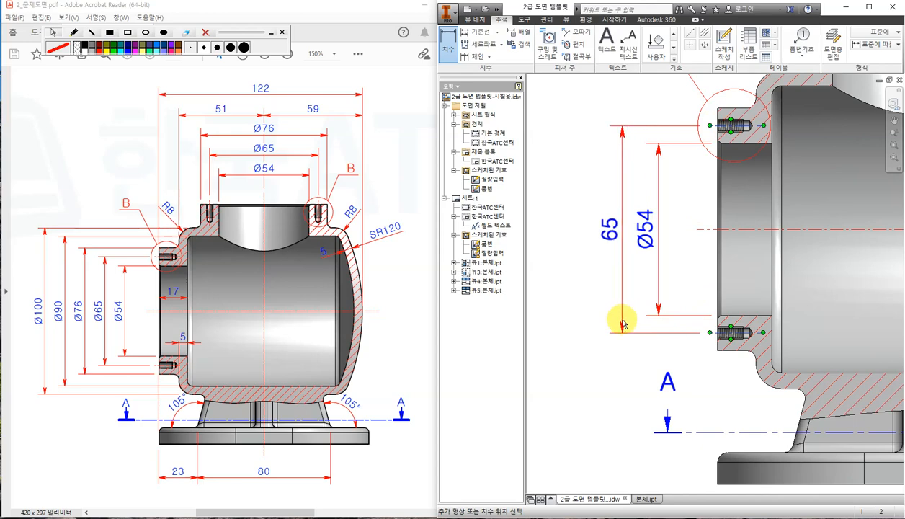
pyautogui.click(574, 317)
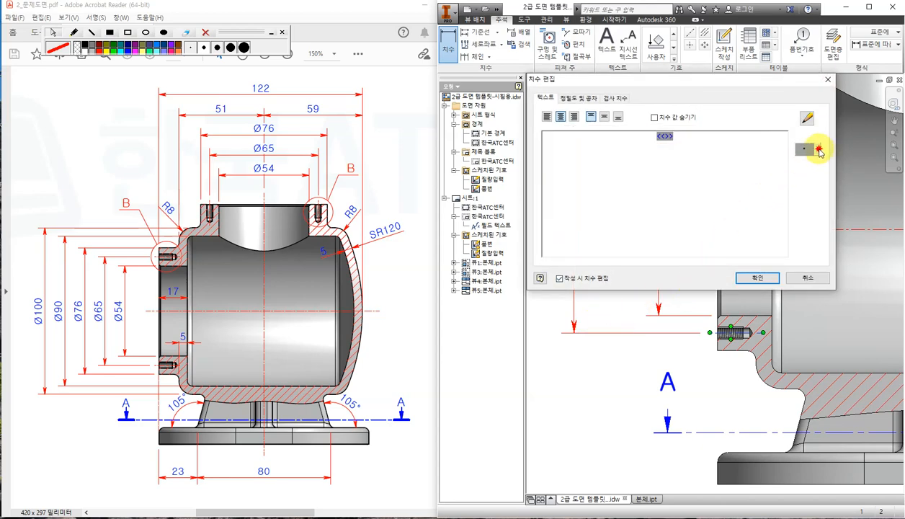
pyautogui.click(819, 152)
pyautogui.click(816, 159)
pyautogui.click(755, 277)
# Move the Ø65 dimension closer to the Ø54 bore dimension.
pyautogui.scroll(-2, 682, 253)
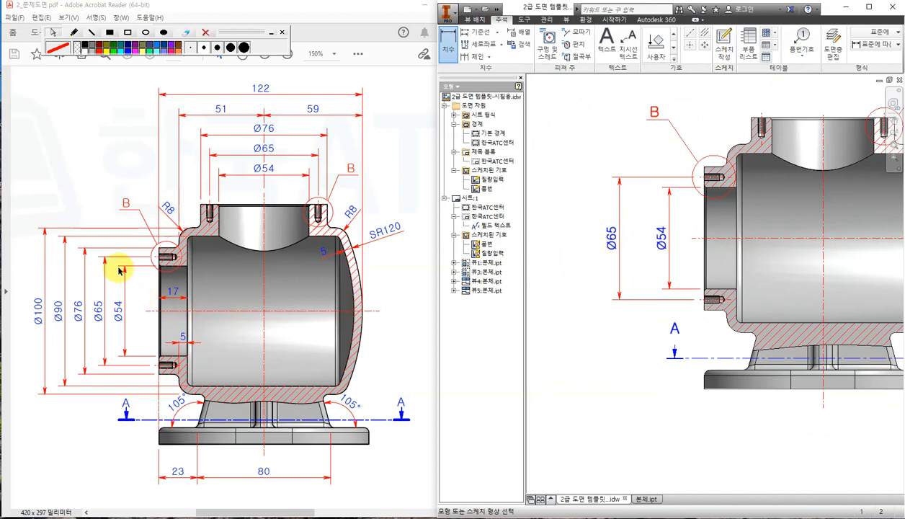
pyautogui.click(610, 243)
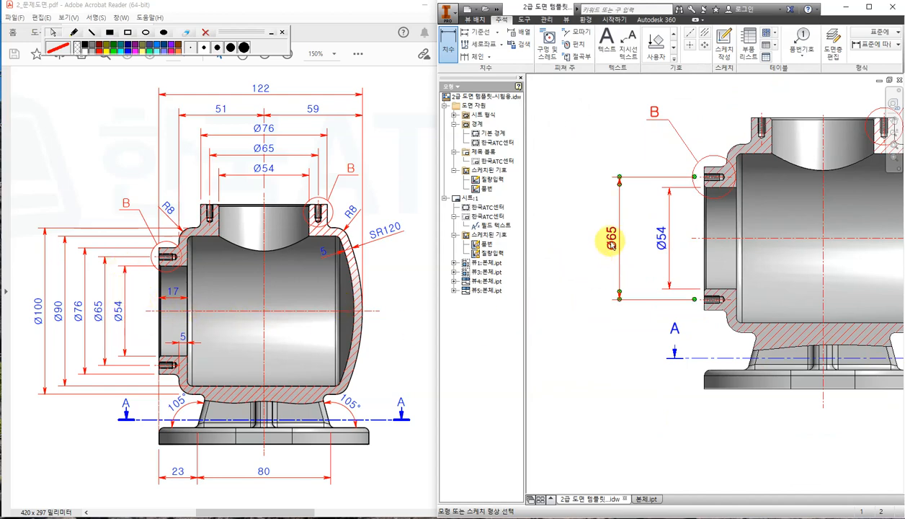
pyautogui.doubleClick(611, 244)
pyautogui.press('Return')
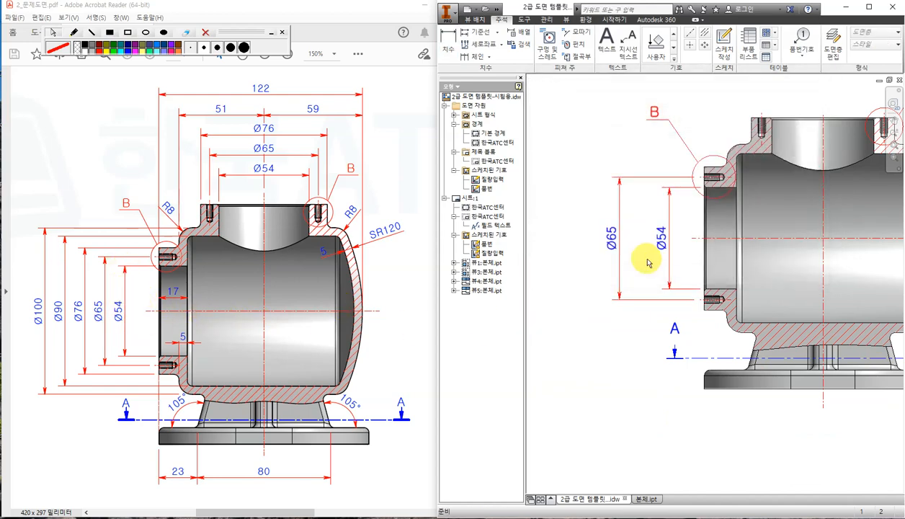
pyautogui.click(621, 249)
pyautogui.moveTo(615, 243); pyautogui.dragTo(652, 244)
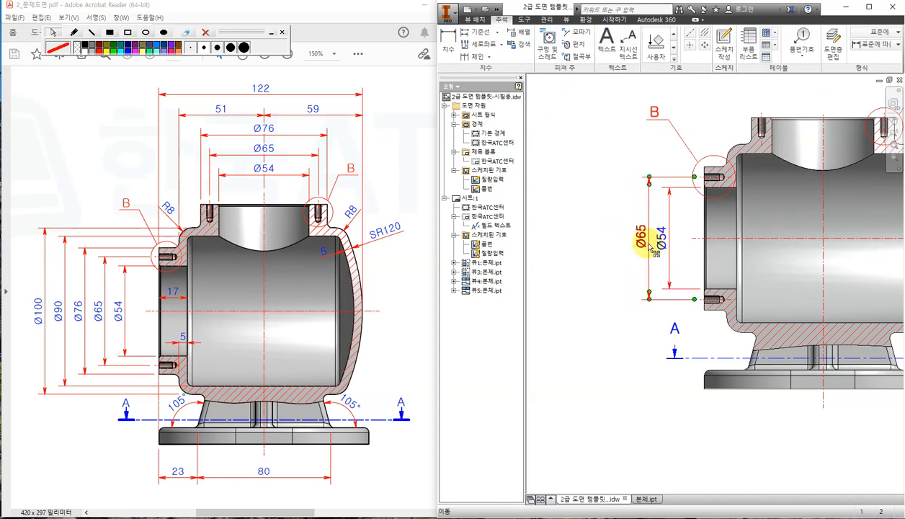
pyautogui.click(612, 281)
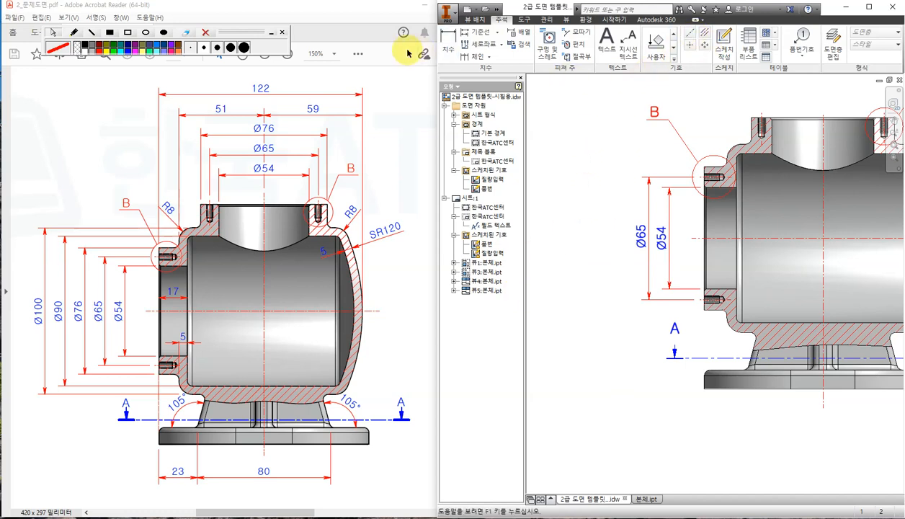
# Add a Ø76 diameter dimension left of Ø65.
pyautogui.click(449, 43)
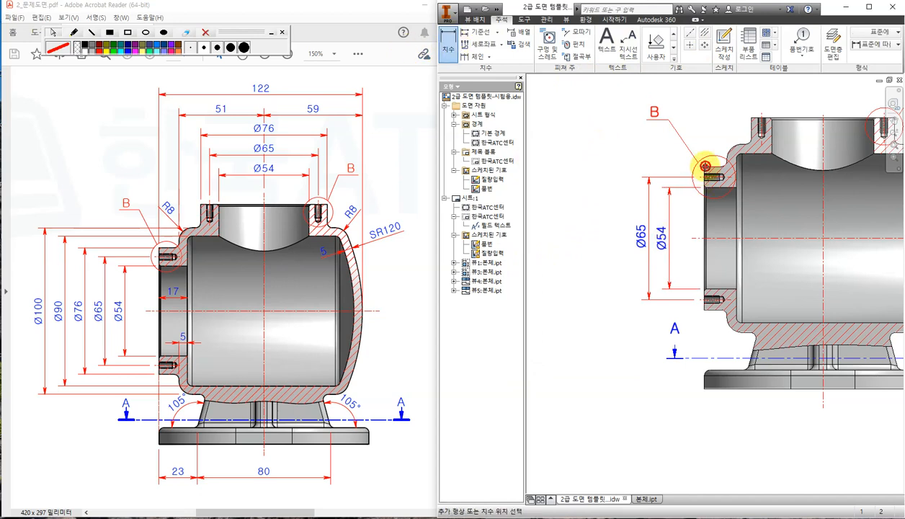
pyautogui.click(704, 311)
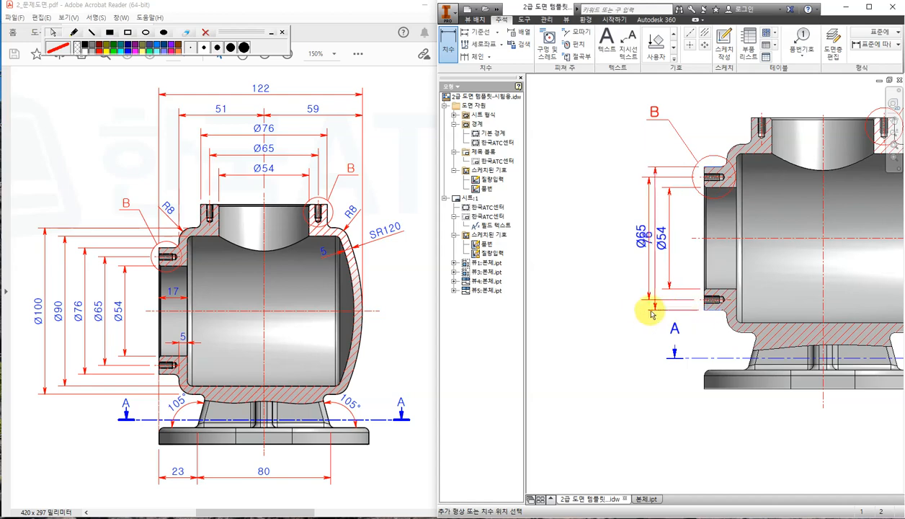
pyautogui.click(626, 309)
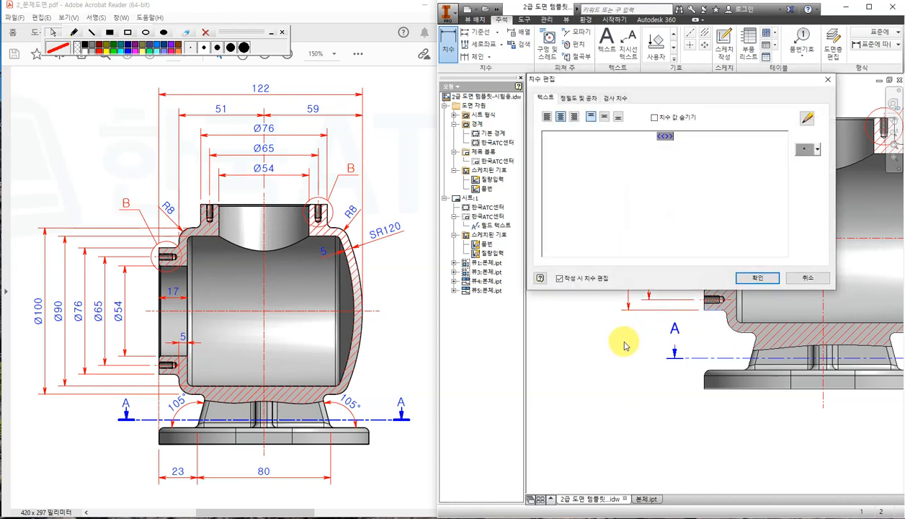
pyautogui.click(814, 153)
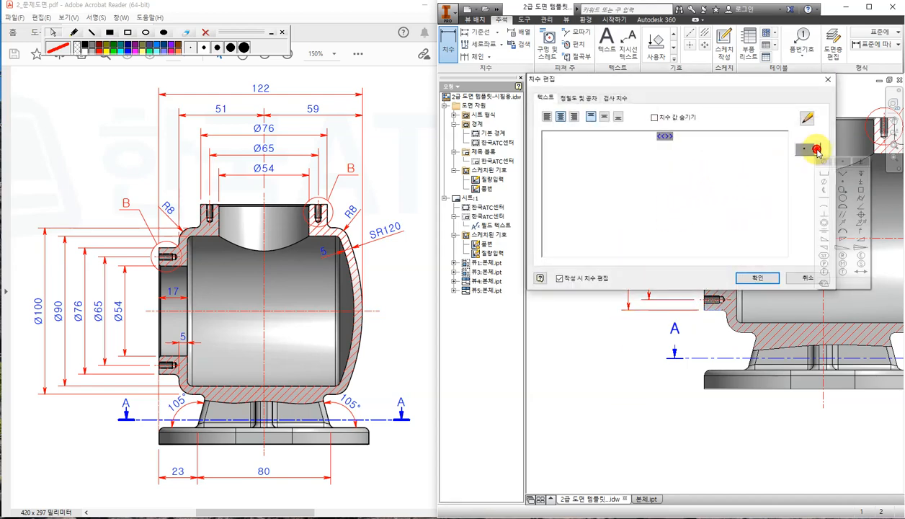
pyautogui.click(809, 163)
pyautogui.click(757, 277)
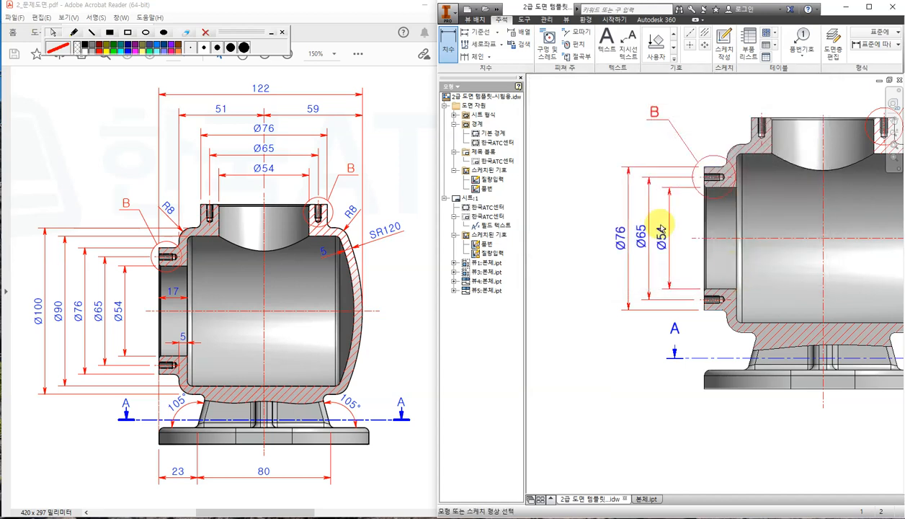
# Discard a stray 100 preview, then add a Ø90 diameter dimension left of Ø76.
pyautogui.click(741, 148)
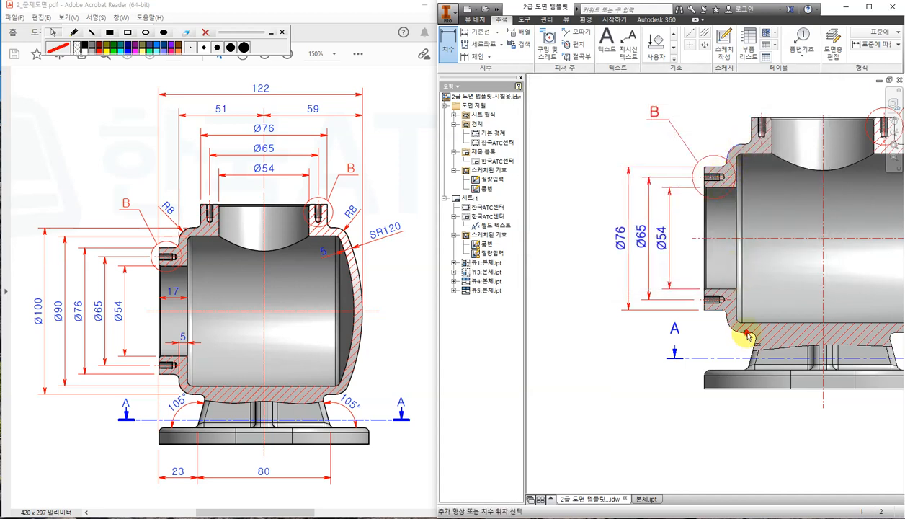
pyautogui.click(748, 336)
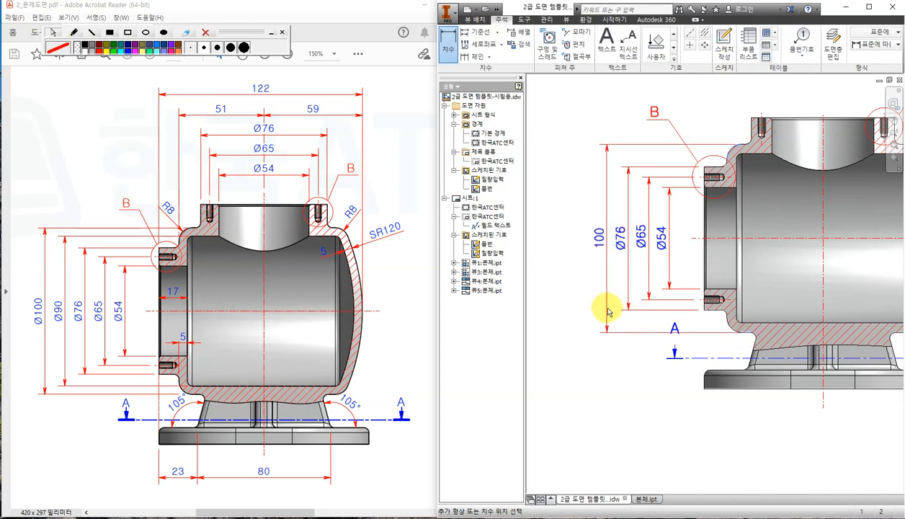
pyautogui.press('Escape')
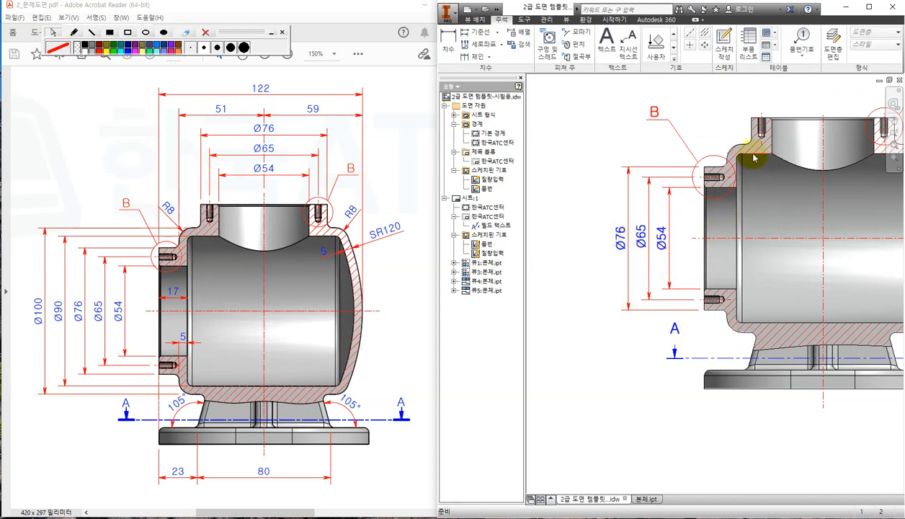
pyautogui.click(451, 40)
pyautogui.click(749, 153)
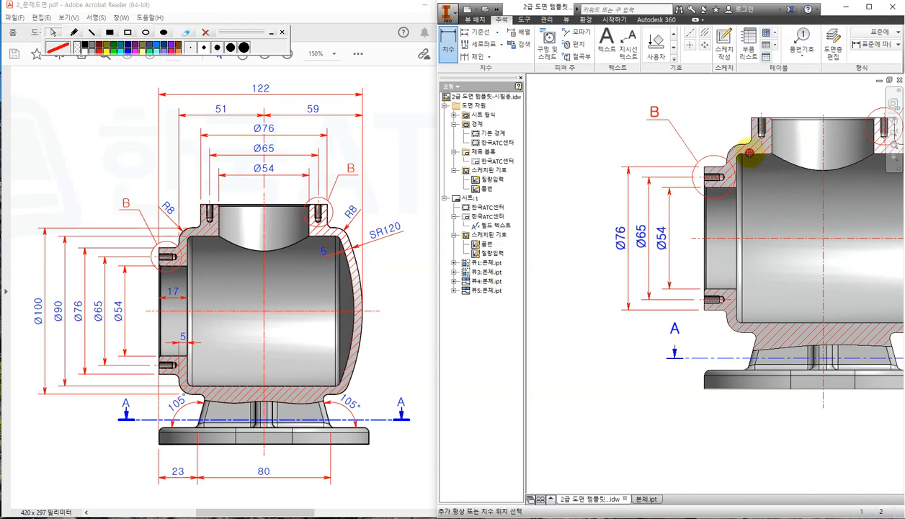
pyautogui.click(765, 326)
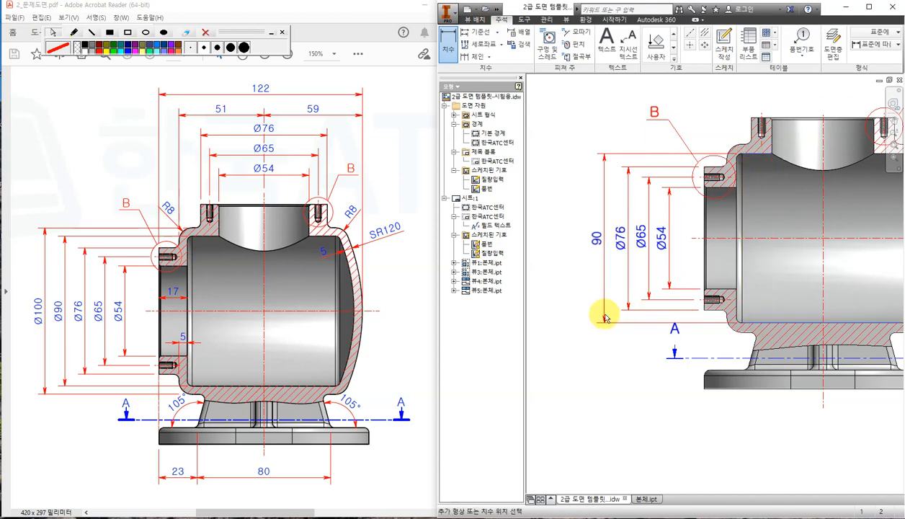
pyautogui.click(604, 317)
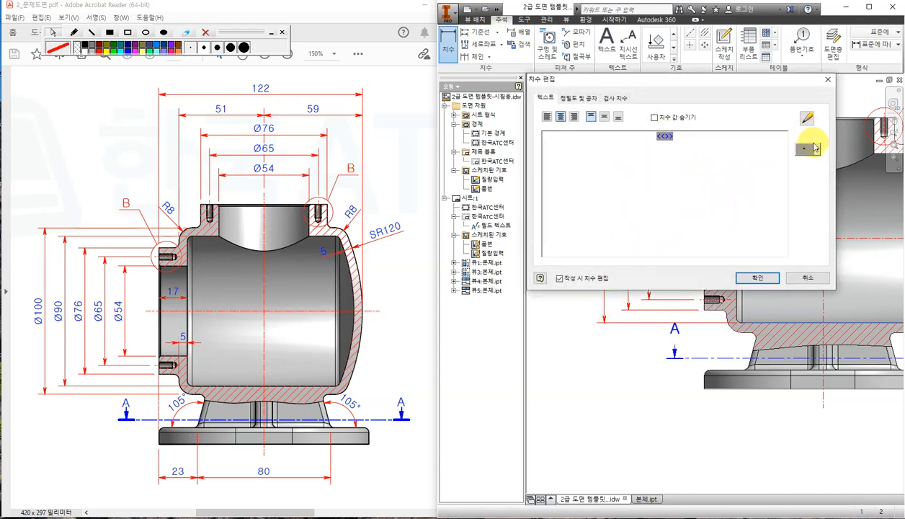
pyautogui.click(807, 149)
pyautogui.click(804, 161)
pyautogui.click(756, 278)
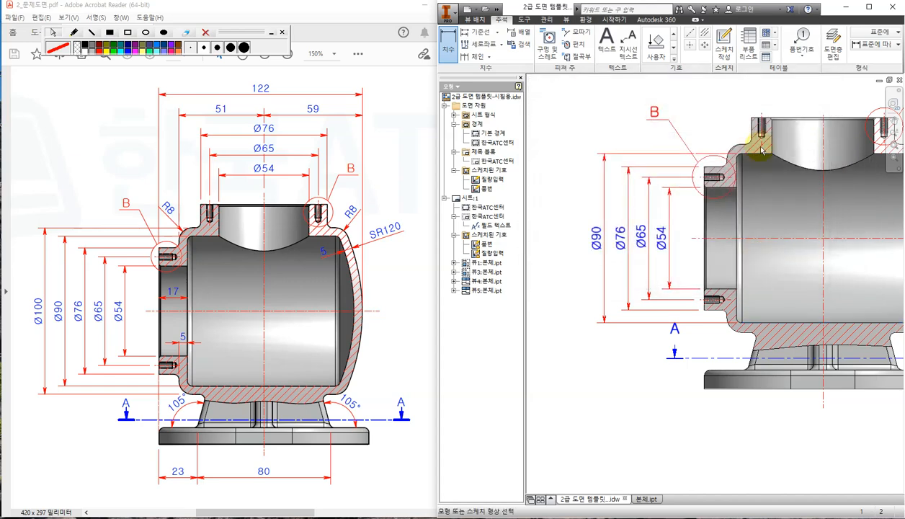
# Add the Ø100 diameter dimension as the outermost one on the left.
pyautogui.click(747, 149)
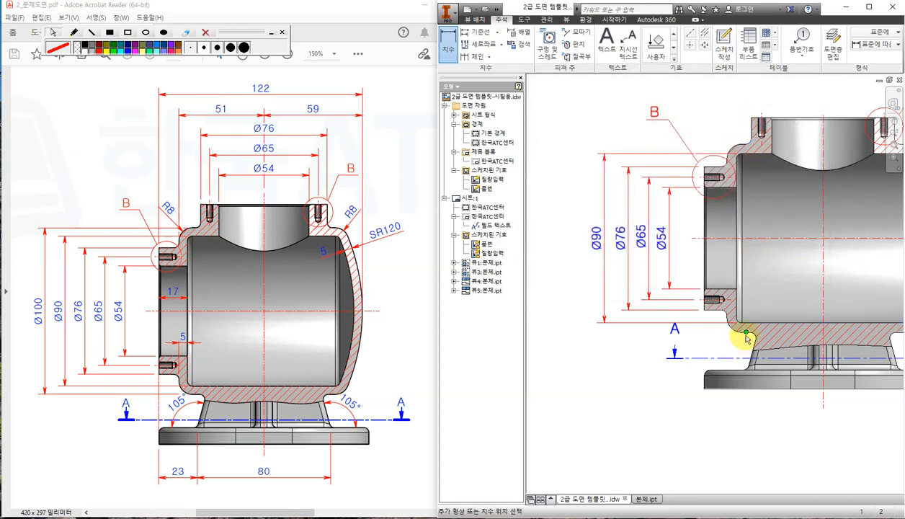
pyautogui.click(747, 337)
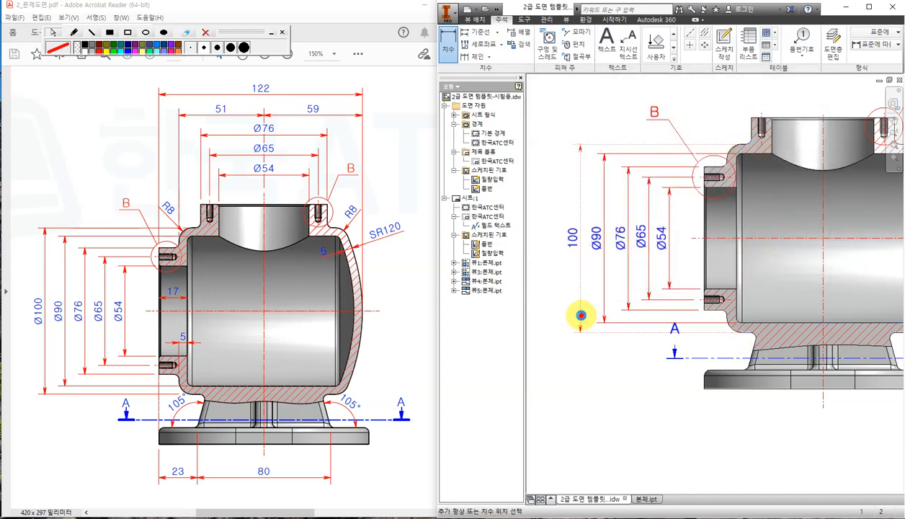
pyautogui.click(581, 315)
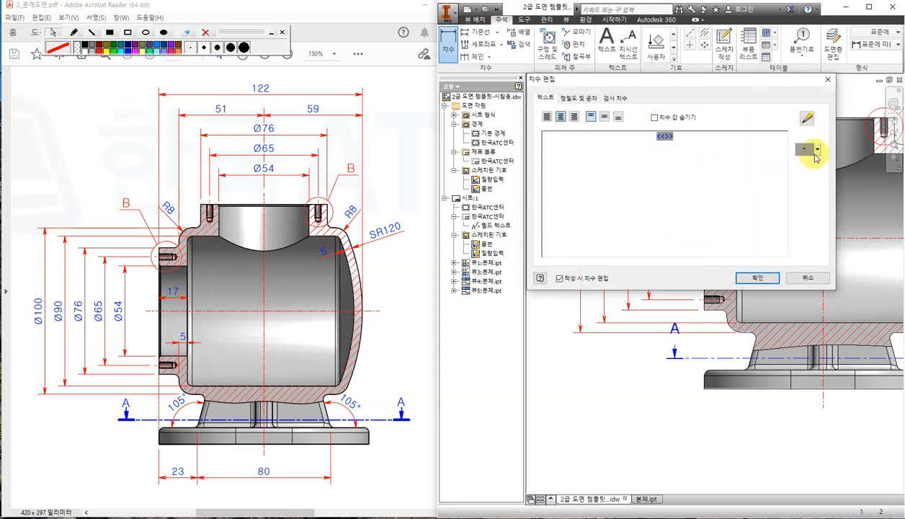
pyautogui.click(816, 149)
pyautogui.click(803, 160)
pyautogui.click(758, 276)
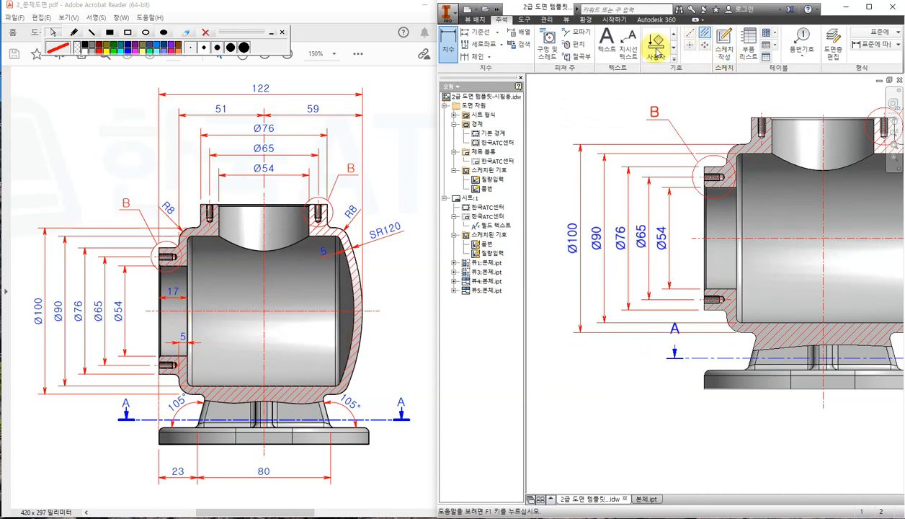
# Add the 17 depth dimension above the bore.
pyautogui.scroll(3, 705, 228)
pyautogui.click(704, 219)
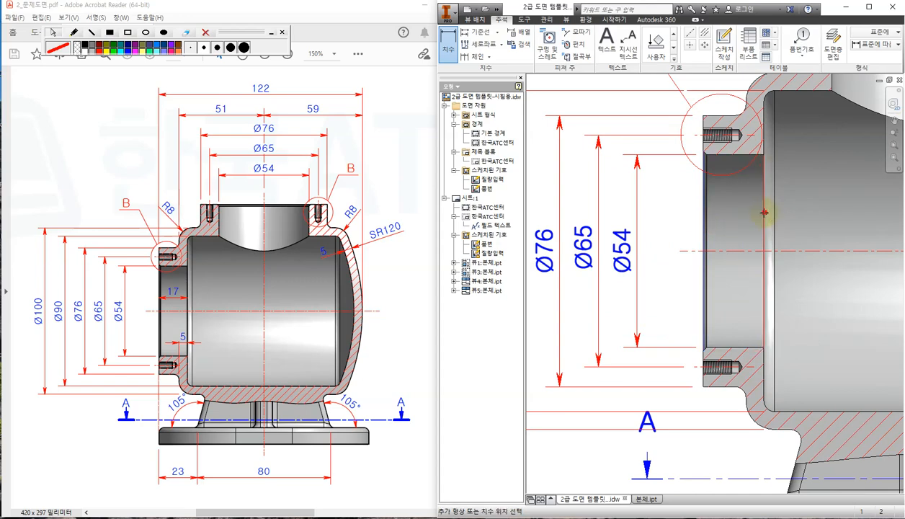
pyautogui.click(762, 210)
pyautogui.click(742, 209)
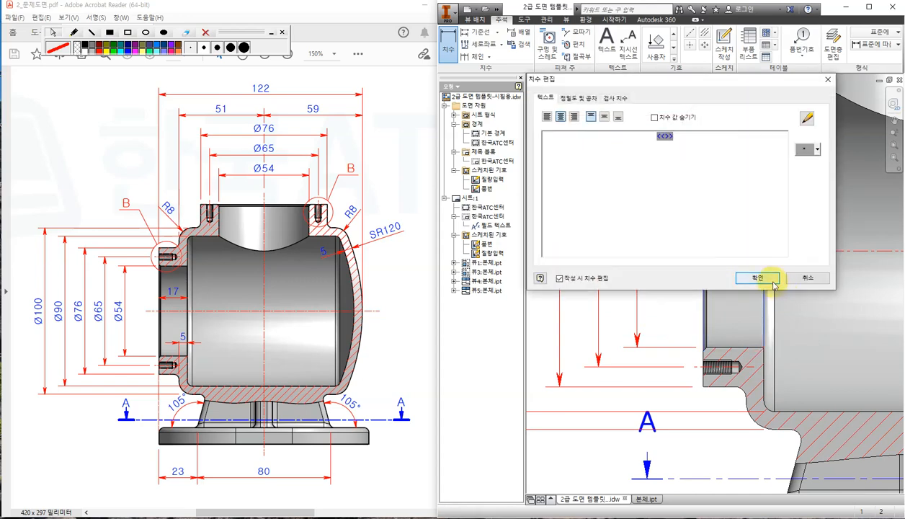
pyautogui.click(774, 295)
# Add the 5 wall-thickness dimension at the lower wall.
pyautogui.moveTo(792, 407); pyautogui.dragTo(742, 317, button='middle')
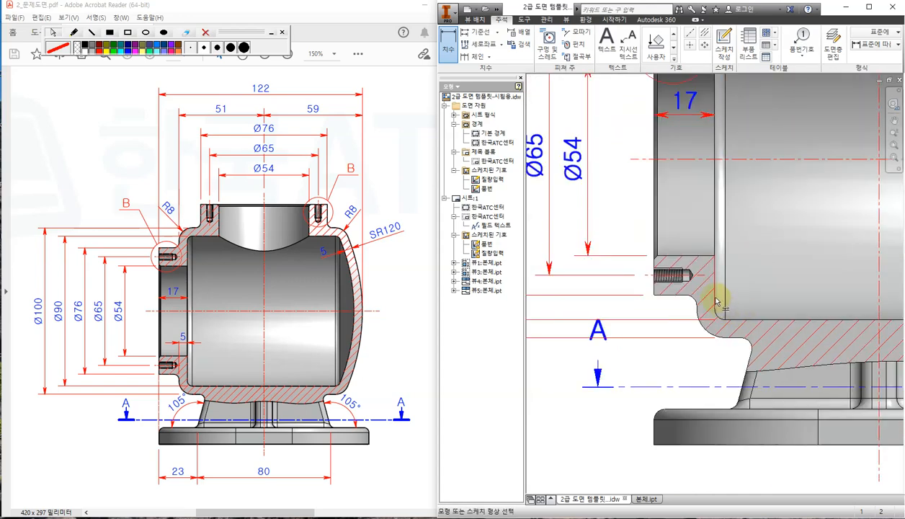
pyautogui.click(715, 296)
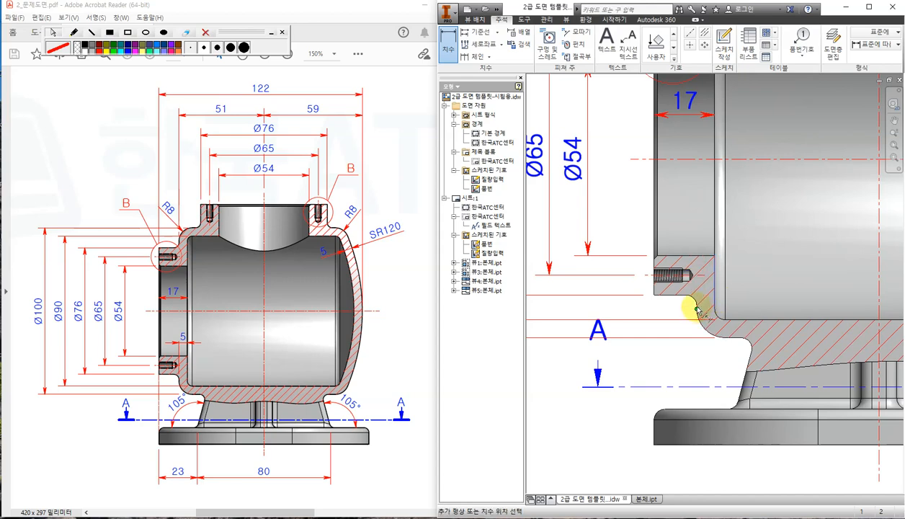
pyautogui.click(699, 216)
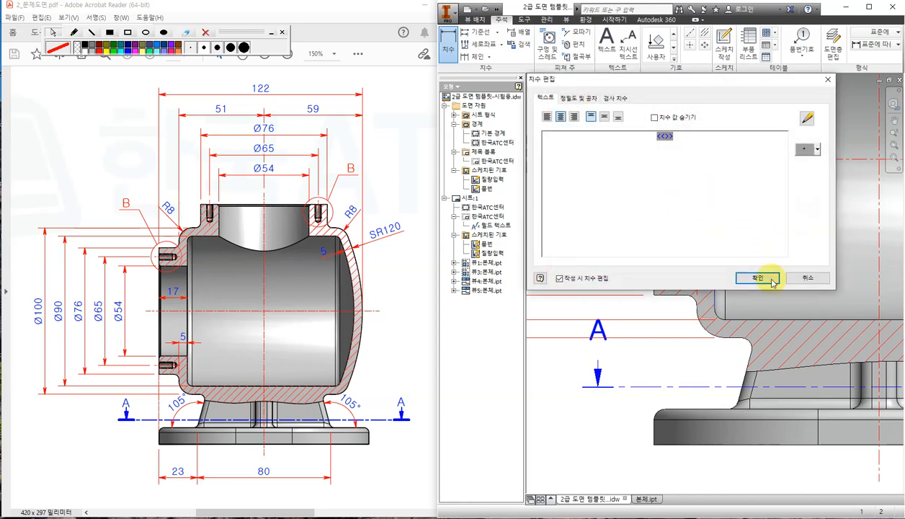
pyautogui.click(756, 278)
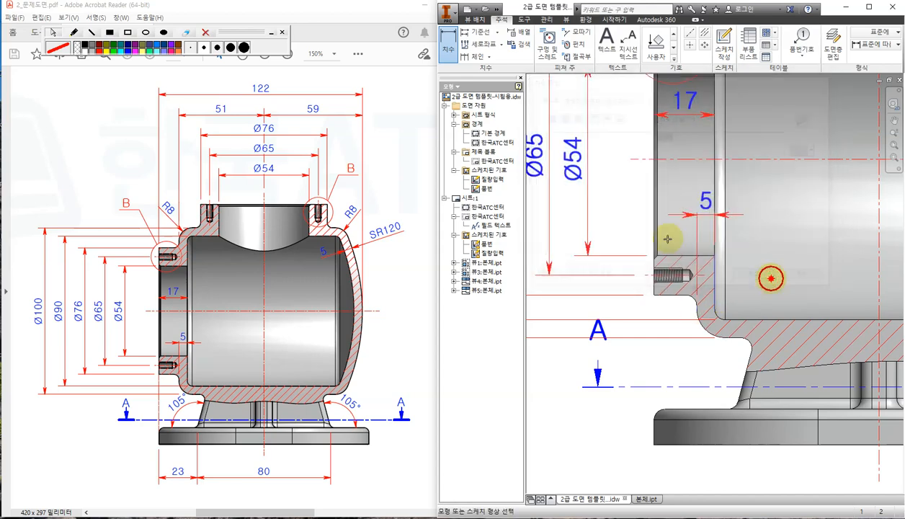
pyautogui.click(449, 48)
pyautogui.click(683, 216)
# Add a 105° angle between the sloped foot edge and the bottom edge.
pyautogui.scroll(-3, 685, 222)
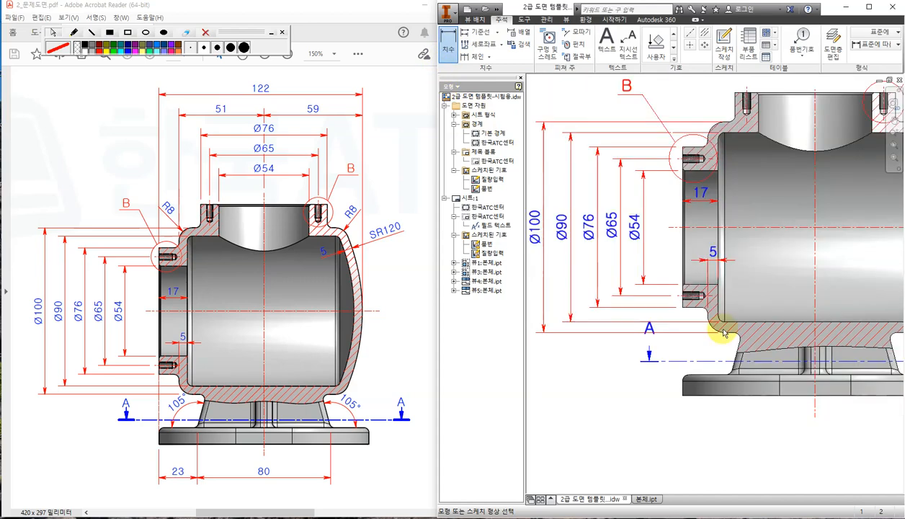
pyautogui.scroll(3, 724, 389)
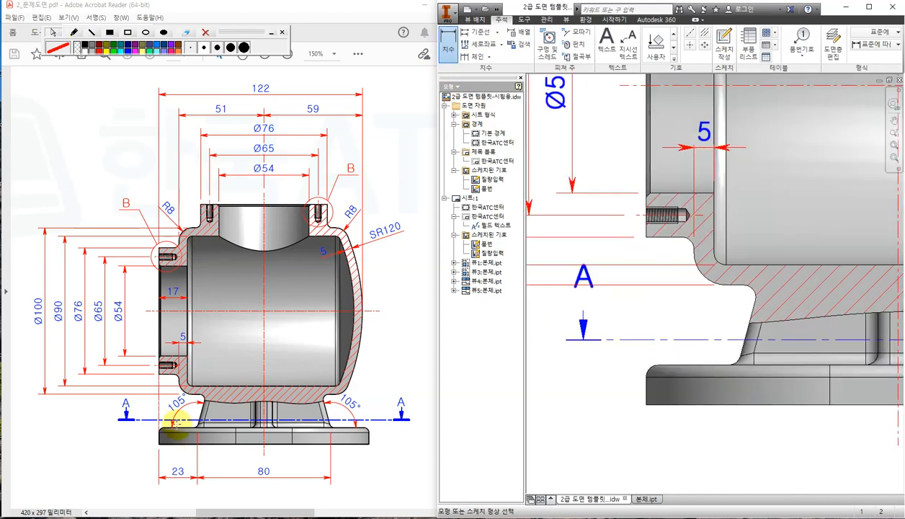
pyautogui.moveTo(680, 323); pyautogui.dragTo(621, 238, button='middle')
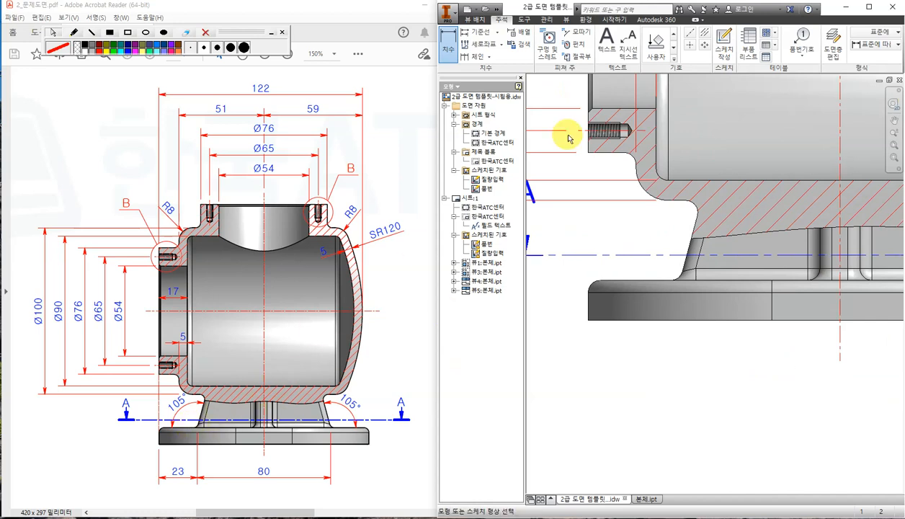
pyautogui.click(688, 247)
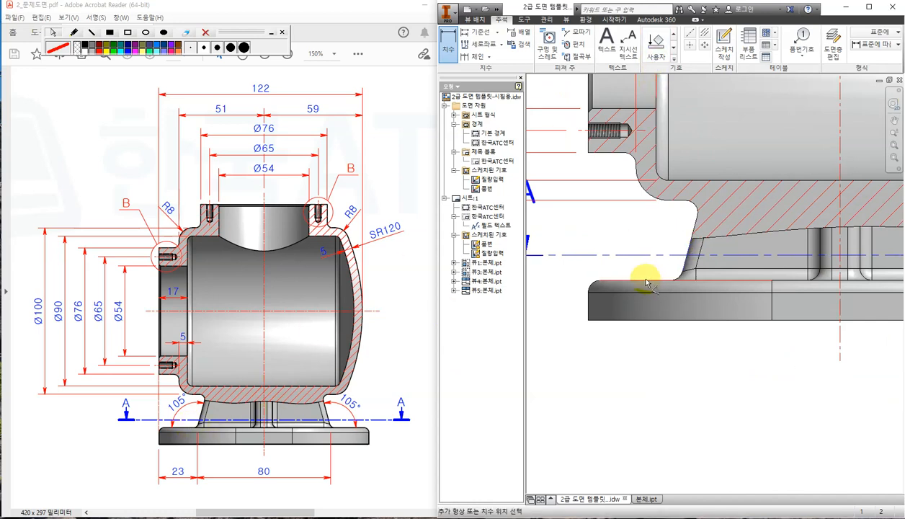
pyautogui.click(640, 279)
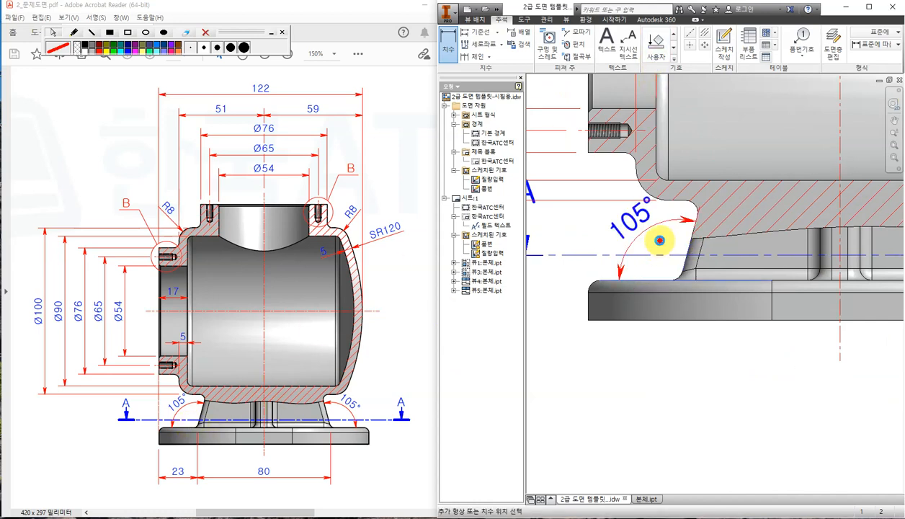
pyautogui.click(660, 241)
pyautogui.click(761, 278)
# Try a 20.7 base-edge dimension, cancel it, and pan back to the whole section view.
pyautogui.moveTo(687, 349); pyautogui.dragTo(660, 270, button='middle')
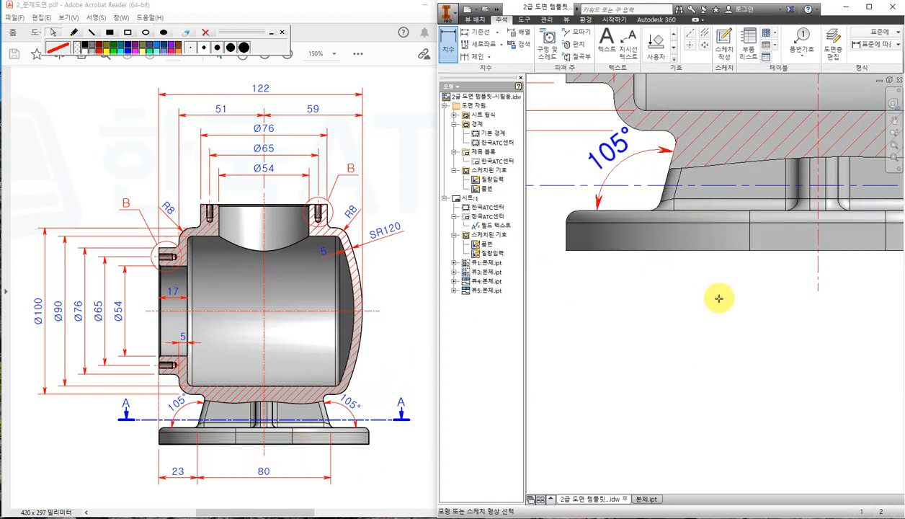
pyautogui.scroll(-3, 718, 298)
pyautogui.moveTo(716, 294); pyautogui.dragTo(641, 279, button='middle')
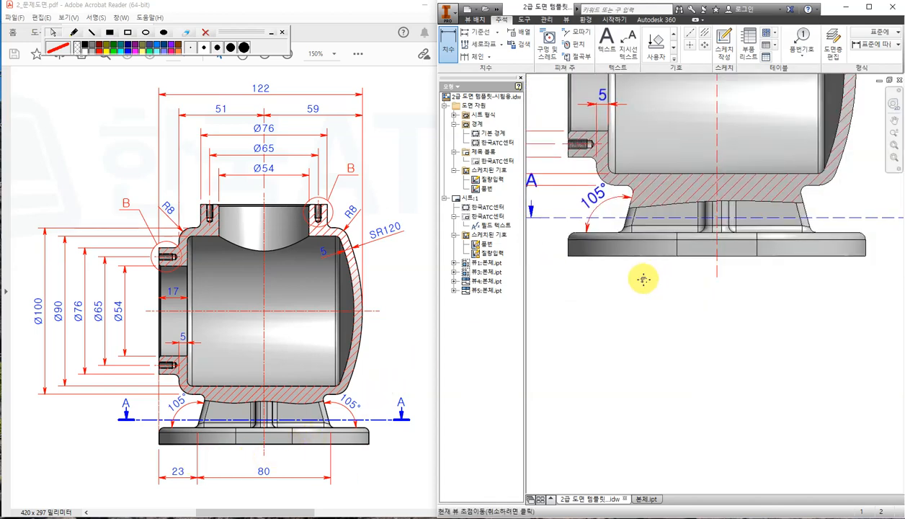
pyautogui.click(568, 248)
pyautogui.scroll(3, 603, 249)
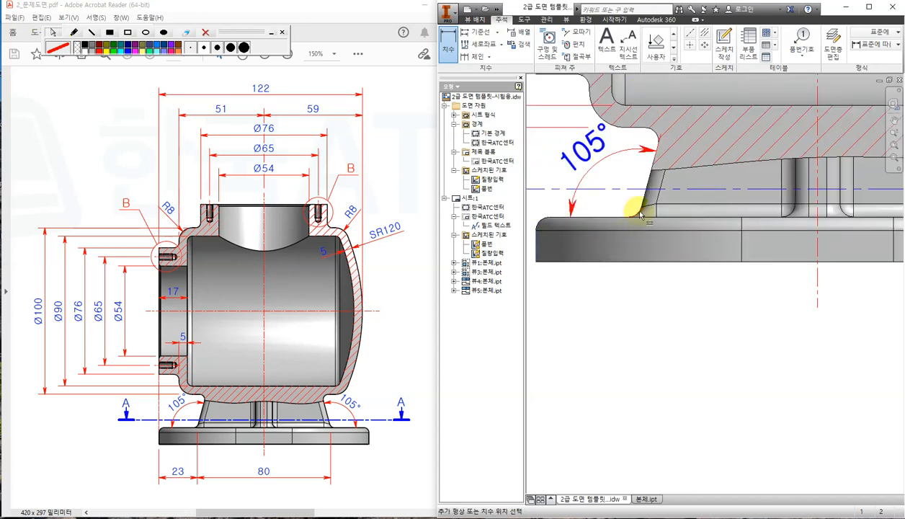
pyautogui.click(639, 210)
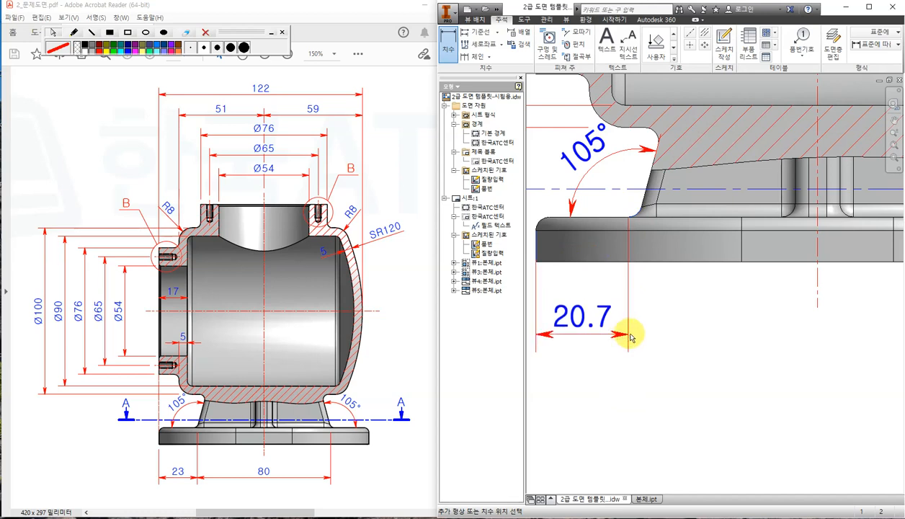
pyautogui.scroll(-2, 631, 331)
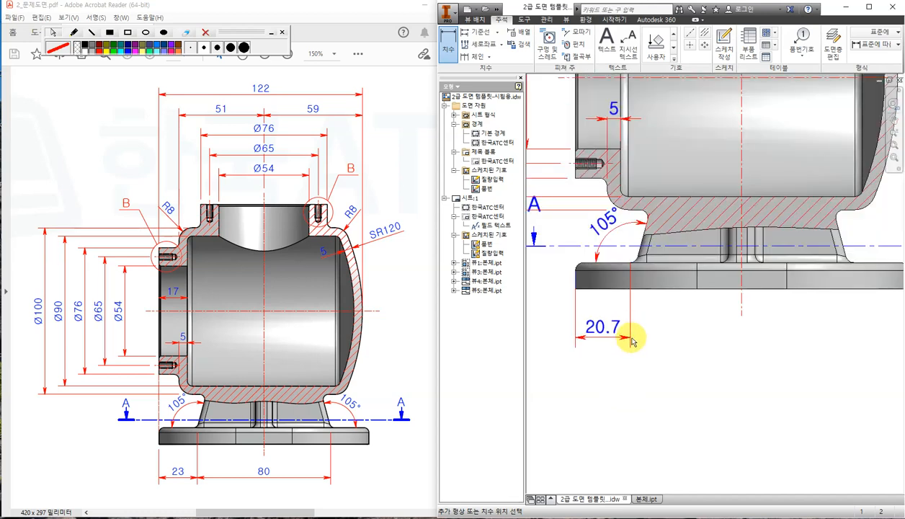
pyautogui.press('Escape')
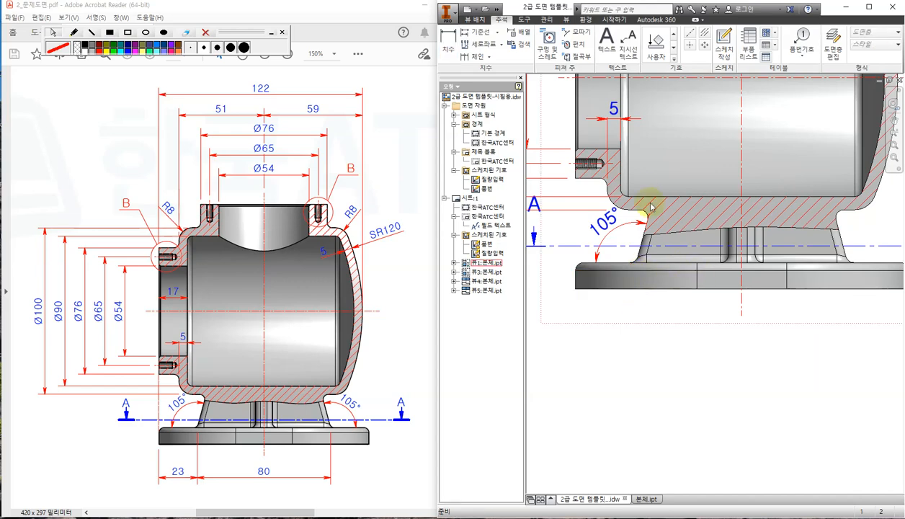
pyautogui.scroll(-3, 727, 307)
pyautogui.moveTo(783, 324); pyautogui.dragTo(757, 332, button='middle')
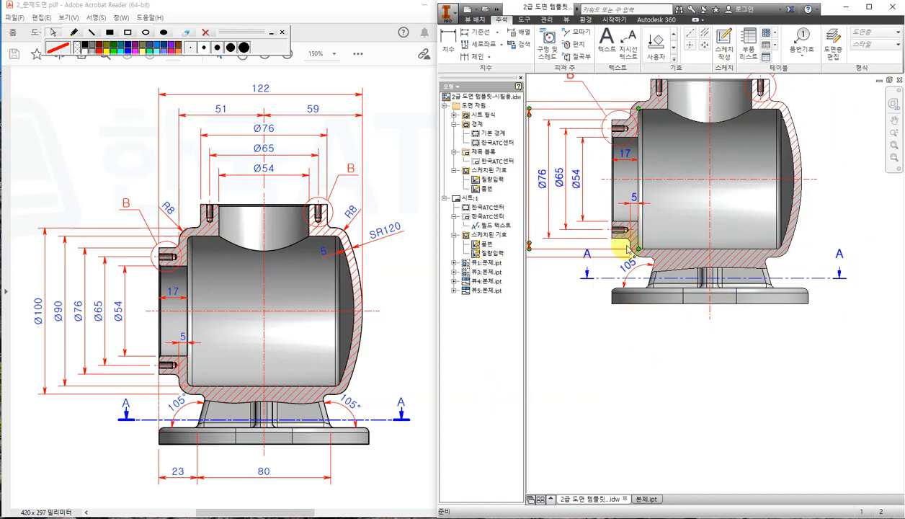
pyautogui.moveTo(634, 283)
pyautogui.mouseDown(button='middle')
pyautogui.moveTo(641, 322)
pyautogui.moveTo(633, 384)
pyautogui.mouseUp(button='middle')
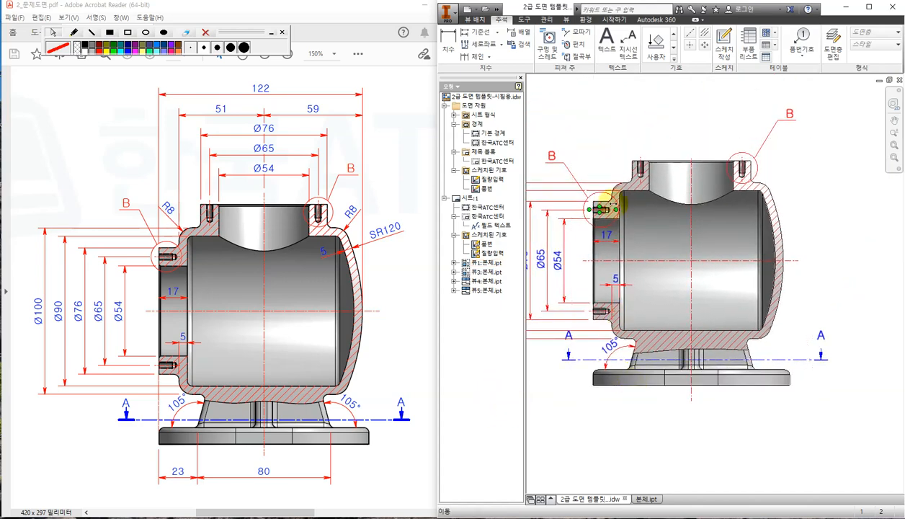
pyautogui.click(450, 42)
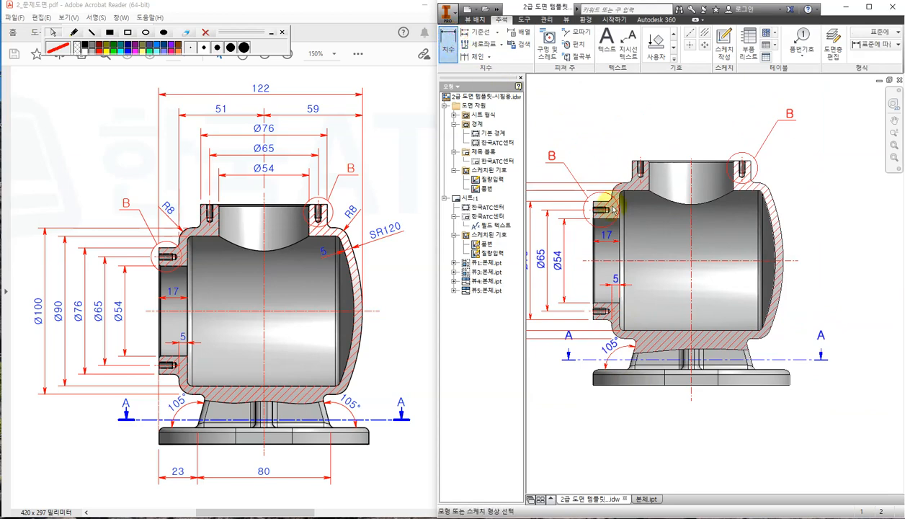
# Check the reference PDF, then add the 126 width above the oval A-A section.
pyautogui.click(415, 165)
pyautogui.scroll(10, 407, 206)
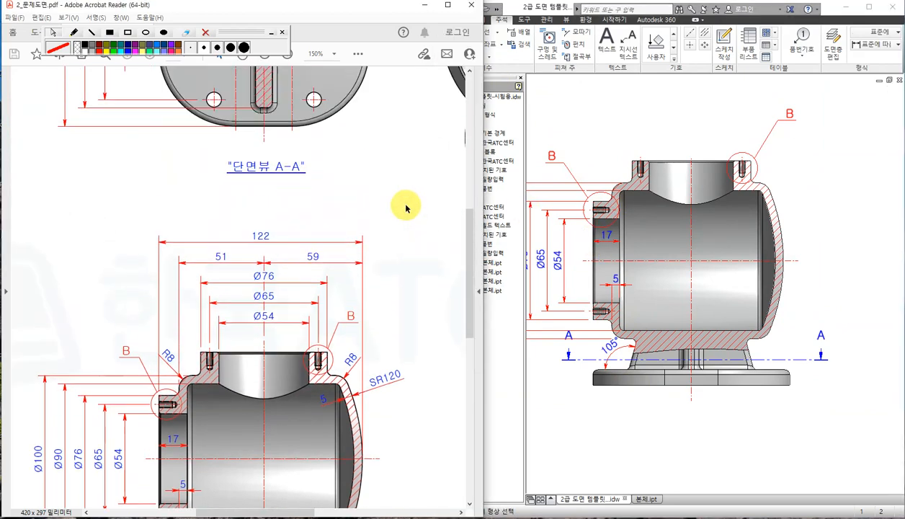
pyautogui.scroll(1, 404, 210)
pyautogui.click(640, 123)
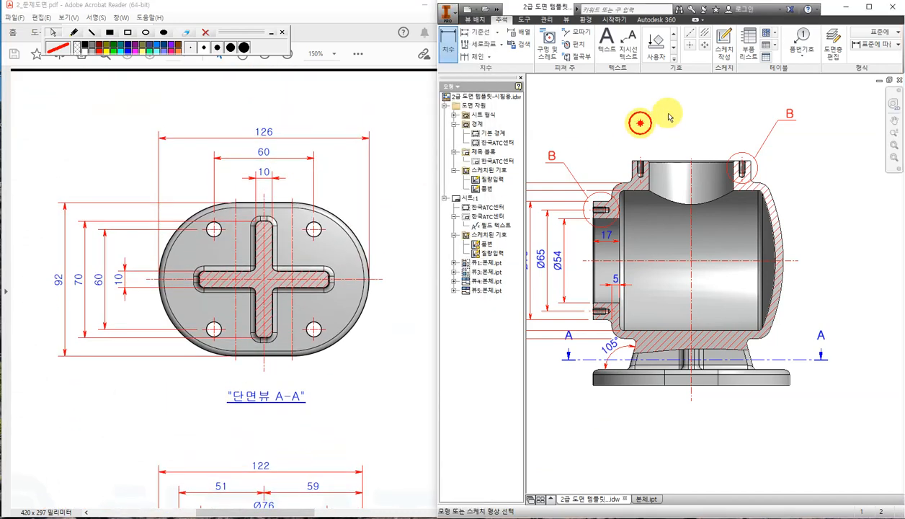
pyautogui.scroll(-6, 656, 162)
pyautogui.scroll(6, 649, 196)
pyautogui.scroll(-3, 651, 201)
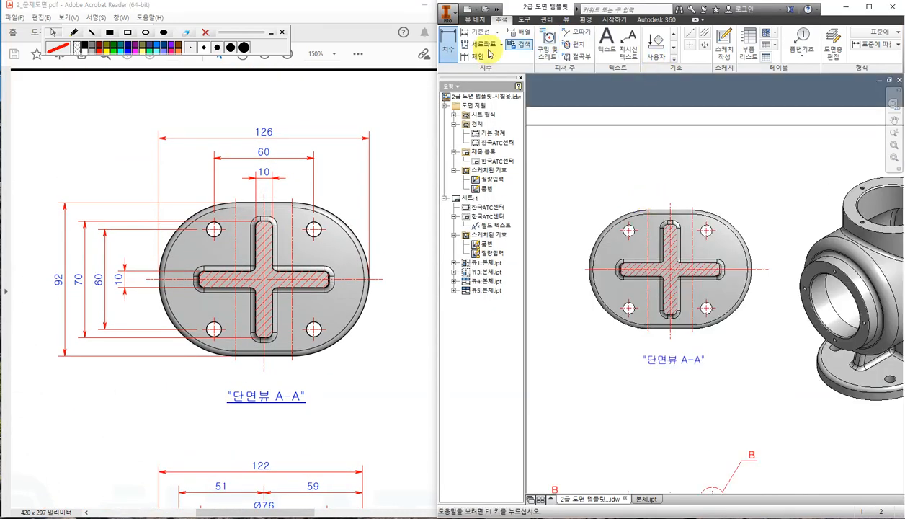
pyautogui.click(448, 45)
pyautogui.click(589, 270)
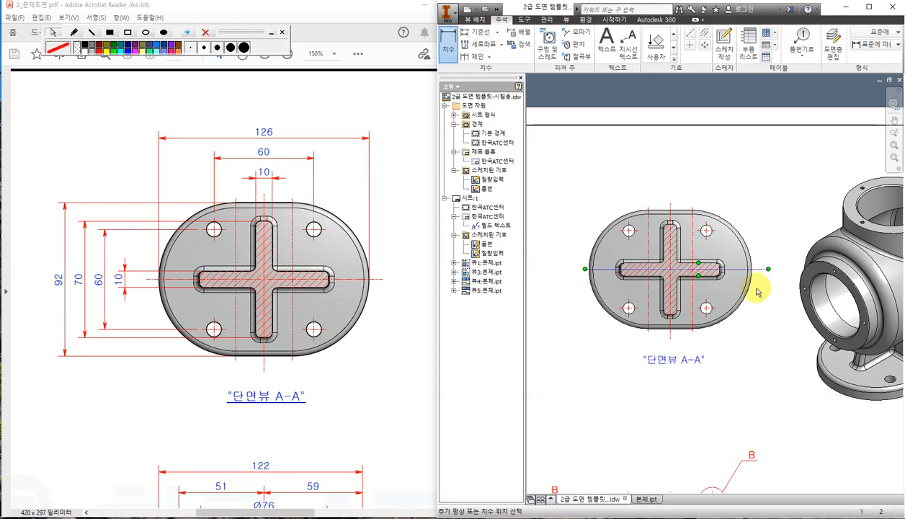
pyautogui.click(752, 269)
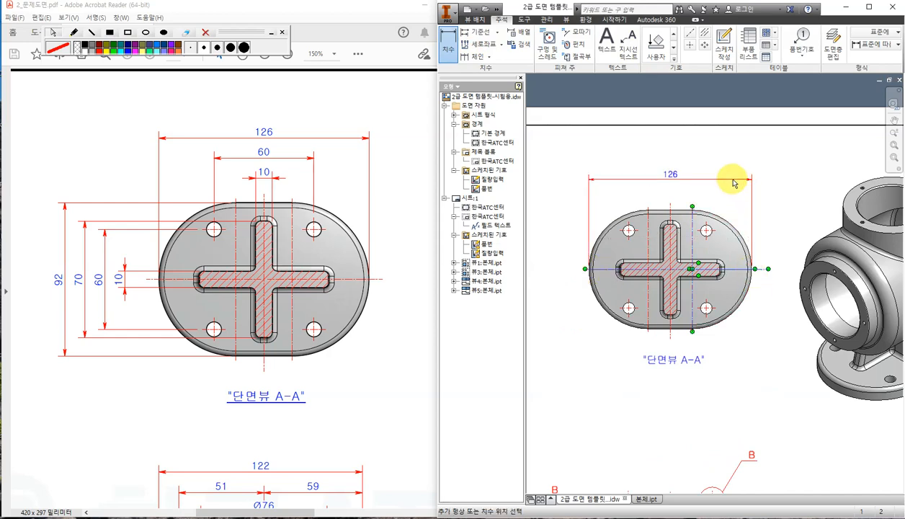
pyautogui.click(731, 164)
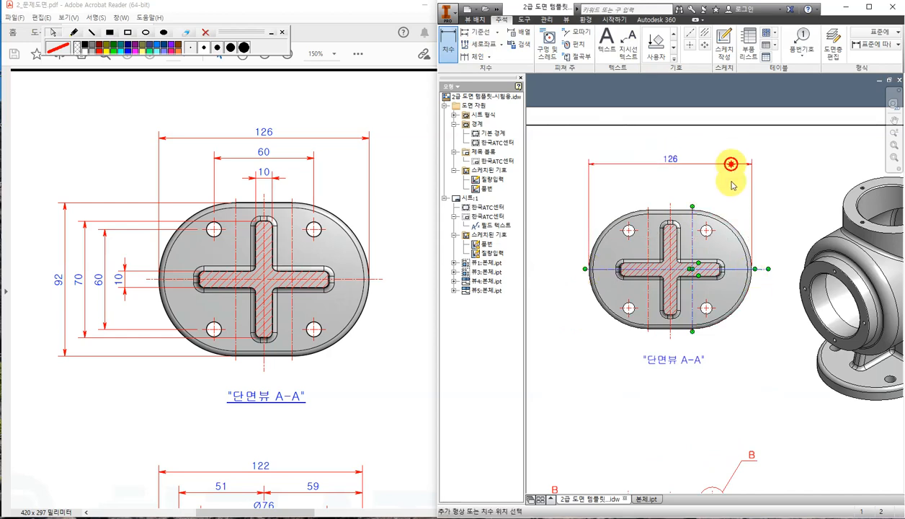
pyautogui.click(753, 277)
# Pan to the front section view and compare it against the reference PDF.
pyautogui.scroll(-5, 706, 350)
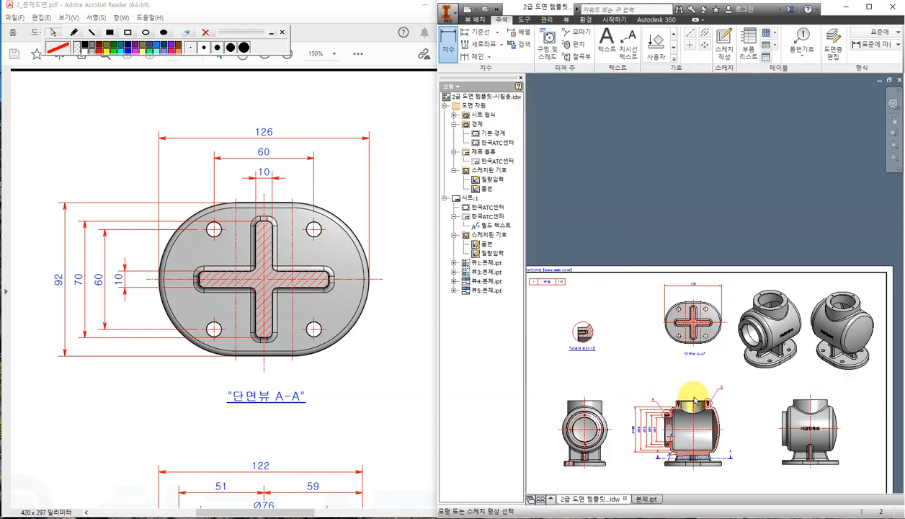
pyautogui.scroll(4, 690, 452)
pyautogui.moveTo(690, 453); pyautogui.dragTo(683, 343, button='middle')
pyautogui.scroll(3, 683, 343)
pyautogui.click(321, 120)
pyautogui.scroll(-6, 376, 324)
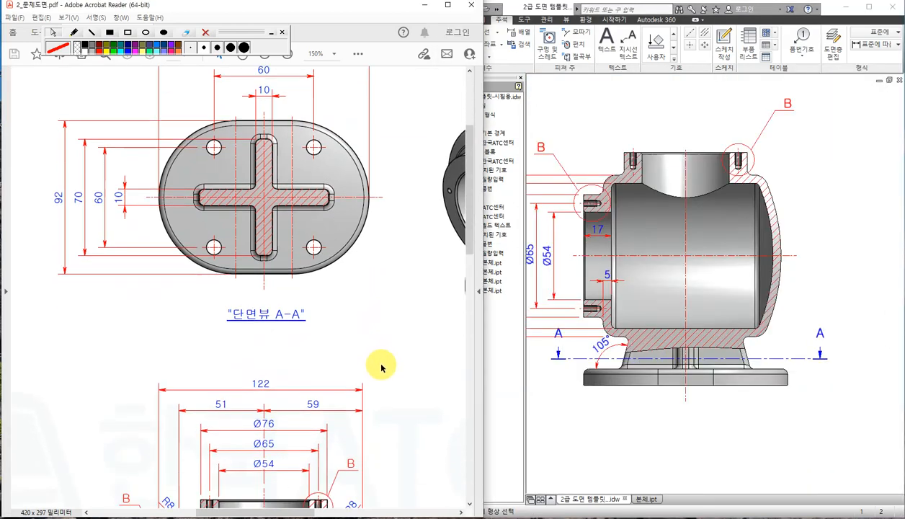
pyautogui.scroll(-1, 319, 375)
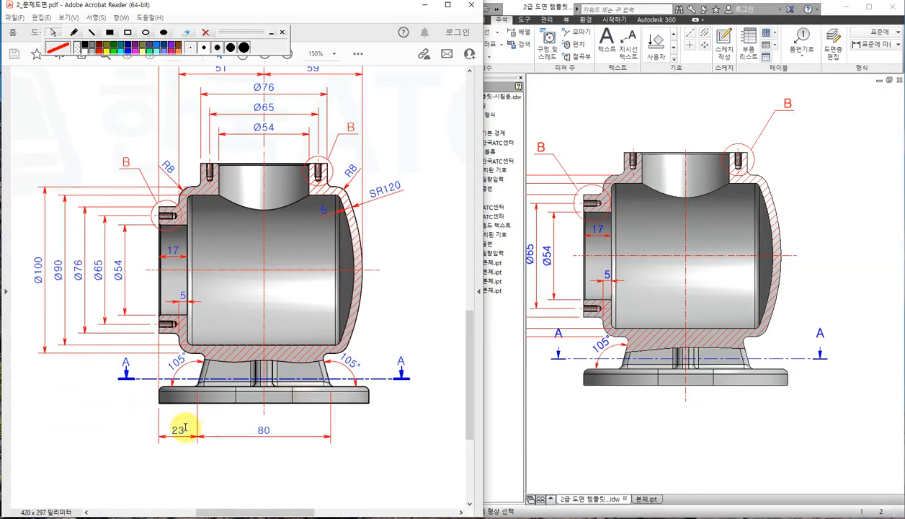
pyautogui.keyDown('ctrl'); pyautogui.scroll(3, 184, 417); pyautogui.keyUp('ctrl')
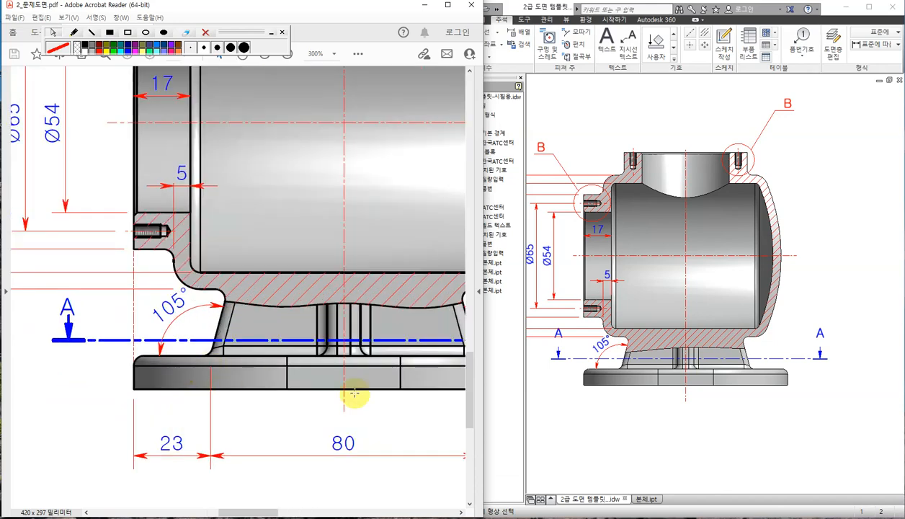
pyautogui.click(686, 428)
pyautogui.scroll(3, 601, 400)
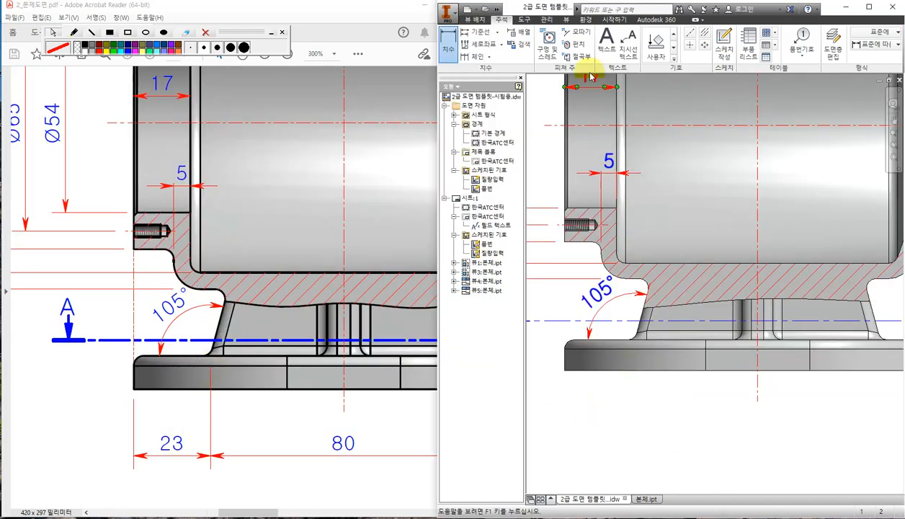
pyautogui.click(573, 349)
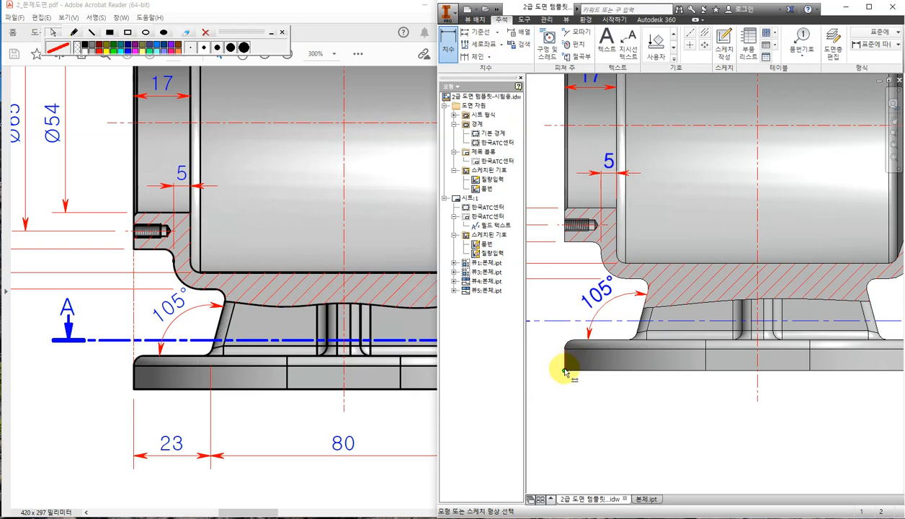
# Try a 23.6 base dimension, undo it, and shift the front section view up.
pyautogui.click(566, 372)
pyautogui.click(637, 334)
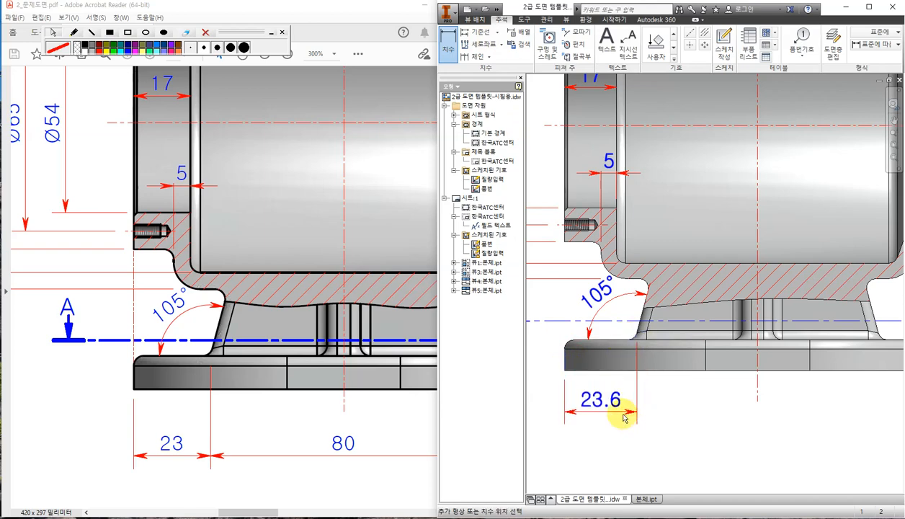
pyautogui.click(622, 413)
pyautogui.hotkey('ctrl', 'z')
pyautogui.scroll(-3, 679, 373)
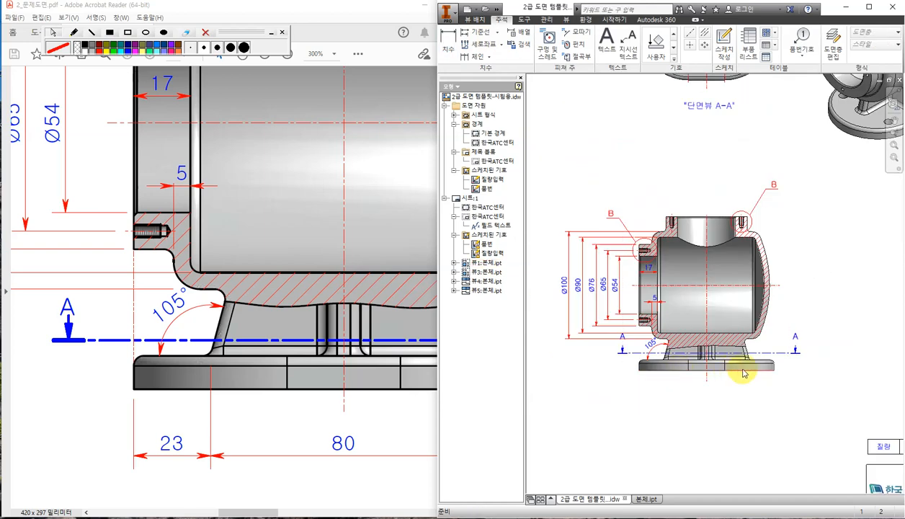
pyautogui.scroll(3, 741, 369)
pyautogui.scroll(-2, 741, 365)
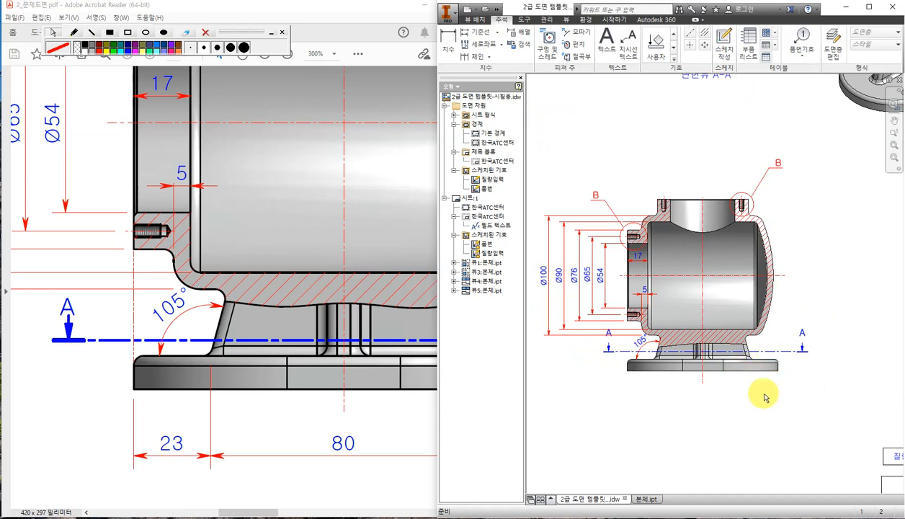
pyautogui.moveTo(743, 410); pyautogui.dragTo(739, 376, button='middle')
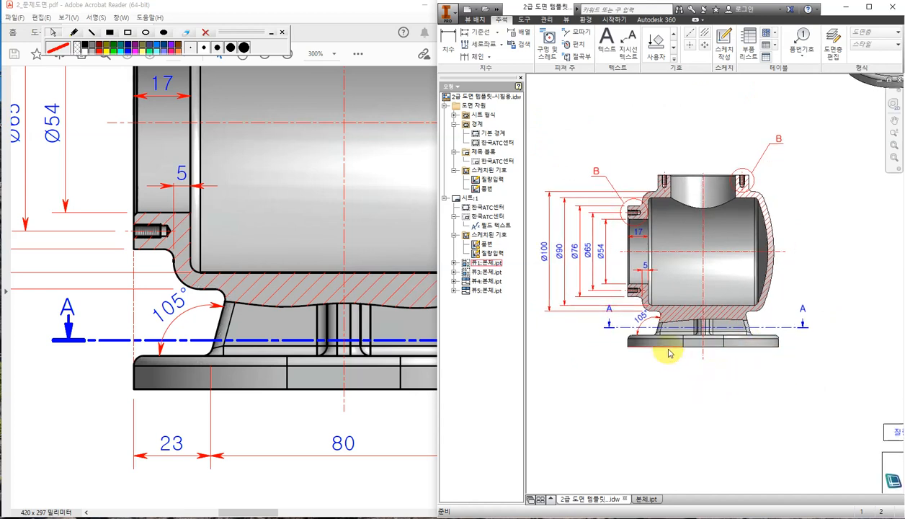
# Retrieve the model's 23 dimension into the section view and drag it lower below the base.
pyautogui.rightClick(783, 294)
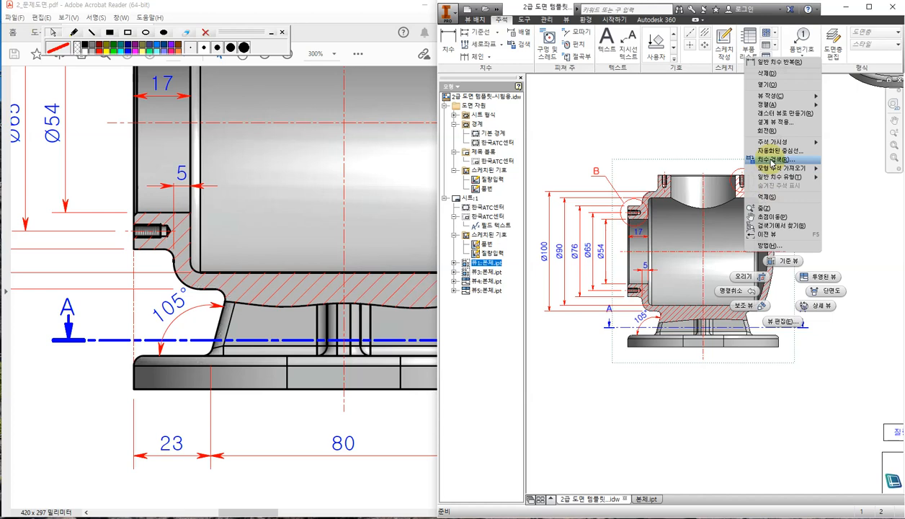
pyautogui.click(772, 160)
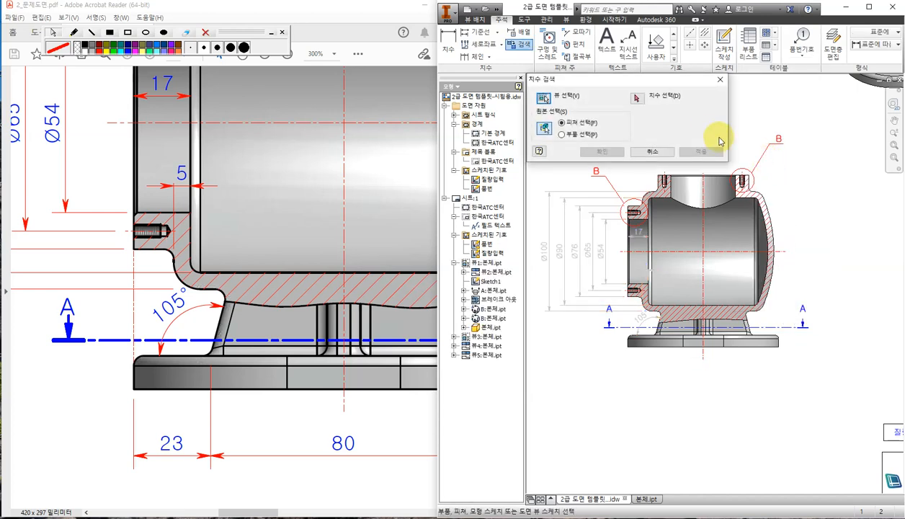
pyautogui.click(638, 101)
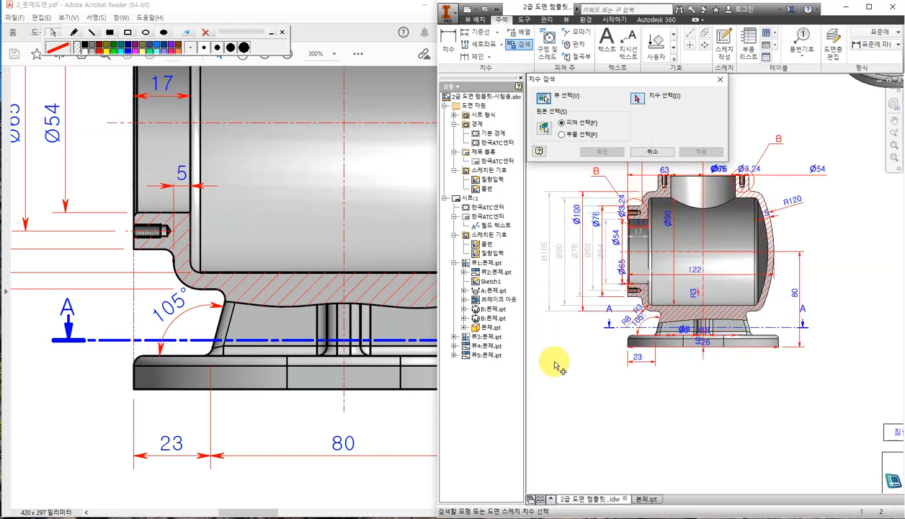
pyautogui.scroll(3, 654, 389)
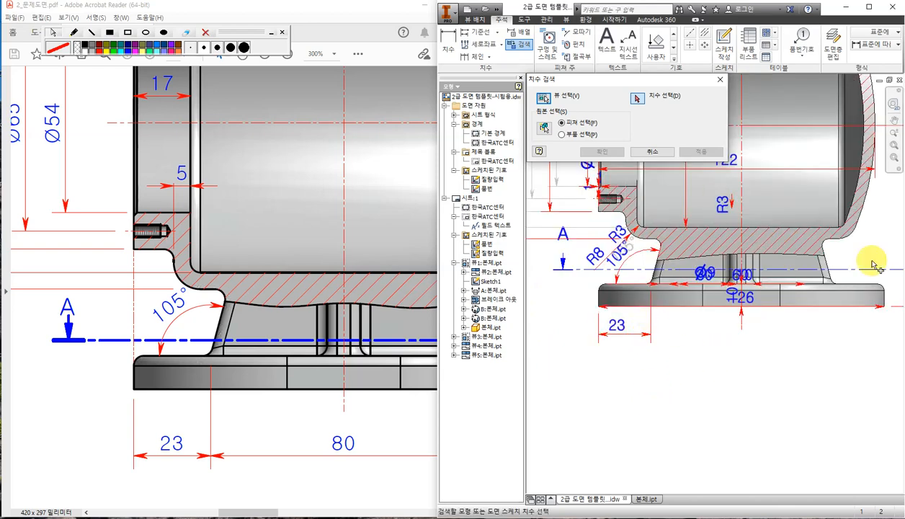
pyautogui.click(626, 335)
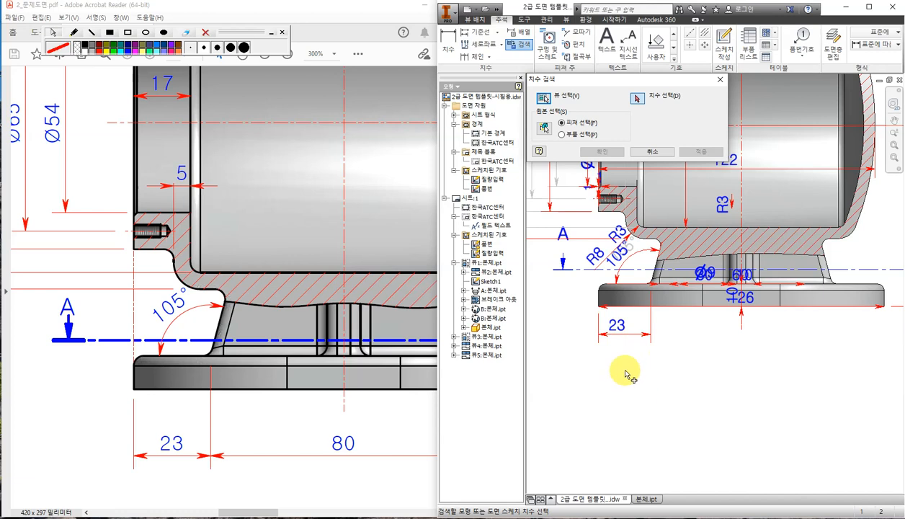
pyautogui.click(623, 329)
pyautogui.click(631, 239)
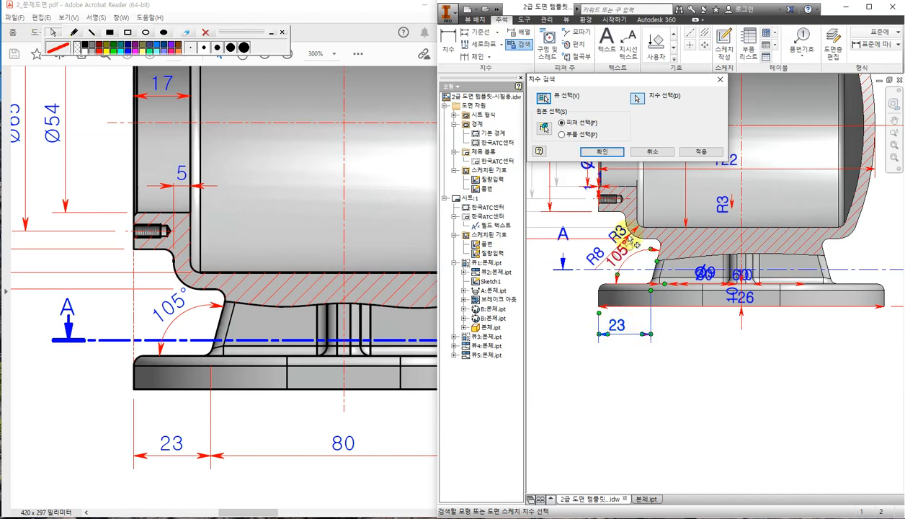
pyautogui.click(617, 153)
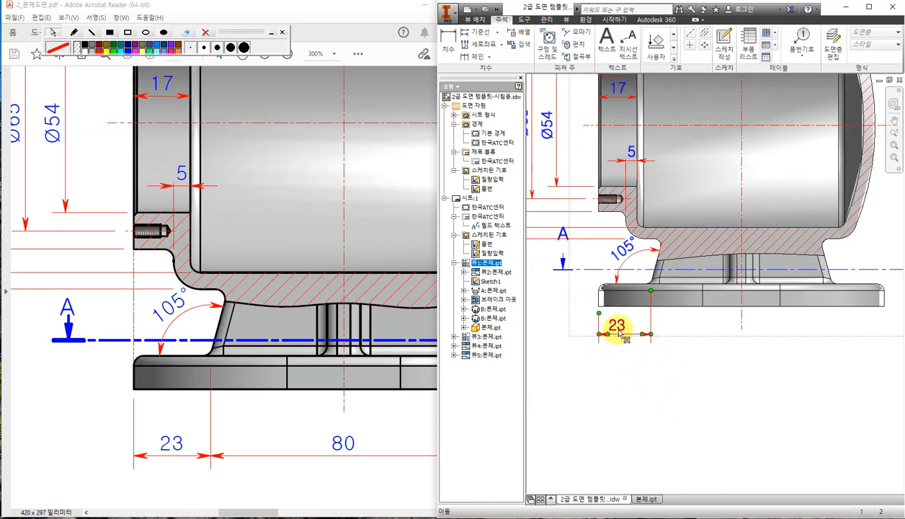
pyautogui.moveTo(618, 327); pyautogui.dragTo(629, 358)
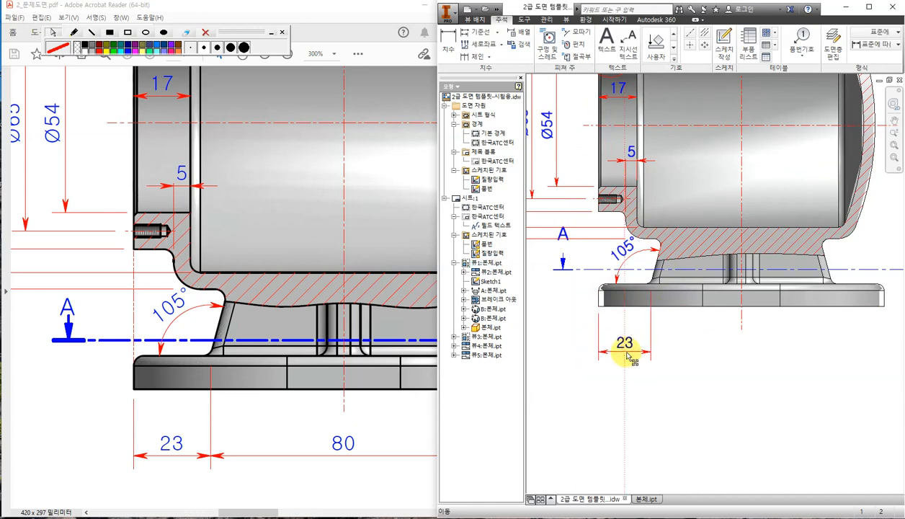
pyautogui.click(753, 347)
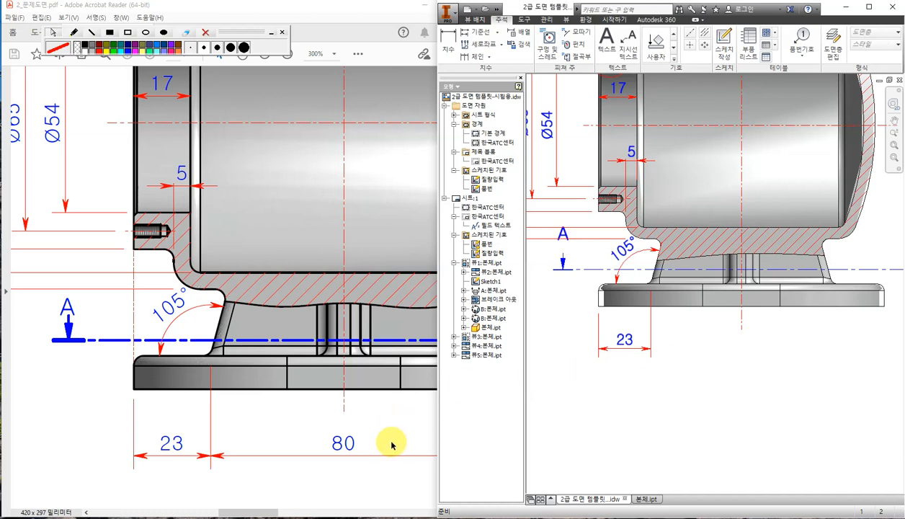
# Try a base-length dimension, cancel the 78.81 preview, and leave the 23 unchanged.
pyautogui.click(768, 381)
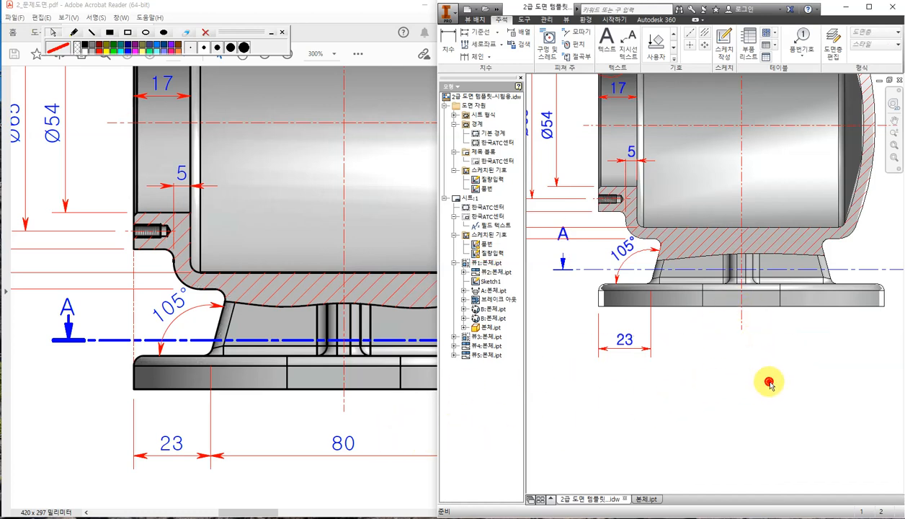
pyautogui.moveTo(257, 510); pyautogui.dragTo(272, 511)
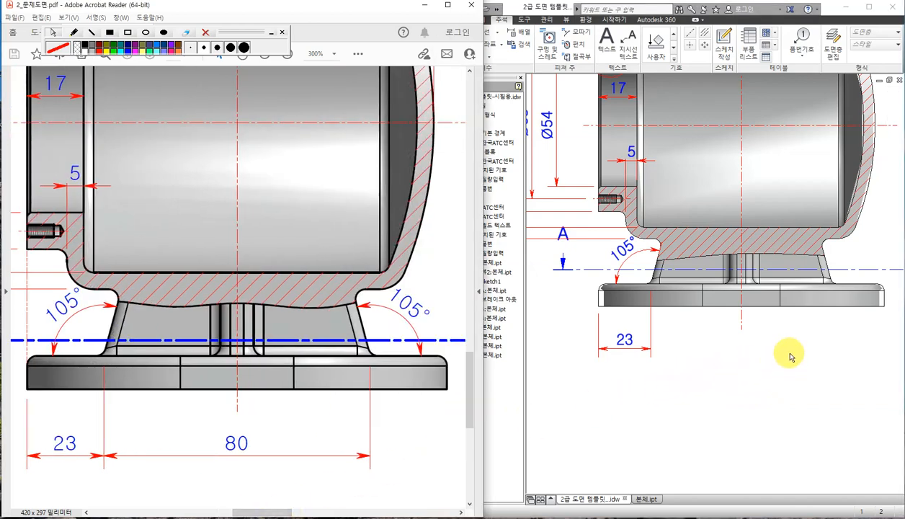
pyautogui.click(789, 325)
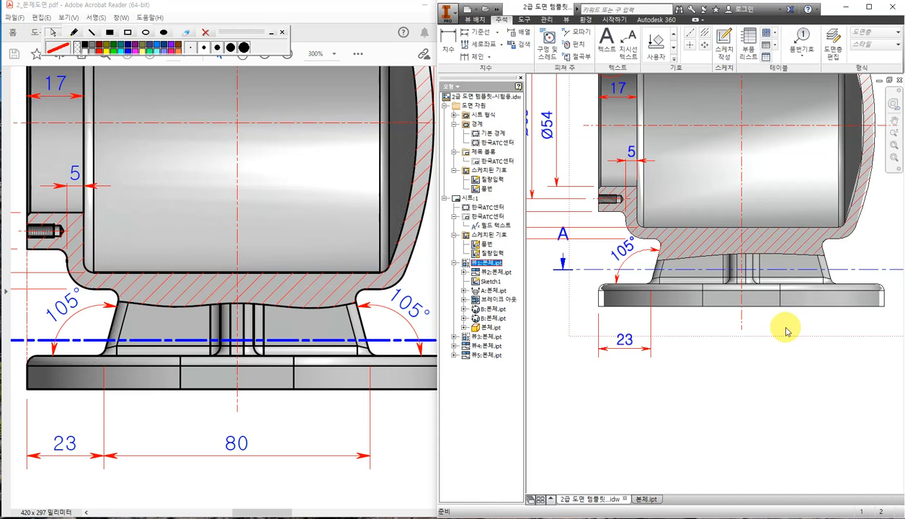
pyautogui.click(450, 42)
pyautogui.click(652, 281)
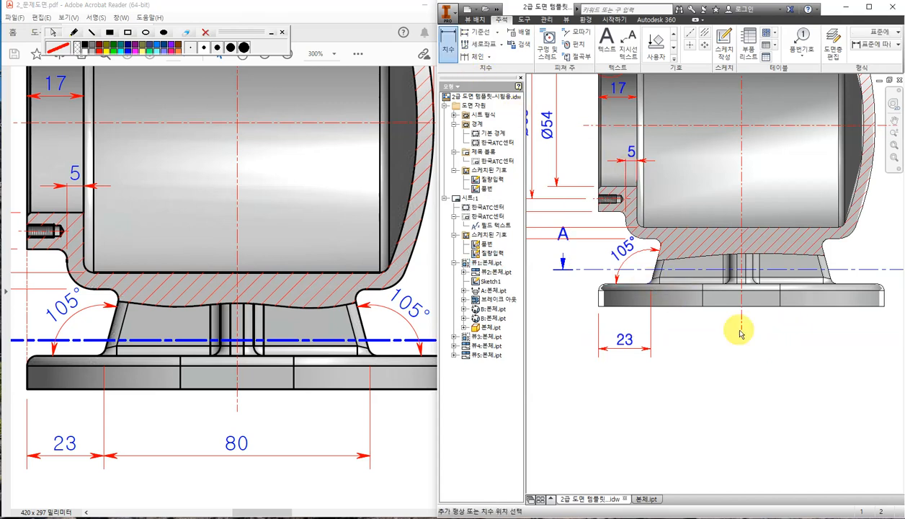
pyautogui.click(830, 280)
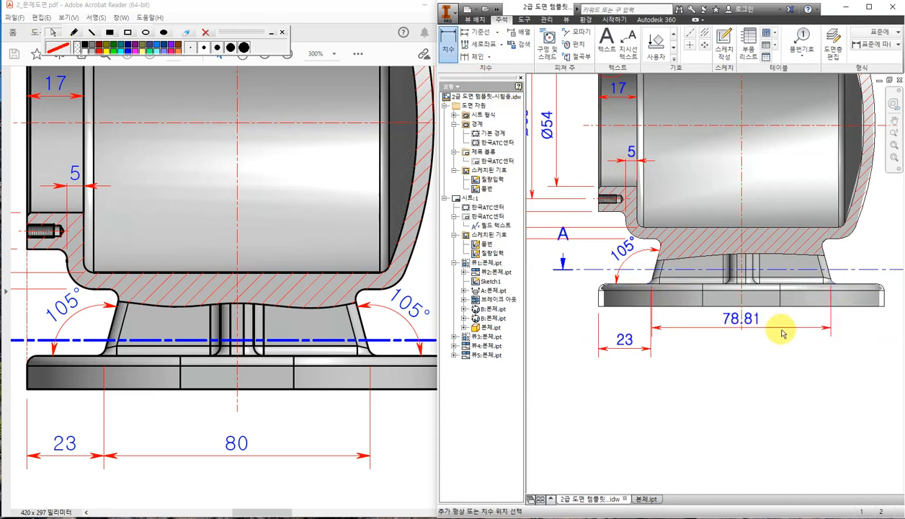
pyautogui.press('Escape')
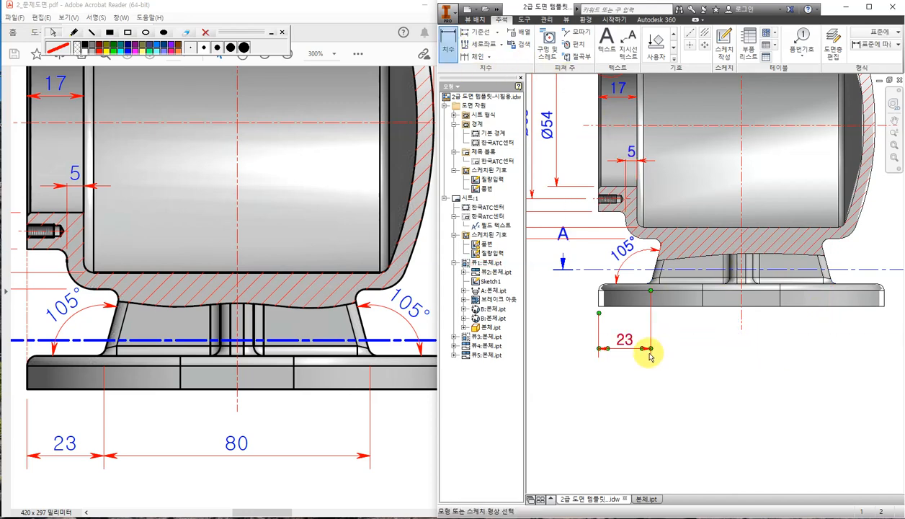
pyautogui.doubleClick(651, 350)
pyautogui.click(740, 277)
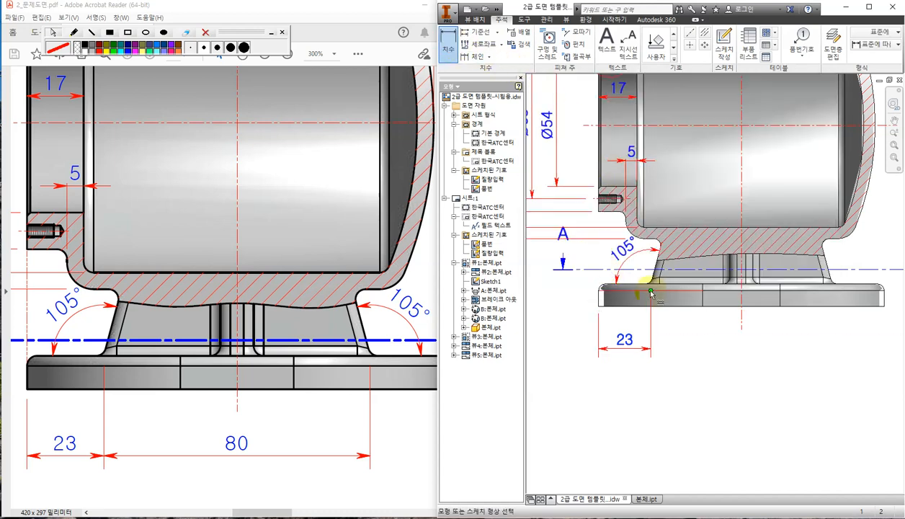
# Add a base dimension below the base, hiding the measured 79.4 and showing 80.
pyautogui.click(650, 291)
pyautogui.click(830, 280)
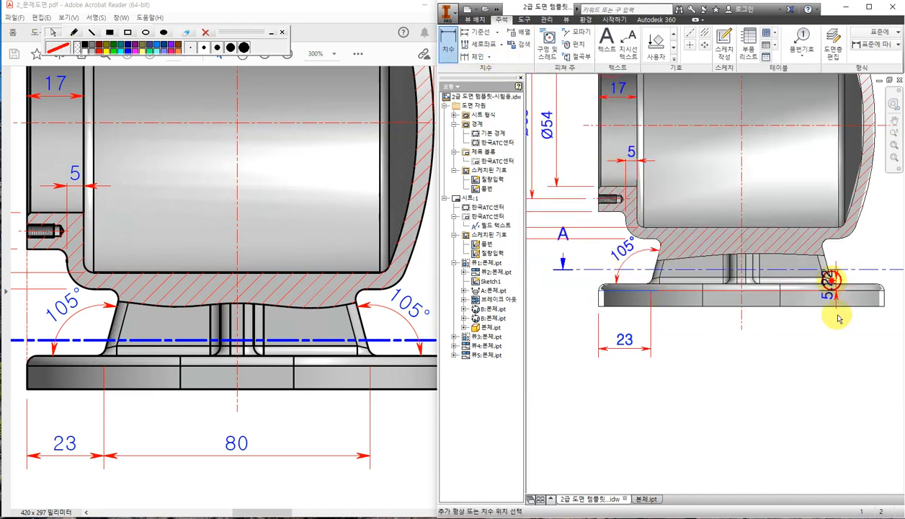
pyautogui.click(761, 351)
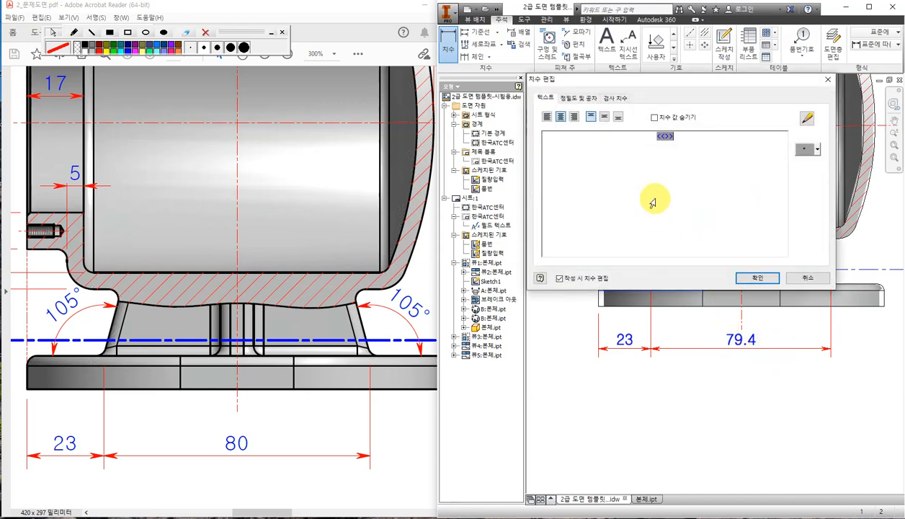
pyautogui.click(654, 117)
pyautogui.click(675, 144)
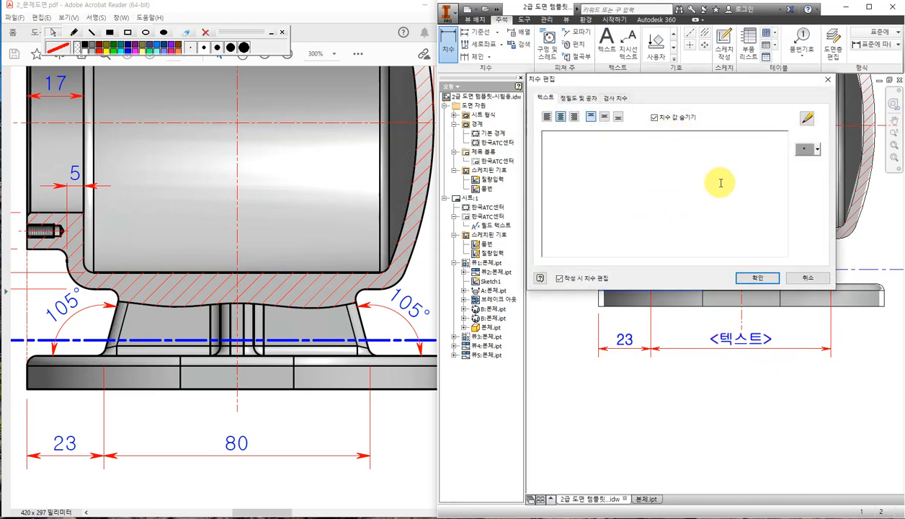
pyautogui.write('80')
pyautogui.click(755, 277)
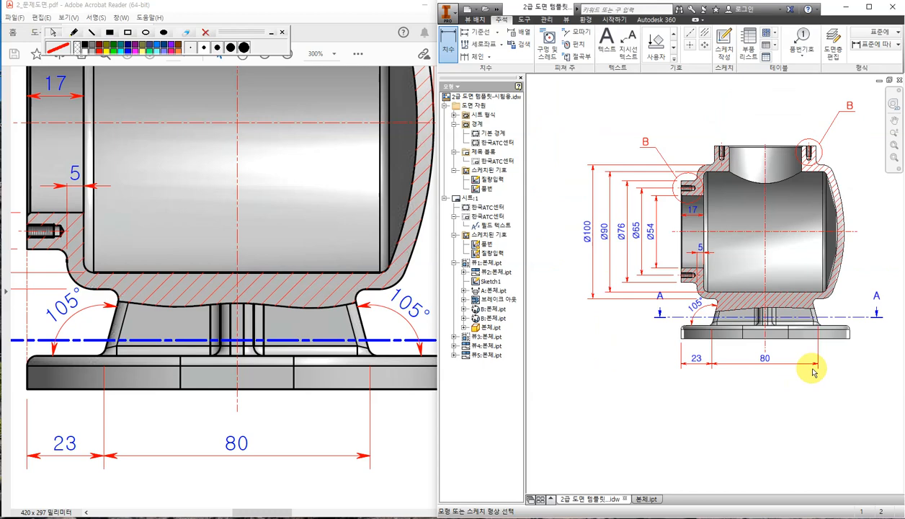
# Add a 105° angle dimension at the right flange.
pyautogui.scroll(3, 813, 369)
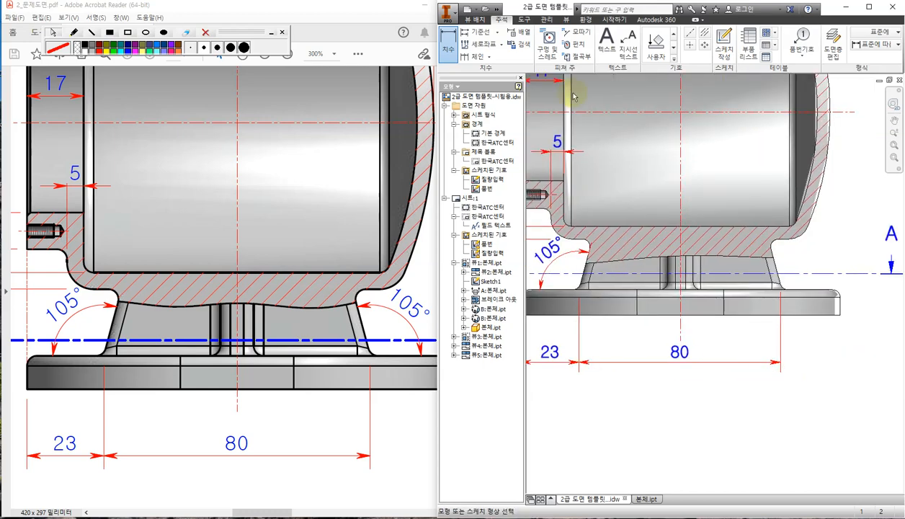
pyautogui.click(776, 268)
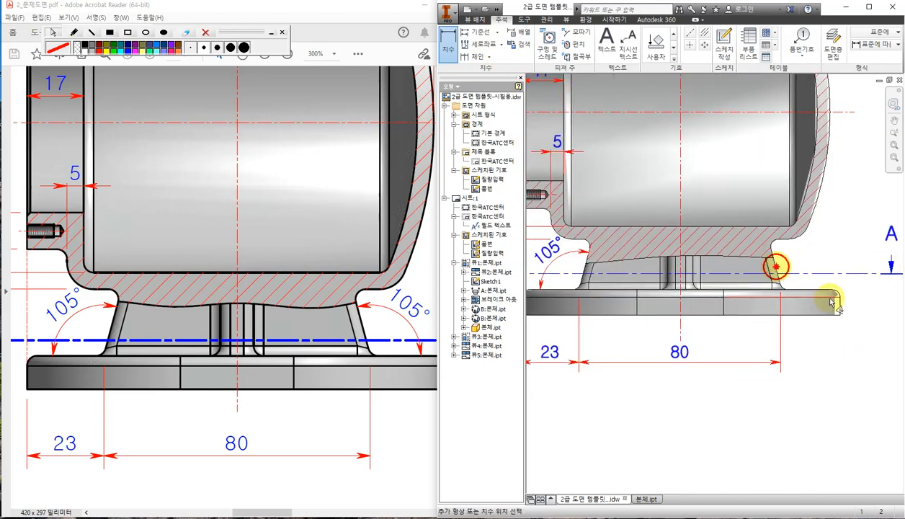
pyautogui.click(787, 261)
pyautogui.click(748, 276)
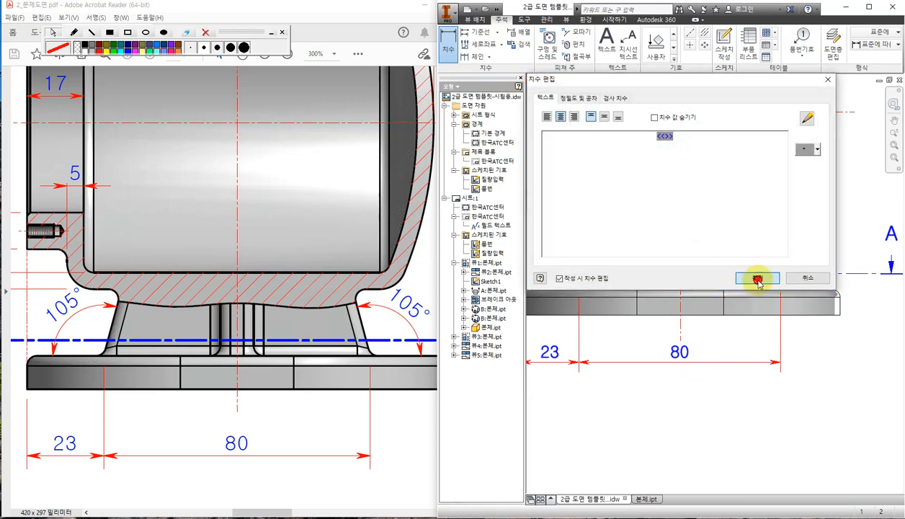
pyautogui.scroll(-5, 822, 363)
pyautogui.moveTo(834, 369)
pyautogui.mouseDown(button='middle')
pyautogui.moveTo(731, 343)
pyautogui.moveTo(751, 329)
pyautogui.mouseUp(button='middle')
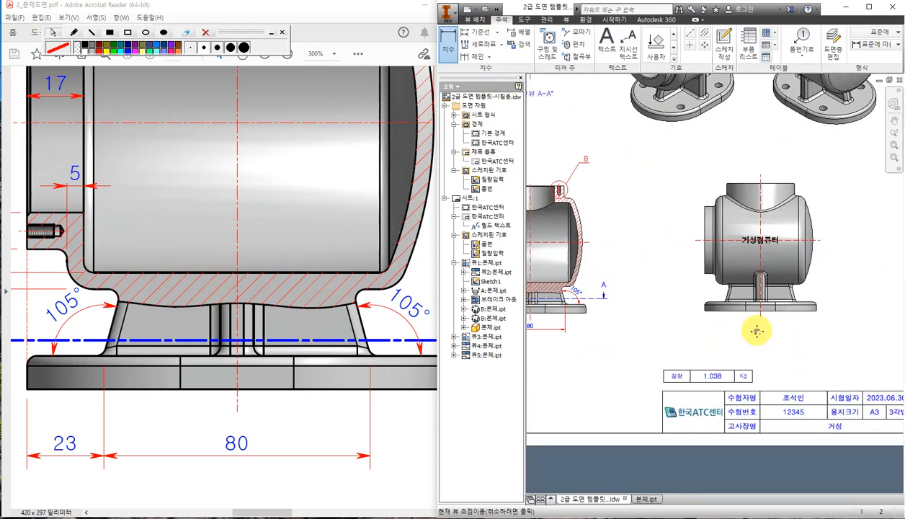
# After checking the reference PDF, dimension the top opening as (63) above the front view.
pyautogui.click(392, 459)
pyautogui.keyDown('ctrl'); pyautogui.scroll(-6, 398, 440); pyautogui.keyUp('ctrl')
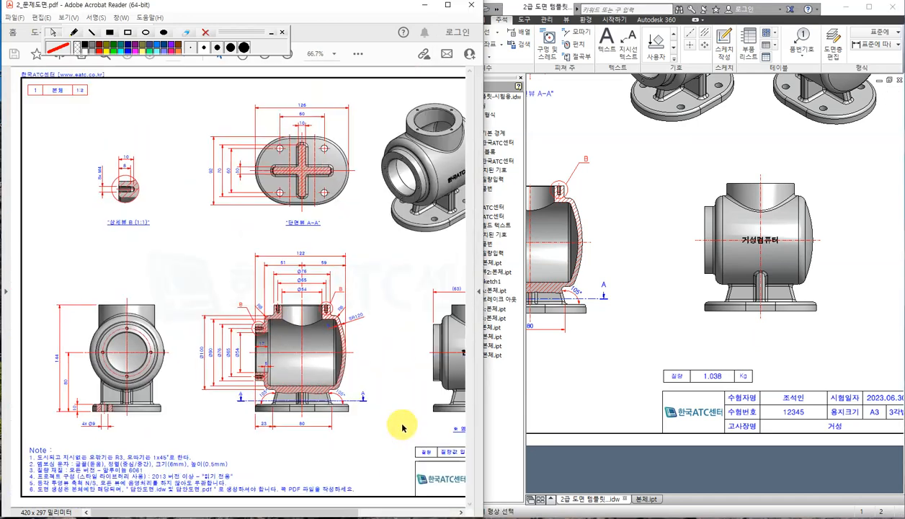
pyautogui.moveTo(344, 510); pyautogui.dragTo(428, 510)
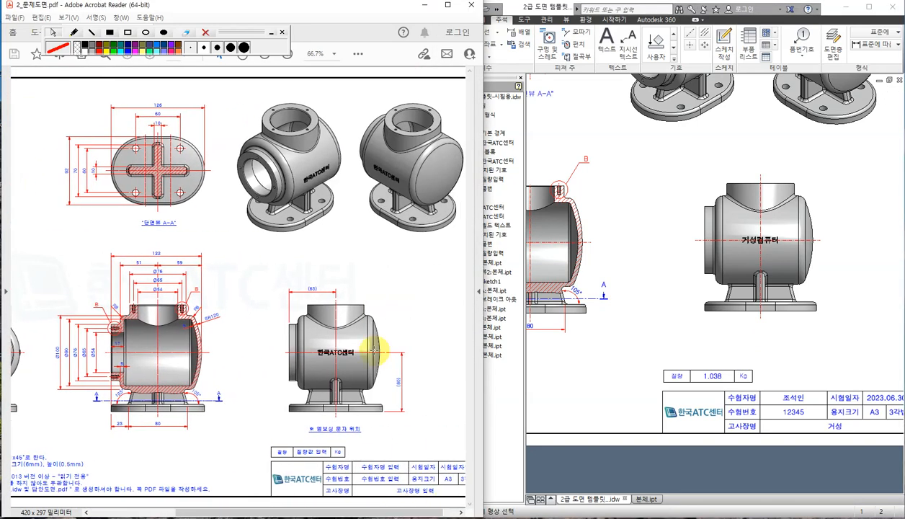
pyautogui.keyDown('ctrl'); pyautogui.scroll(3, 394, 371); pyautogui.keyUp('ctrl')
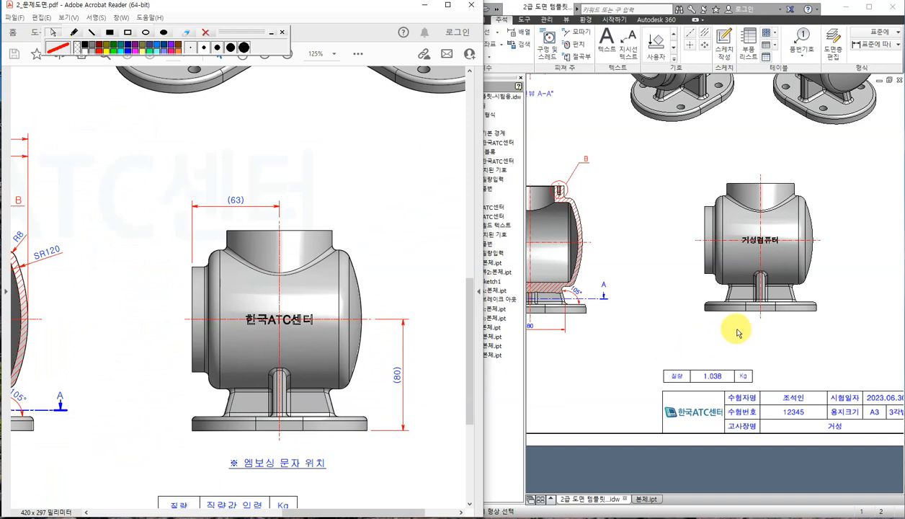
pyautogui.click(770, 242)
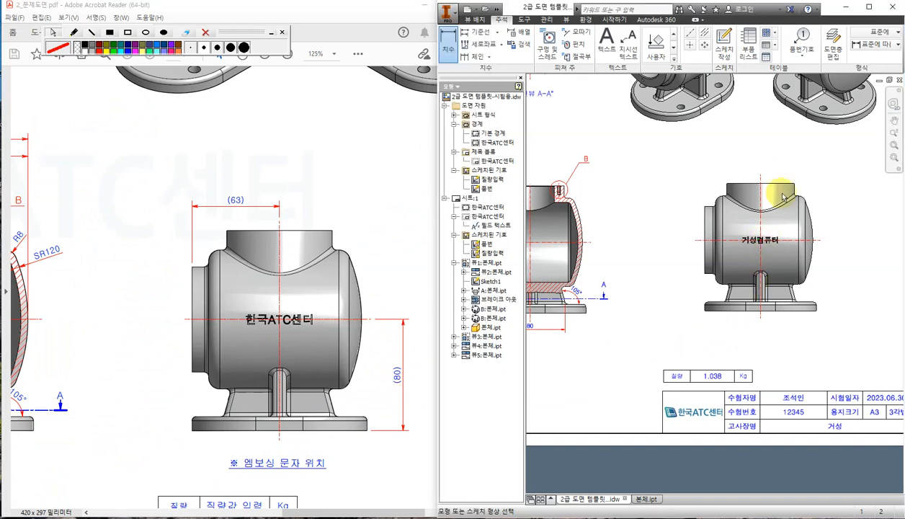
pyautogui.press('Escape')
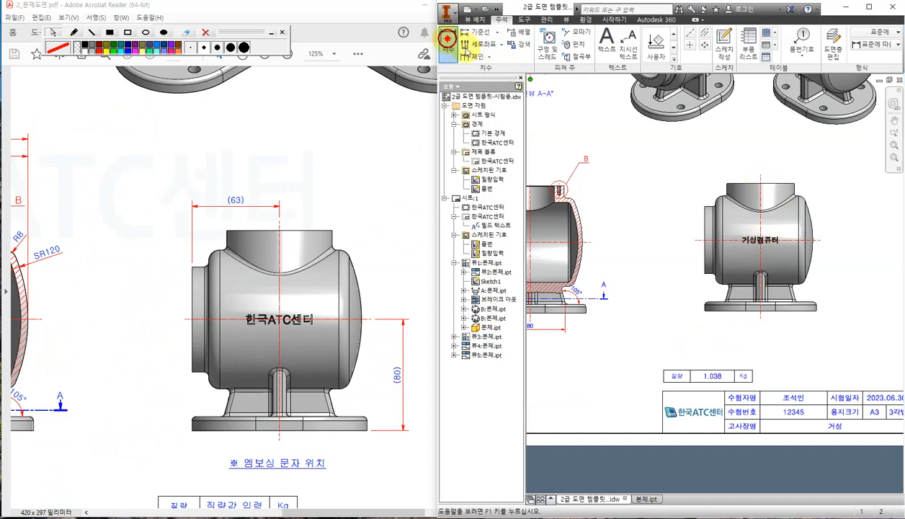
pyautogui.click(449, 44)
pyautogui.click(706, 208)
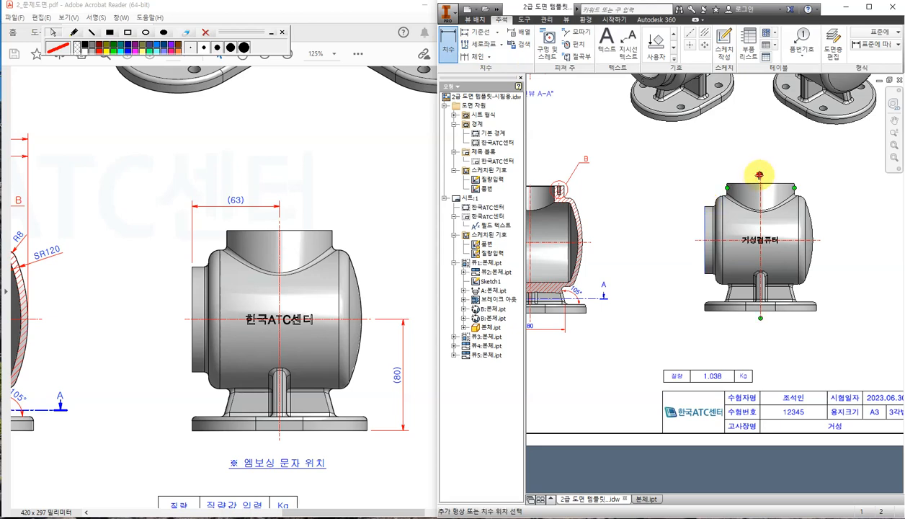
pyautogui.click(733, 156)
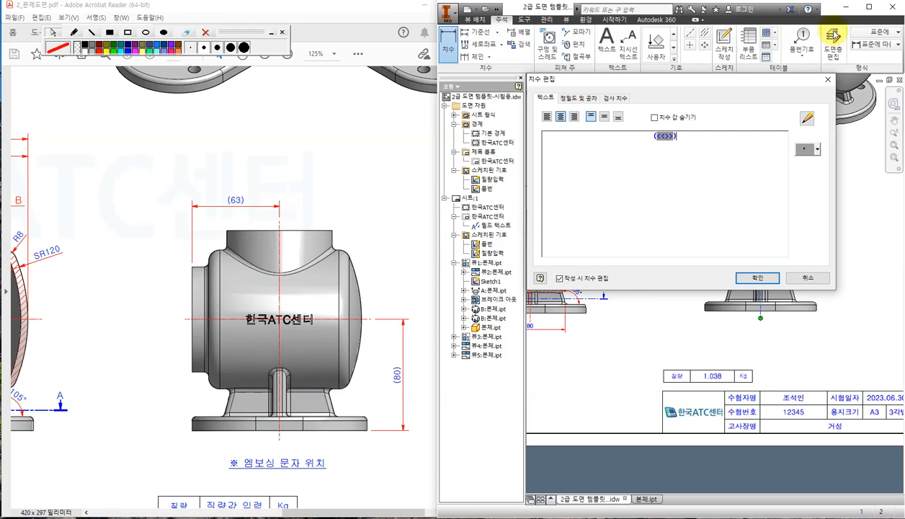
pyautogui.click(753, 277)
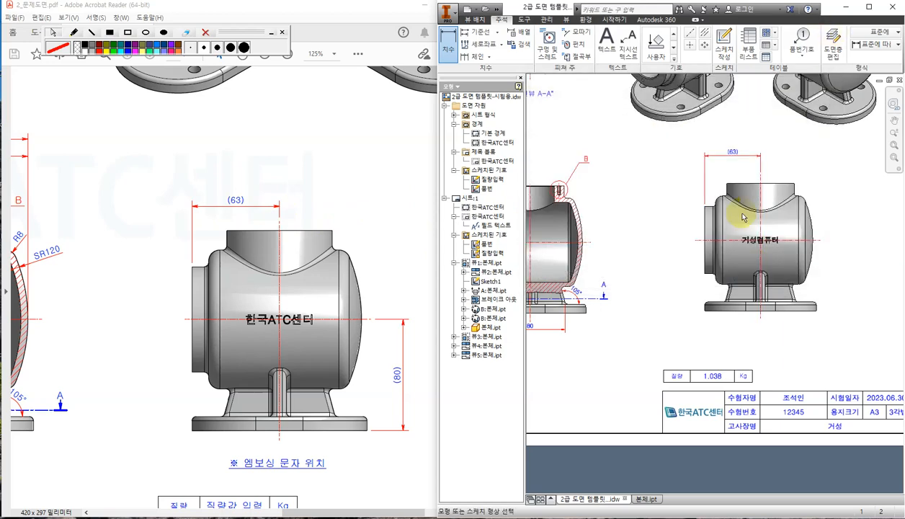
pyautogui.scroll(2, 735, 159)
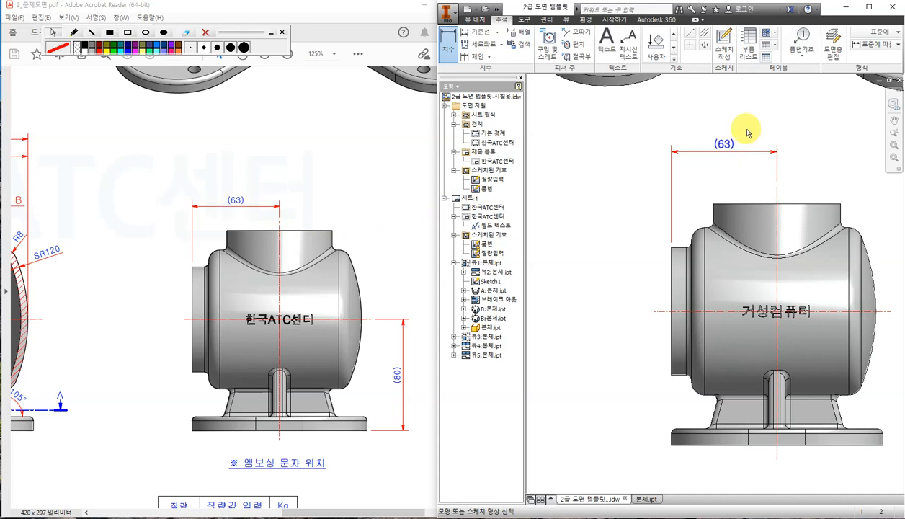
pyautogui.scroll(-3, 737, 199)
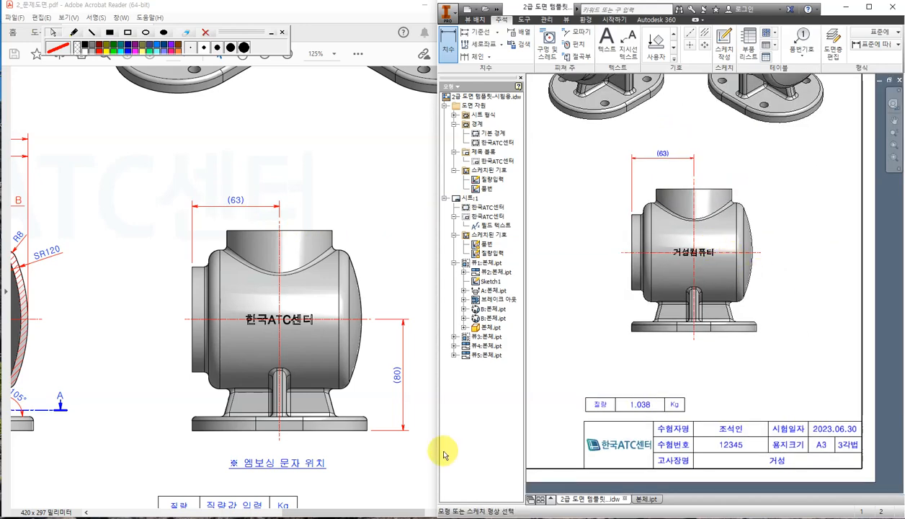
# Retrieve only the model's vertical 80 height dimension onto the right-side view.
pyautogui.click(762, 303)
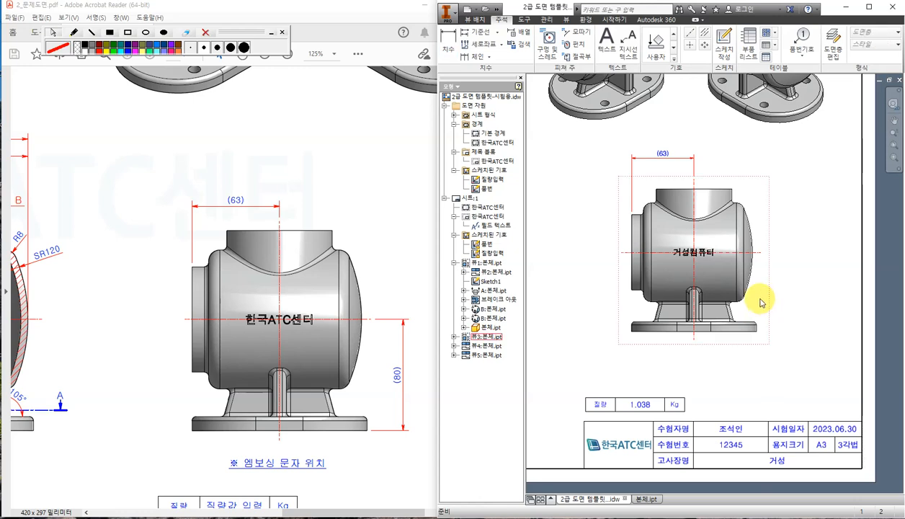
pyautogui.rightClick(762, 303)
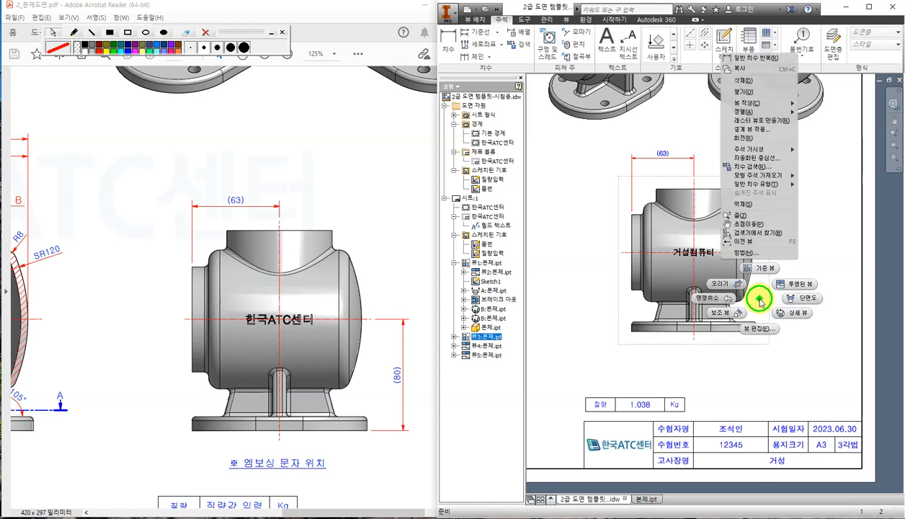
pyautogui.click(761, 170)
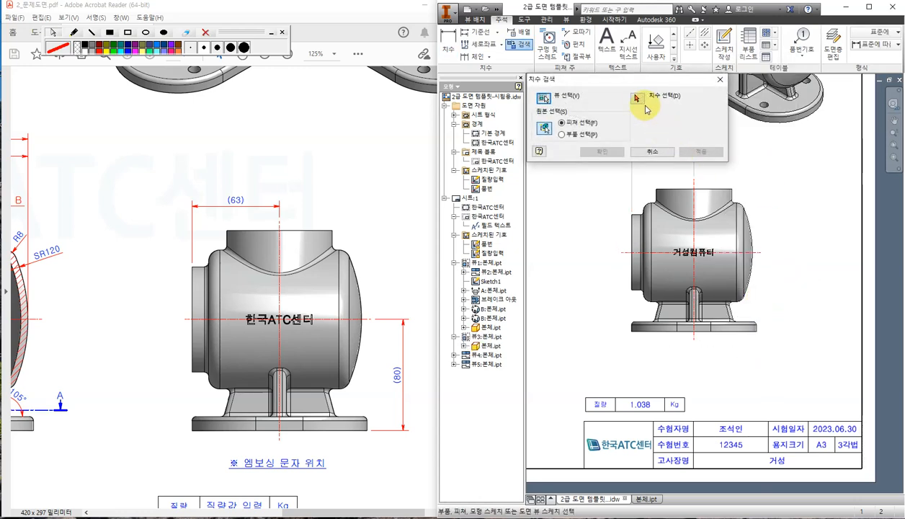
pyautogui.click(638, 99)
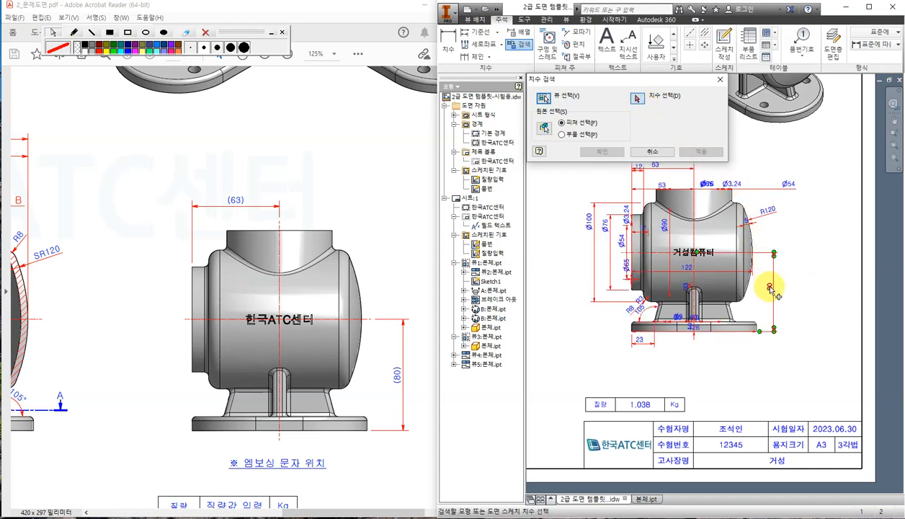
pyautogui.click(771, 288)
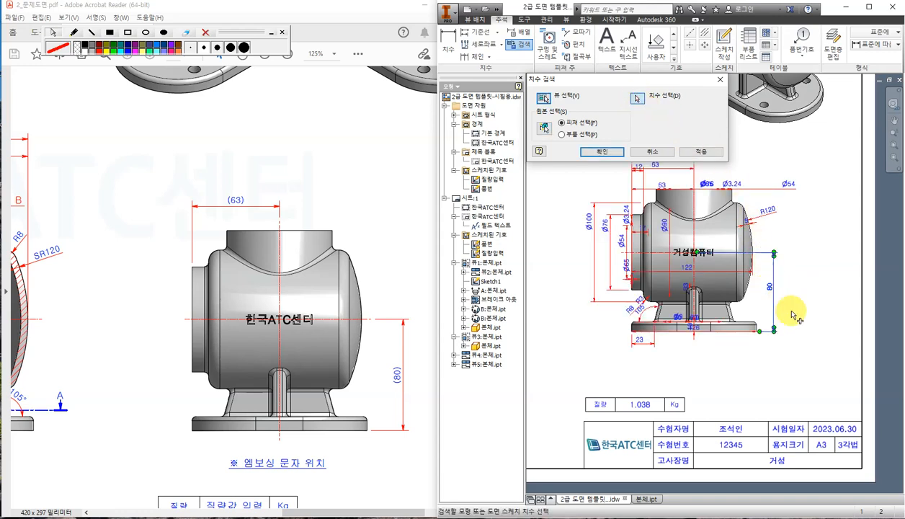
pyautogui.click(602, 152)
# Shift the 80 dimension slightly right and make it display as the reference value (80).
pyautogui.moveTo(770, 288); pyautogui.dragTo(783, 290)
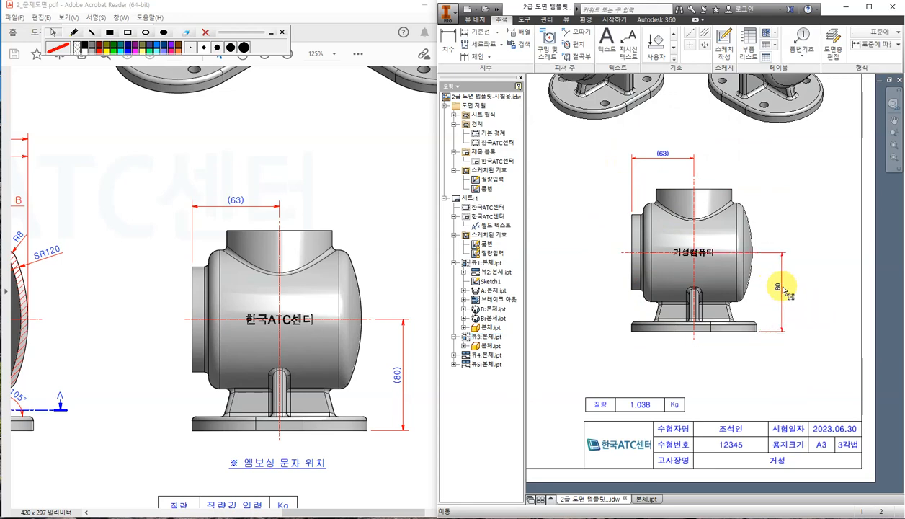
pyautogui.click(783, 289)
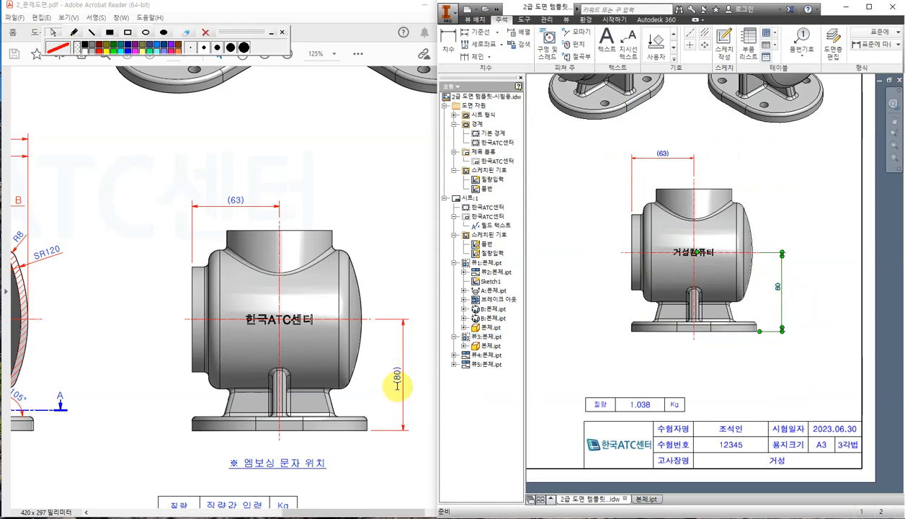
pyautogui.doubleClick(778, 288)
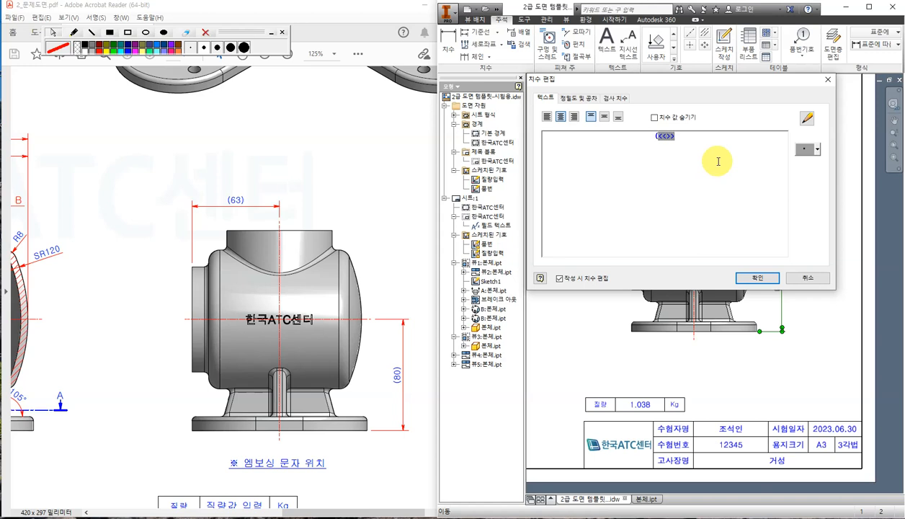
pyautogui.click(757, 277)
pyautogui.click(817, 379)
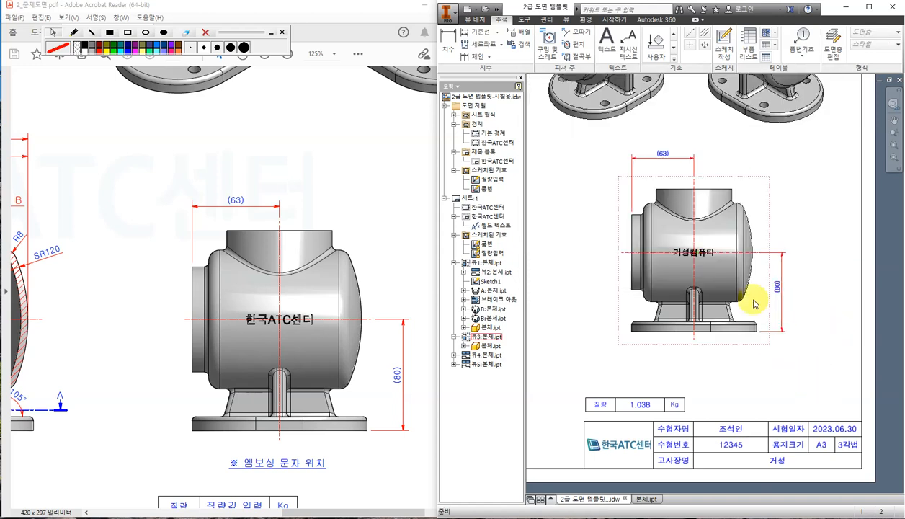
pyautogui.scroll(-5, 716, 304)
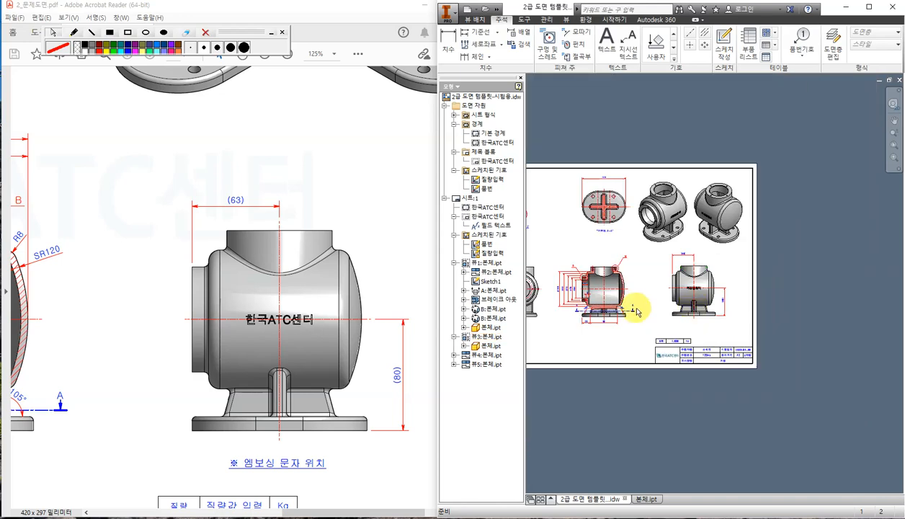
pyautogui.scroll(5, 635, 303)
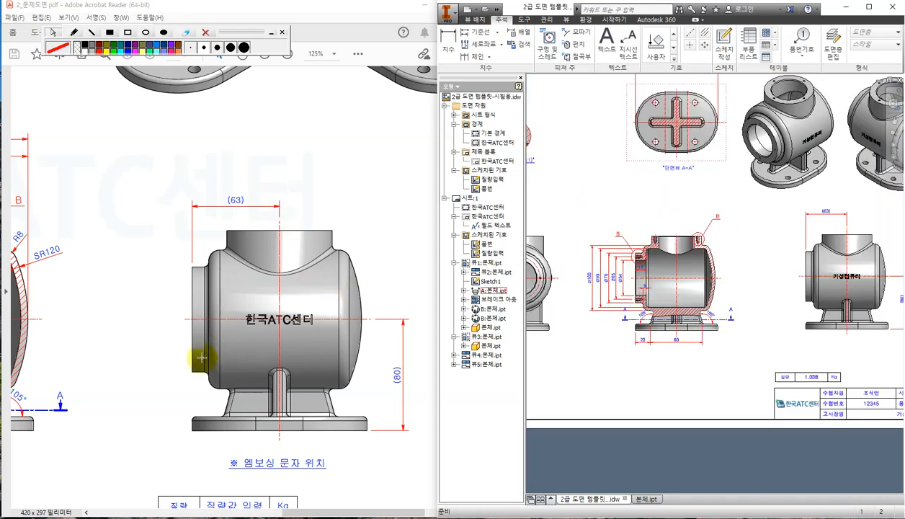
pyautogui.moveTo(284, 509); pyautogui.dragTo(205, 509)
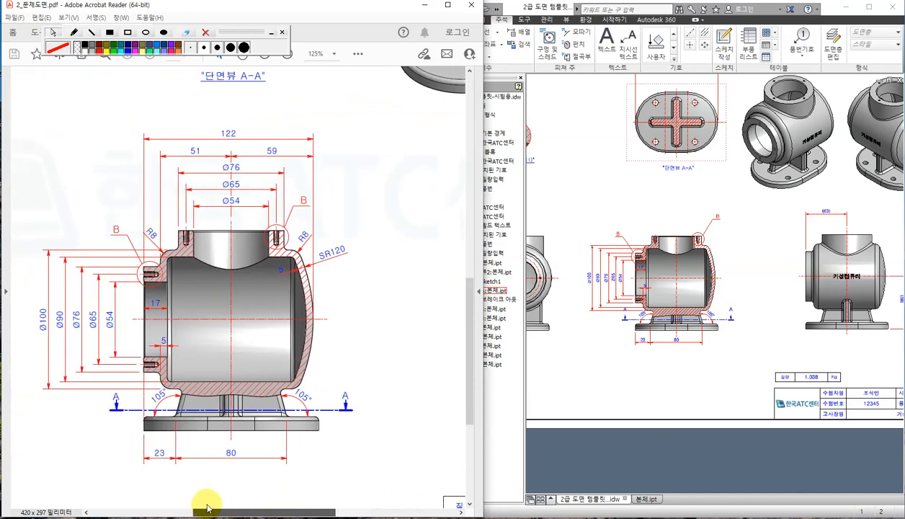
pyautogui.click(597, 196)
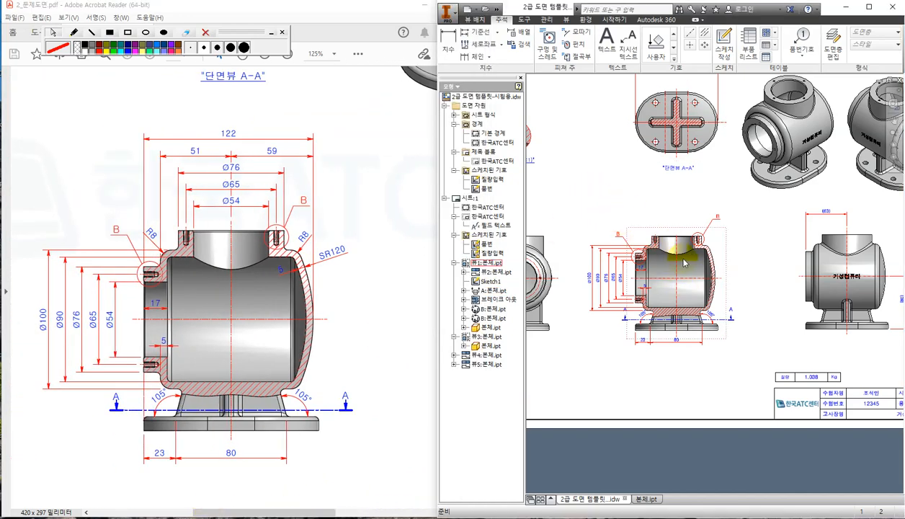
# Dimension the section view's upper-right fillet arc as R8.
pyautogui.scroll(3, 714, 262)
pyautogui.scroll(3, 742, 262)
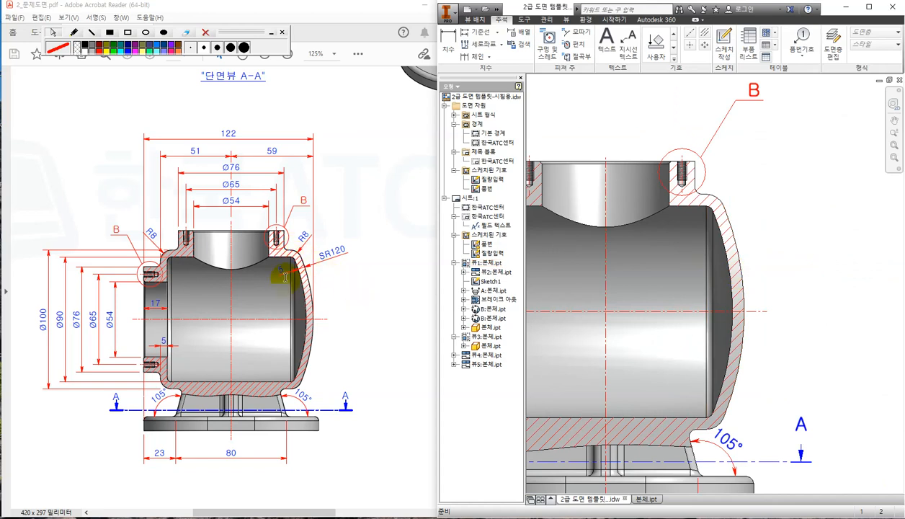
pyautogui.click(448, 41)
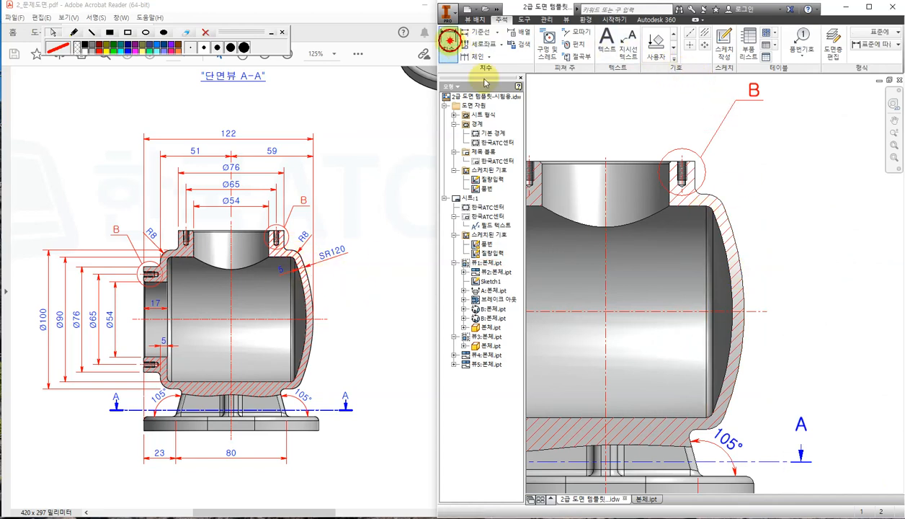
pyautogui.scroll(3, 722, 204)
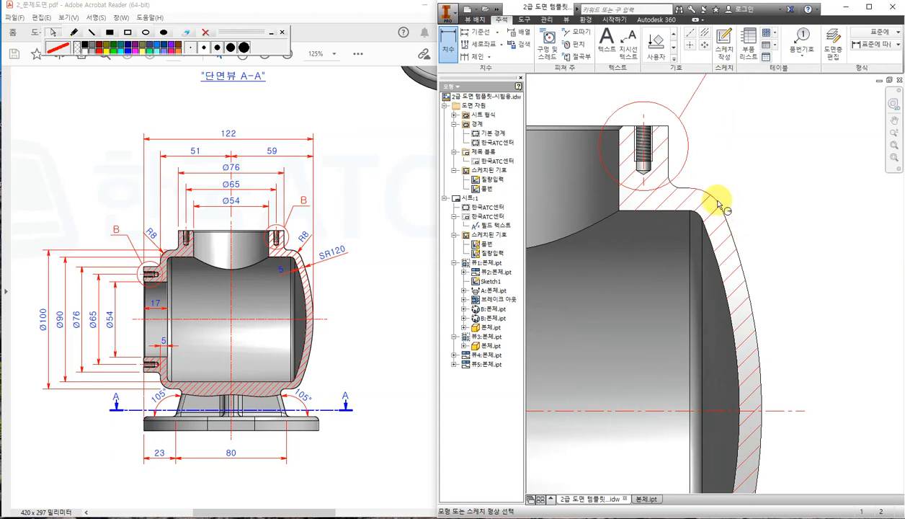
pyautogui.click(717, 202)
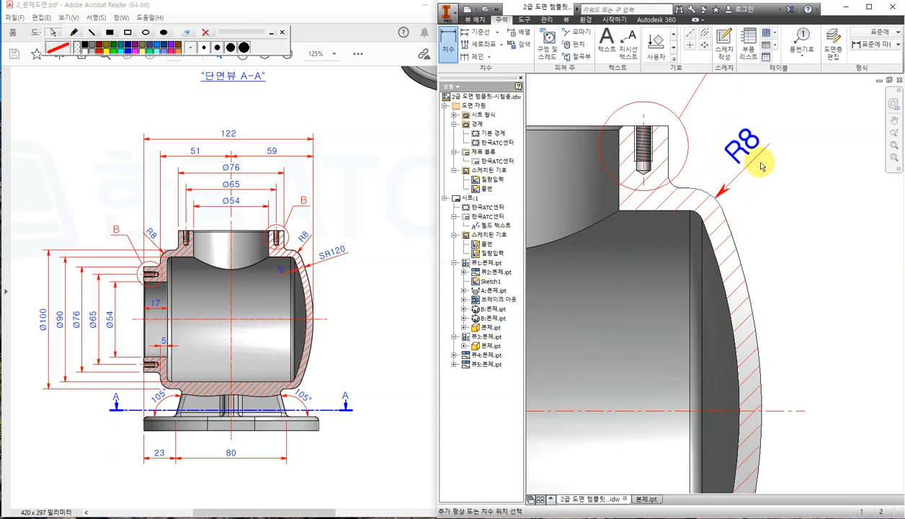
pyautogui.click(767, 163)
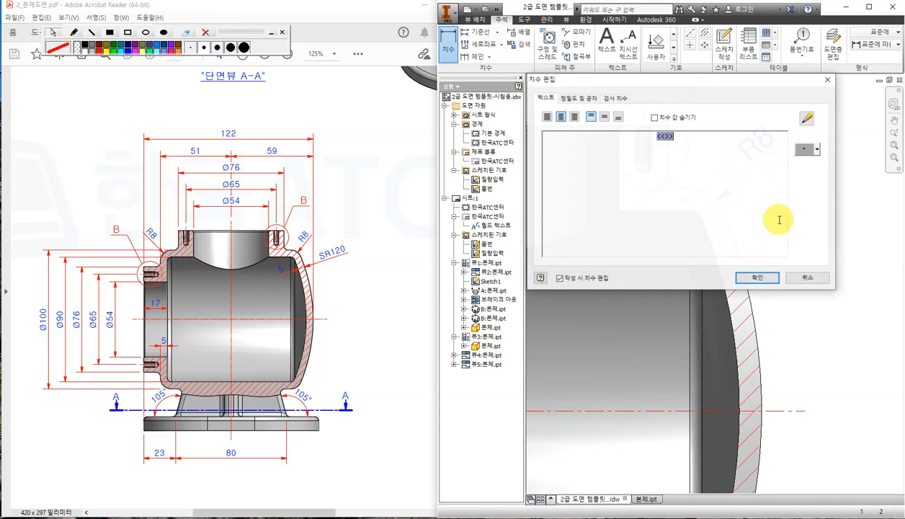
pyautogui.click(763, 276)
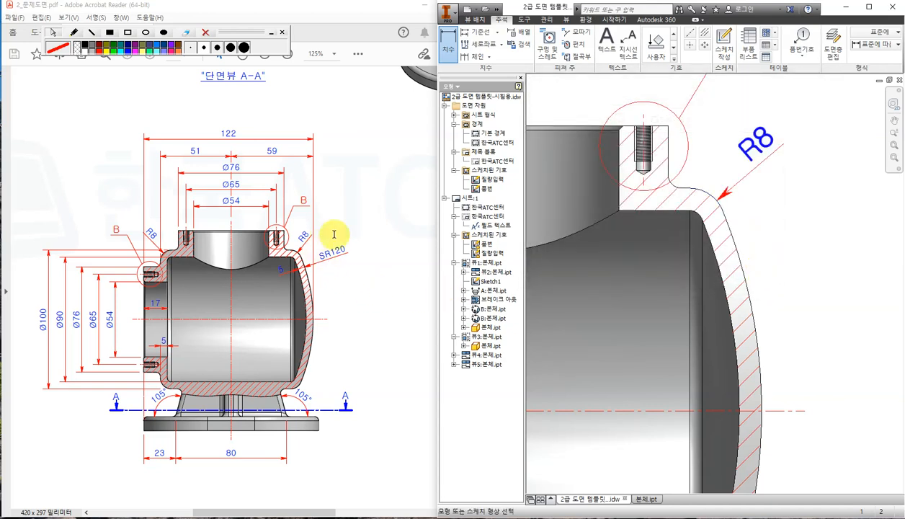
# Dimension the outer spherical arc as R120 and prefix it with S to read SR120.
pyautogui.click(744, 279)
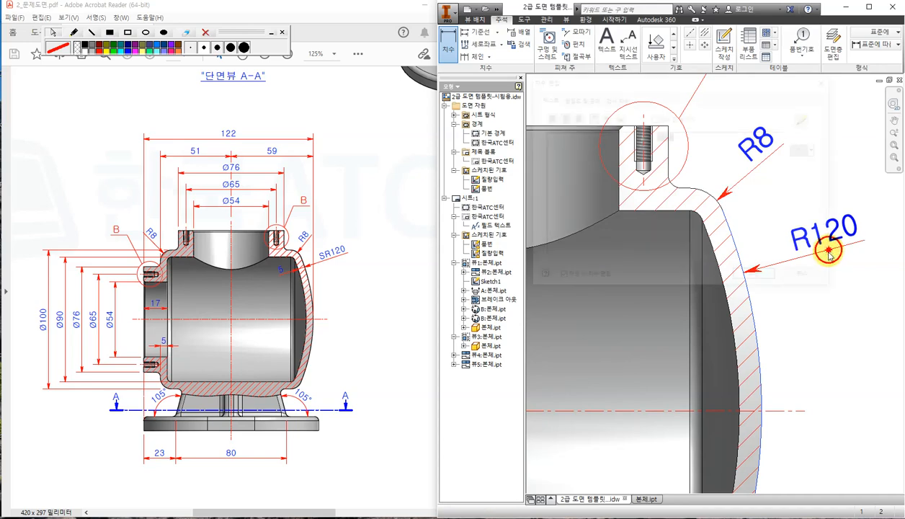
pyautogui.click(828, 256)
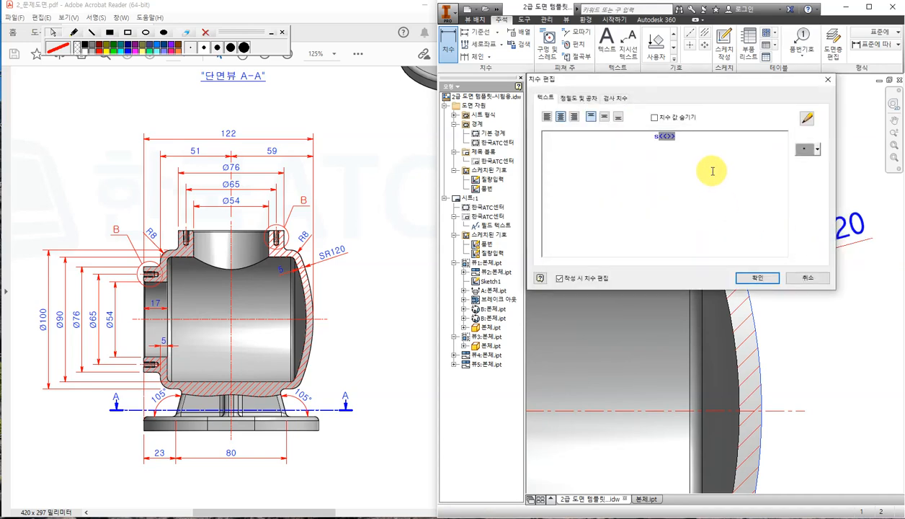
pyautogui.write('S')
pyautogui.click(758, 277)
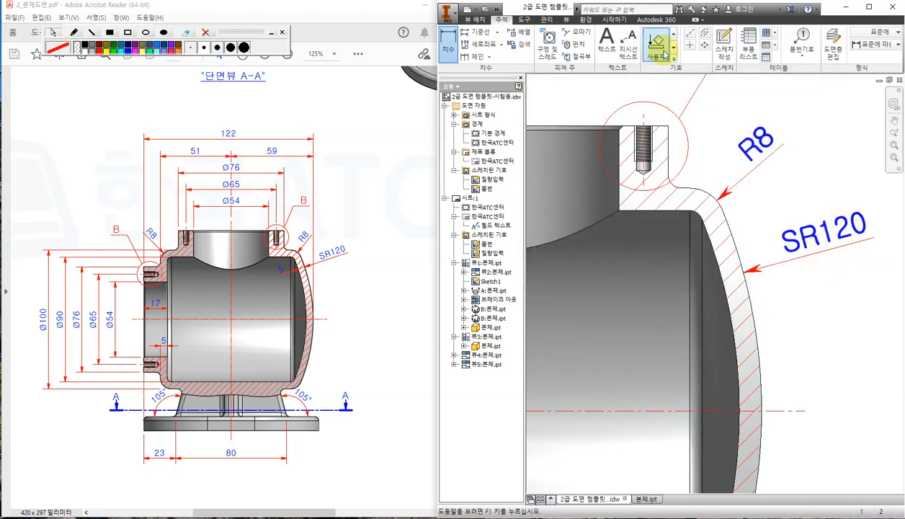
# Add the 5 wall-thickness dimension on the curved body wall.
pyautogui.click(739, 250)
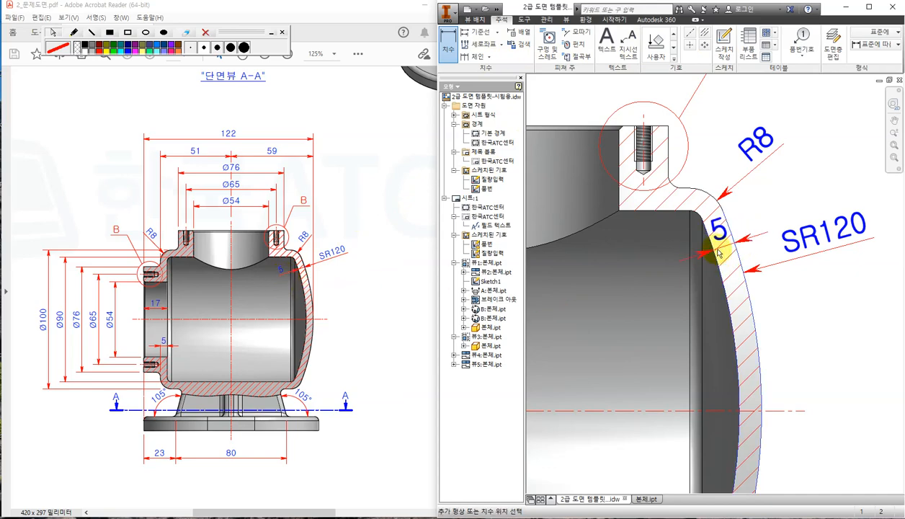
pyautogui.click(652, 282)
pyautogui.click(755, 275)
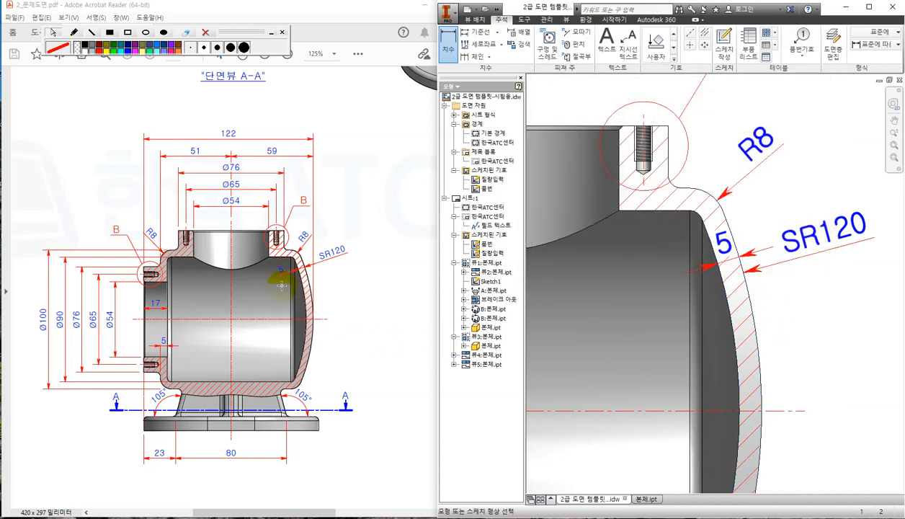
pyautogui.click(369, 297)
pyautogui.keyDown('ctrl'); pyautogui.scroll(3, 278, 279); pyautogui.keyUp('ctrl')
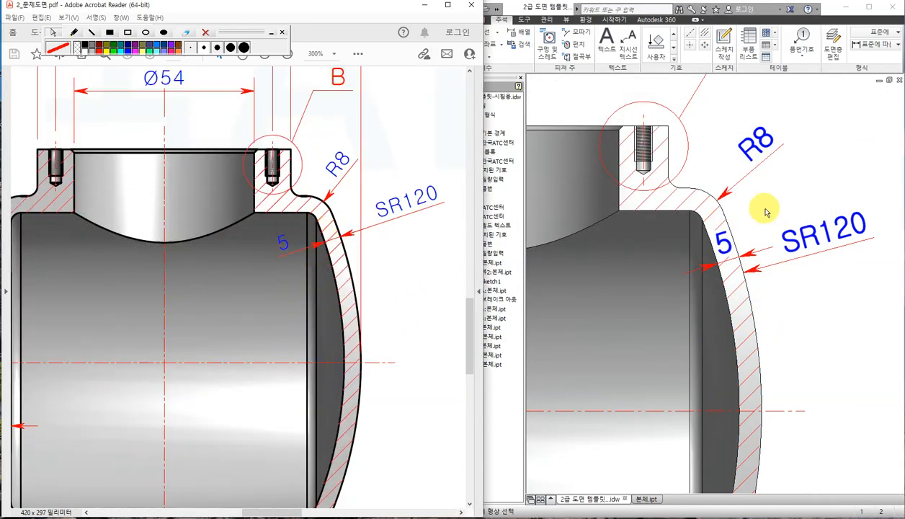
# Try moving the 5 wall-thickness text and arrows onto the wall's inner side.
pyautogui.click(810, 185)
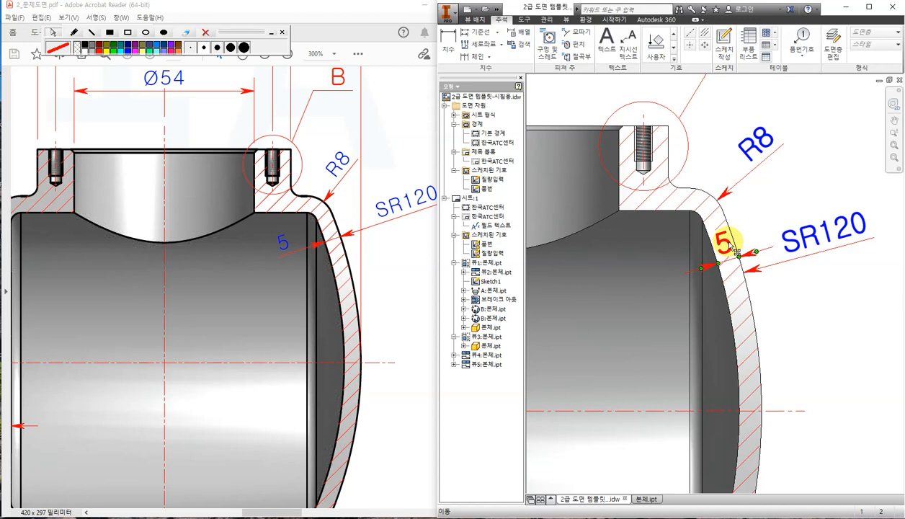
pyautogui.moveTo(732, 246); pyautogui.dragTo(670, 297)
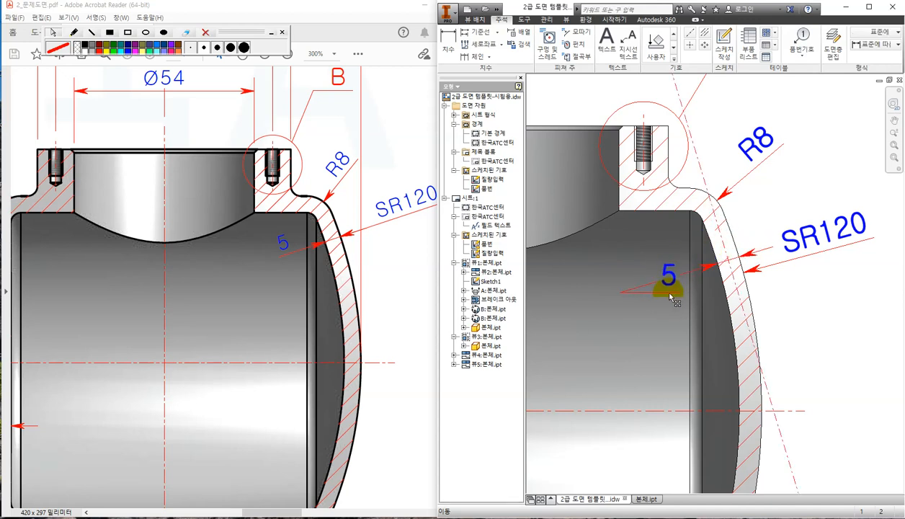
pyautogui.click(768, 284)
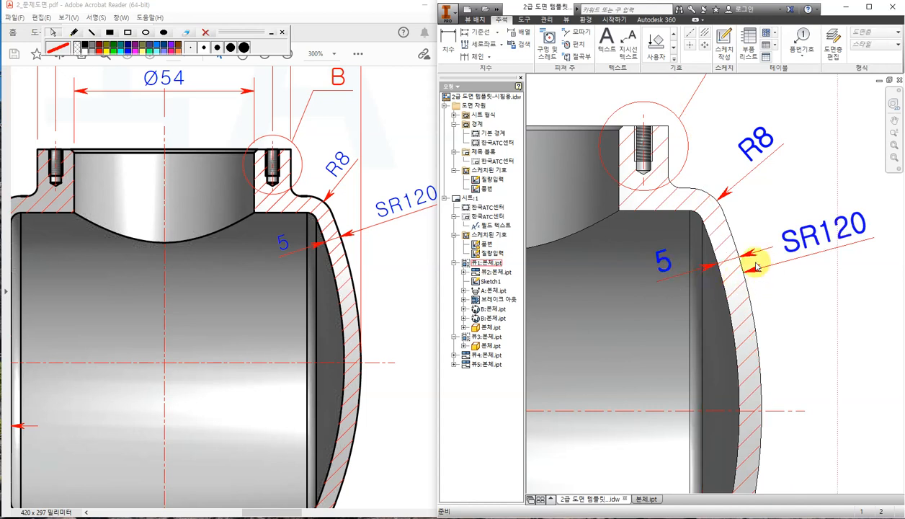
pyautogui.click(748, 254)
pyautogui.moveTo(752, 268); pyautogui.dragTo(762, 307)
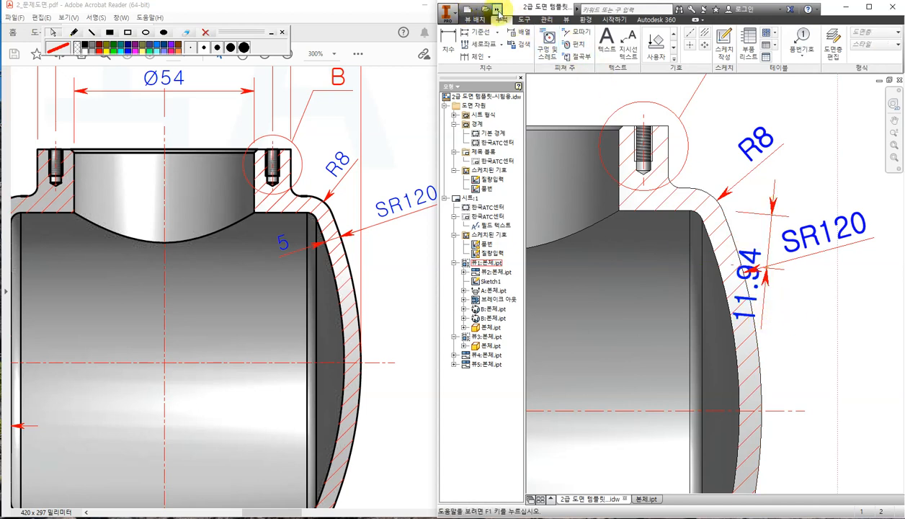
# Undo the change so the wall thickness dimension reads 5 again.
pyautogui.click(497, 12)
pyautogui.click(512, 23)
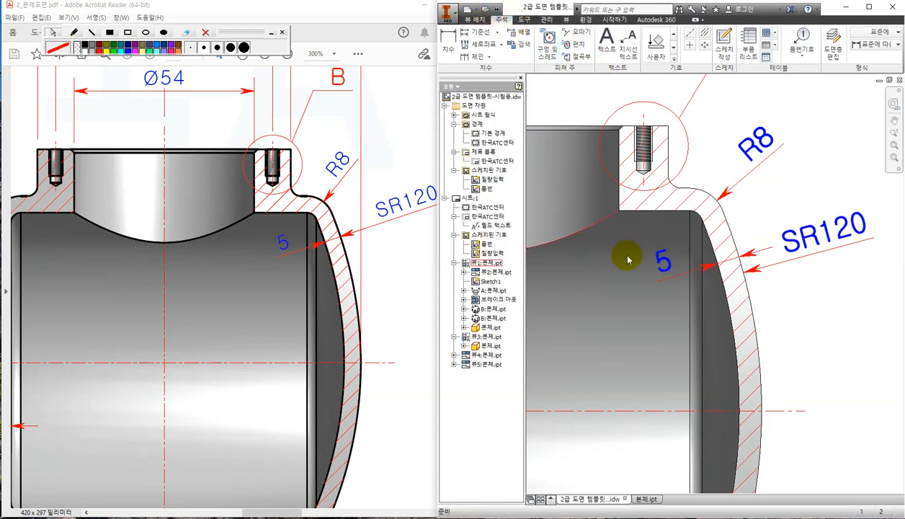
pyautogui.scroll(2, 827, 345)
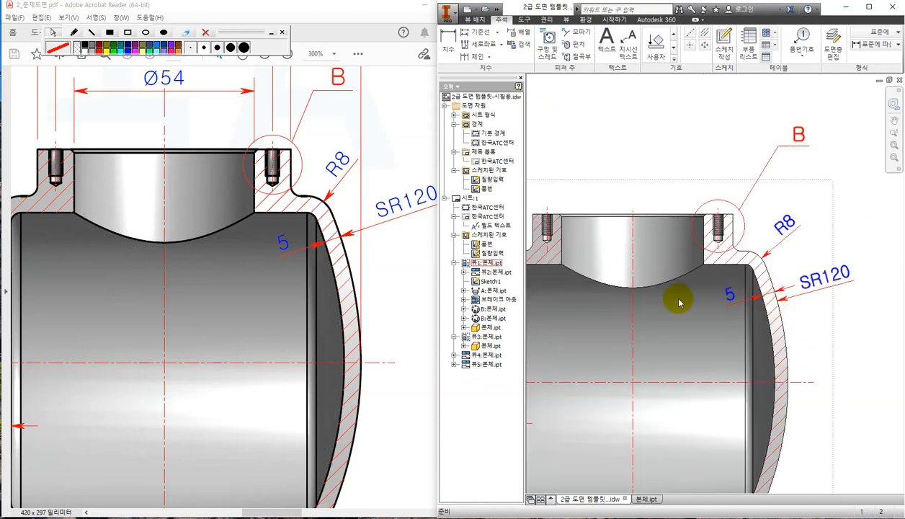
# Nudge the SR120 dimension's arrow end slightly higher and compare it against the reference PDF.
pyautogui.click(785, 302)
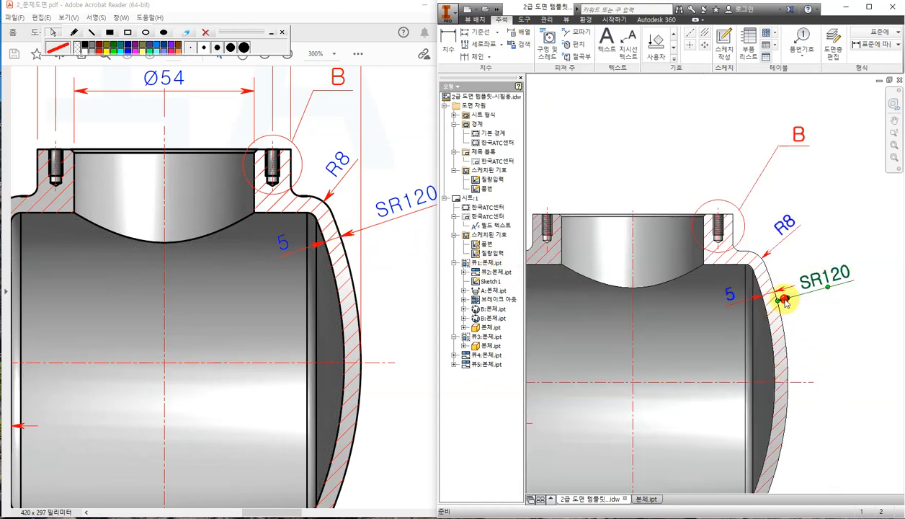
pyautogui.moveTo(777, 299); pyautogui.dragTo(777, 295)
pyautogui.click(829, 336)
pyautogui.scroll(-3, 771, 317)
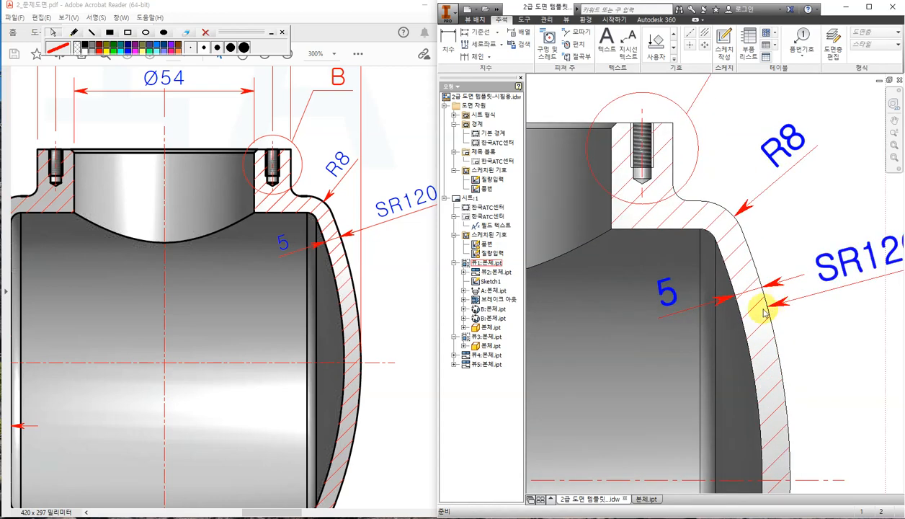
pyautogui.scroll(3, 795, 365)
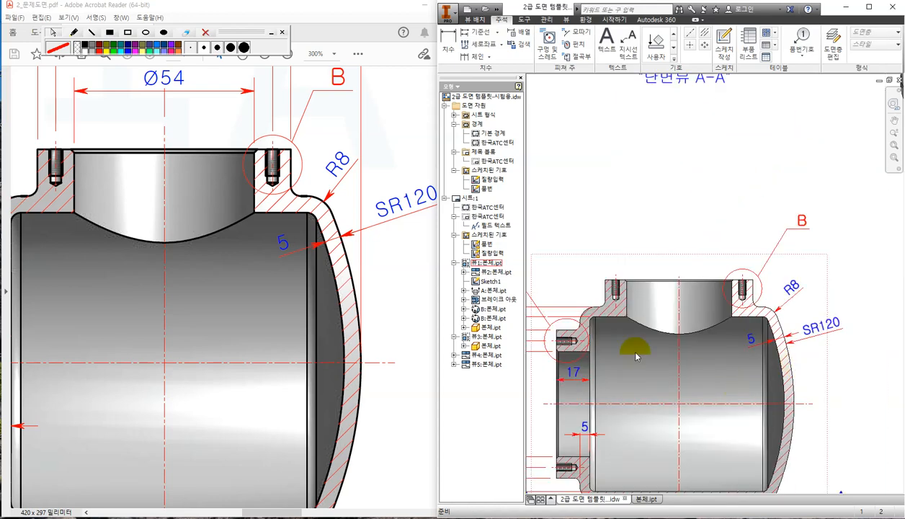
pyautogui.click(413, 433)
pyautogui.keyDown('ctrl'); pyautogui.scroll(-2, 248, 280); pyautogui.keyUp('ctrl')
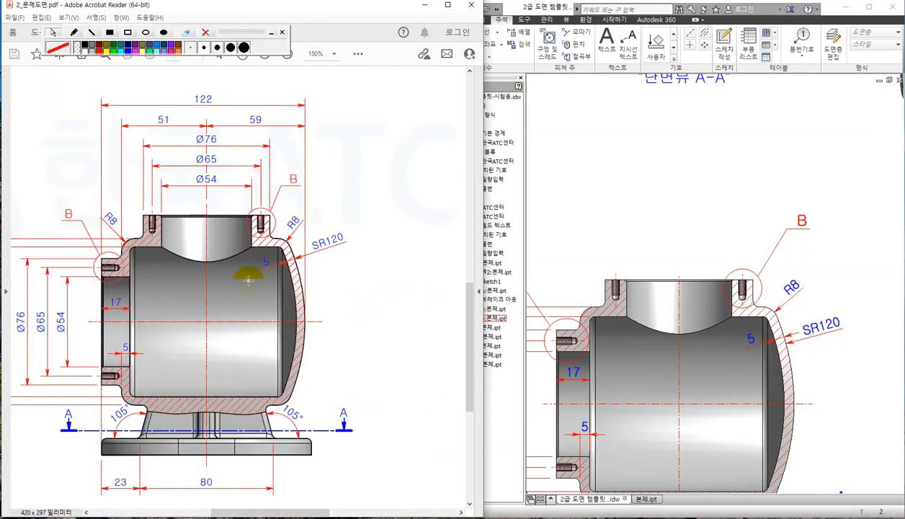
pyautogui.click(610, 164)
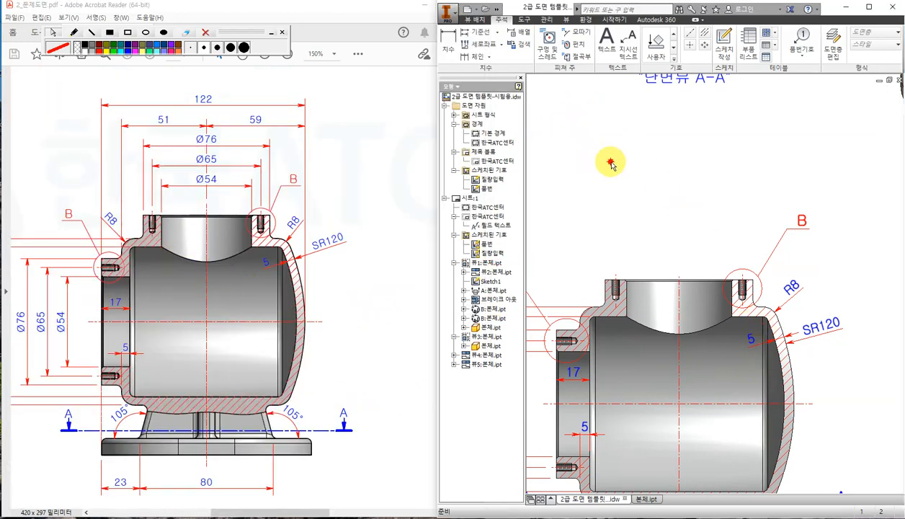
# Dimension the section view's left fillet arc as R8.
pyautogui.click(447, 43)
pyautogui.scroll(-3, 582, 316)
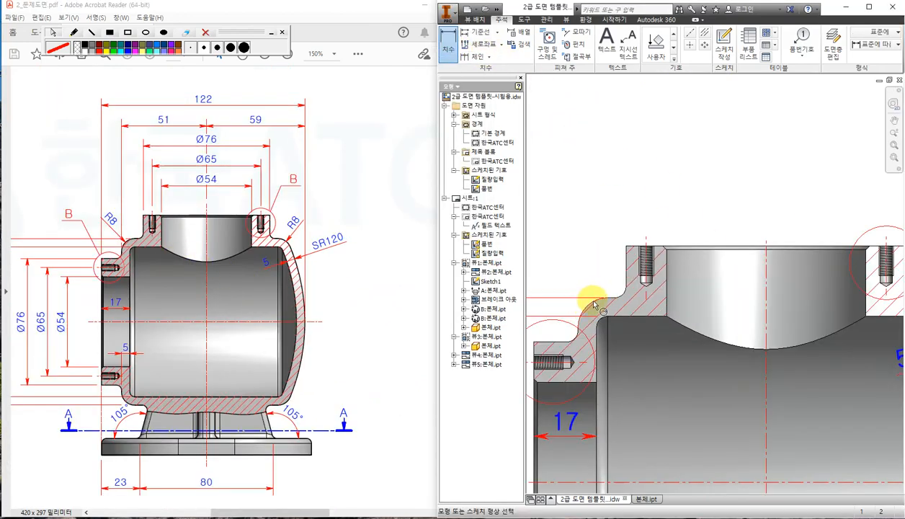
pyautogui.click(595, 305)
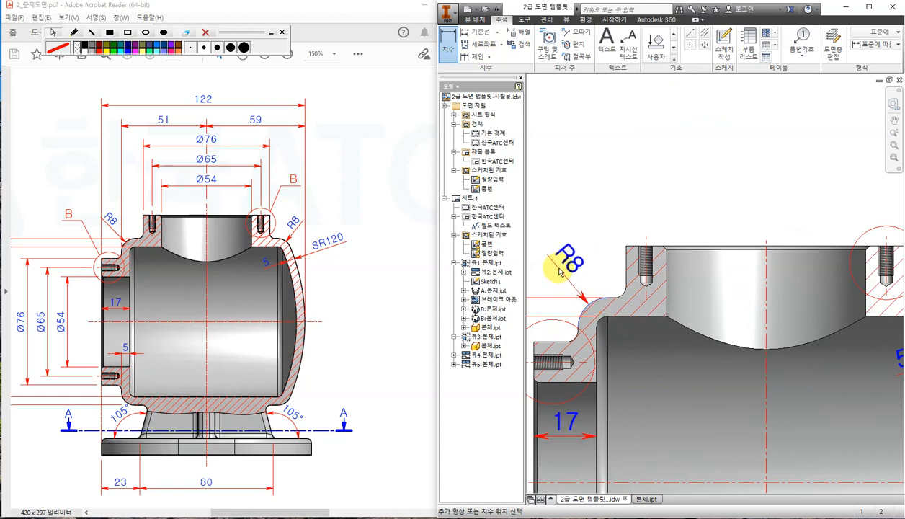
pyautogui.click(559, 271)
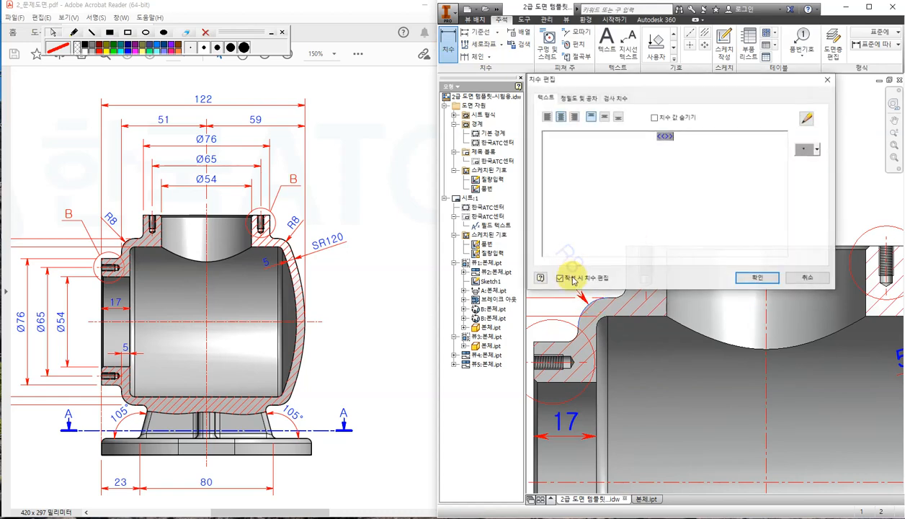
pyautogui.click(751, 281)
# Check the reference PDF, then zoom the Inventor drawing to detail view B.
pyautogui.scroll(3, 745, 283)
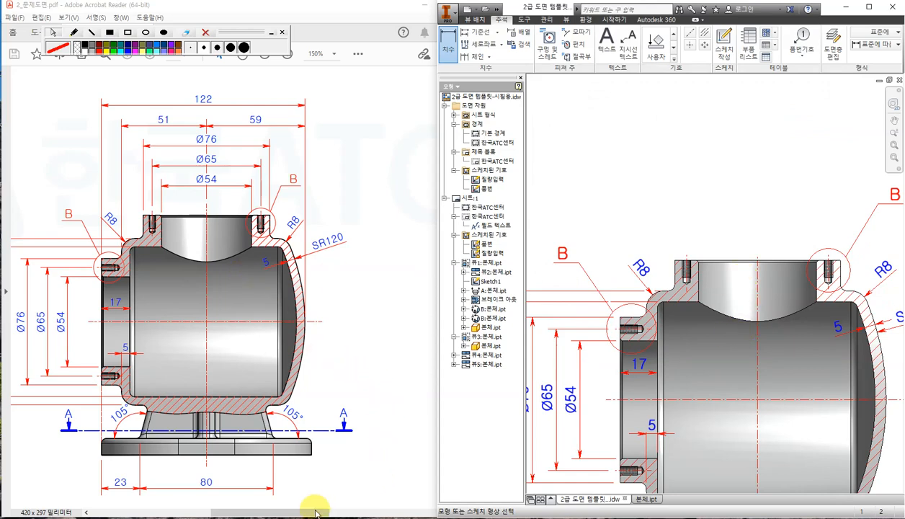
pyautogui.moveTo(312, 509); pyautogui.dragTo(218, 505)
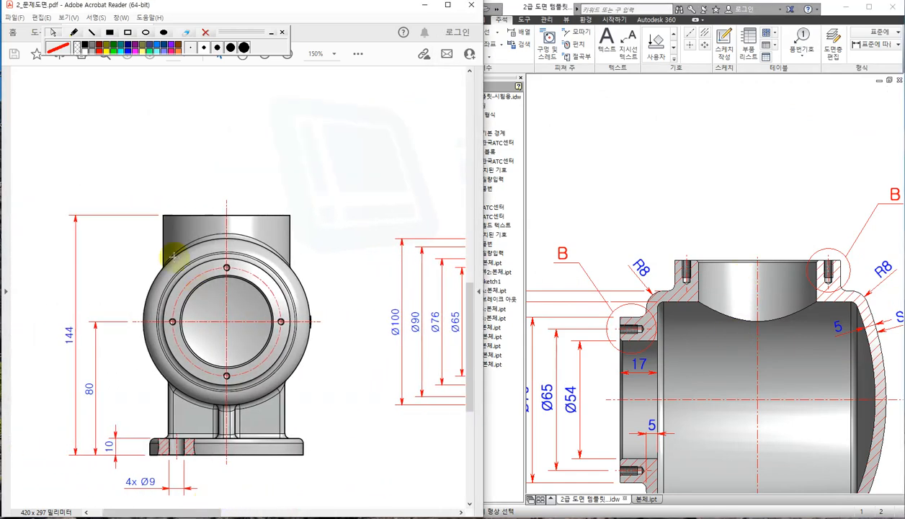
pyautogui.scroll(6, 146, 199)
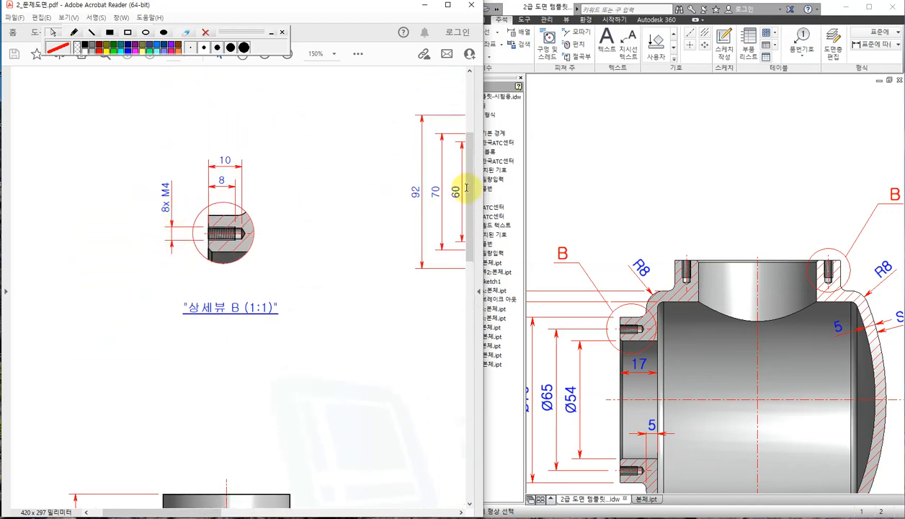
pyautogui.click(670, 141)
pyautogui.scroll(-4, 670, 140)
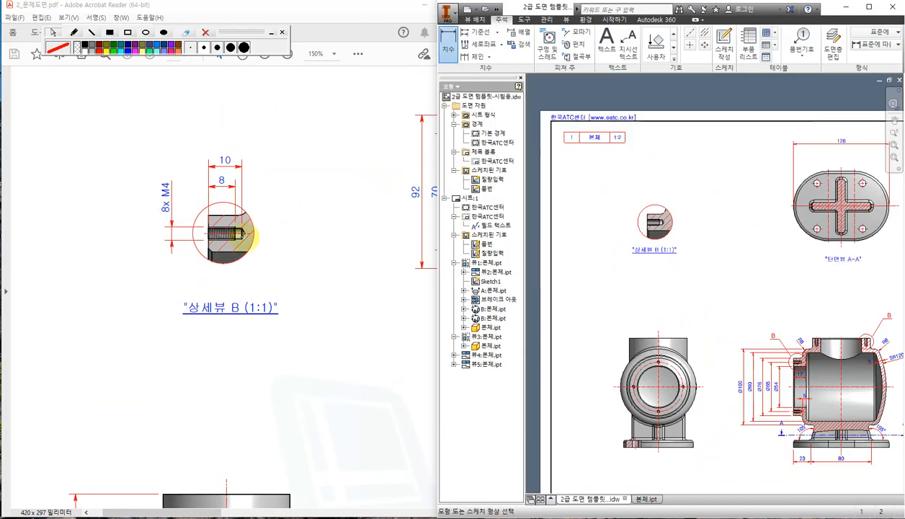
pyautogui.scroll(5, 651, 223)
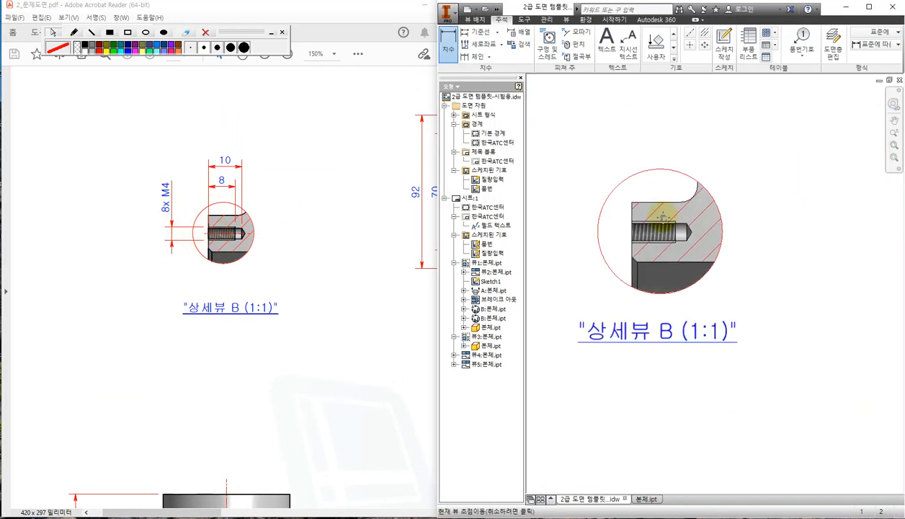
pyautogui.scroll(3, 664, 222)
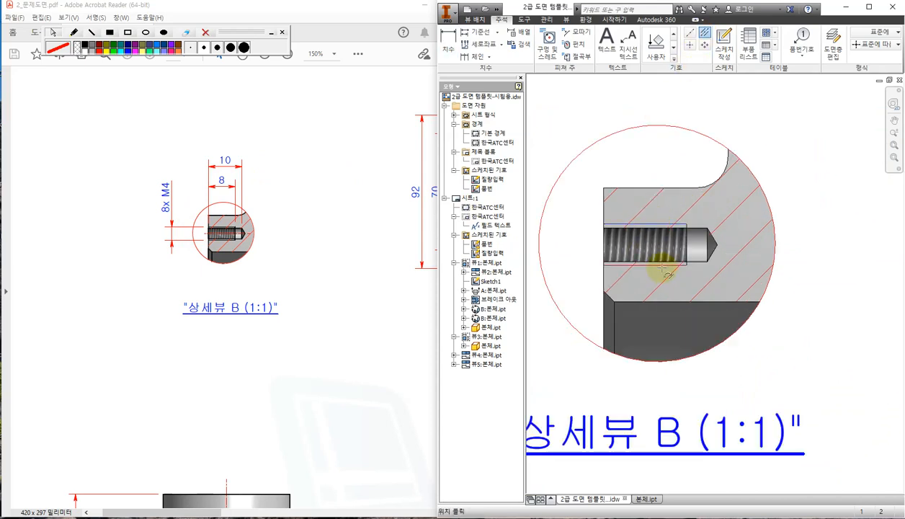
pyautogui.scroll(-2, 716, 295)
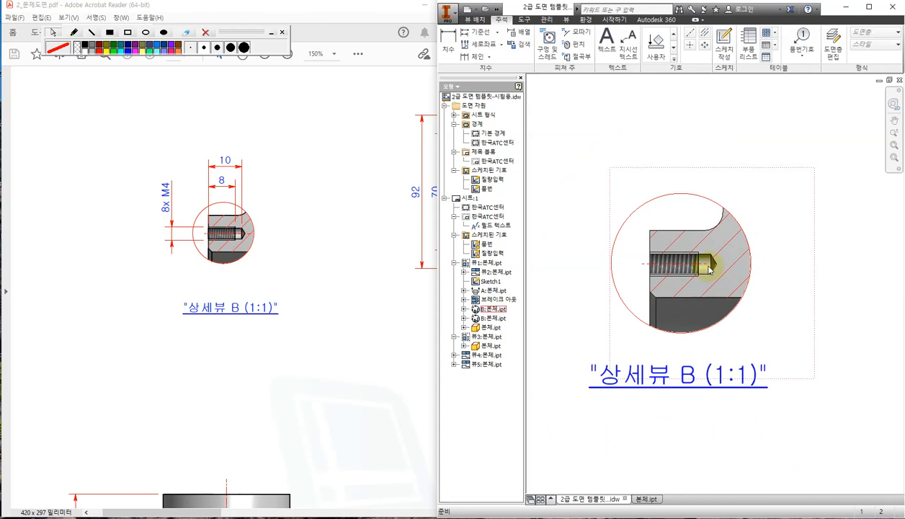
pyautogui.click(454, 41)
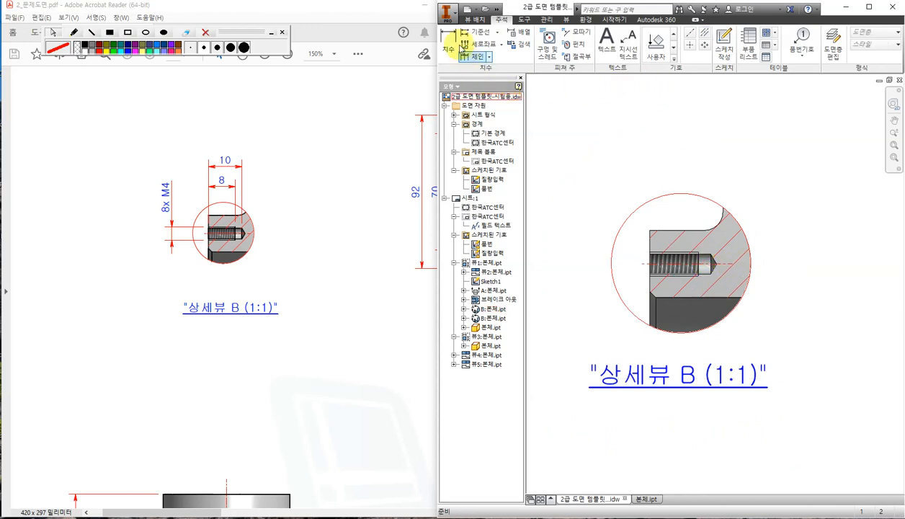
# Dimension the threaded hole in detail view B as 4 and prefix its text with 8×.
pyautogui.scroll(2, 707, 264)
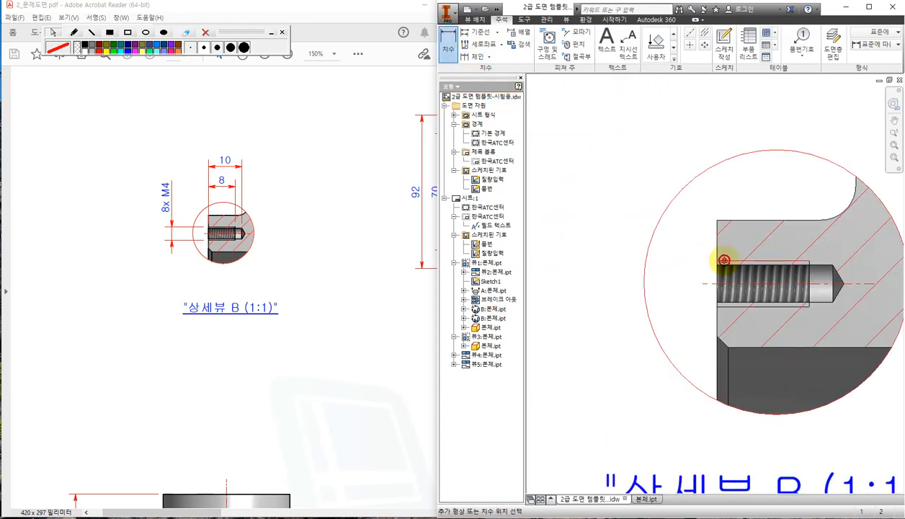
pyautogui.click(723, 260)
pyautogui.click(721, 306)
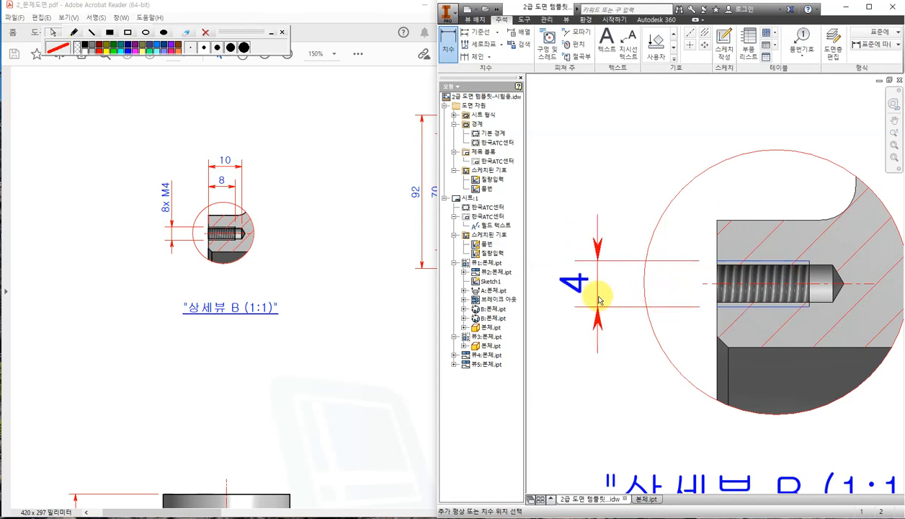
pyautogui.click(598, 299)
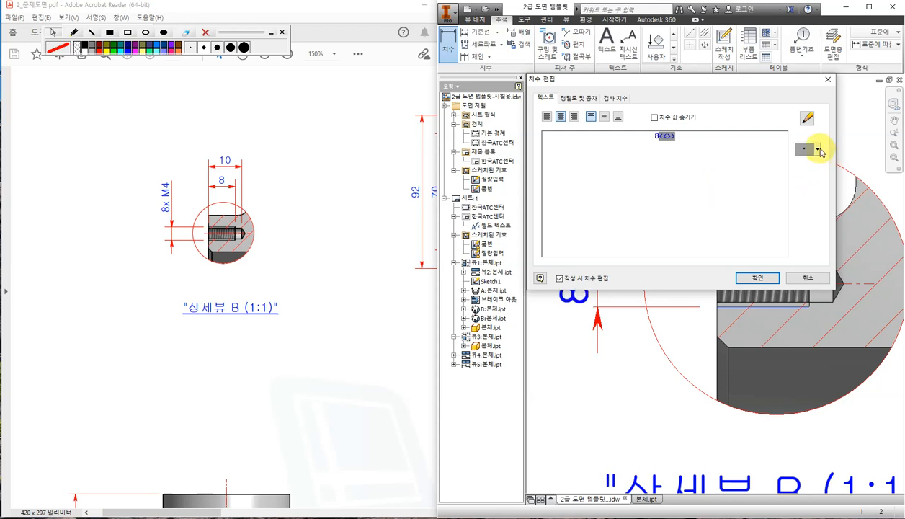
pyautogui.click(818, 149)
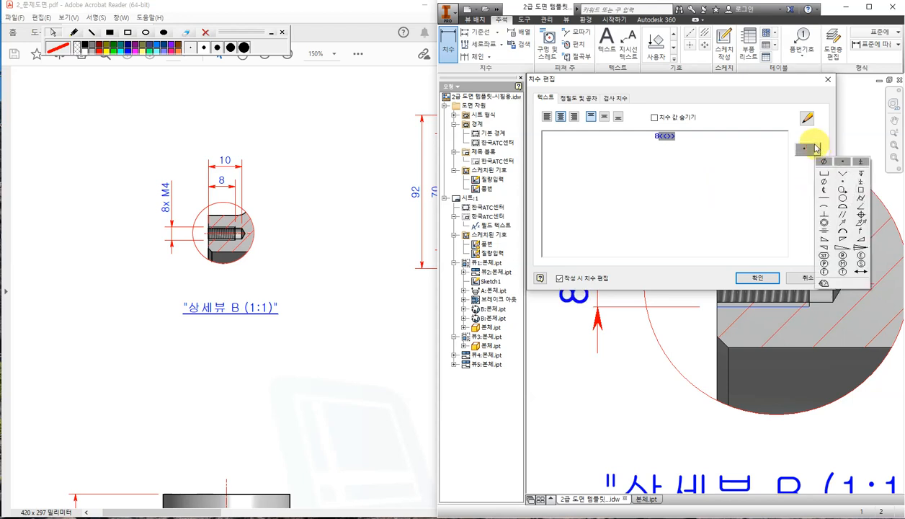
pyautogui.click(682, 171)
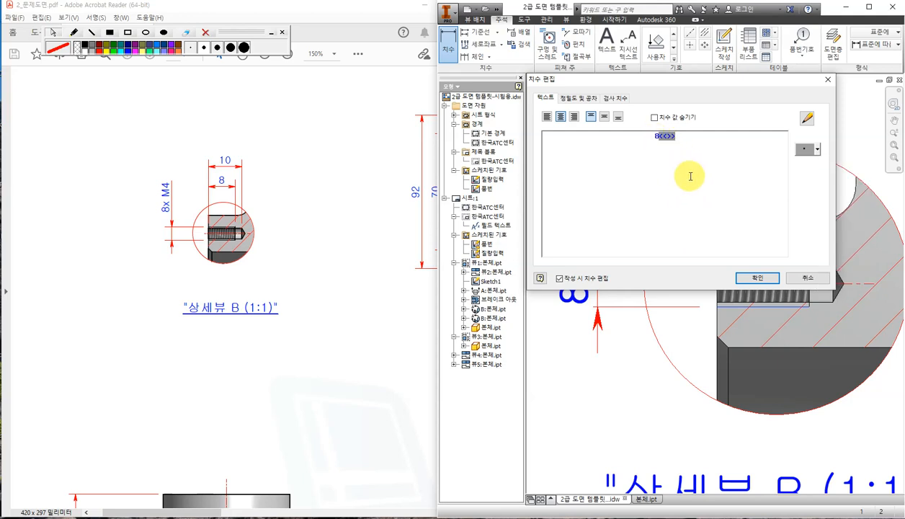
pyautogui.press('BackSpace')
pyautogui.press('Hangul_Hanja')
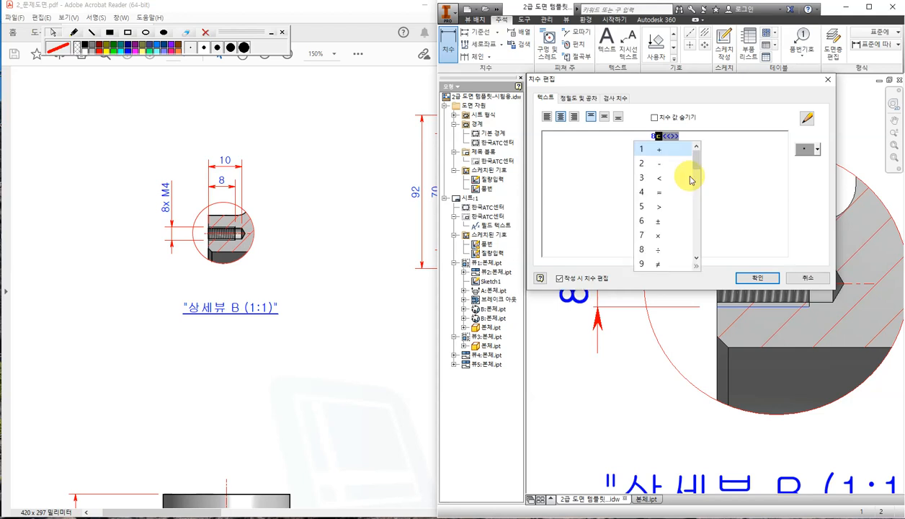
pyautogui.click(657, 235)
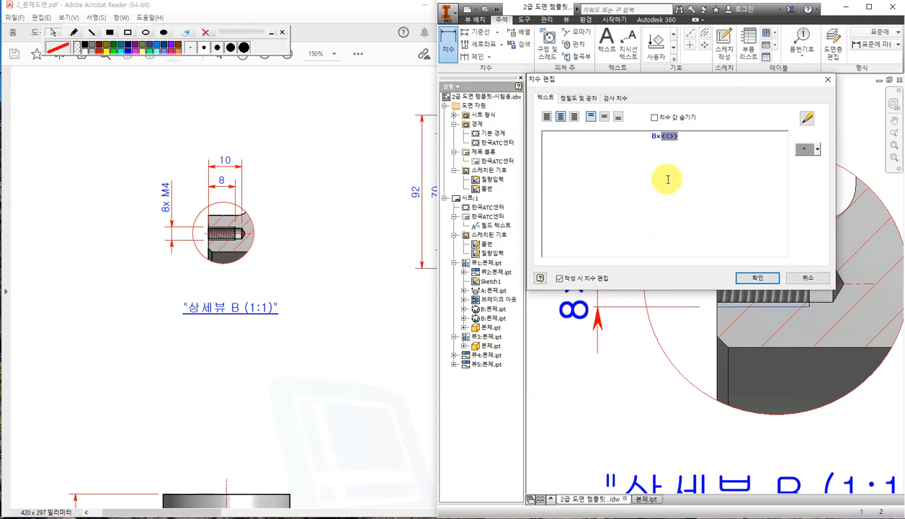
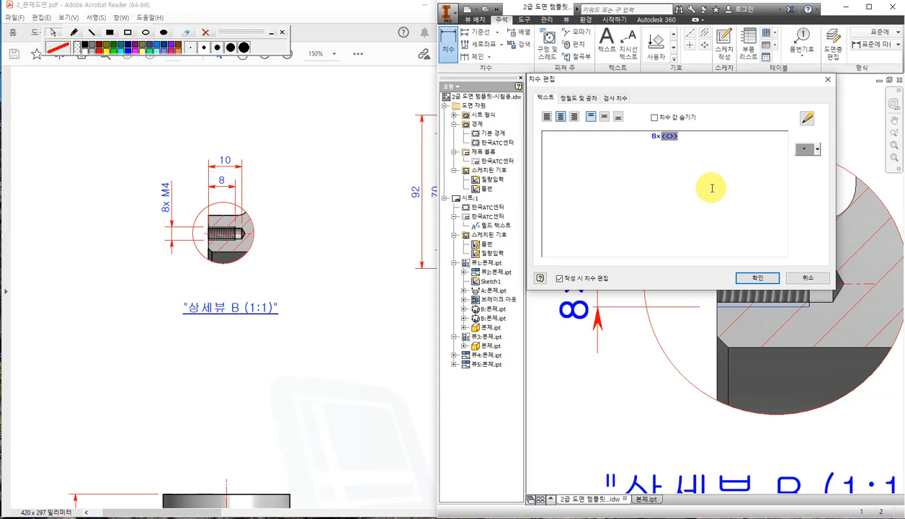
# Insert M after 8× so detail view B's thread dimension reads 8×M4.
pyautogui.write('M')
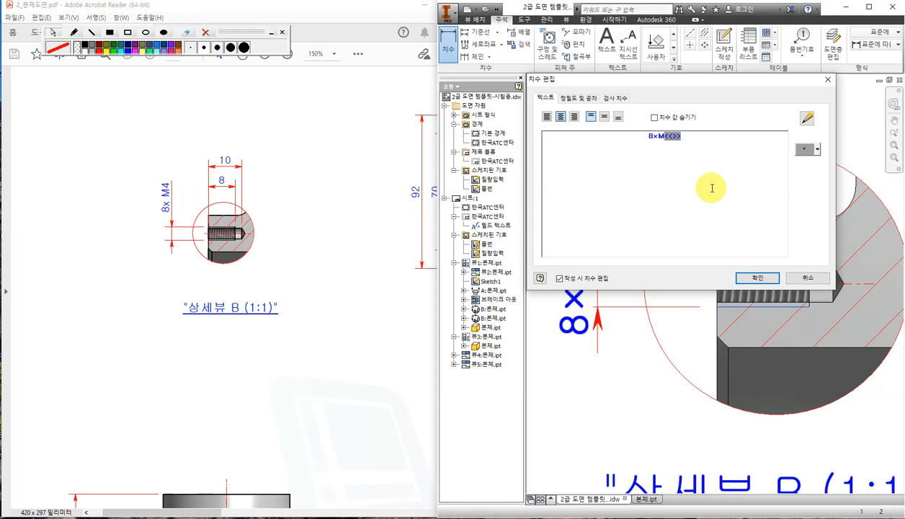
pyautogui.moveTo(731, 83); pyautogui.dragTo(777, 25)
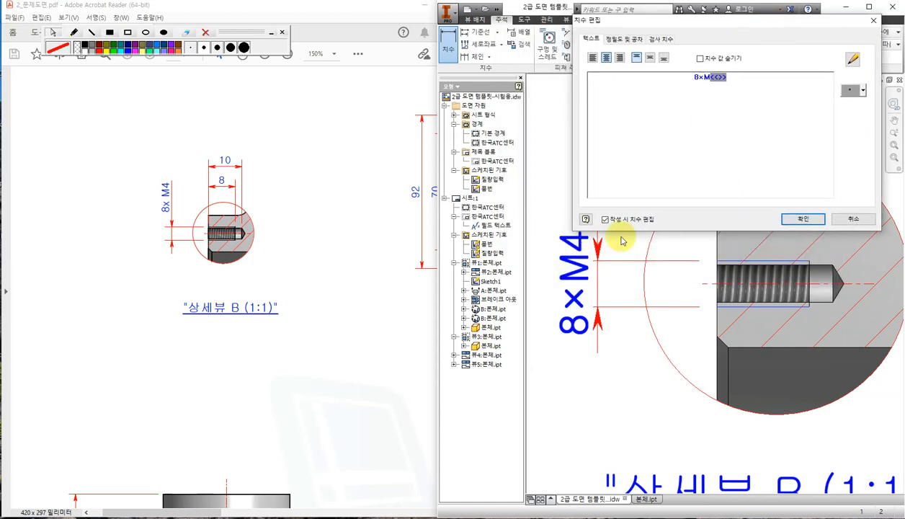
pyautogui.click(805, 220)
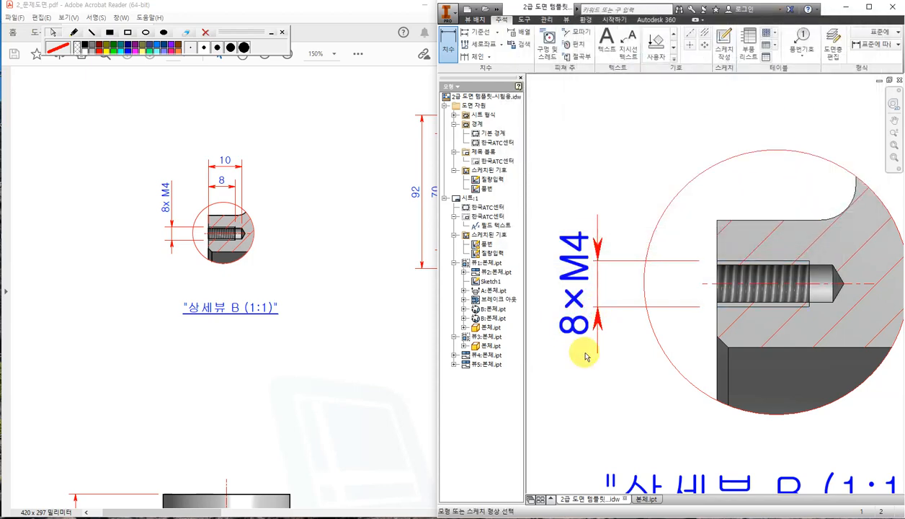
# Dimension detail B's threaded hole with 8 thread length and 10 hole depth, stacked above.
pyautogui.click(587, 381)
pyautogui.scroll(-2, 612, 372)
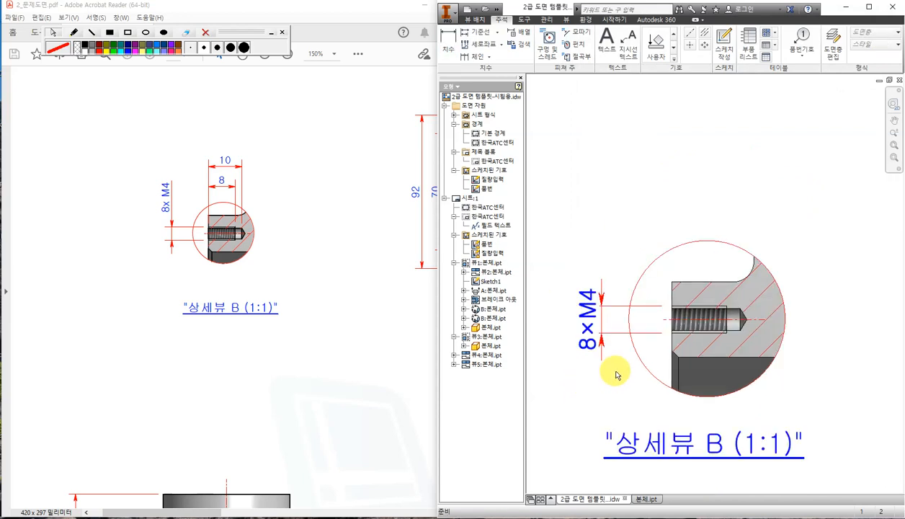
pyautogui.click(448, 48)
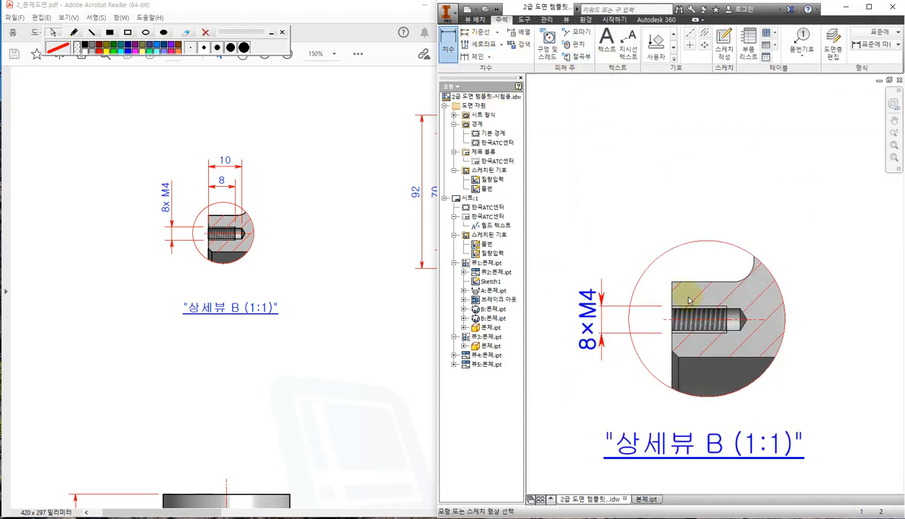
pyautogui.click(671, 282)
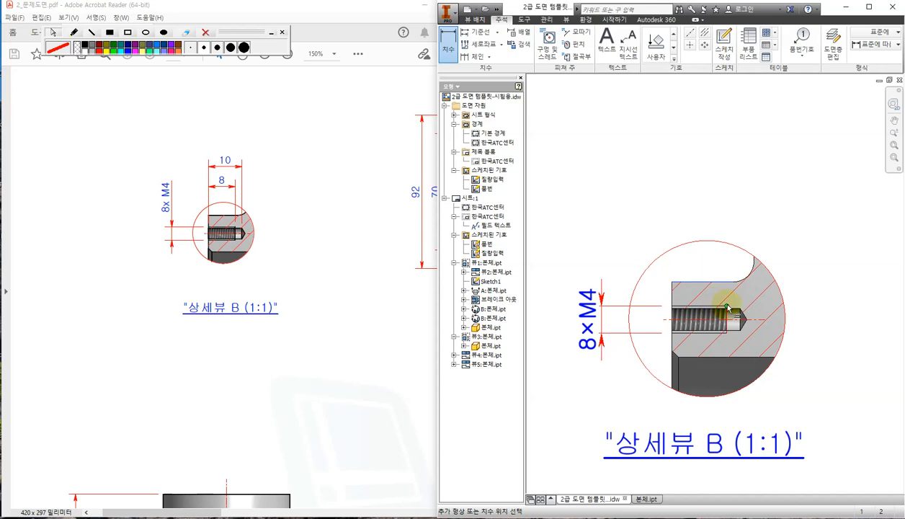
pyautogui.click(726, 307)
pyautogui.click(699, 229)
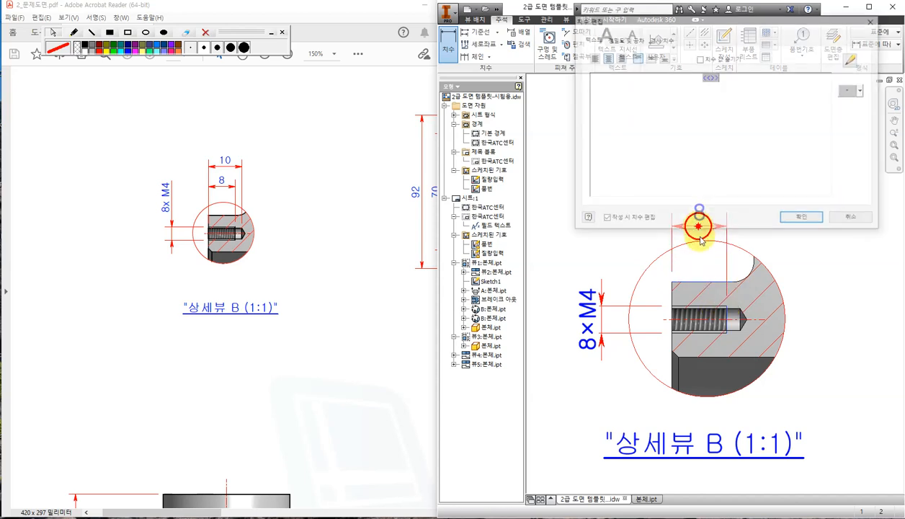
pyautogui.click(800, 216)
pyautogui.click(671, 283)
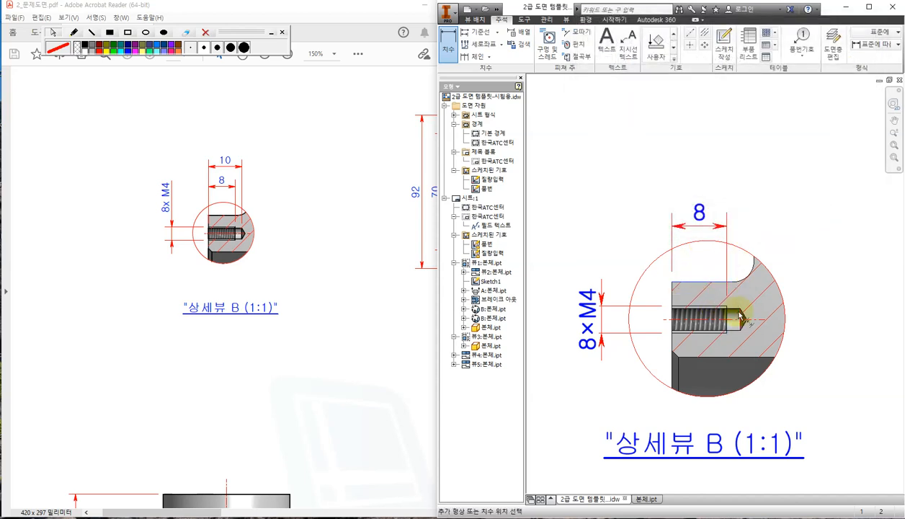
pyautogui.click(739, 307)
pyautogui.click(705, 196)
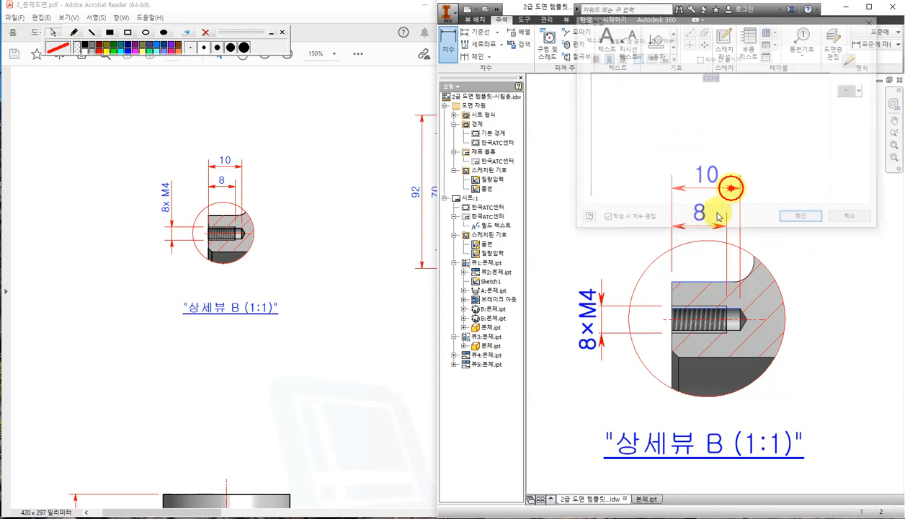
pyautogui.click(805, 218)
pyautogui.scroll(-5, 751, 283)
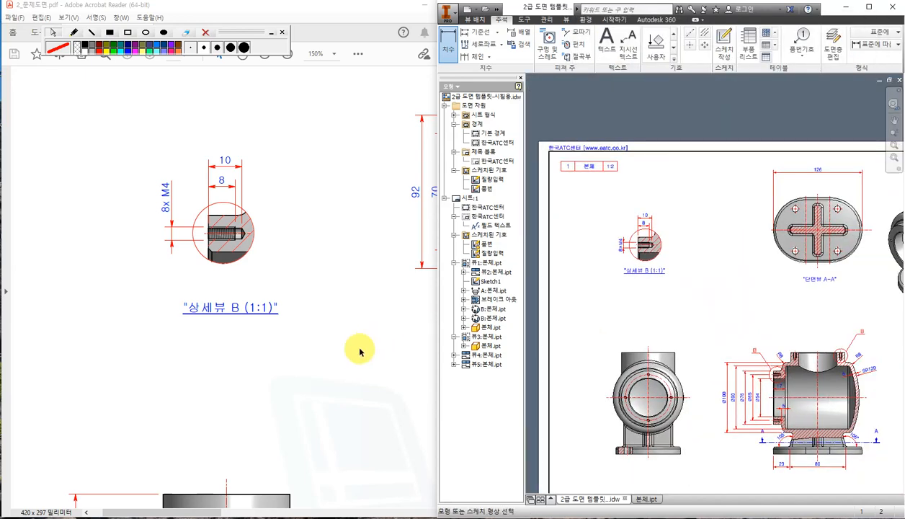
# Check the reference, then add the 10 slot-width and 60 hole-spacing dimensions above section A-A.
pyautogui.click(327, 369)
pyautogui.moveTo(215, 513); pyautogui.dragTo(297, 511)
pyautogui.scroll(2, 362, 213)
pyautogui.click(689, 279)
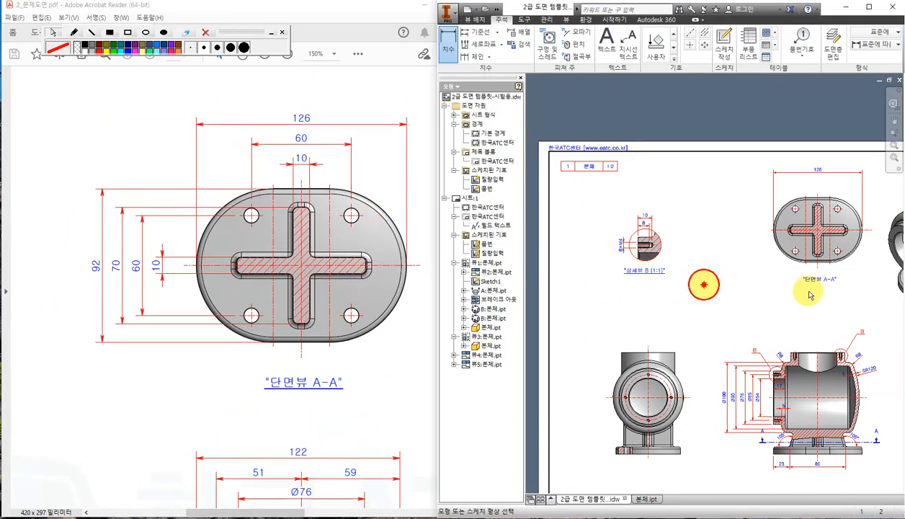
pyautogui.scroll(3, 667, 288)
pyautogui.scroll(1, 684, 225)
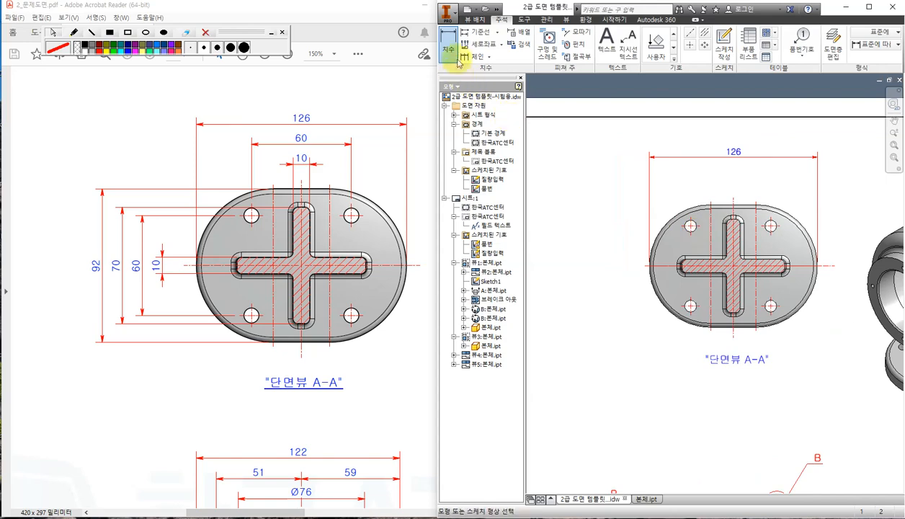
pyautogui.scroll(3, 725, 216)
pyautogui.click(725, 237)
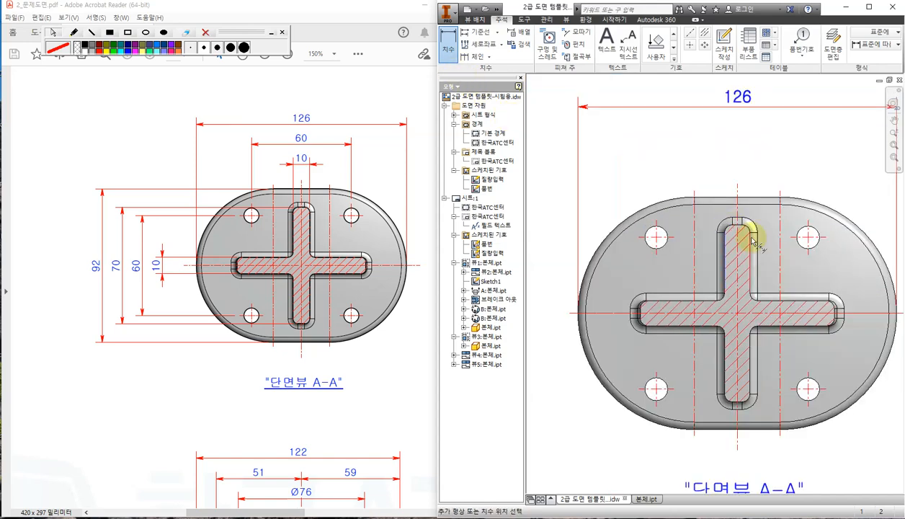
pyautogui.click(749, 235)
pyautogui.click(749, 164)
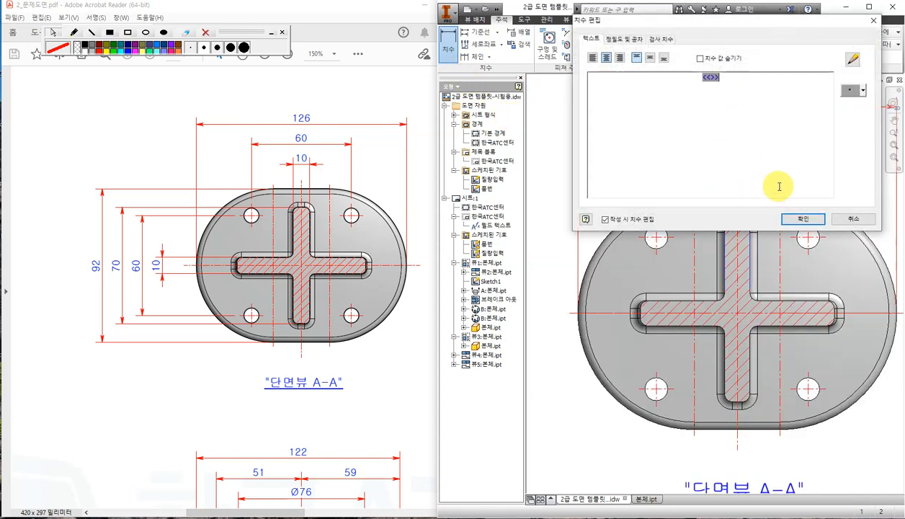
pyautogui.click(806, 224)
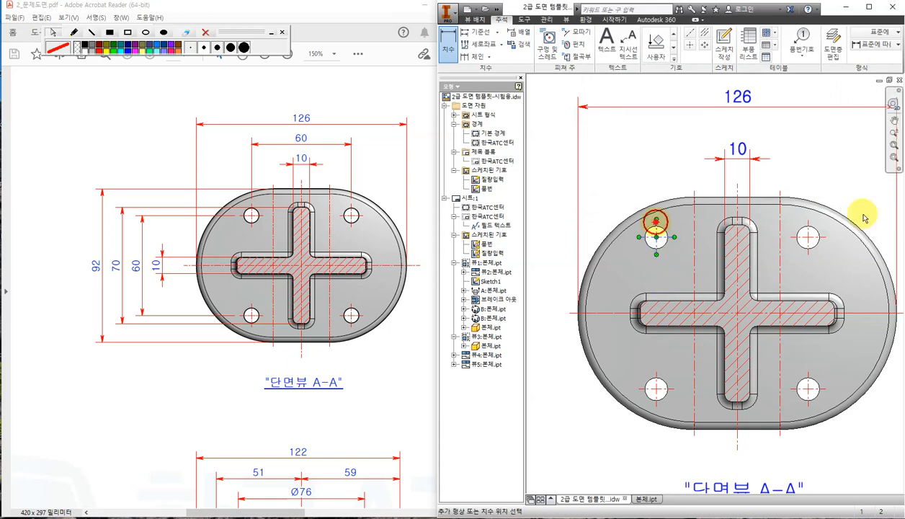
pyautogui.click(807, 229)
pyautogui.click(788, 137)
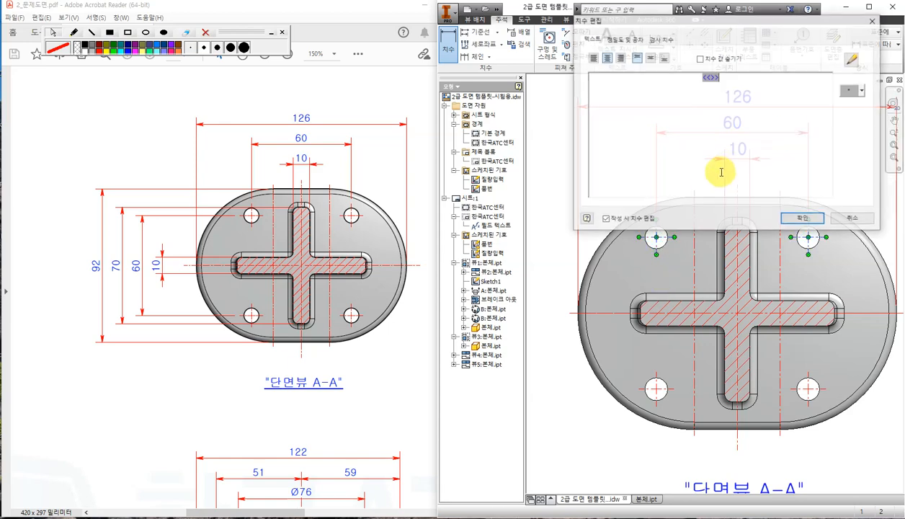
pyautogui.click(792, 221)
# Add the vertical 10 slot and 60 hole-spacing dimensions on section A-A's left side.
pyautogui.moveTo(672, 228); pyautogui.dragTo(789, 266, button='middle')
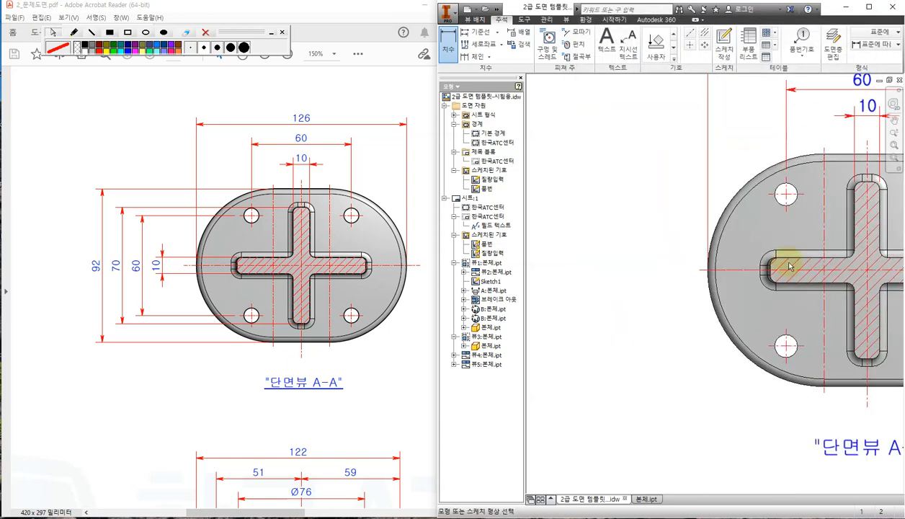
pyautogui.click(779, 279)
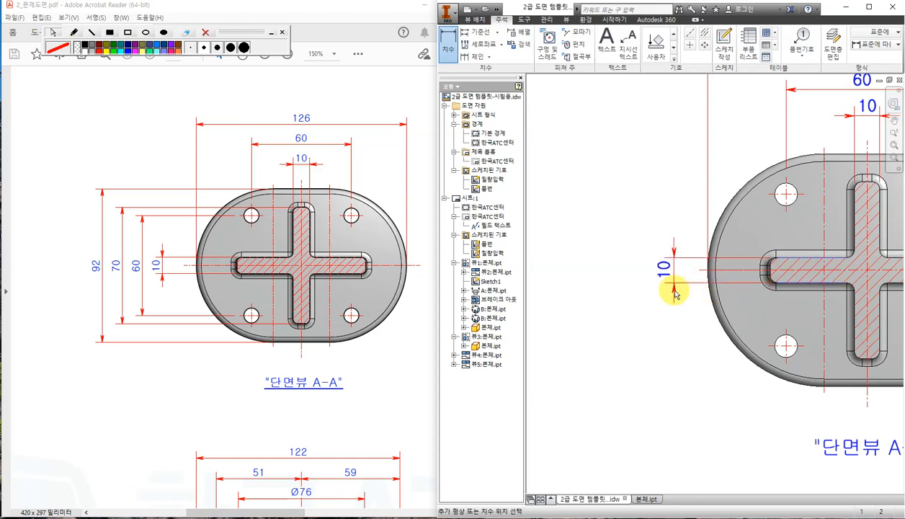
pyautogui.click(670, 290)
pyautogui.click(792, 220)
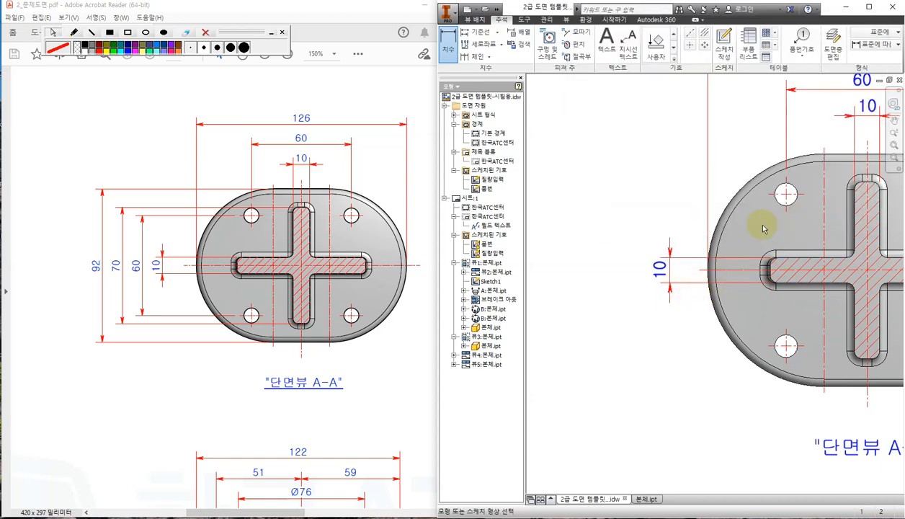
pyautogui.click(774, 195)
pyautogui.click(770, 348)
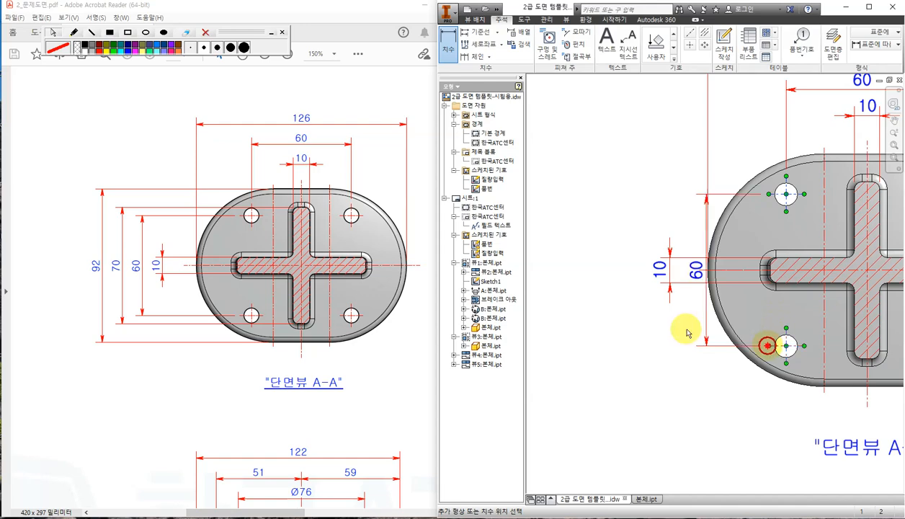
pyautogui.click(626, 315)
pyautogui.click(801, 219)
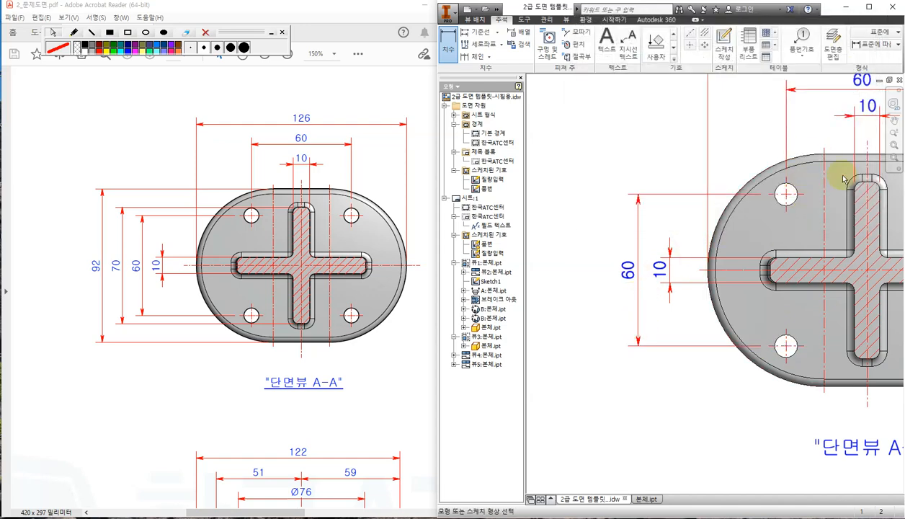
# Add the vertical 70 slot and 92 overall-height dimensions at section A-A's far left.
pyautogui.click(860, 362)
pyautogui.click(611, 350)
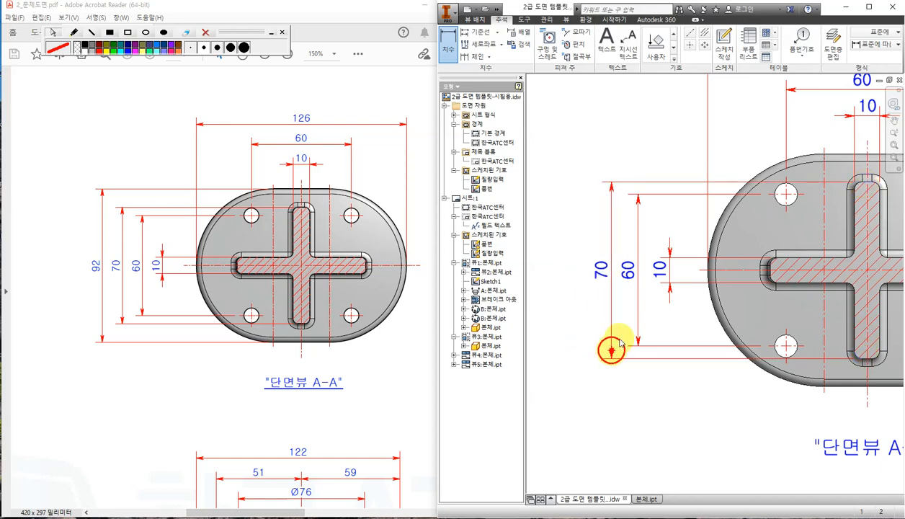
pyautogui.click(799, 221)
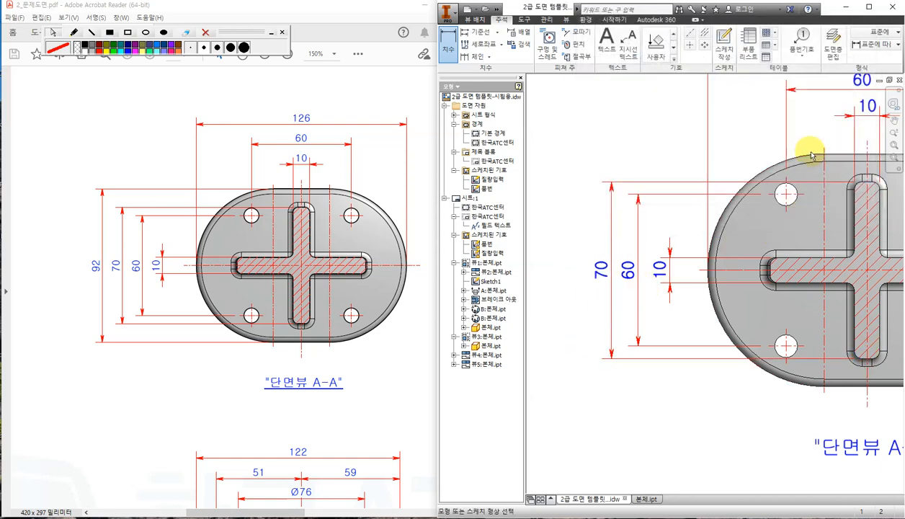
pyautogui.click(825, 153)
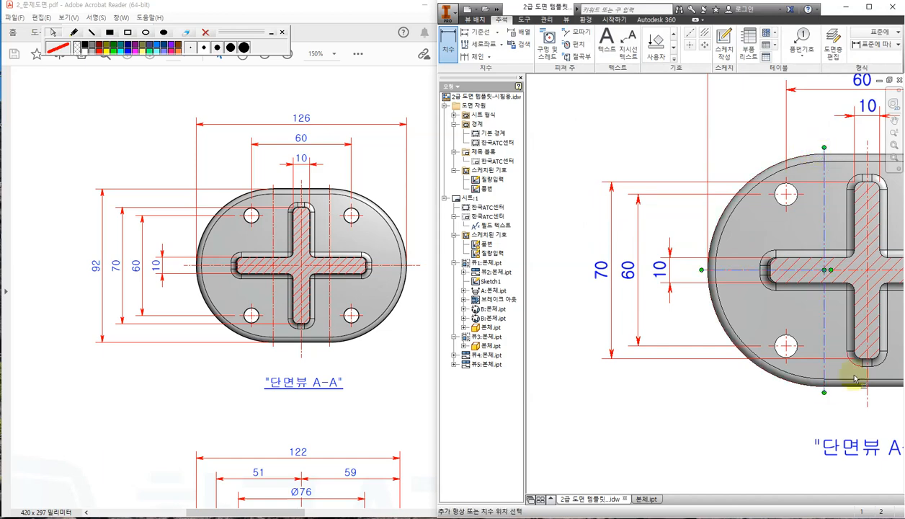
pyautogui.click(824, 389)
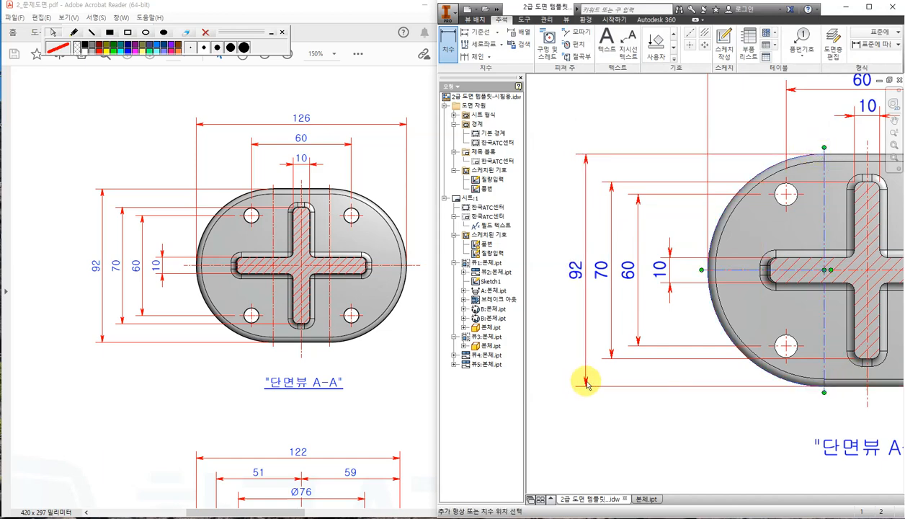
pyautogui.click(582, 382)
pyautogui.click(801, 218)
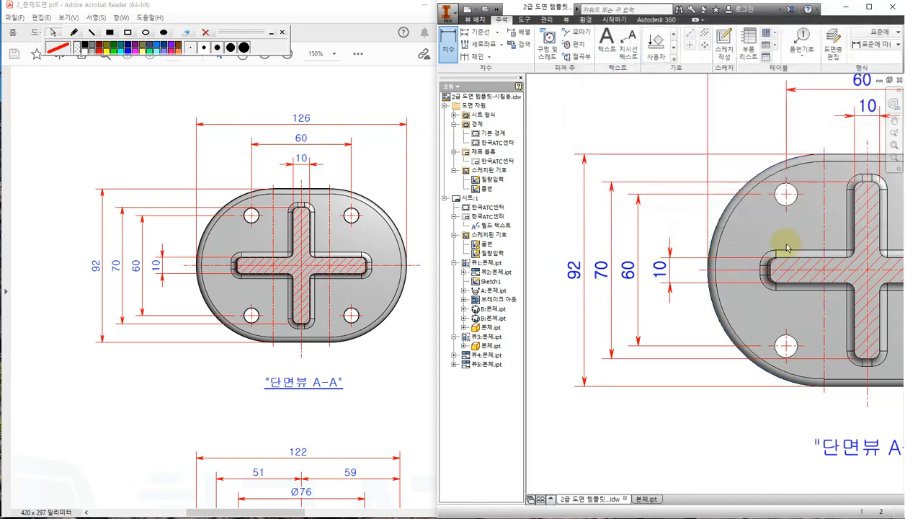
pyautogui.scroll(-3, 788, 259)
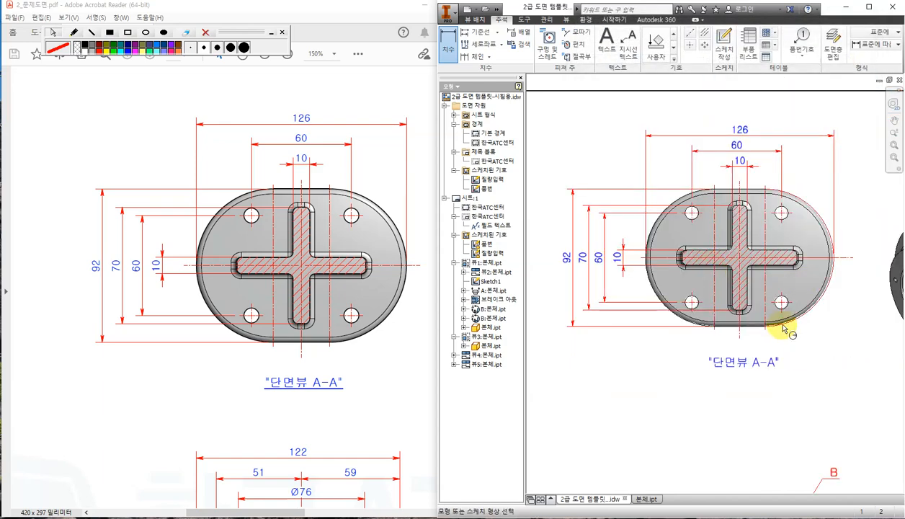
pyautogui.scroll(-3, 784, 326)
pyautogui.moveTo(728, 394); pyautogui.dragTo(728, 241, button='middle')
pyautogui.moveTo(685, 392); pyautogui.dragTo(762, 338, button='middle')
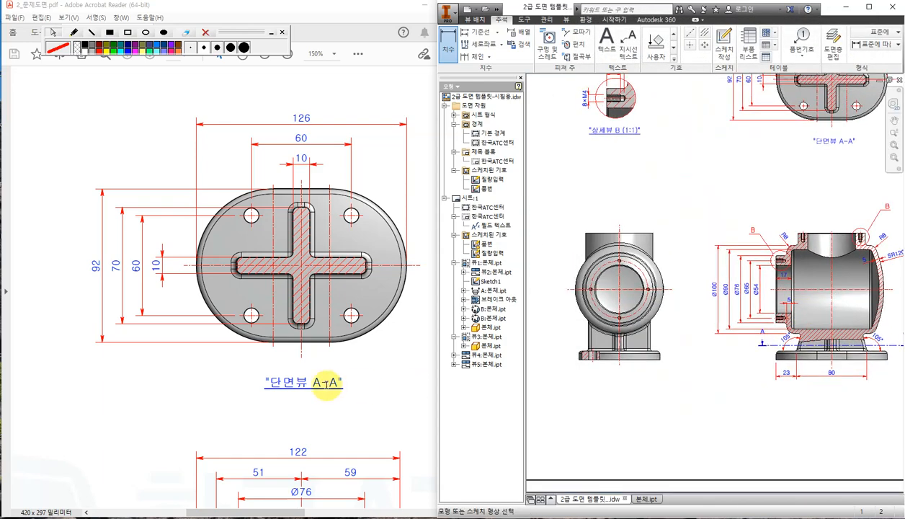
# Check the reference, then dimension the front view's foot bolt hole as 9 below the base.
pyautogui.click(157, 394)
pyautogui.keyDown('ctrl'); pyautogui.scroll(-5, 170, 389); pyautogui.keyUp('ctrl')
pyautogui.keyDown('ctrl'); pyautogui.scroll(2, 55, 400); pyautogui.keyUp('ctrl')
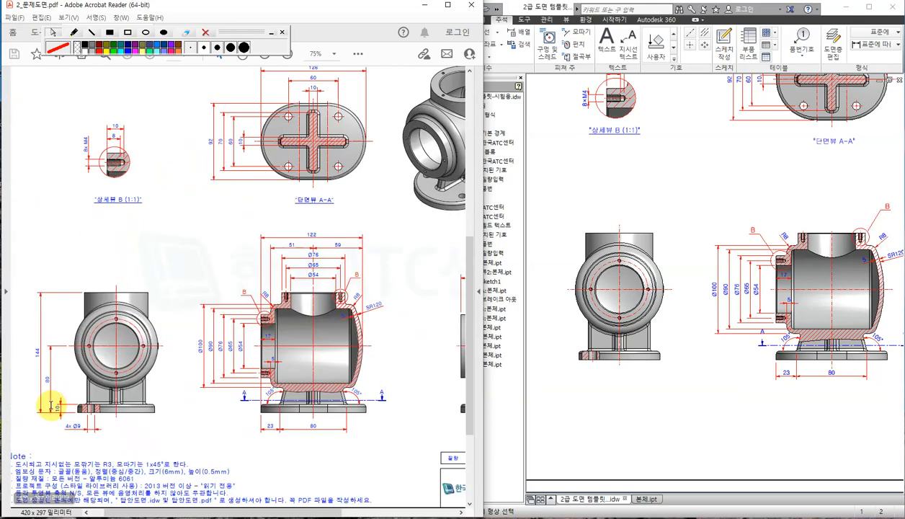
pyautogui.keyDown('ctrl'); pyautogui.scroll(3, 52, 405); pyautogui.keyUp('ctrl')
pyautogui.click(629, 394)
pyautogui.scroll(3, 568, 406)
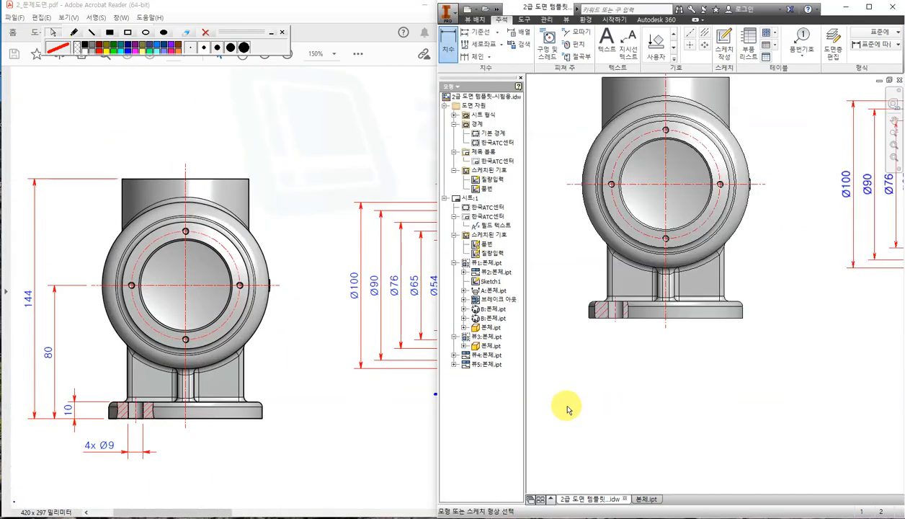
pyautogui.scroll(2, 567, 408)
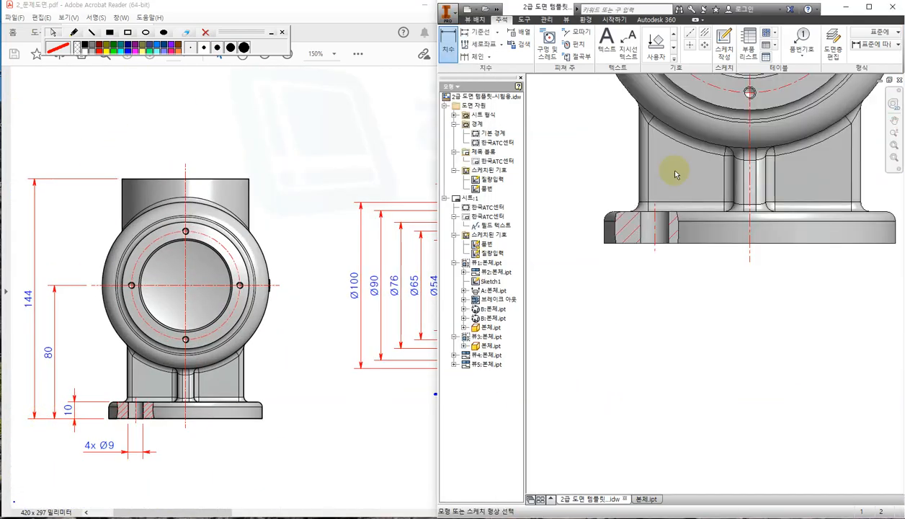
pyautogui.click(450, 55)
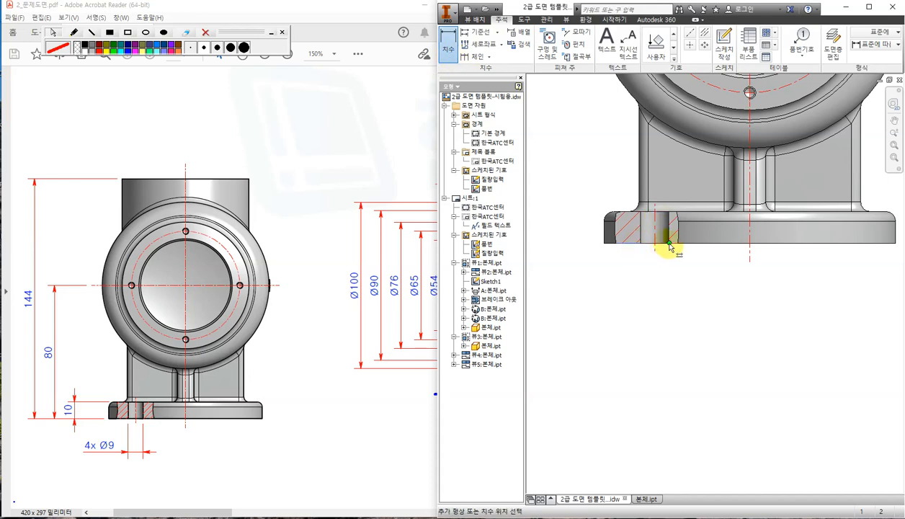
pyautogui.click(668, 243)
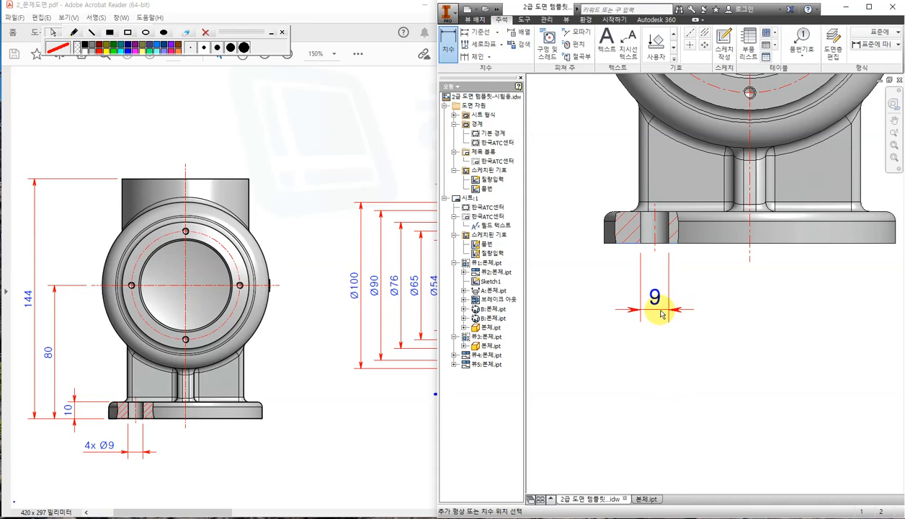
pyautogui.click(660, 313)
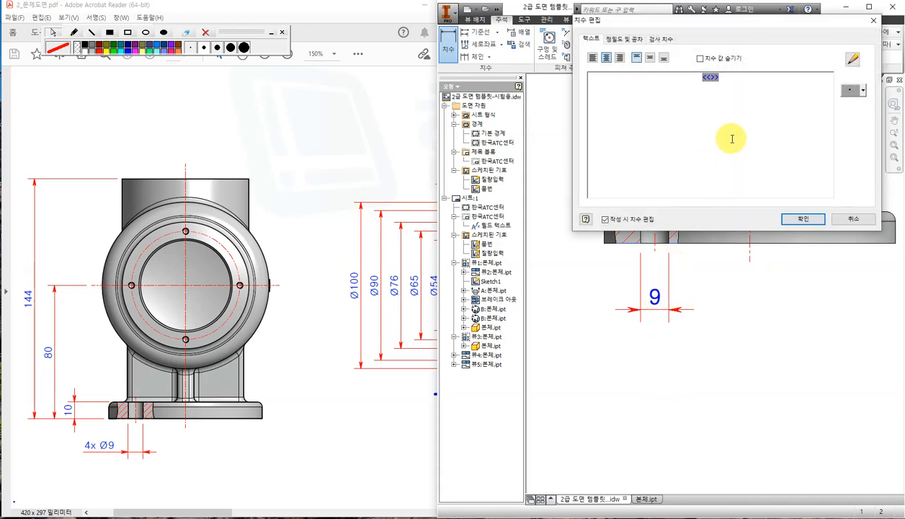
# Change the hole dimension text to 4x Ø9 and move it left of the hole.
pyautogui.write('4x')
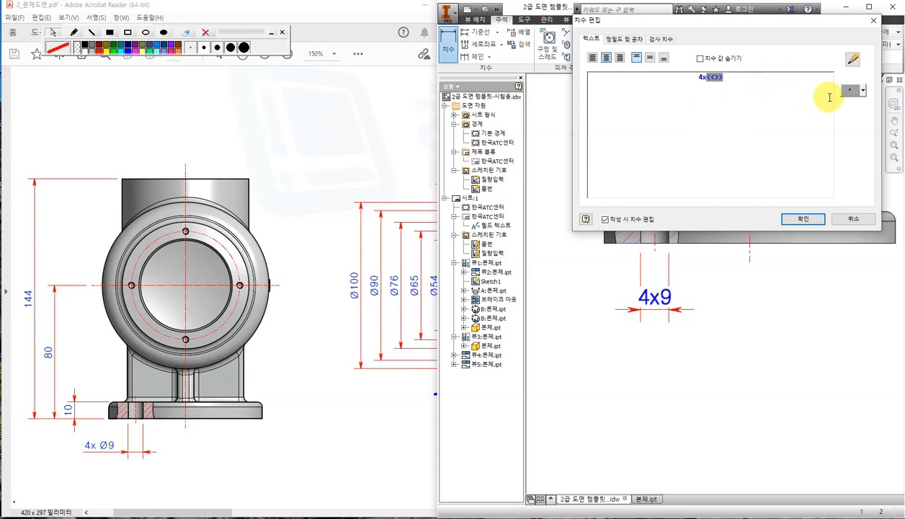
pyautogui.click(863, 92)
pyautogui.click(869, 102)
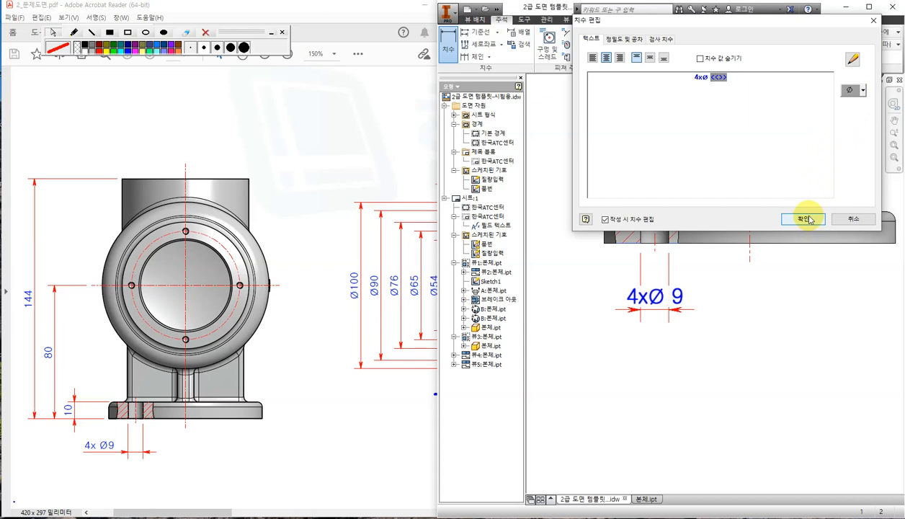
pyautogui.press('BackSpace')
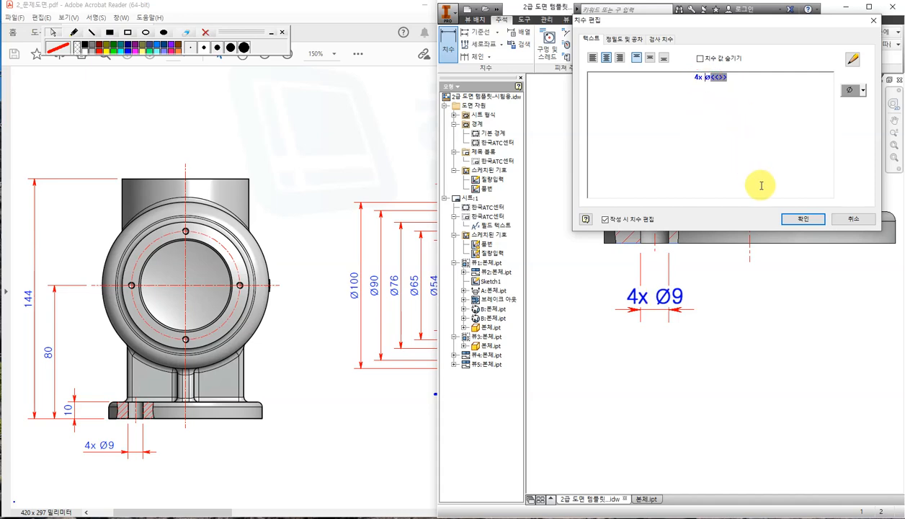
pyautogui.click(802, 218)
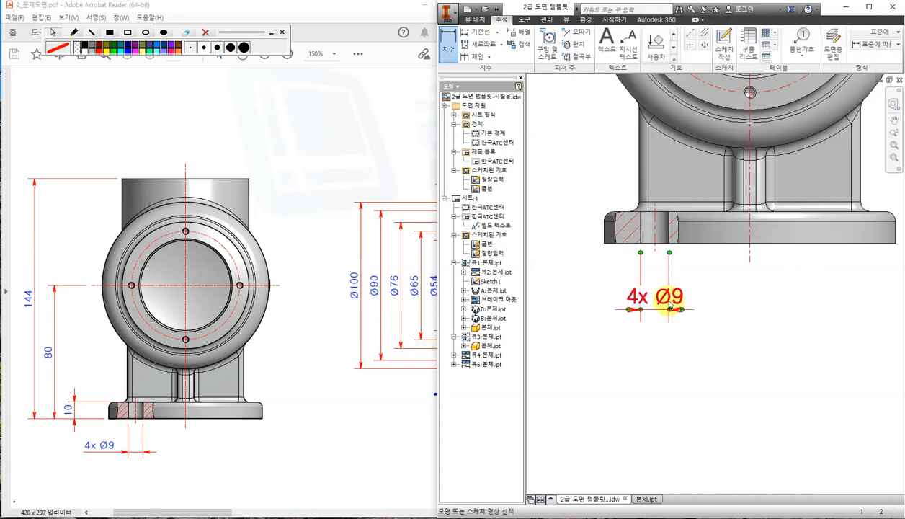
pyautogui.doubleClick(668, 305)
pyautogui.press('Escape')
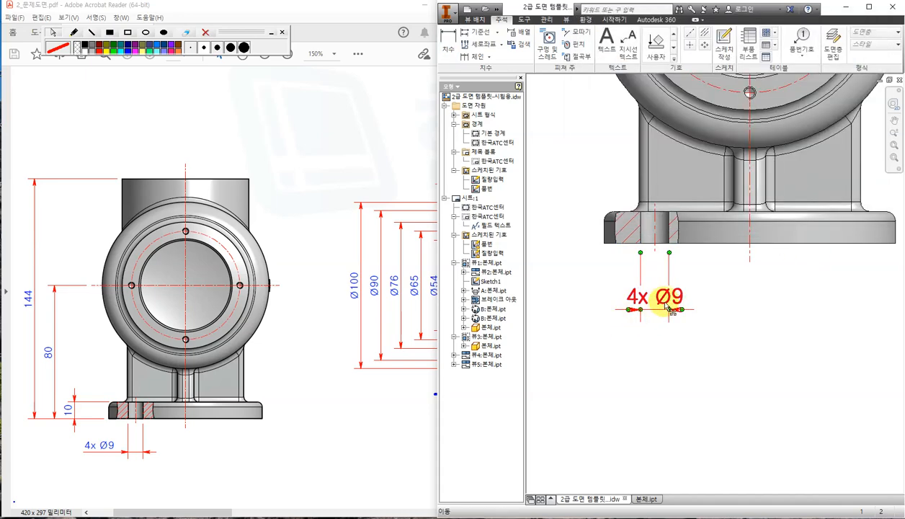
pyautogui.moveTo(664, 301); pyautogui.dragTo(600, 331)
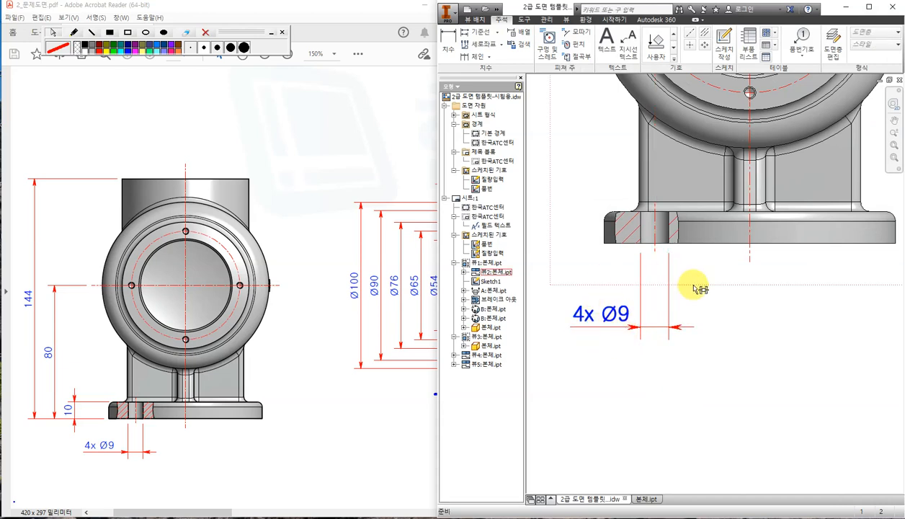
pyautogui.scroll(-4, 695, 288)
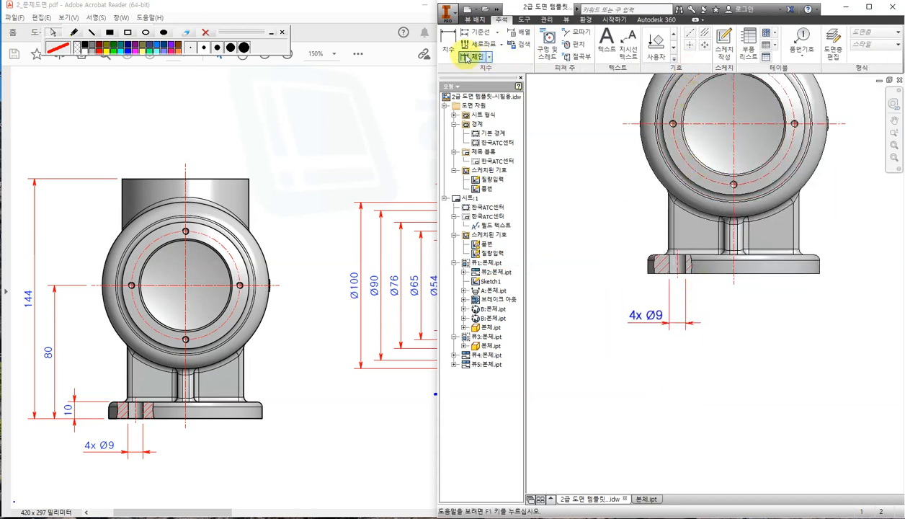
# Add the 10 foot-thickness and 80 foot-to-centreline dimensions left of the front view.
pyautogui.click(447, 43)
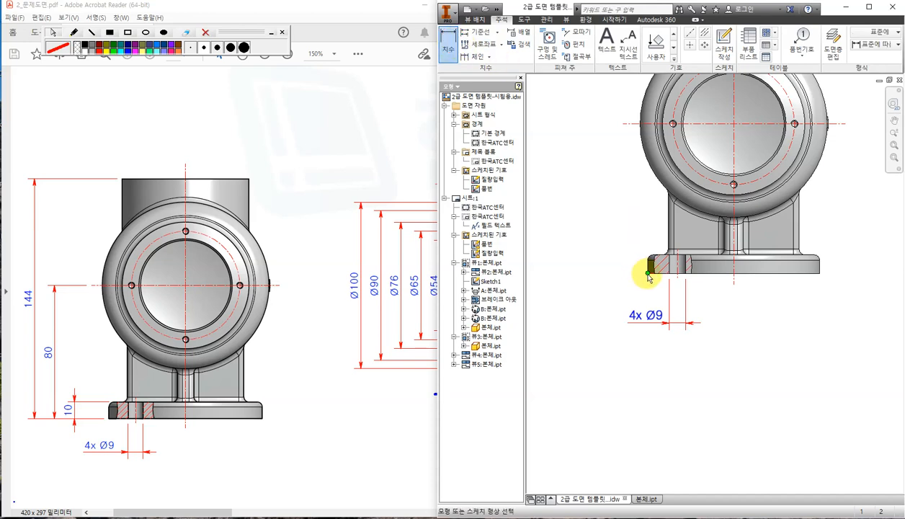
pyautogui.scroll(3, 646, 274)
pyautogui.click(657, 246)
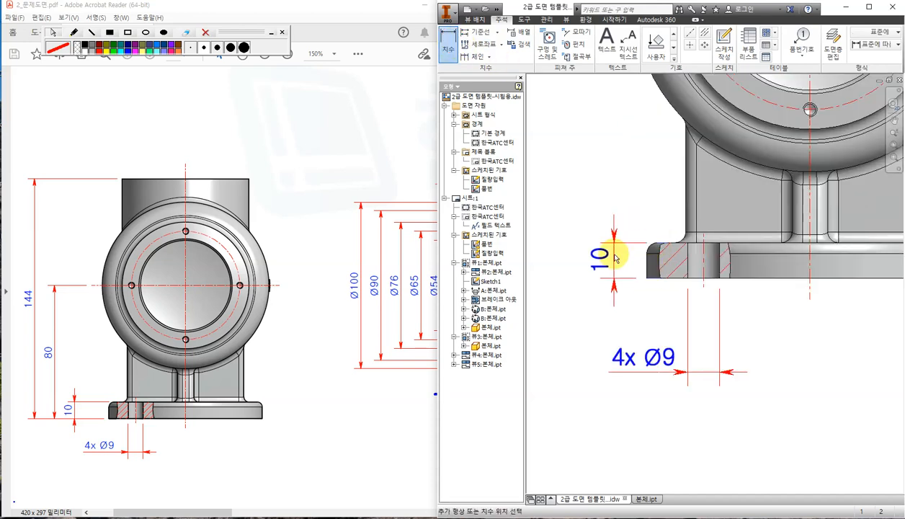
pyautogui.click(585, 258)
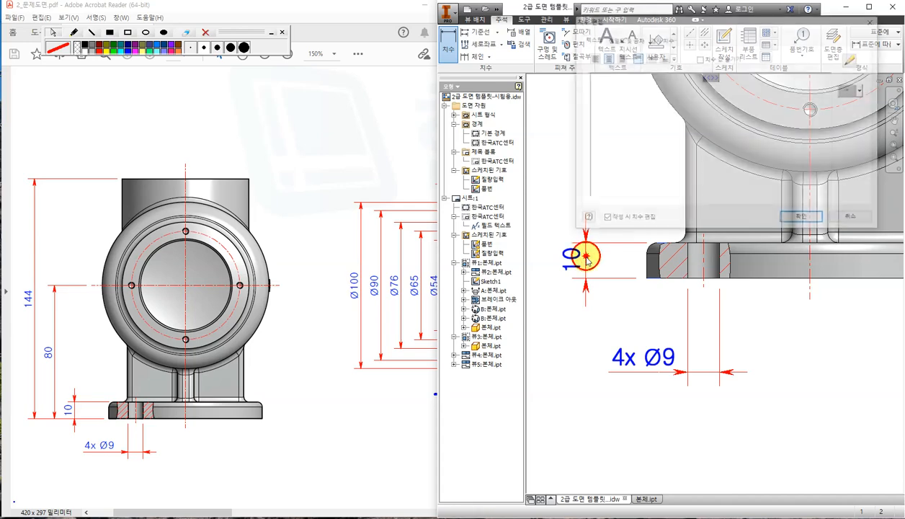
pyautogui.click(809, 220)
pyautogui.scroll(-3, 754, 237)
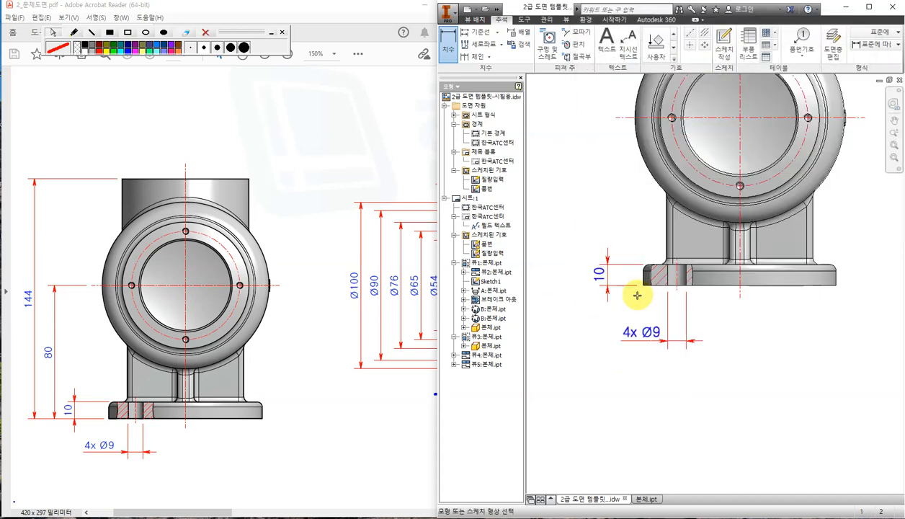
pyautogui.click(687, 334)
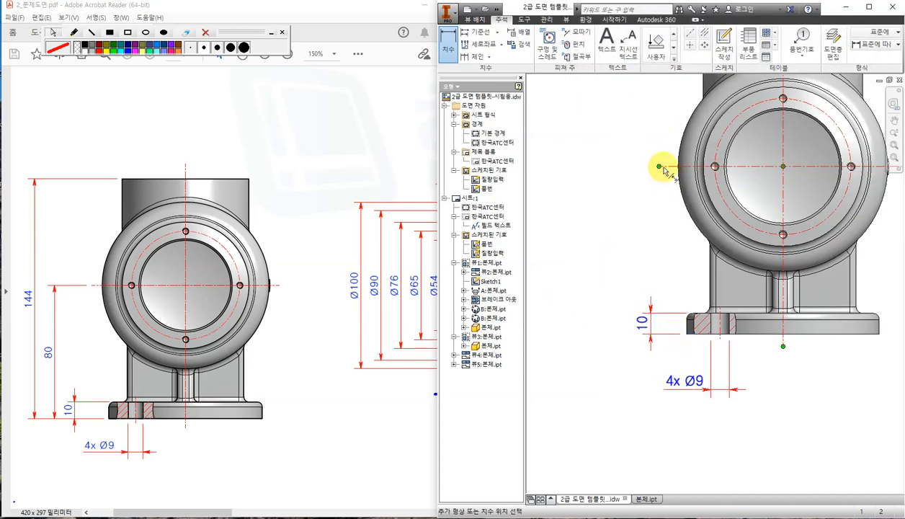
pyautogui.click(659, 167)
pyautogui.click(625, 206)
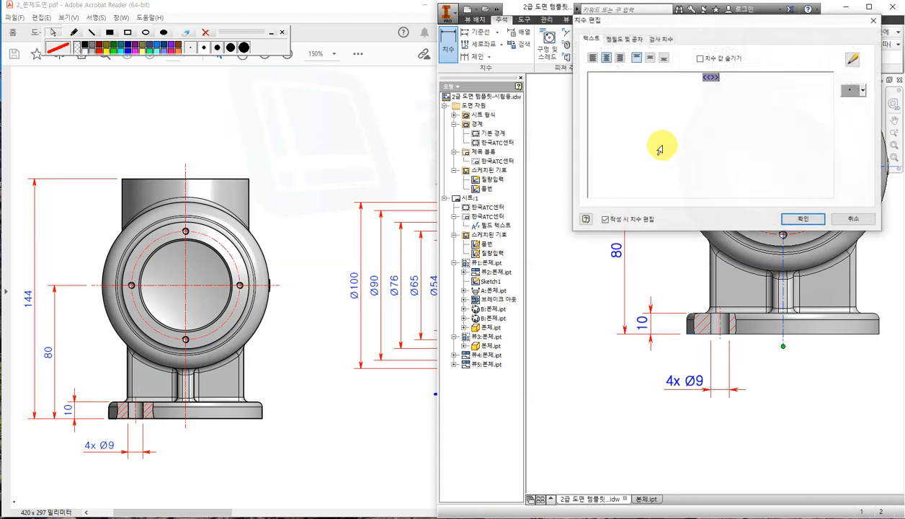
pyautogui.click(802, 219)
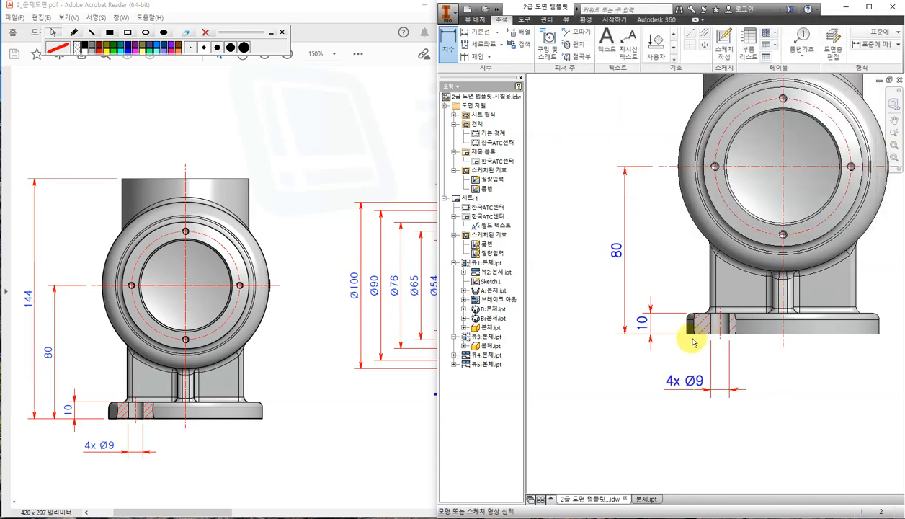
# Add the 144 overall-height dimension from the foot bottom to the pipe top.
pyautogui.click(688, 335)
pyautogui.moveTo(651, 172); pyautogui.dragTo(643, 270, button='middle')
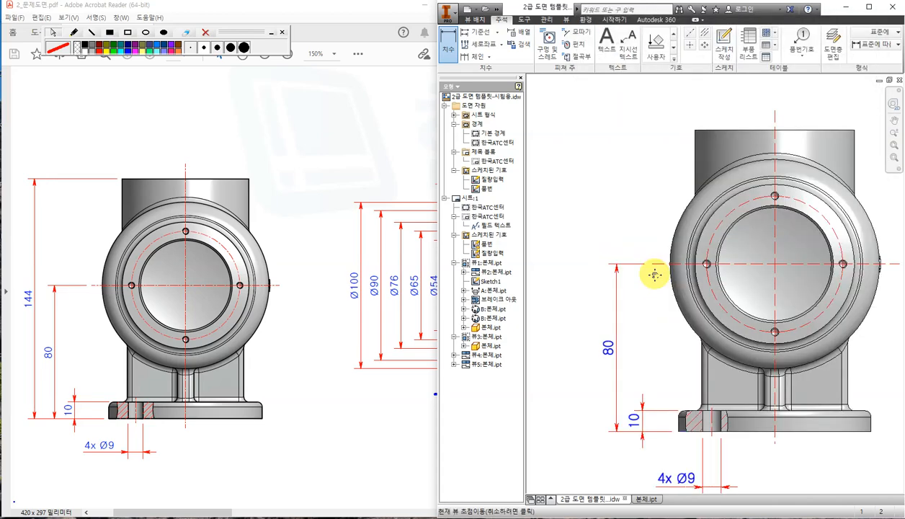
pyautogui.click(696, 131)
pyautogui.click(595, 186)
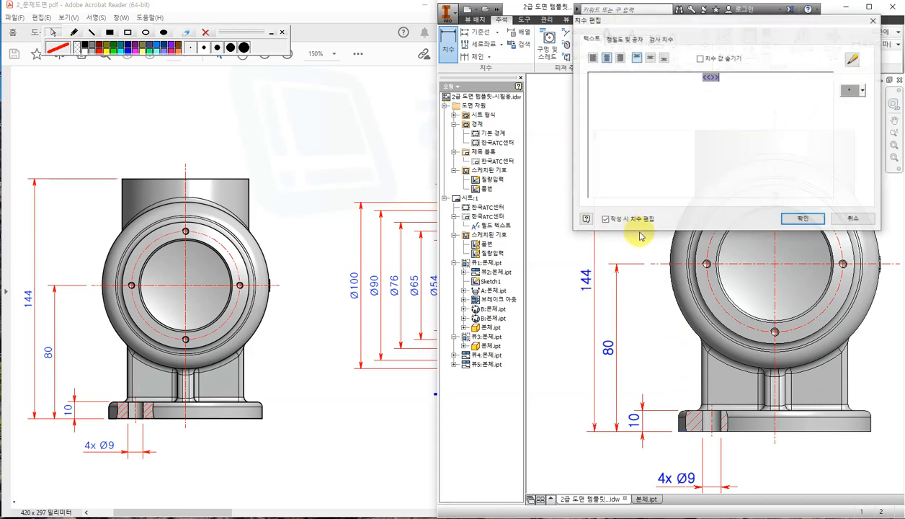
pyautogui.click(751, 275)
pyautogui.scroll(-2, 712, 207)
pyautogui.moveTo(771, 278); pyautogui.dragTo(686, 264, button='middle')
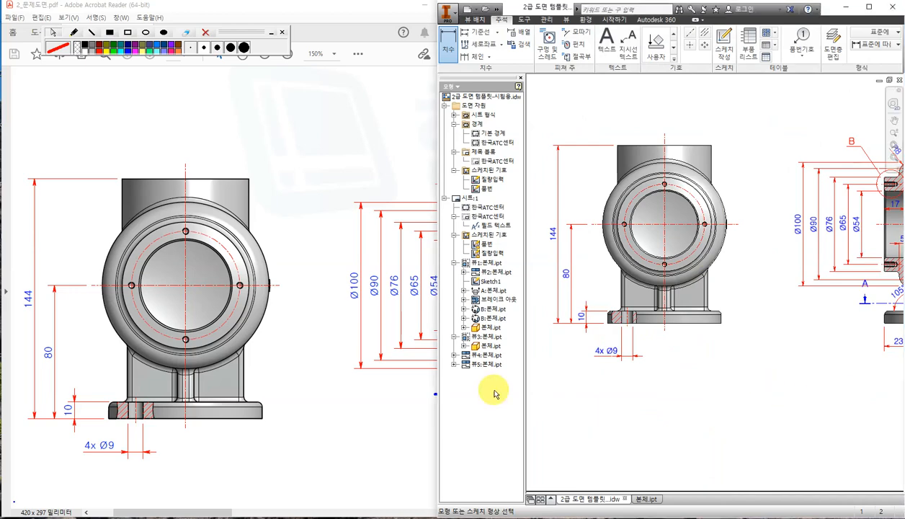
# Check the reference, then dimension the top opening's inner edges as Ø54.
pyautogui.click(326, 387)
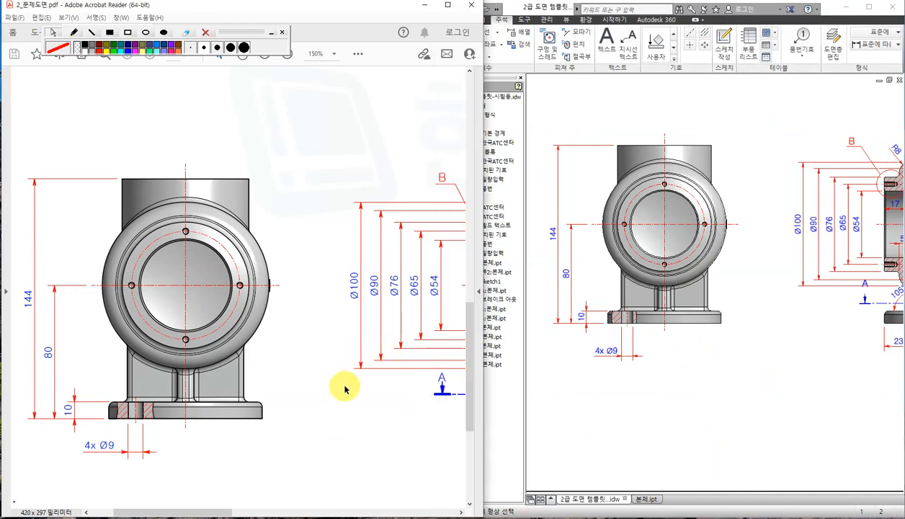
pyautogui.keyDown('ctrl'); pyautogui.scroll(-5, 344, 389); pyautogui.keyUp('ctrl')
pyautogui.keyDown('ctrl'); pyautogui.scroll(2, 382, 343); pyautogui.keyUp('ctrl')
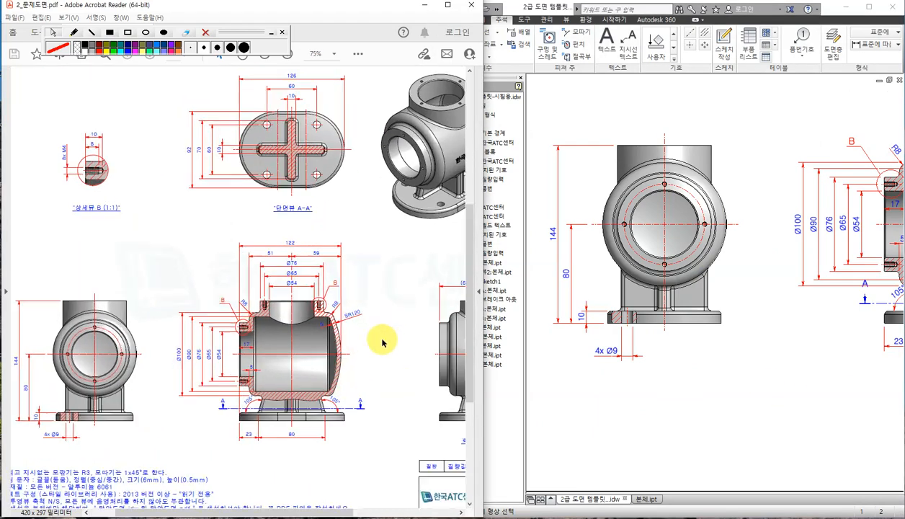
pyautogui.keyDown('ctrl'); pyautogui.scroll(1, 381, 342); pyautogui.keyUp('ctrl')
pyautogui.click(763, 382)
pyautogui.scroll(-3, 769, 350)
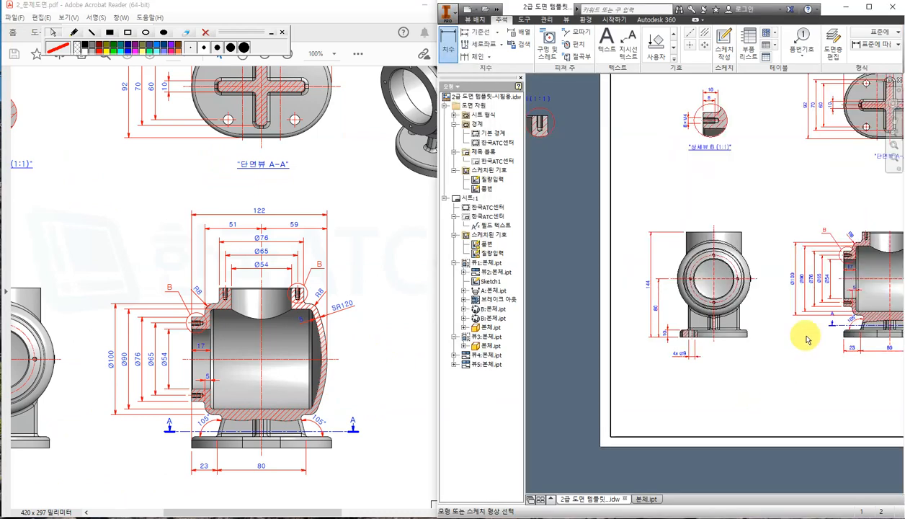
pyautogui.moveTo(807, 339); pyautogui.dragTo(644, 343, button='middle')
pyautogui.scroll(3, 771, 256)
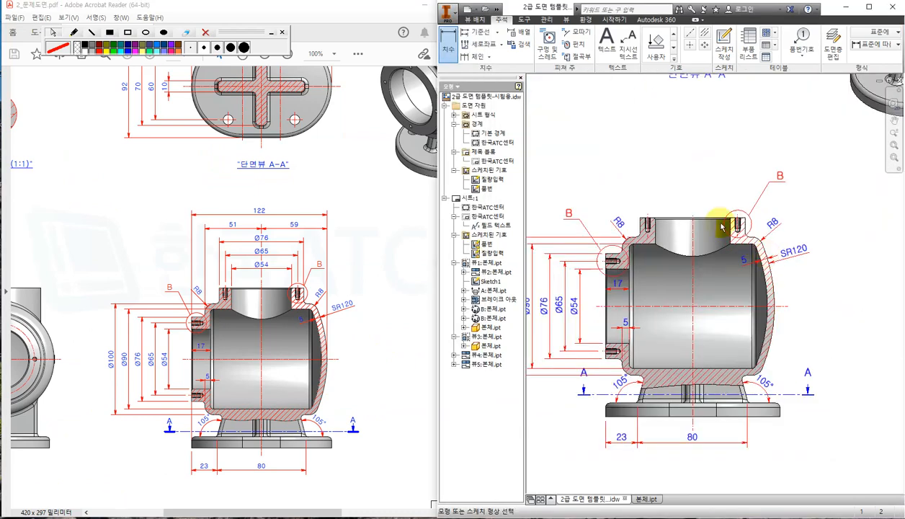
pyautogui.scroll(3, 720, 226)
pyautogui.scroll(-2, 652, 121)
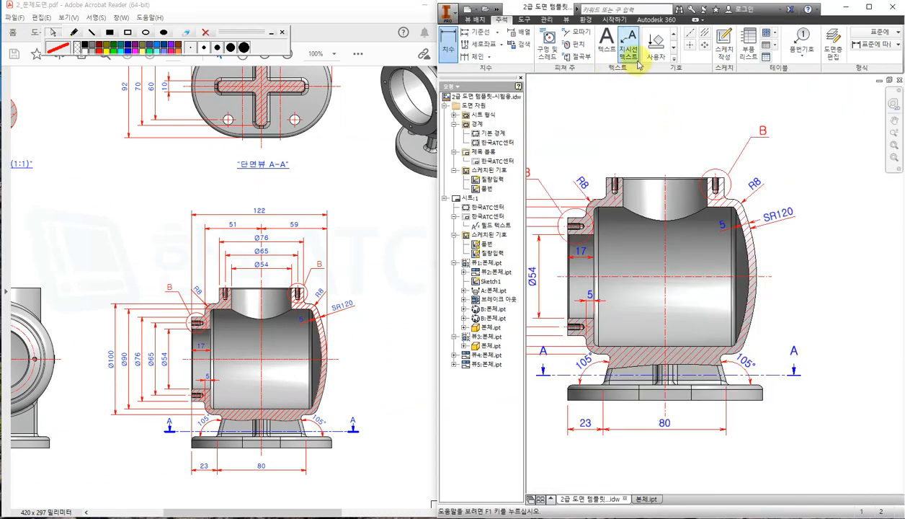
pyautogui.click(624, 190)
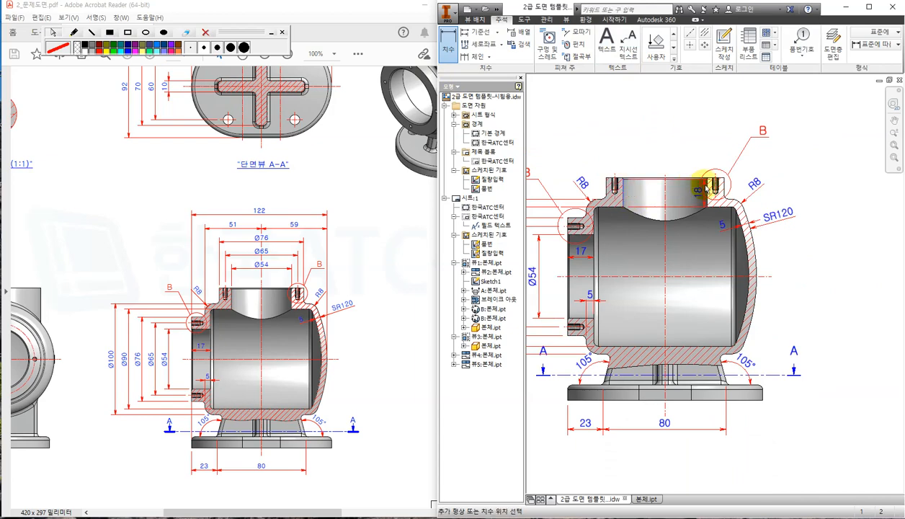
pyautogui.click(707, 189)
pyautogui.click(677, 157)
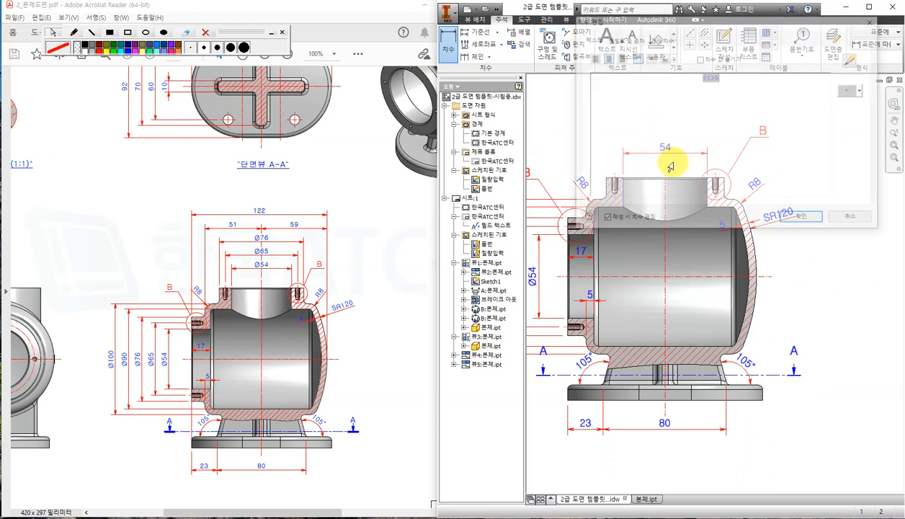
pyautogui.click(863, 90)
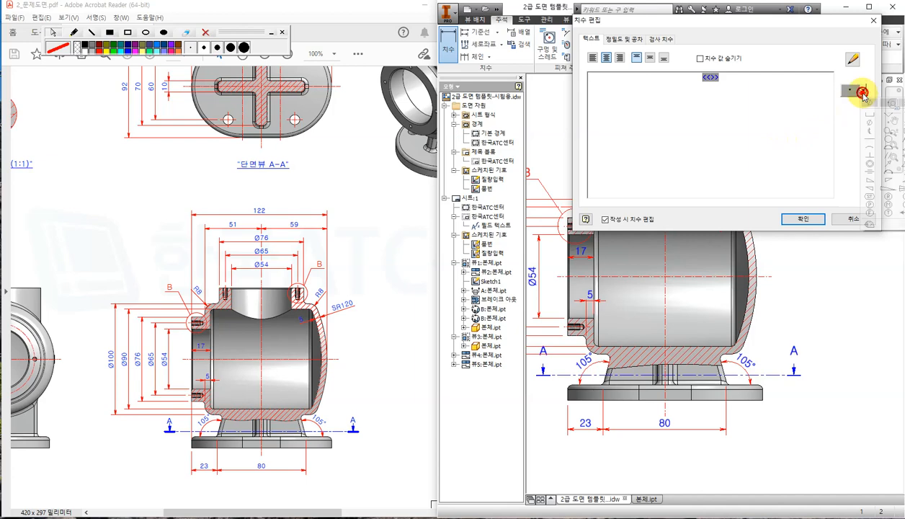
pyautogui.click(869, 103)
pyautogui.click(802, 218)
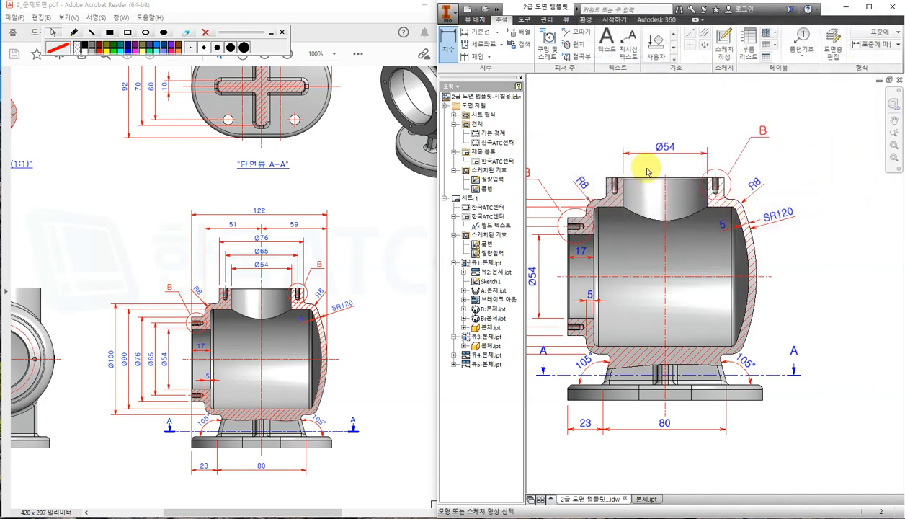
# Dimension the thread lines as Ø65, placed above the Ø54.
pyautogui.scroll(-4, 641, 160)
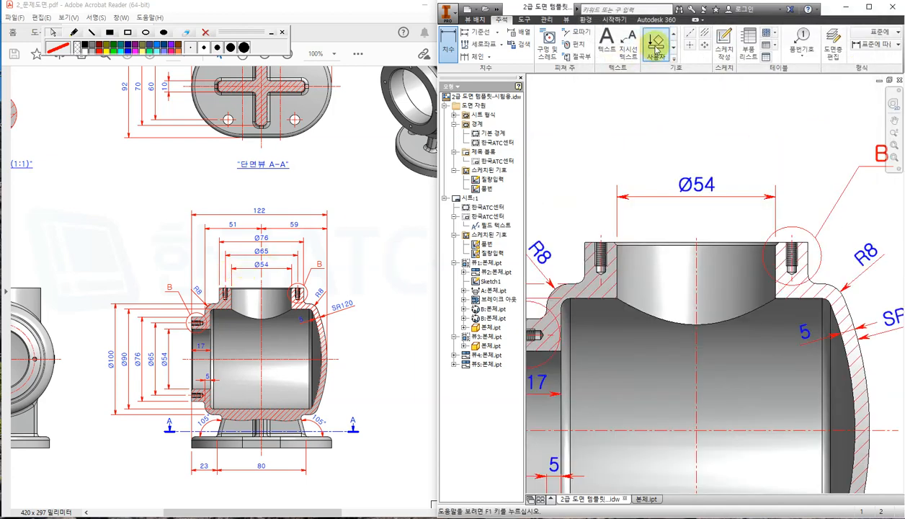
pyautogui.click(655, 44)
pyautogui.click(601, 236)
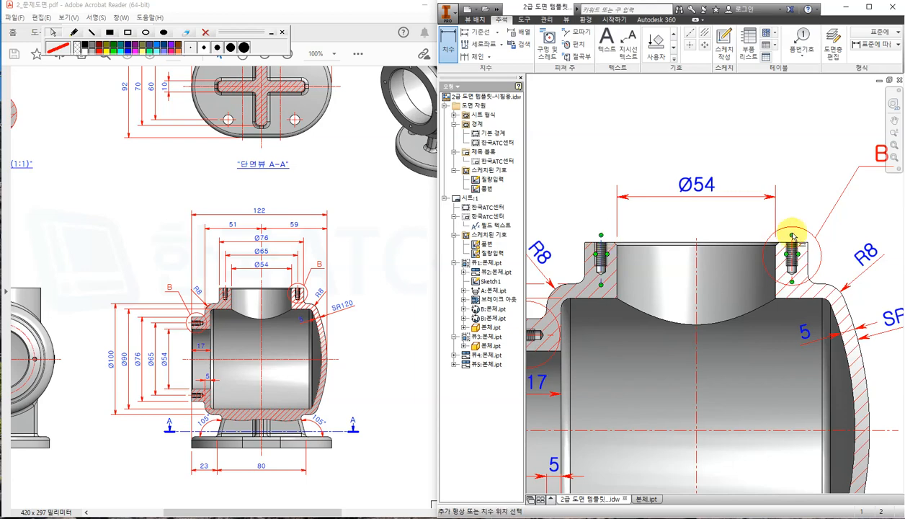
pyautogui.click(792, 233)
pyautogui.click(757, 161)
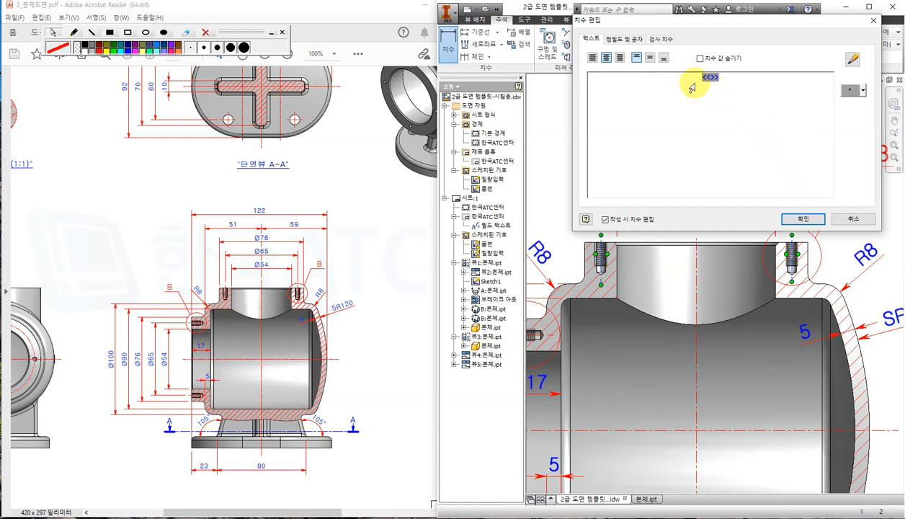
pyautogui.click(857, 90)
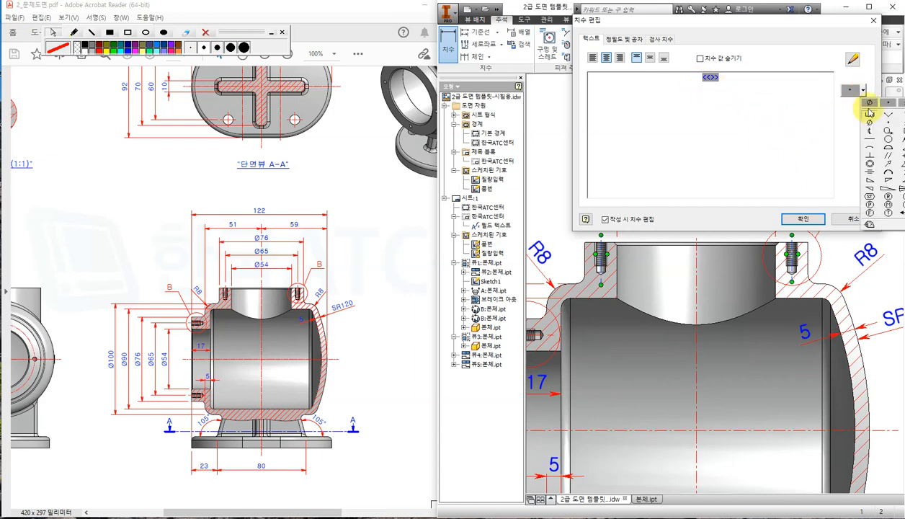
pyautogui.click(869, 104)
pyautogui.click(806, 219)
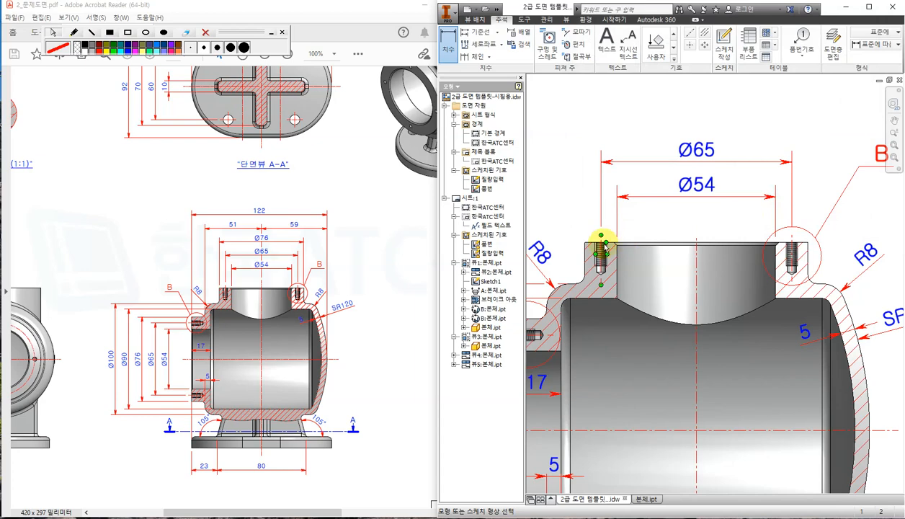
# Dimension the boss's outer width as Ø76 above the other diameters.
pyautogui.click(806, 244)
pyautogui.click(784, 126)
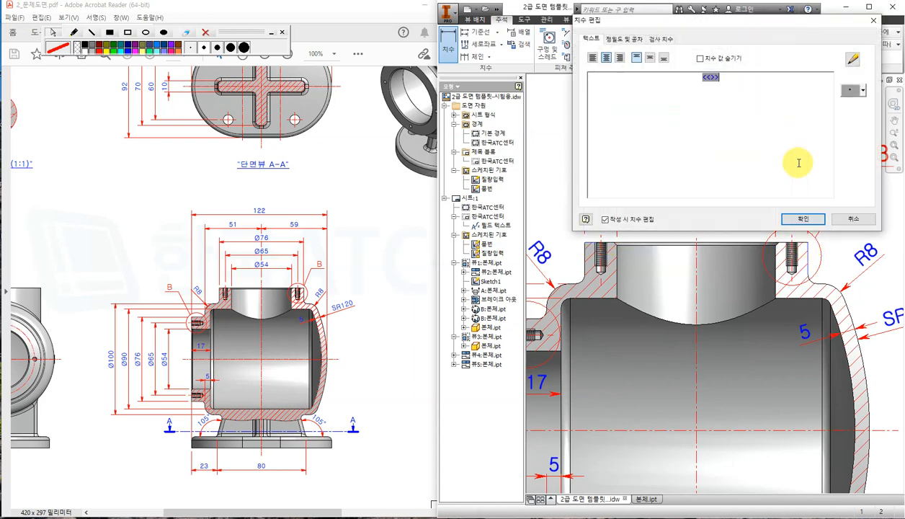
pyautogui.click(863, 90)
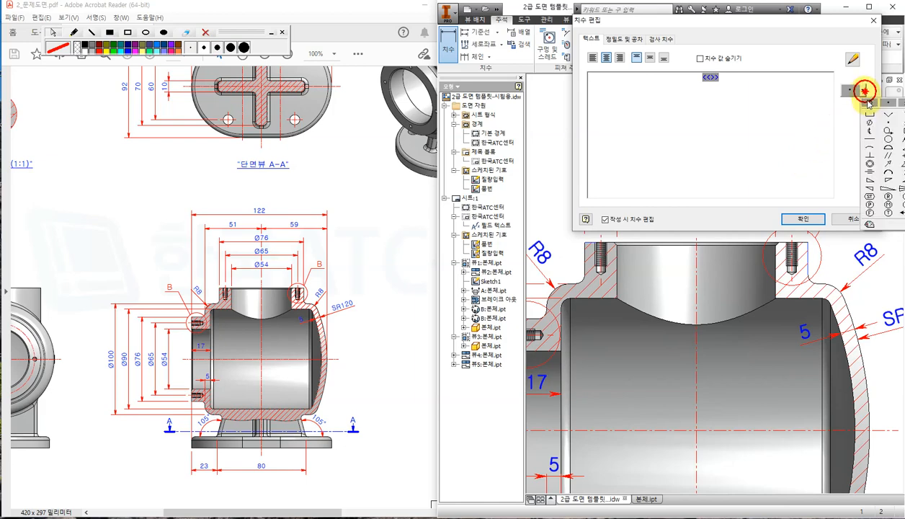
pyautogui.click(869, 105)
pyautogui.click(801, 219)
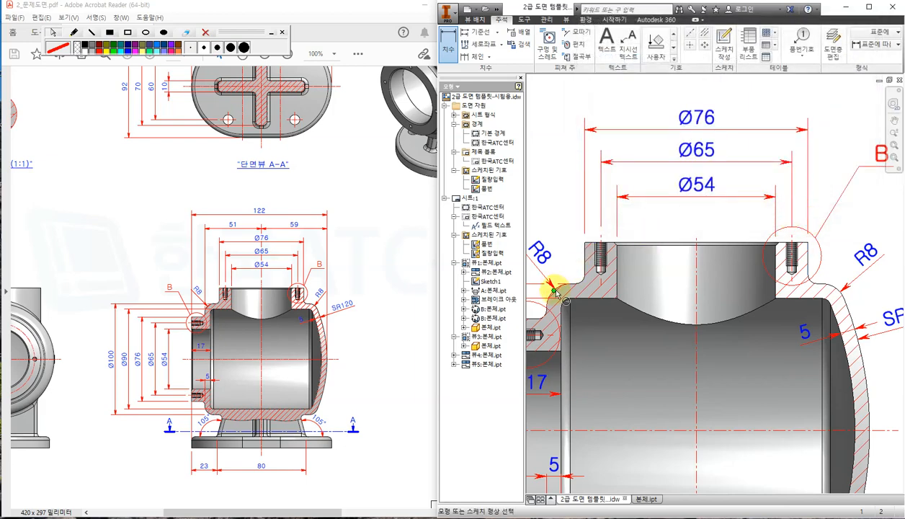
# Add the 51 dimension from the centre line to the left wall above Ø76.
pyautogui.click(696, 243)
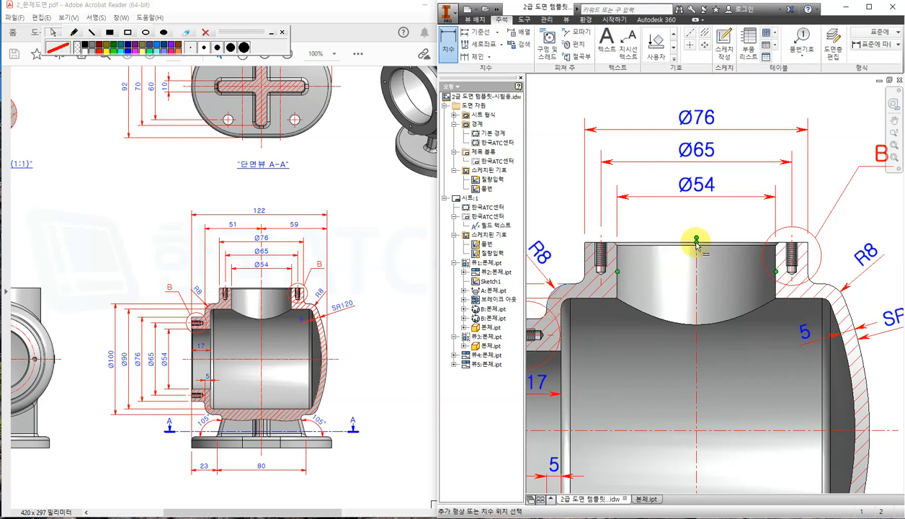
pyautogui.click(696, 240)
pyautogui.moveTo(683, 178); pyautogui.dragTo(706, 277, button='middle')
pyautogui.click(699, 188)
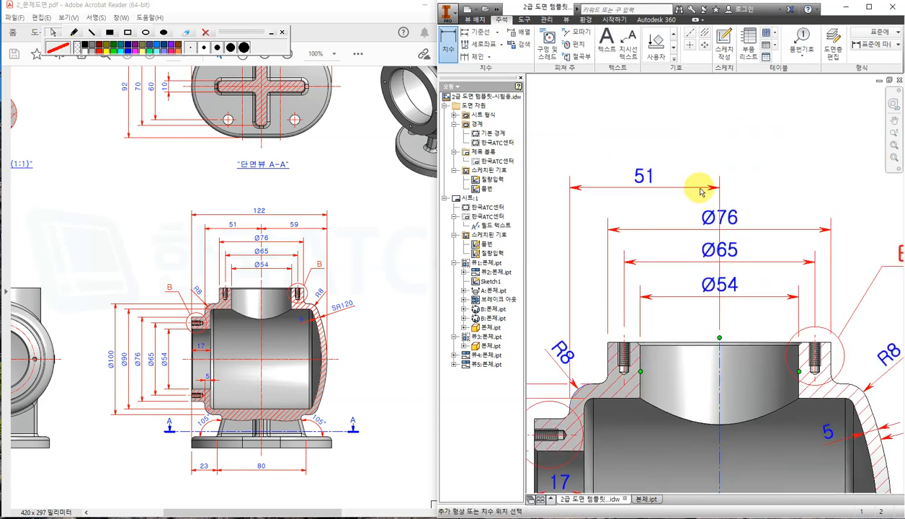
pyautogui.click(801, 217)
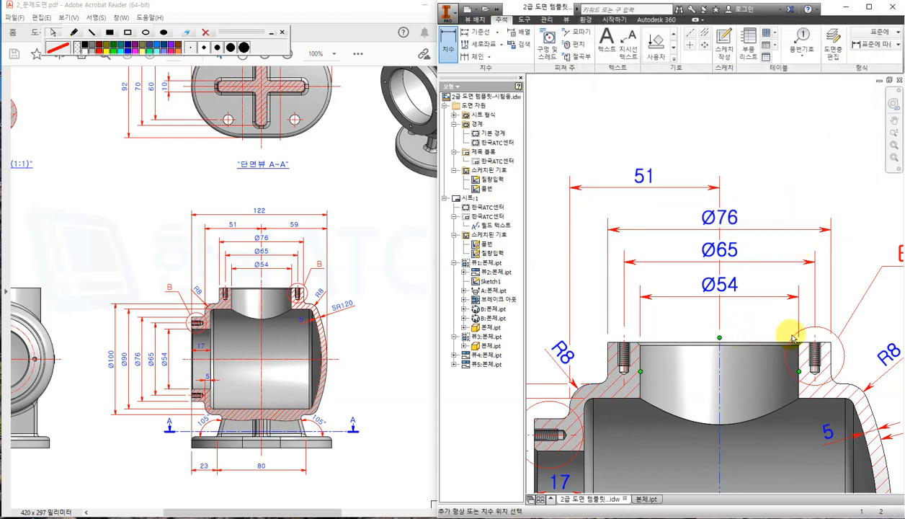
# Add the 59 centre-to-right-wall offset and the 122 overall width dimension.
pyautogui.moveTo(868, 413); pyautogui.dragTo(792, 295, button='middle')
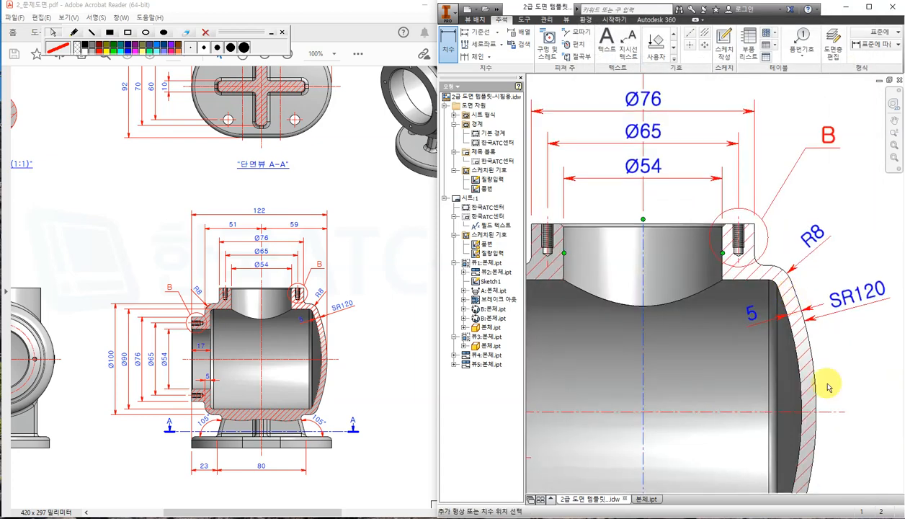
pyautogui.click(818, 414)
pyautogui.scroll(-2, 775, 147)
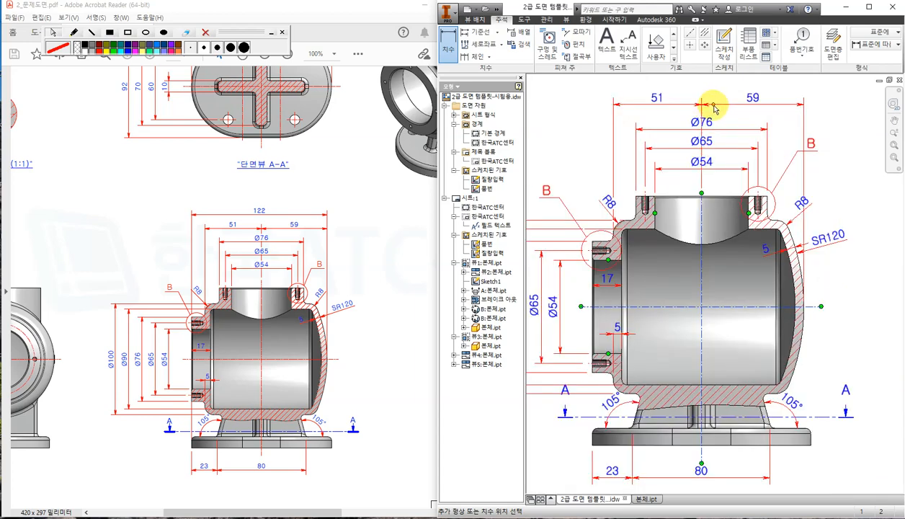
pyautogui.click(713, 108)
pyautogui.click(790, 219)
pyautogui.moveTo(662, 241); pyautogui.dragTo(675, 250, button='middle')
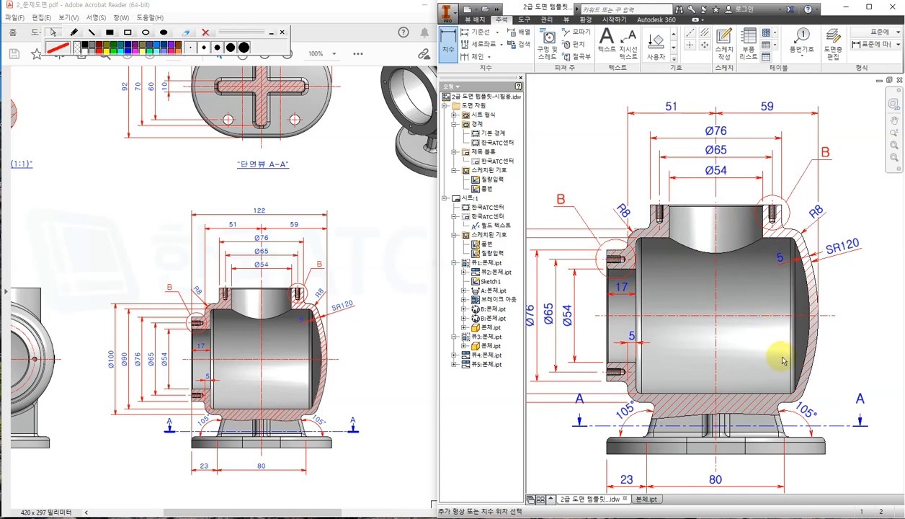
pyautogui.click(819, 315)
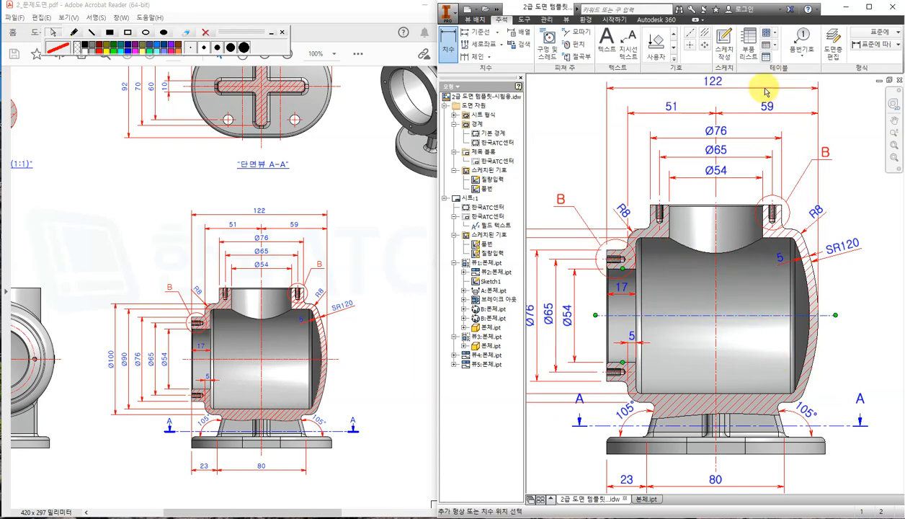
pyautogui.click(763, 88)
pyautogui.click(813, 216)
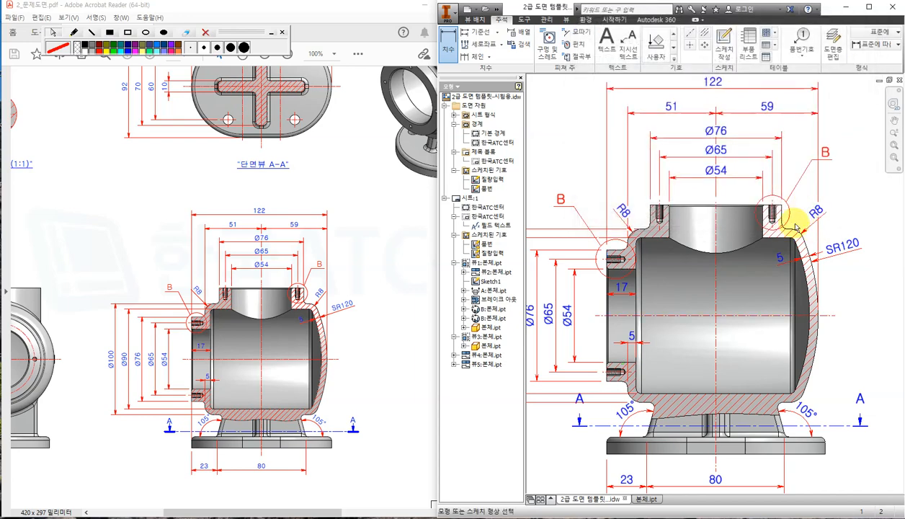
# Compare the whole sheet with the reference PDF, then zoom in on the side view and title block.
pyautogui.scroll(-4, 794, 228)
pyautogui.scroll(-8, 808, 282)
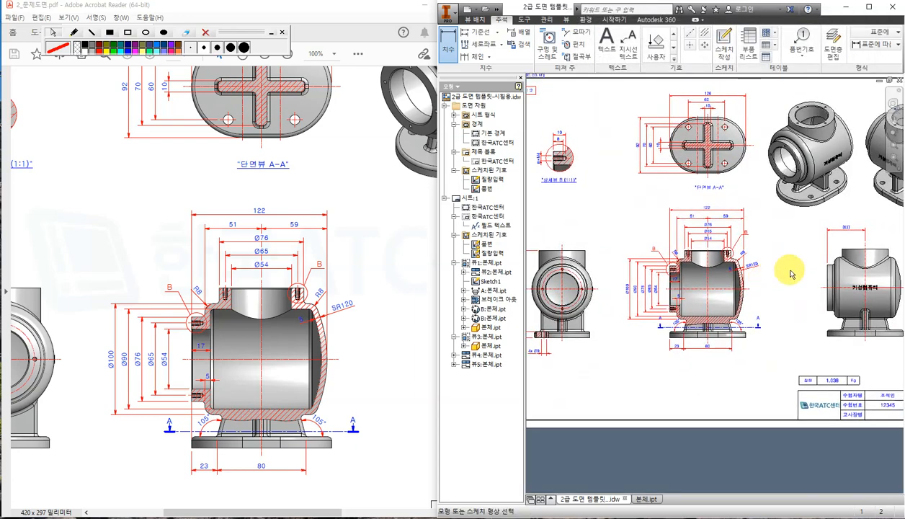
pyautogui.scroll(4, 804, 342)
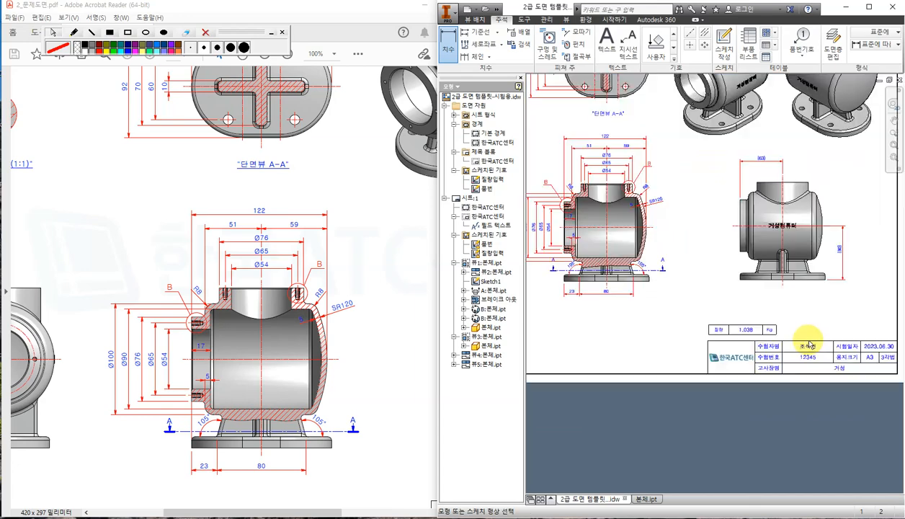
pyautogui.scroll(-4, 804, 343)
pyautogui.click(378, 290)
pyautogui.click(392, 331)
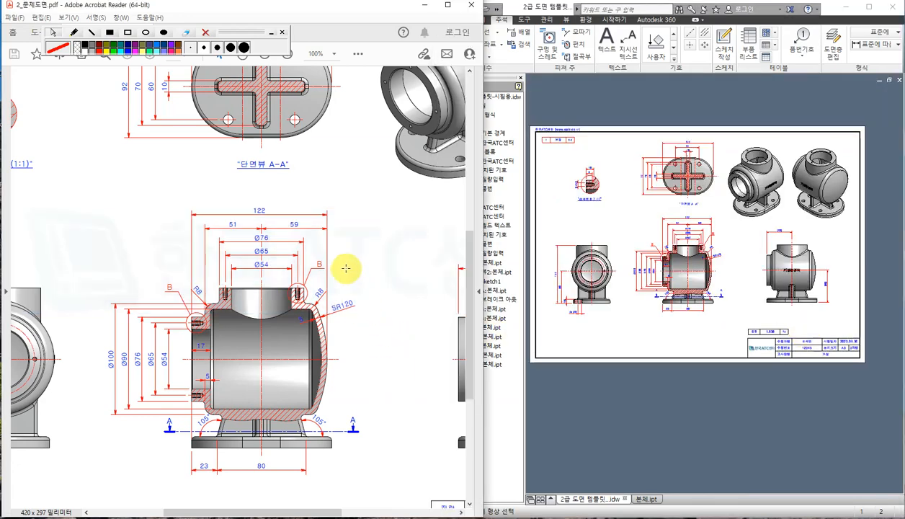
pyautogui.keyDown('ctrl'); pyautogui.scroll(-4, 359, 260); pyautogui.keyUp('ctrl')
pyautogui.keyDown('ctrl'); pyautogui.scroll(3, 324, 266); pyautogui.keyUp('ctrl')
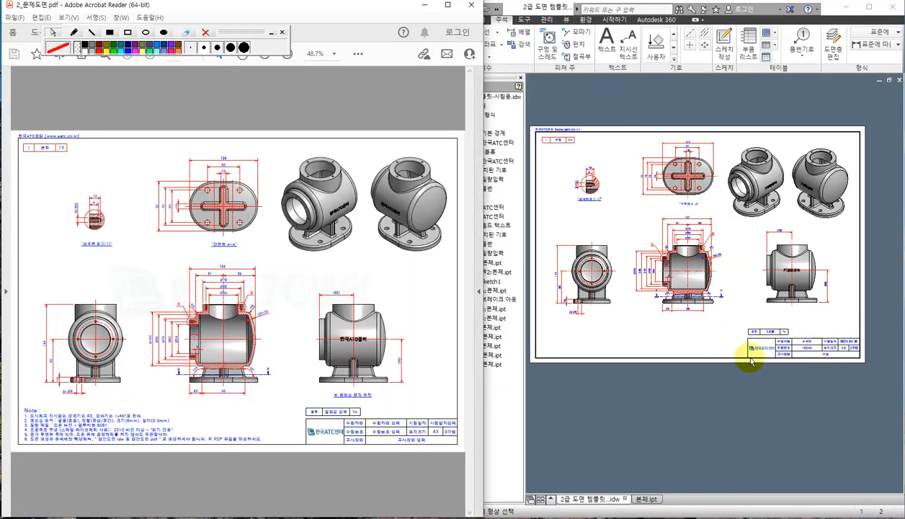
pyautogui.click(691, 357)
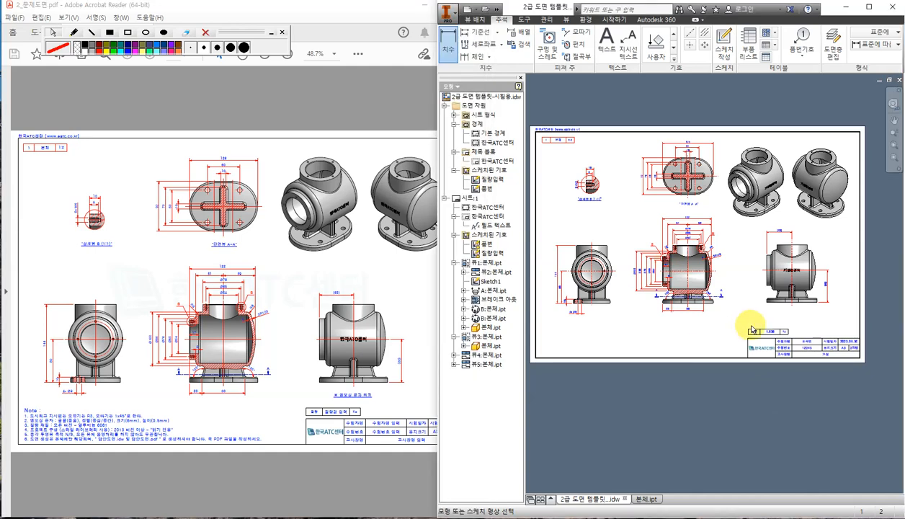
pyautogui.scroll(5, 807, 317)
pyautogui.click(386, 413)
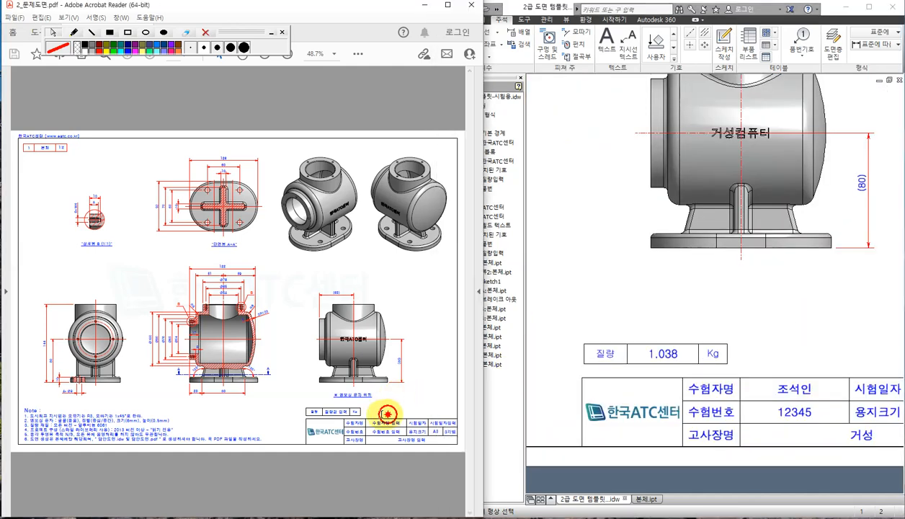
pyautogui.keyDown('ctrl'); pyautogui.scroll(4, 393, 411); pyautogui.keyUp('ctrl')
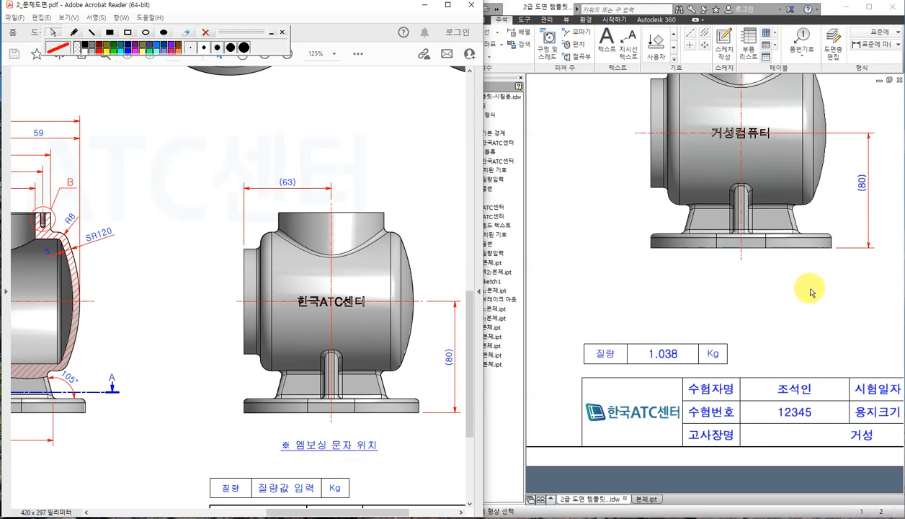
pyautogui.click(806, 299)
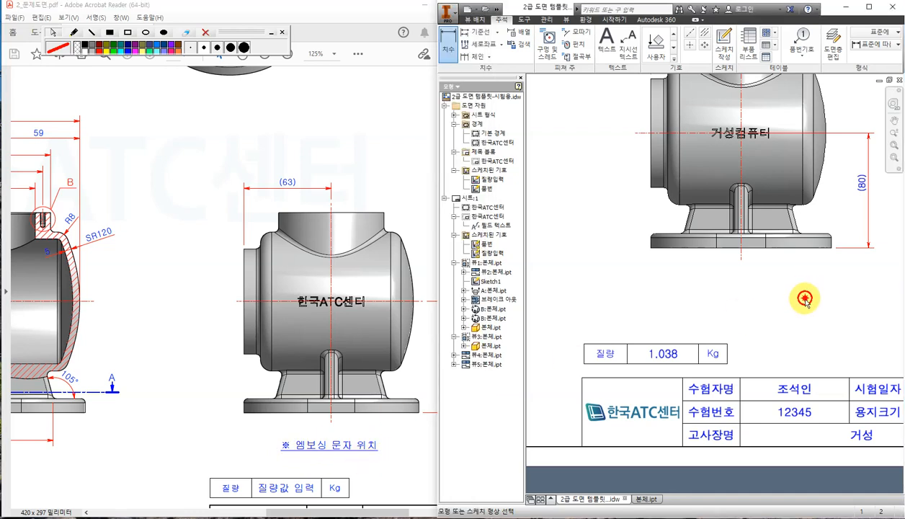
# Add a bold text note below the side view, prefixed with the ※ symbol.
pyautogui.click(606, 41)
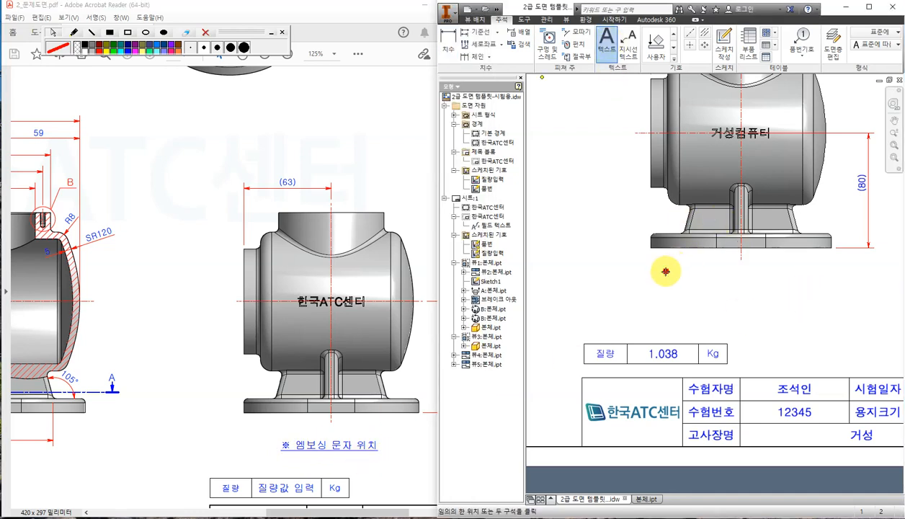
pyautogui.moveTo(652, 265); pyautogui.dragTo(825, 291)
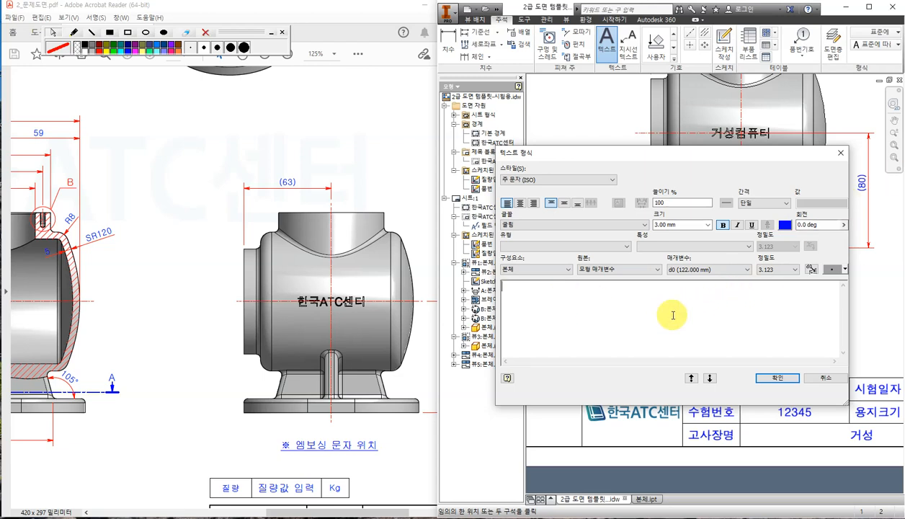
pyautogui.press('Hangul_Hanja')
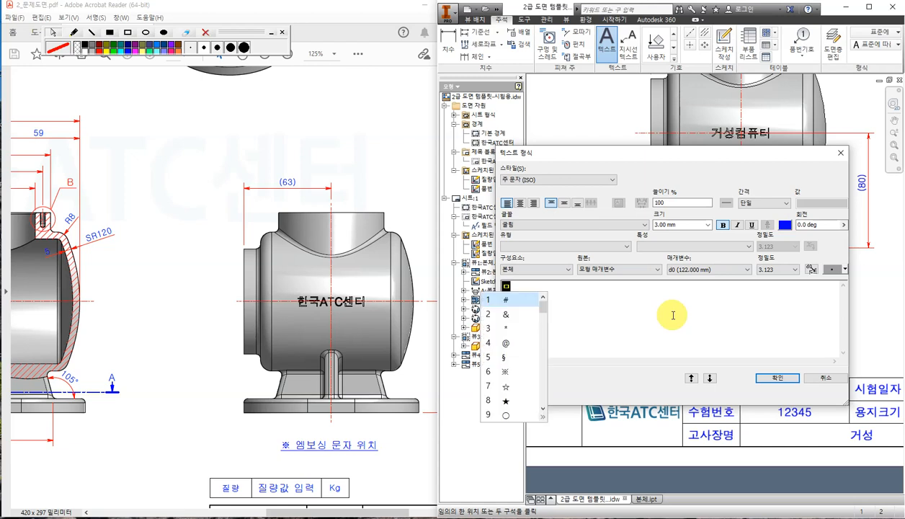
pyautogui.click(505, 371)
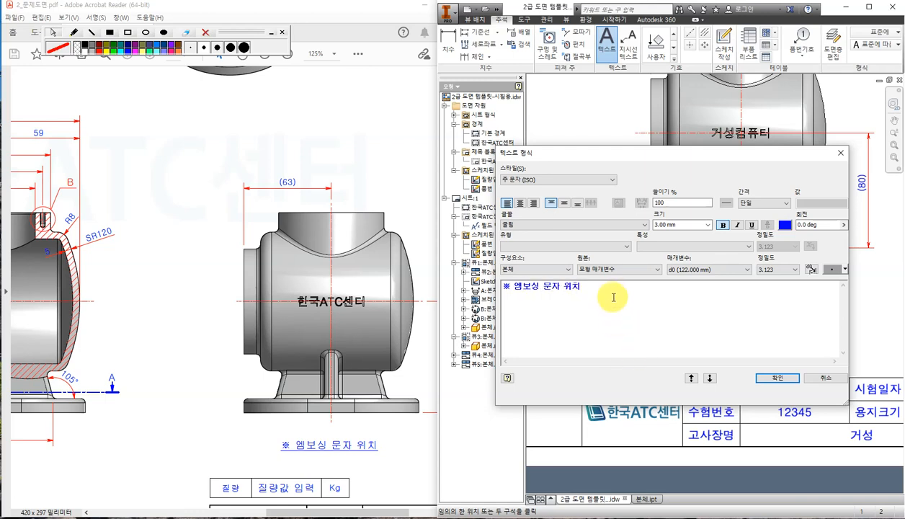
pyautogui.moveTo(612, 296); pyautogui.dragTo(432, 314)
pyautogui.click(722, 227)
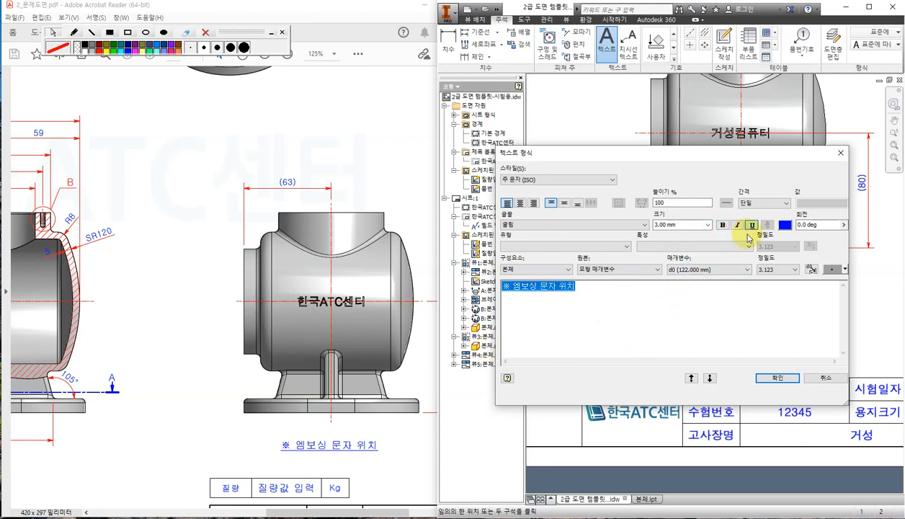
pyautogui.click(773, 378)
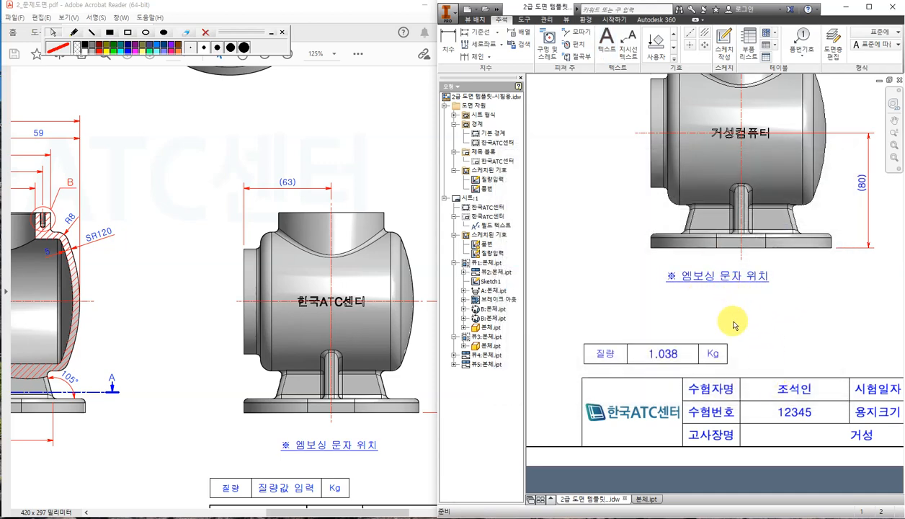
# Give the '※ 엠보싱 문자 위치' note Center and Middle justification and centre it under the view.
pyautogui.moveTo(731, 277); pyautogui.dragTo(755, 286)
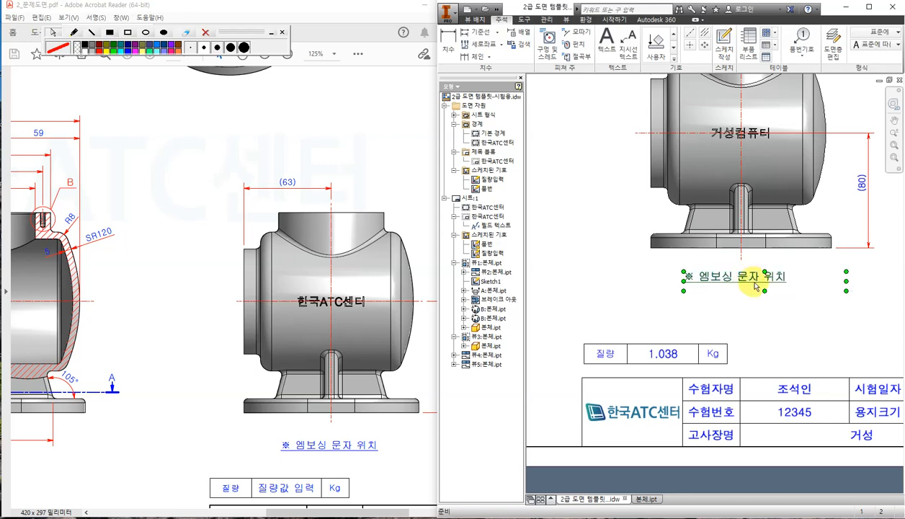
pyautogui.doubleClick(772, 275)
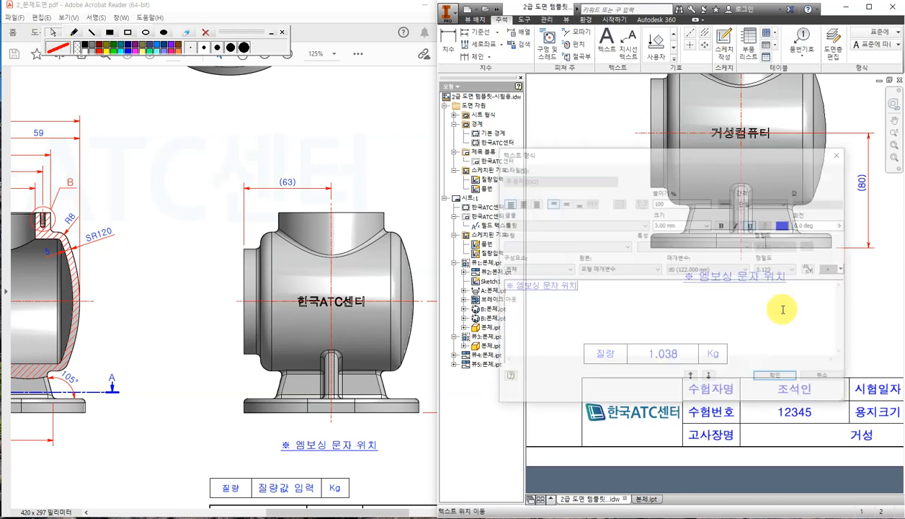
pyautogui.moveTo(626, 296); pyautogui.dragTo(393, 292)
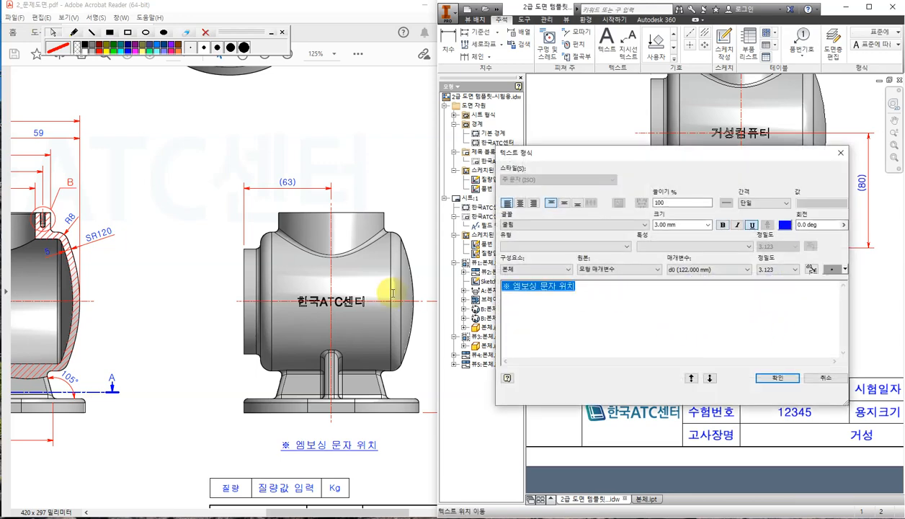
pyautogui.click(520, 203)
pyautogui.click(565, 203)
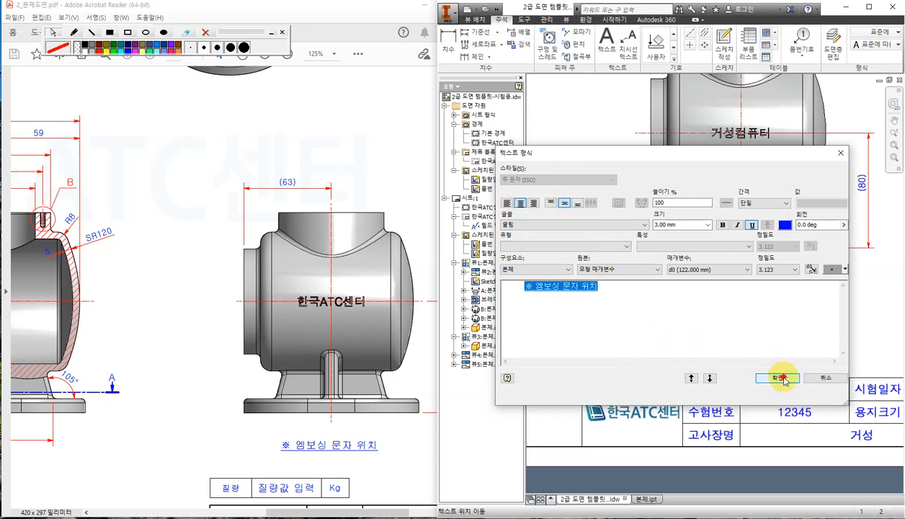
pyautogui.click(775, 377)
pyautogui.moveTo(772, 284); pyautogui.dragTo(759, 284)
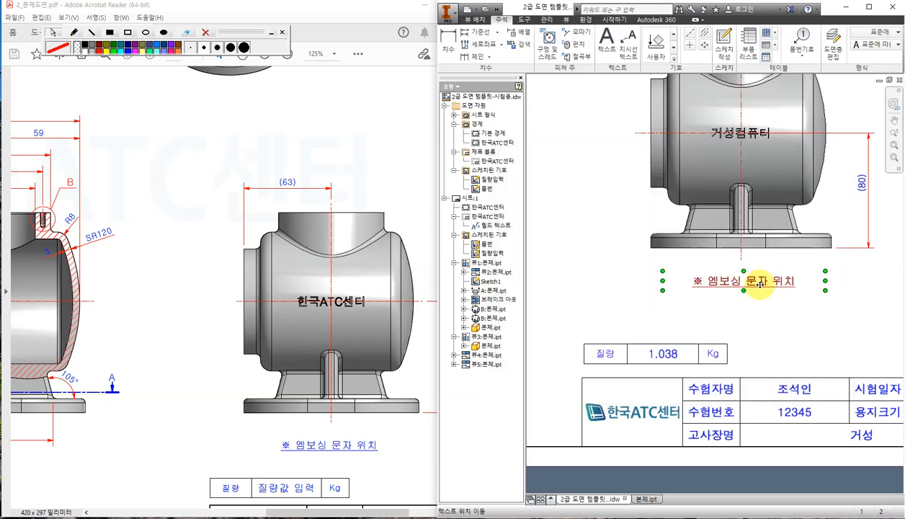
# Save '2급 도면 템플릿-시험용.idw', accepting the conversion to the current file format.
pyautogui.scroll(4, 634, 345)
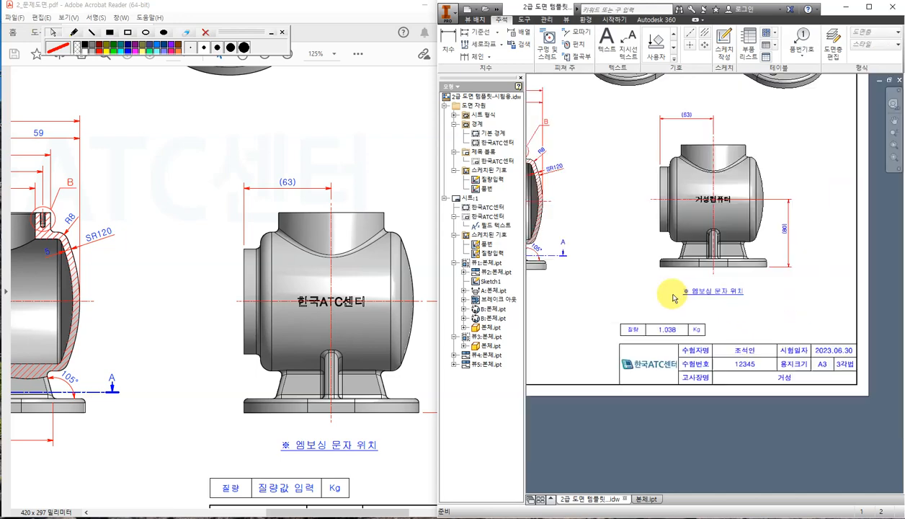
pyautogui.scroll(-4, 691, 292)
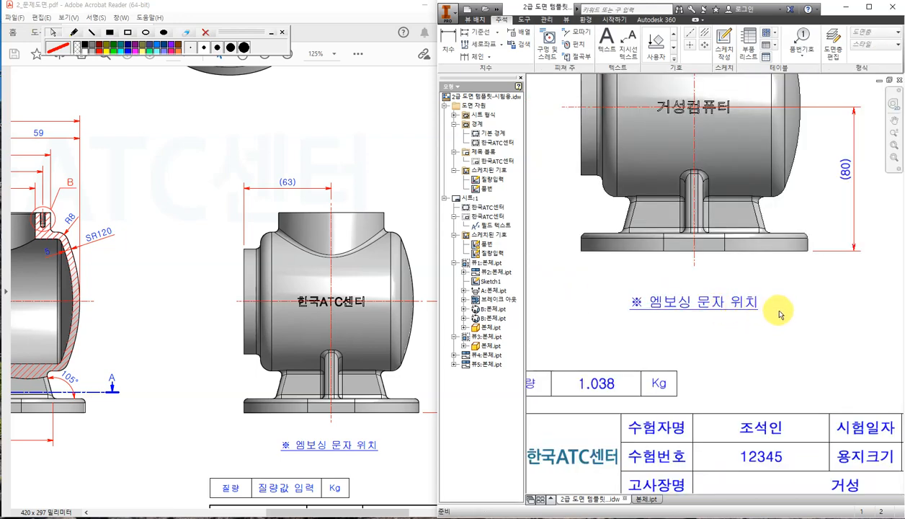
pyautogui.scroll(4, 777, 296)
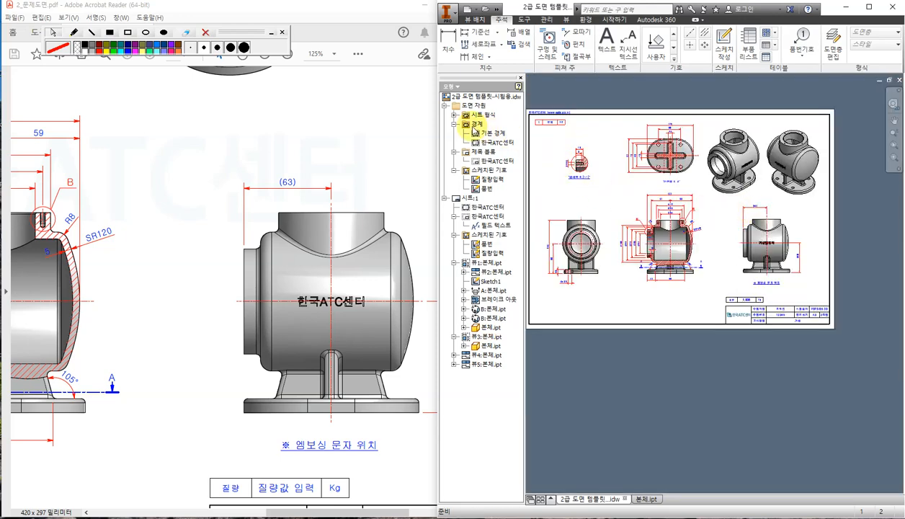
pyautogui.moveTo(436, 120); pyautogui.dragTo(337, 120)
pyautogui.moveTo(620, 332); pyautogui.dragTo(657, 382, button='middle')
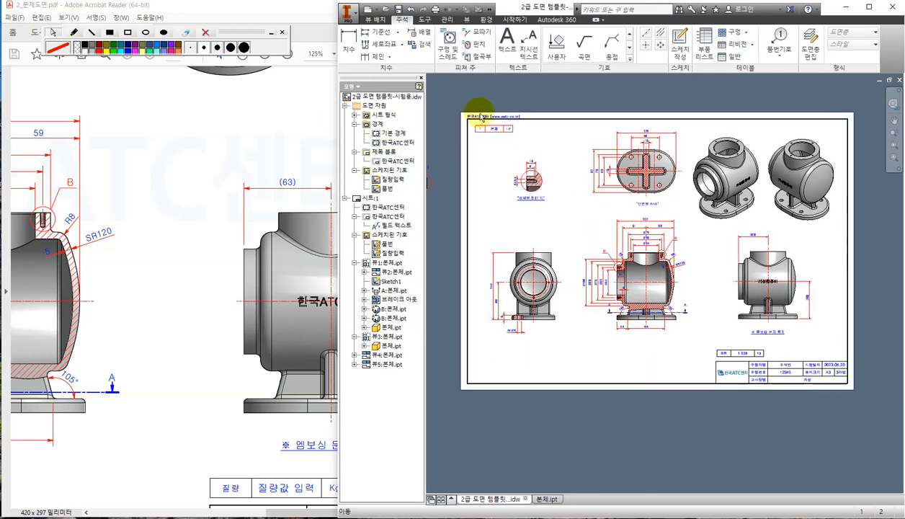
pyautogui.click(398, 10)
pyautogui.click(682, 232)
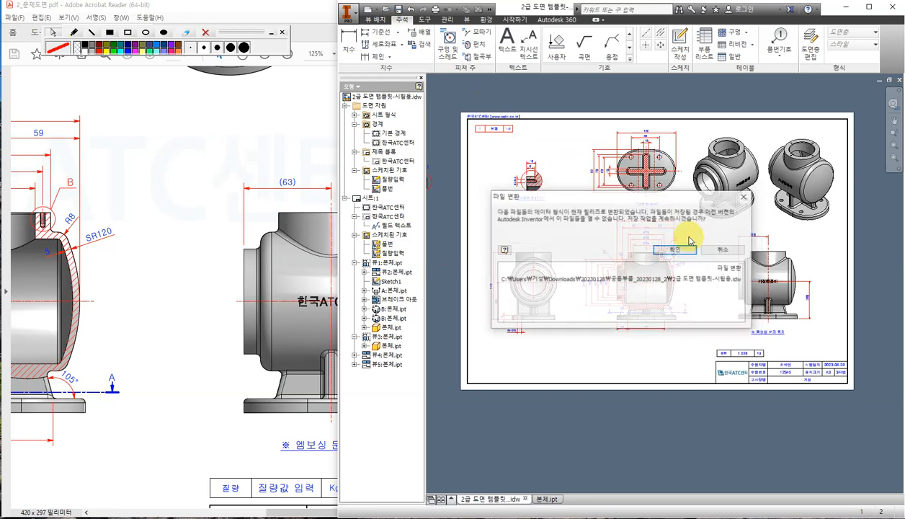
pyautogui.click(675, 250)
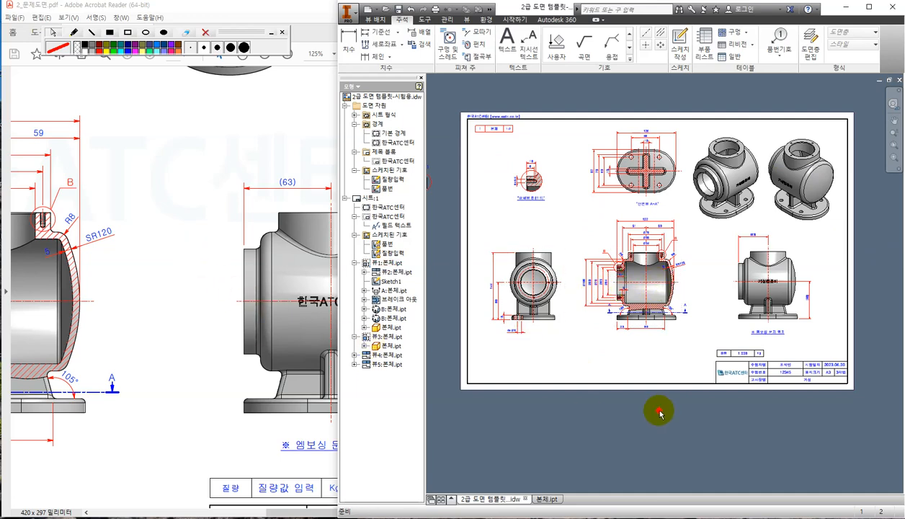
pyautogui.scroll(3, 497, 310)
pyautogui.click(161, 309)
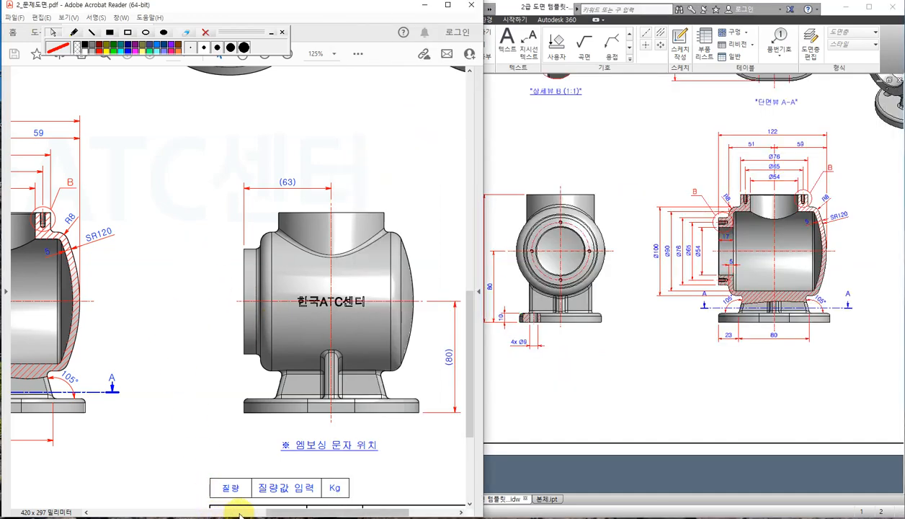
pyautogui.moveTo(272, 510); pyautogui.dragTo(121, 509)
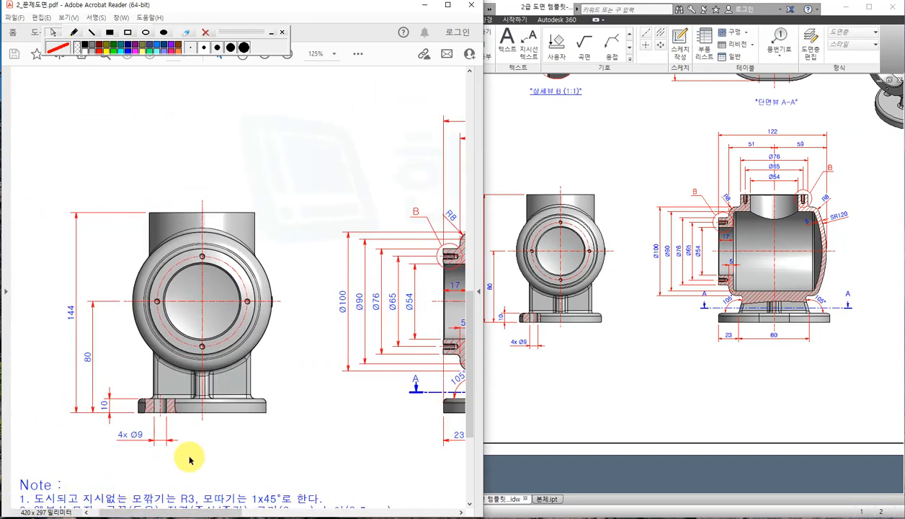
pyautogui.keyDown('ctrl'); pyautogui.scroll(1, 176, 430); pyautogui.keyUp('ctrl')
pyautogui.click(621, 397)
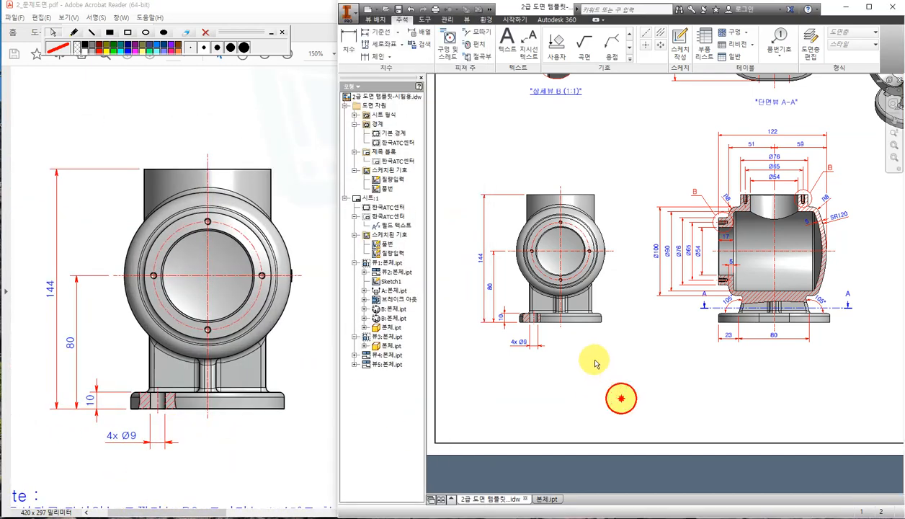
pyautogui.scroll(5, 621, 398)
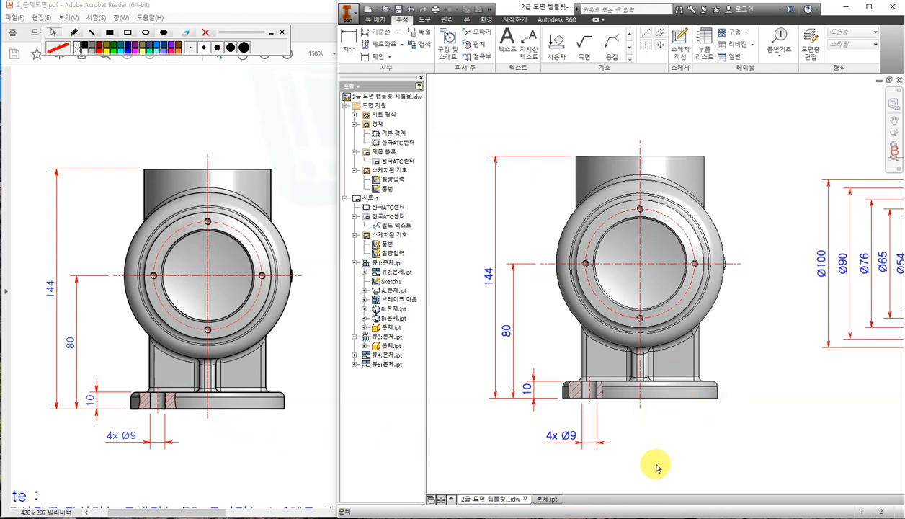
pyautogui.moveTo(832, 411); pyautogui.dragTo(555, 392, button='middle')
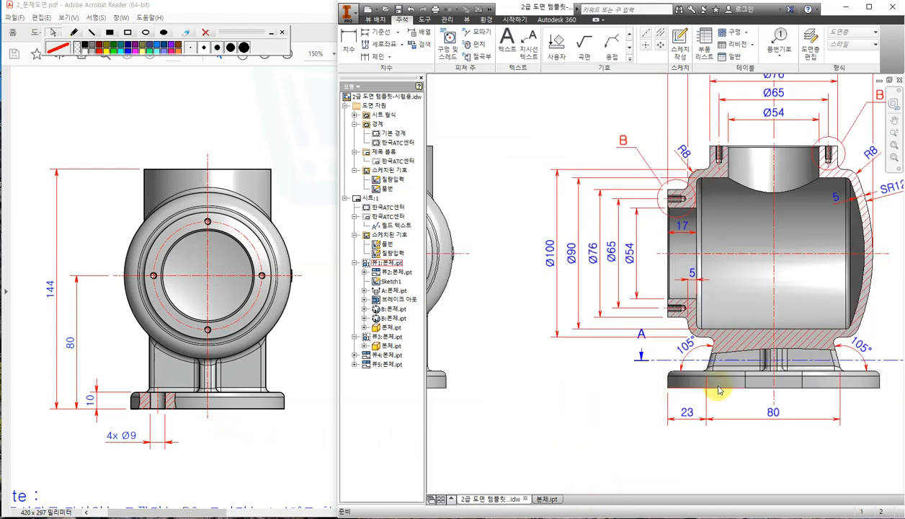
pyautogui.moveTo(760, 380); pyautogui.dragTo(706, 424, button='middle')
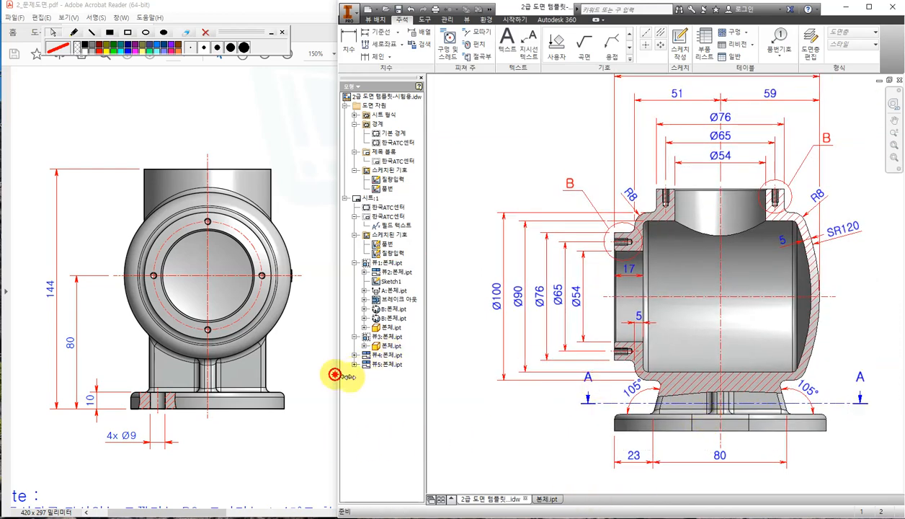
pyautogui.moveTo(337, 376); pyautogui.dragTo(425, 380)
pyautogui.moveTo(220, 513); pyautogui.dragTo(302, 508)
pyautogui.scroll(2, 267, 389)
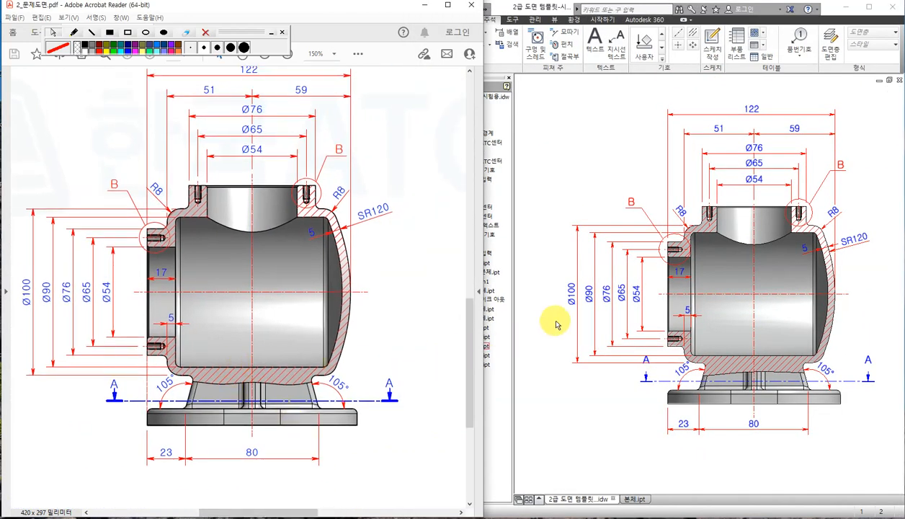
pyautogui.click(576, 382)
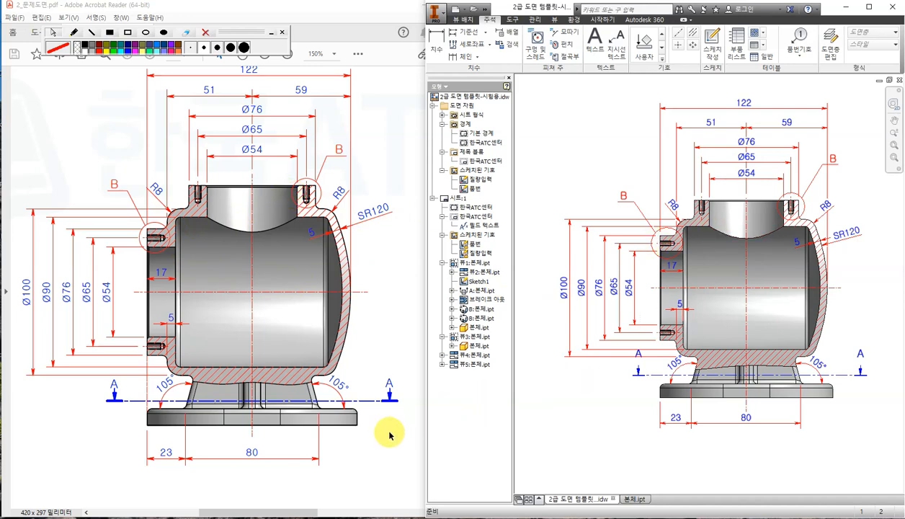
pyautogui.moveTo(254, 512); pyautogui.dragTo(415, 512)
pyautogui.click(824, 448)
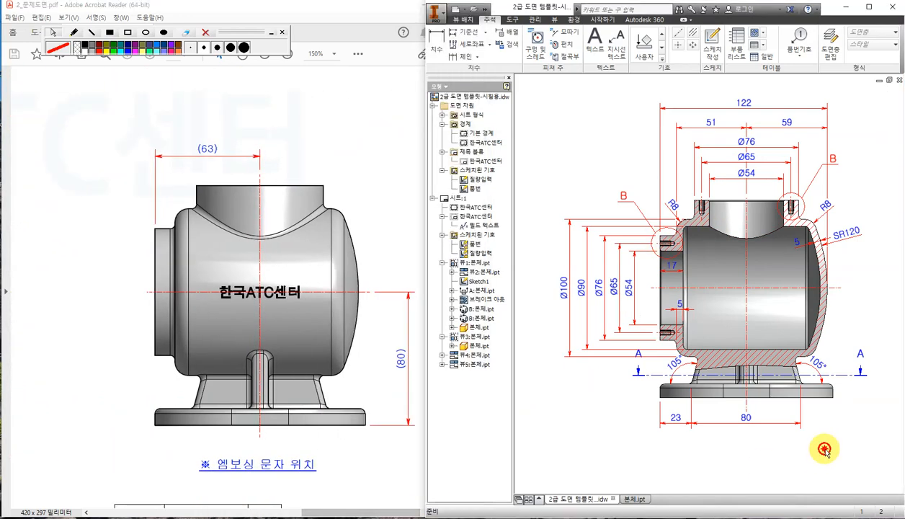
pyautogui.moveTo(848, 433); pyautogui.dragTo(664, 423, button='middle')
pyautogui.moveTo(828, 404); pyautogui.dragTo(650, 414, button='middle')
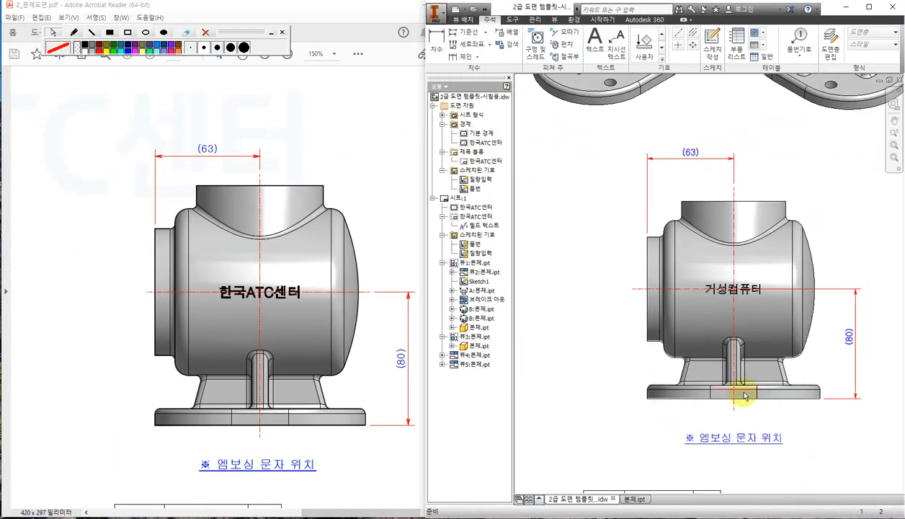
pyautogui.moveTo(652, 227); pyautogui.dragTo(769, 390, button='middle')
pyautogui.moveTo(741, 305); pyautogui.dragTo(656, 390, button='middle')
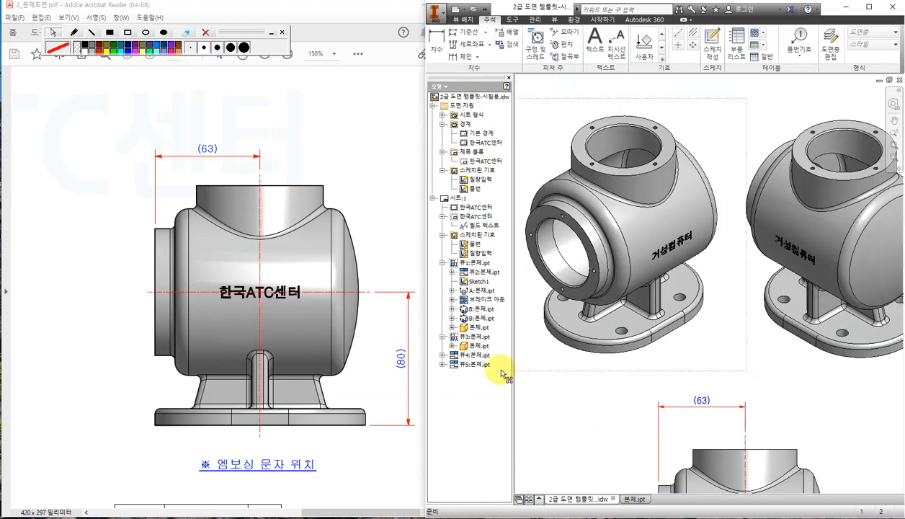
pyautogui.click(340, 185)
pyautogui.moveTo(468, 347); pyautogui.dragTo(449, 162)
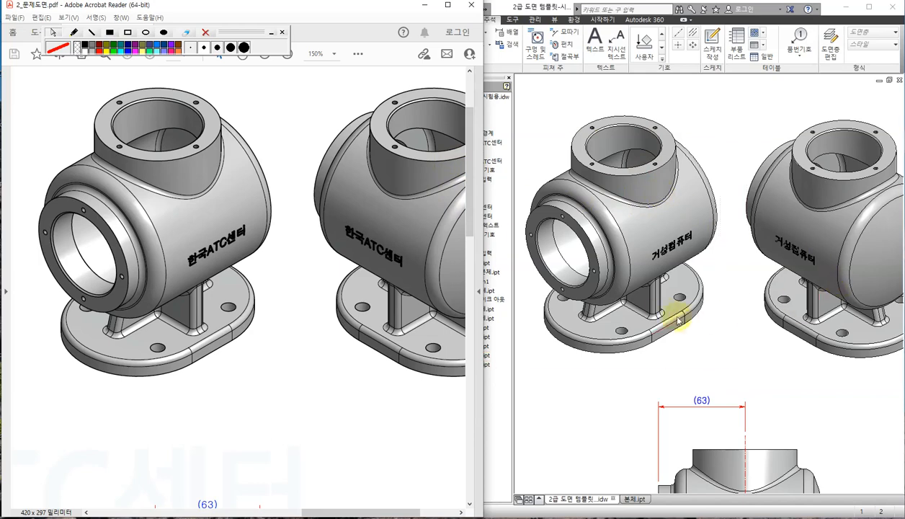
pyautogui.moveTo(378, 511); pyautogui.dragTo(292, 510)
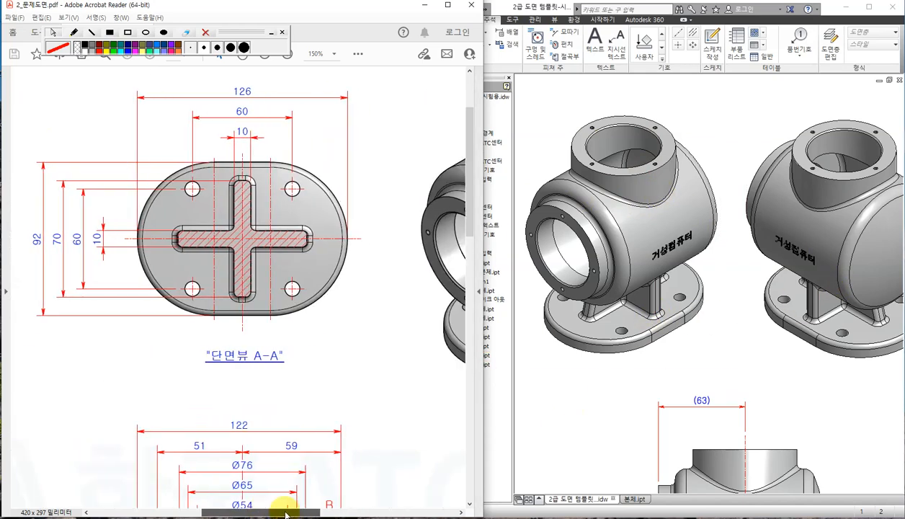
pyautogui.click(704, 364)
pyautogui.moveTo(552, 385); pyautogui.dragTo(802, 384, button='middle')
pyautogui.moveTo(701, 341); pyautogui.dragTo(747, 361, button='middle')
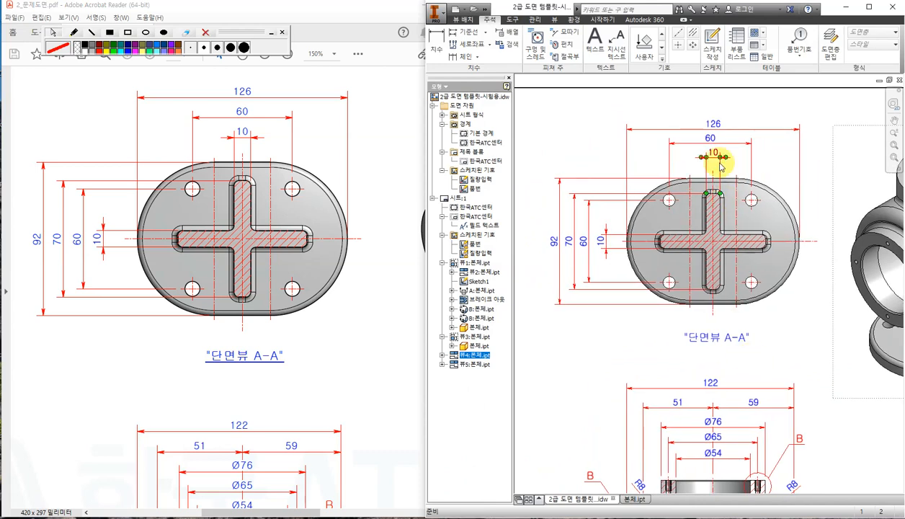
# Move the 60 dimension on section view A-A up just below the 126 dimension.
pyautogui.moveTo(713, 141); pyautogui.dragTo(716, 143)
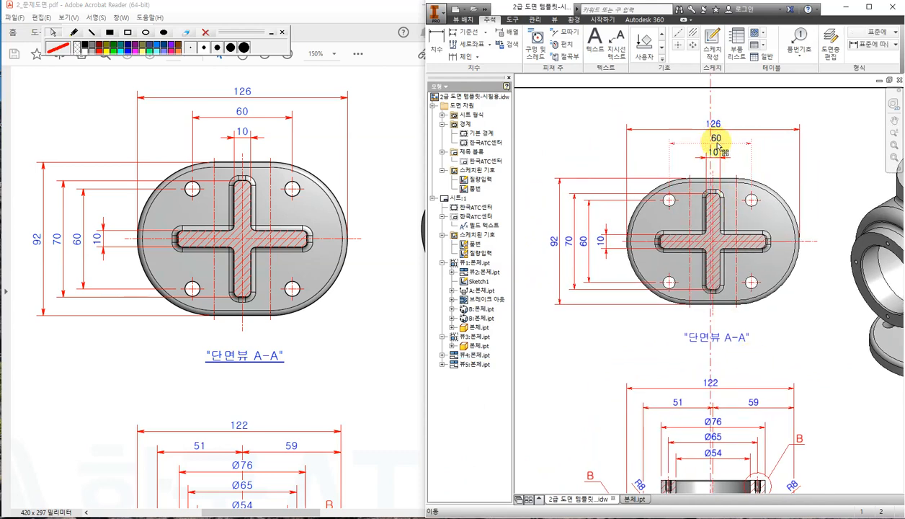
pyautogui.click(739, 147)
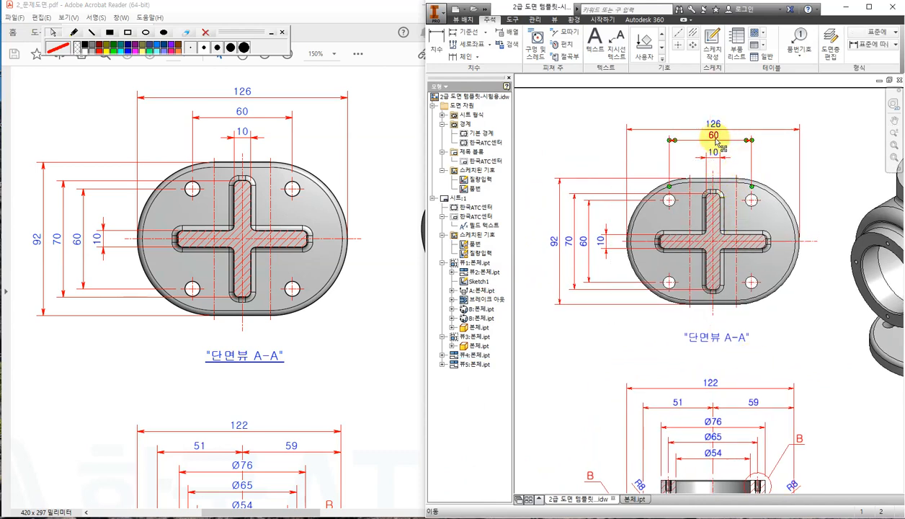
pyautogui.moveTo(715, 141); pyautogui.dragTo(713, 143)
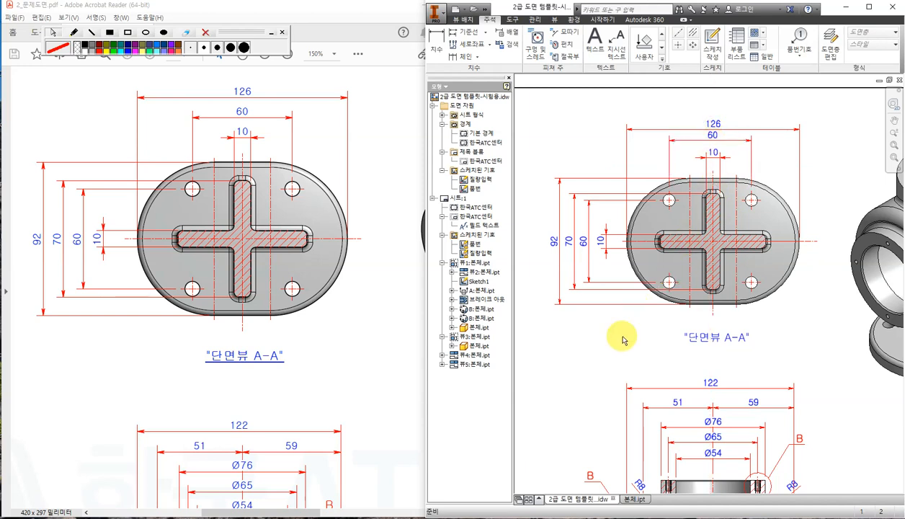
pyautogui.click(584, 347)
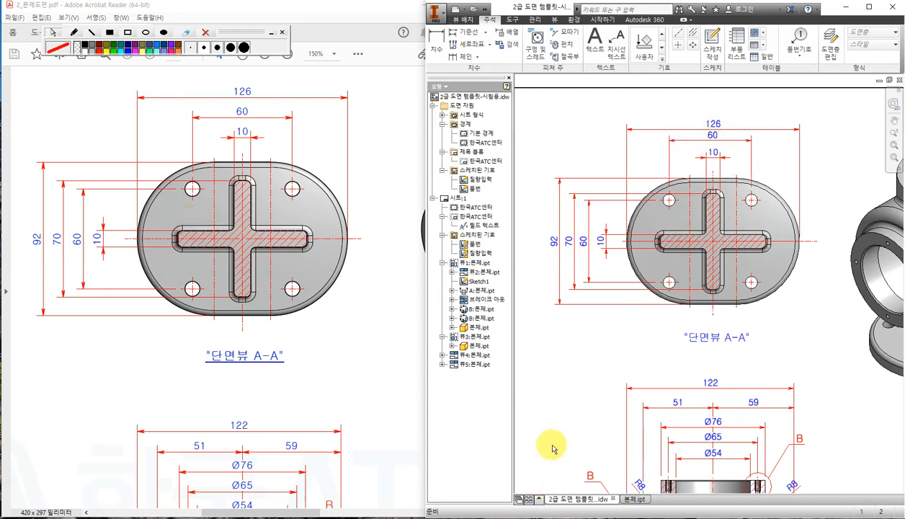
# Compare detail view B with the reference PDF, then zoom out to the full sheet in a wider window.
pyautogui.moveTo(601, 346)
pyautogui.mouseDown(button='middle')
pyautogui.moveTo(812, 351)
pyautogui.moveTo(611, 333)
pyautogui.mouseUp(button='middle')
pyautogui.click(116, 363)
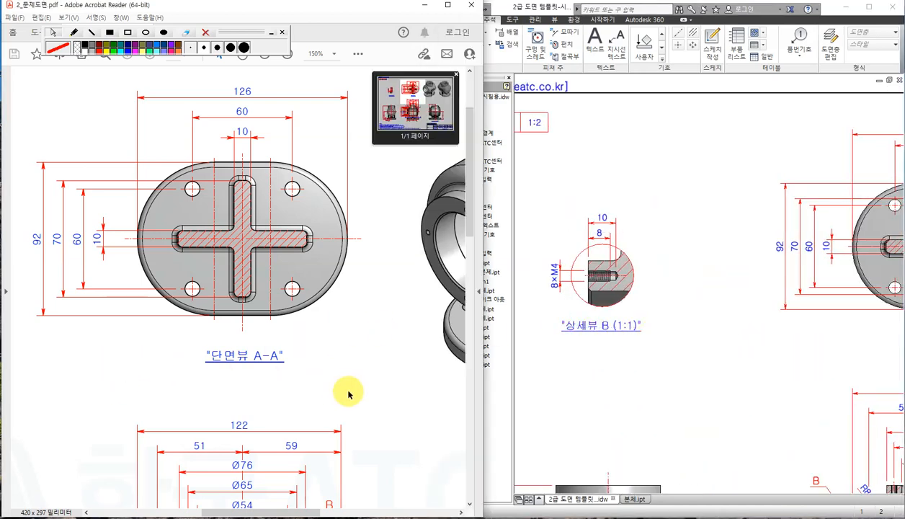
pyautogui.moveTo(238, 511); pyautogui.dragTo(150, 511)
pyautogui.click(686, 390)
pyautogui.scroll(-4, 713, 228)
pyautogui.moveTo(750, 243); pyautogui.dragTo(650, 205, button='middle')
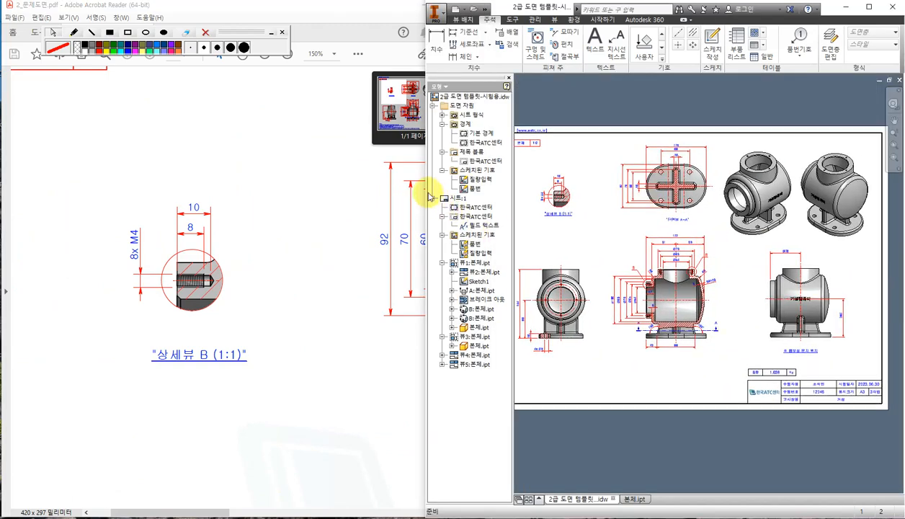
pyautogui.moveTo(424, 189); pyautogui.dragTo(382, 182)
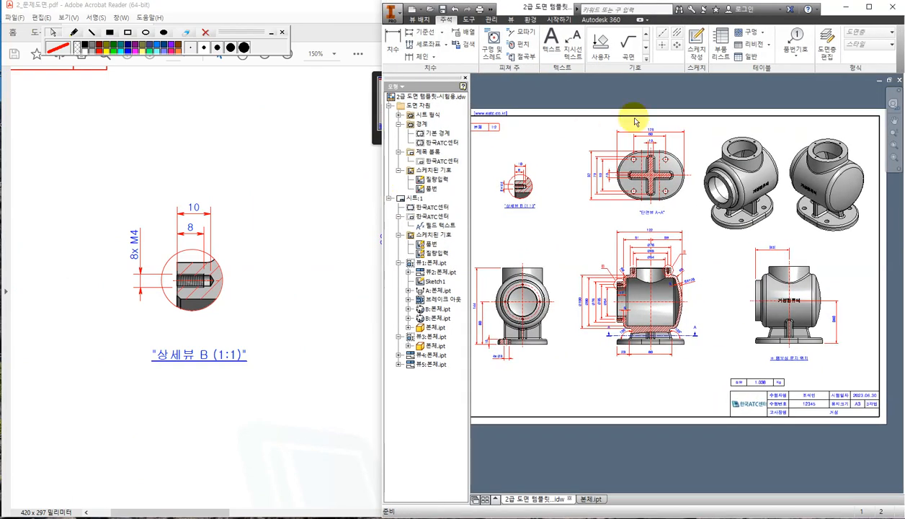
# Export the sheet to PDF as 답안도면.pdf in the 20230128 folder.
pyautogui.click(394, 12)
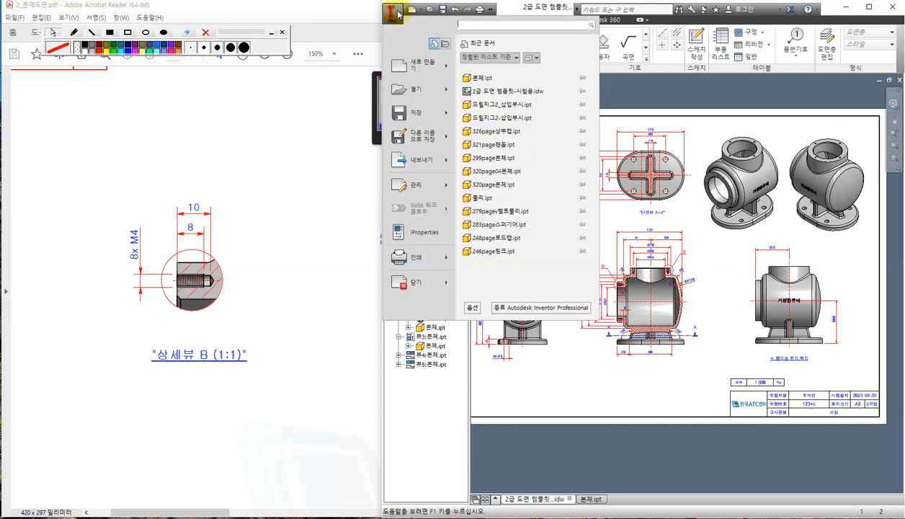
pyautogui.moveTo(430, 160)
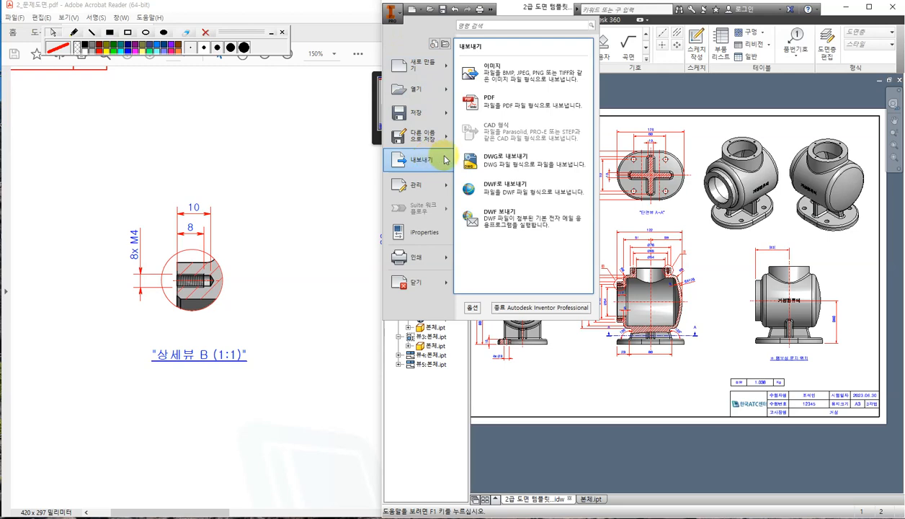
pyautogui.click(513, 108)
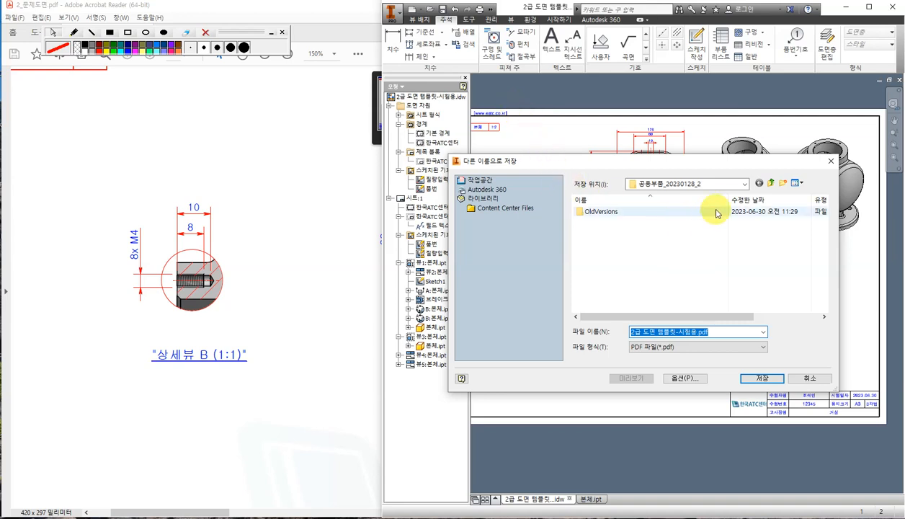
pyautogui.click(746, 184)
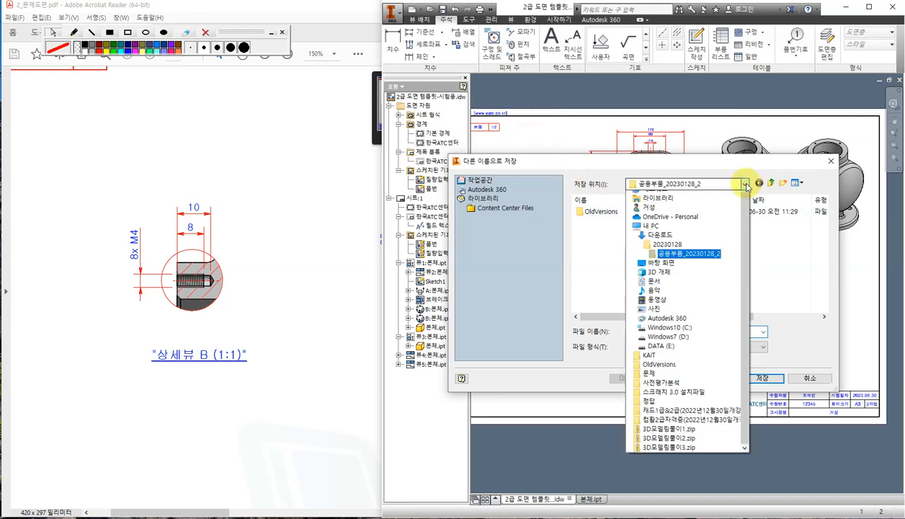
pyautogui.click(667, 260)
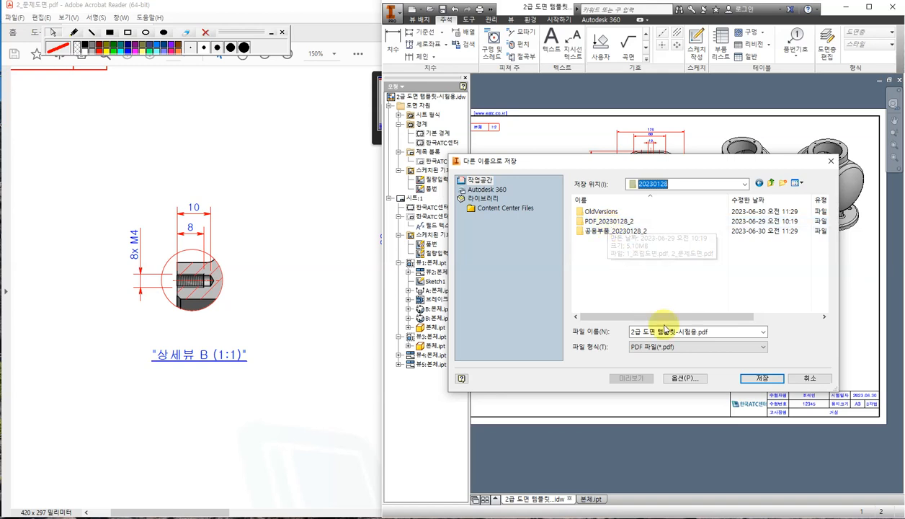
pyautogui.click(723, 332)
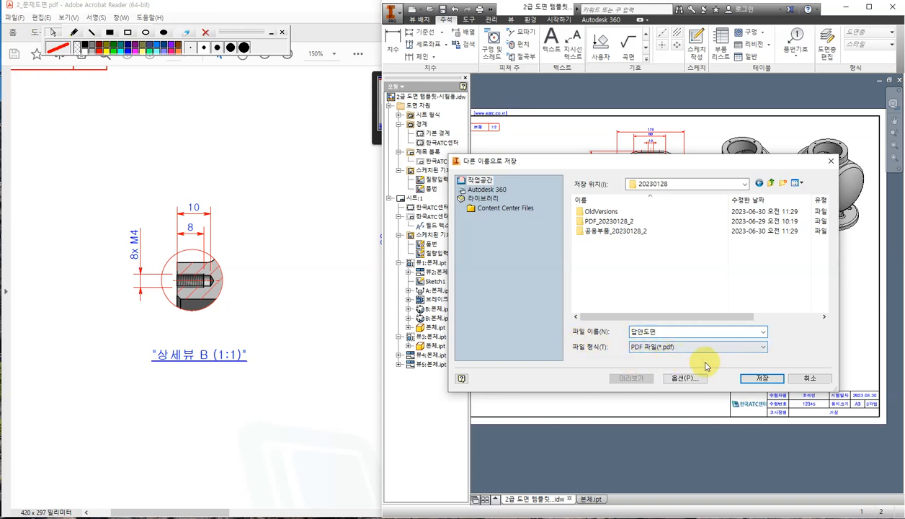
pyautogui.click(765, 379)
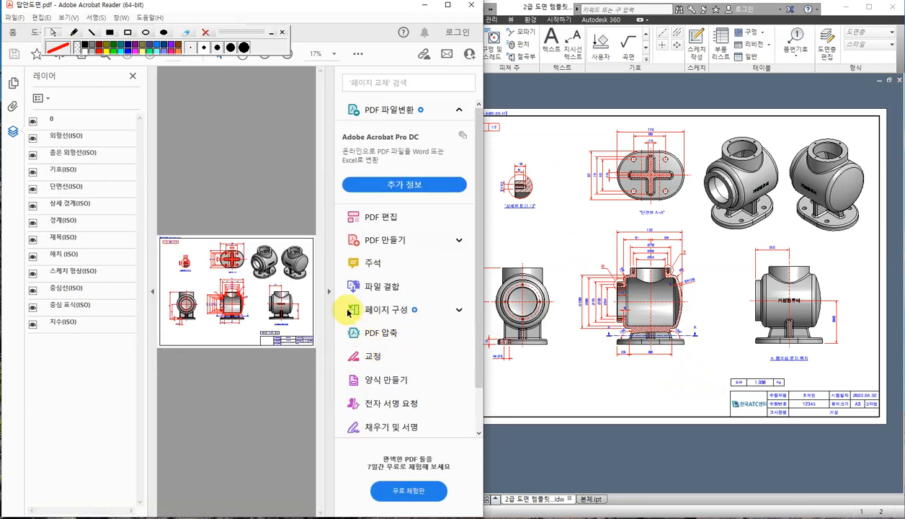
# Enlarge the 답안도면.pdf page by hiding the tools pane, Layers list and markup toolbar.
pyautogui.click(329, 291)
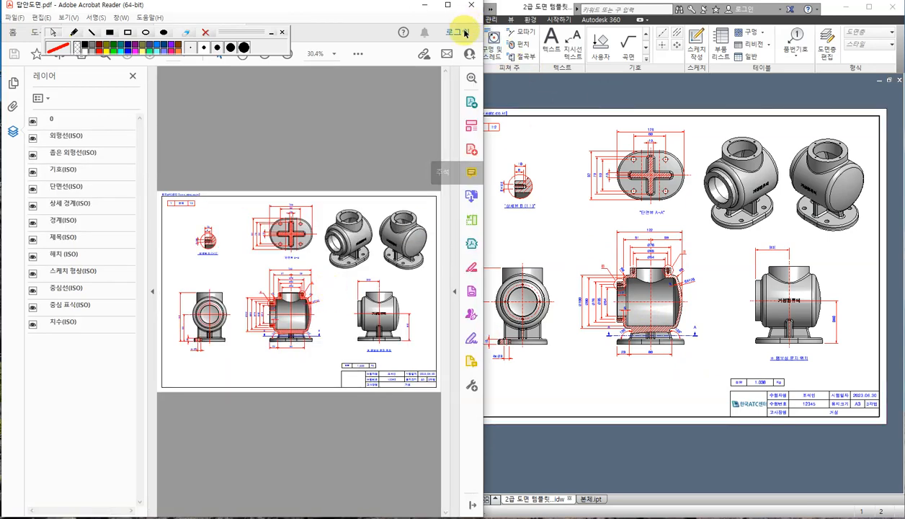
pyautogui.moveTo(481, 101); pyautogui.dragTo(801, 107)
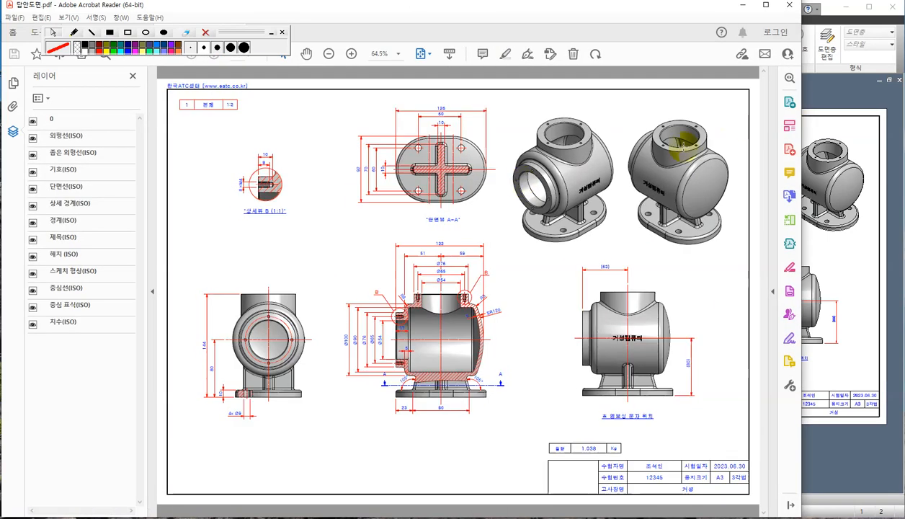
pyautogui.click(151, 291)
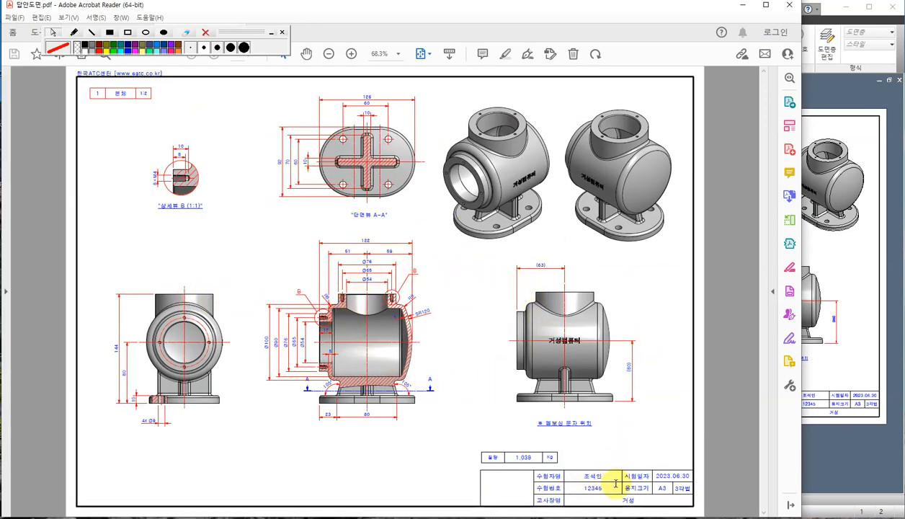
pyautogui.keyDown('ctrl'); pyautogui.scroll(1, 607, 500); pyautogui.keyUp('ctrl')
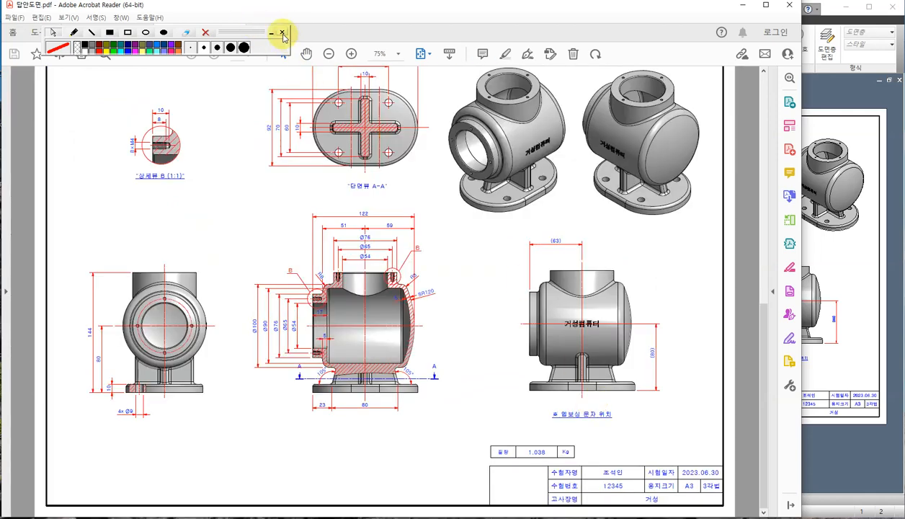
pyautogui.click(282, 33)
# Compare 답안도면.pdf against 2_문제도면.pdf, then return to the Inventor drawing.
pyautogui.click(124, 36)
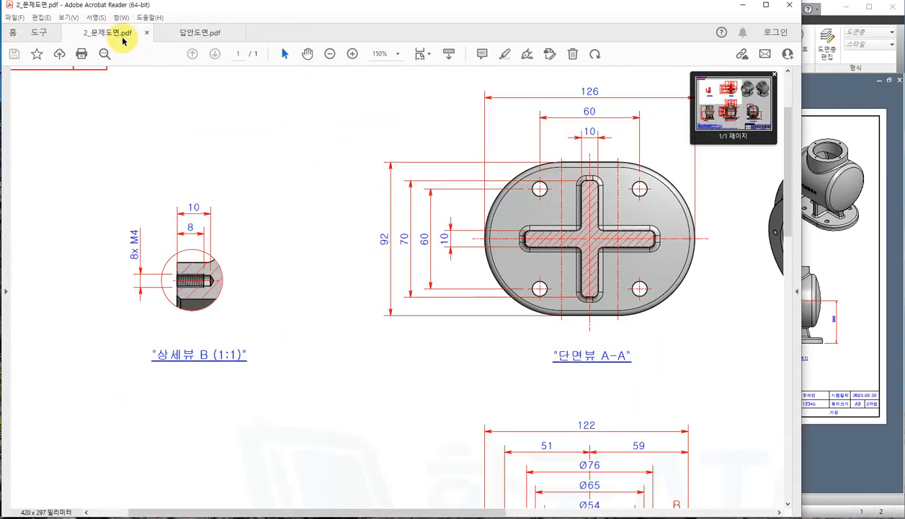
pyautogui.keyDown('ctrl'); pyautogui.scroll(-3, 392, 211); pyautogui.keyUp('ctrl')
pyautogui.click(196, 33)
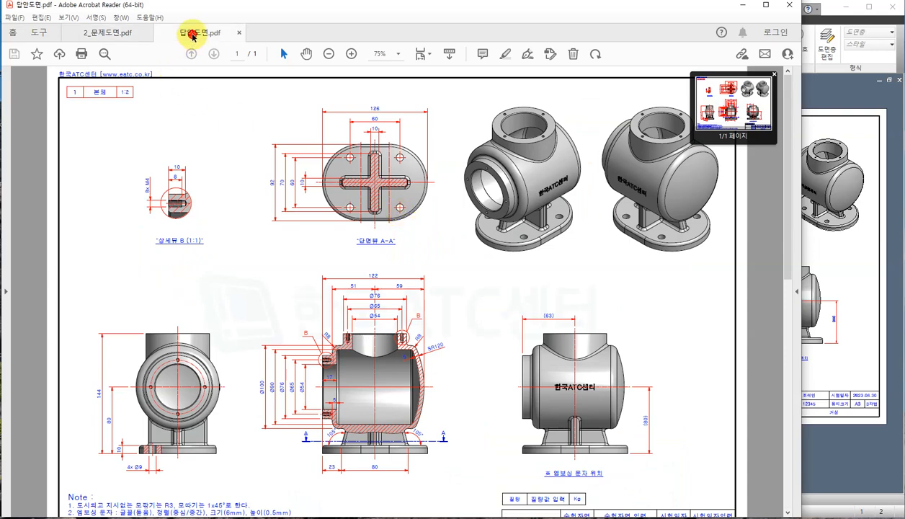
pyautogui.keyDown('ctrl'); pyautogui.scroll(-1, 592, 228); pyautogui.keyUp('ctrl')
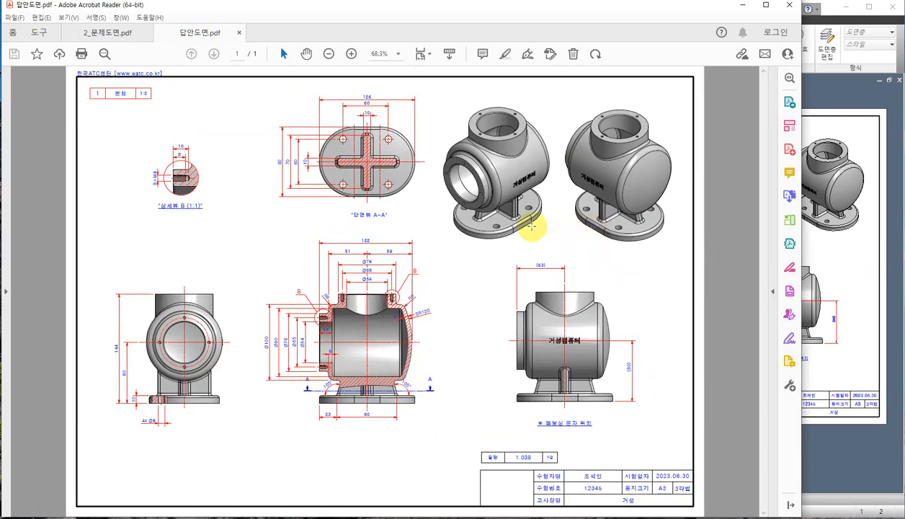
pyautogui.keyDown('ctrl'); pyautogui.scroll(-1, 413, 226); pyautogui.keyUp('ctrl')
pyautogui.keyDown('ctrl'); pyautogui.scroll(1, 410, 237); pyautogui.keyUp('ctrl')
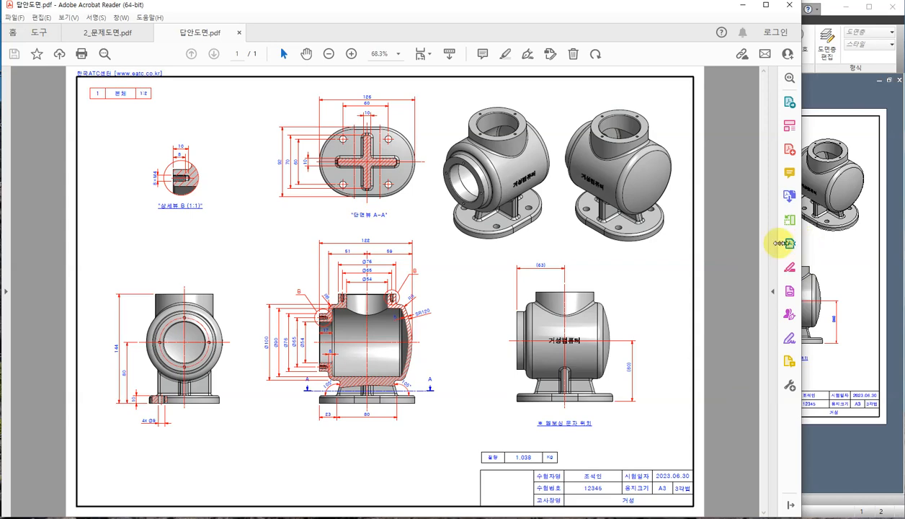
pyautogui.moveTo(800, 243); pyautogui.dragTo(729, 242)
pyautogui.click(820, 457)
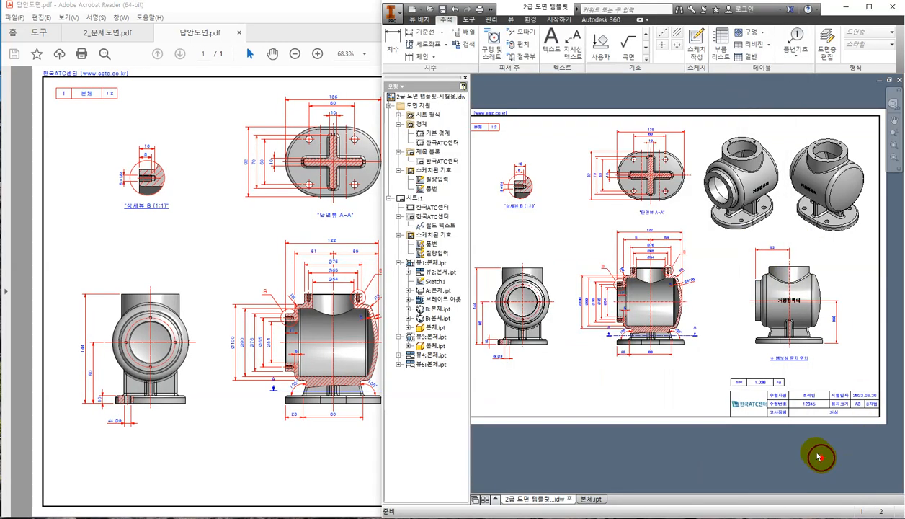
pyautogui.click(317, 470)
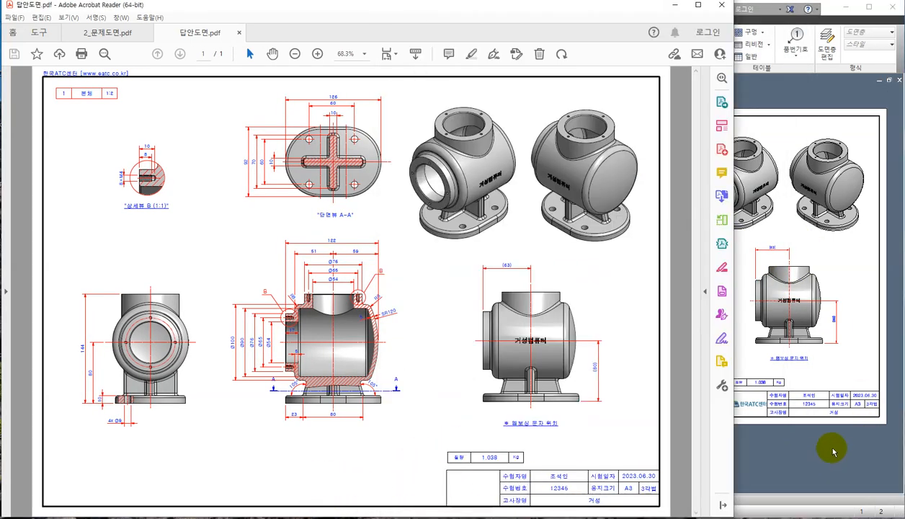
pyautogui.click(822, 441)
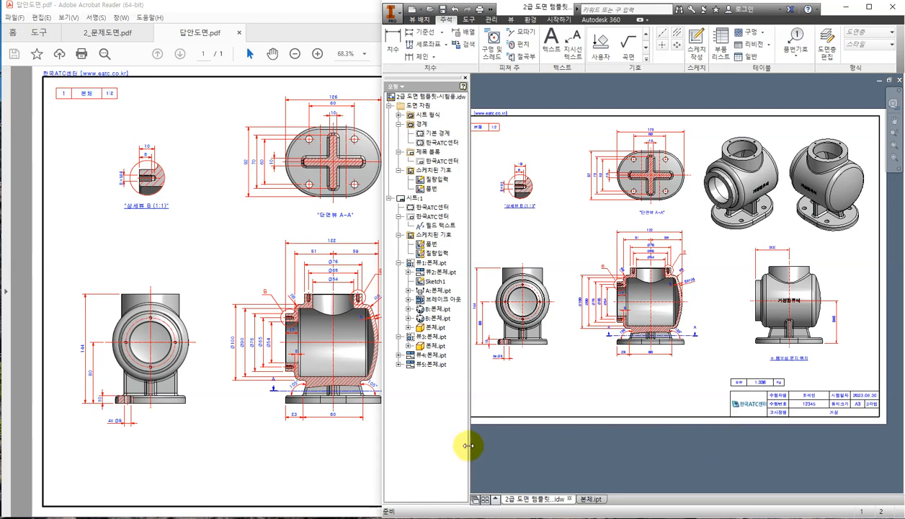
pyautogui.moveTo(469, 446); pyautogui.dragTo(455, 444)
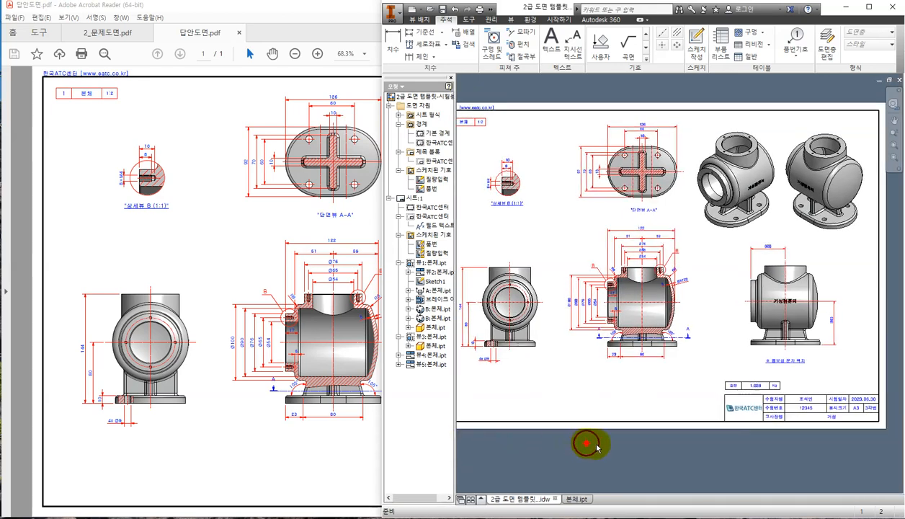
pyautogui.moveTo(600, 444); pyautogui.dragTo(615, 447, button='middle')
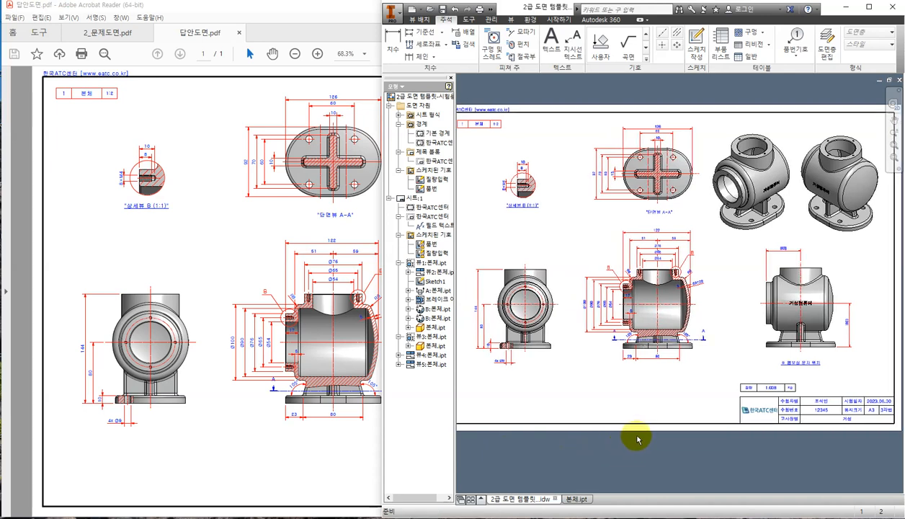